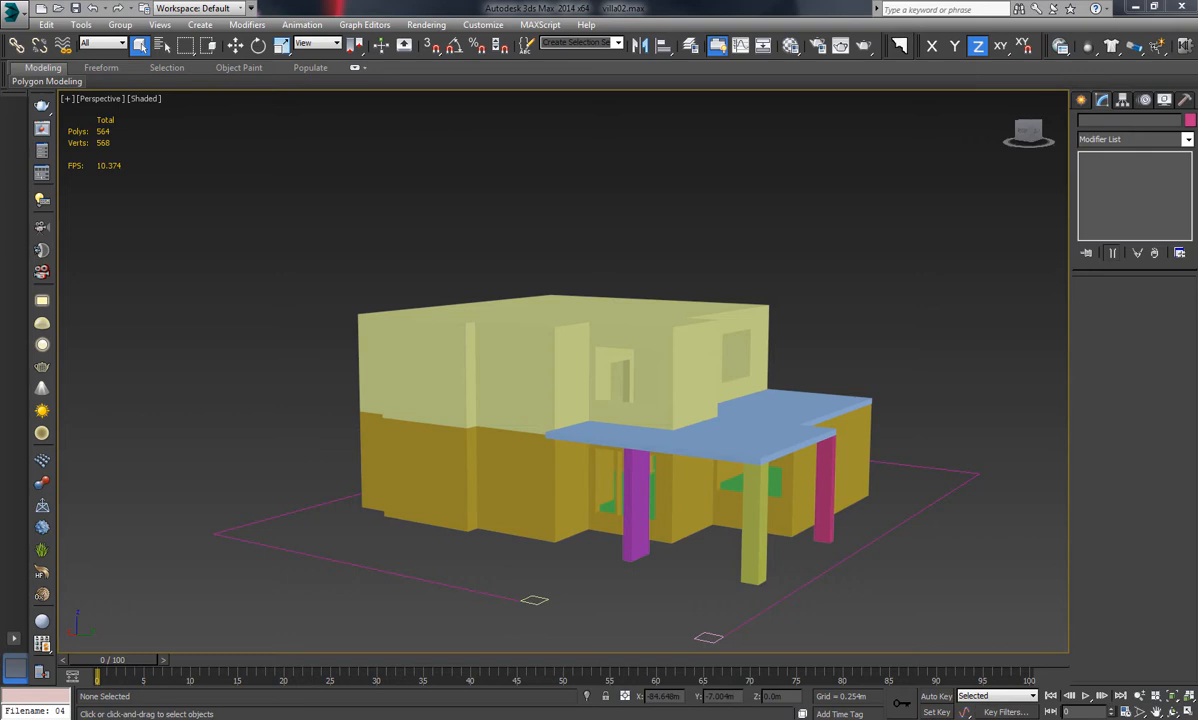
Position a horizontal slice plane through the lower storey walls at vertex level, with its Z height set to 3 m
alt+middle_drag(428, 524, 574, 472)
scroll(506, 440, up, 3)
click(481, 351)
scroll(574, 472, up, 4)
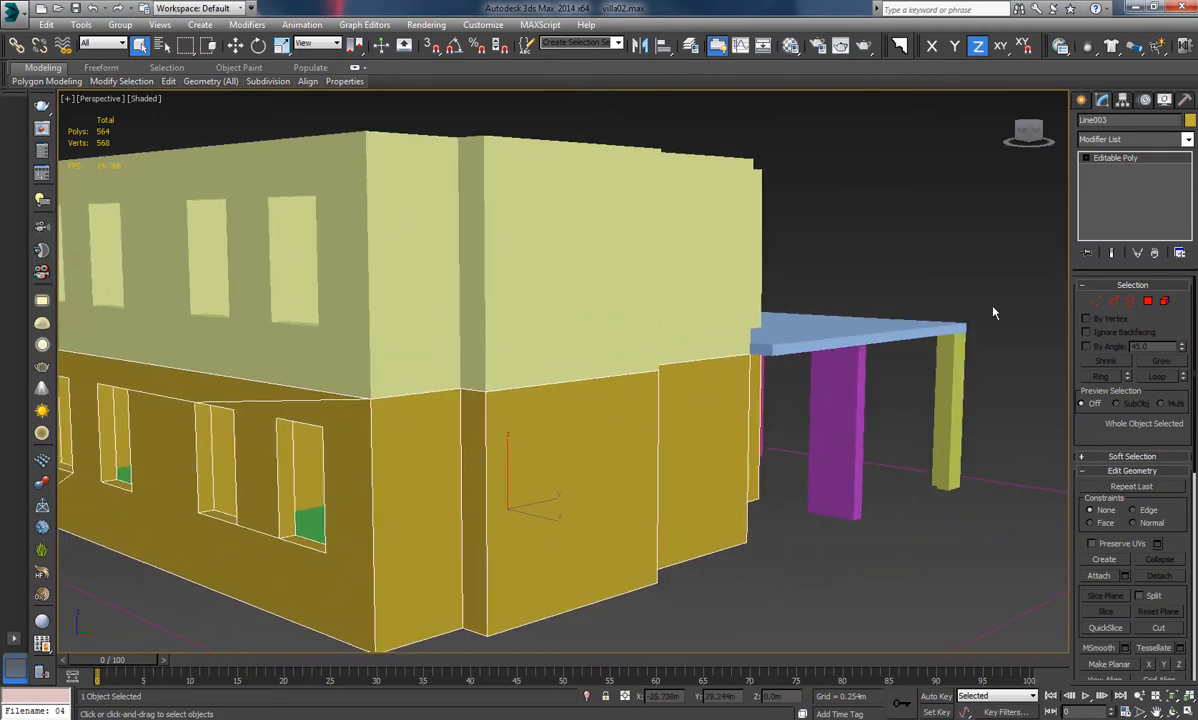
click(1097, 302)
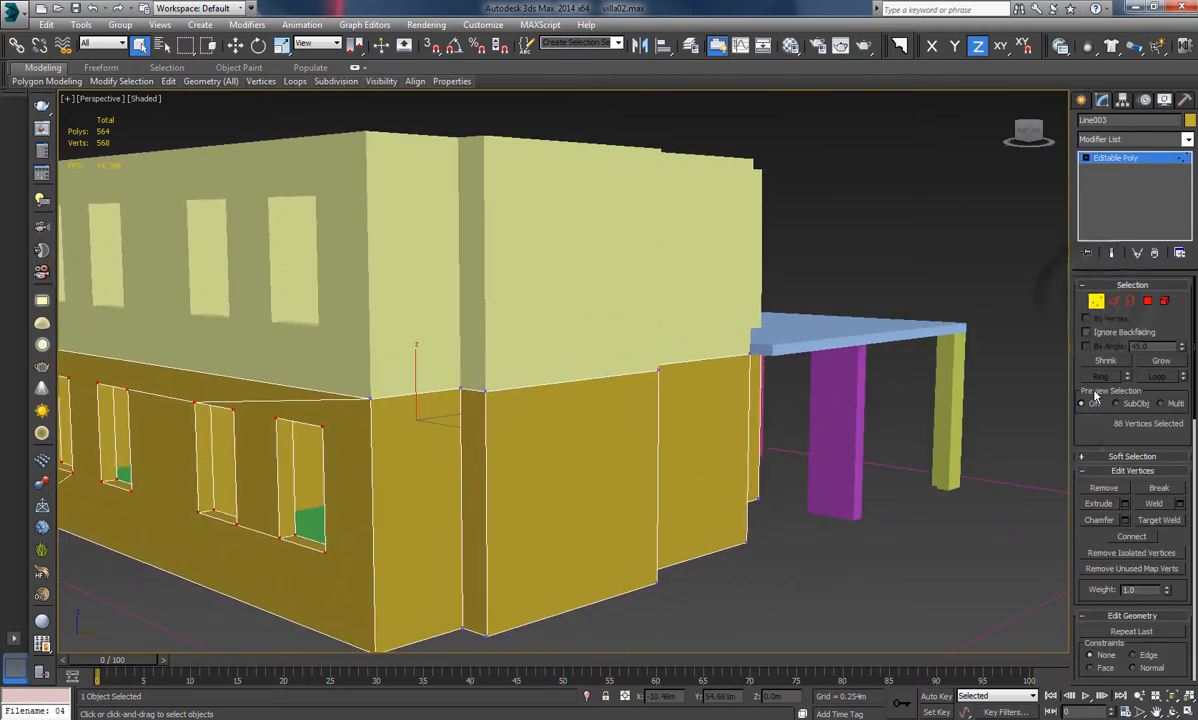
scroll(1097, 467, down, 2)
scroll(1097, 467, down, 2)
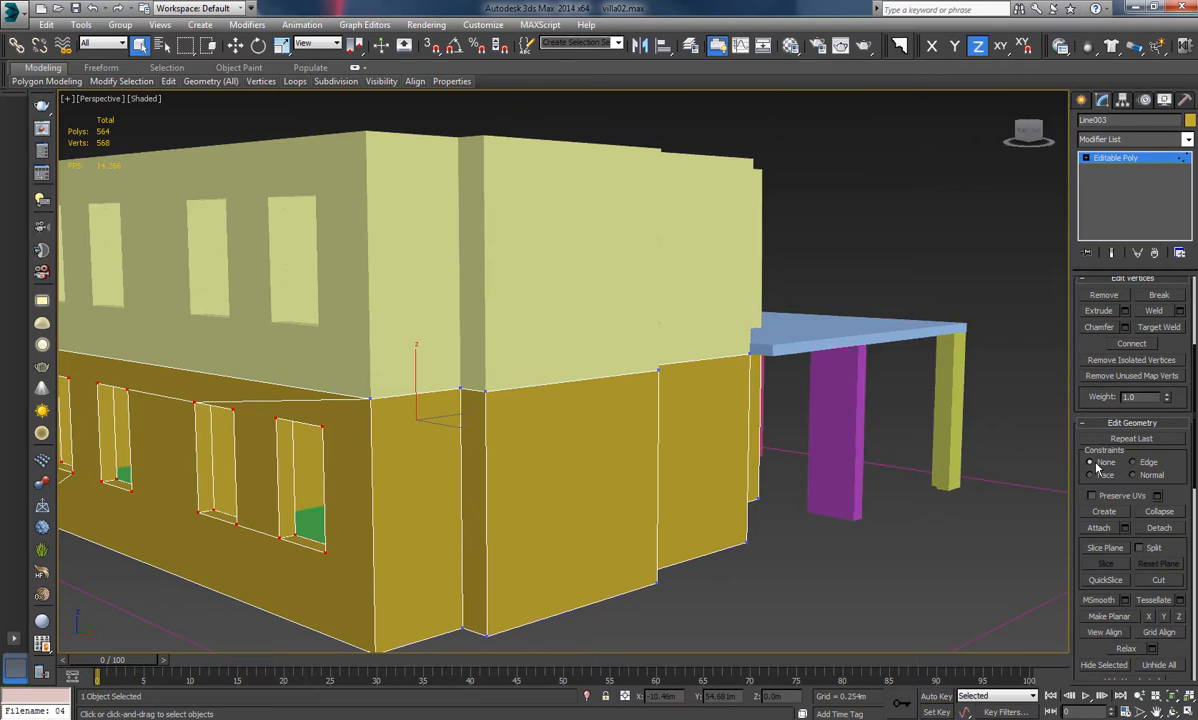
click(1108, 548)
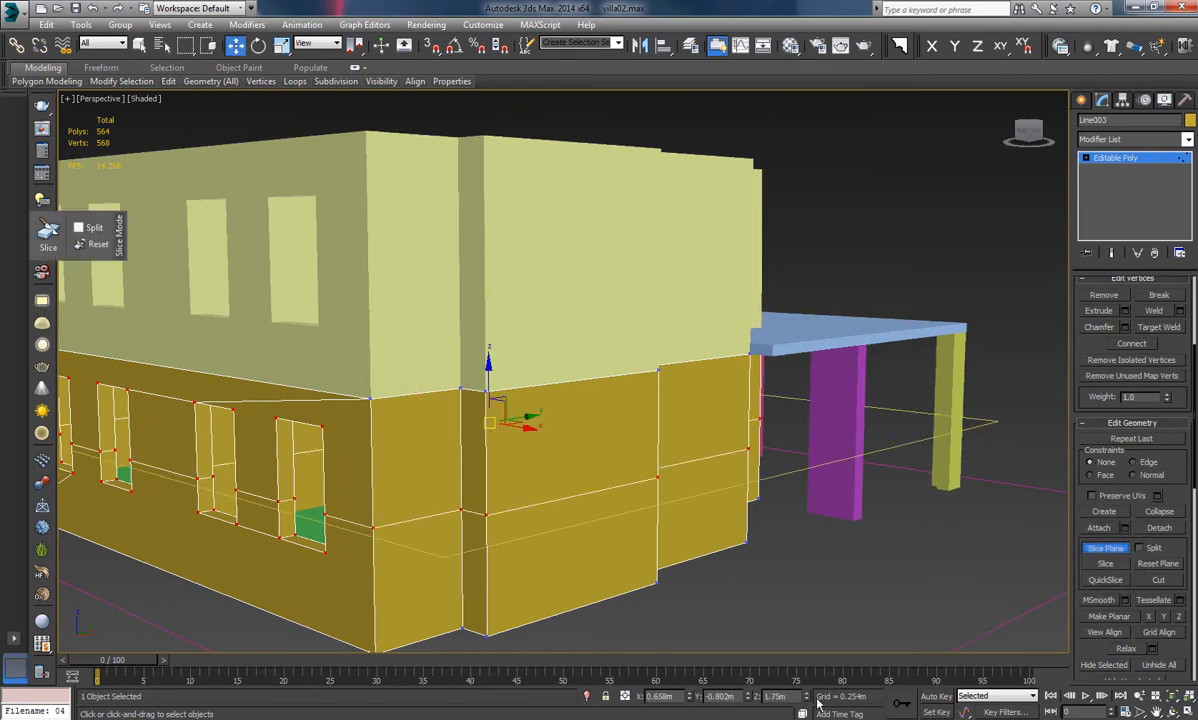
text(3)
key(Return)
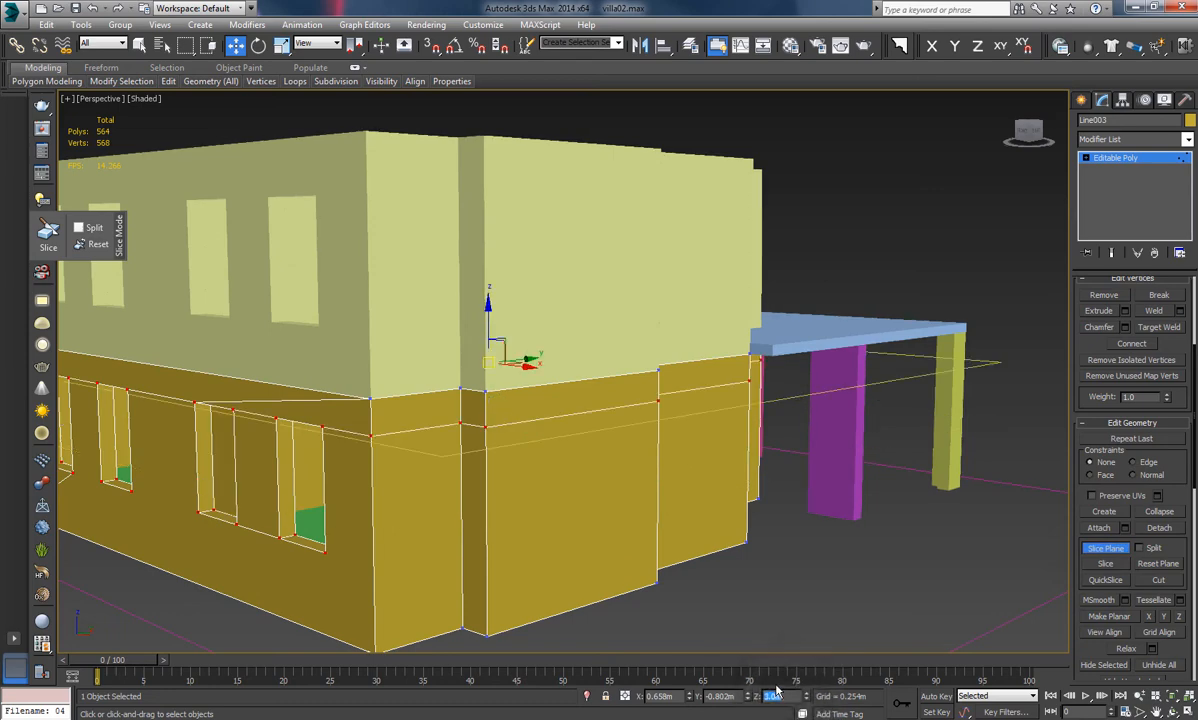
Slice the lower storey walls along the positioned plane and leave slice mode
alt+middle_drag(679, 417, 656, 414)
middle_drag(759, 439, 824, 444)
click(1106, 564)
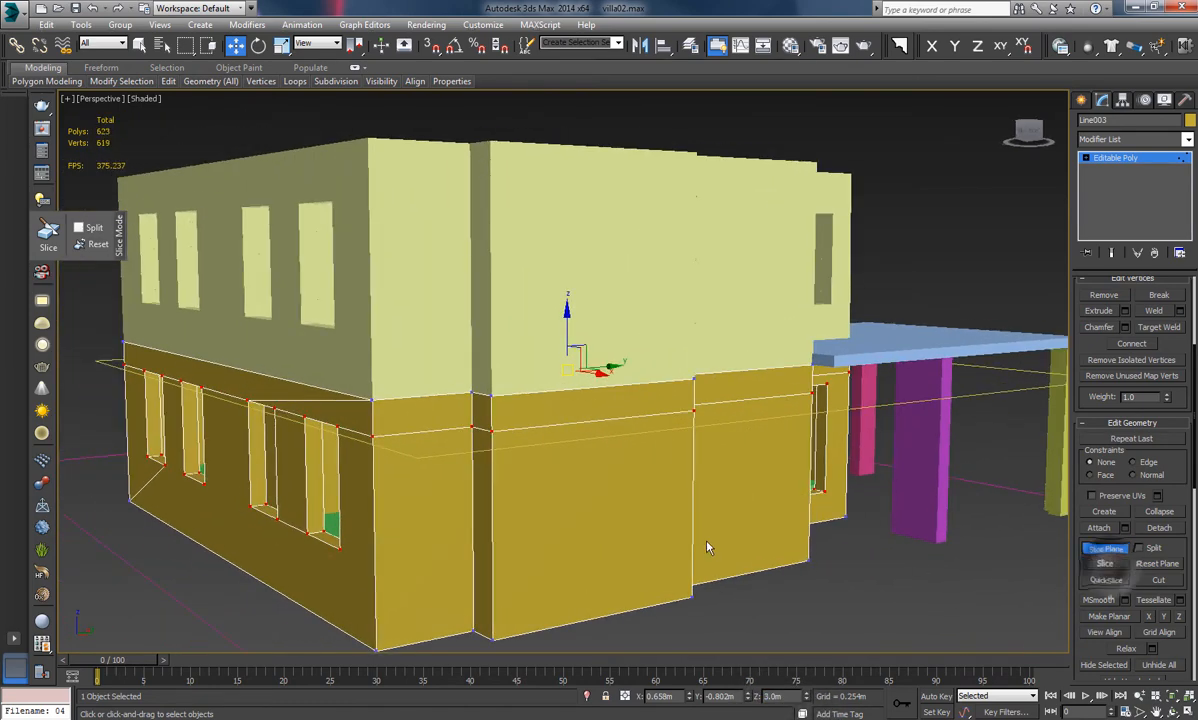
alt+middle_drag(661, 505, 671, 543)
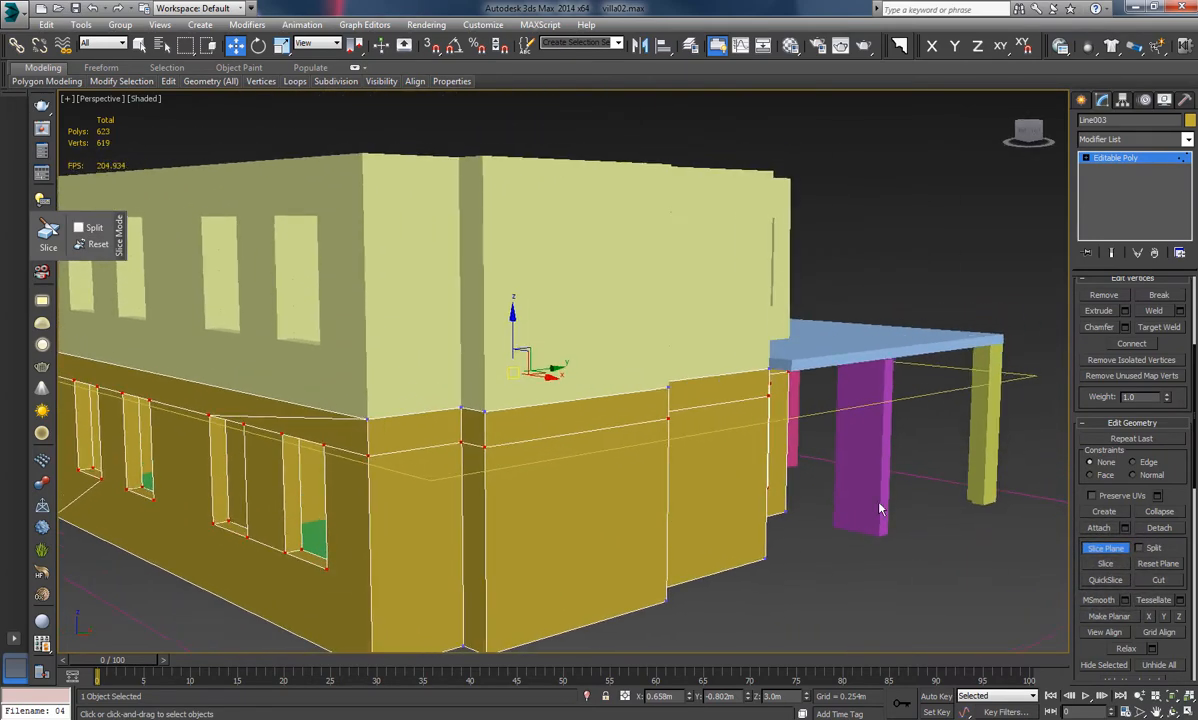
click(1106, 549)
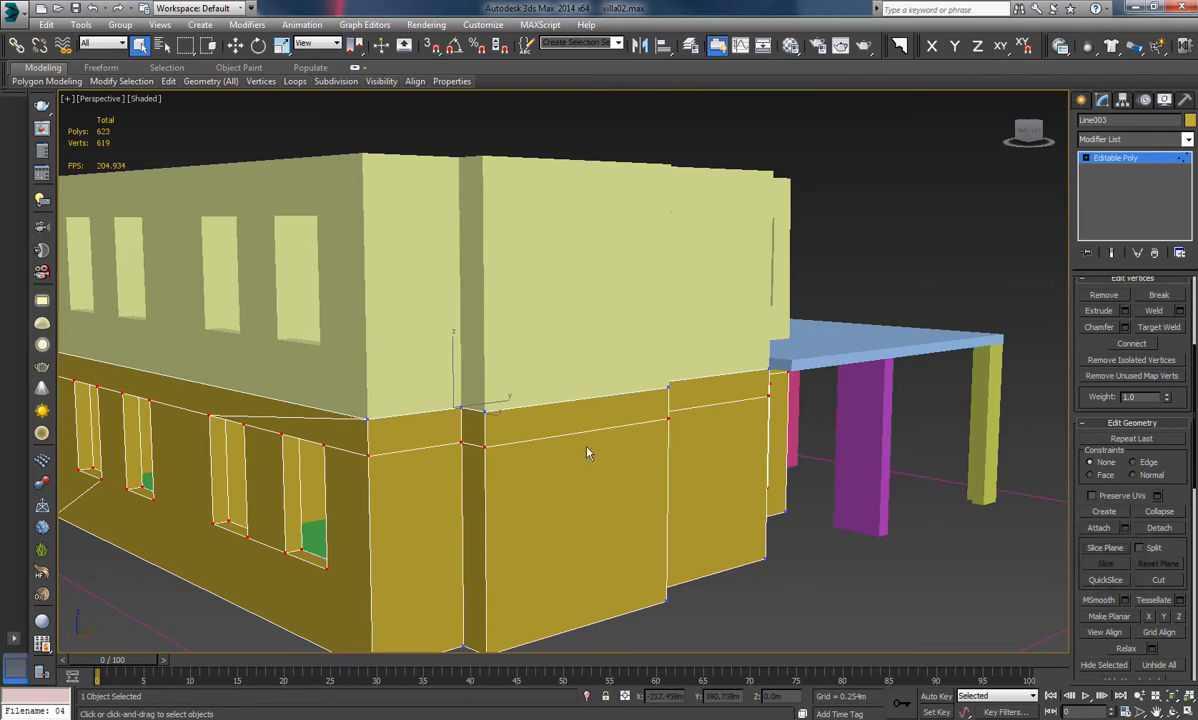
Connect the slice edge and bottom edge of the lower storey's wide windowless wall with 2 segments and a pinch of 70
middle_drag(462, 527, 468, 530)
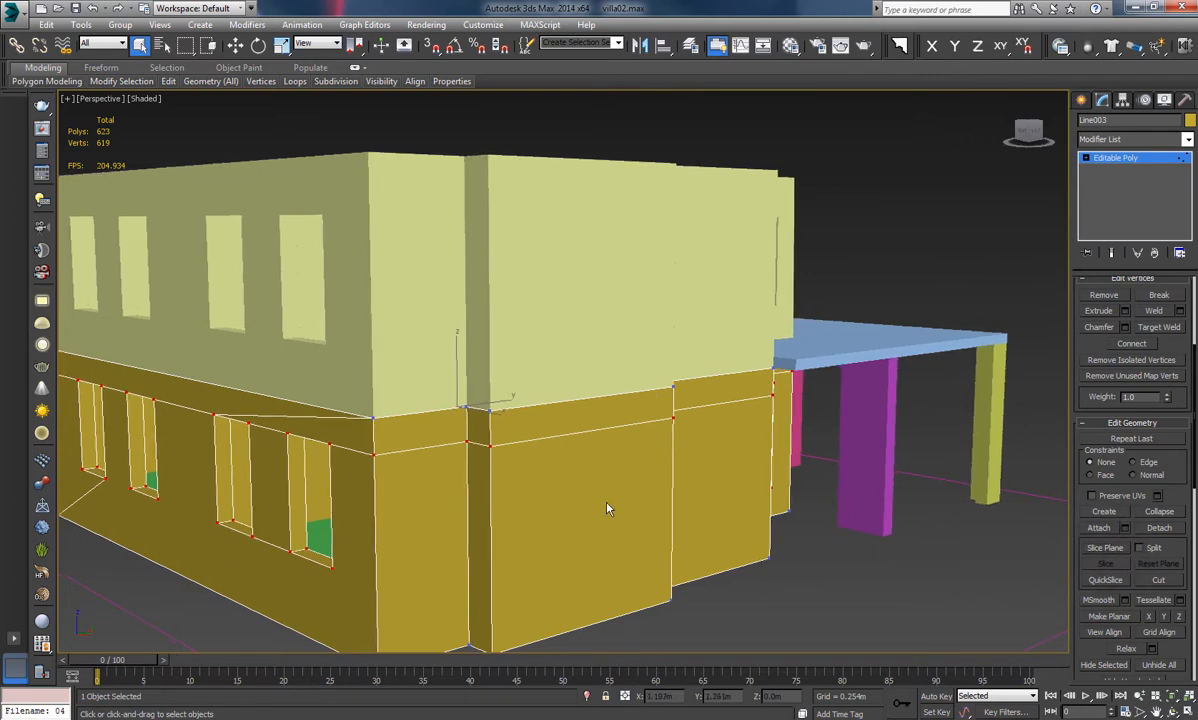
key(2)
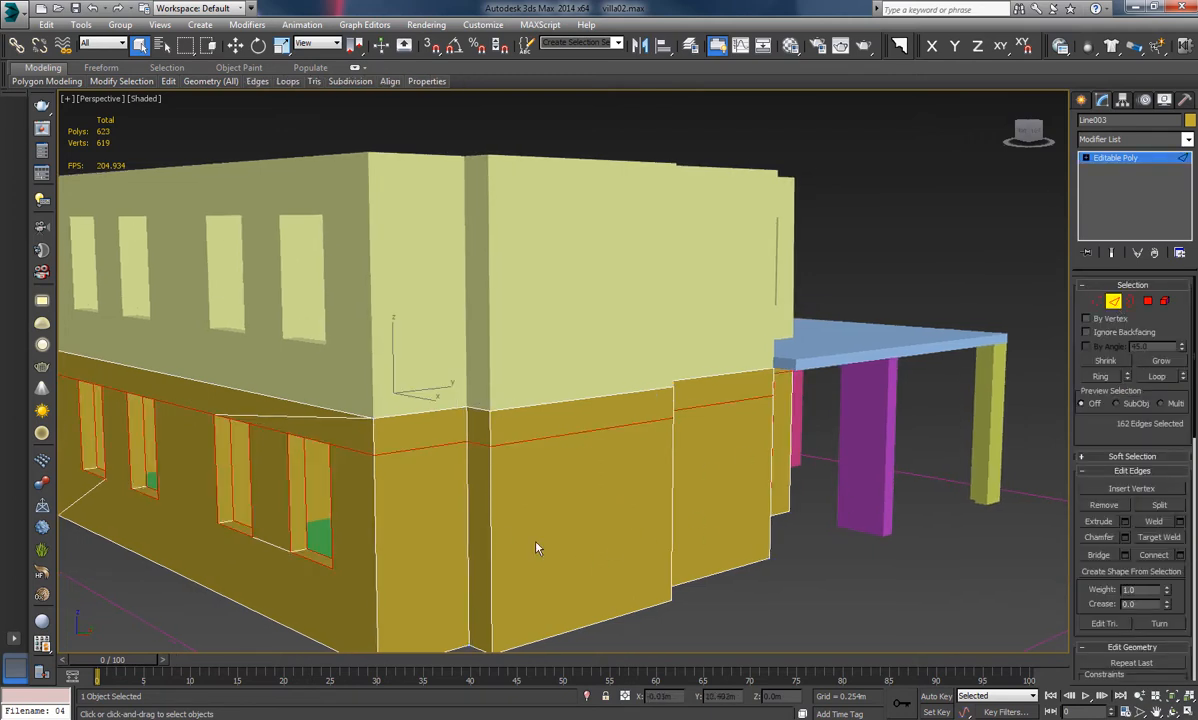
click(563, 437)
middle_drag(600, 559, 607, 513)
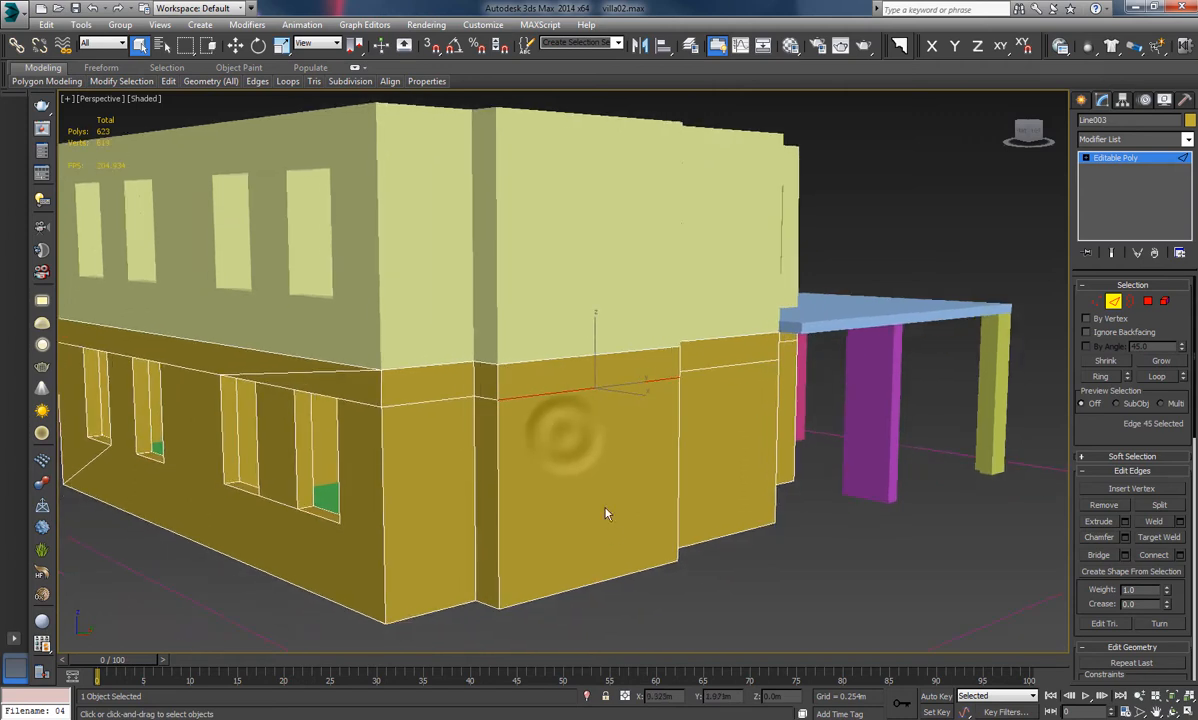
ctrl+click(618, 578)
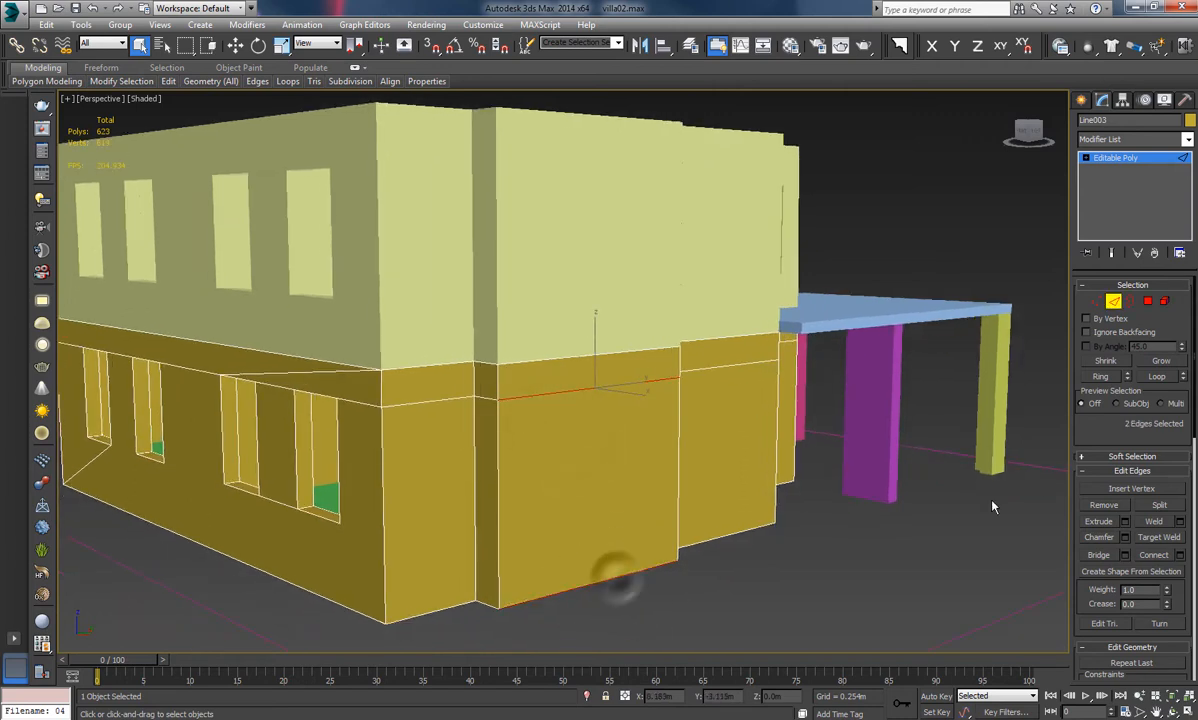
click(1180, 556)
click(571, 383)
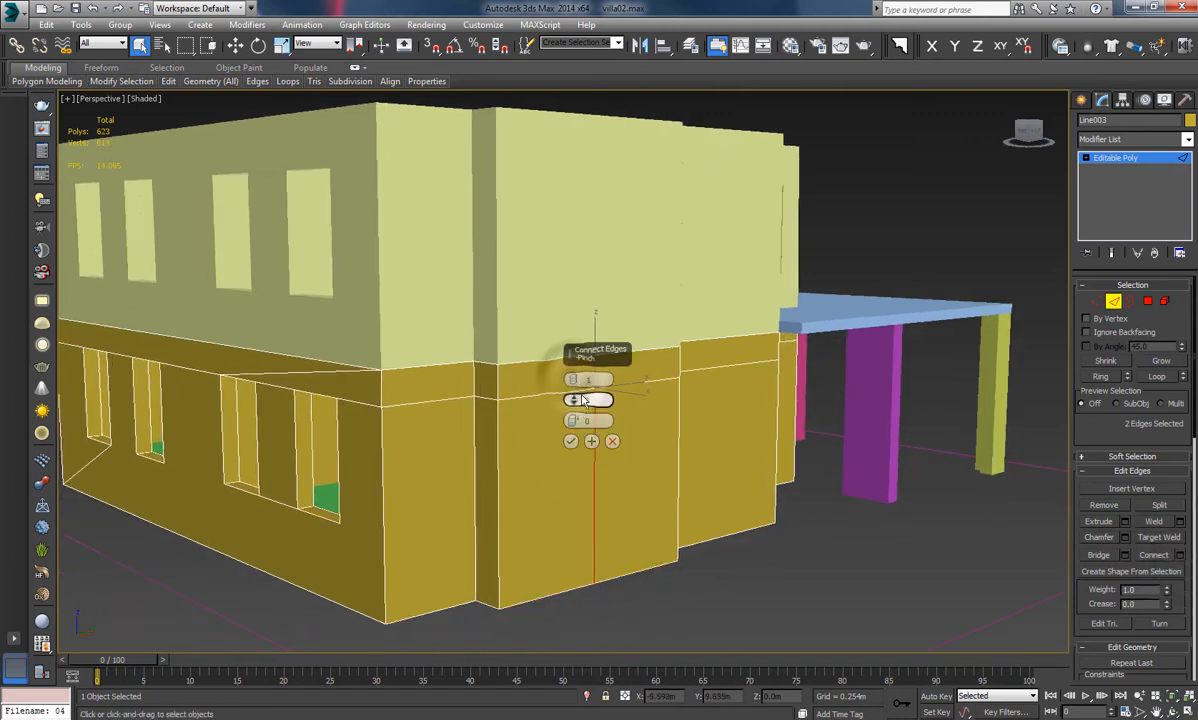
click(573, 377)
text(70)
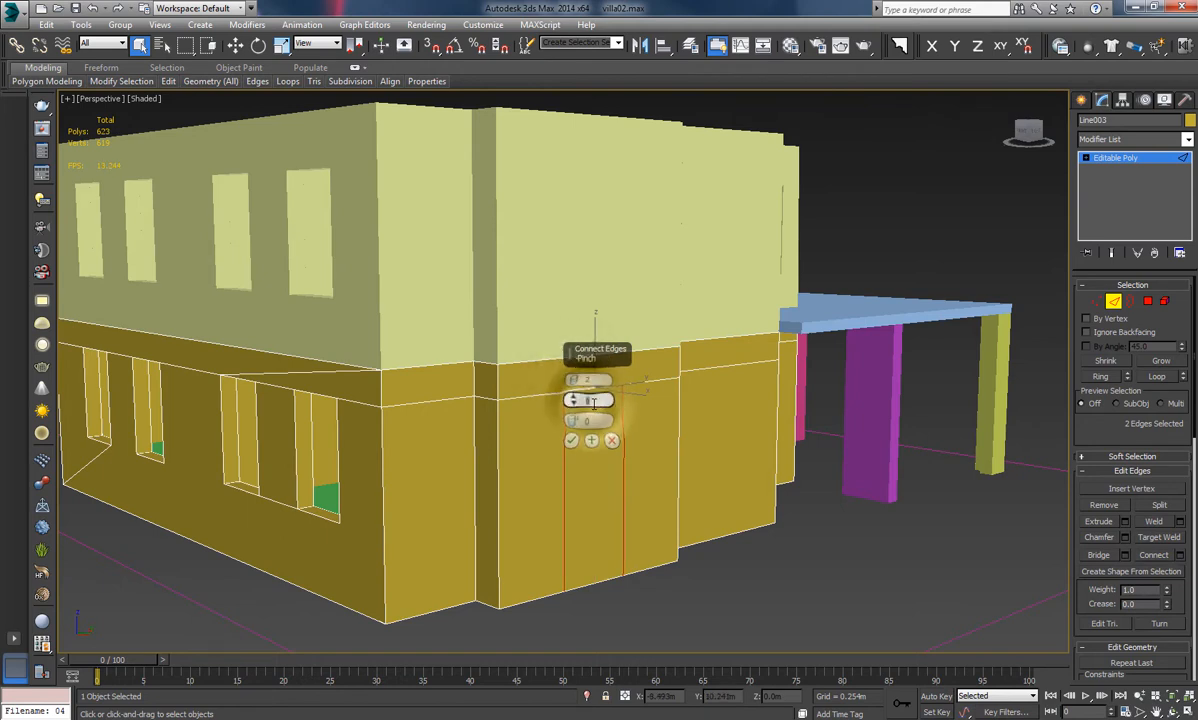
click(587, 421)
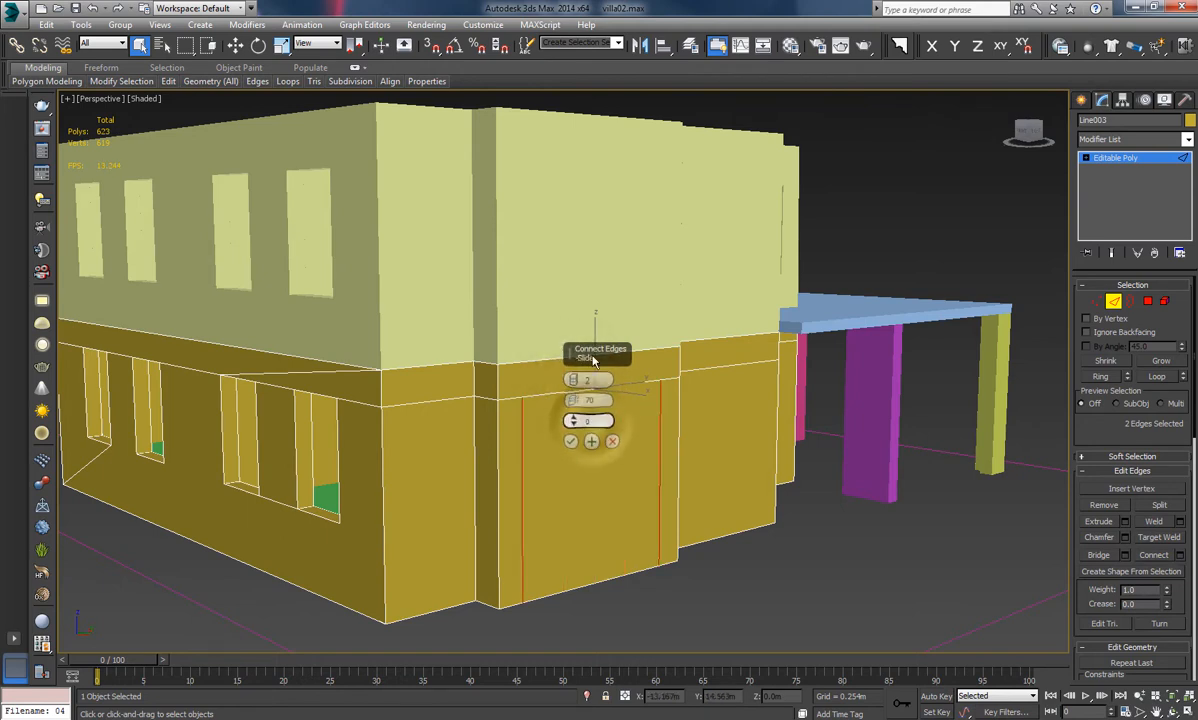
click(571, 443)
alt+middle_drag(709, 489, 639, 329)
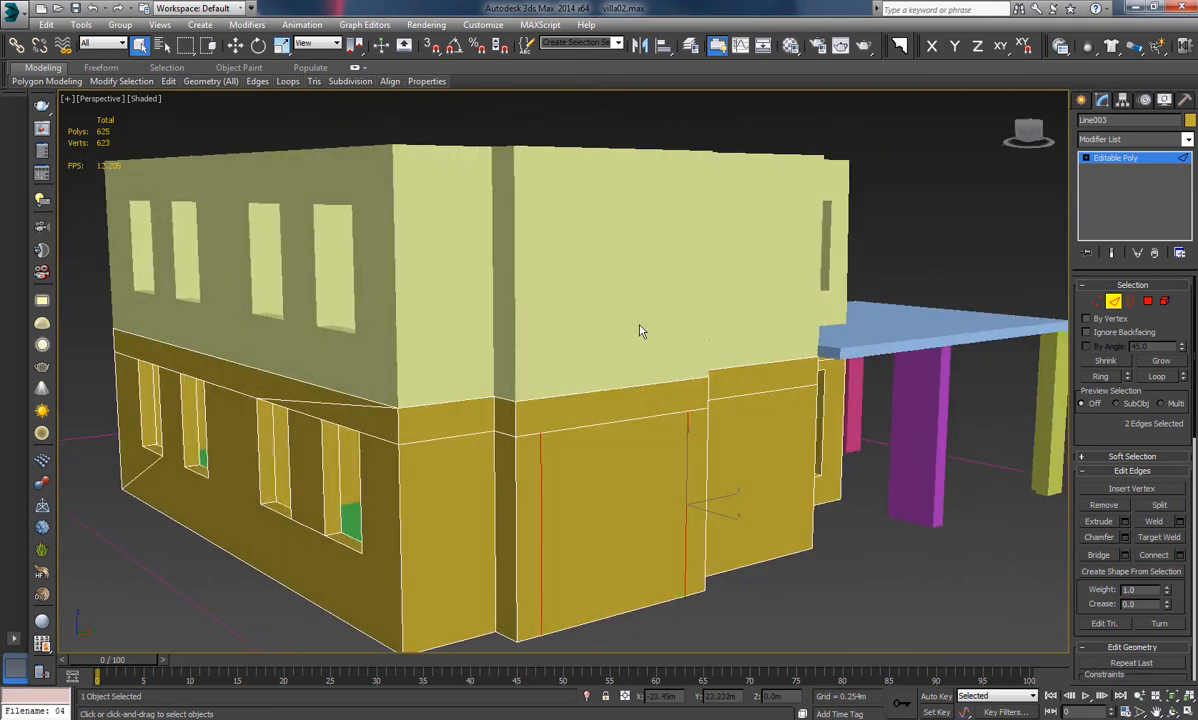
Finish sub-object editing of the lower storey walls and select the upper storey walls instead
click(636, 316)
click(1097, 305)
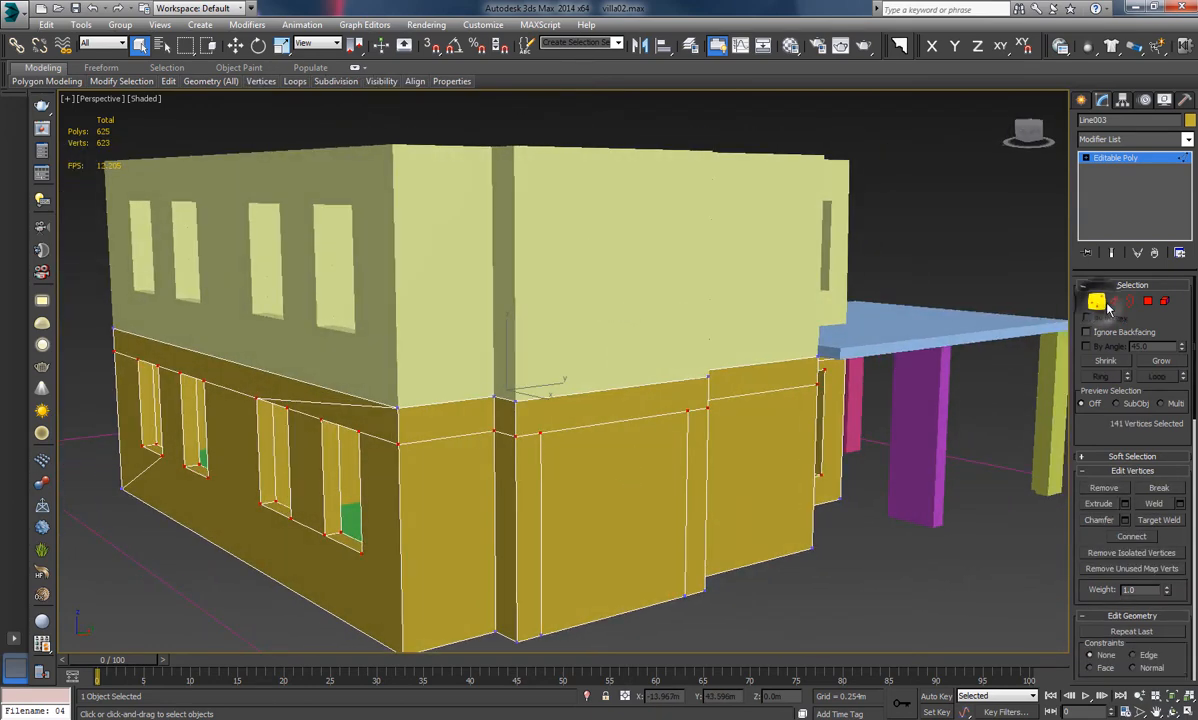
click(1101, 305)
click(843, 609)
click(724, 335)
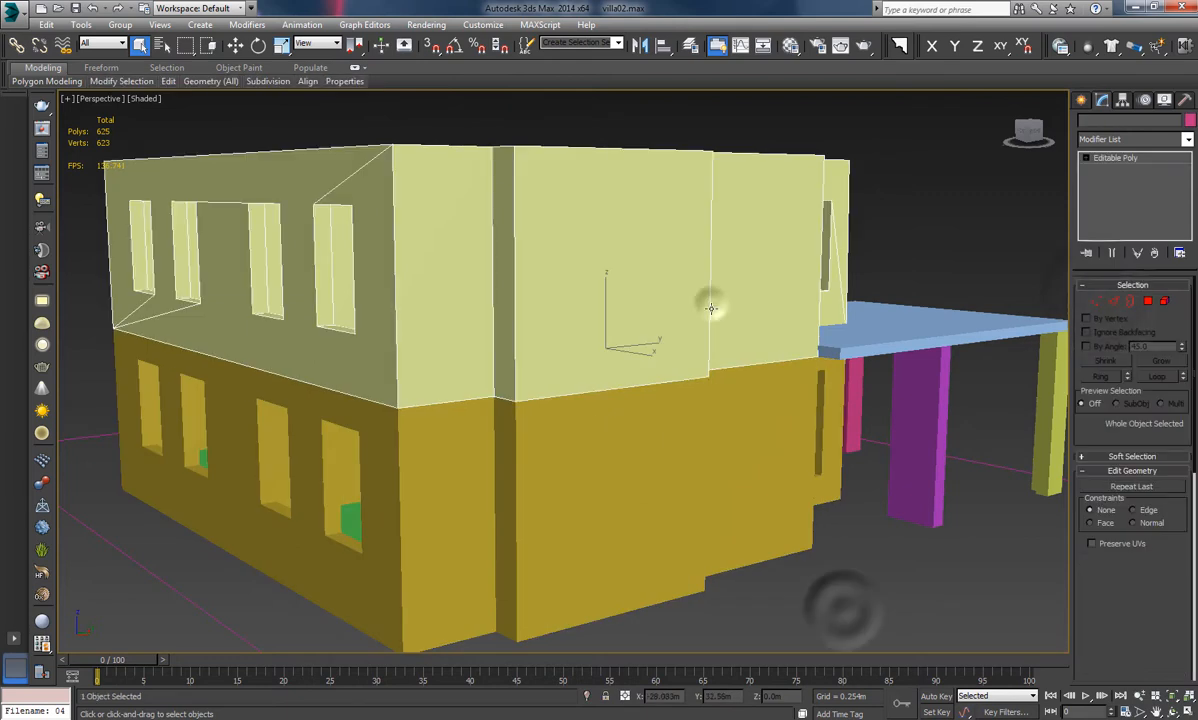
Slice the upper storey walls horizontally level with the window tops, at a height of about 6.2 m
click(1096, 301)
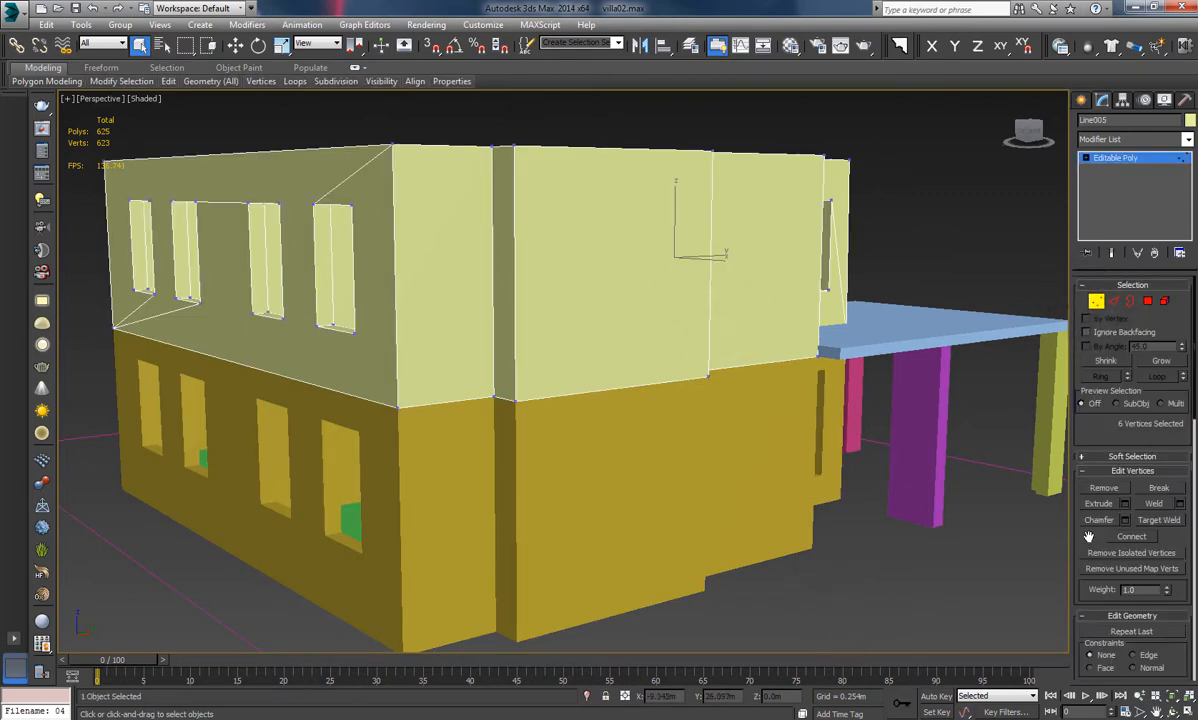
scroll(1090, 545, down, 3)
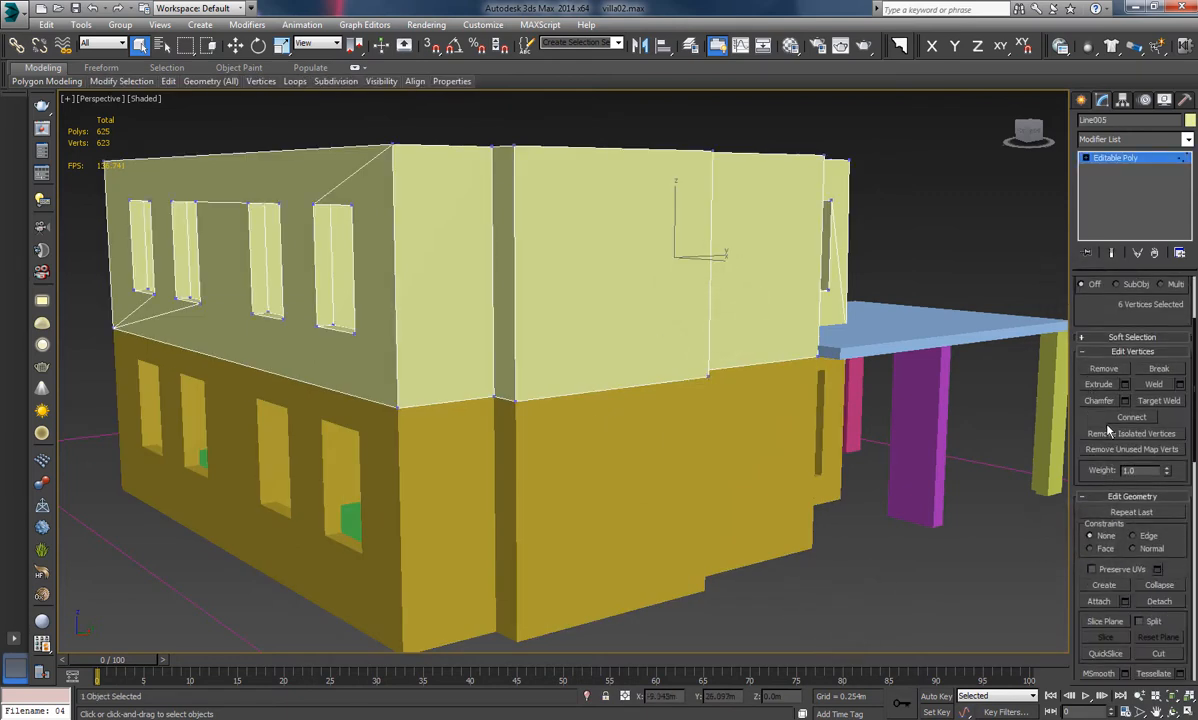
scroll(1105, 410, down, 2)
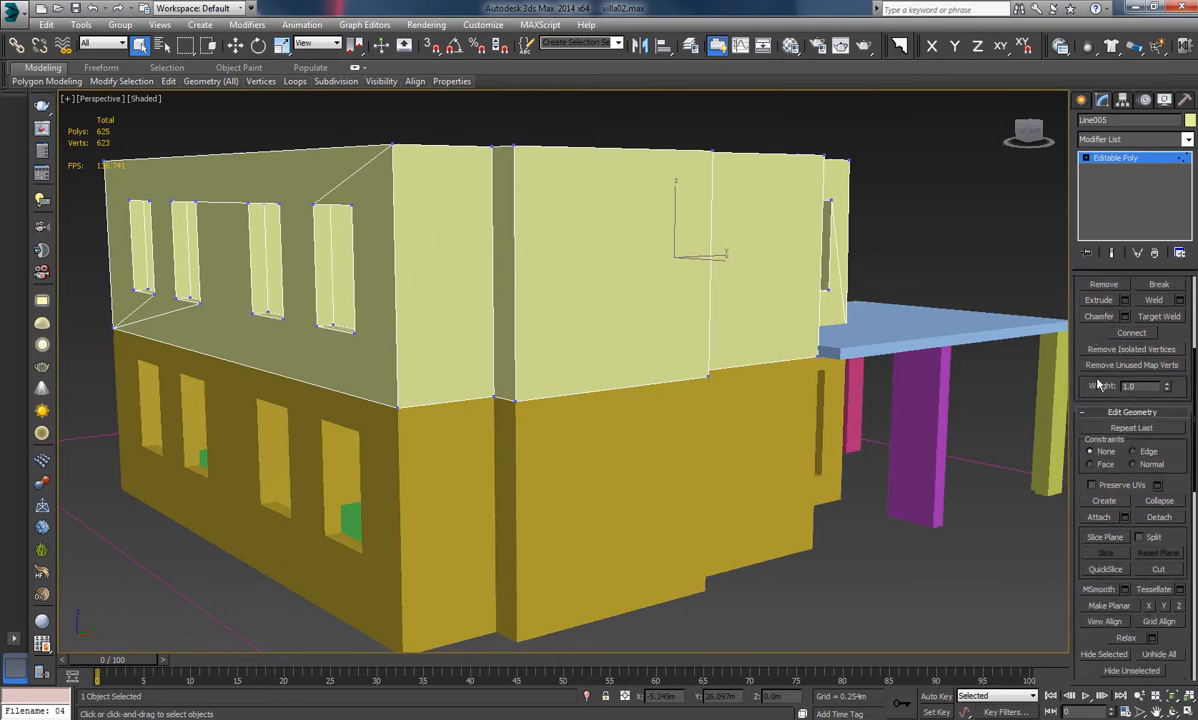
click(1104, 540)
middle_drag(540, 420, 641, 544)
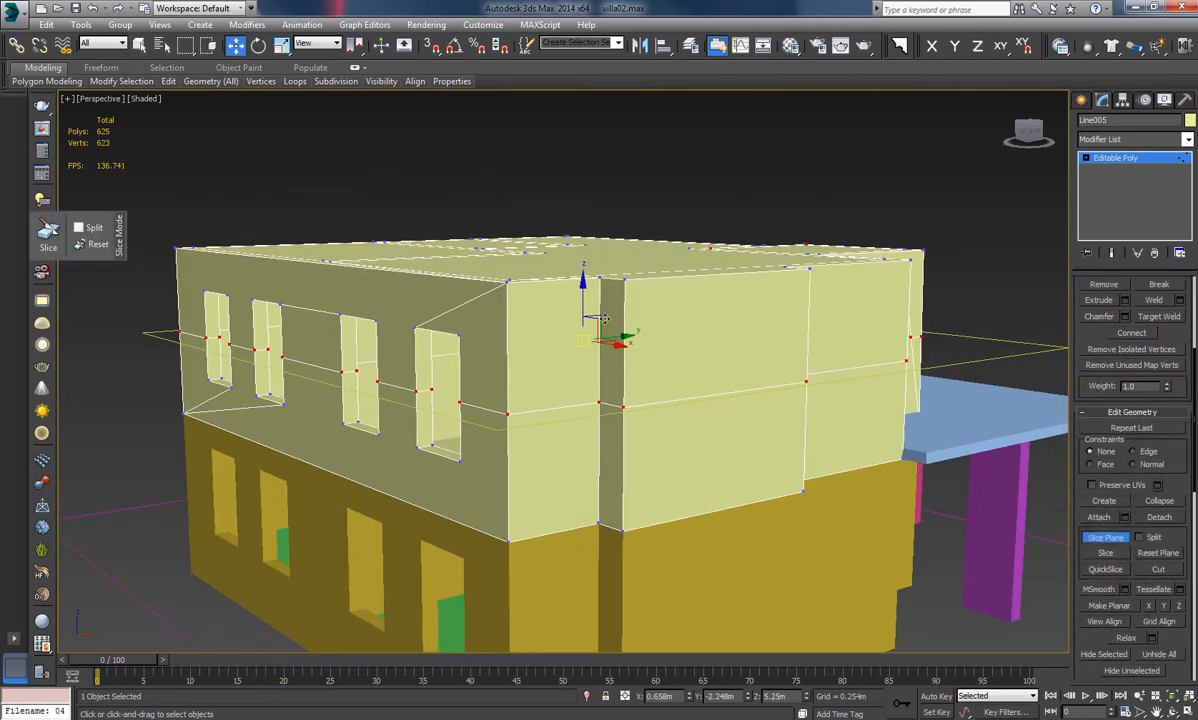
drag(585, 270, 590, 252)
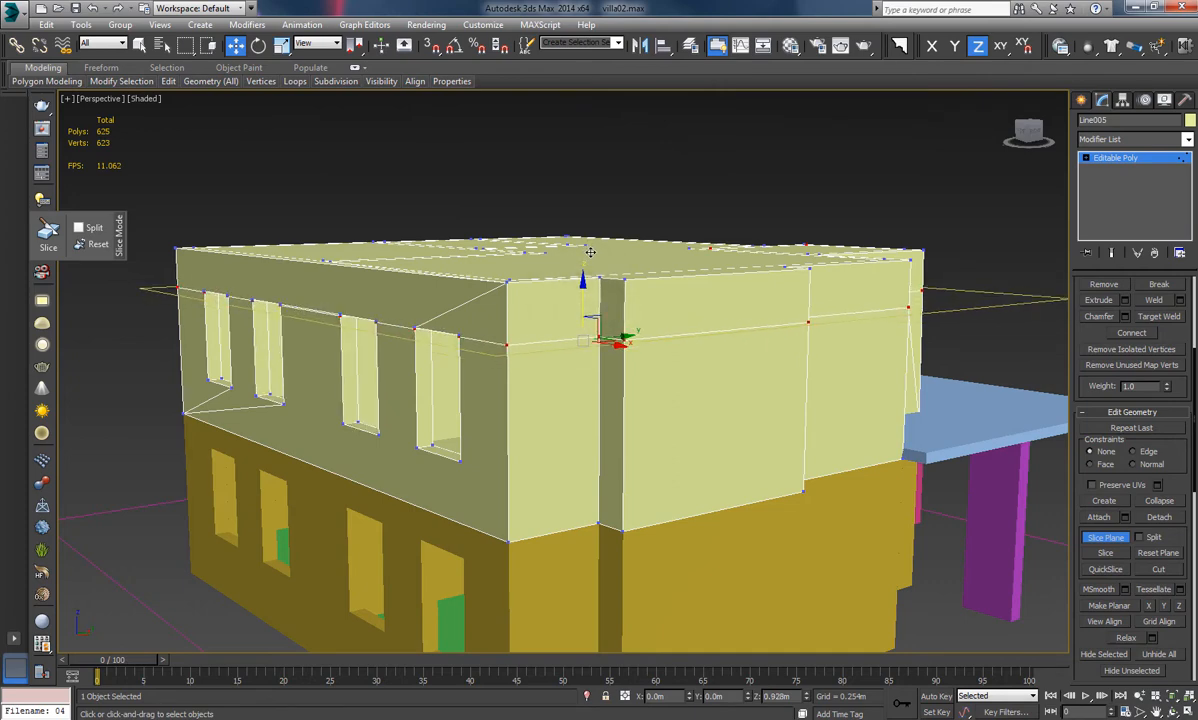
scroll(600, 285, up, 5)
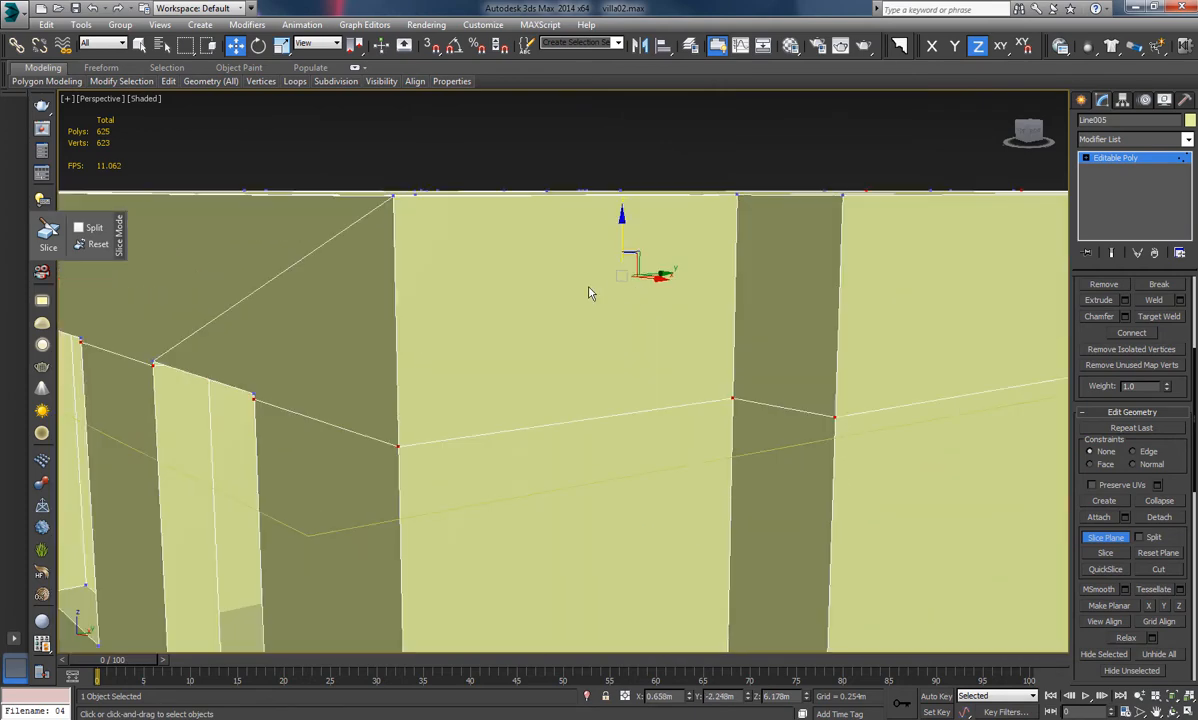
alt+middle_drag(590, 293, 716, 260)
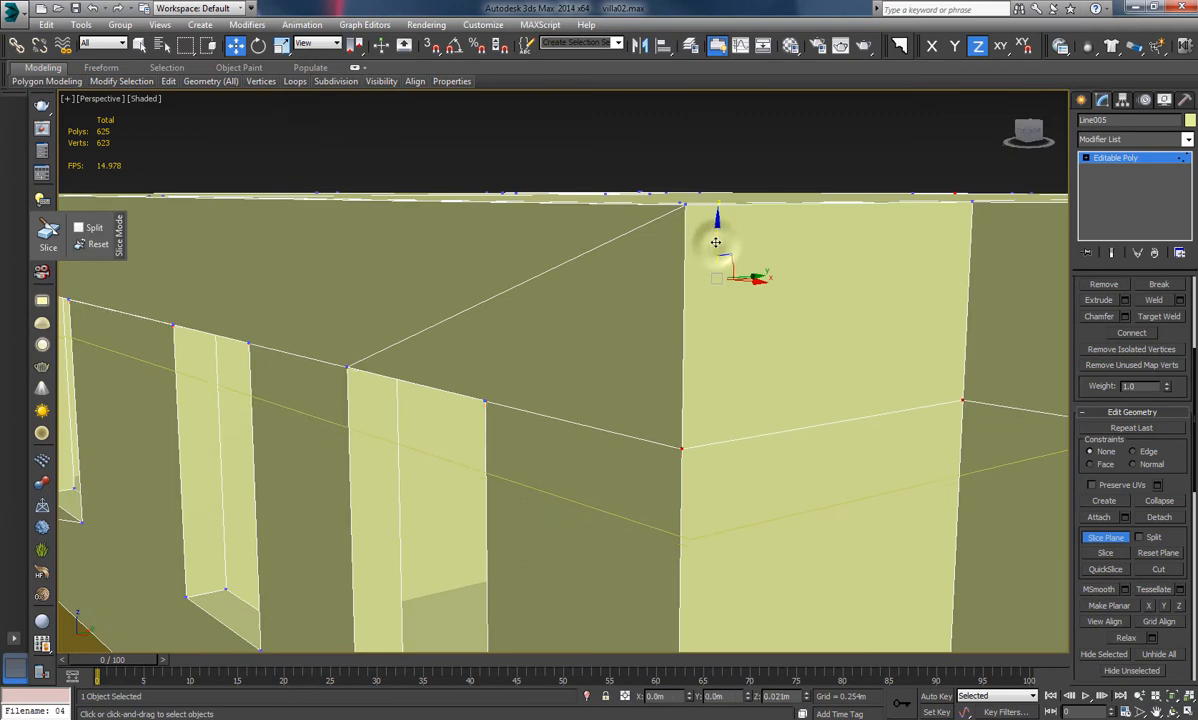
alt+middle_drag(588, 380, 656, 386)
scroll(730, 415, down, 5)
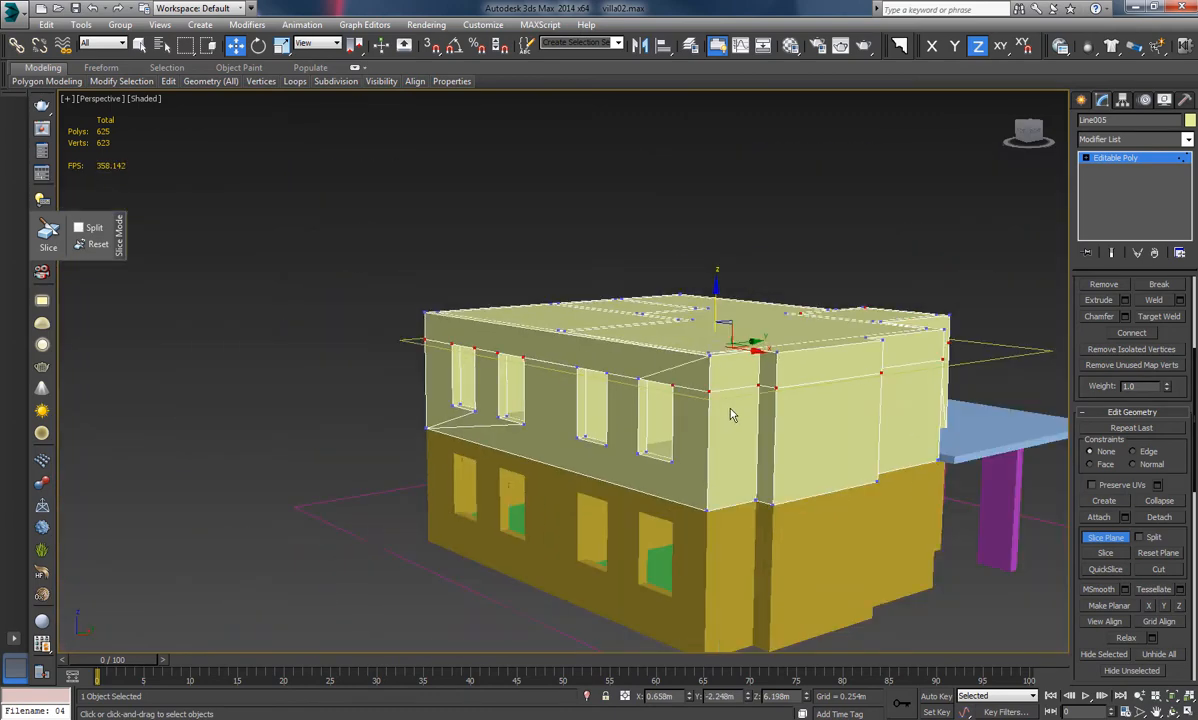
alt+middle_drag(730, 415, 545, 396)
alt+middle_drag(578, 439, 646, 478)
click(1105, 537)
Connect the slice edge and bottom edge of the upper storey's wide windowless wall with 2 segments and a pinch of 70
click(1084, 158)
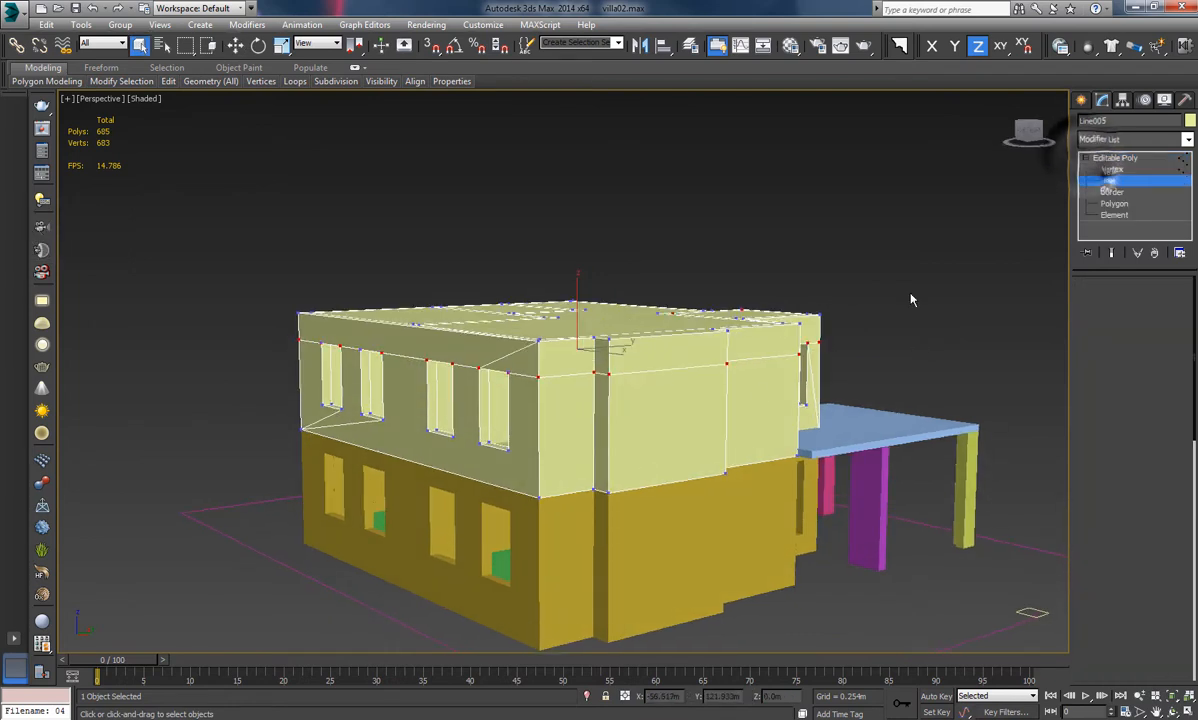
click(1110, 180)
scroll(652, 358, up, 2)
click(655, 206)
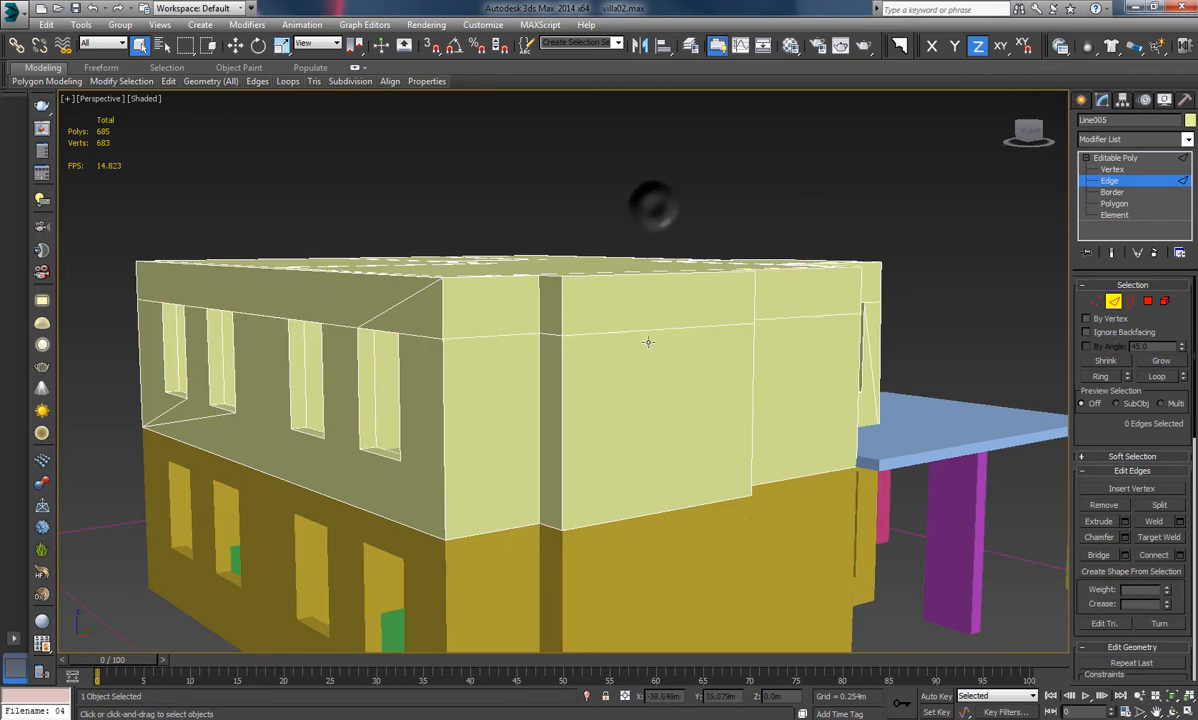
click(655, 330)
ctrl+click(675, 510)
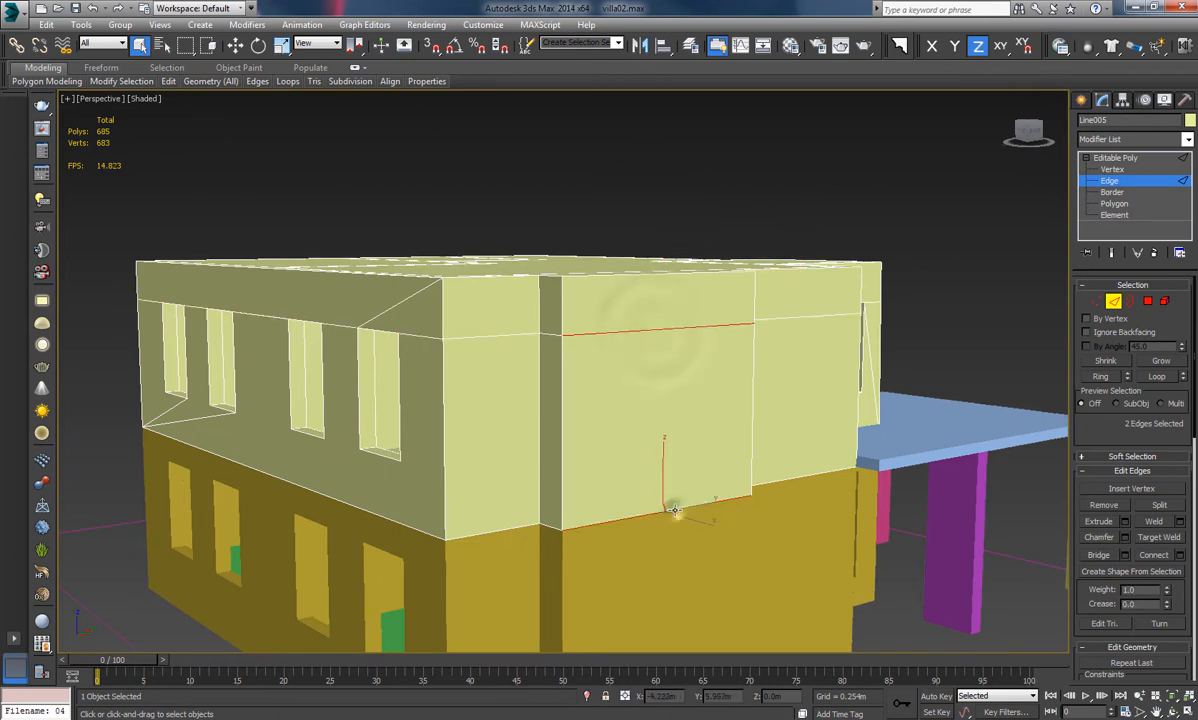
click(1180, 556)
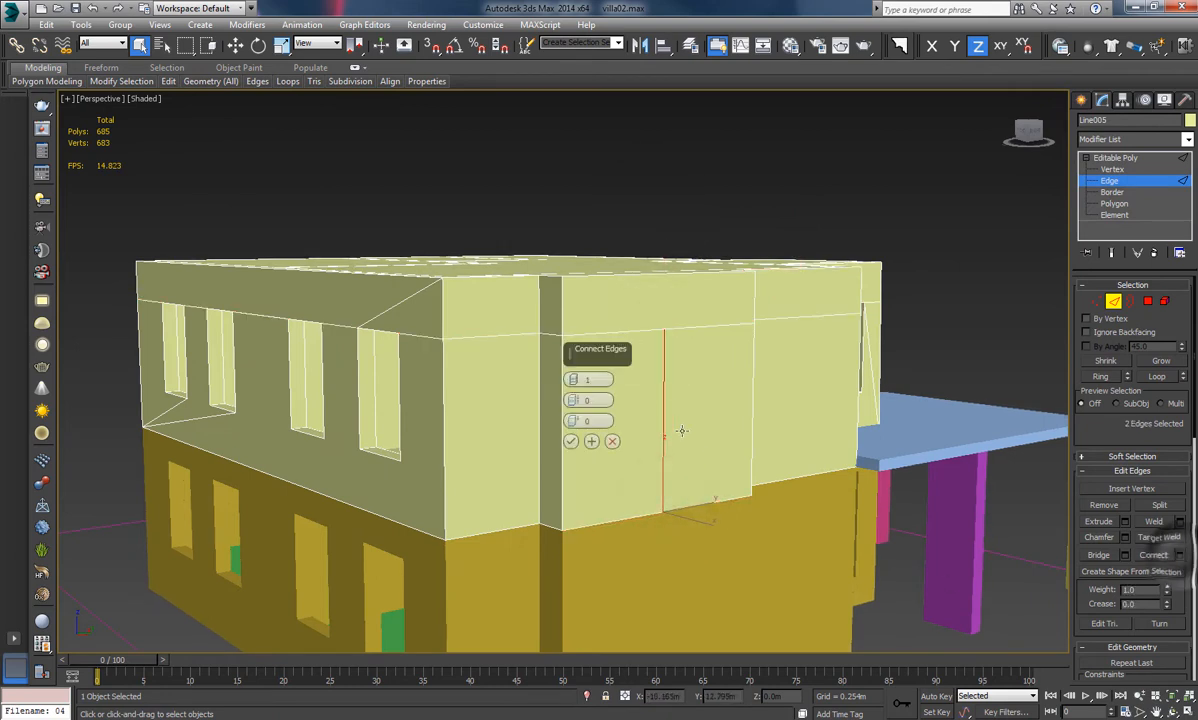
click(593, 402)
text(70)
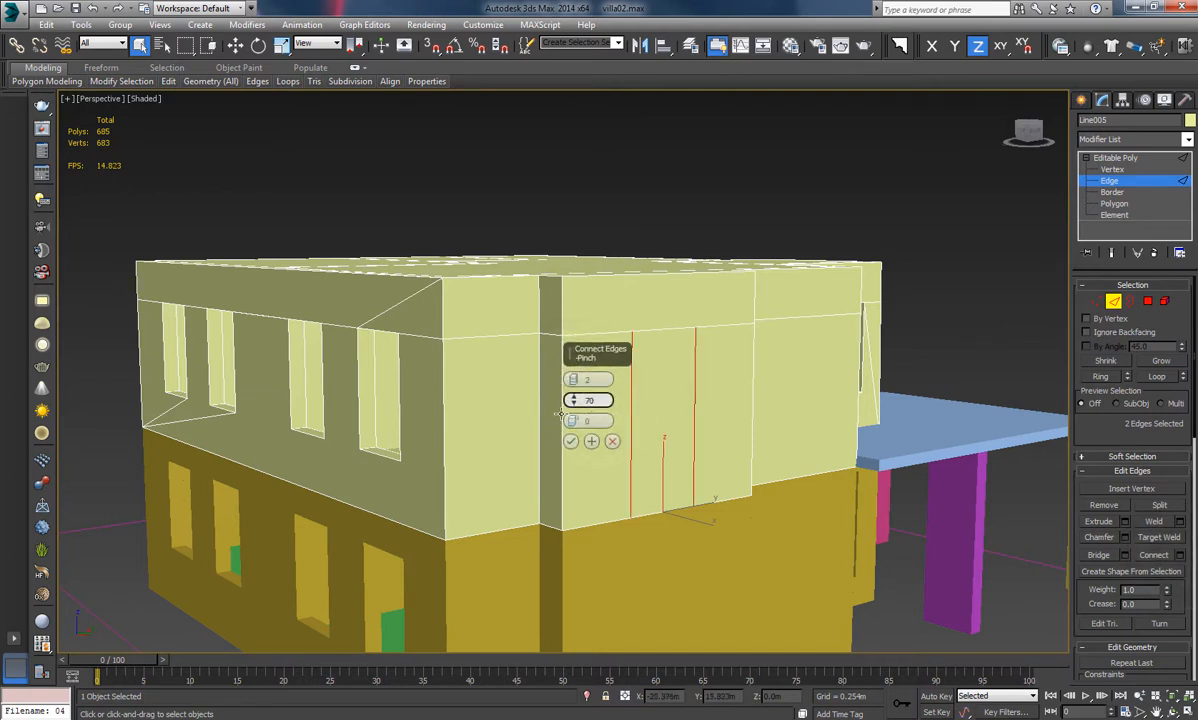
click(596, 422)
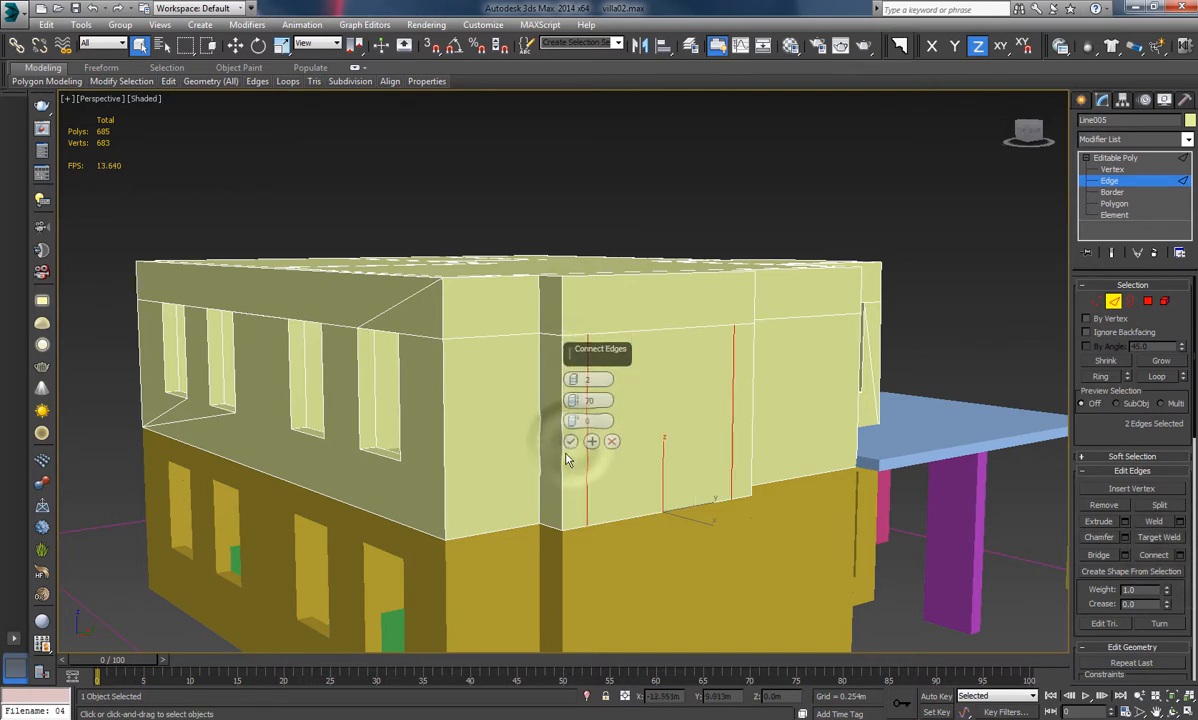
click(570, 442)
middle_drag(718, 452, 718, 394)
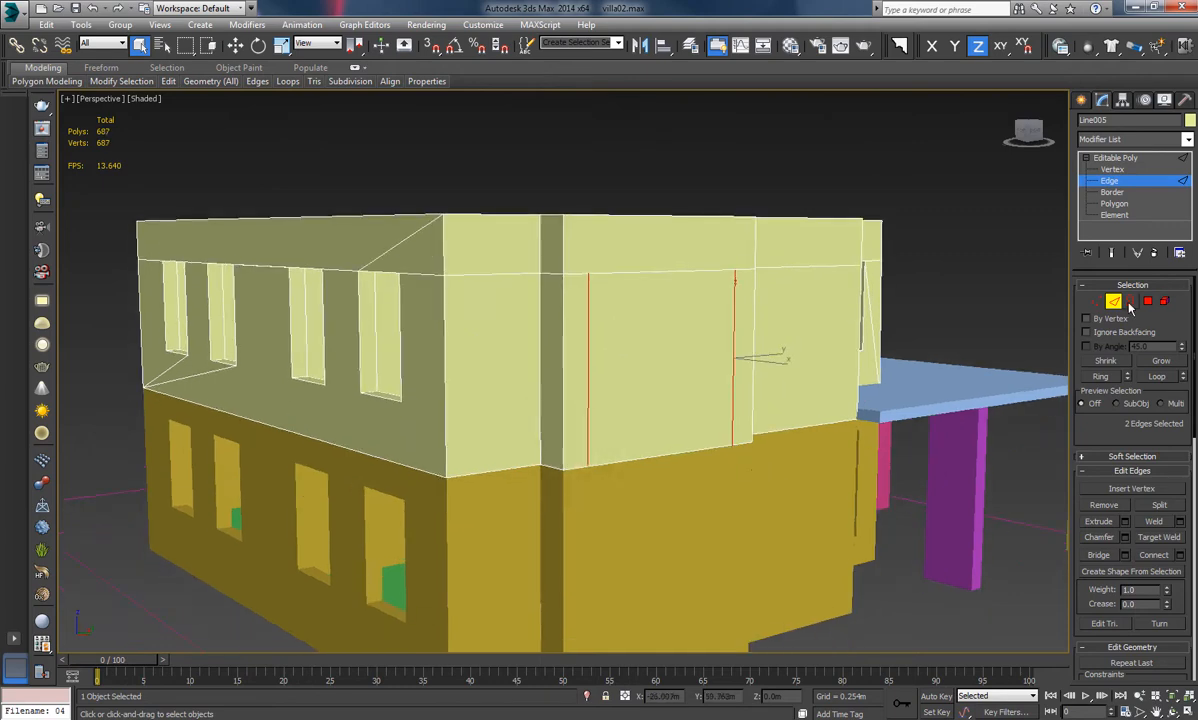
Leave edge editing, clear the selection, and reselect the upper storey walls as a whole object
click(1112, 303)
click(924, 250)
mouse_move(765, 492)
alt+middle_down()
mouse_move(760, 481)
mouse_move(701, 484)
mouse_move(773, 497)
alt+middle_up()
click(691, 393)
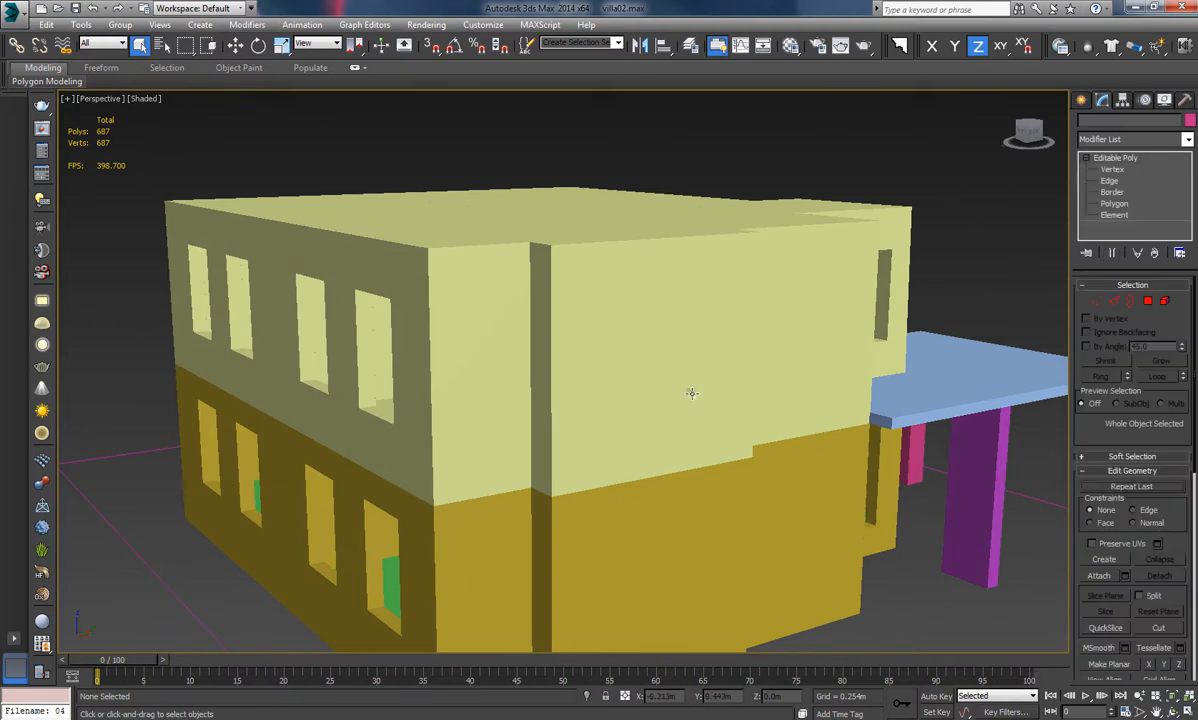
alt+middle_drag(703, 444, 714, 442)
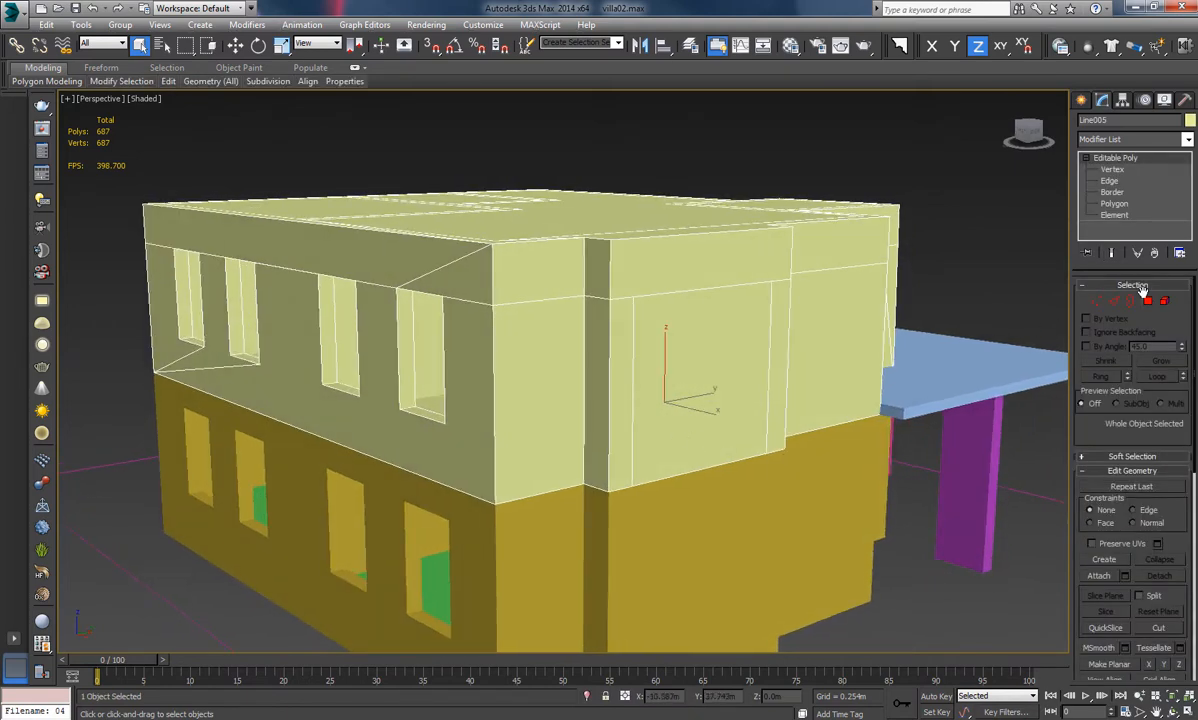
Extrude the central panel polygon of the upper storey's wide windowless wall inward with a height of -0.4 m
click(1148, 303)
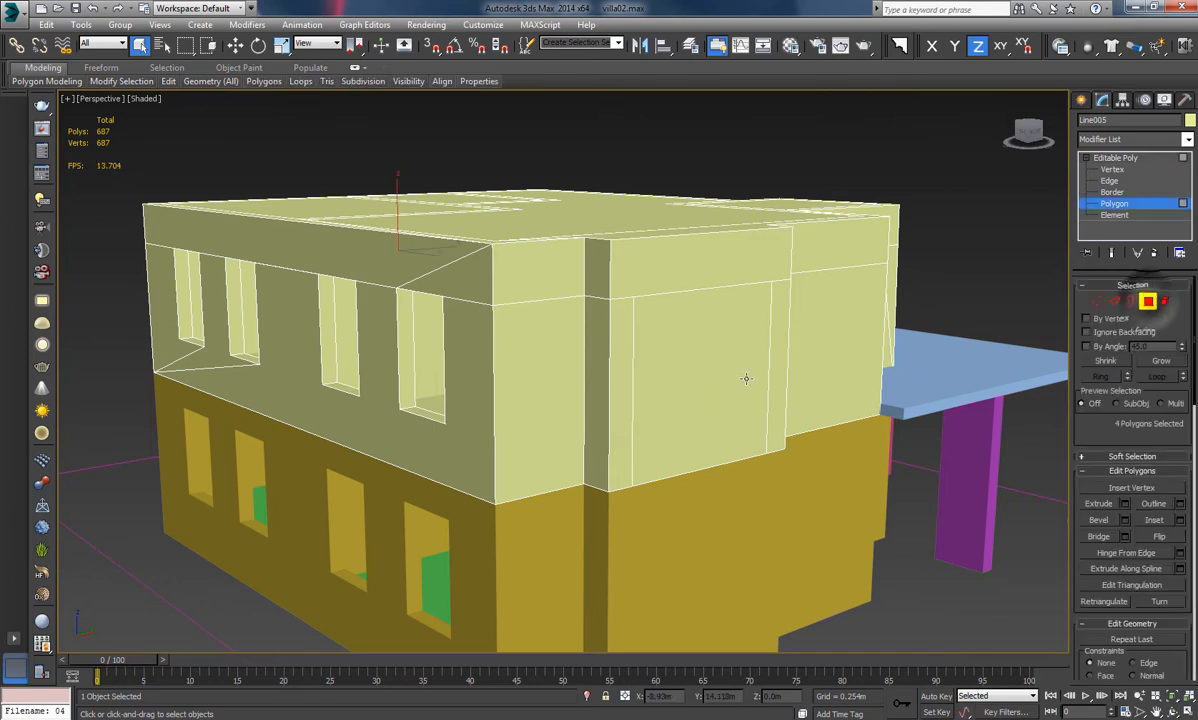
click(743, 378)
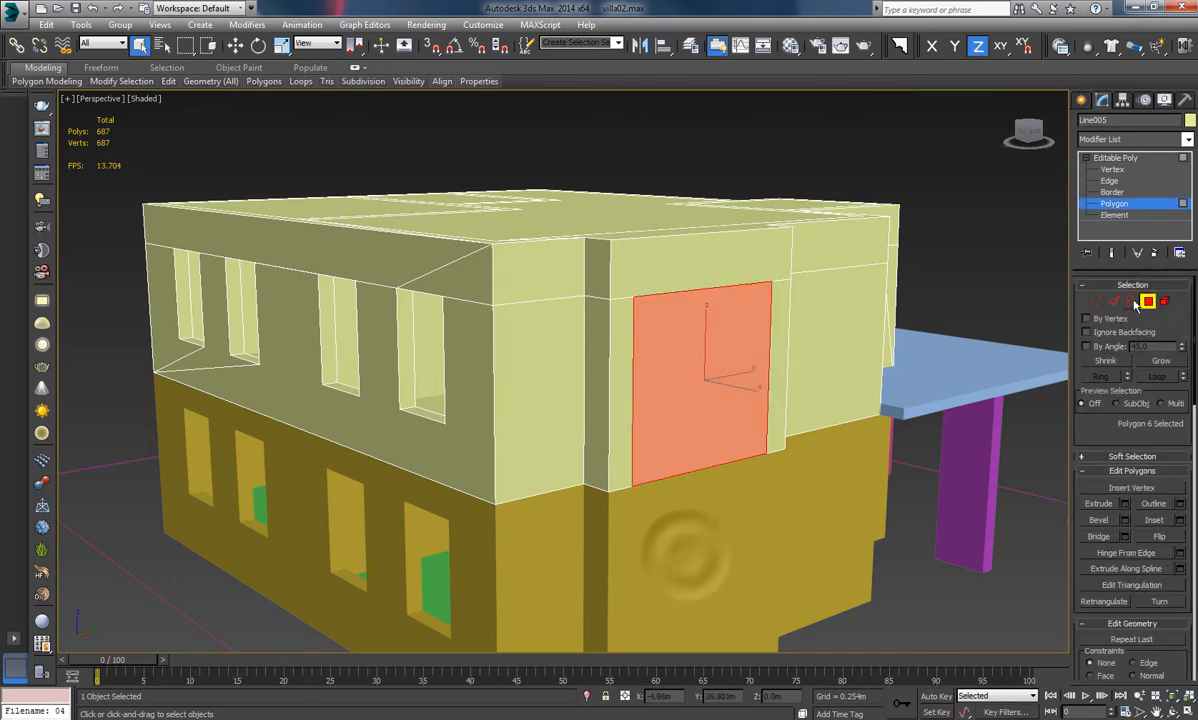
click(1125, 504)
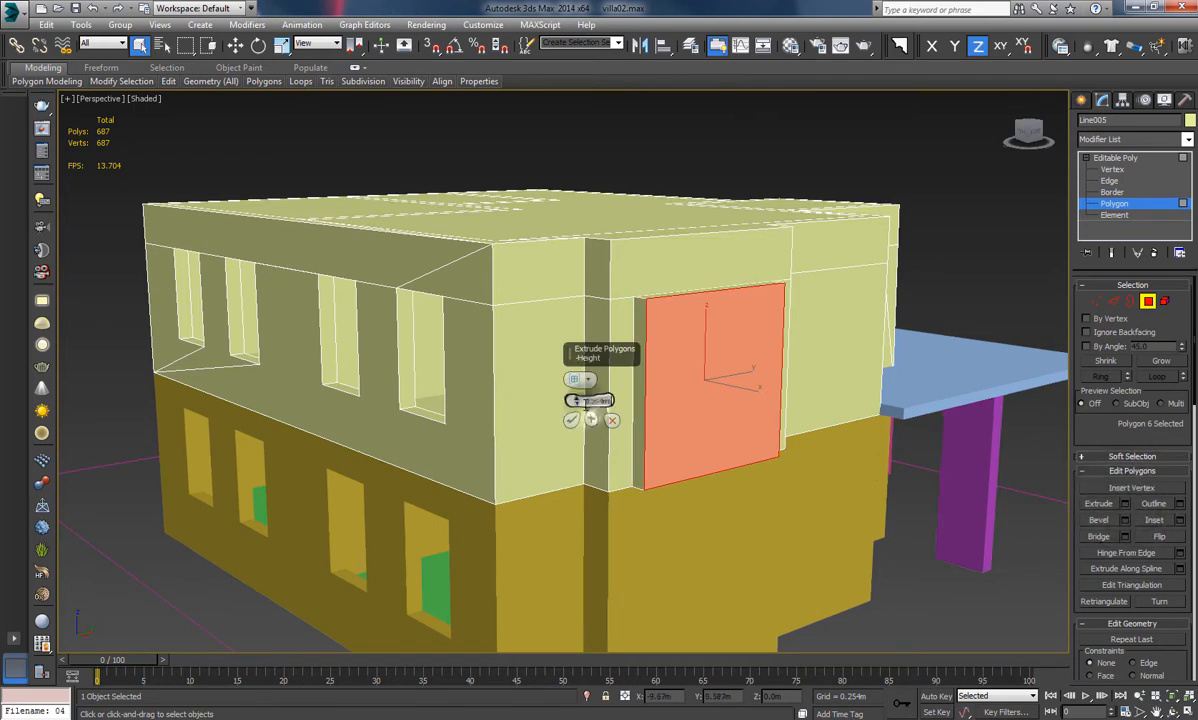
text(1)
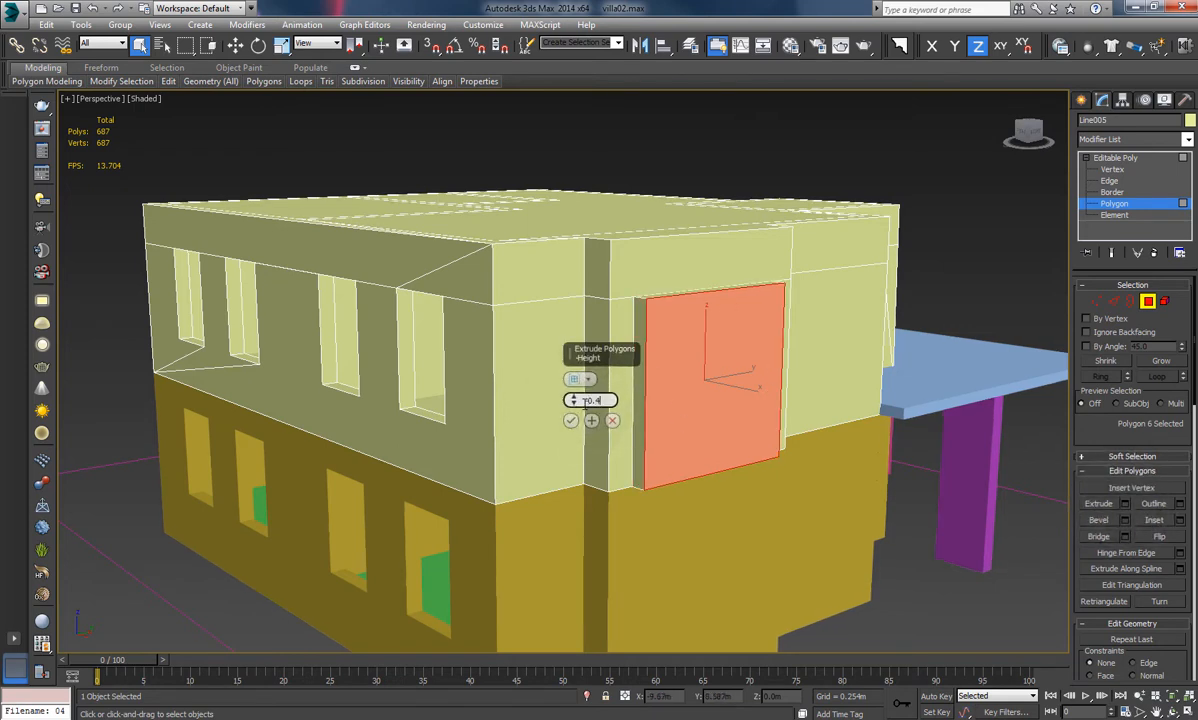
key(Return)
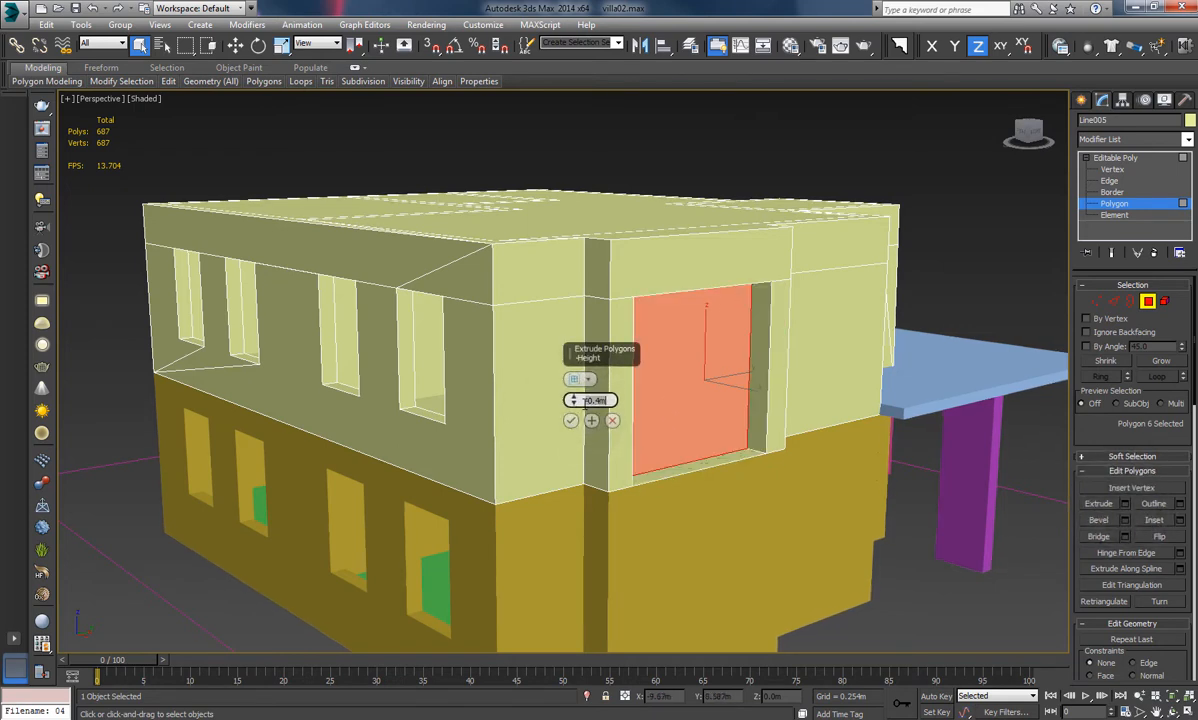
click(570, 421)
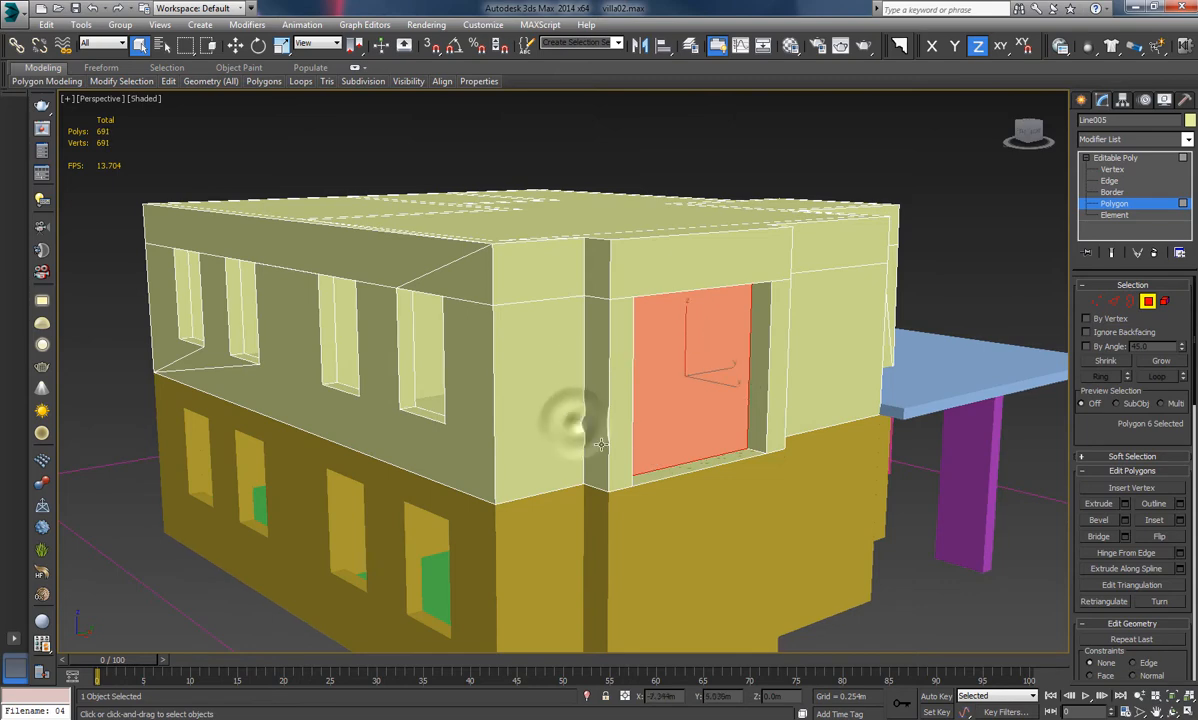
Finish polygon editing of the upper storey walls and select the lower storey walls instead
scroll(650, 465, up, 5)
alt+middle_drag(673, 508, 716, 500)
click(1150, 302)
click(866, 595)
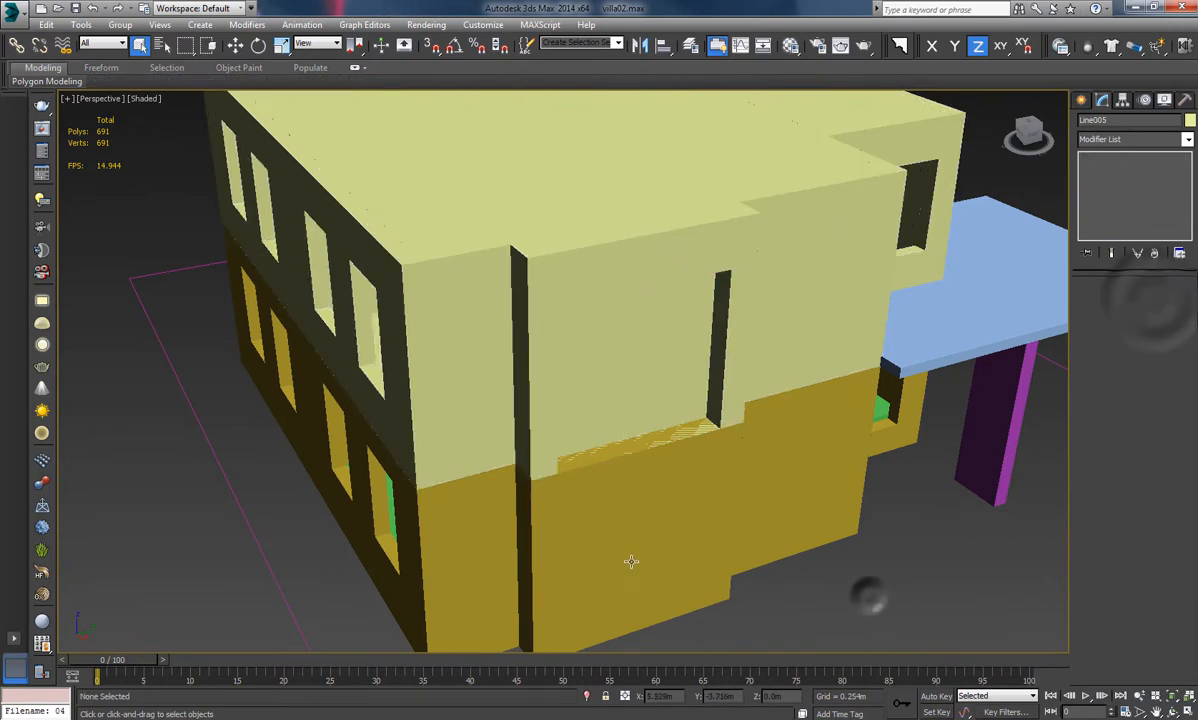
click(632, 556)
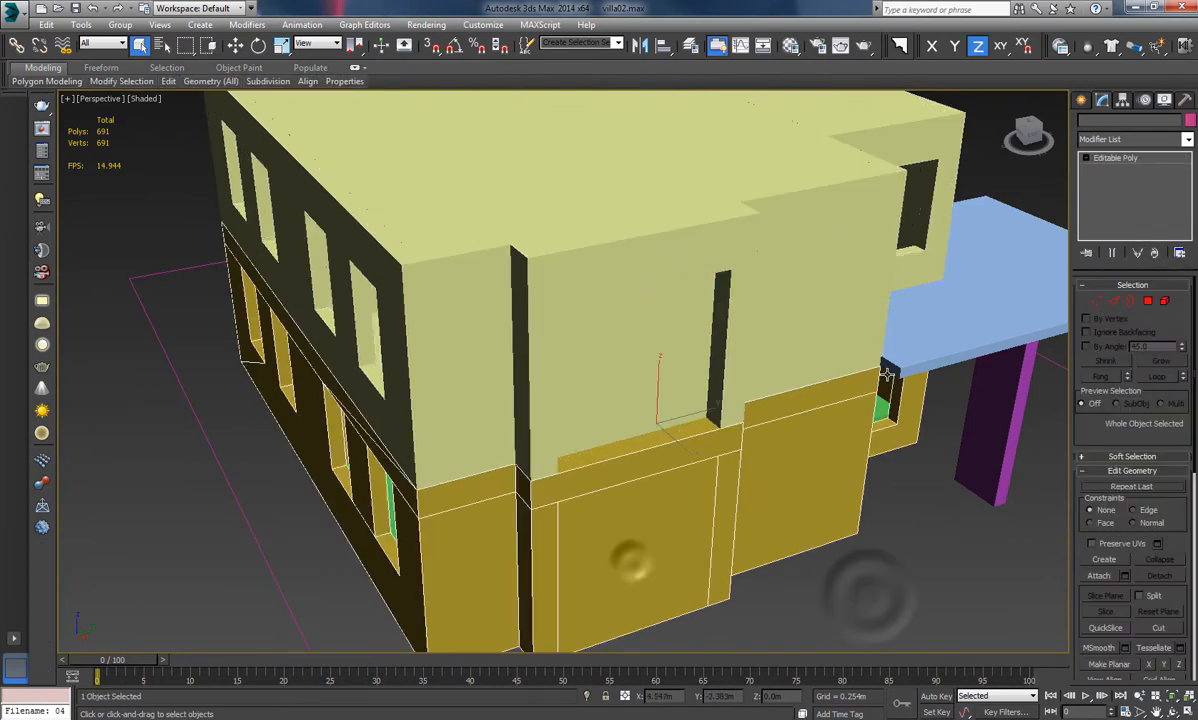
Extrude the central panel polygon of the lower storey's wide windowless wall inward with a height of -0.4 m
click(1148, 302)
alt+middle_drag(660, 505, 695, 505)
click(695, 507)
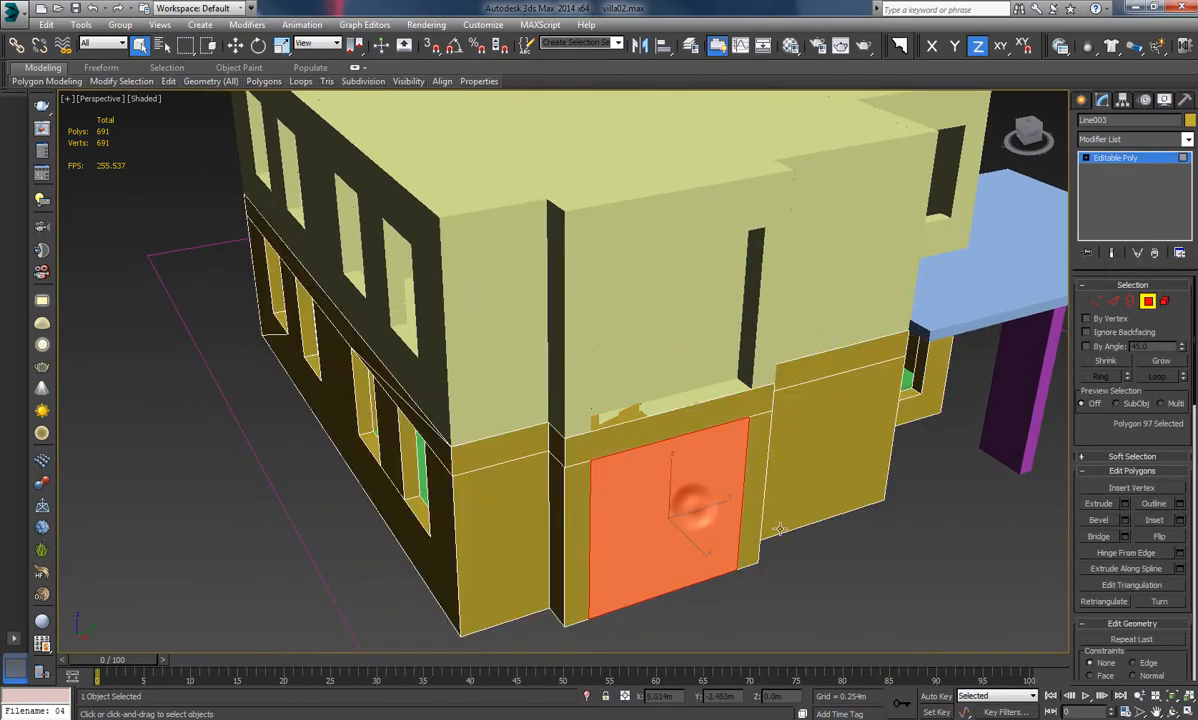
click(1125, 503)
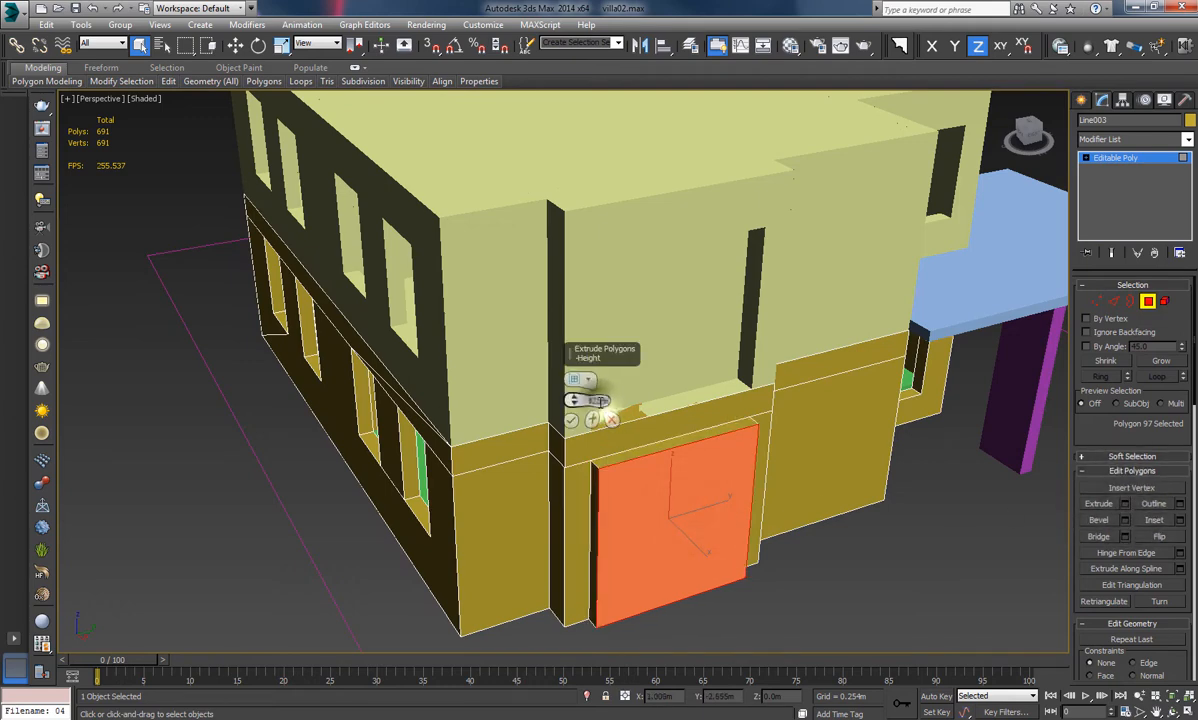
text(-0.4)
key(Return)
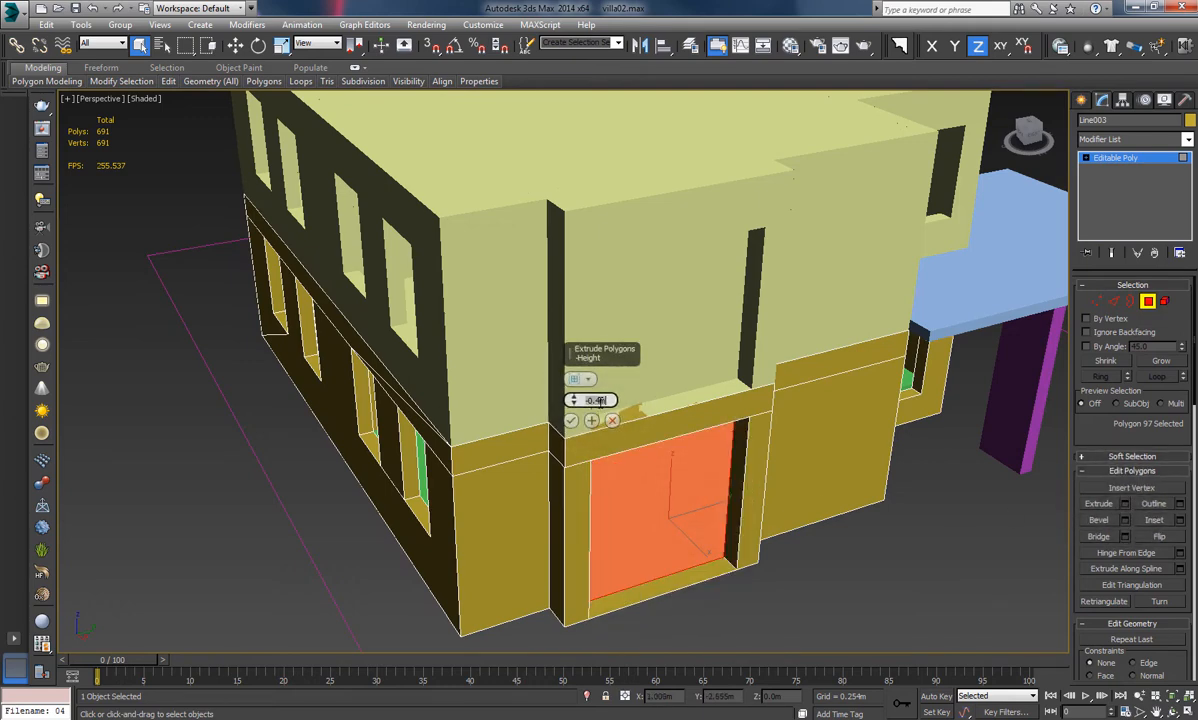
click(570, 421)
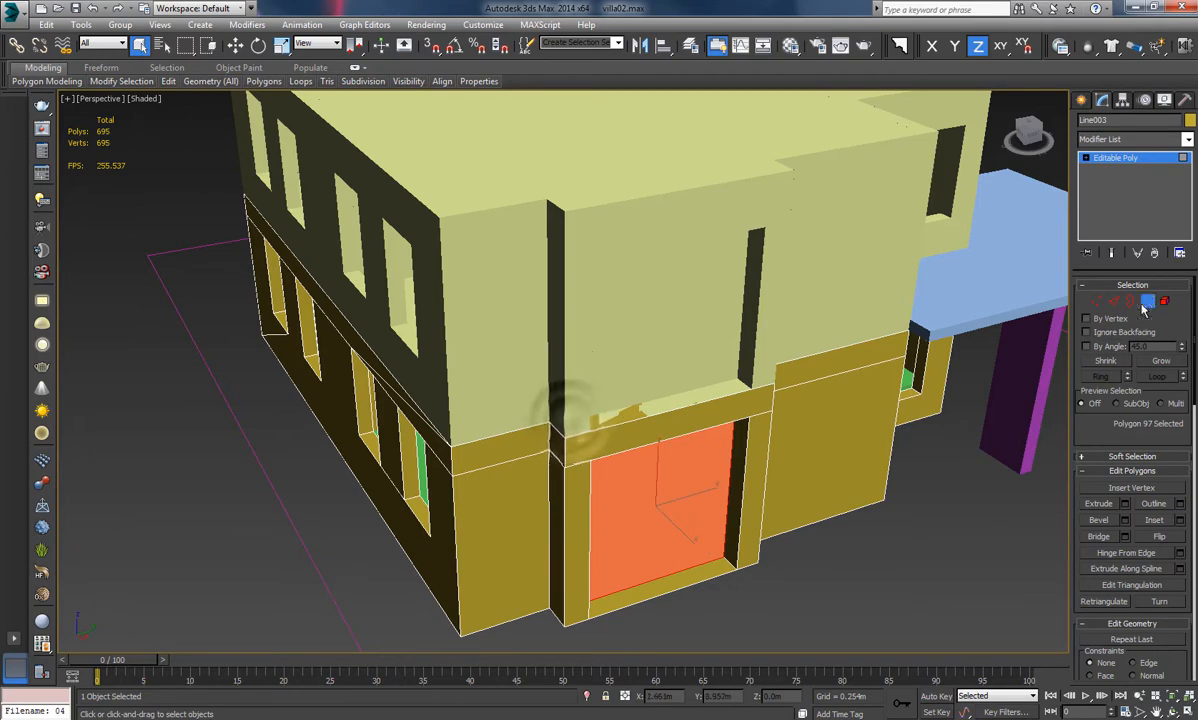
Delete the floor-level polygons beneath the lower storey's recessed panel
alt+middle_drag(858, 544, 717, 553)
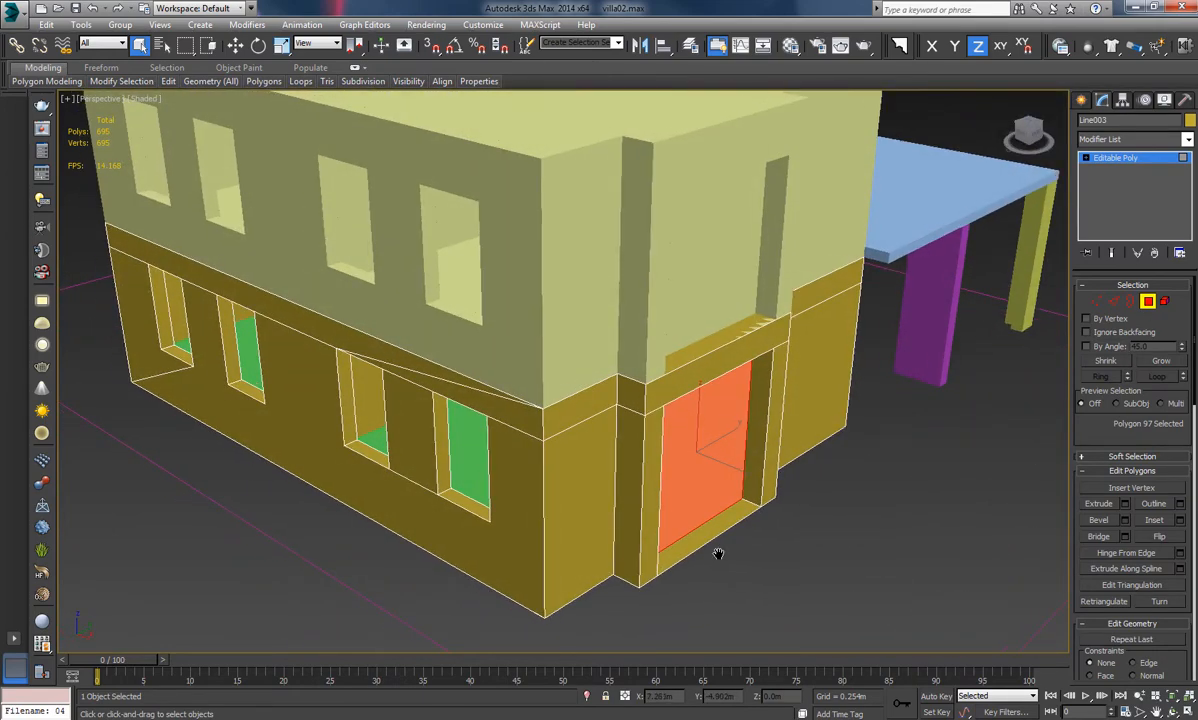
scroll(714, 543, up, 2)
click(692, 534)
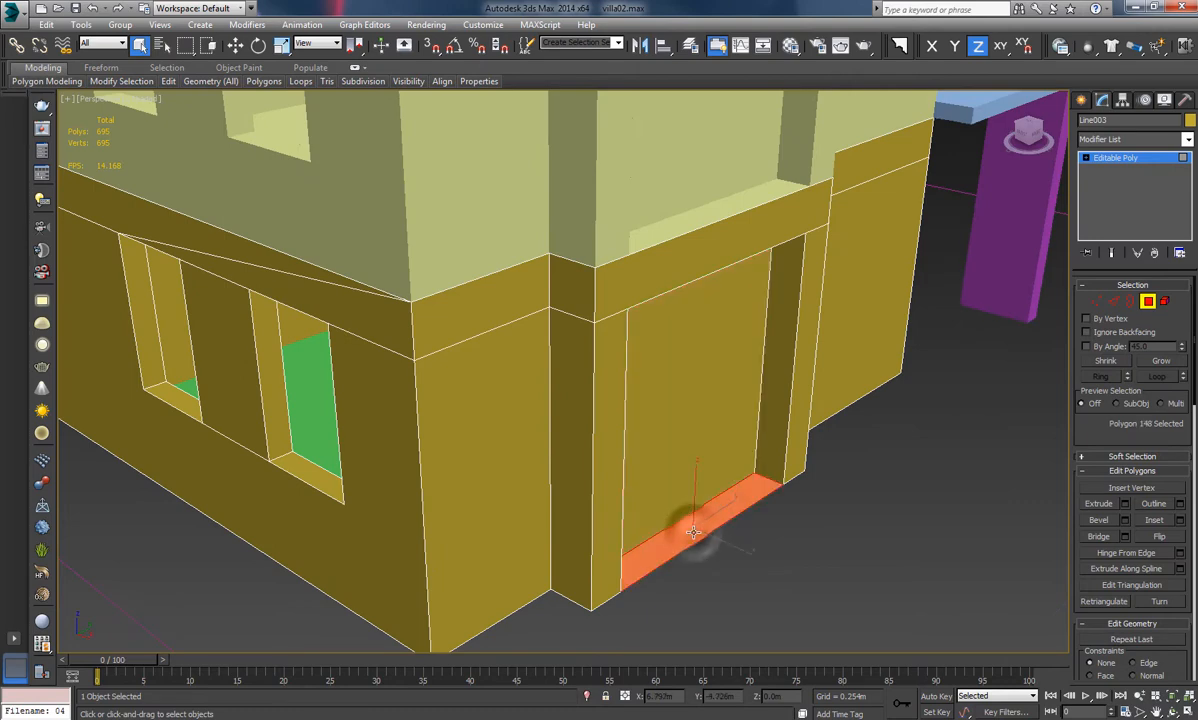
click(716, 511)
key(Delete)
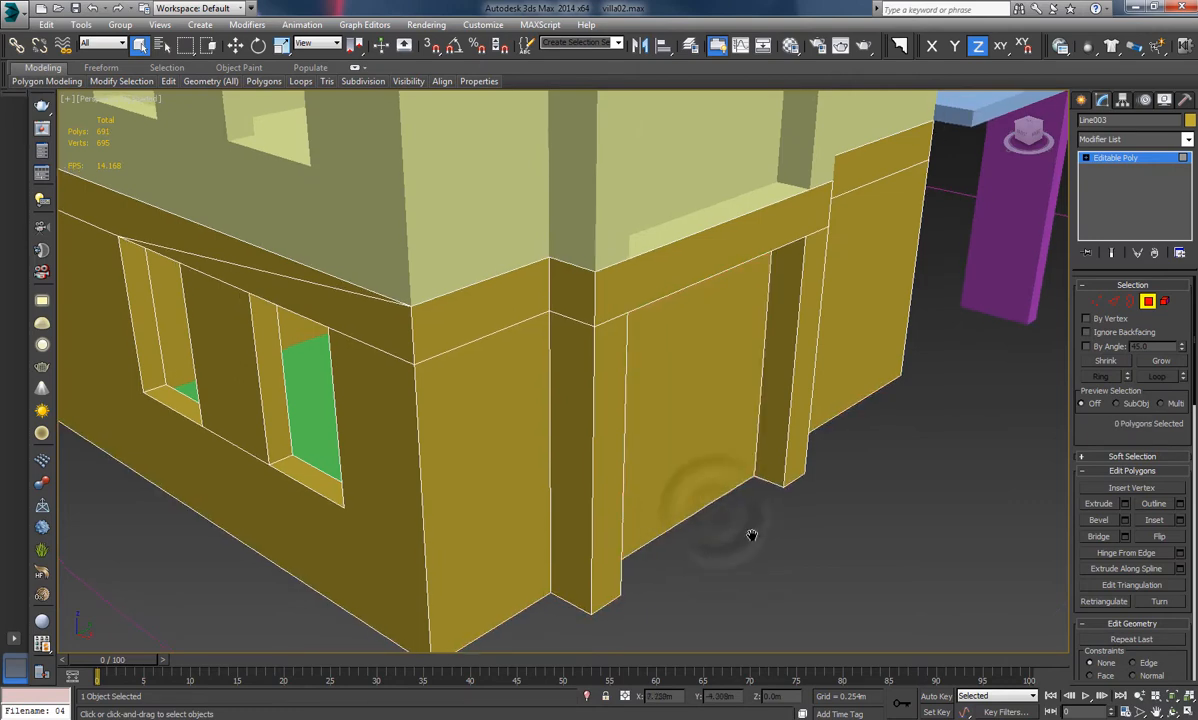
Cap the open outer border on the underside of the lower storey walls
scroll(752, 535, down, 4)
alt+middle_drag(752, 535, 739, 461)
scroll(711, 382, up, 5)
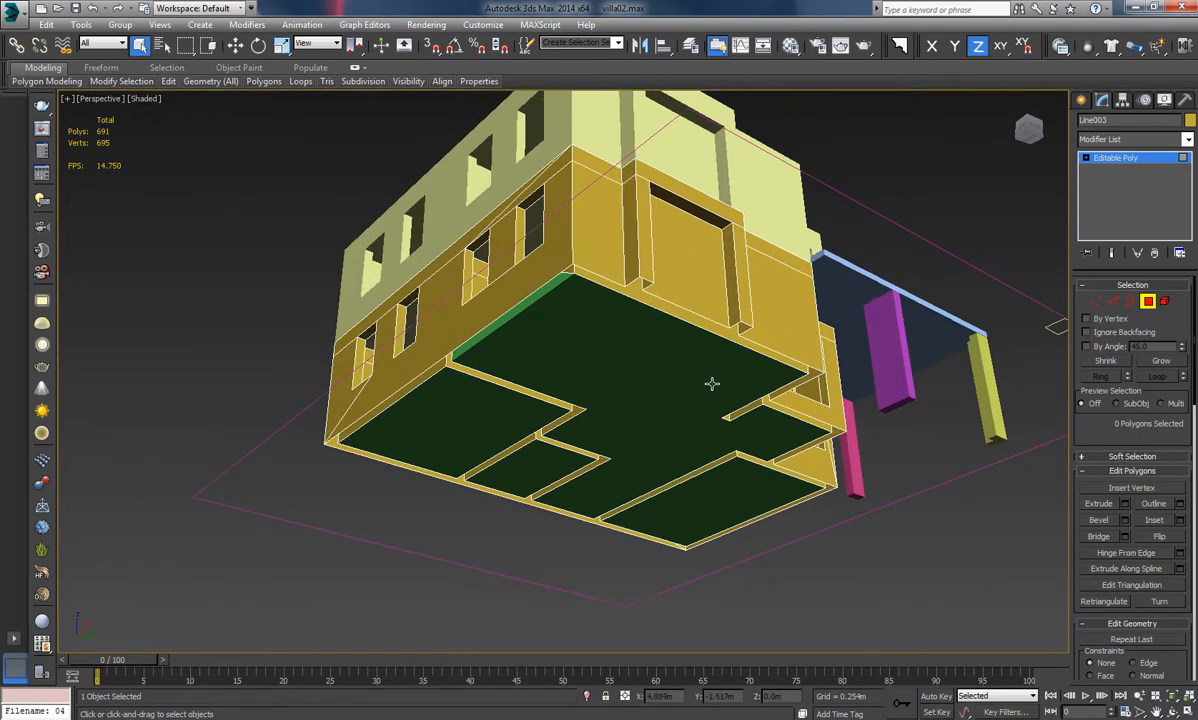
click(1131, 303)
click(755, 281)
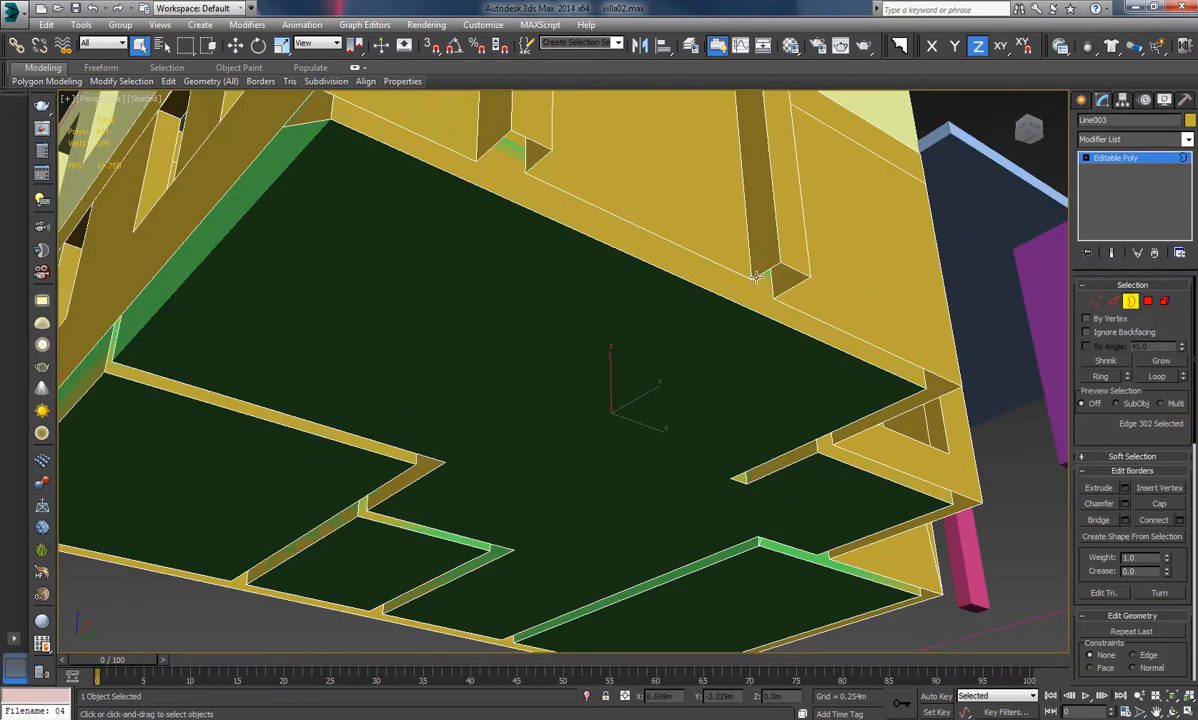
click(755, 281)
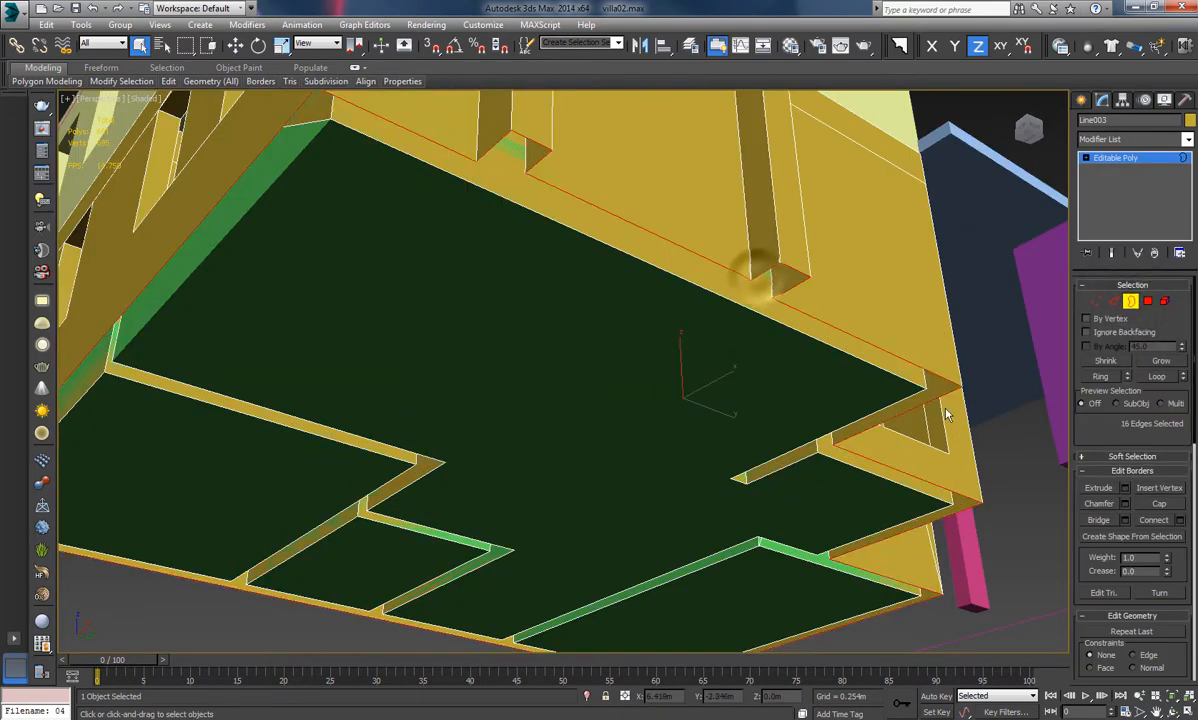
click(1159, 504)
Undo the underside cap and the deletion of the polygons beneath the recess
mouse_move(829, 398)
alt+middle_down()
mouse_move(828, 412)
mouse_move(874, 398)
mouse_move(855, 433)
mouse_move(837, 396)
mouse_move(861, 447)
mouse_move(839, 391)
alt+middle_up()
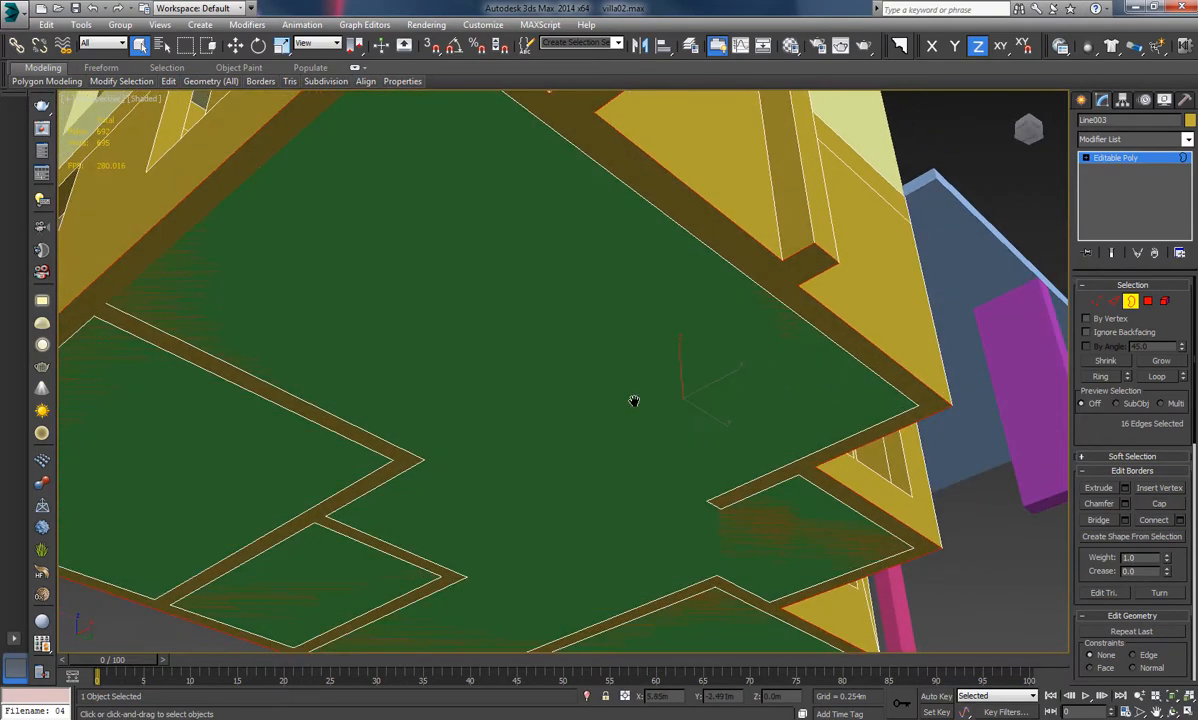
middle_drag(634, 401, 704, 400)
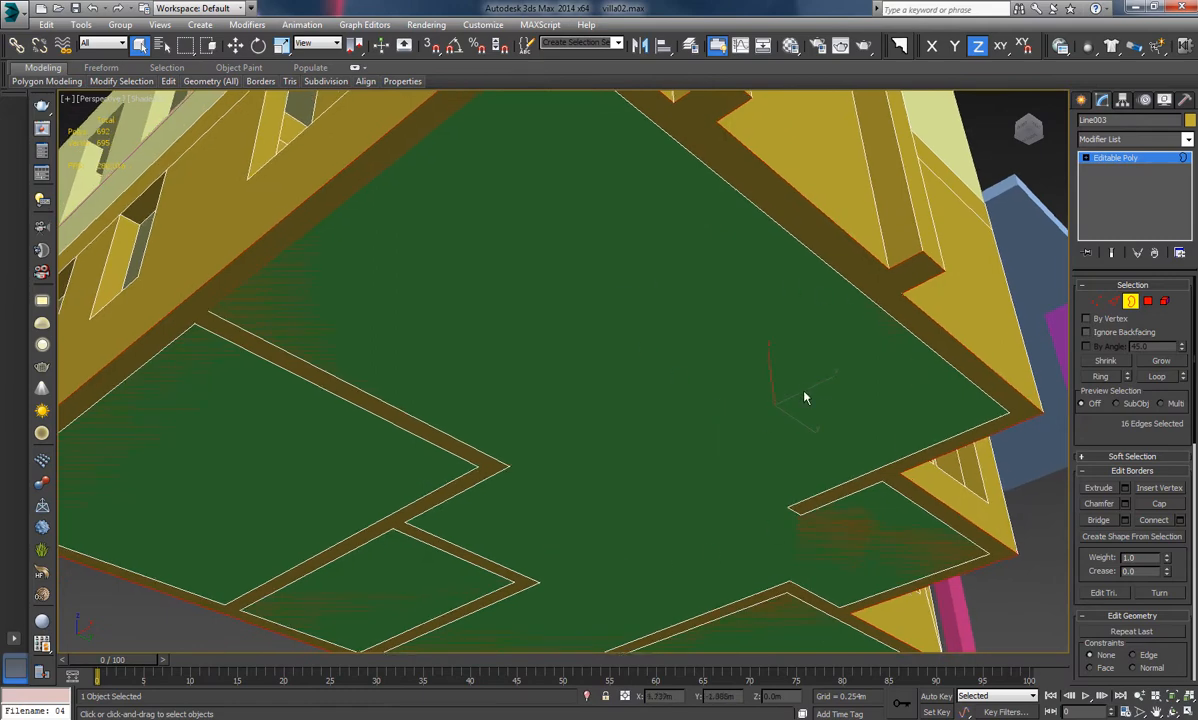
middle_drag(805, 398, 732, 420)
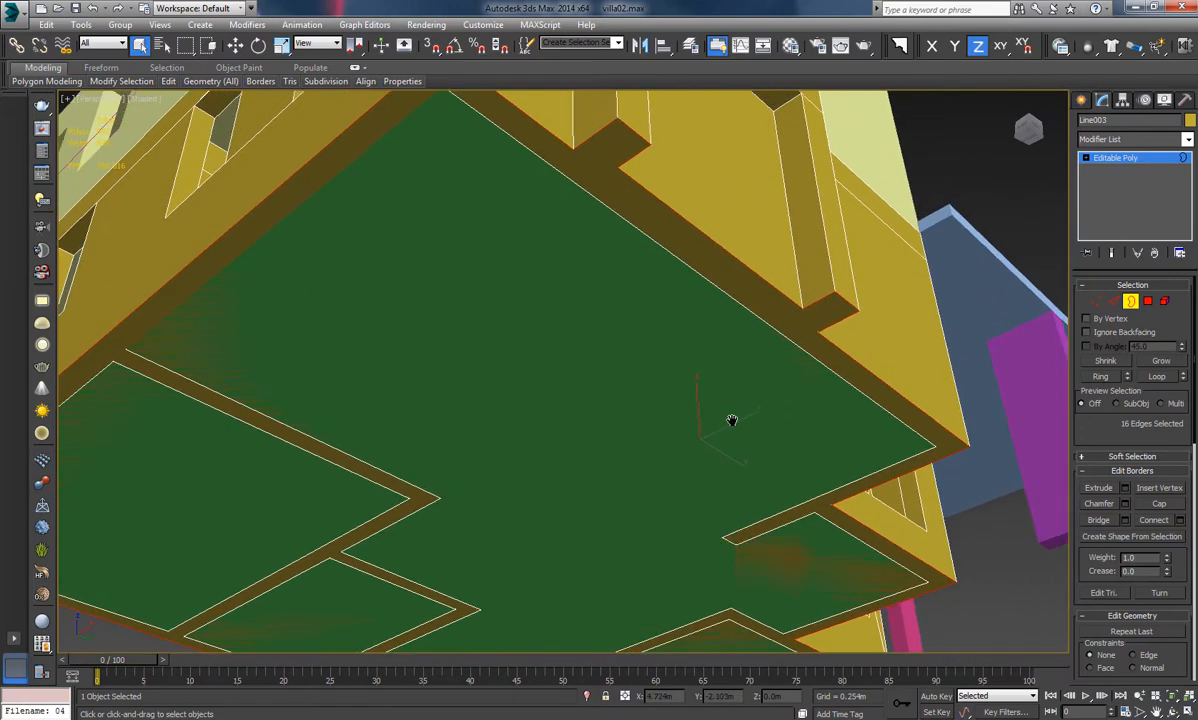
key(ctrl+z)
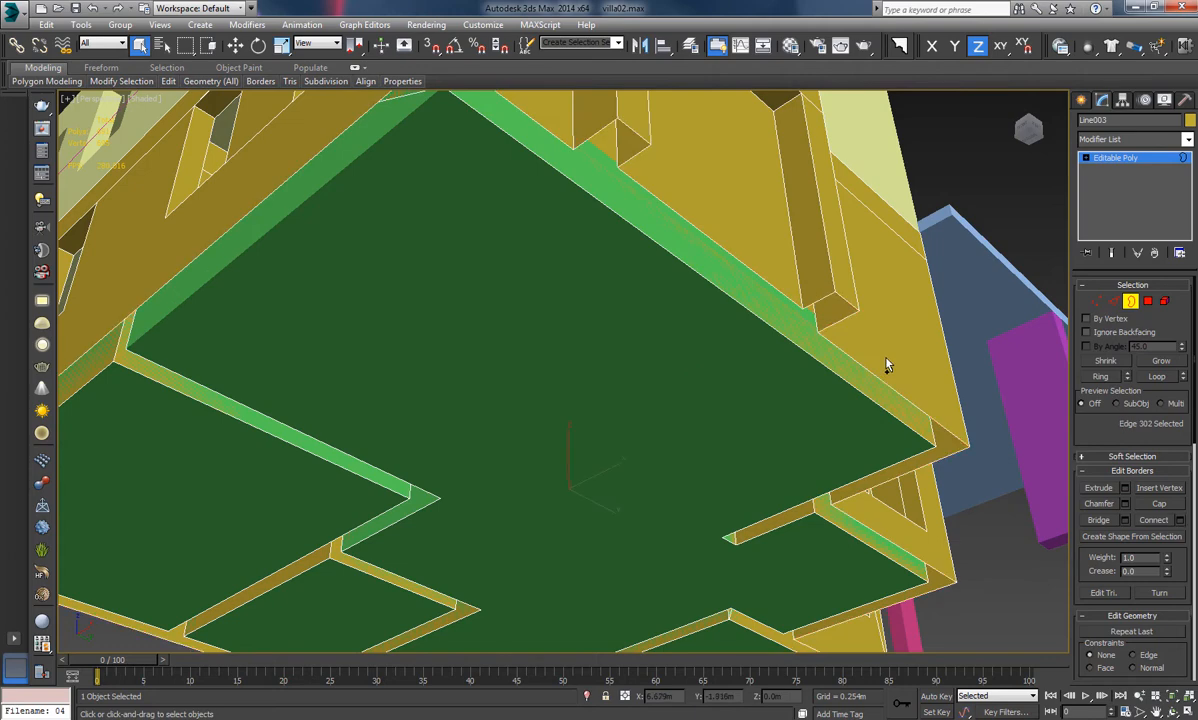
key(ctrl+y)
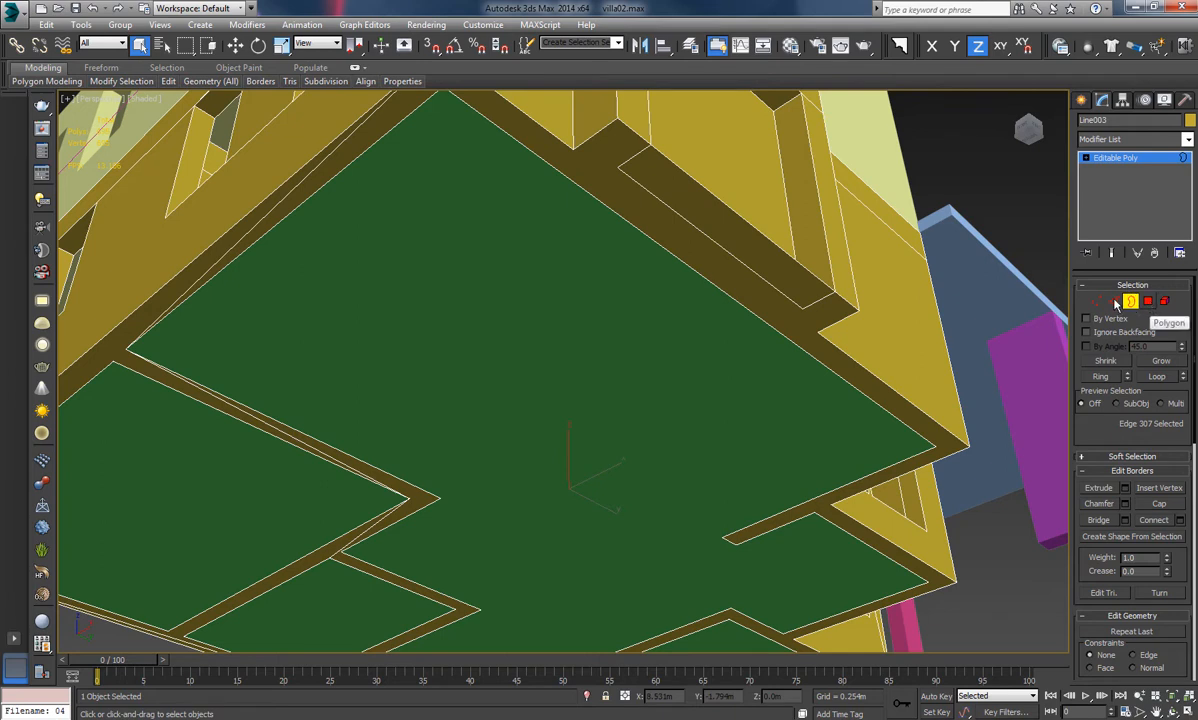
Cut a vertex-snapped edge on the underside from the recess's inner corner to the adjacent wall corner, on the canopy side
key(1)
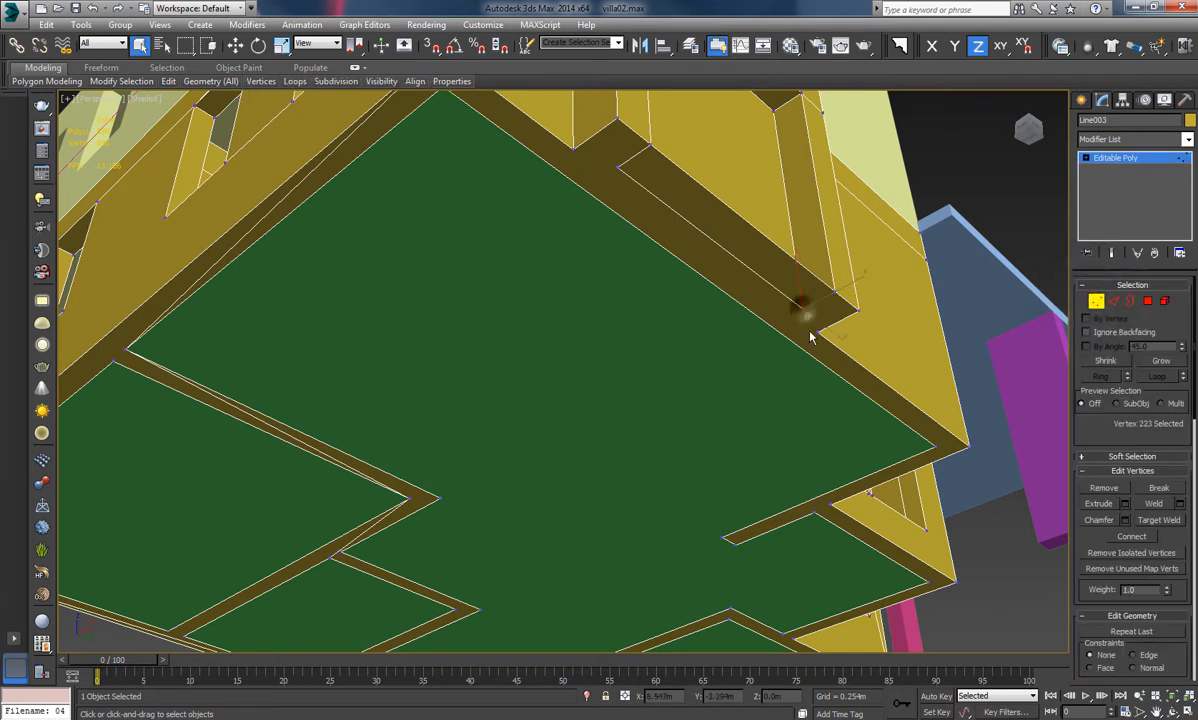
ctrl+click(816, 331)
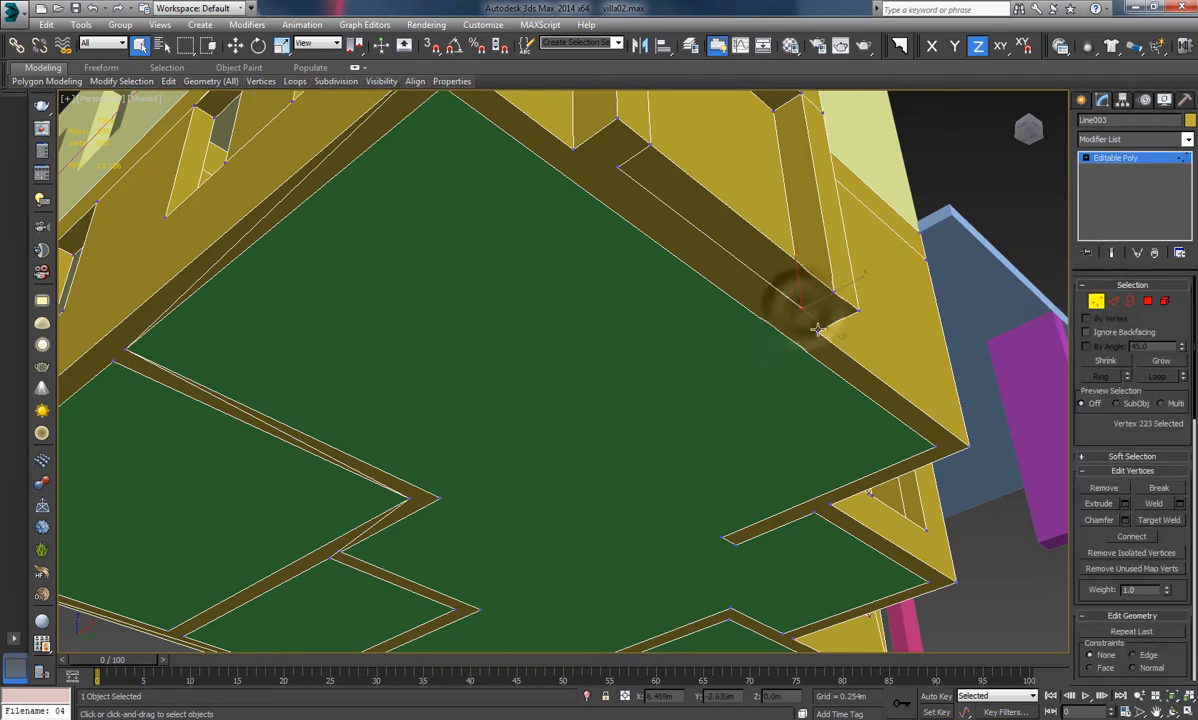
click(1130, 538)
scroll(727, 337, up, 5)
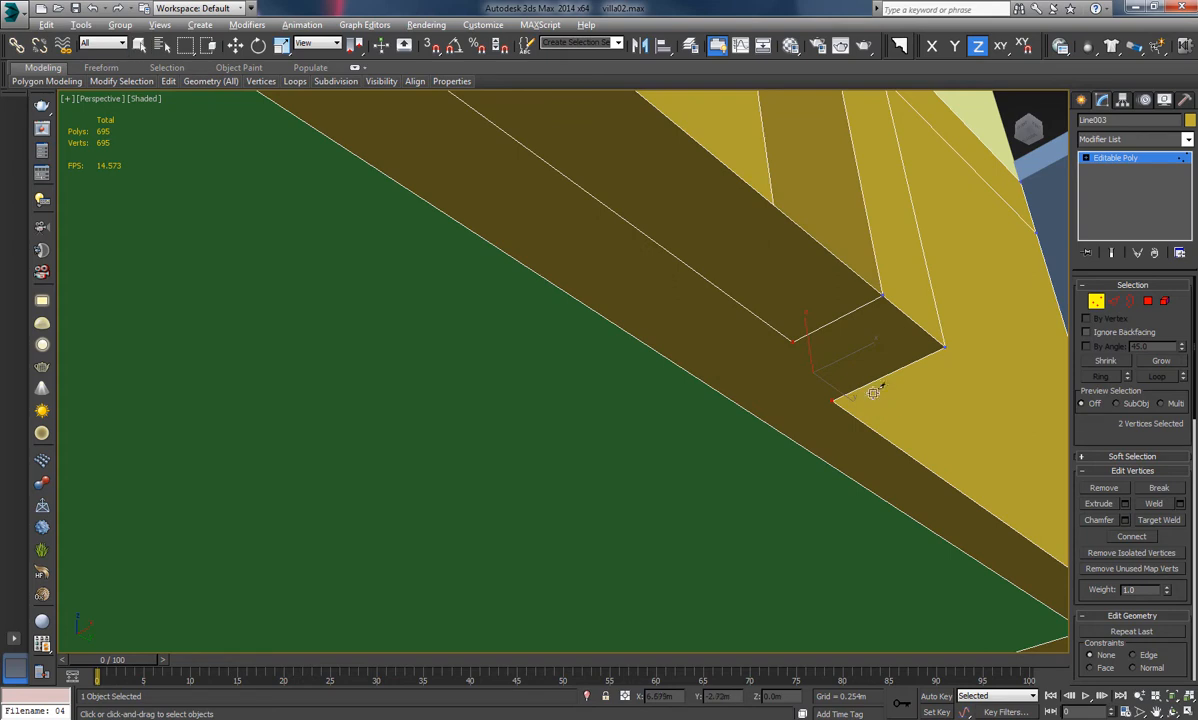
click(793, 341)
click(831, 399)
click(790, 341)
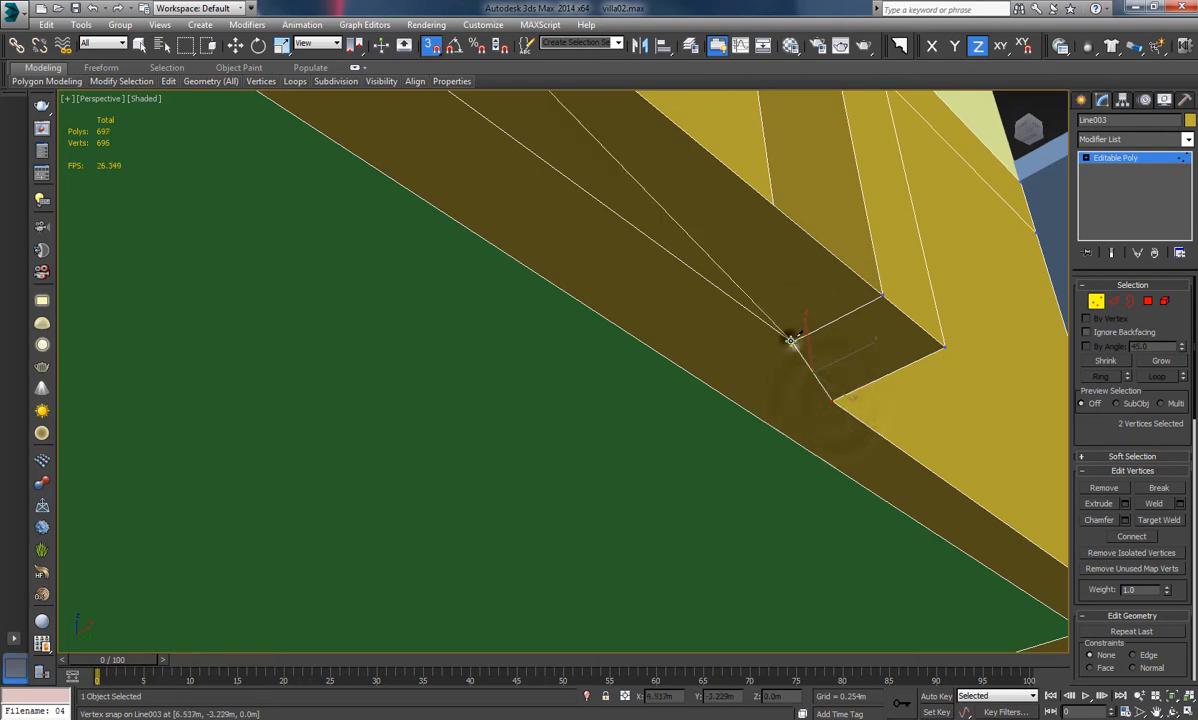
Cut a matching vertex-snapped edge on the underside at the recess's opposite end, joining the wall corner to the inner recess corner
scroll(700, 330, down, 10)
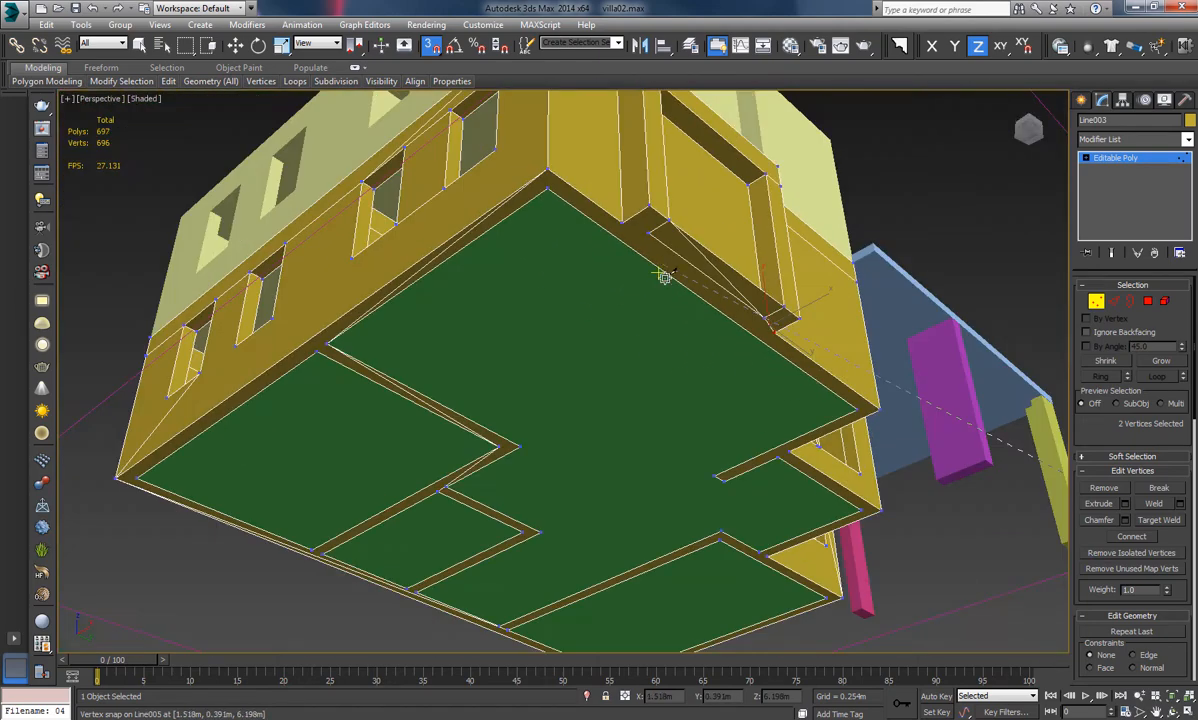
scroll(663, 276, up, 6)
click(597, 237)
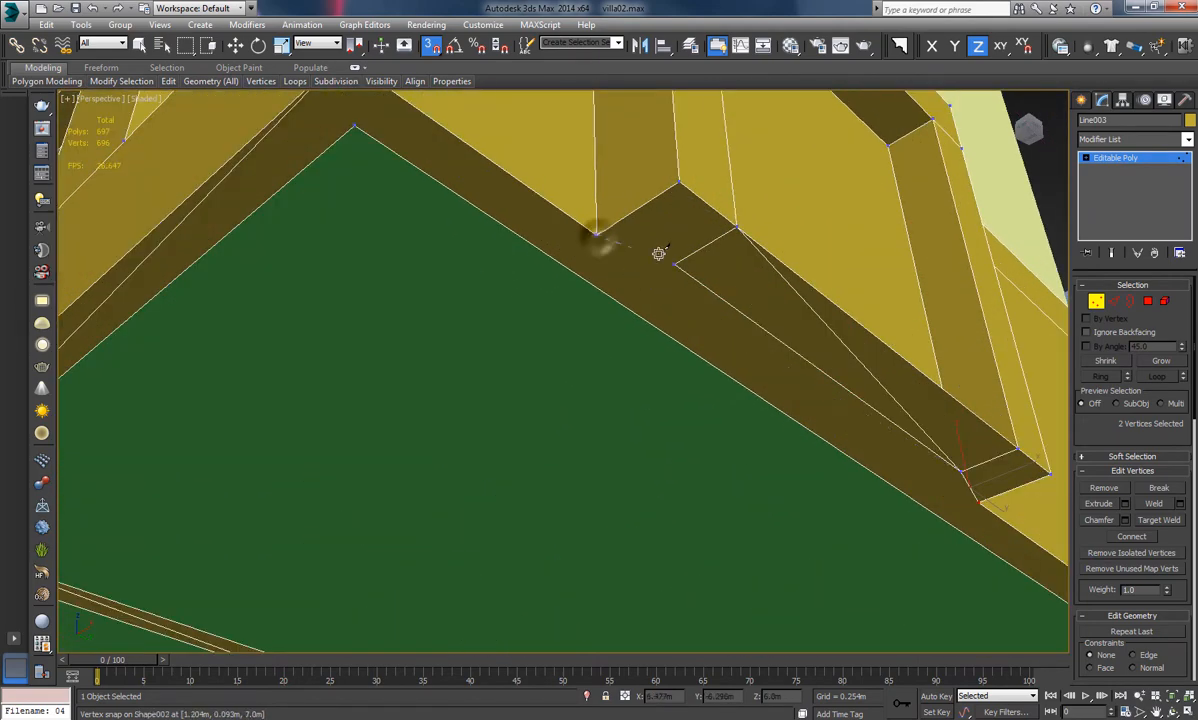
click(676, 265)
scroll(780, 350, down, 8)
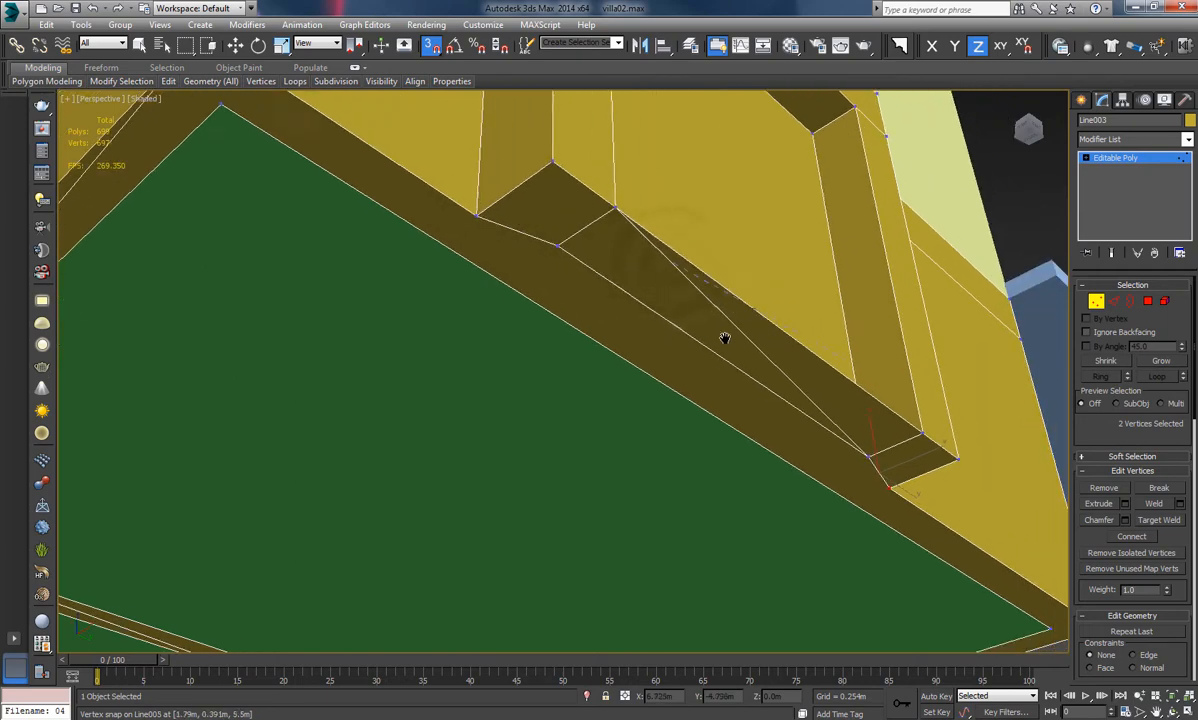
Delete the floor-level sill and underside polygons filling the bottom of the lower storey's recess
scroll(720, 340, up, 5)
alt+middle_drag(690, 318, 829, 414)
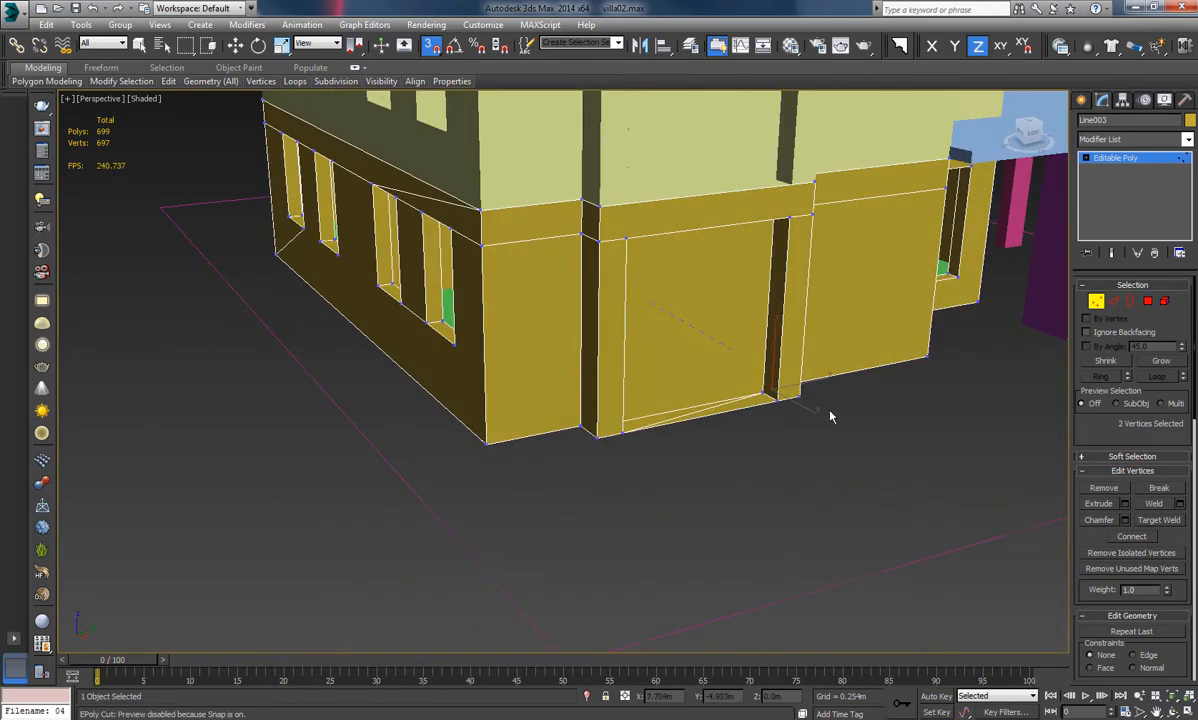
click(1153, 301)
click(703, 415)
alt+middle_drag(703, 415, 722, 471)
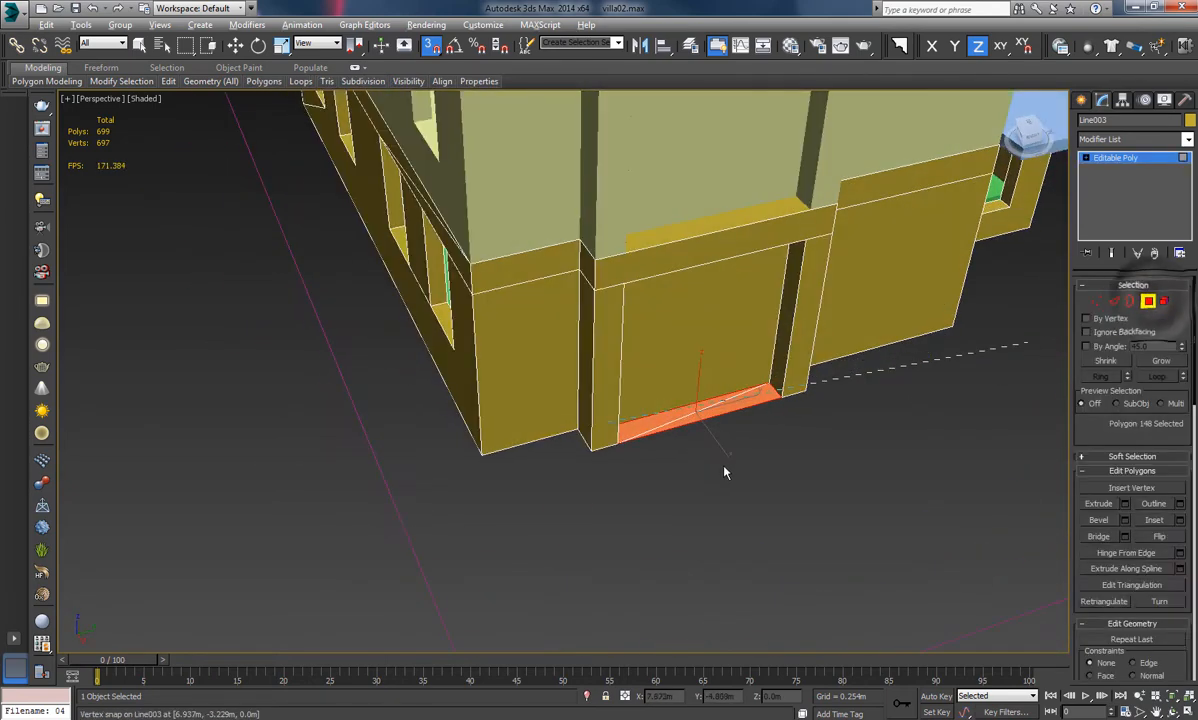
click(738, 405)
right_click(738, 405)
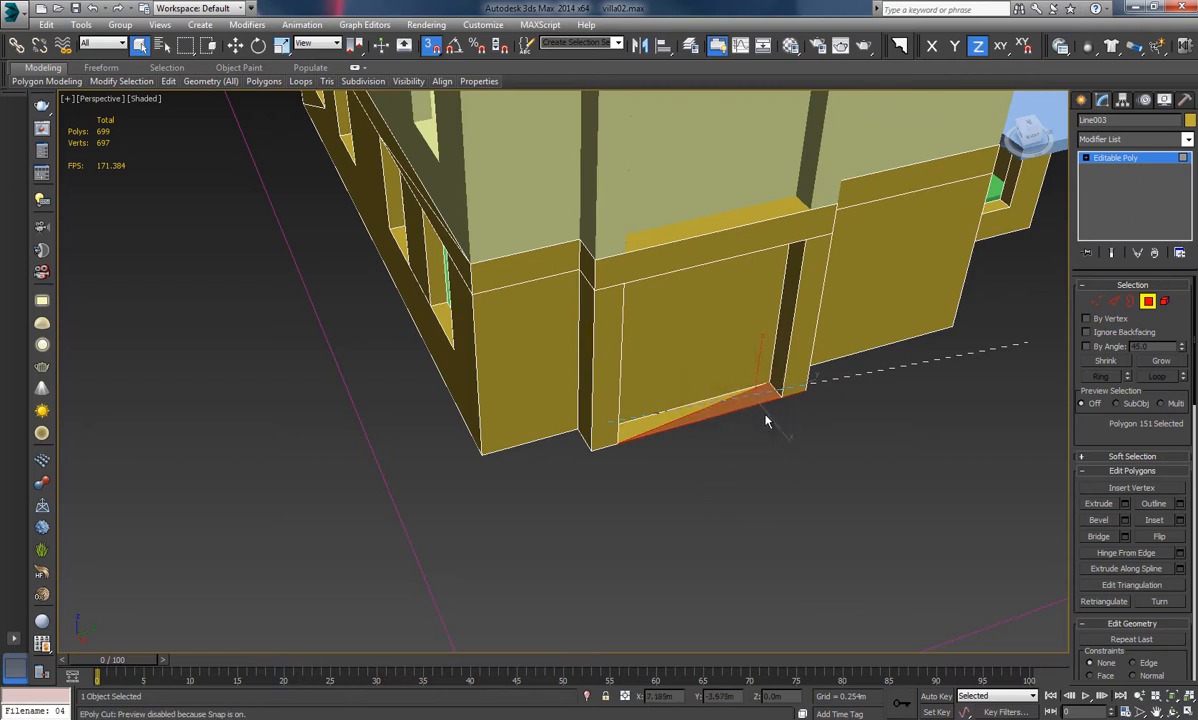
right_click(730, 405)
click(732, 420)
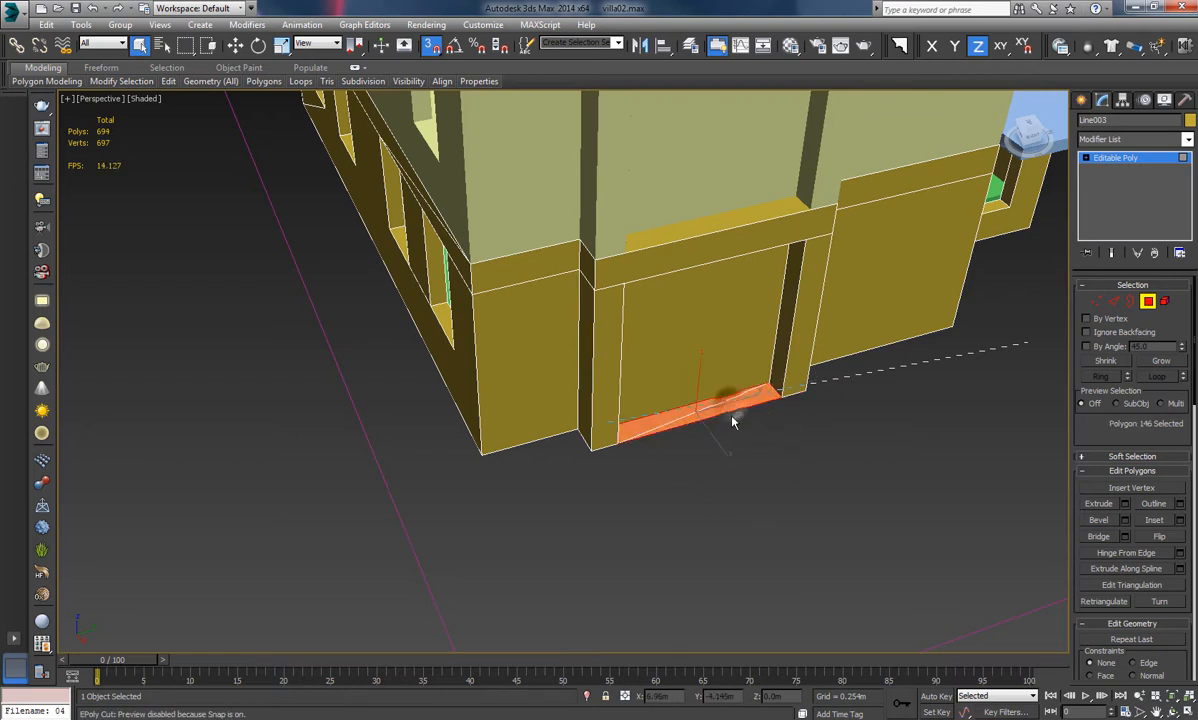
alt+middle_drag(757, 454, 763, 396)
scroll(763, 396, up, 3)
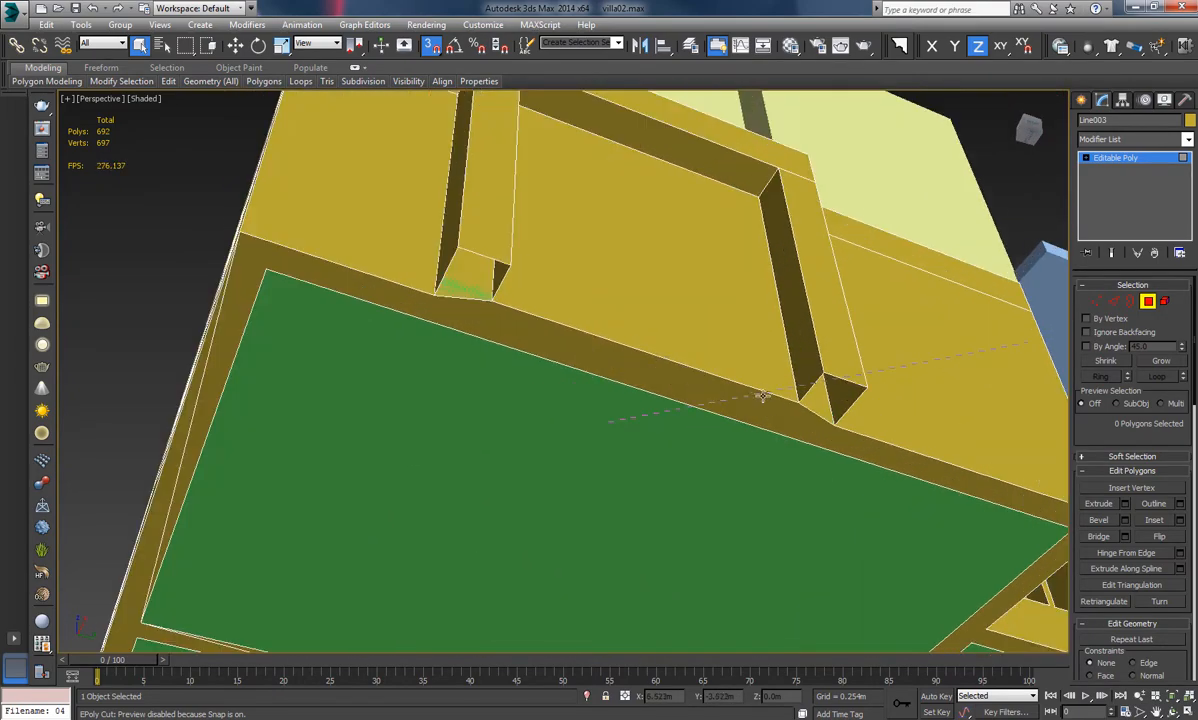
Collapse the two overlapping vertices at the recess's inner bottom corner, beside the canopy-side post, into one
click(1130, 302)
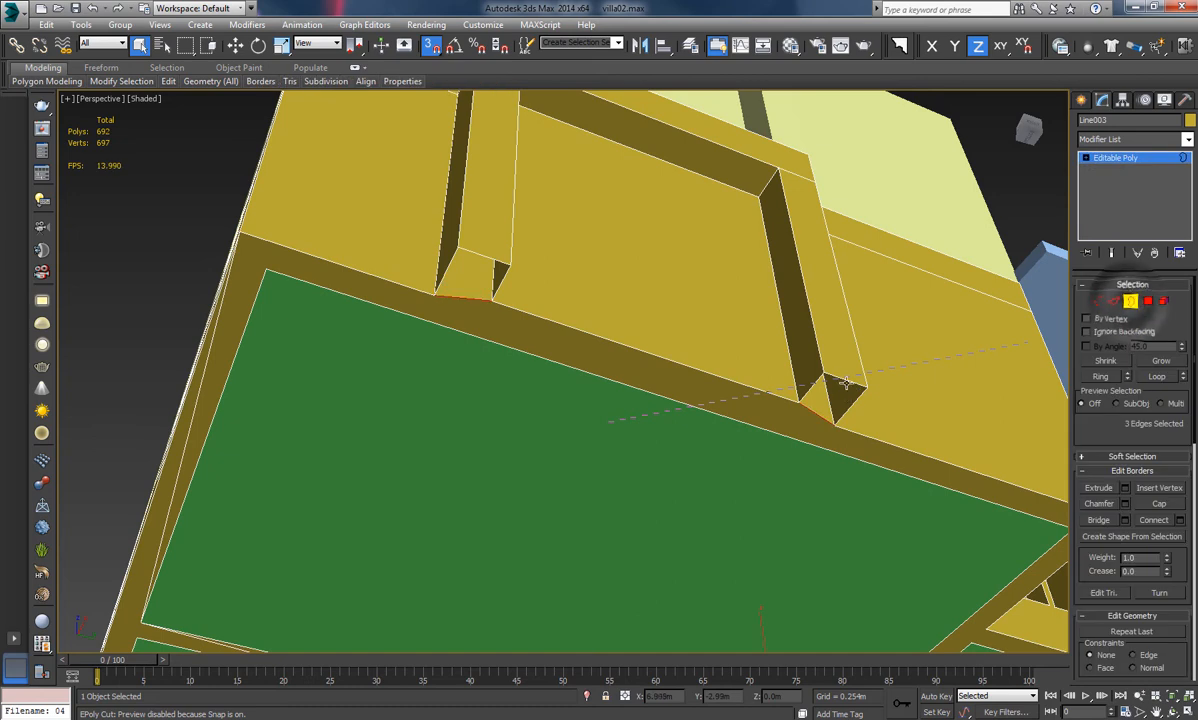
click(845, 383)
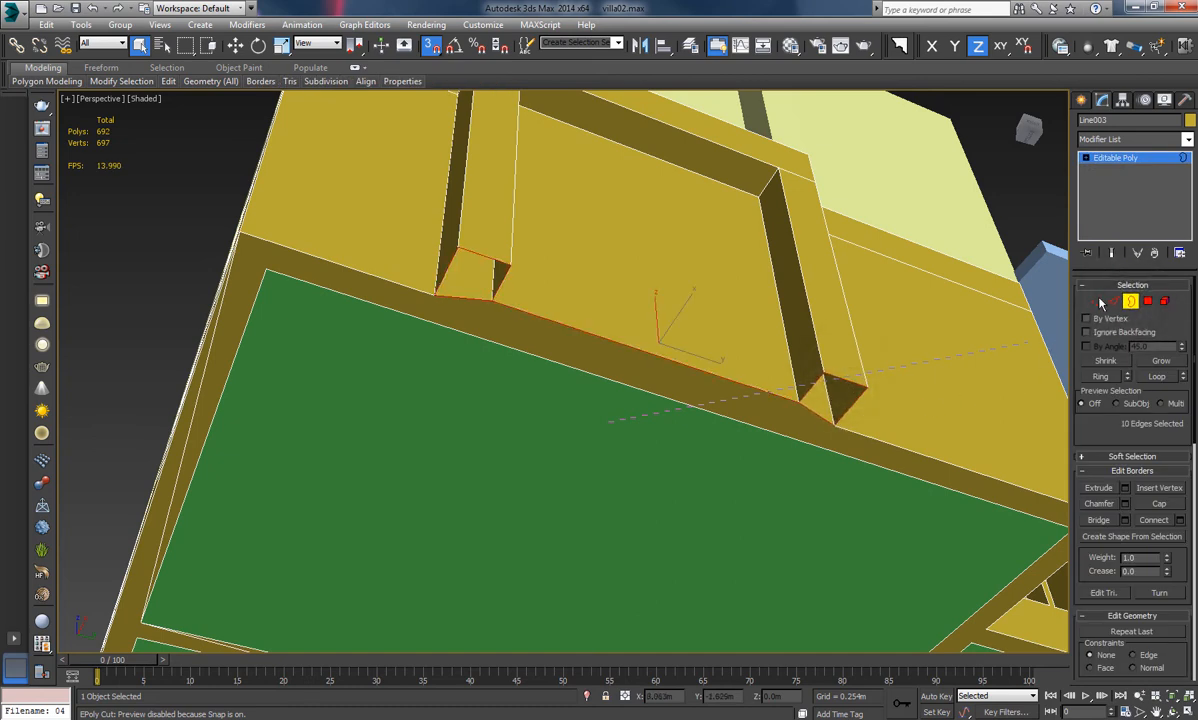
click(1097, 302)
click(798, 394)
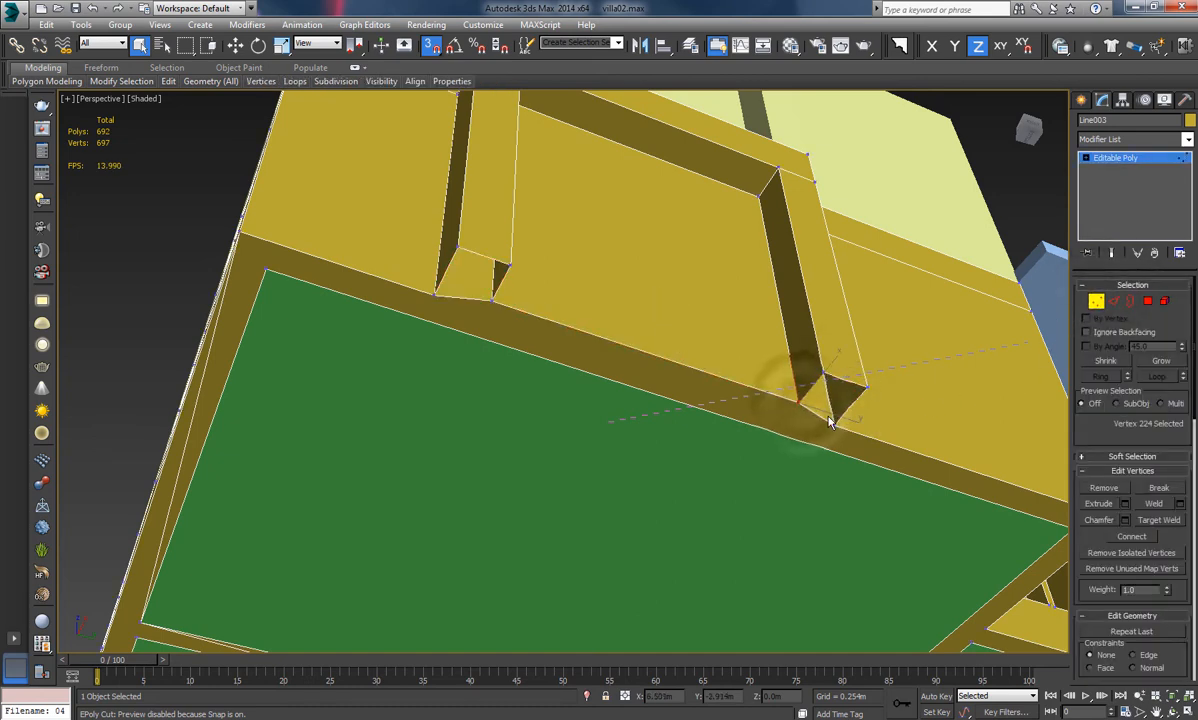
scroll(626, 382, up, 5)
scroll(612, 374, down, 3)
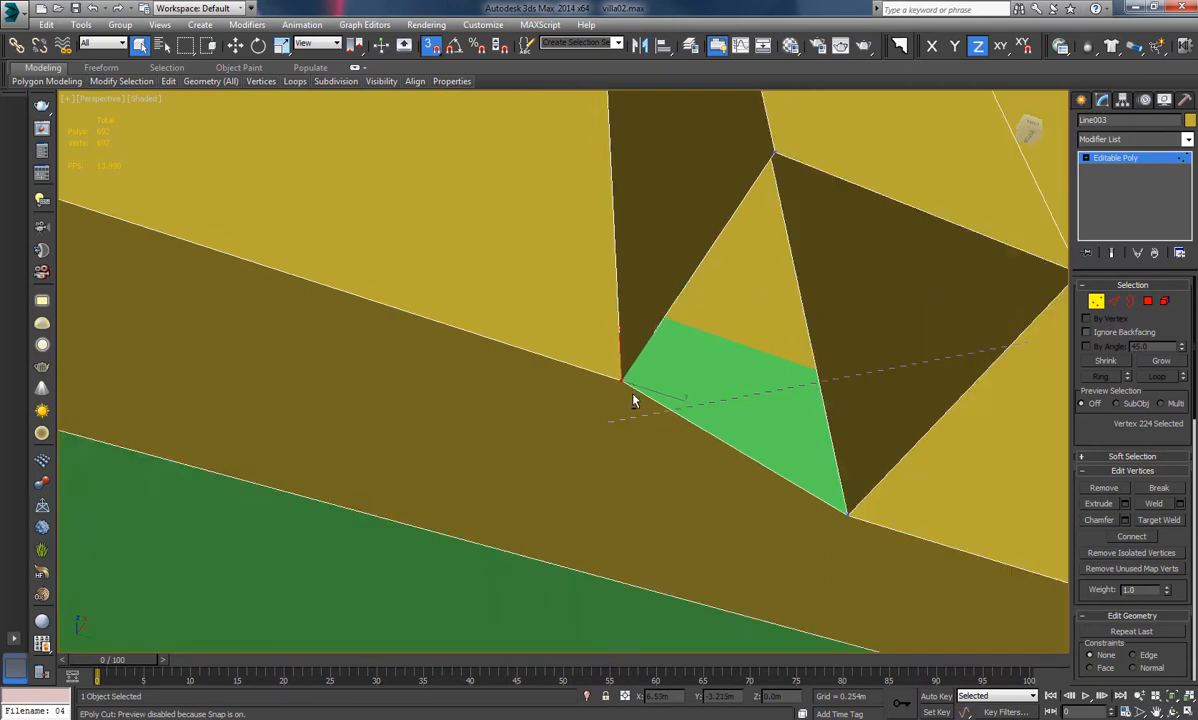
alt+middle_drag(633, 400, 623, 363)
key(w)
drag(622, 364, 623, 378)
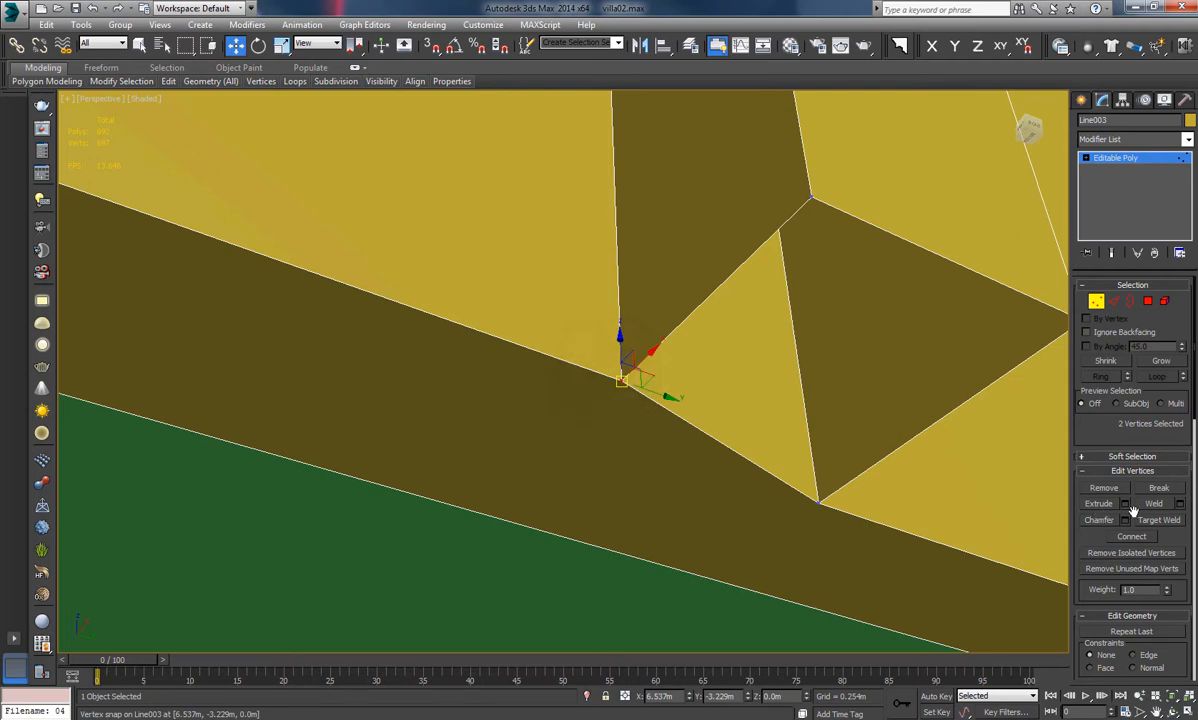
scroll(1175, 560, down, 3)
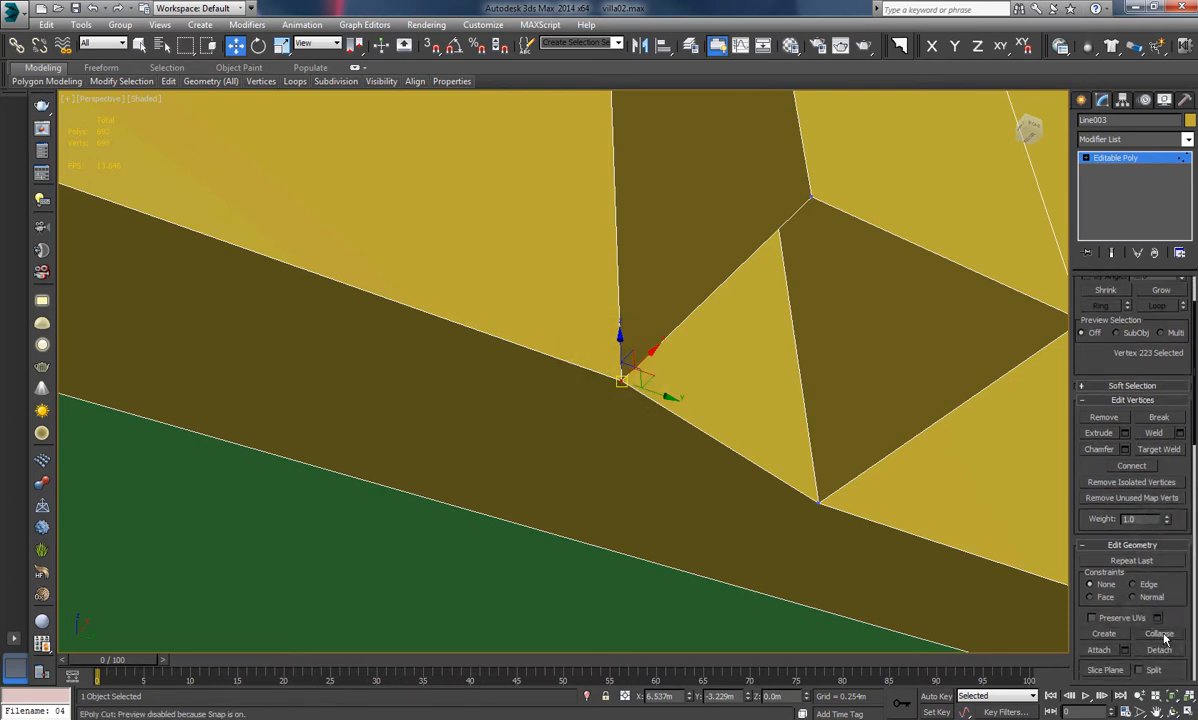
middle_drag(423, 460, 428, 468)
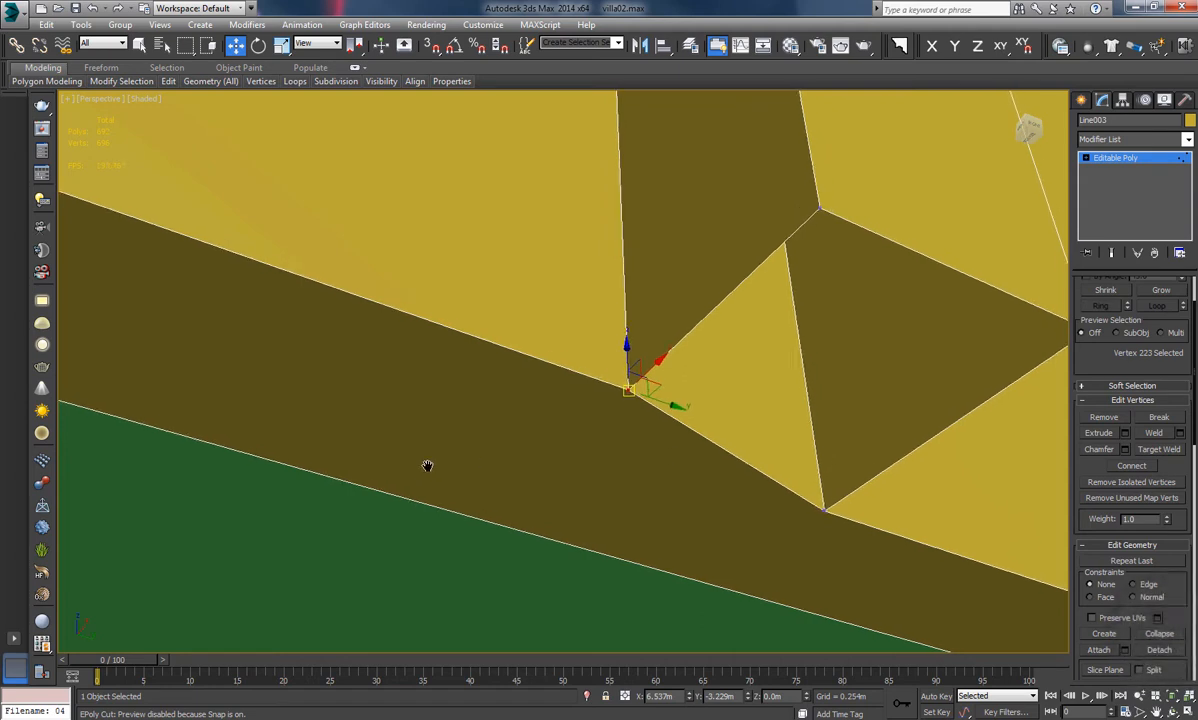
Create a four-sided, vertex-snapped polygon closing the open underside of the canopy-side post of the lower recess
key(3)
click(943, 425)
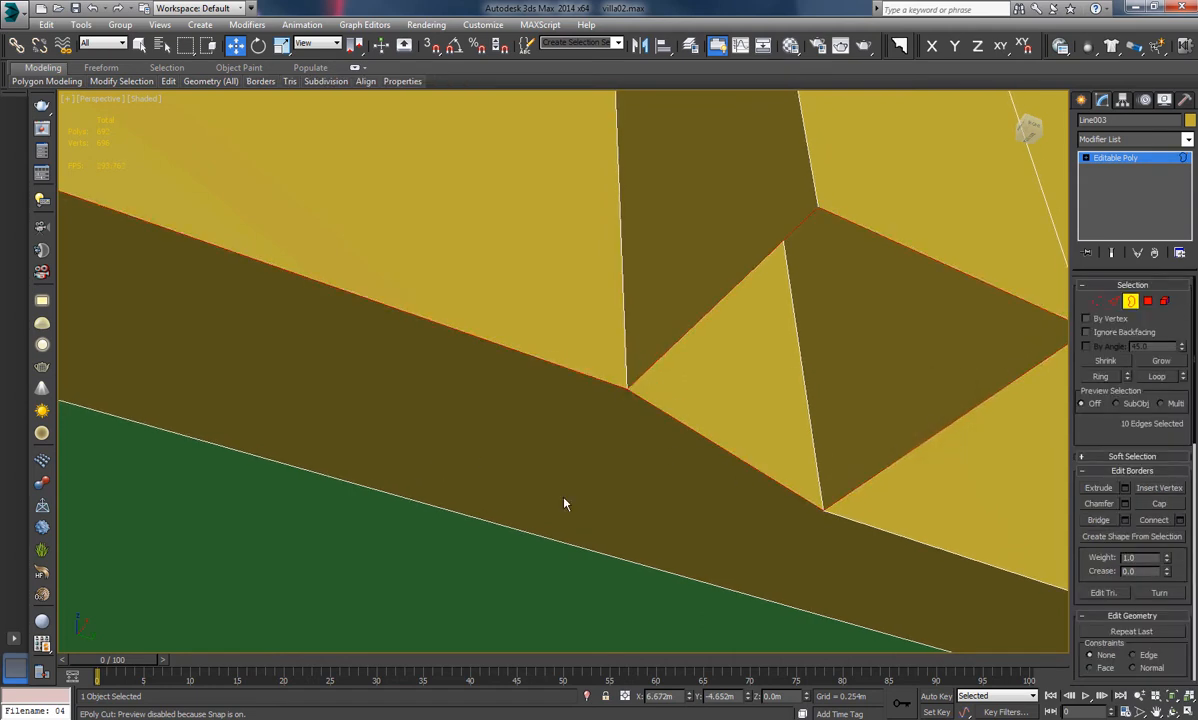
click(456, 509)
click(660, 355)
middle_drag(751, 418, 692, 440)
click(1150, 302)
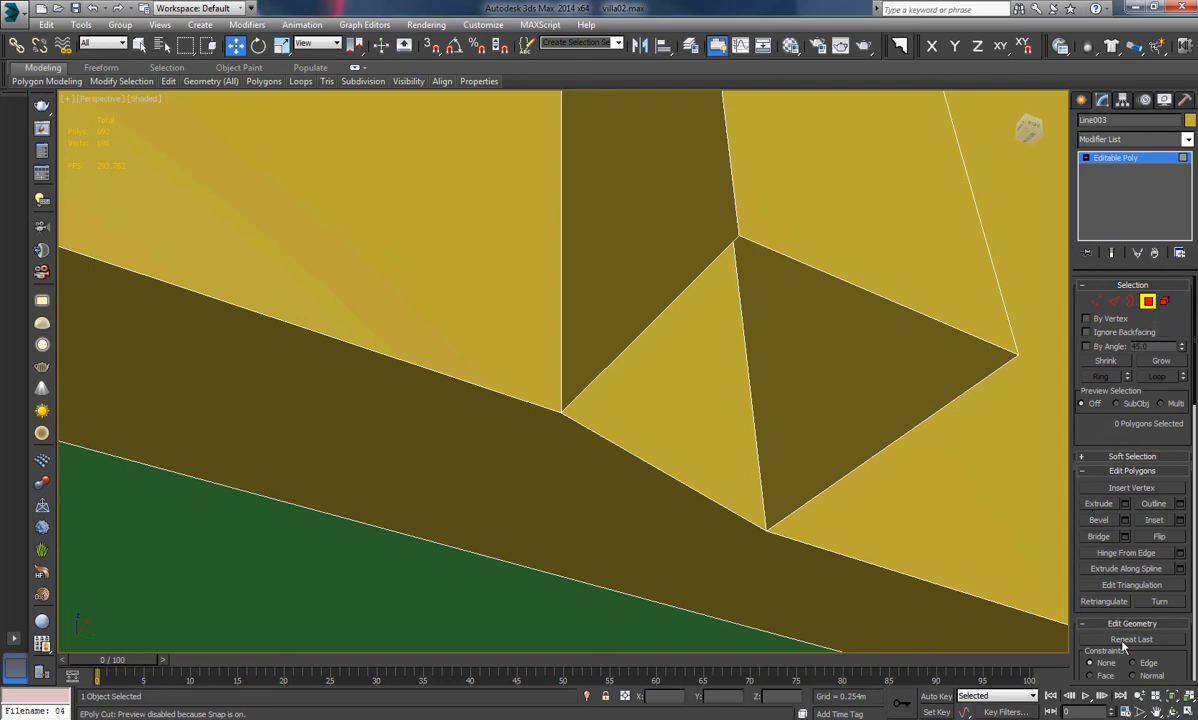
scroll(1108, 590, down, 5)
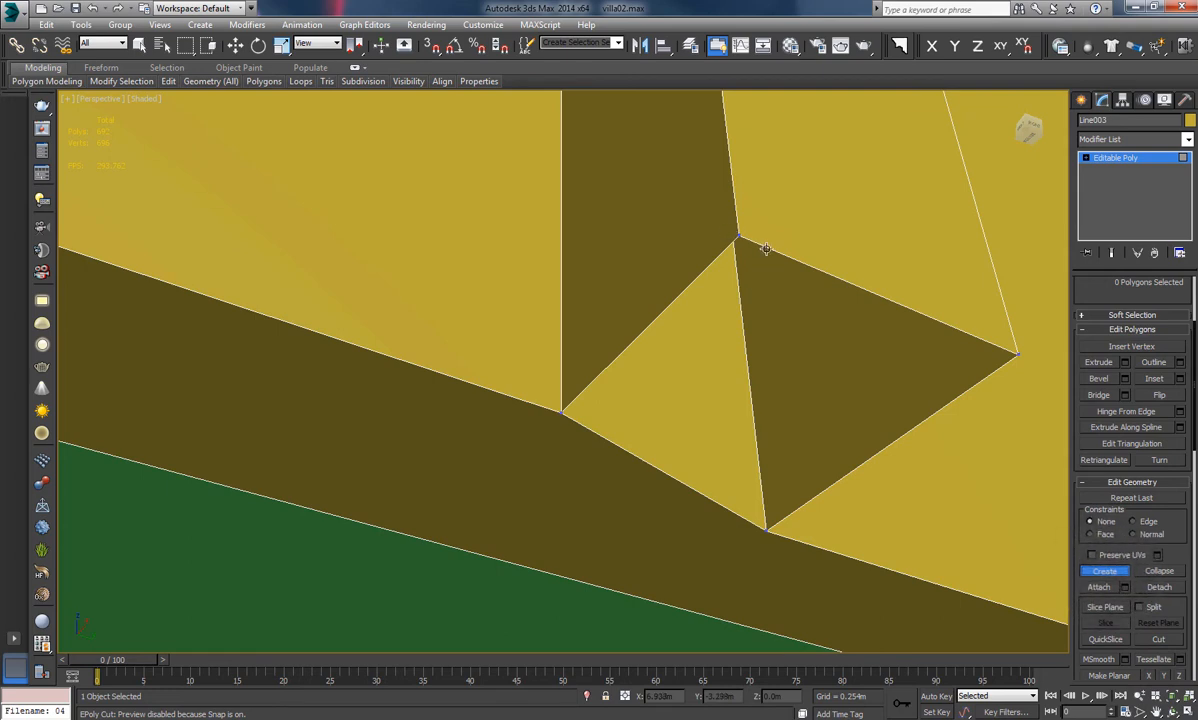
click(736, 237)
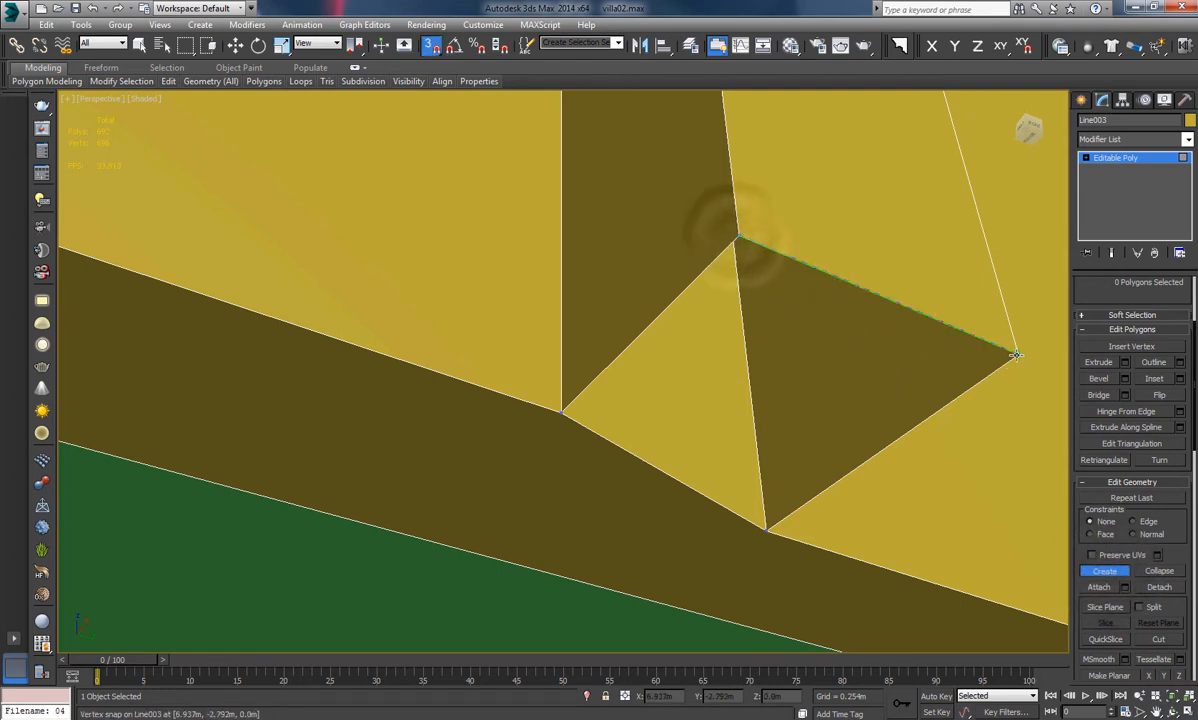
click(1017, 354)
click(765, 528)
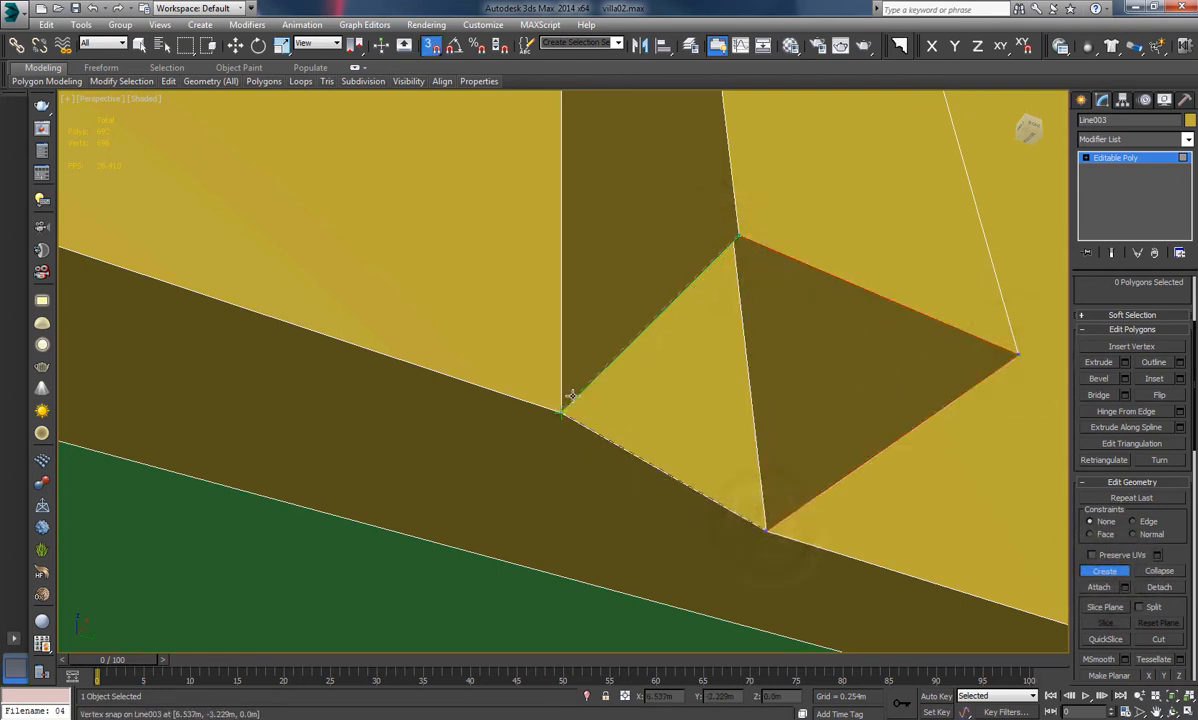
click(562, 410)
click(737, 237)
middle_drag(372, 438, 513, 430)
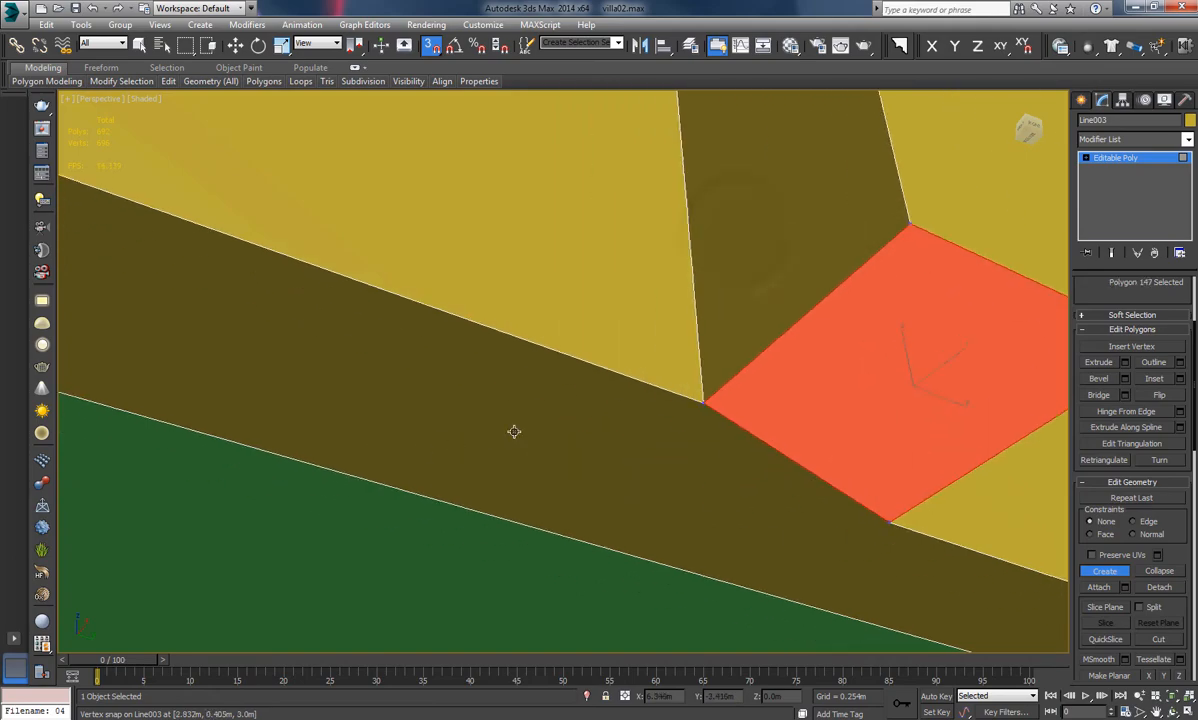
Create a matching vertex-snapped polygon closing the underside of the opposite post, then deselect the walls
scroll(510, 430, down, 3)
scroll(377, 406, down, 3)
middle_drag(377, 406, 637, 505)
scroll(551, 374, up, 4)
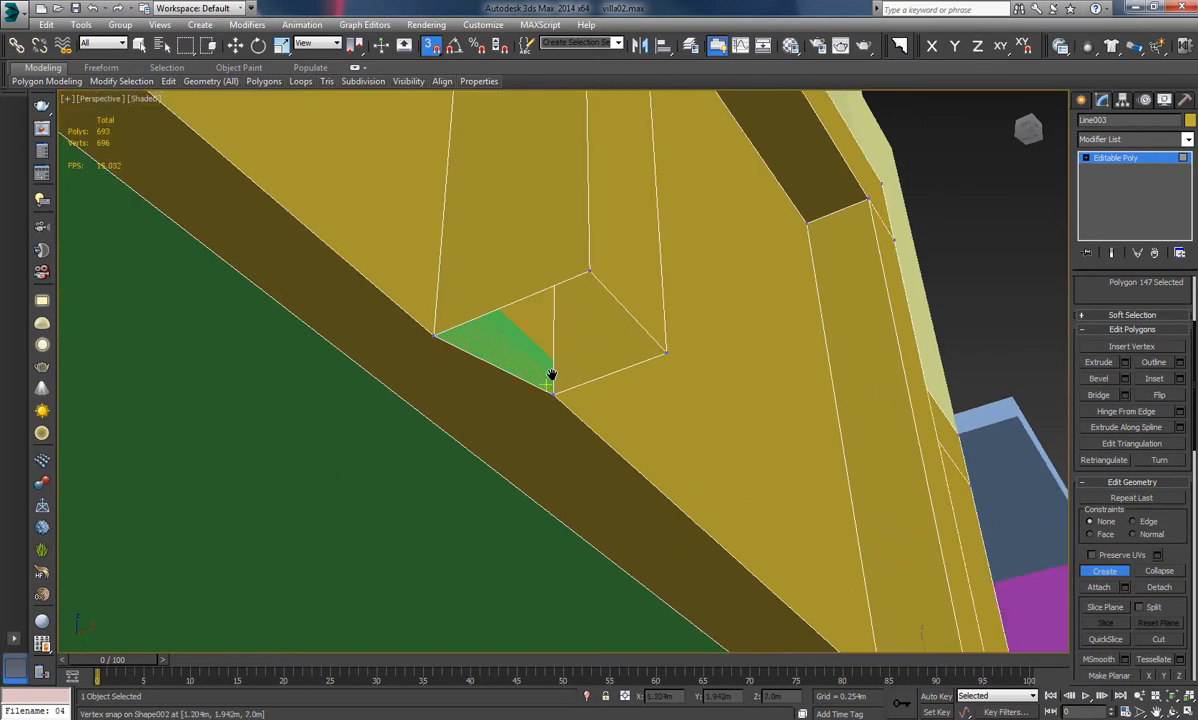
middle_drag(551, 374, 530, 416)
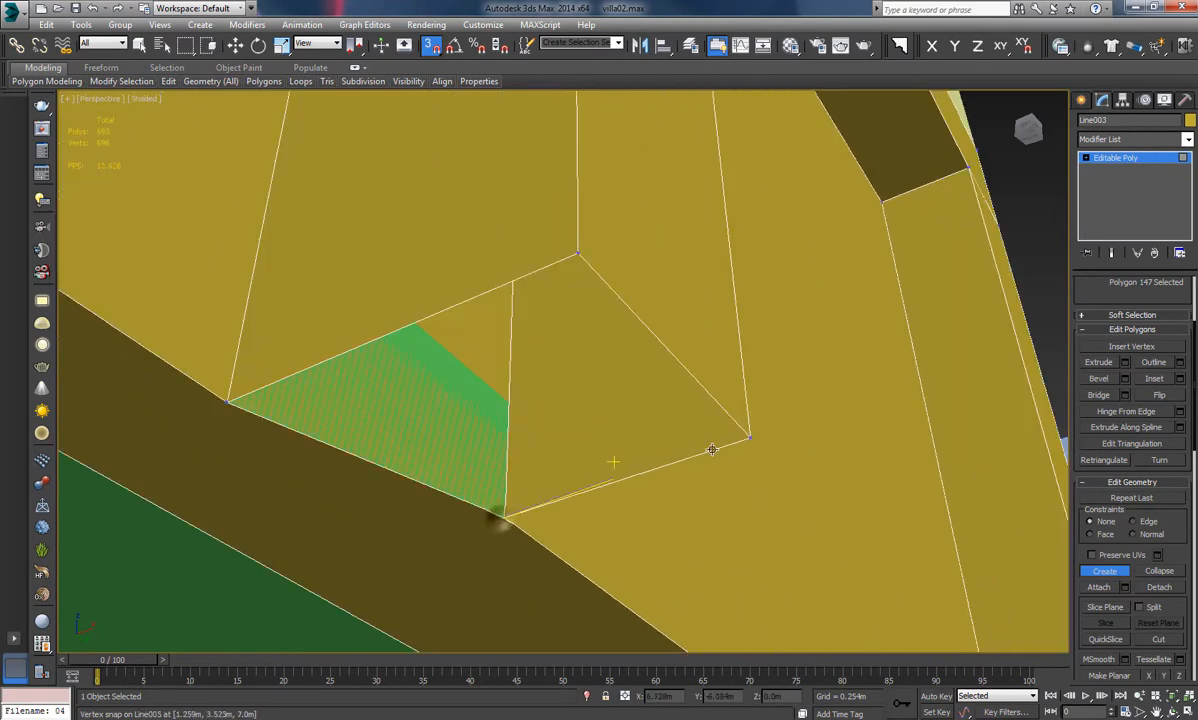
click(749, 437)
click(577, 253)
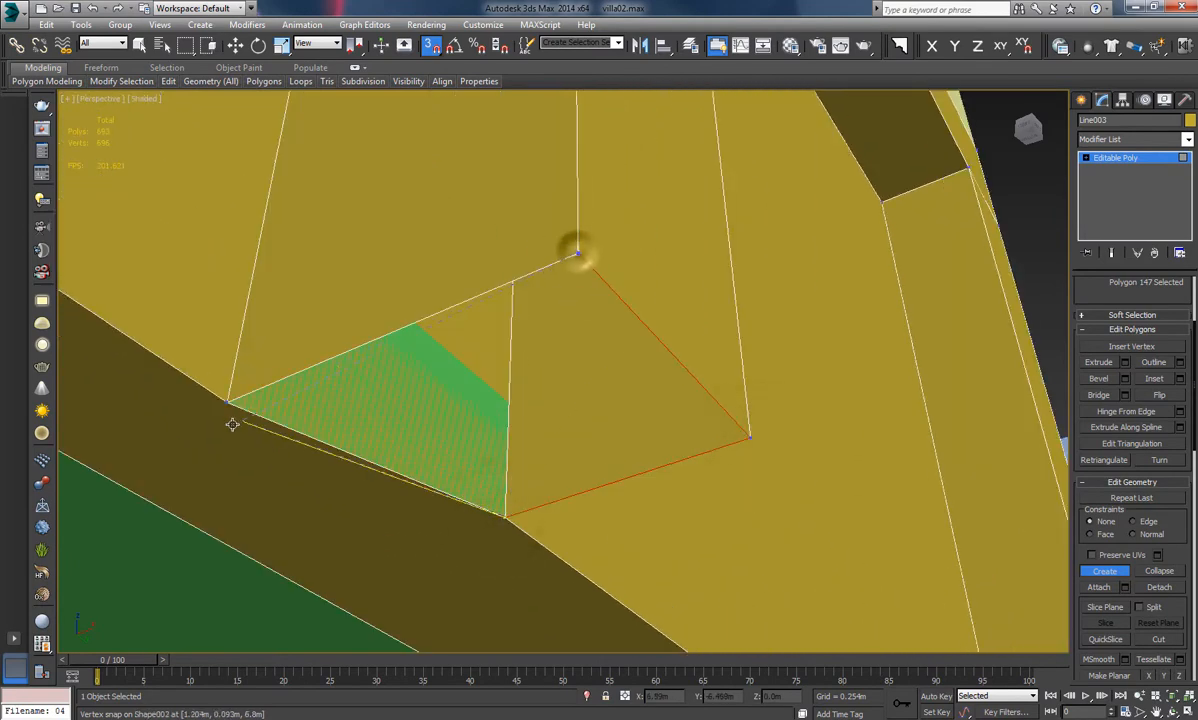
click(228, 401)
click(505, 517)
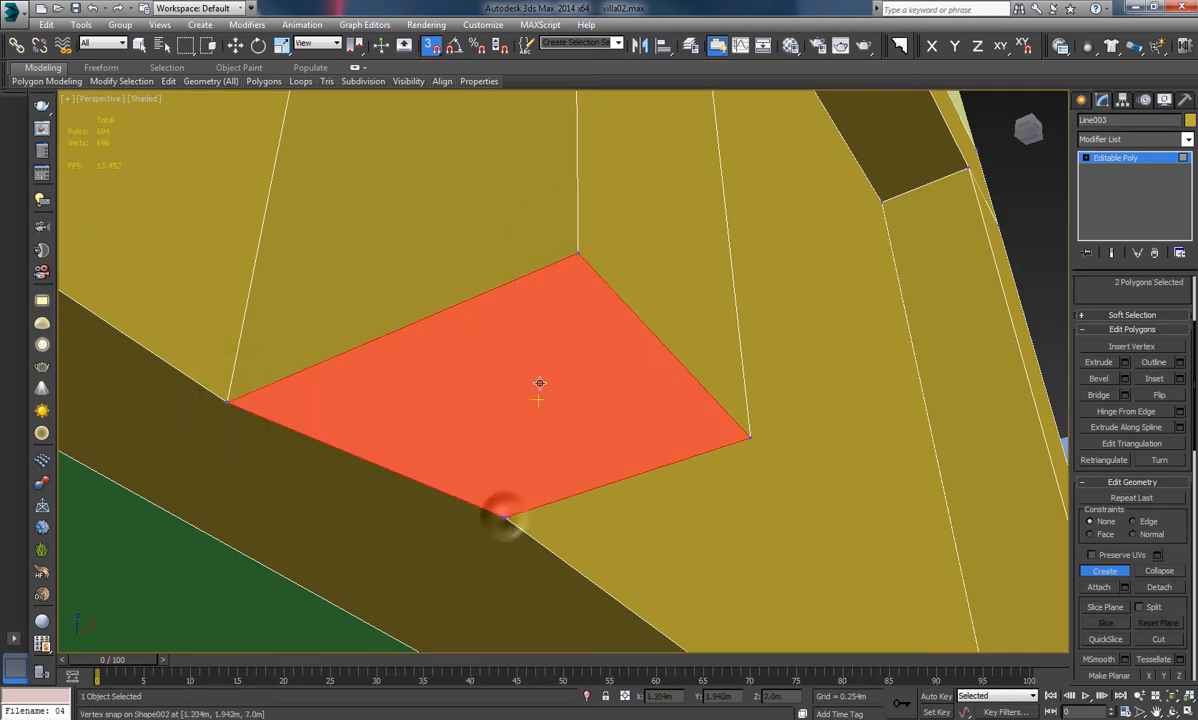
scroll(539, 383, down, 5)
click(1109, 578)
scroll(590, 323, down, 6)
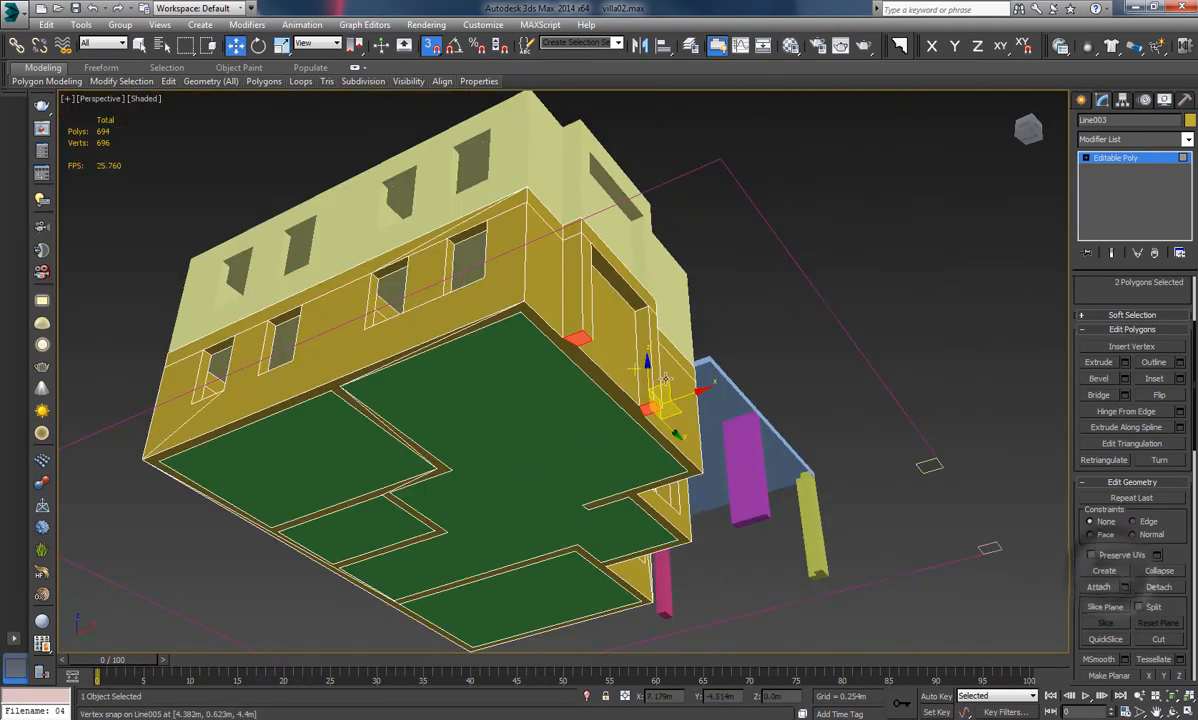
click(789, 281)
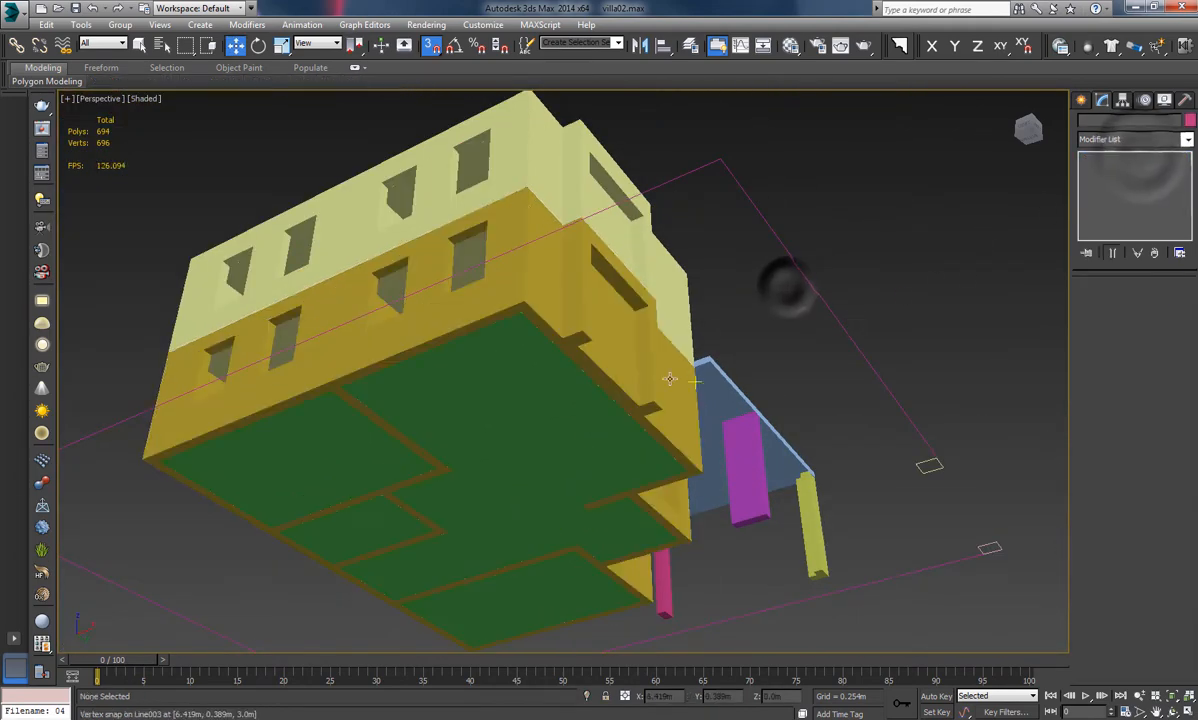
Select the front polygons of the lower storey's projecting frame: the two posts and the header above them
scroll(785, 281, up, 6)
alt+middle_drag(580, 301, 664, 493)
scroll(594, 423, up, 8)
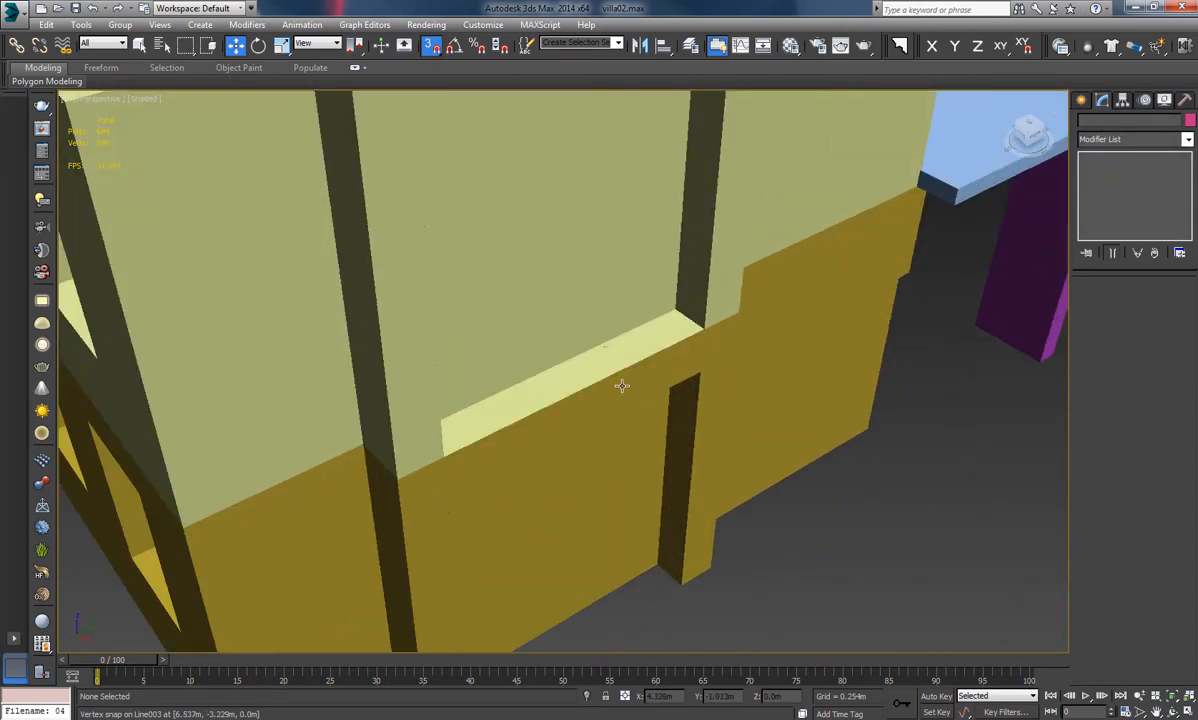
alt+middle_drag(702, 393, 687, 380)
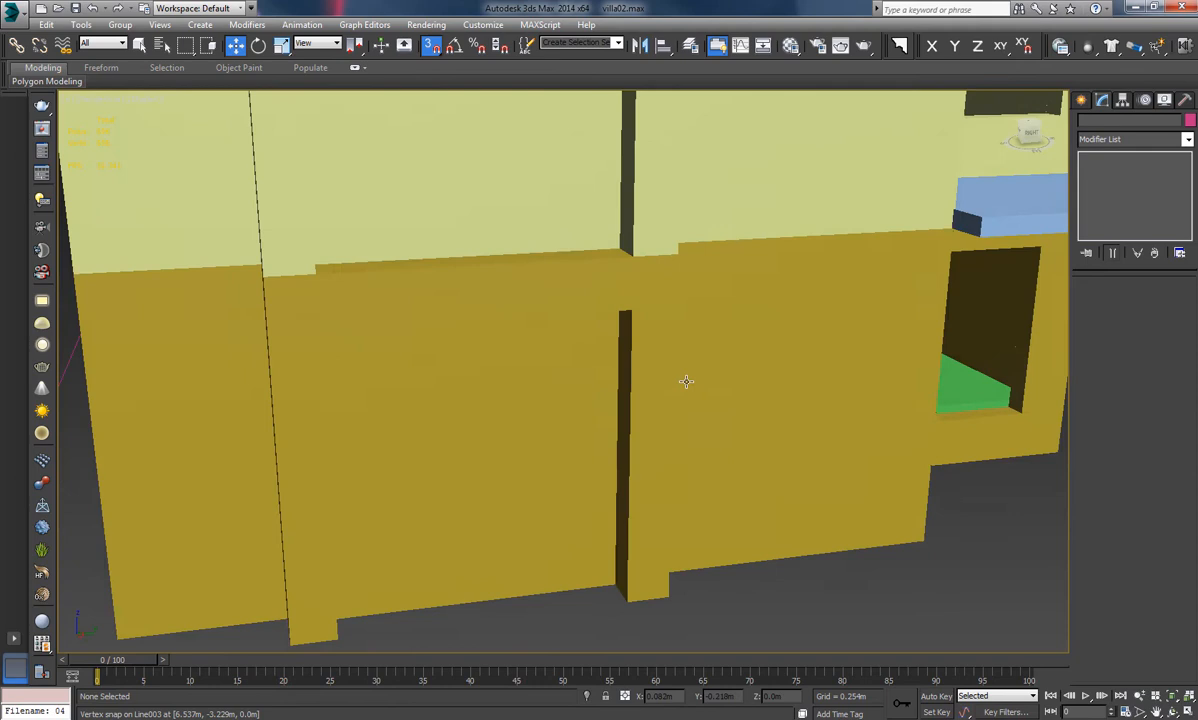
click(645, 300)
click(1148, 301)
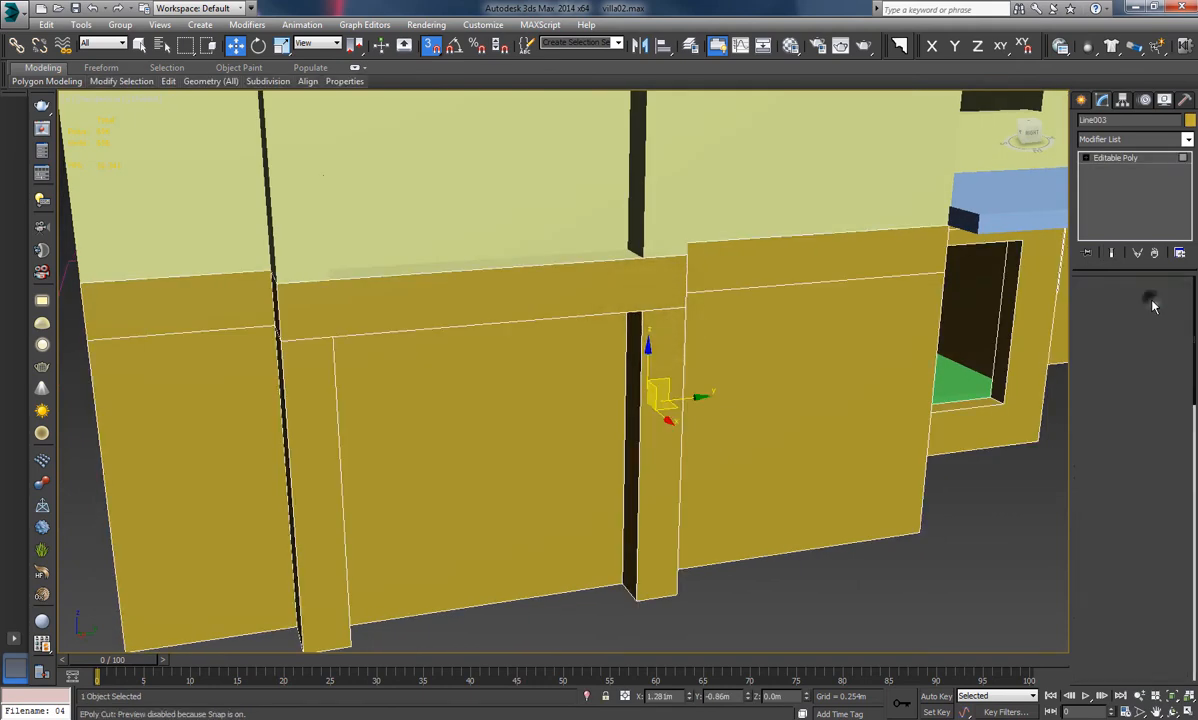
click(666, 430)
ctrl+click(622, 291)
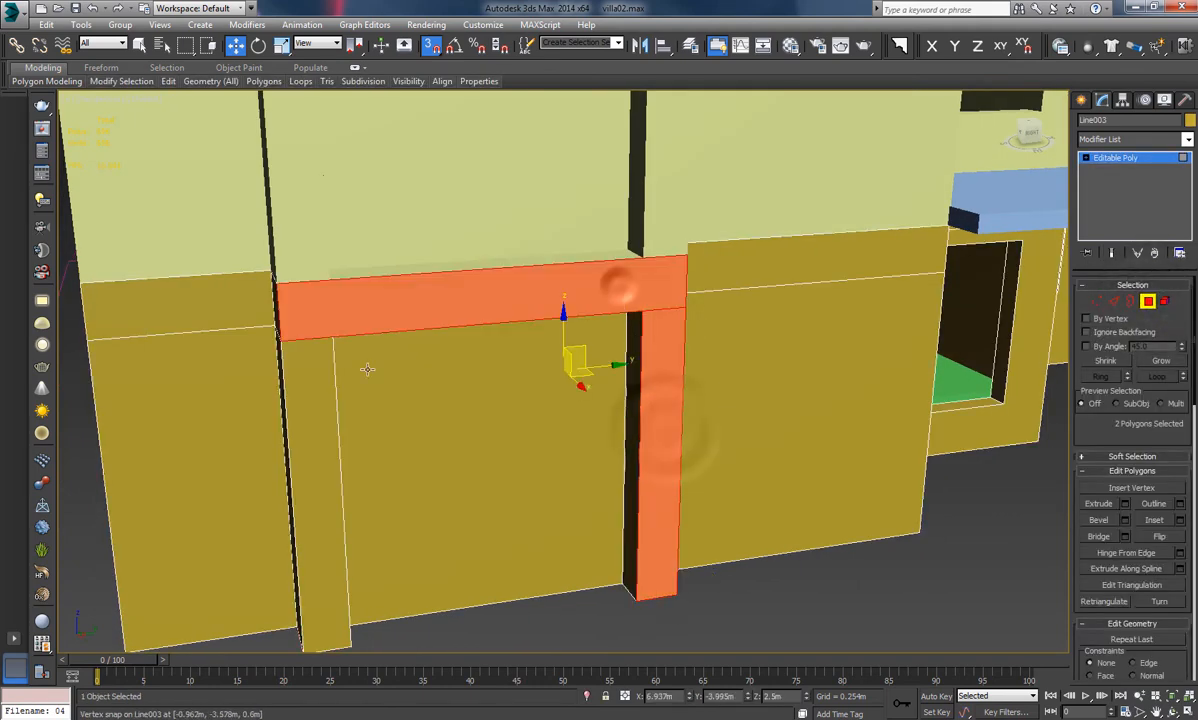
ctrl+click(305, 418)
alt+middle_drag(544, 415, 648, 423)
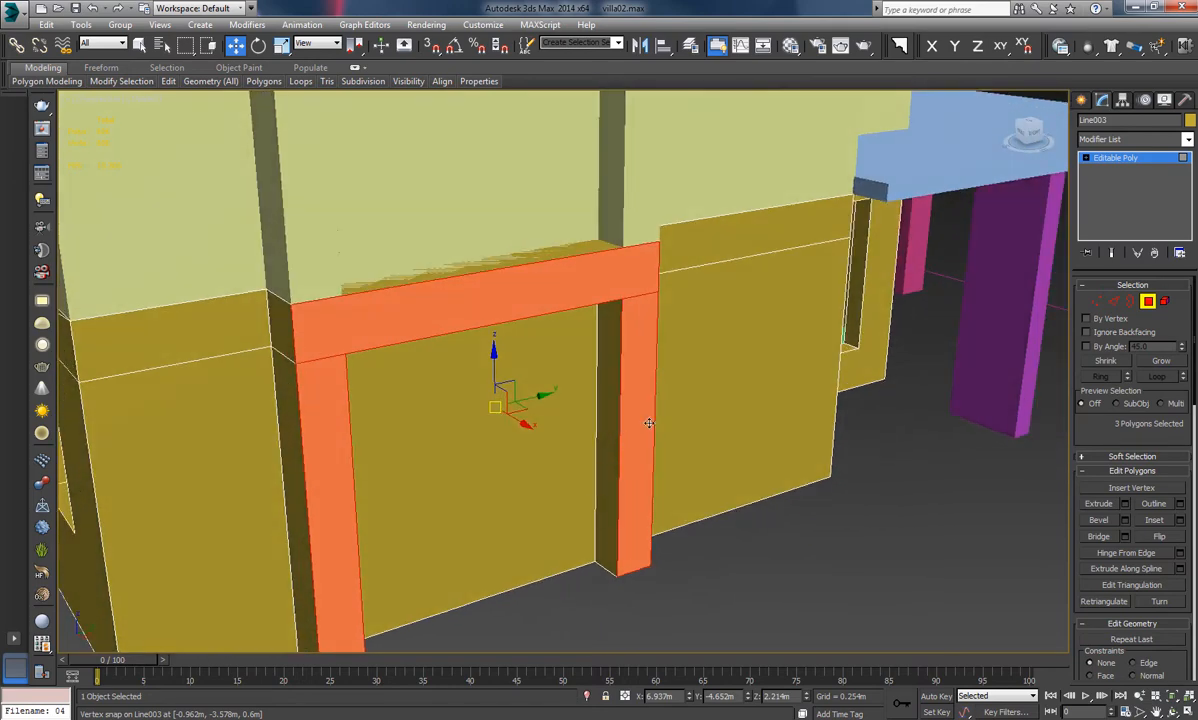
middle_drag(557, 389, 619, 425)
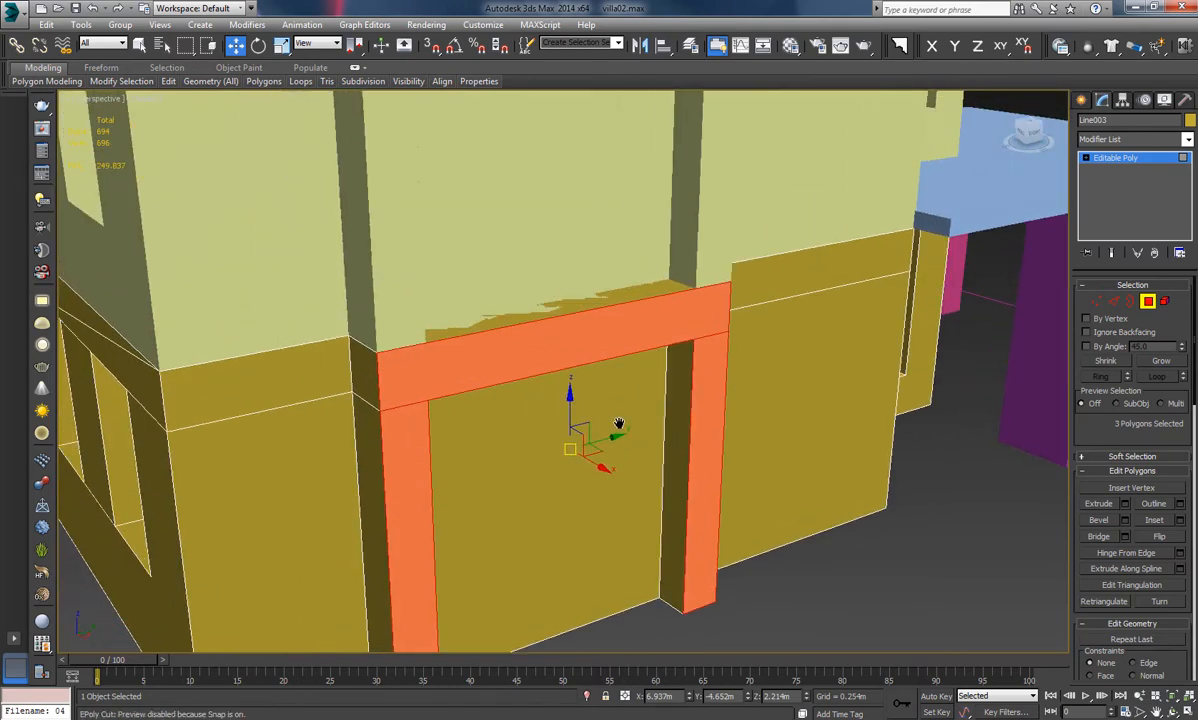
click(1148, 304)
Isolate the lower storey's wall object from the rest of the villa
click(1003, 430)
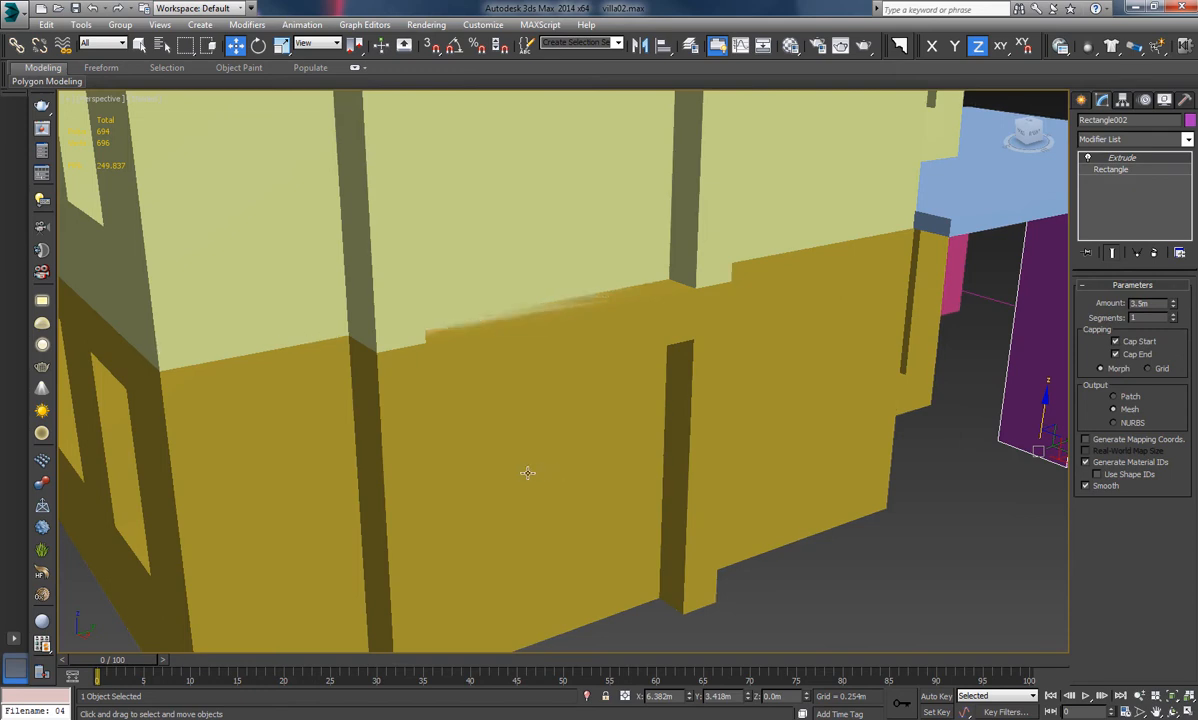
click(587, 697)
click(587, 697)
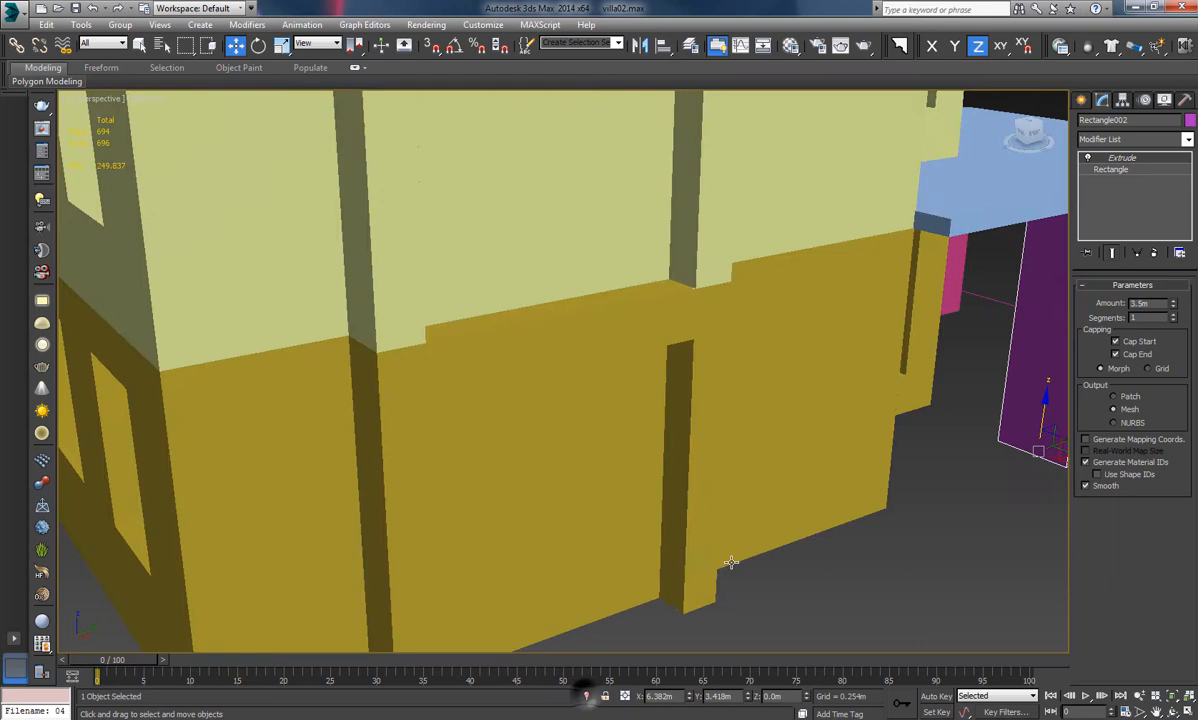
click(921, 536)
click(783, 473)
click(587, 697)
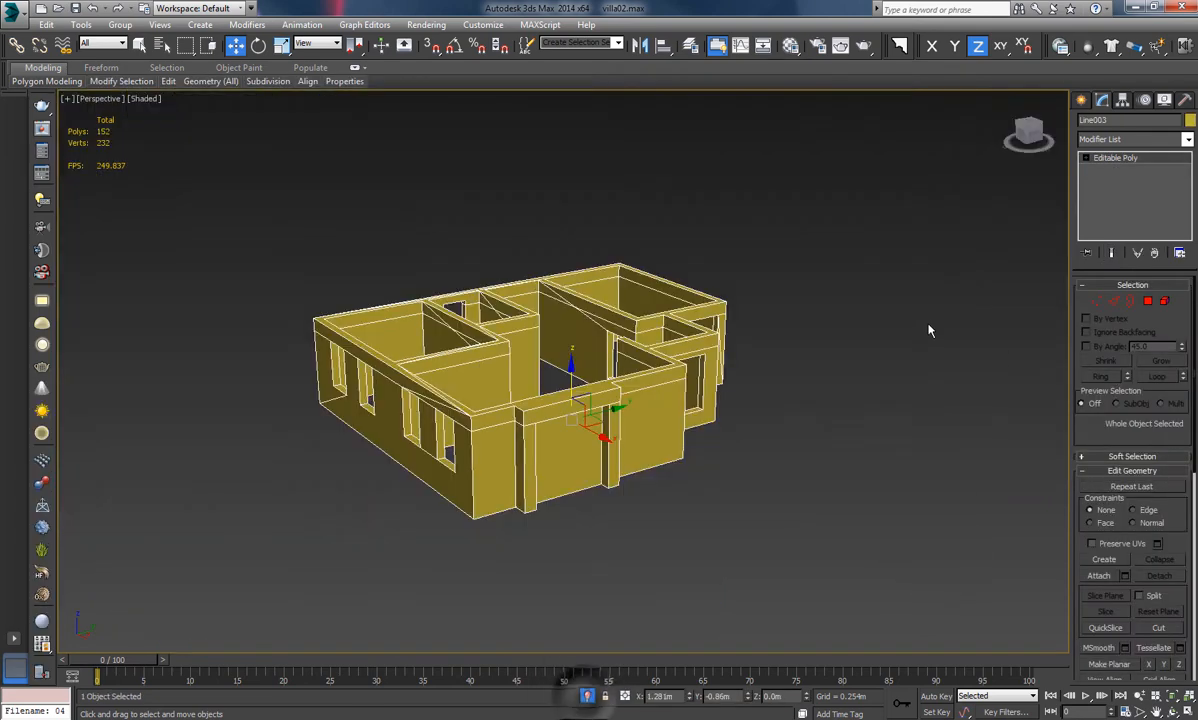
Select the outer top edges of the frame header, its short canopy-side return and the adjoining facade wall
click(1114, 301)
scroll(540, 392, up, 5)
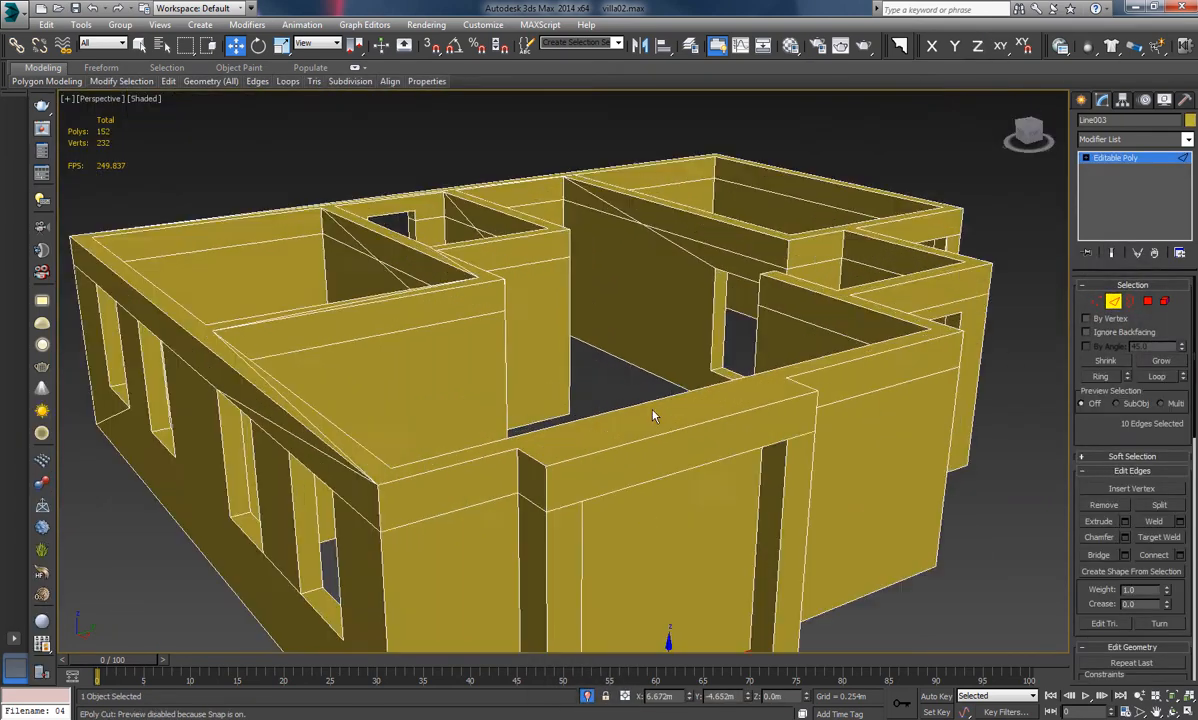
scroll(652, 416, up, 3)
click(738, 464)
alt+middle_drag(738, 464, 740, 460)
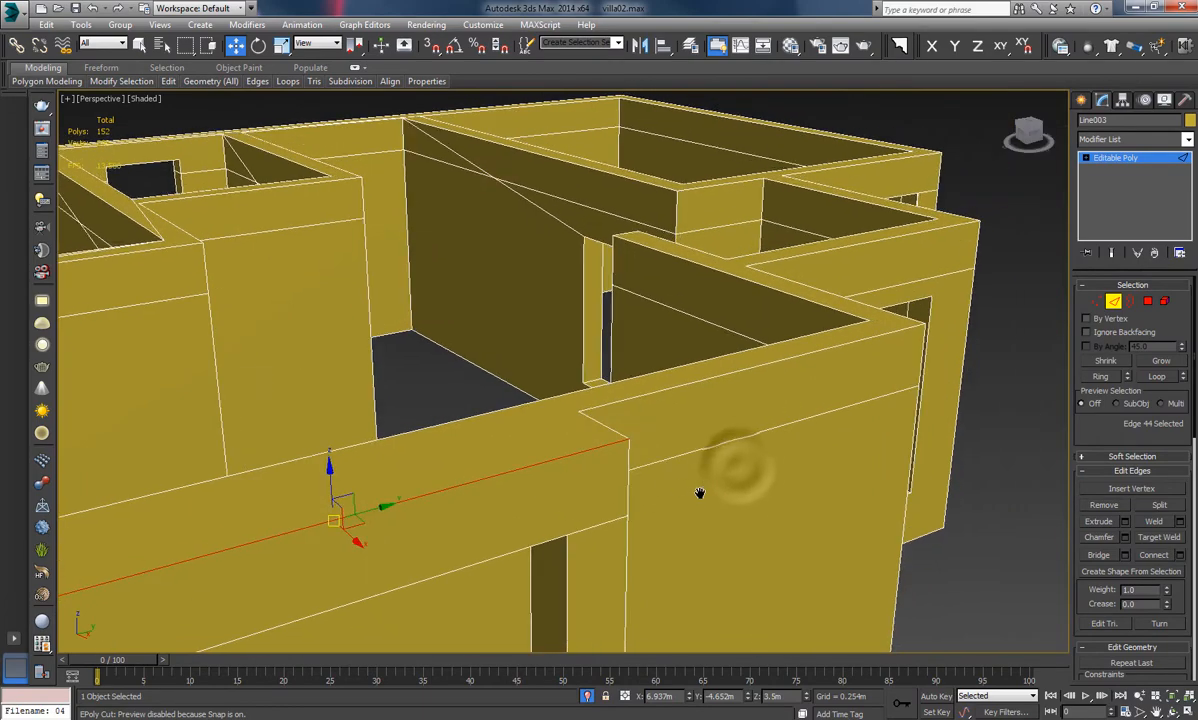
ctrl+click(611, 429)
ctrl+click(690, 384)
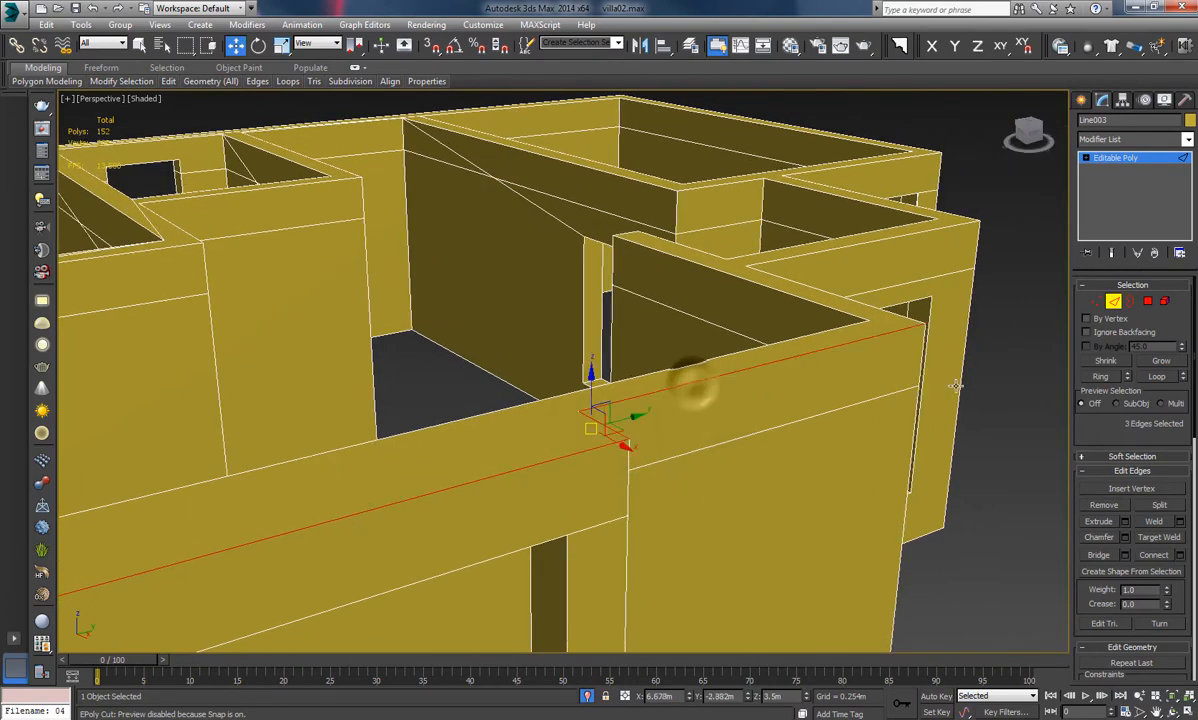
Add the frame header's far return, the adjoining corner wall and the long windowed side wall's outer top edges to the selection
alt+middle_drag(955, 383, 893, 380)
scroll(893, 380, down, 8)
scroll(731, 411, up, 3)
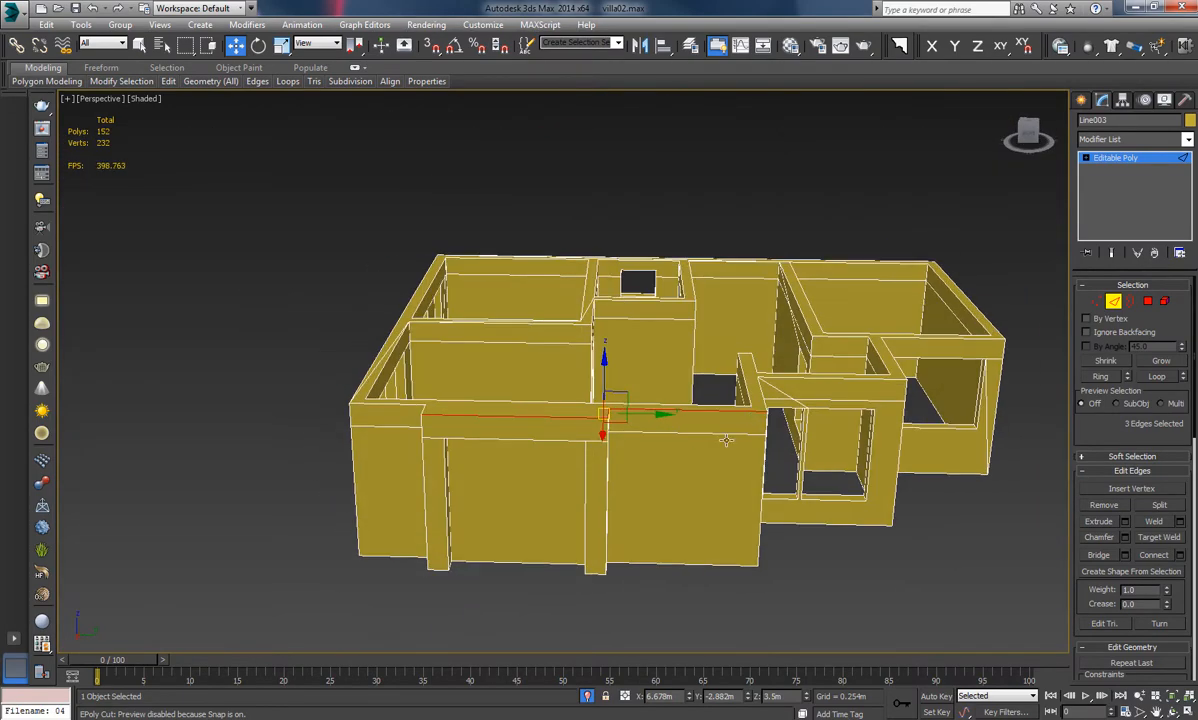
alt+middle_drag(502, 475, 636, 468)
scroll(643, 453, up, 4)
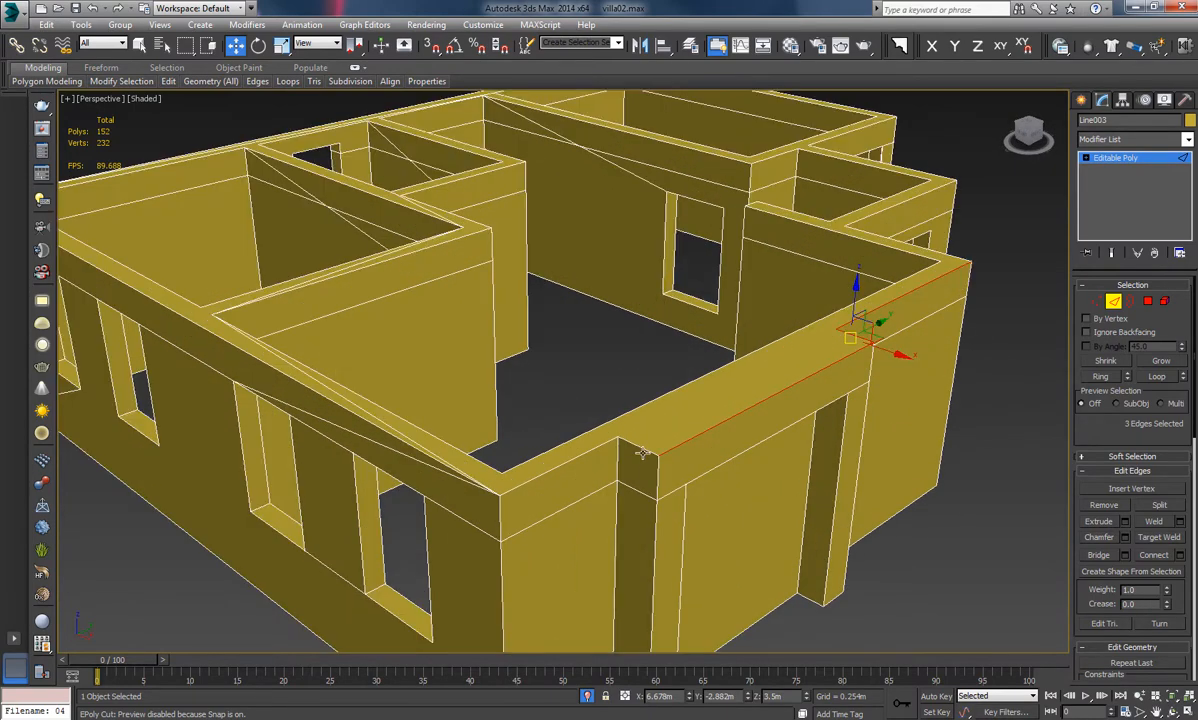
ctrl+click(560, 457)
alt+middle_drag(566, 434, 563, 500)
ctrl+click(563, 463)
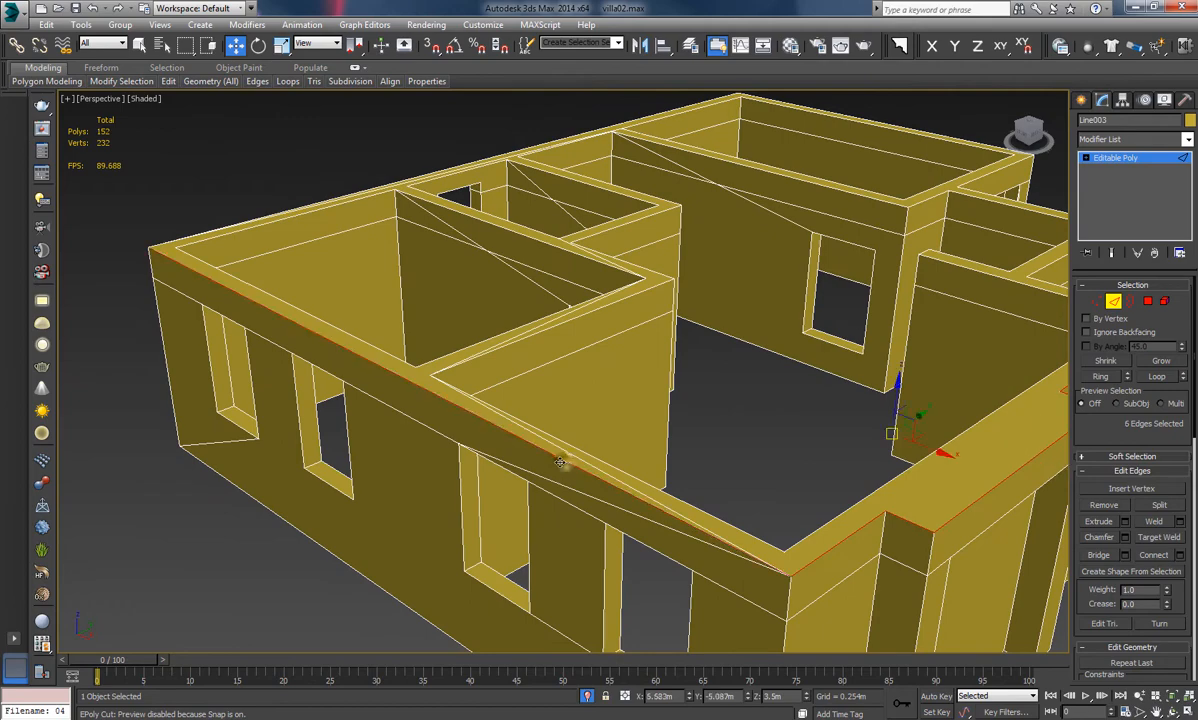
Add the outer top edge of the long rear wall with the small window opening to the edge selection
scroll(450, 466, down, 5)
alt+middle_drag(488, 506, 612, 505)
middle_drag(570, 518, 585, 350)
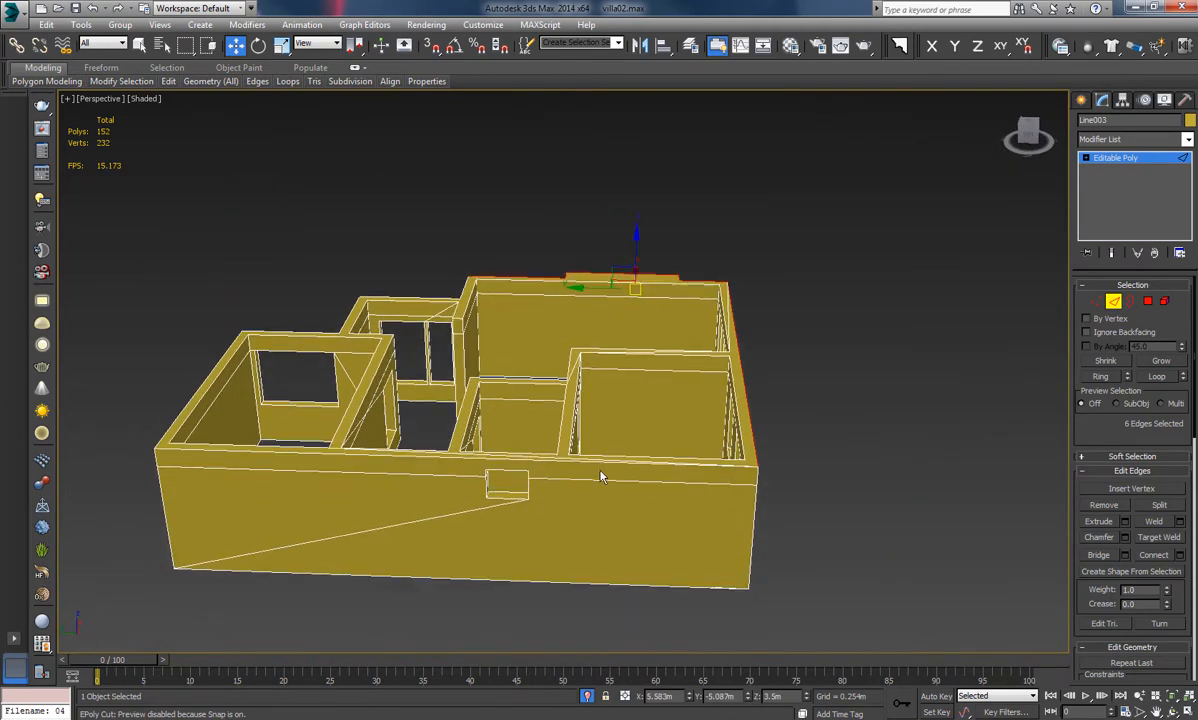
ctrl+click(505, 462)
alt+middle_drag(497, 476, 725, 483)
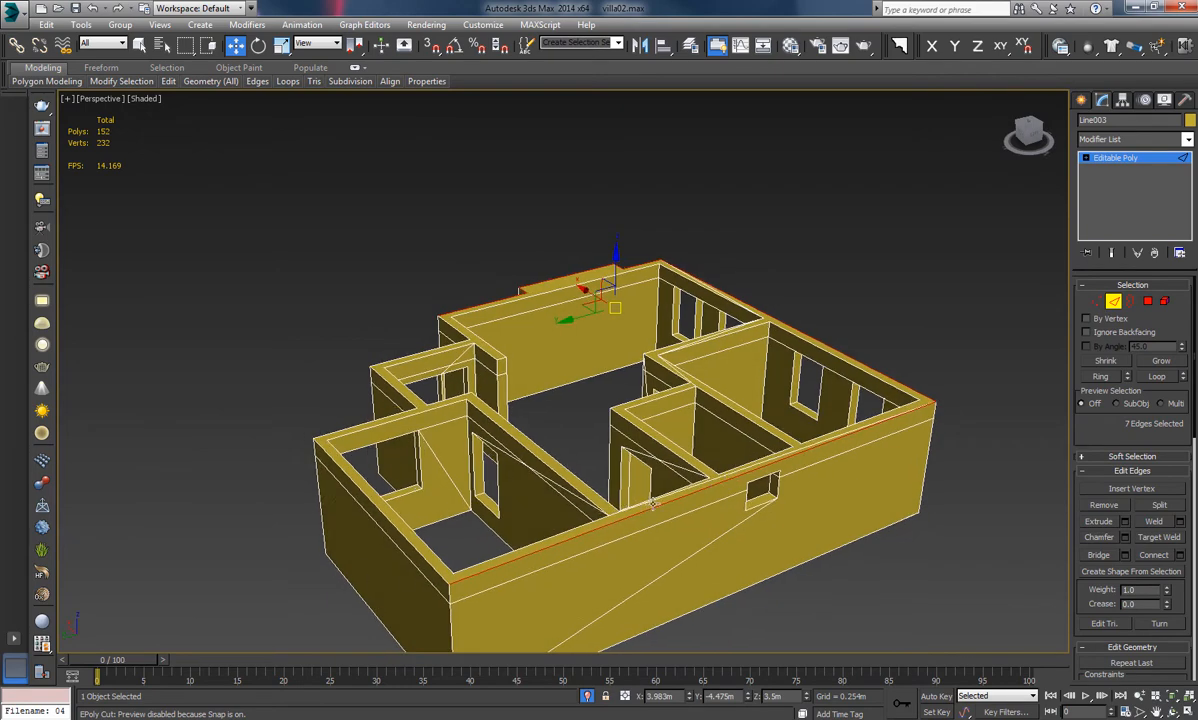
alt+middle_drag(757, 442, 709, 441)
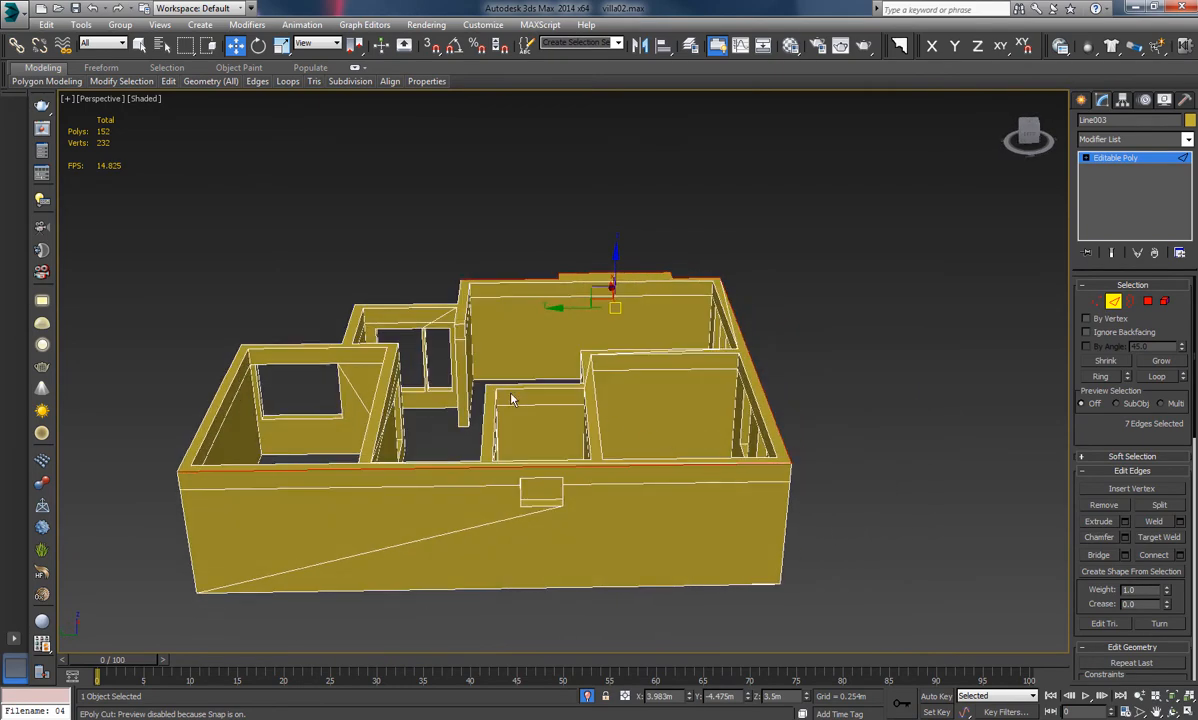
scroll(580, 463, up, 6)
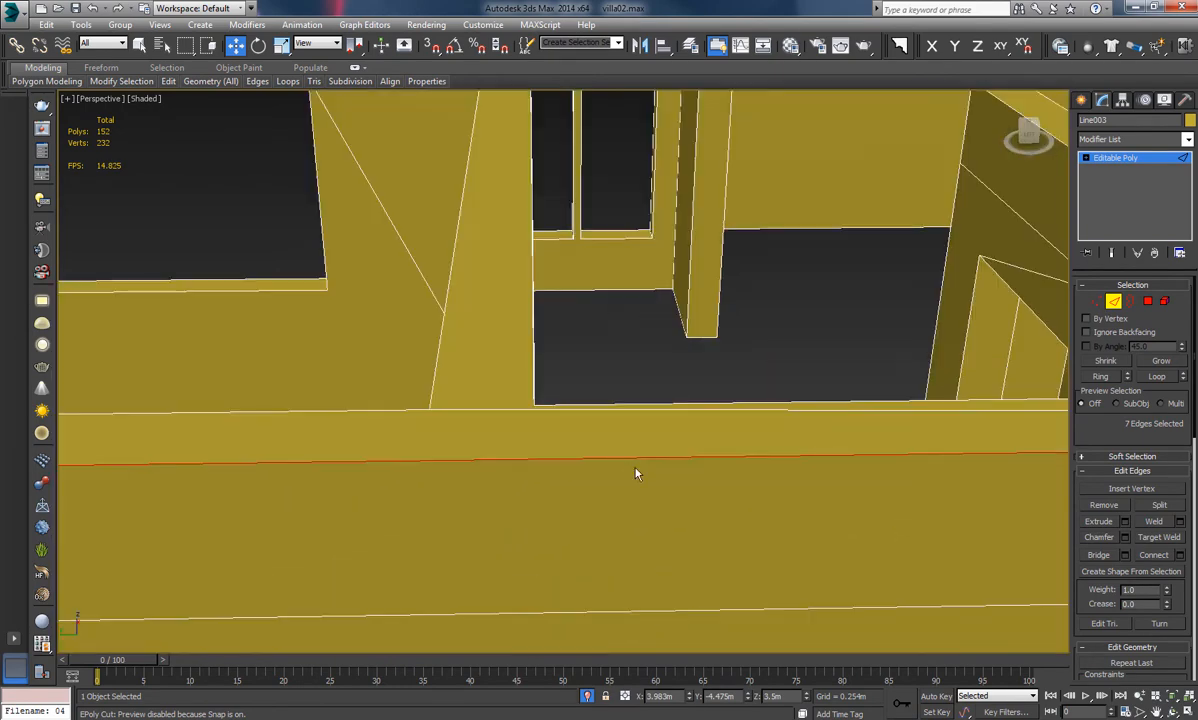
scroll(636, 473, down, 3)
alt+middle_drag(633, 473, 577, 471)
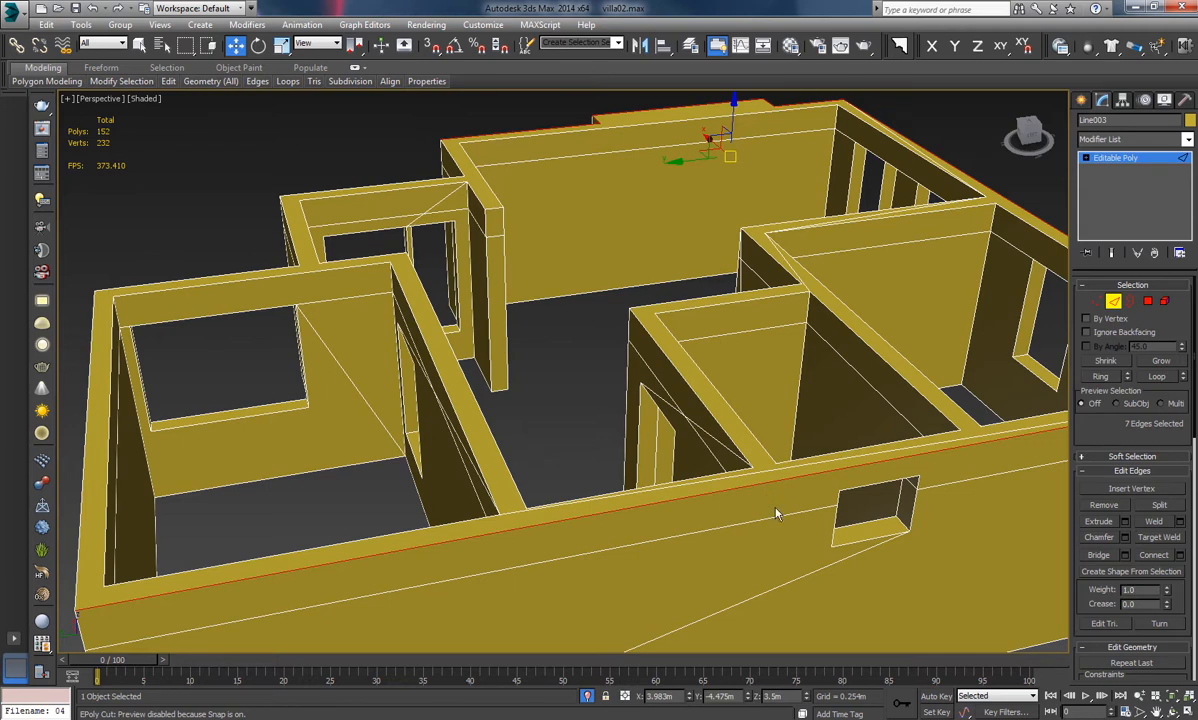
Create a shape from the selected top edges, leave the walls' sub-object editing and select the new spline
click(1131, 572)
click(569, 388)
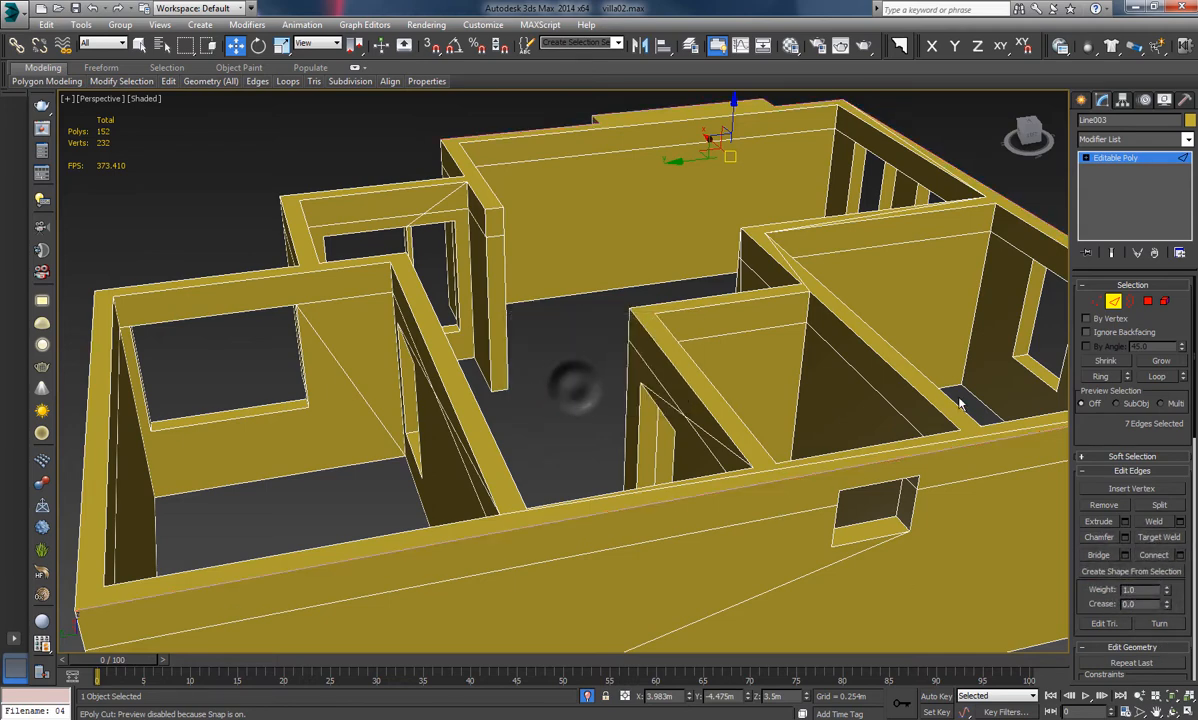
click(1098, 303)
middle_drag(578, 423, 800, 354)
click(1100, 301)
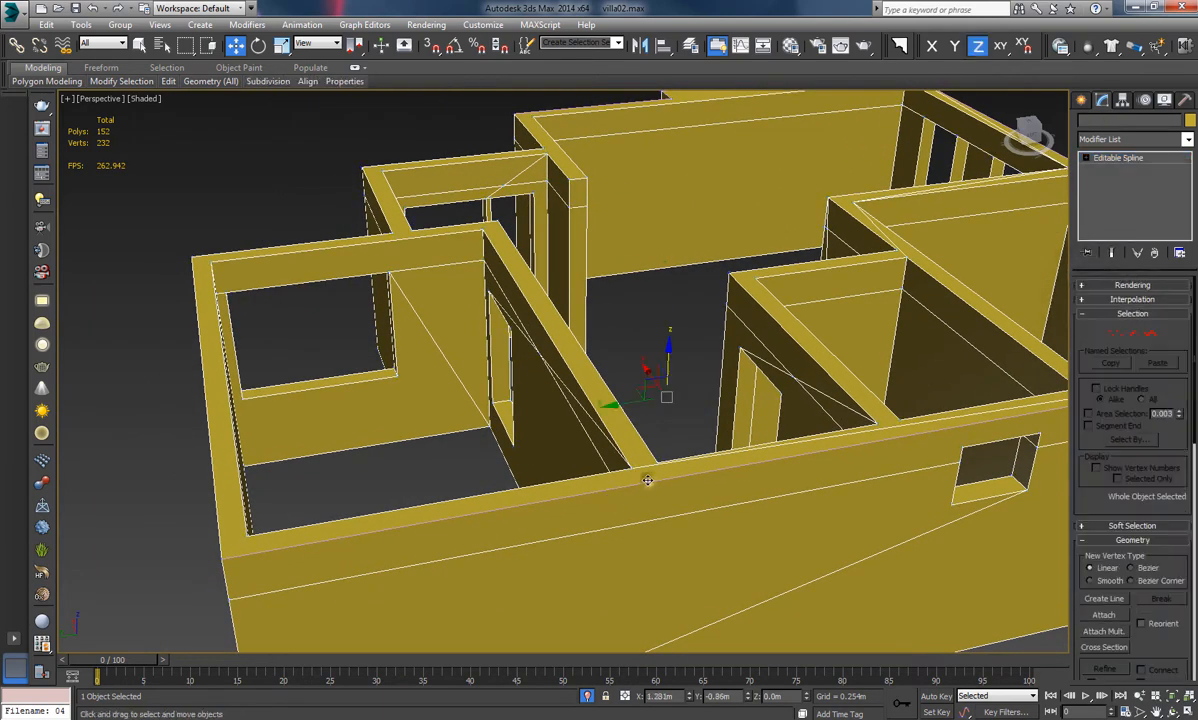
click(642, 482)
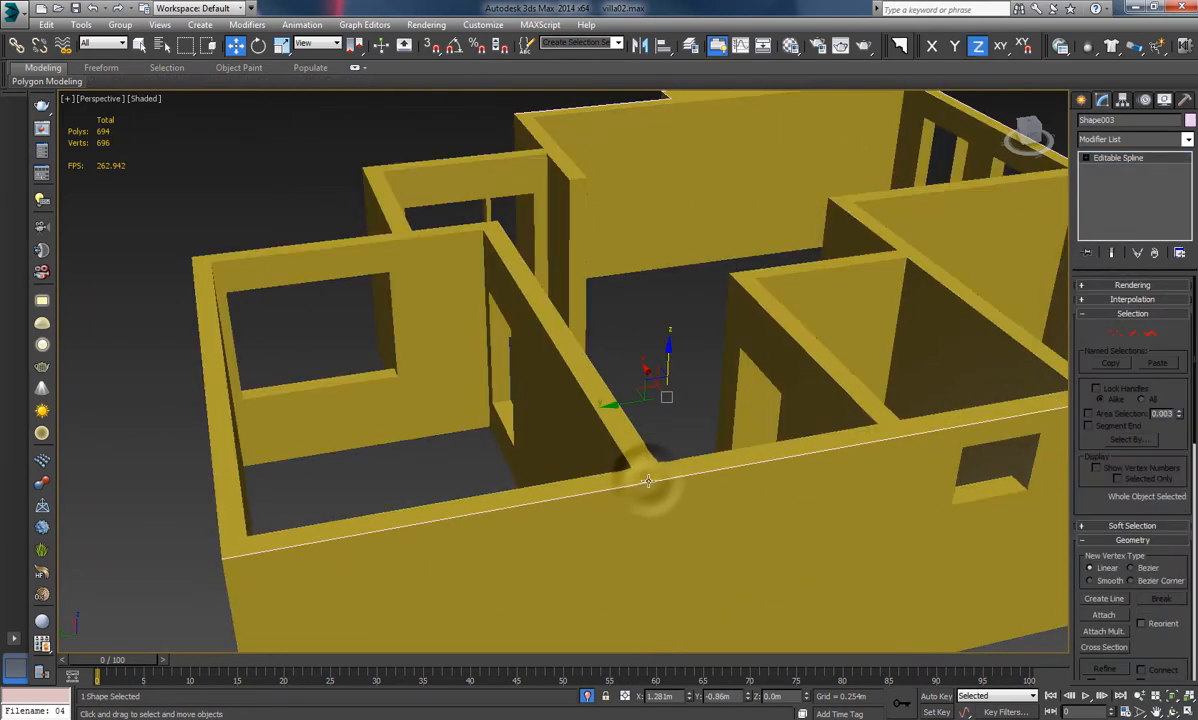
Select the spline's end vertex at the rear wall's canopy-side corner and end the isolation to show the whole villa
click(1116, 334)
click(222, 558)
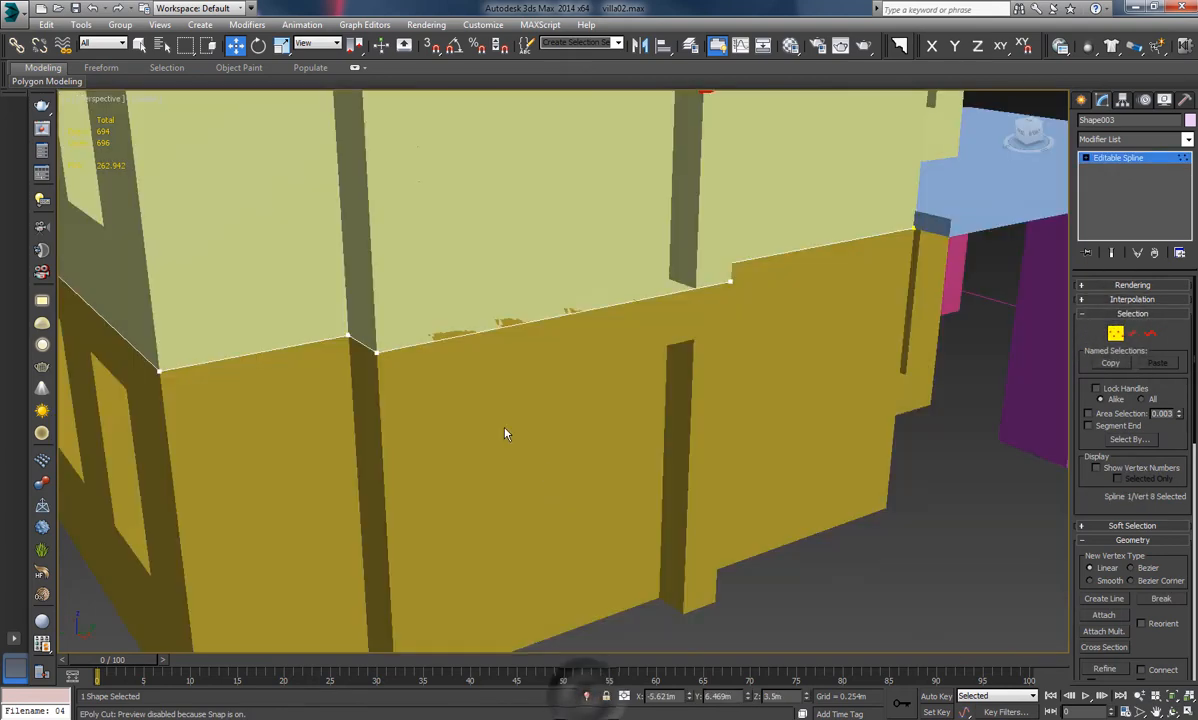
middle_drag(505, 431, 497, 465)
scroll(497, 465, down, 2)
alt+middle_drag(706, 465, 709, 297)
middle_drag(642, 370, 587, 451)
scroll(615, 318, up, 1)
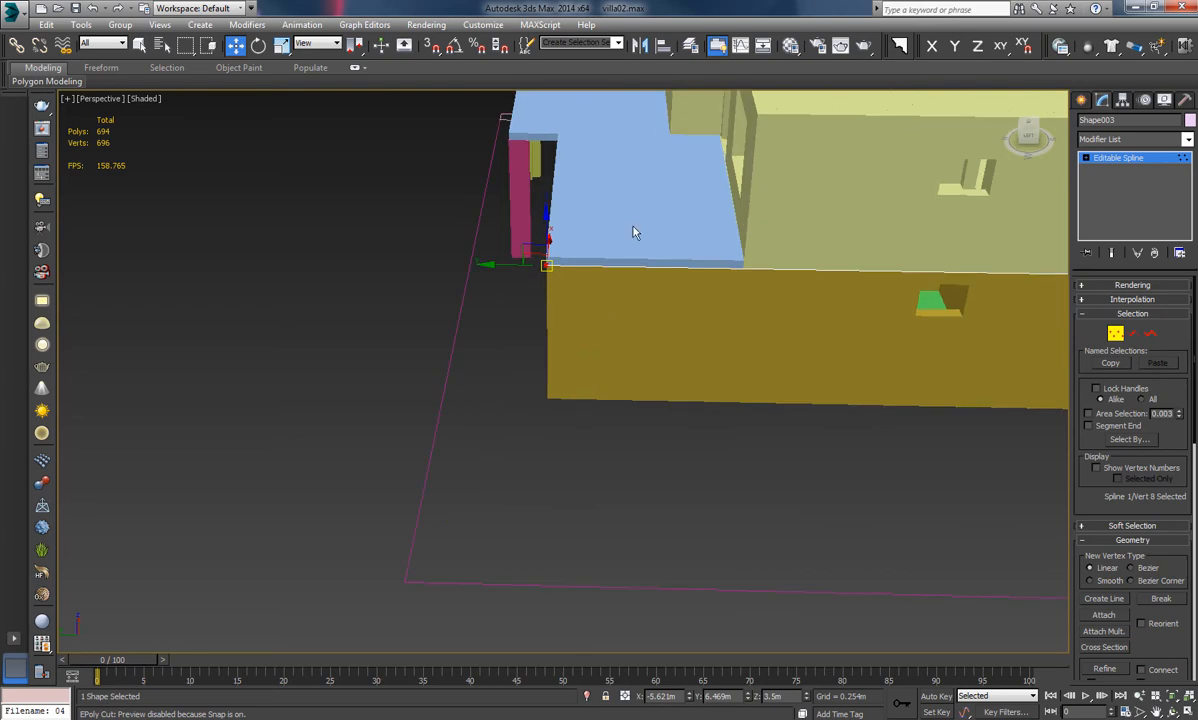
Examine the spline's path between the two storeys around the villa, then leave vertex editing and deselect it
middle_drag(612, 270, 554, 382)
middle_drag(875, 343, 500, 396)
scroll(500, 396, down, 2)
alt+middle_drag(750, 392, 757, 219)
scroll(600, 464, down, 3)
scroll(610, 469, up, 3)
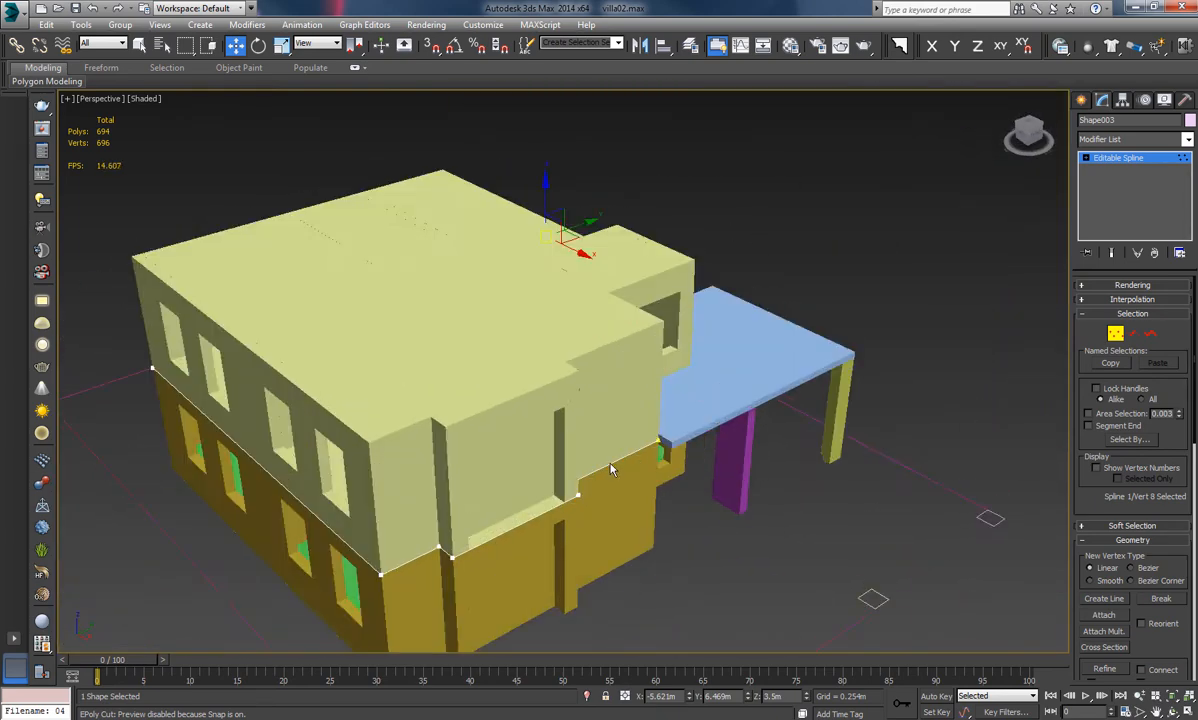
middle_drag(610, 469, 688, 406)
click(1118, 336)
click(966, 360)
Select the lower storey's walls and return to polygon editing with the frame's front faces selected
alt+middle_drag(626, 492, 569, 467)
click(532, 479)
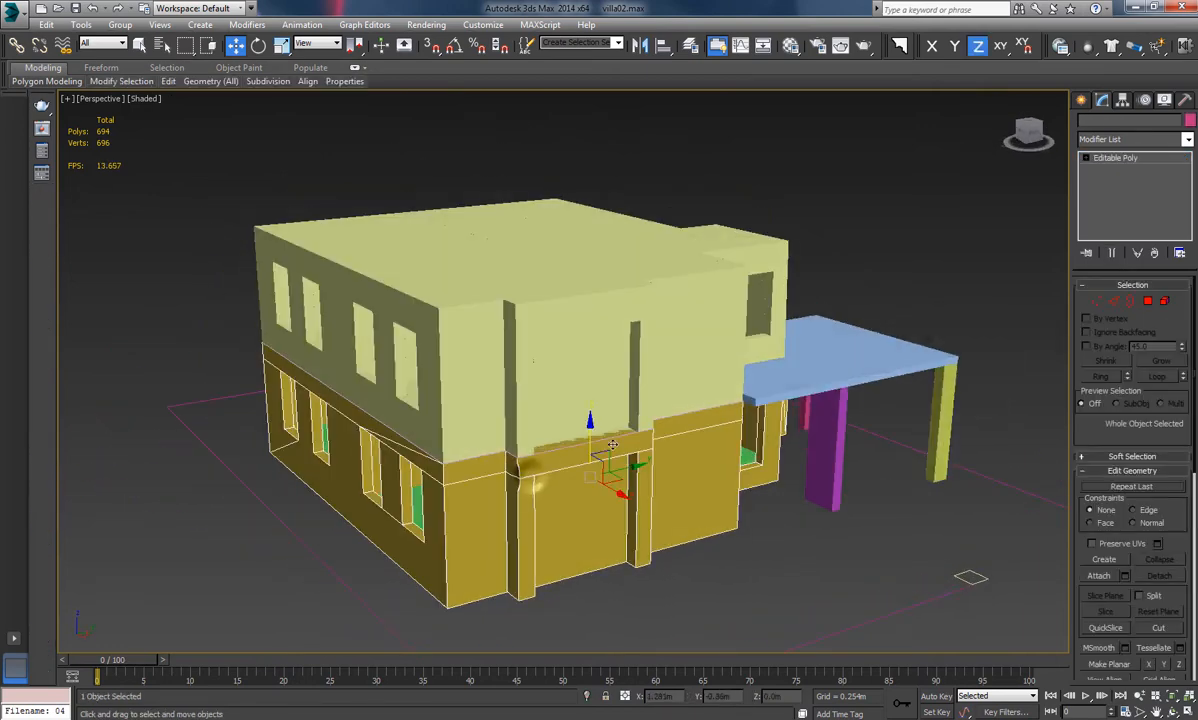
scroll(532, 479, up, 3)
click(1147, 302)
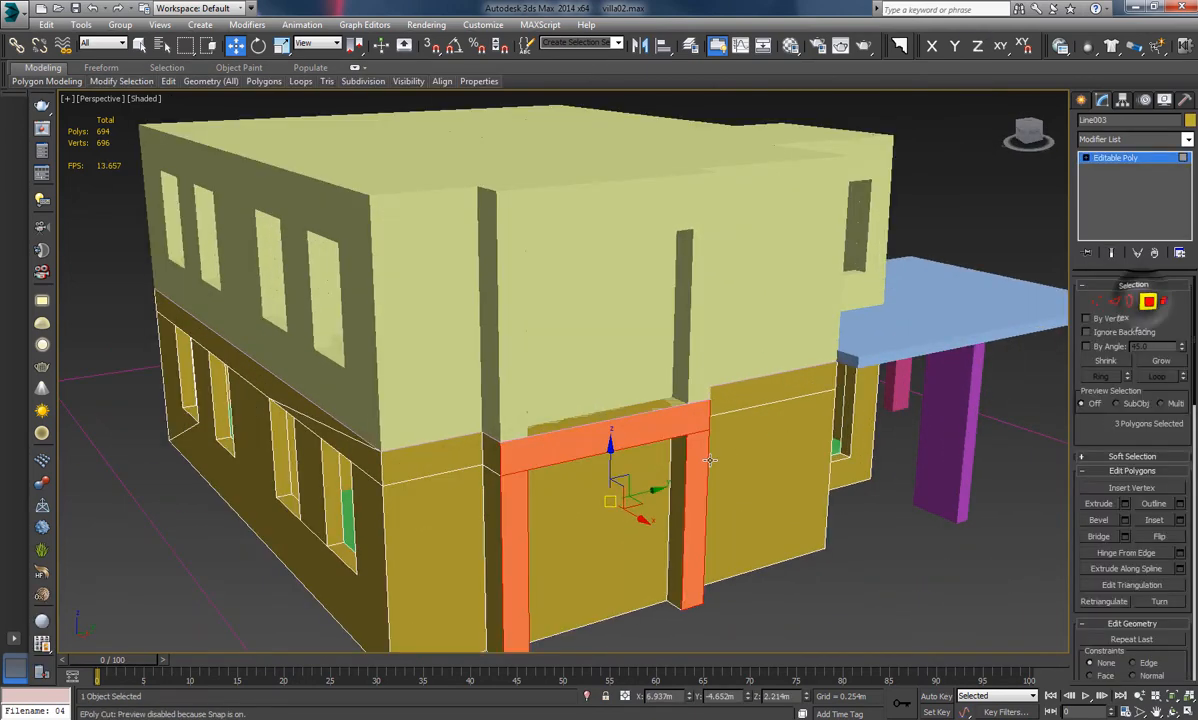
Inset the lower frame's header and post faces by 0.05 m
scroll(697, 404, up, 5)
scroll(697, 404, down, 5)
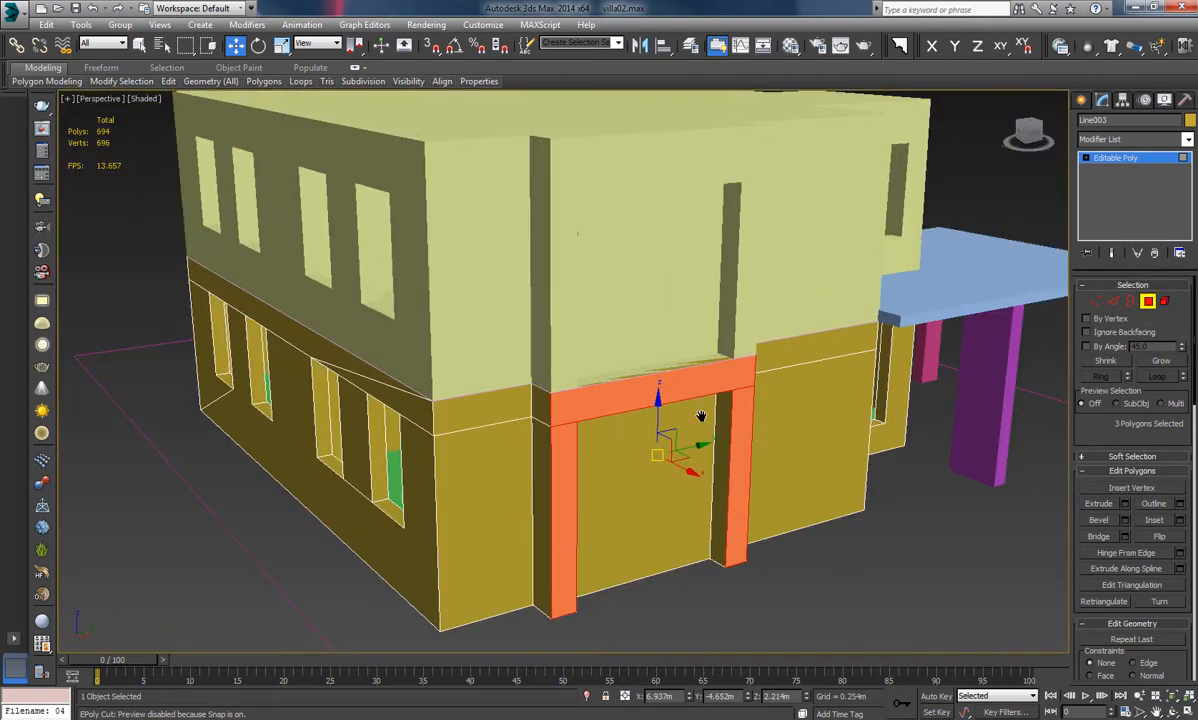
middle_drag(700, 415, 730, 424)
scroll(730, 424, up, 3)
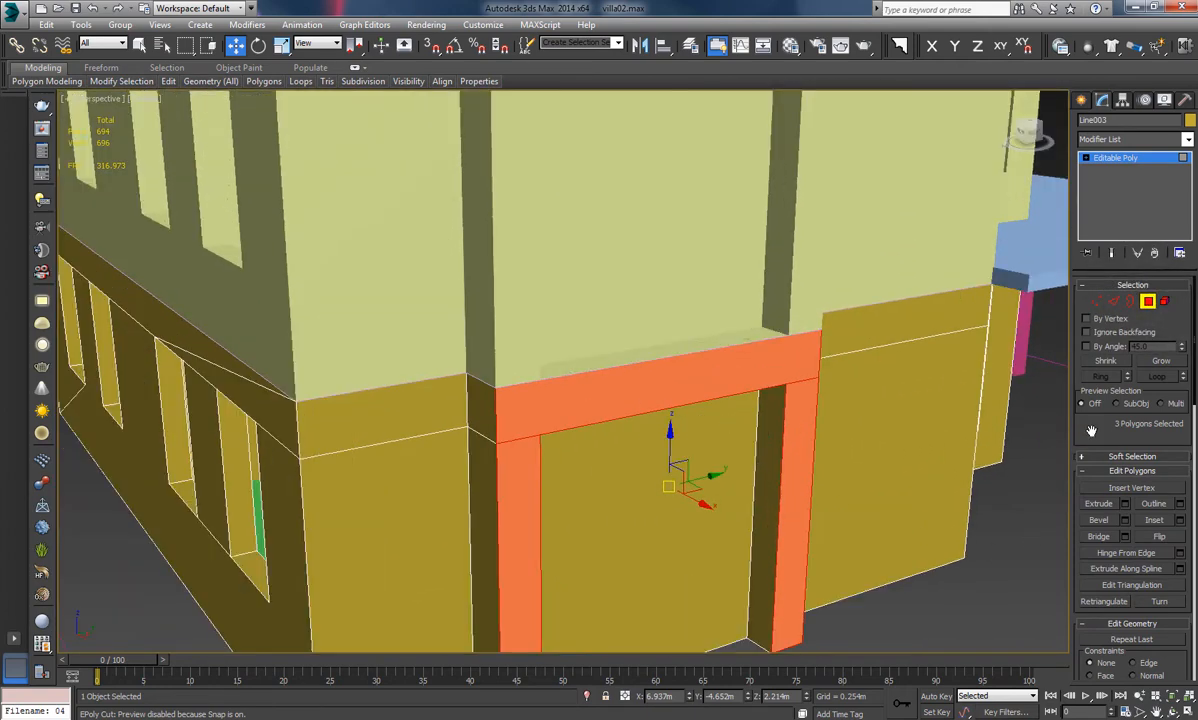
drag(1097, 405, 1096, 325)
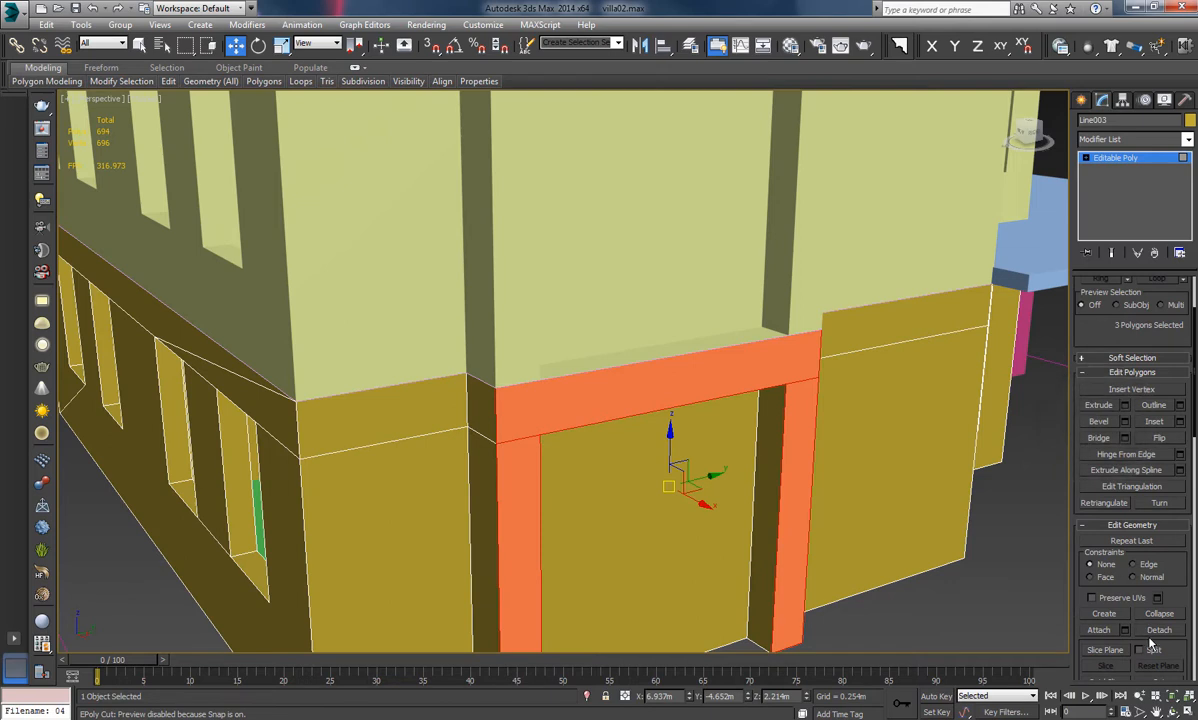
drag(1183, 598, 1172, 503)
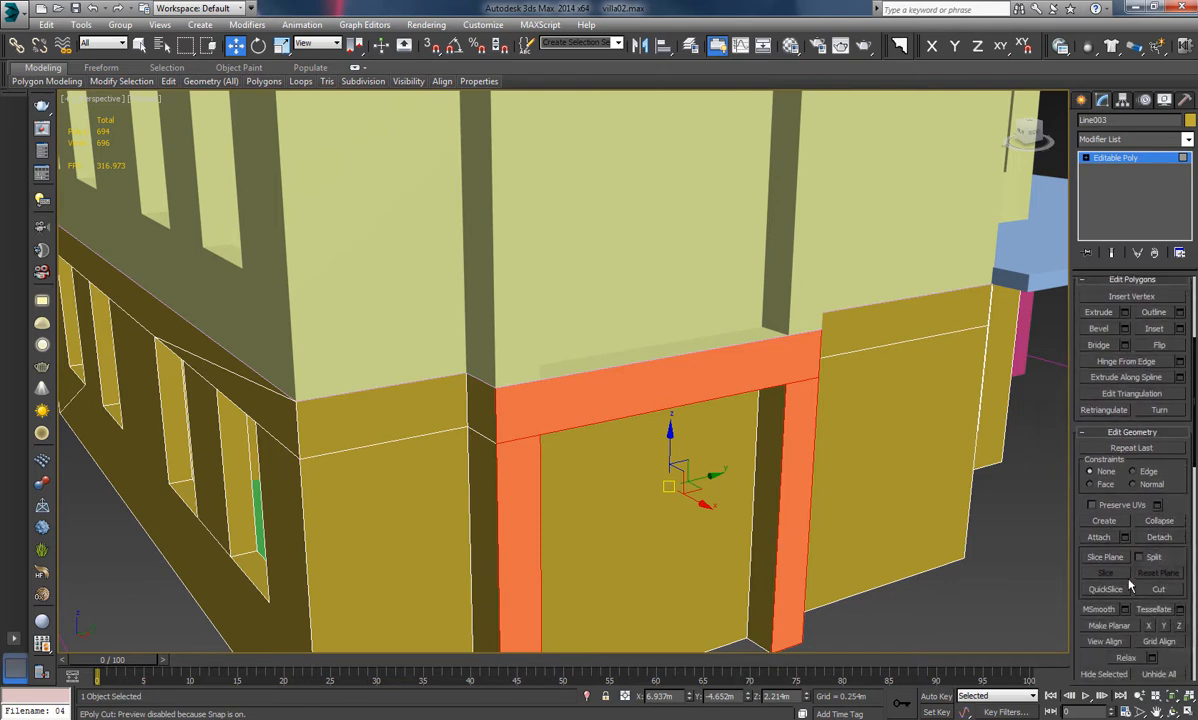
click(1179, 328)
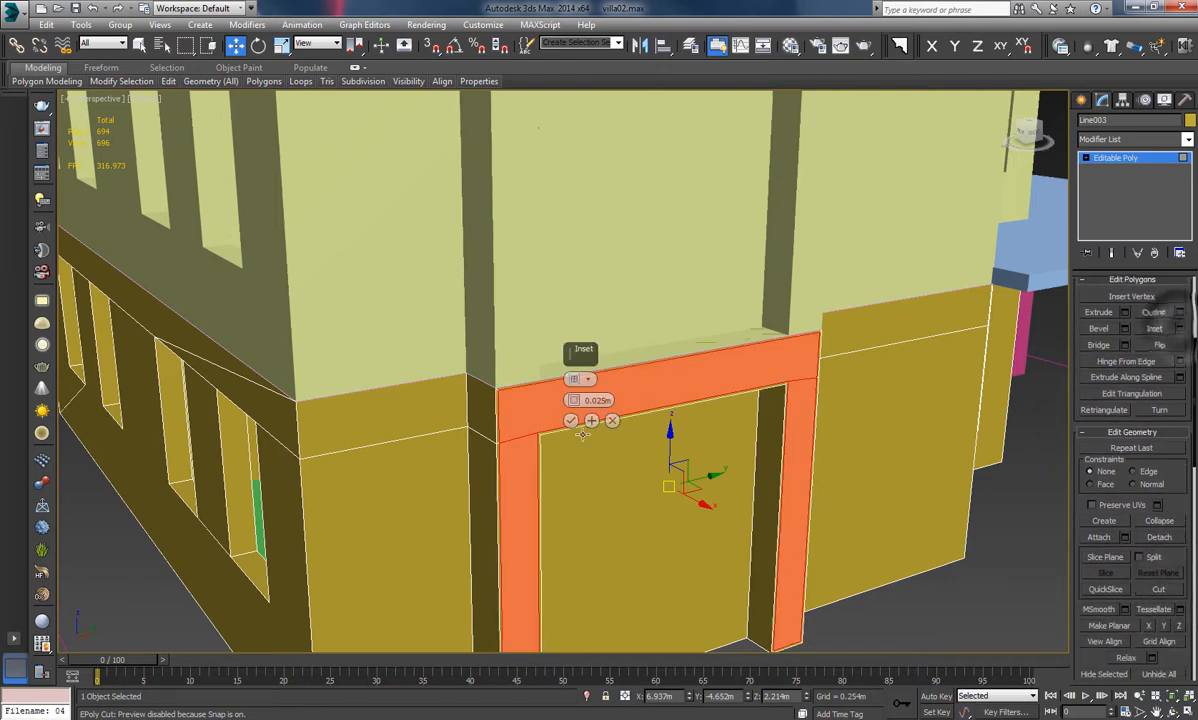
click(598, 400)
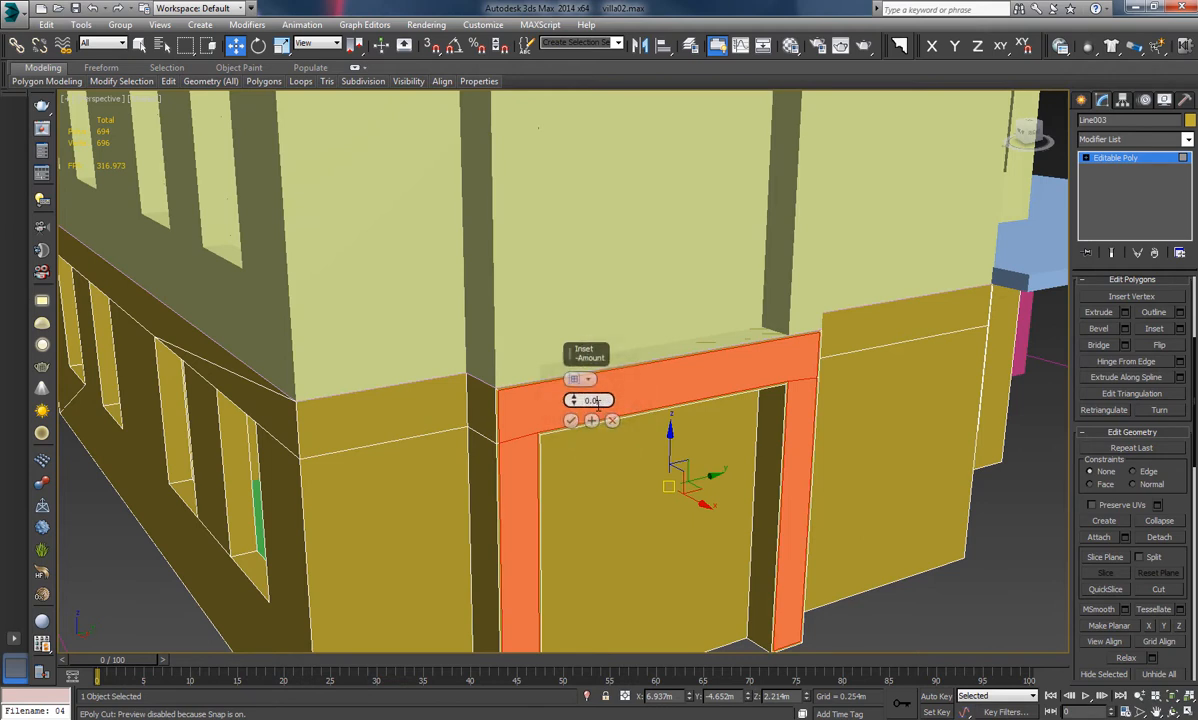
key(Return)
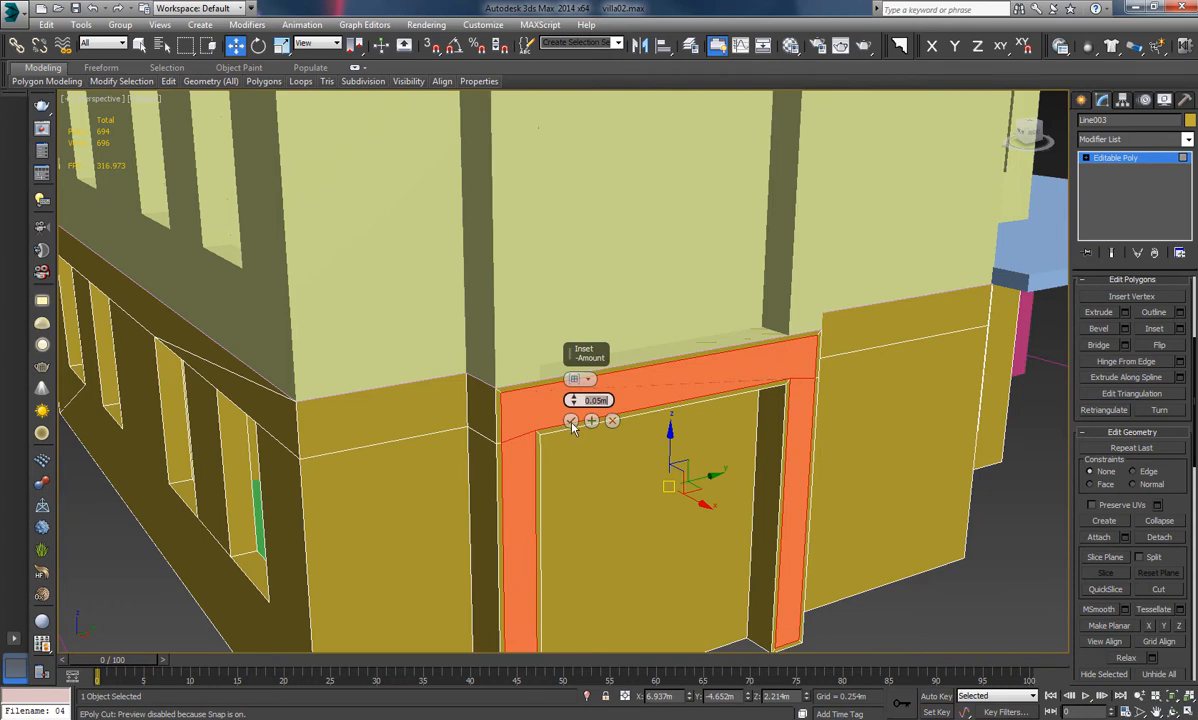
click(570, 421)
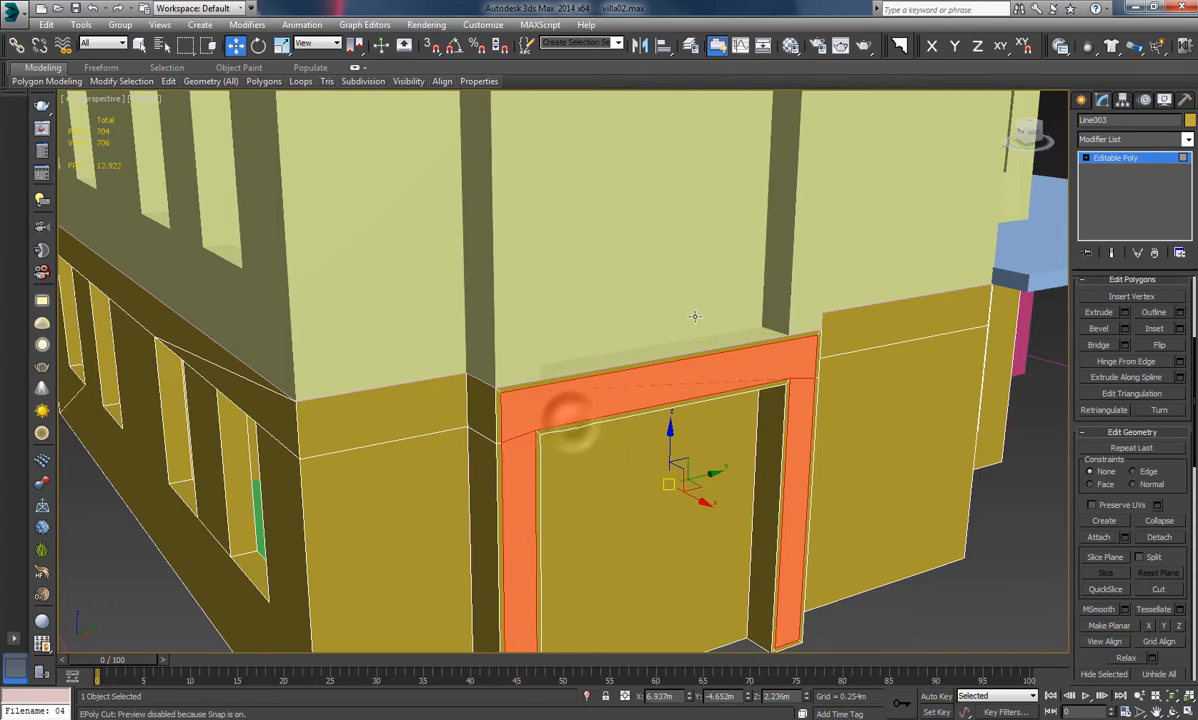
Extrude the inset lower frame faces inward with a height of -0.05 m
alt+middle_drag(693, 316, 702, 349)
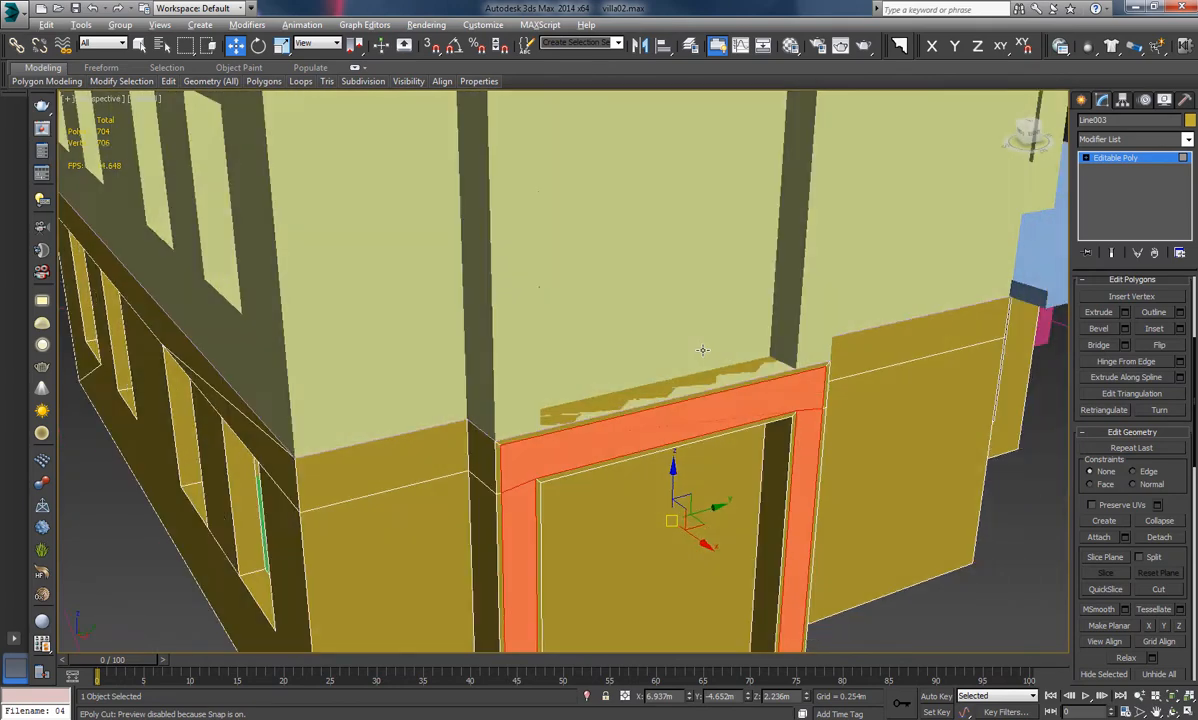
click(1124, 313)
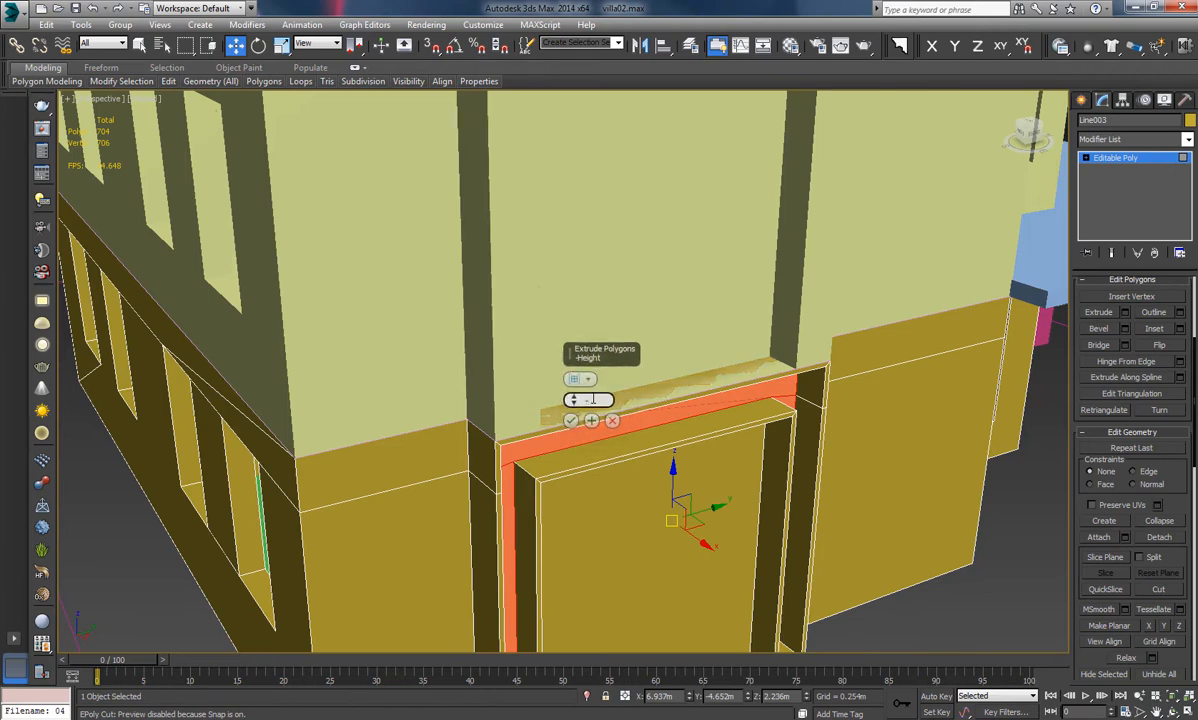
key(Return)
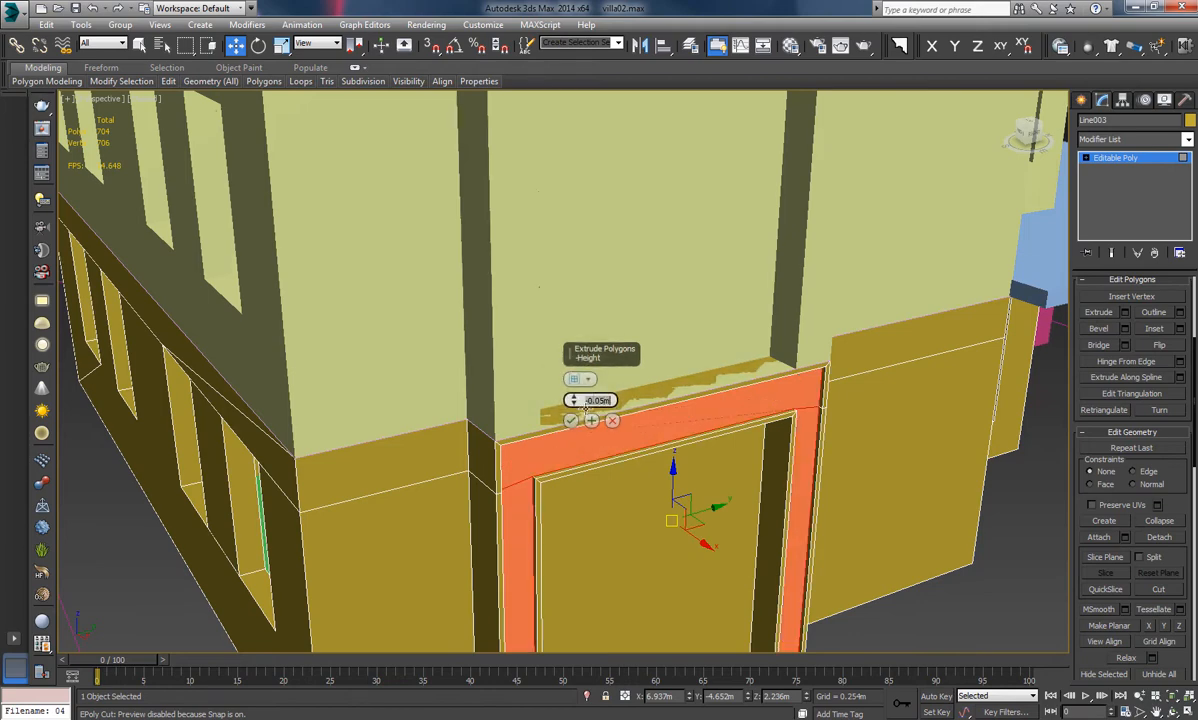
click(571, 421)
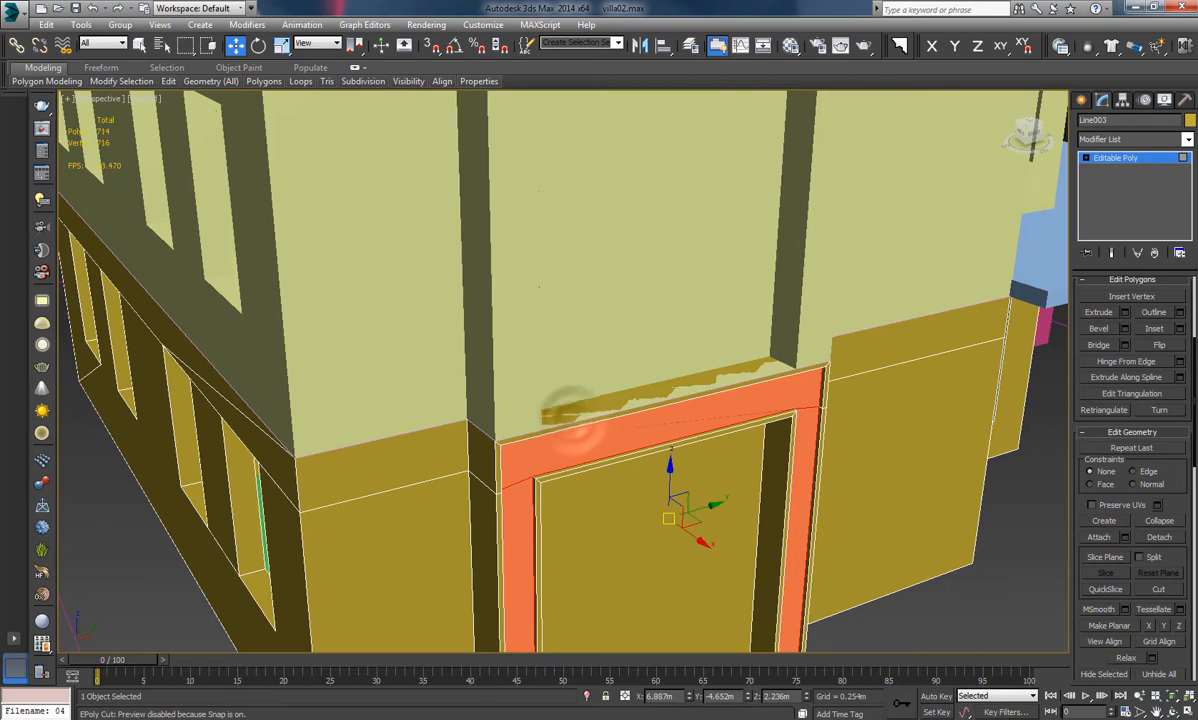
Detach the recessed frame faces as a separate object, then leave polygon editing and deselect the walls
click(1159, 537)
click(644, 371)
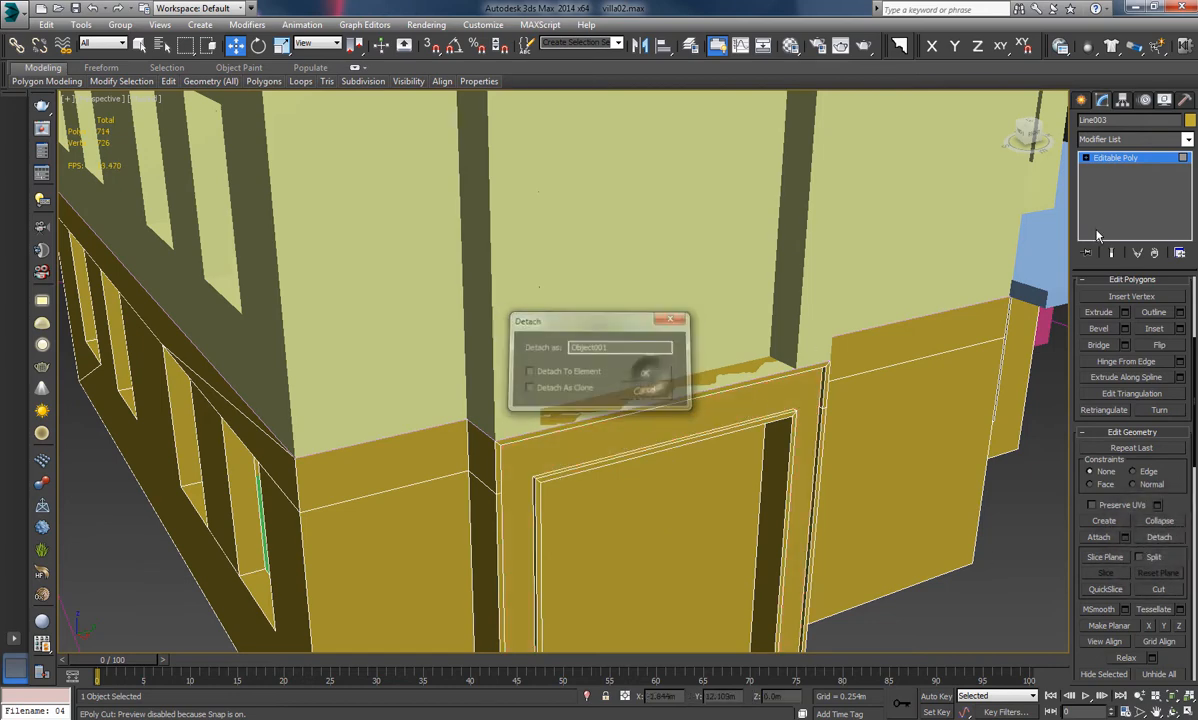
click(1140, 160)
click(1003, 577)
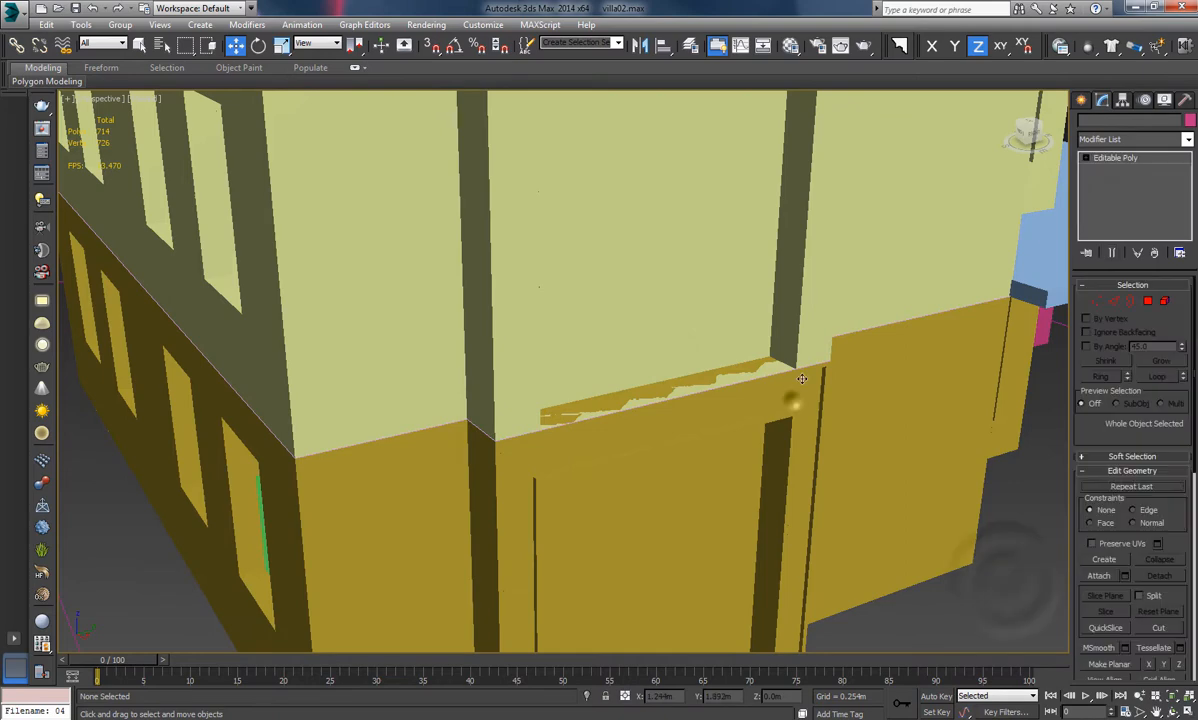
Change the detached frame panel's object colour to red and deselect it
click(802, 378)
click(1190, 120)
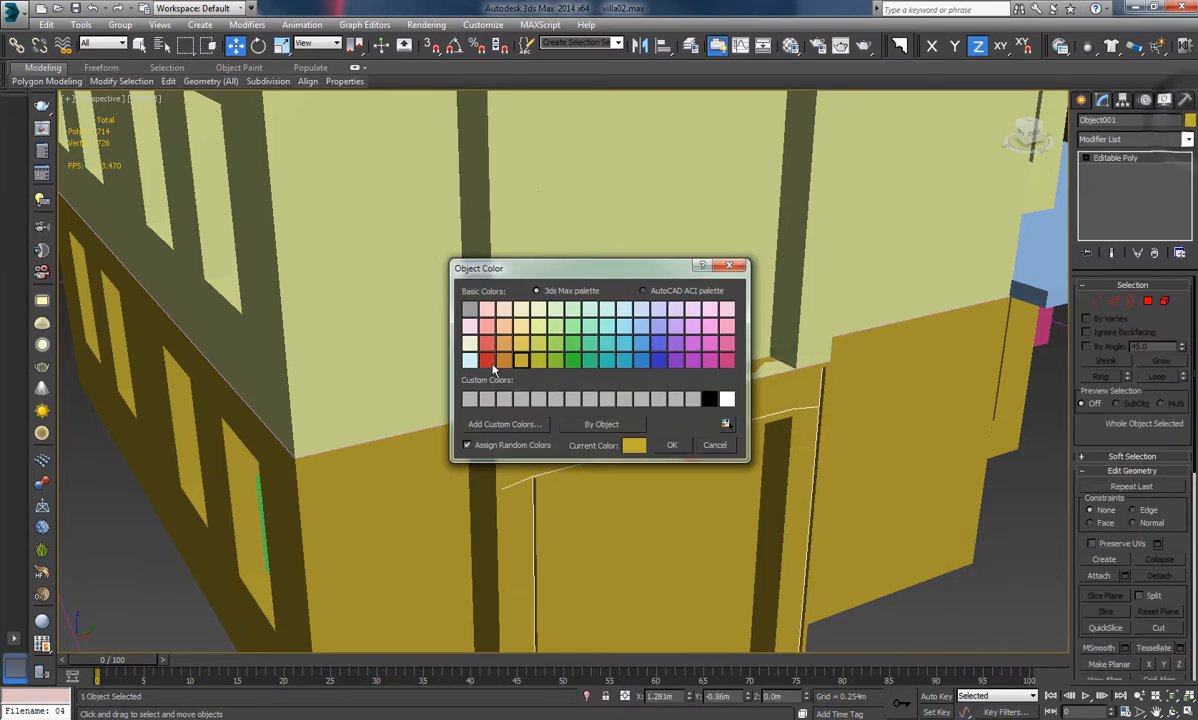
click(669, 445)
click(1029, 485)
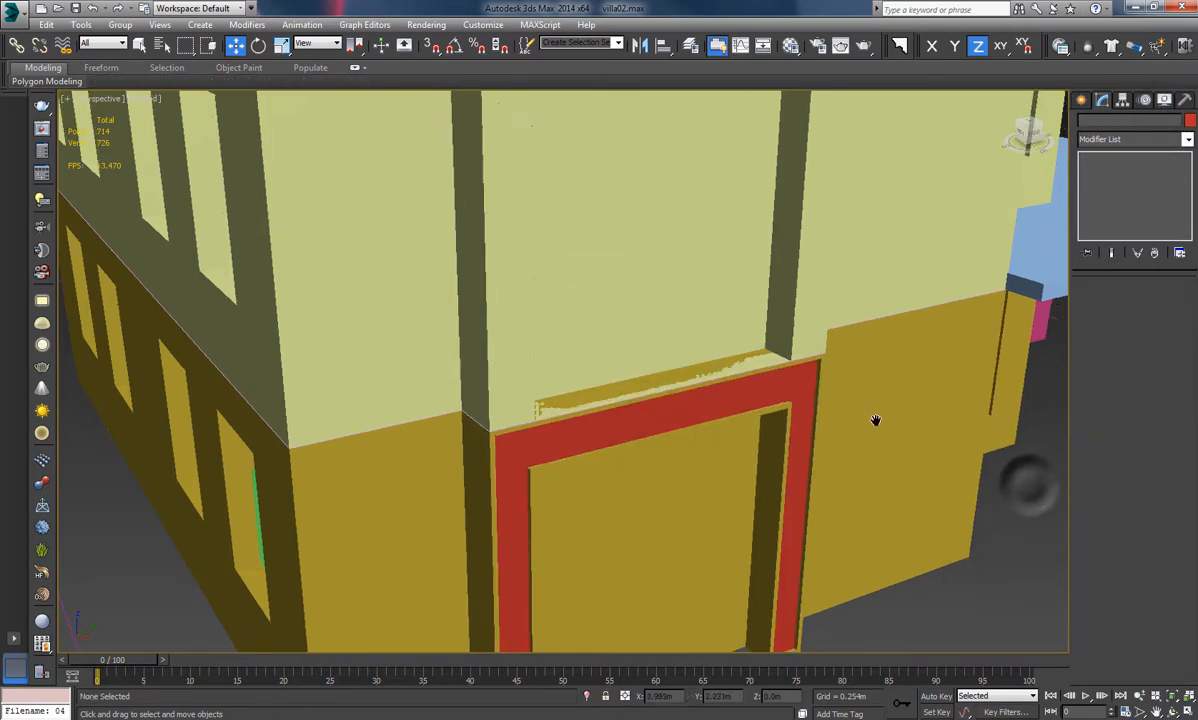
Select the upper storey frame's front polygons in its wall object: the header and the two posts
scroll(800, 401, down, 3)
alt+middle_drag(800, 401, 599, 468)
click(602, 414)
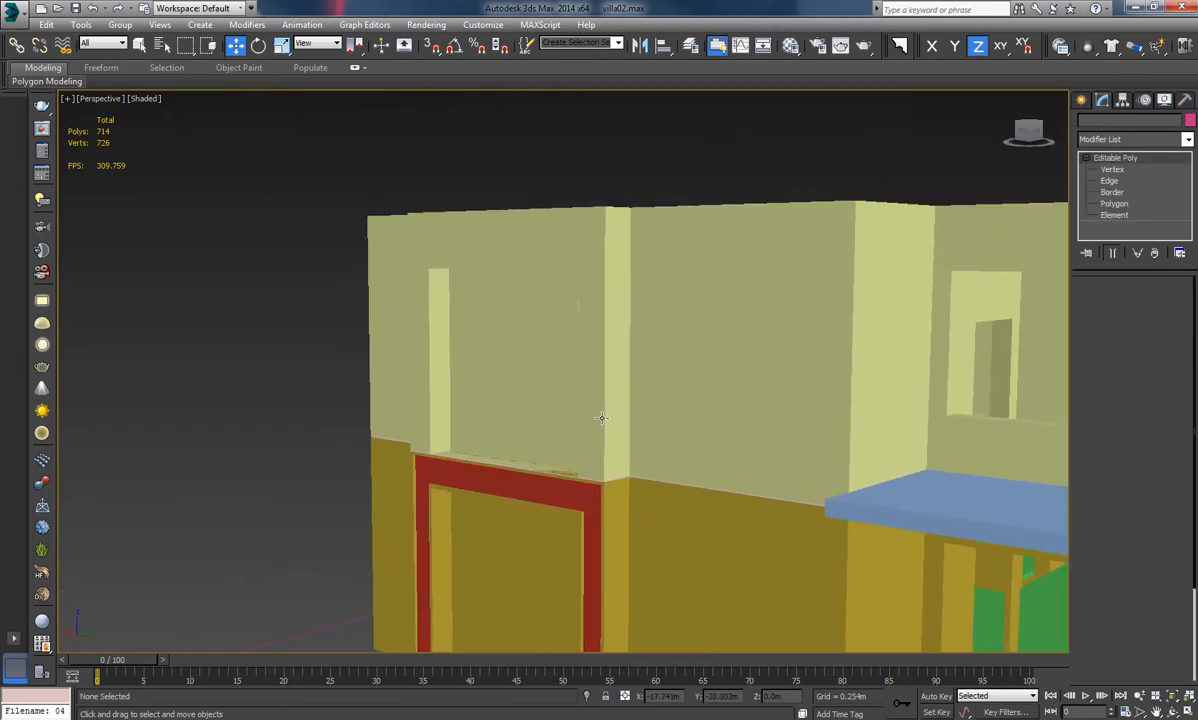
click(1147, 301)
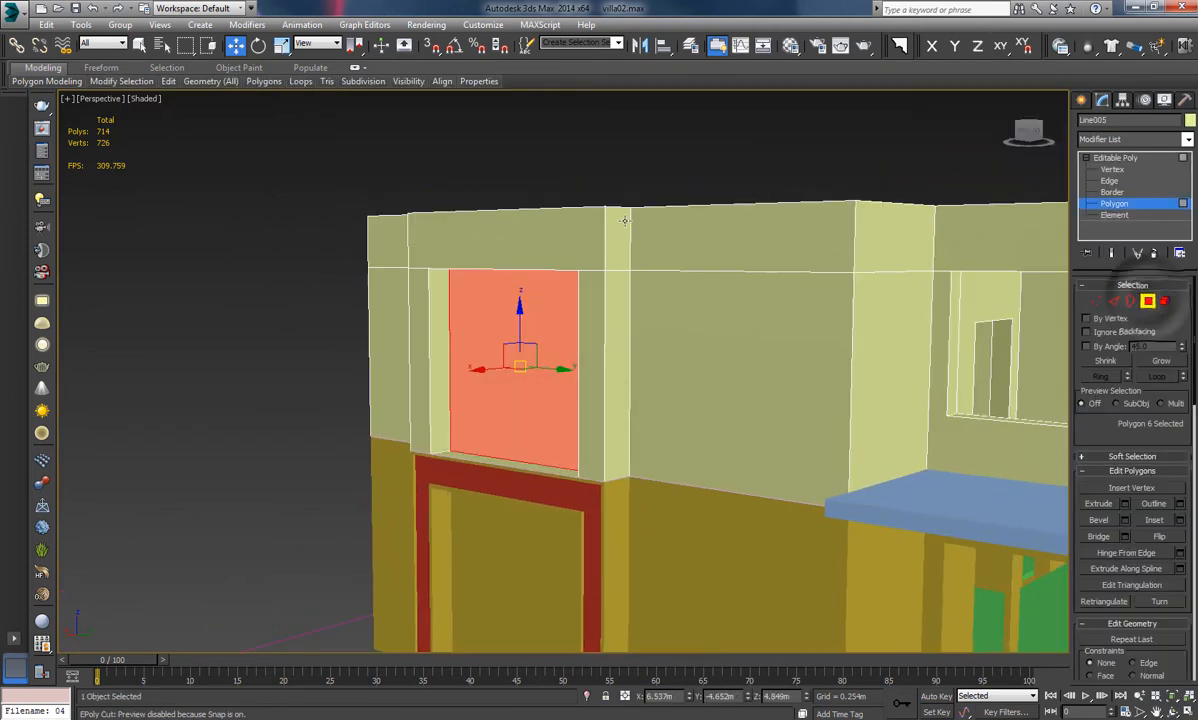
click(548, 240)
ctrl+click(588, 315)
ctrl+click(418, 332)
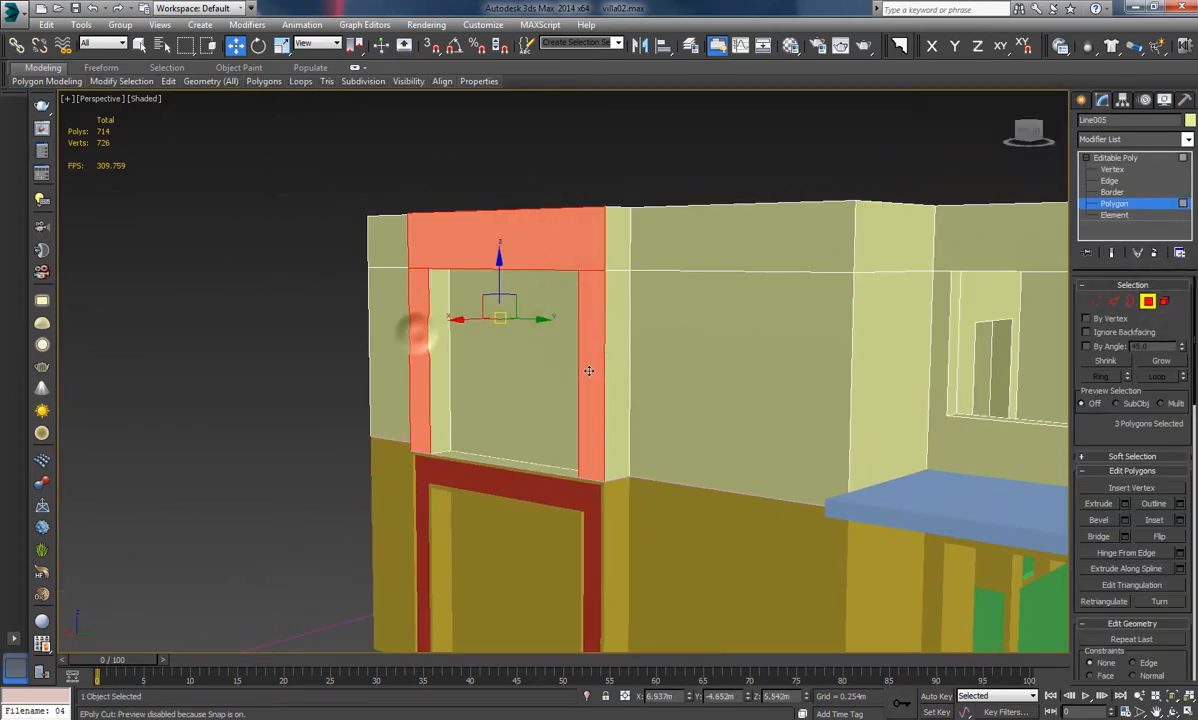
Inset the selected header and post polygons of the upper storey frame by 0.05 m
alt+middle_drag(418, 332, 657, 439)
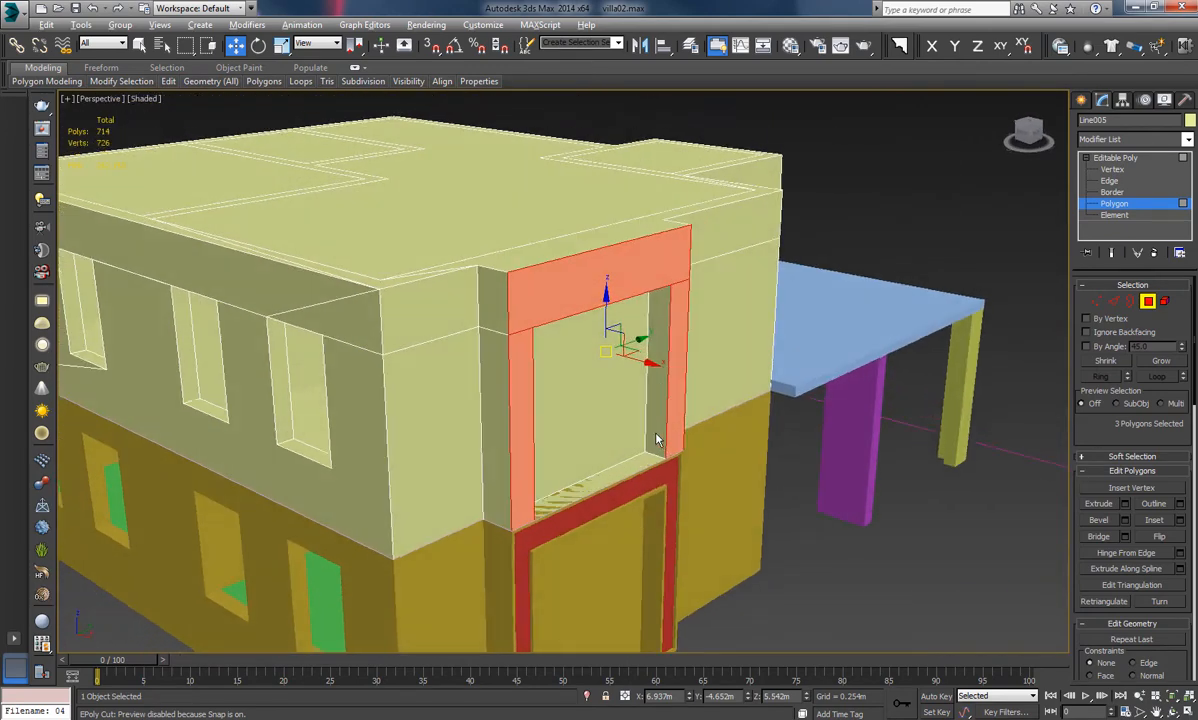
scroll(737, 404, up, 3)
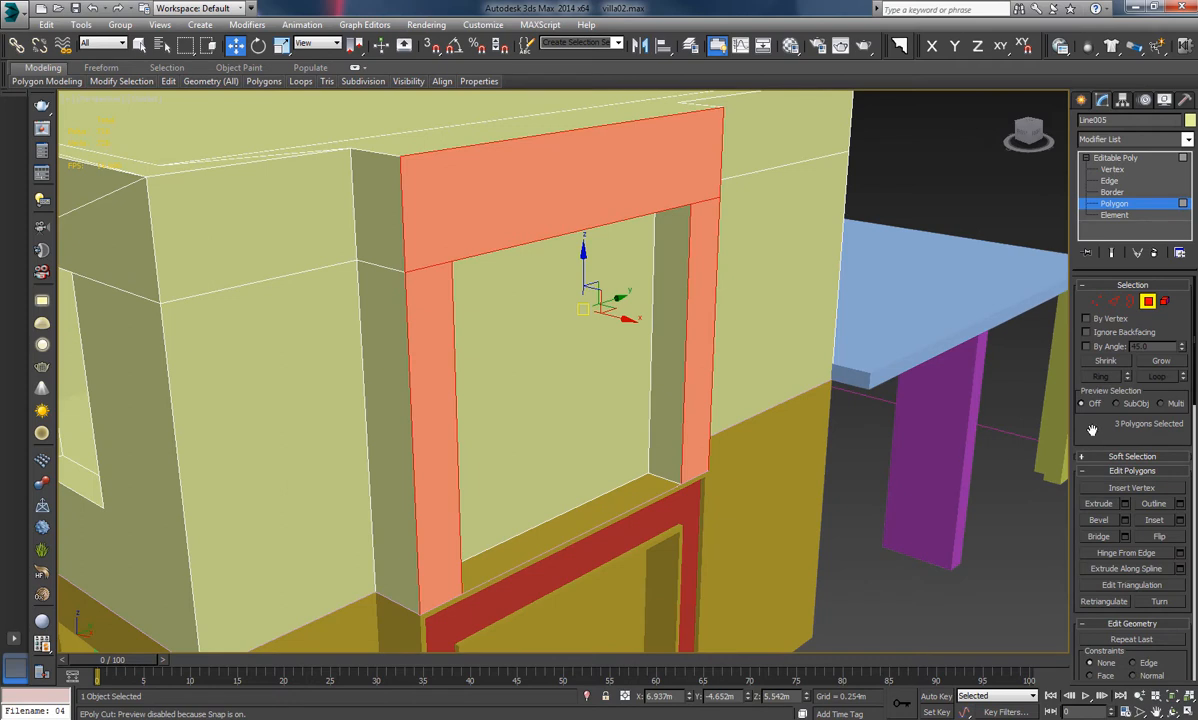
drag(1092, 429, 1098, 377)
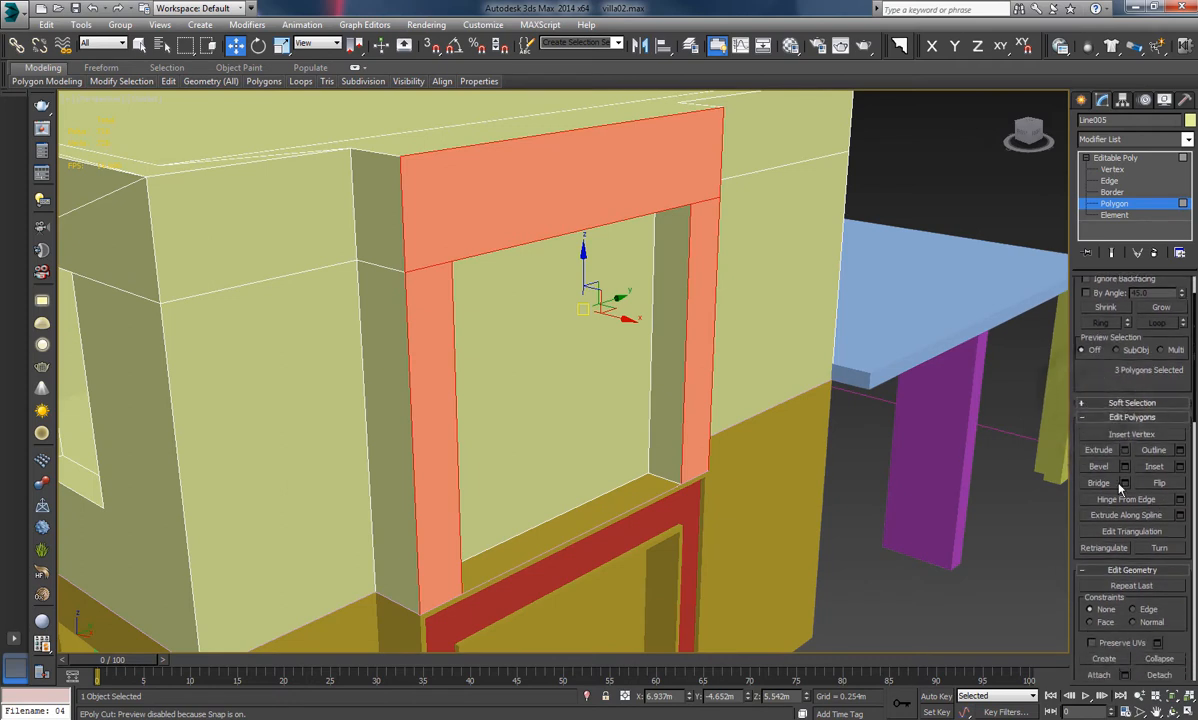
click(1180, 467)
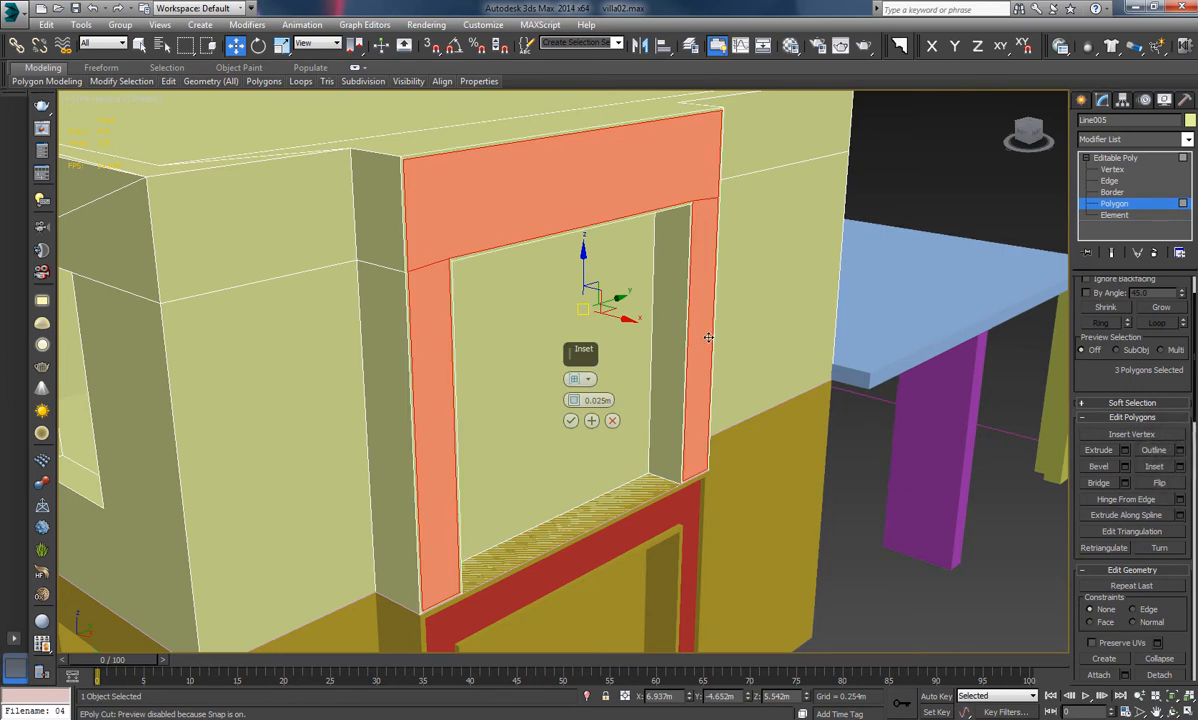
text(0)
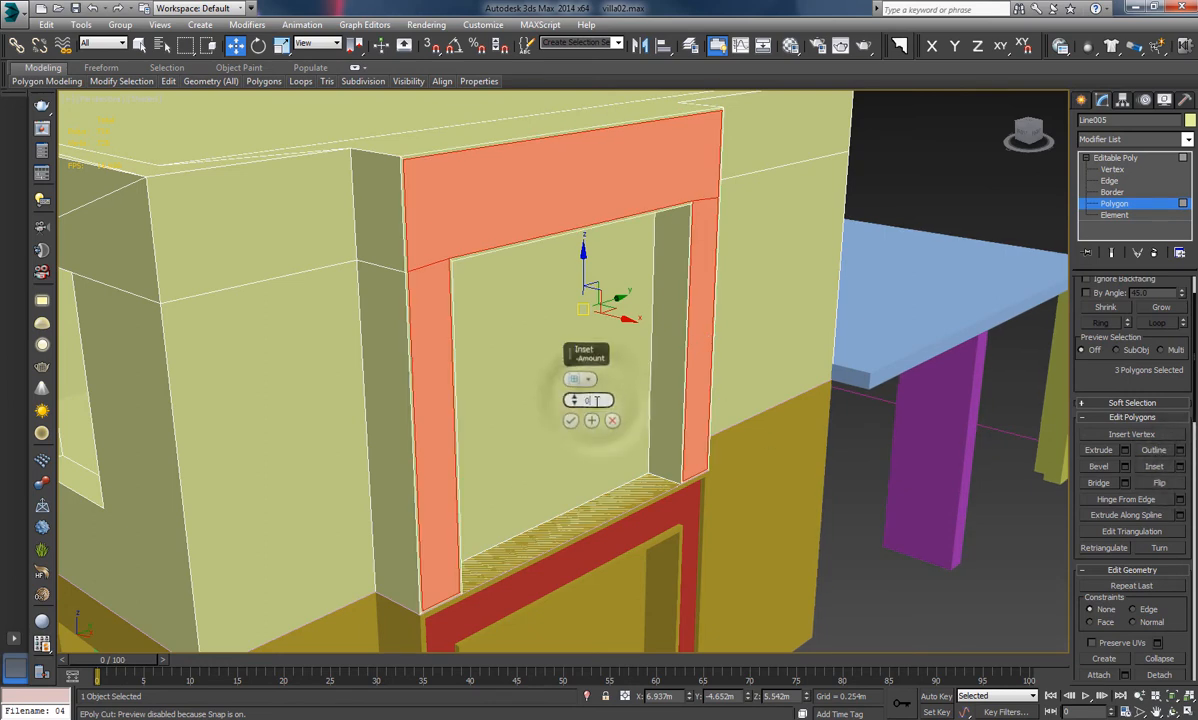
key(Return)
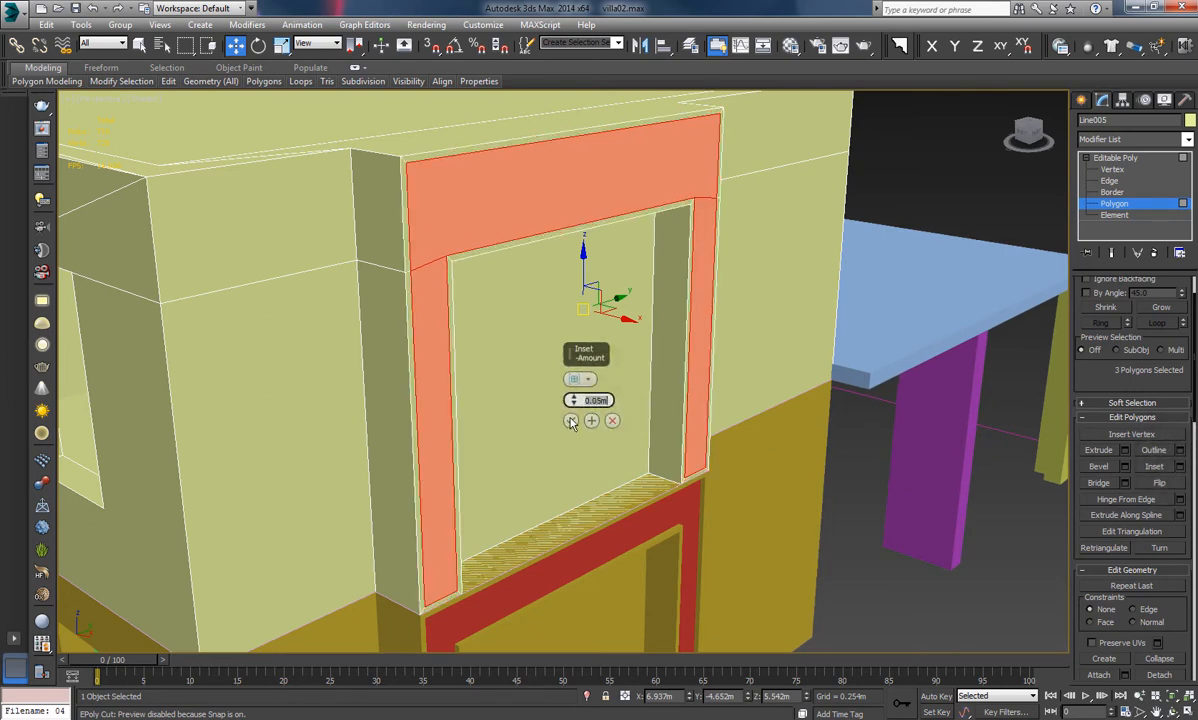
click(571, 421)
Extrude the inset upper frame polygons inward with a height of -0.05 m
click(1125, 450)
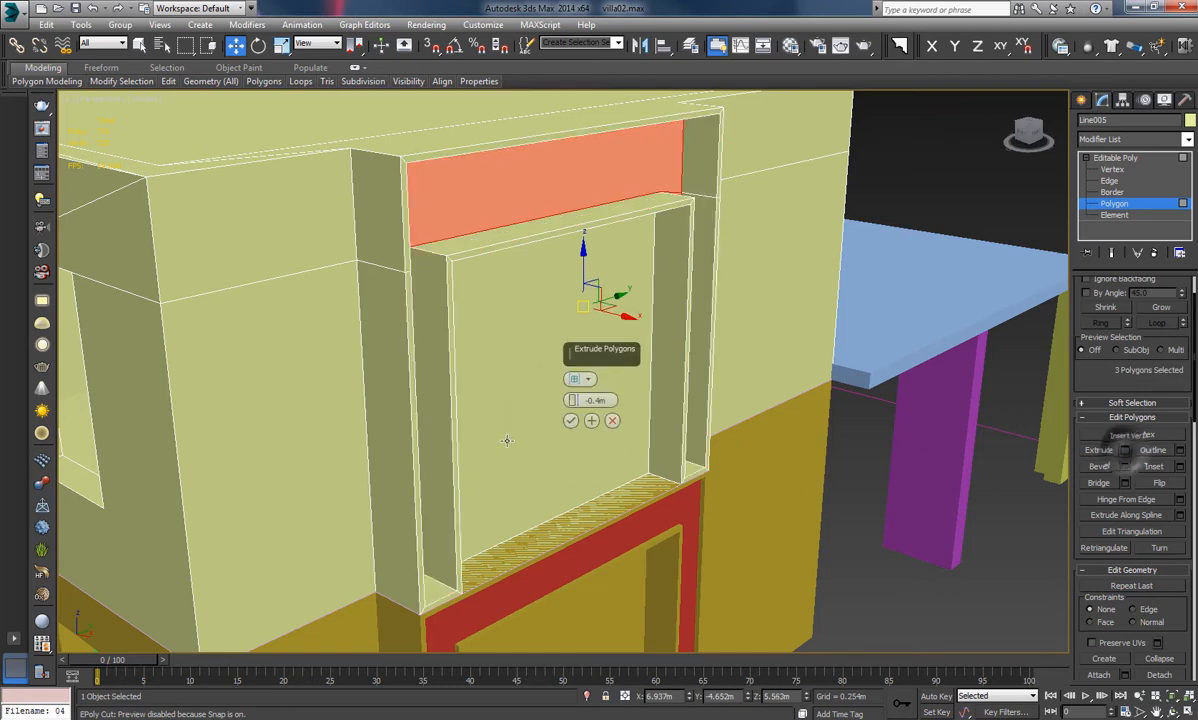
click(595, 398)
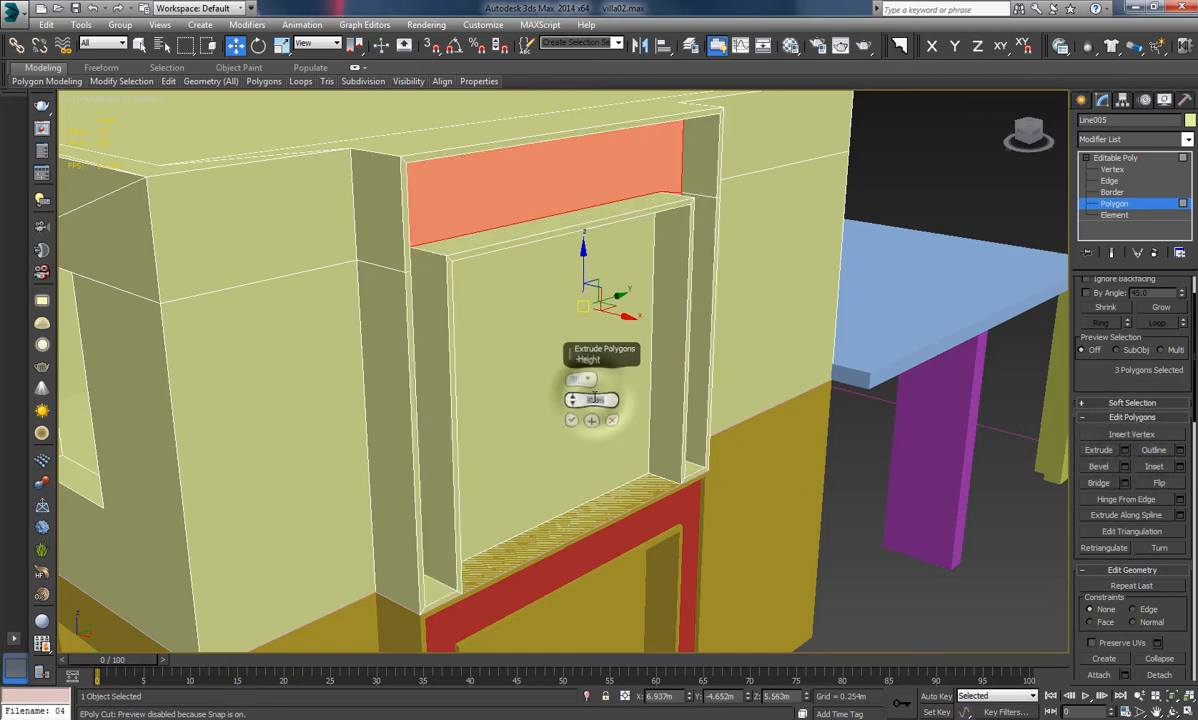
text(-0.05)
key(Return)
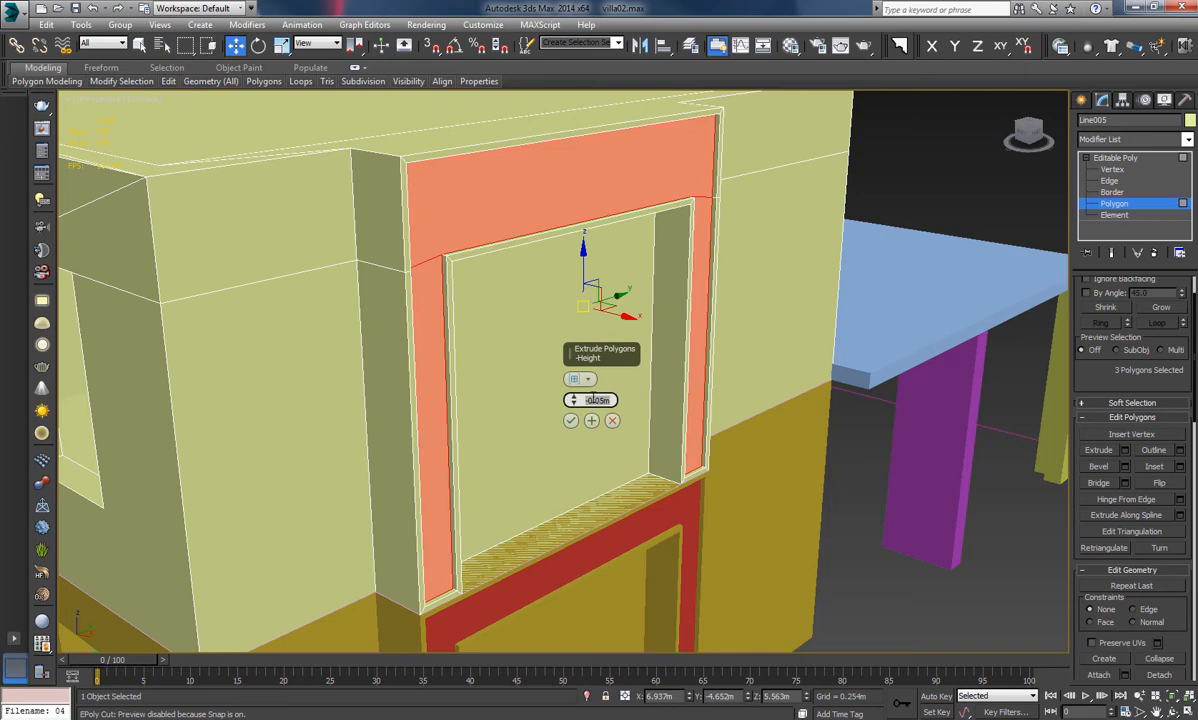
click(571, 421)
Detach the recessed upper frame faces as a separate object, leave polygon editing and deselect the upper walls
scroll(1125, 425, up, 2)
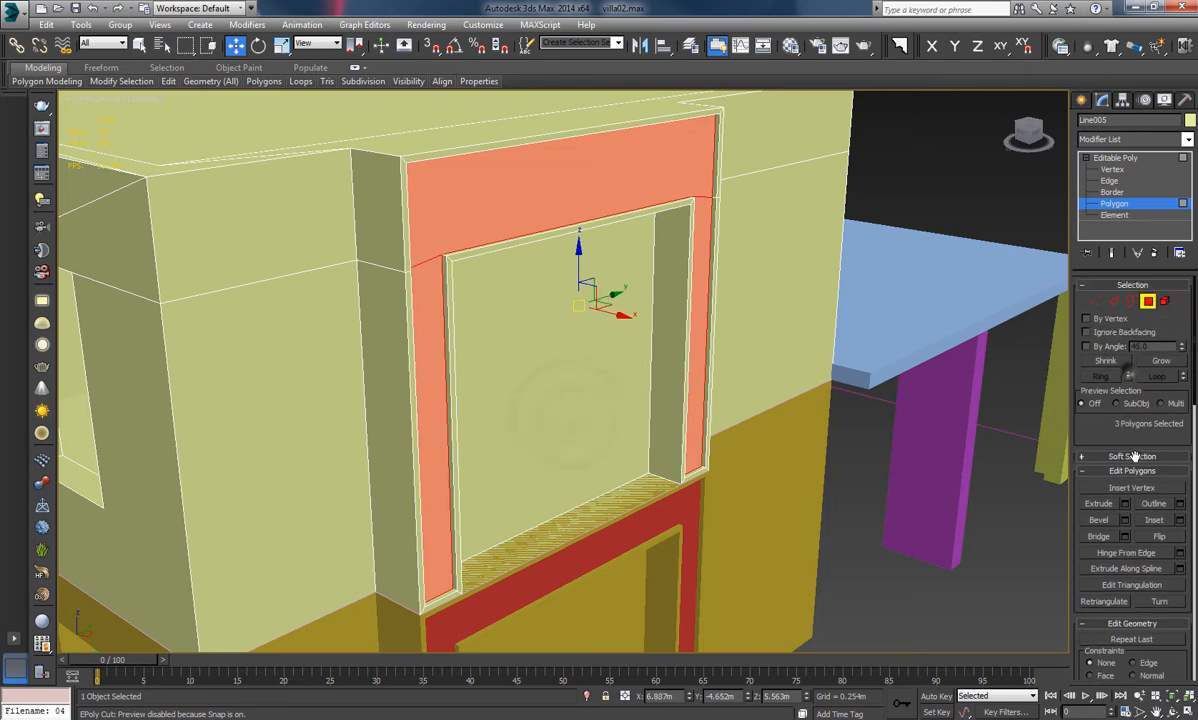
scroll(1125, 425, down, 3)
scroll(1125, 425, down, 2)
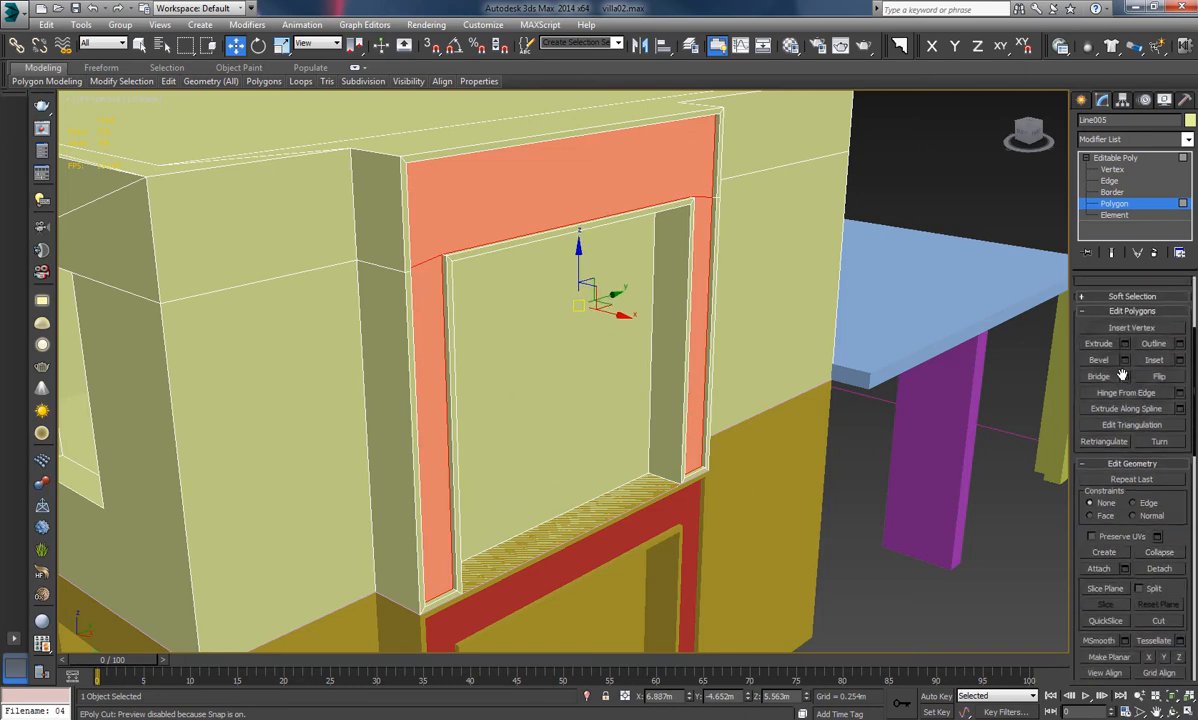
click(1159, 571)
click(650, 372)
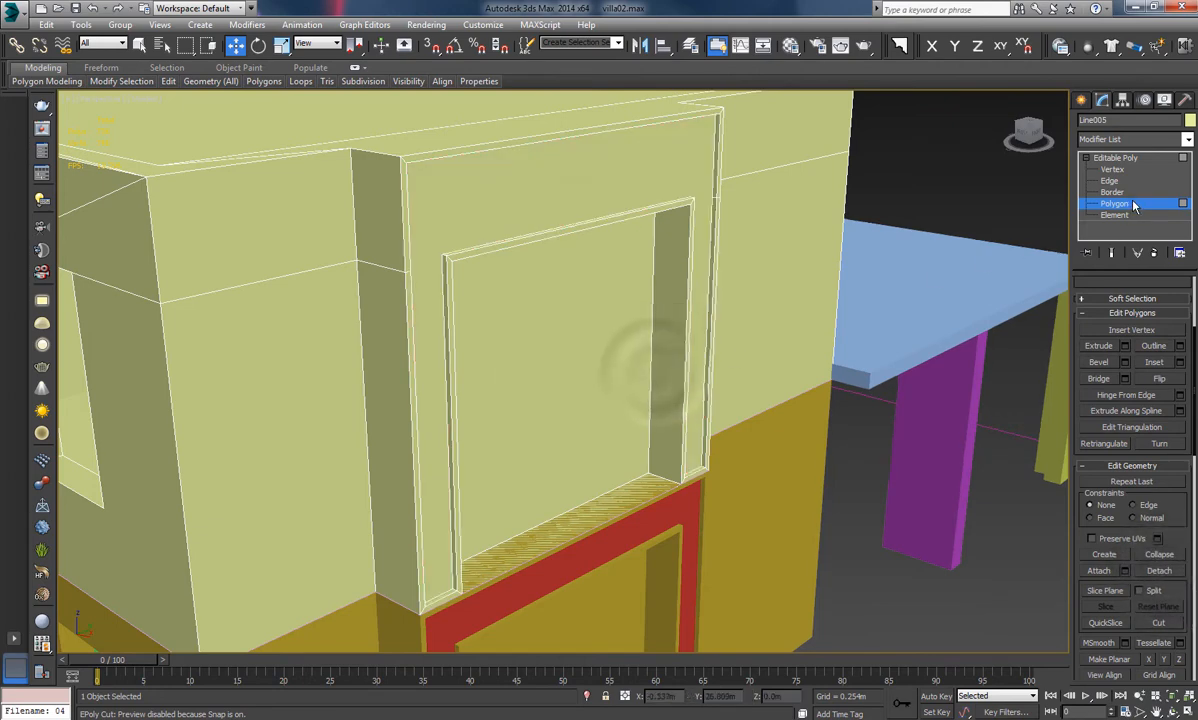
click(1133, 204)
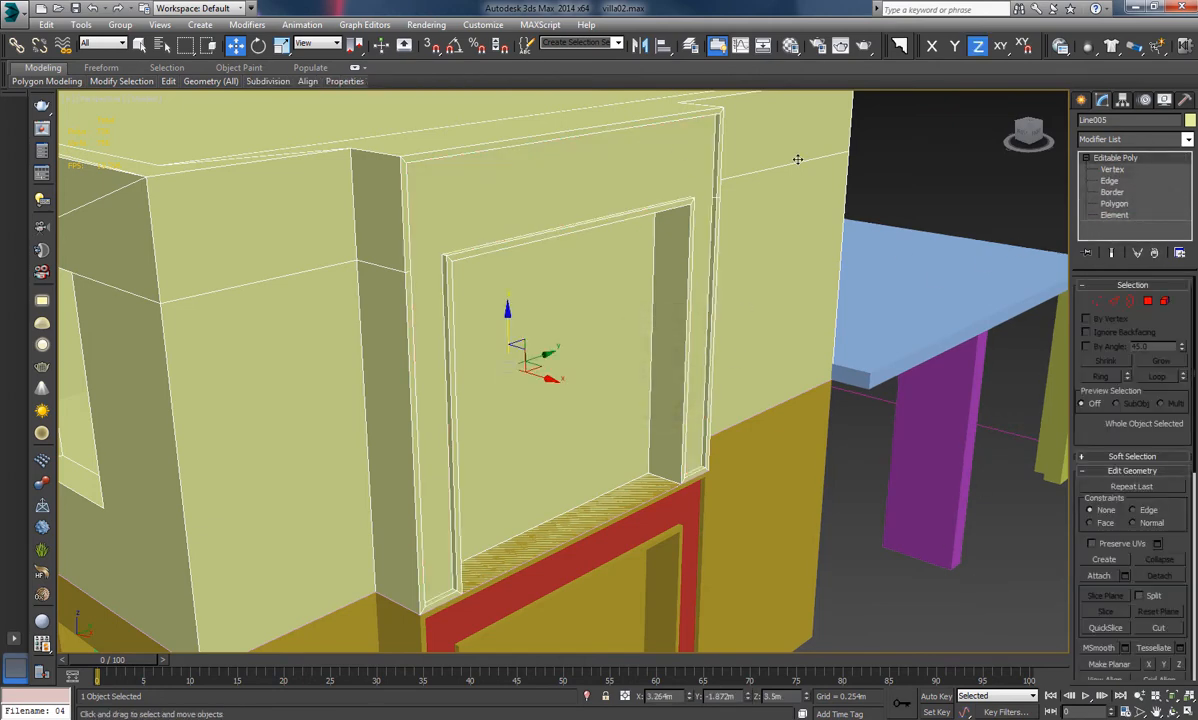
click(1038, 502)
Change the detached upper frame panel's object colour to red and deselect it
click(580, 170)
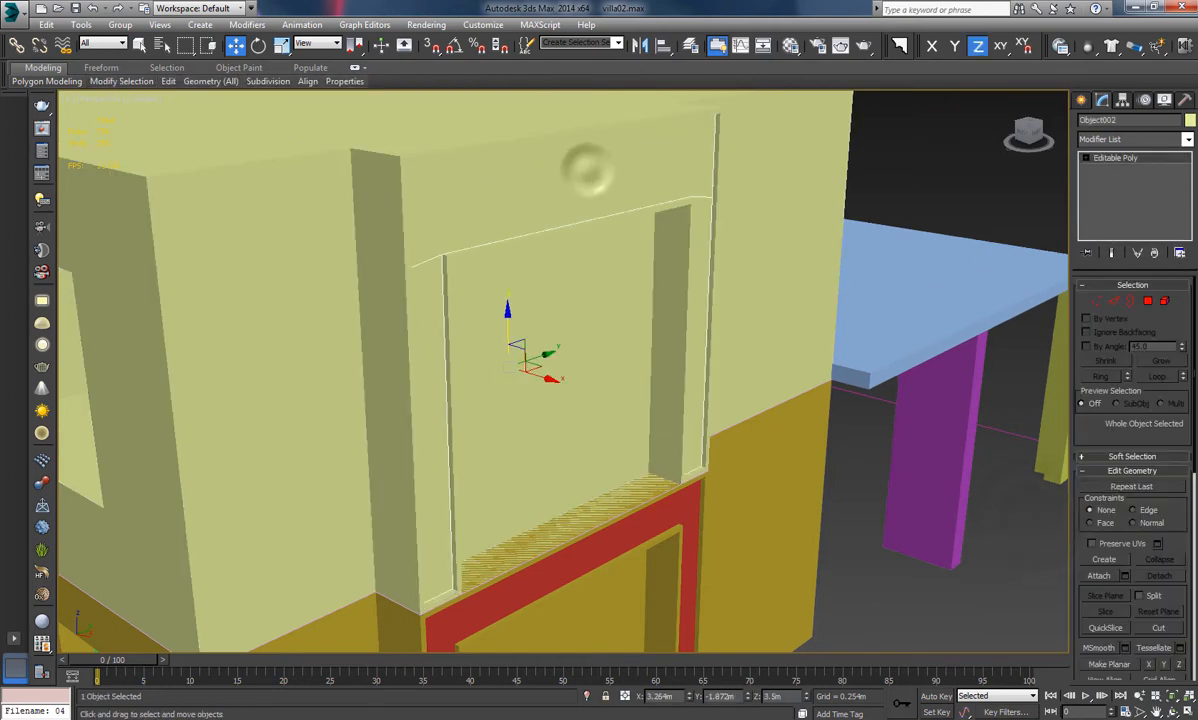
click(1190, 120)
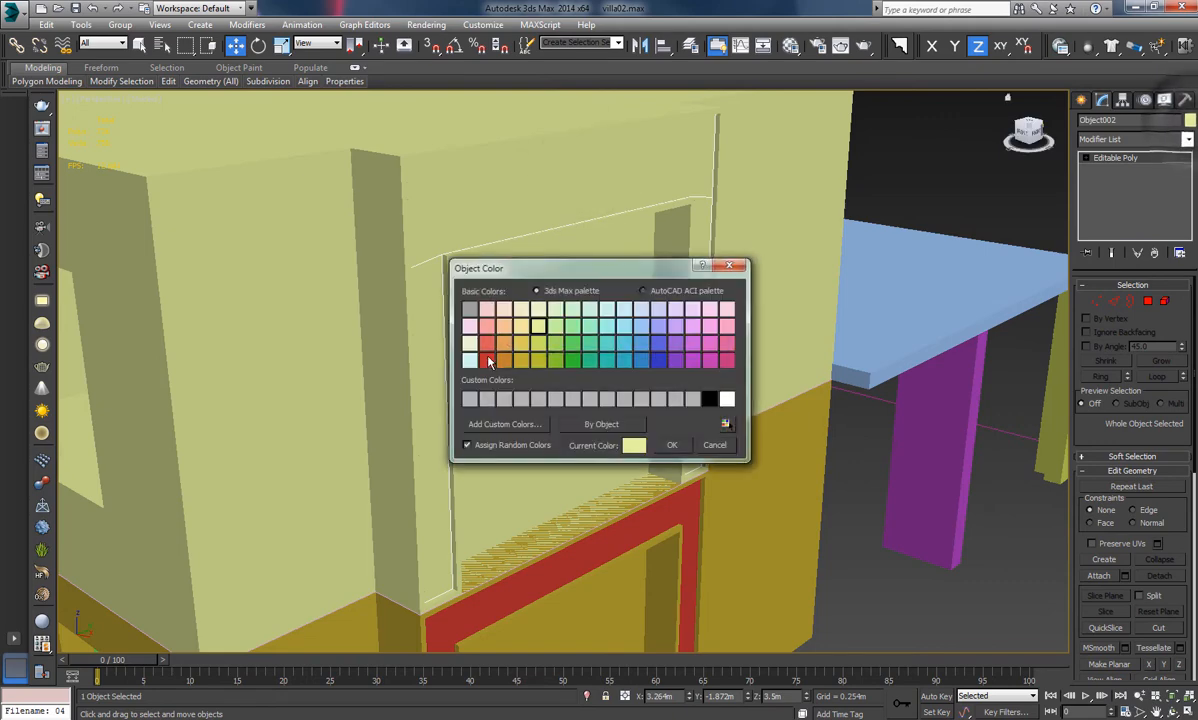
click(667, 450)
click(896, 624)
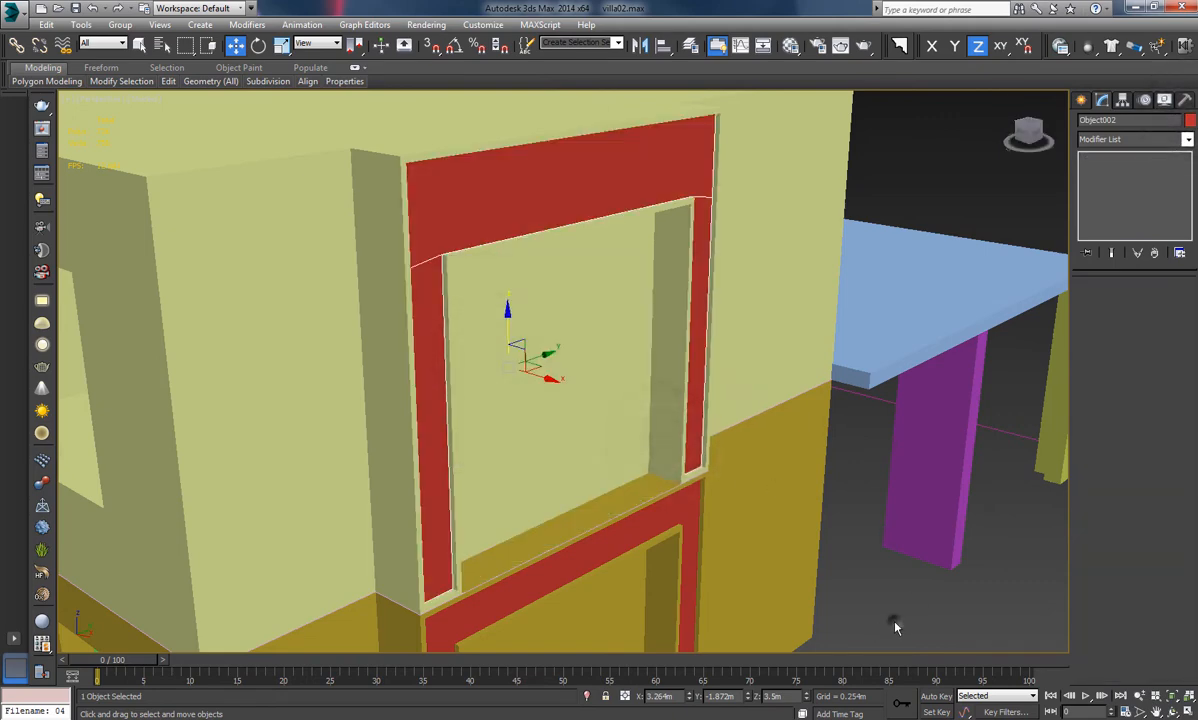
Examine the villa's facade with both red frame panels from several angles and distances
scroll(696, 366, down, 5)
mouse_move(711, 354)
alt+middle_down()
mouse_move(559, 396)
mouse_move(594, 412)
mouse_move(695, 394)
mouse_move(743, 367)
mouse_move(620, 375)
mouse_move(676, 374)
mouse_move(651, 373)
mouse_move(714, 390)
mouse_move(705, 373)
mouse_move(615, 372)
mouse_move(727, 372)
alt+middle_up()
scroll(558, 397, up, 4)
scroll(594, 412, down, 4)
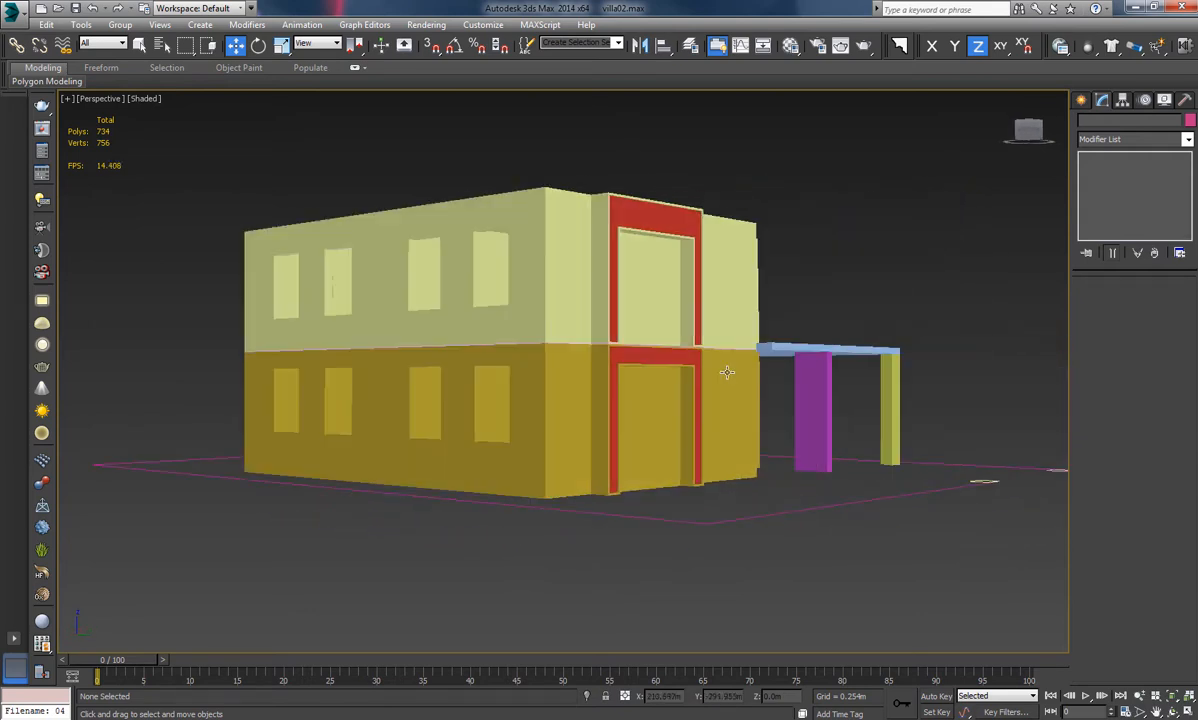
alt+middle_drag(652, 350, 618, 378)
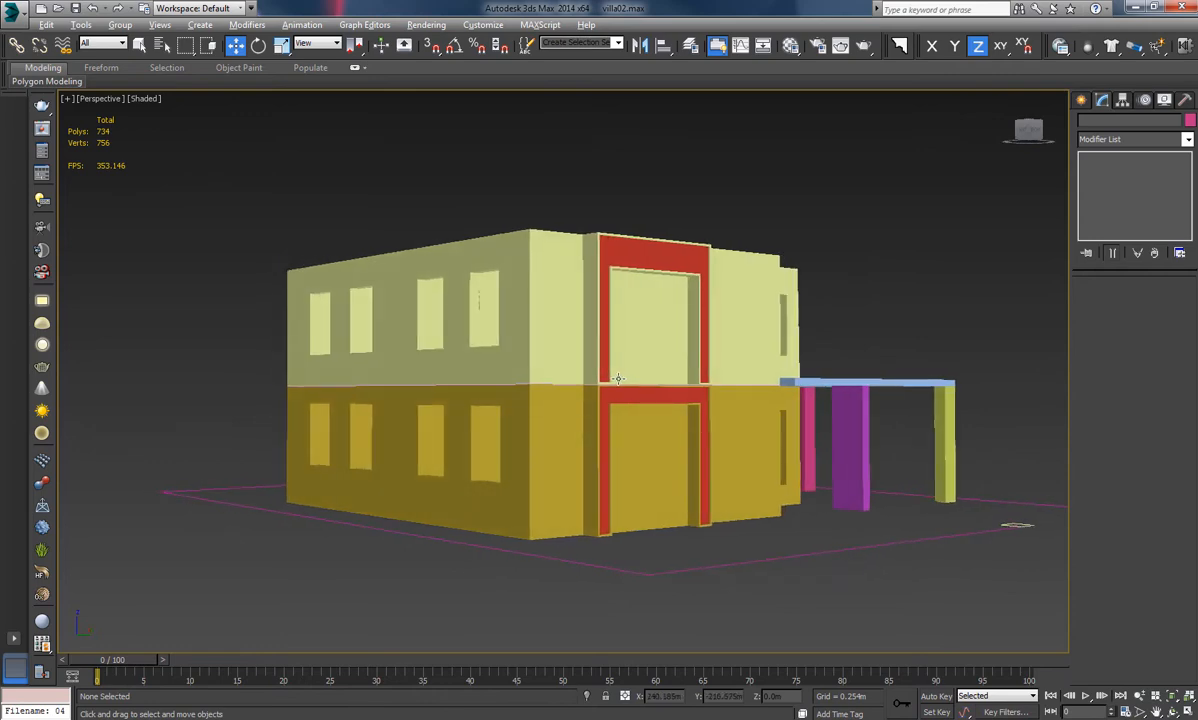
alt+middle_drag(817, 479, 676, 474)
scroll(631, 469, down, 5)
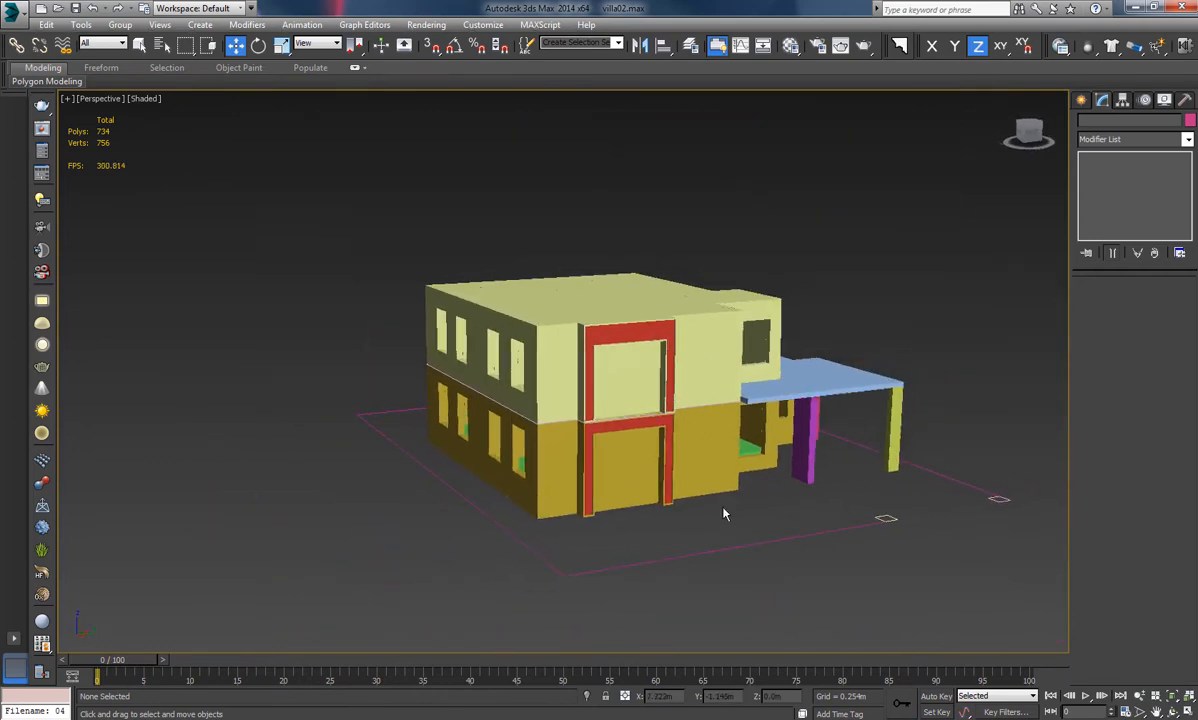
Unhide the floor plan image planes and isolate the ground floor plan plane
right_click(733, 519)
click(784, 456)
alt+middle_drag(784, 456, 811, 549)
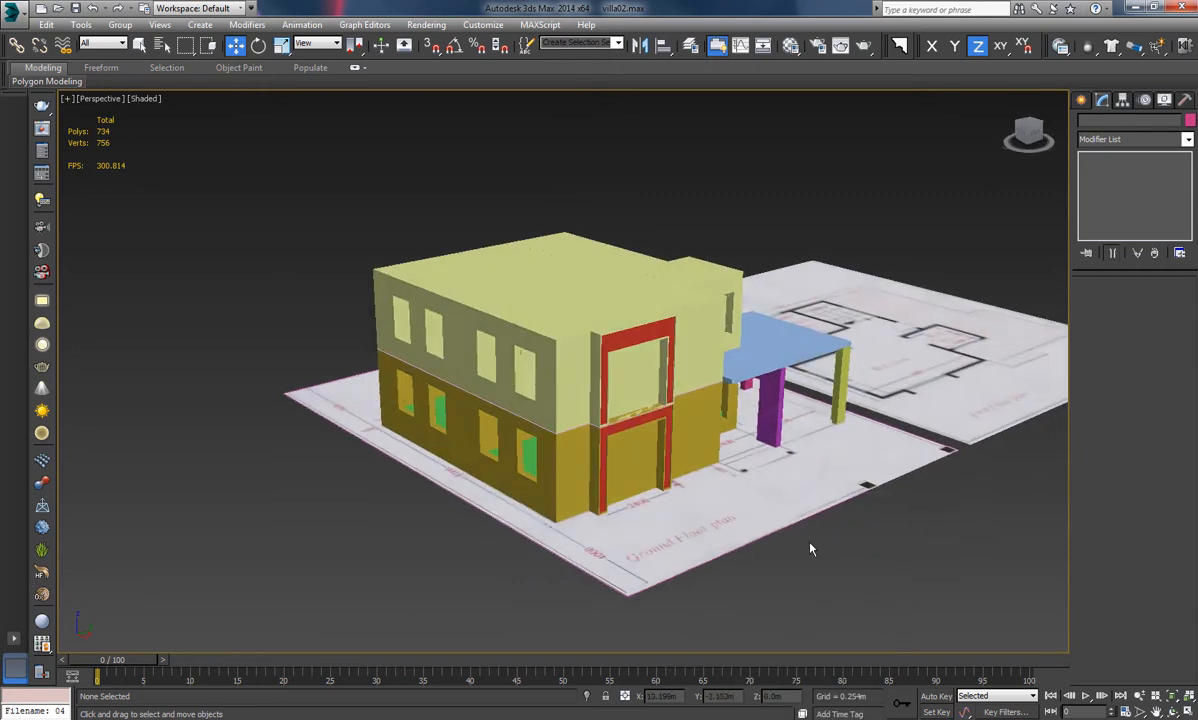
click(700, 512)
click(588, 694)
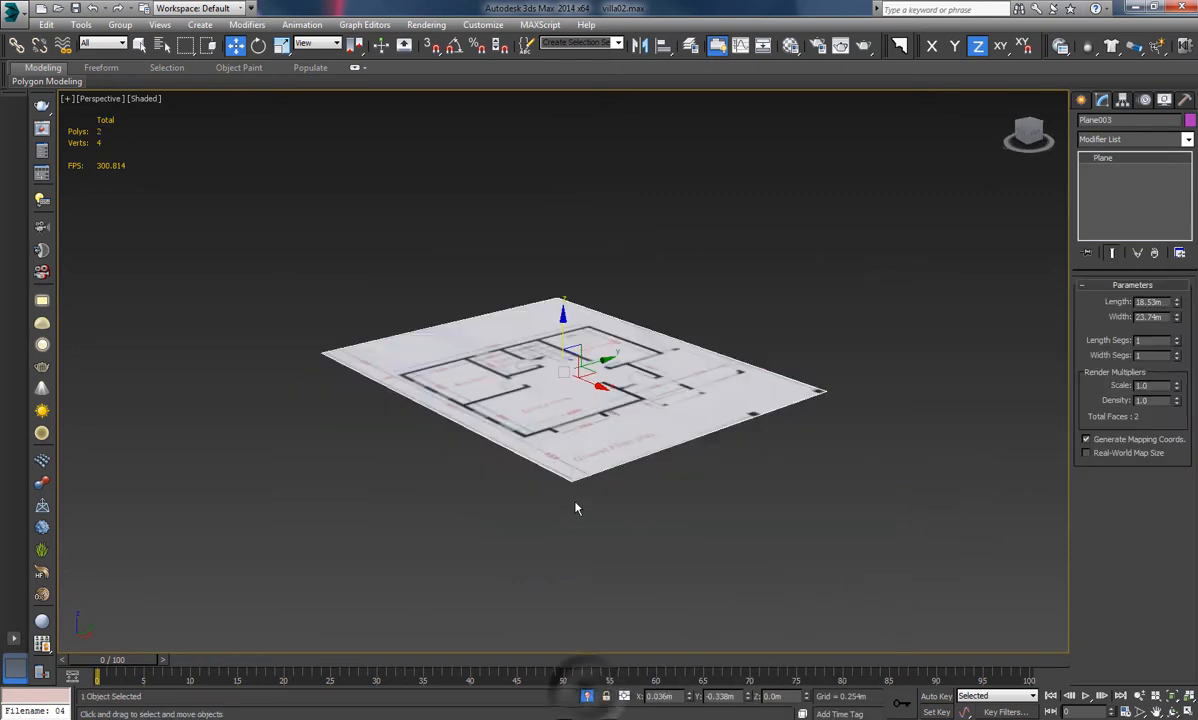
Draw a rectangle spline about 1.94 m wide in the top view, spanning the living room's 2400 window opening between the projecting posts
key(t)
scroll(535, 428, down, 8)
middle_drag(678, 474, 607, 425)
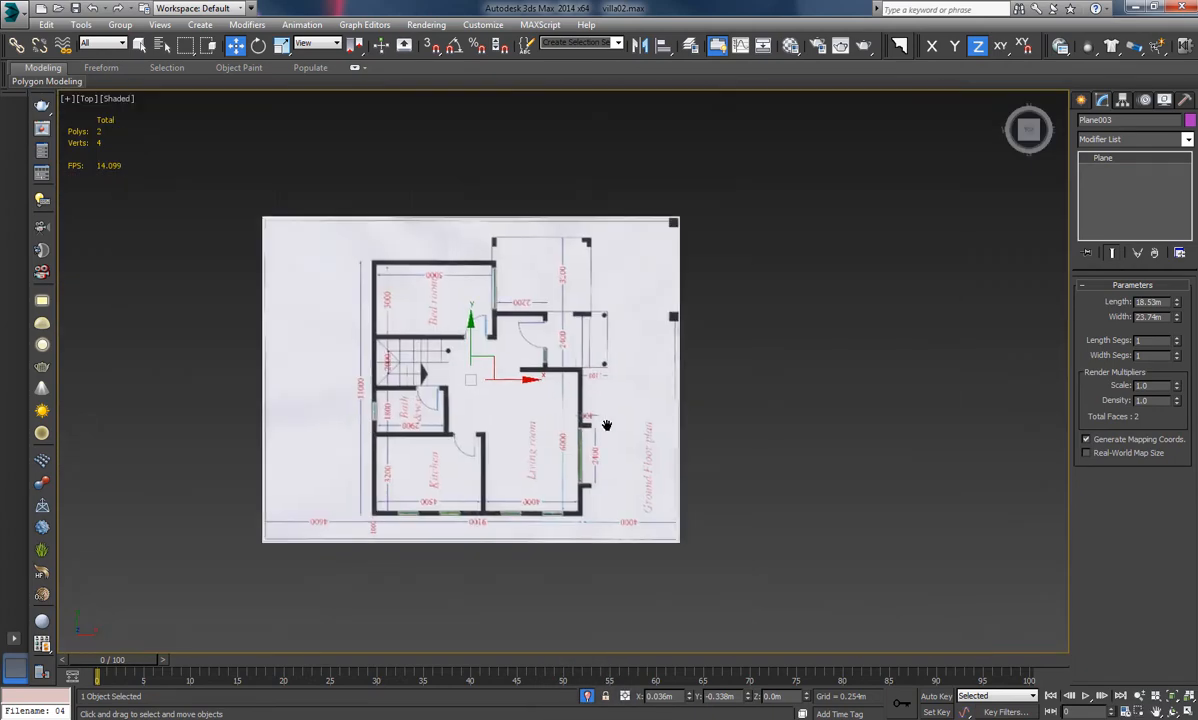
scroll(604, 422, up, 3)
click(1082, 101)
click(1134, 142)
click(1120, 184)
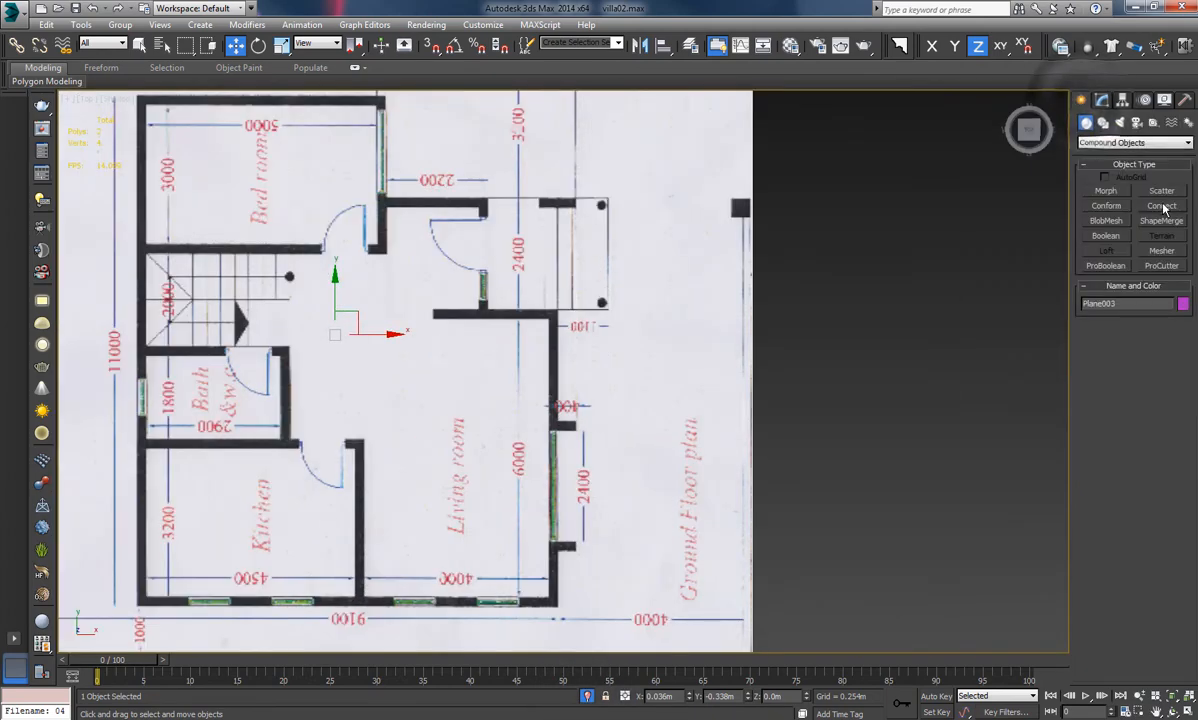
click(1103, 122)
click(1162, 202)
scroll(683, 343, up, 5)
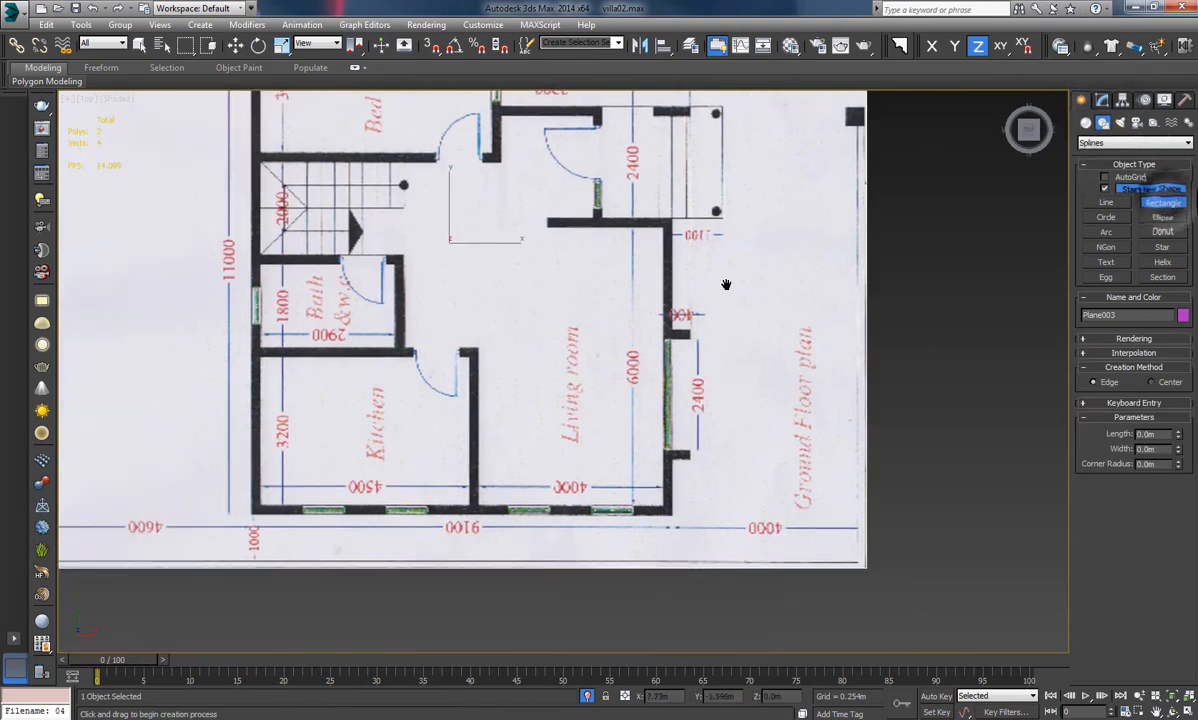
scroll(683, 343, up, 2)
middle_drag(683, 343, 660, 306)
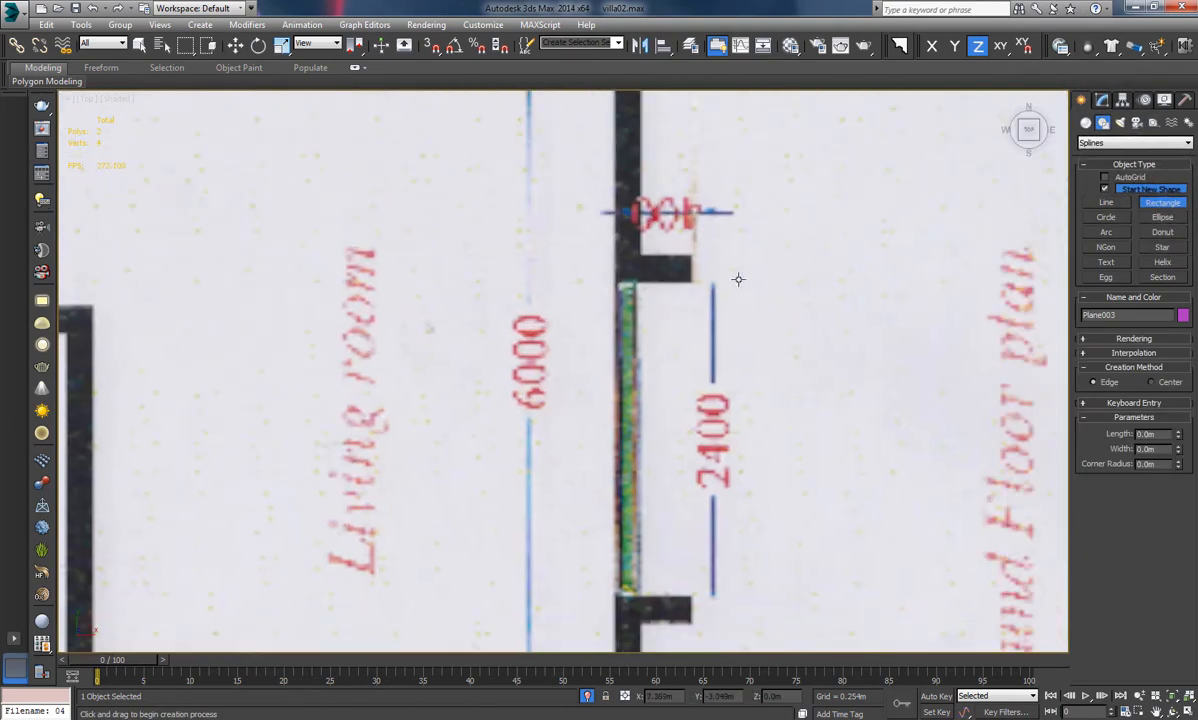
mouse_move(592, 367)
mouse_down()
mouse_move(537, 604)
mouse_move(546, 598)
mouse_up()
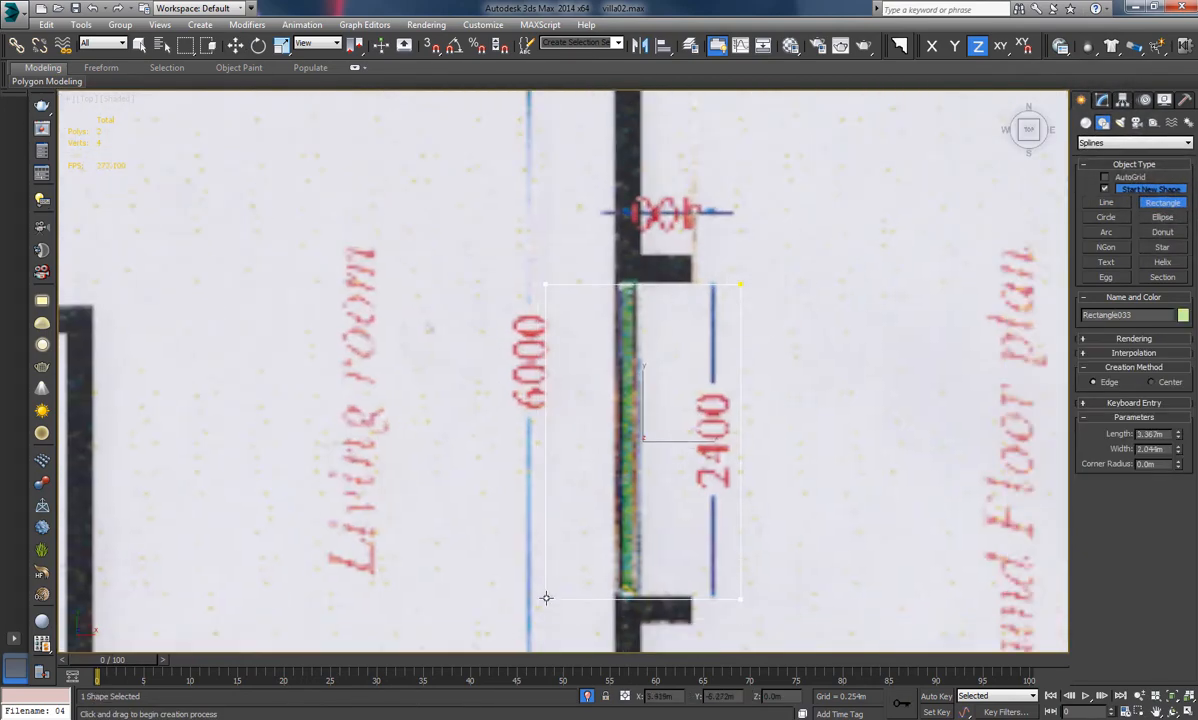
Set the rectangle's length to 3 m and nudge it slightly along Y within the window opening
click(236, 46)
click(1101, 100)
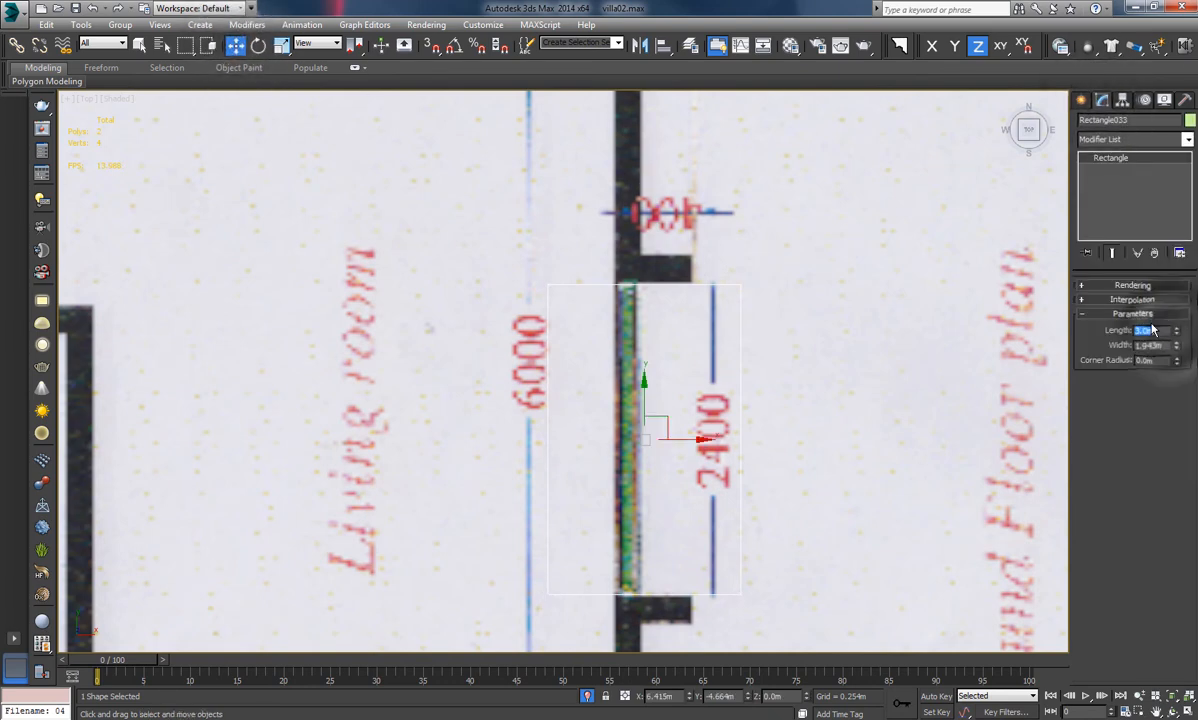
text(3)
key(Return)
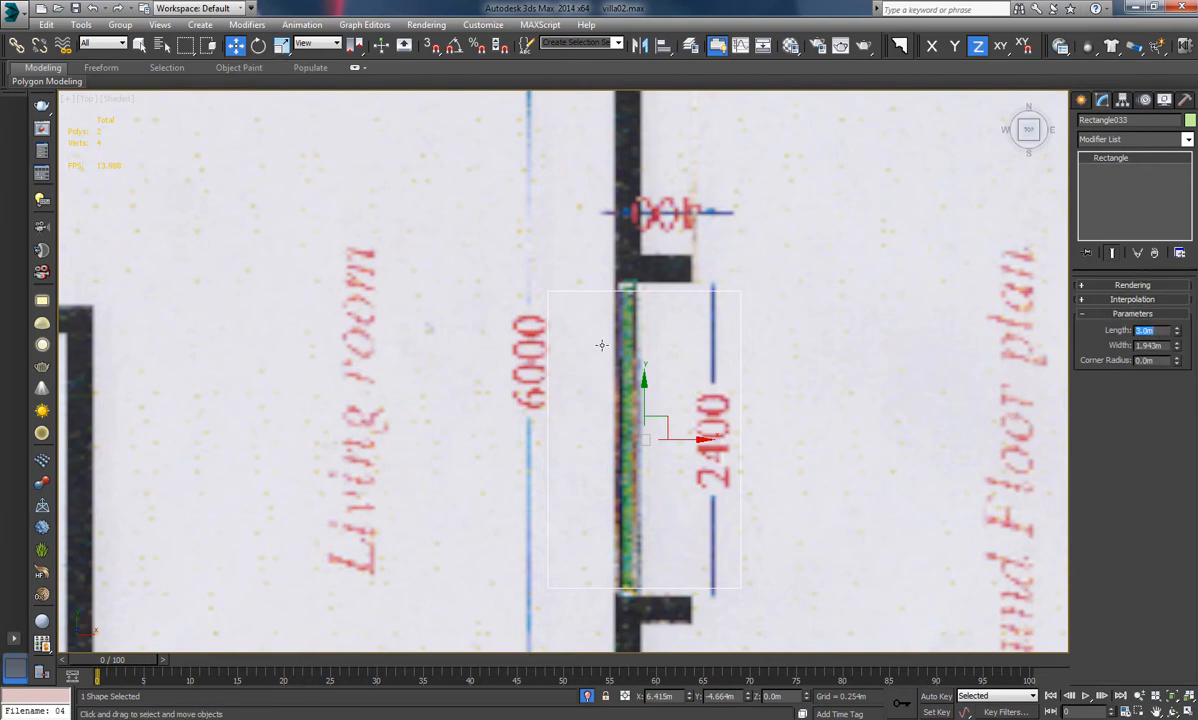
drag(645, 388, 644, 385)
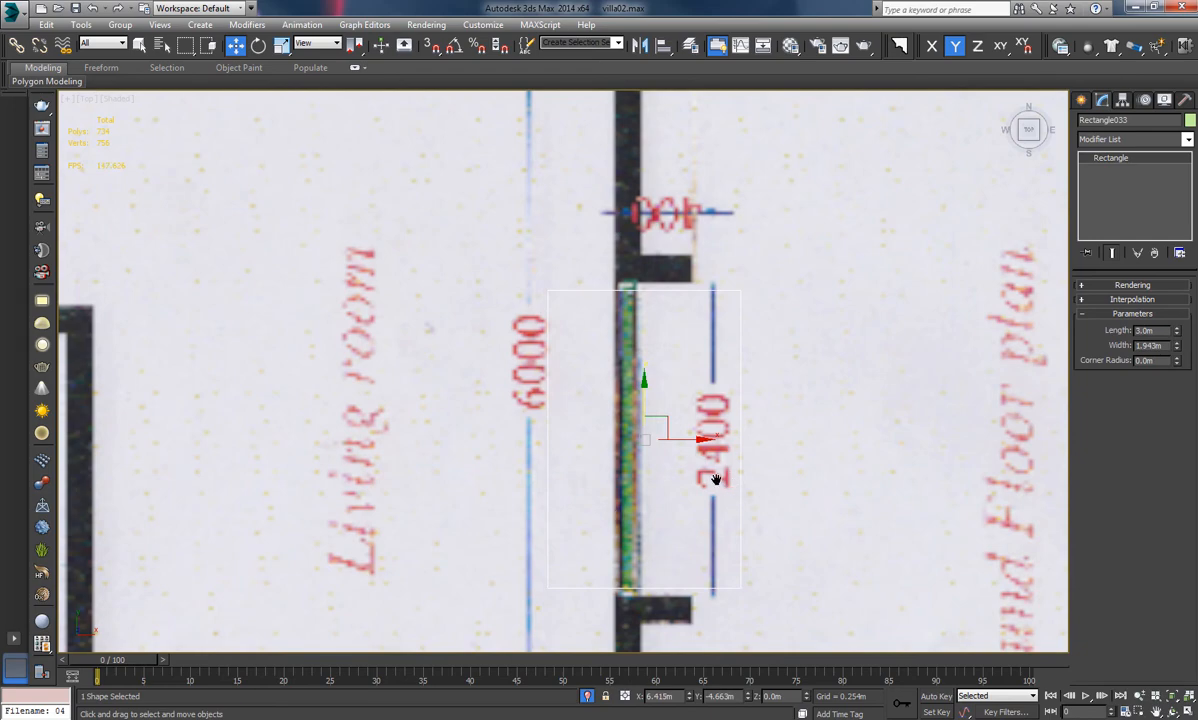
Apply an Extrude modifier to the rectangle with an amount of 1.8 m
middle_drag(716, 480, 666, 360)
key(p)
scroll(711, 474, down, 4)
click(1187, 141)
key(e)
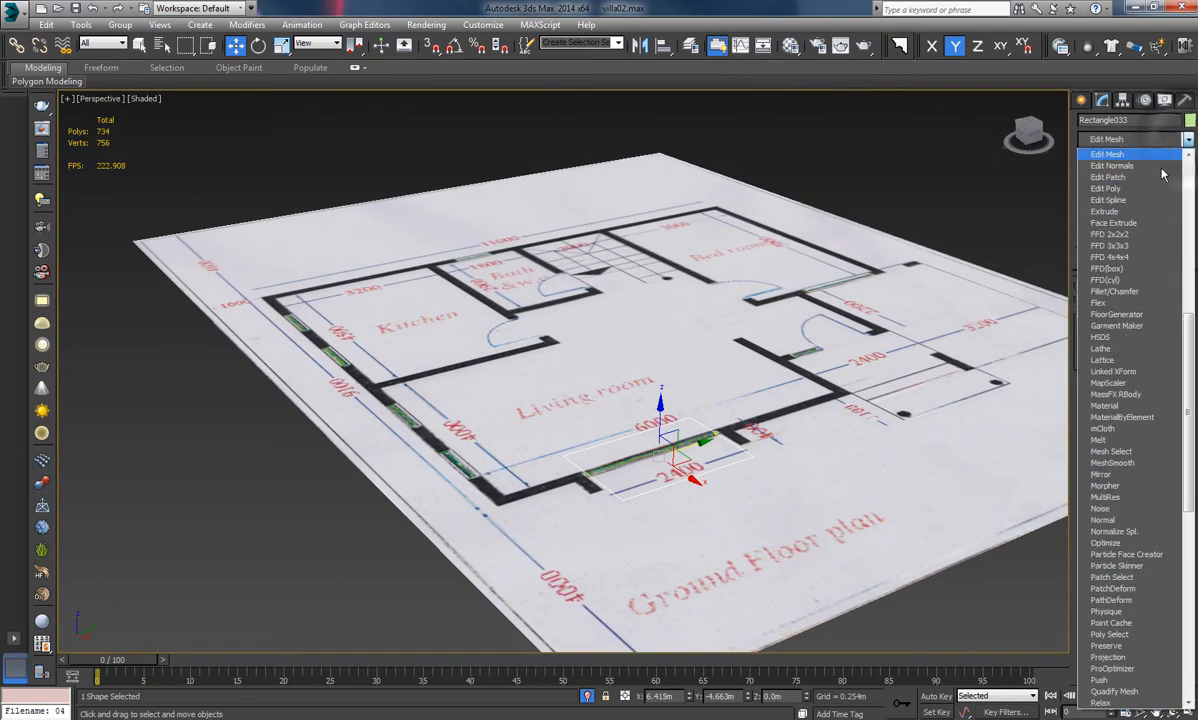
click(1124, 214)
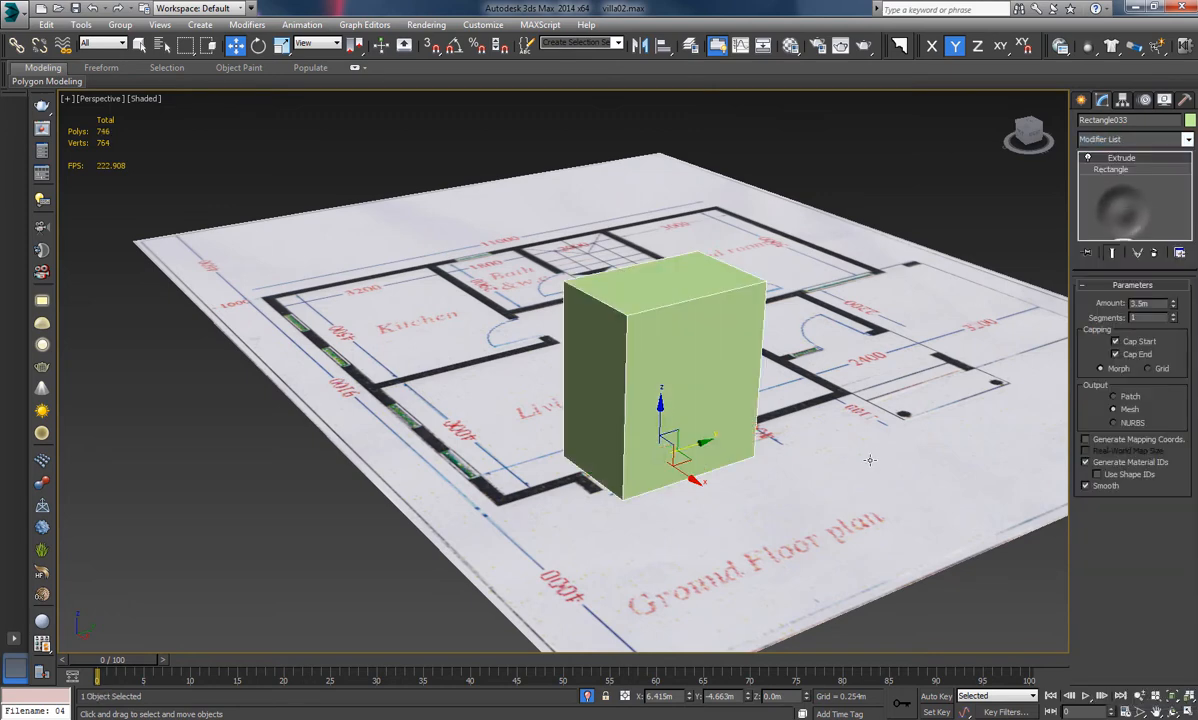
alt+middle_drag(869, 460, 935, 420)
text(1)
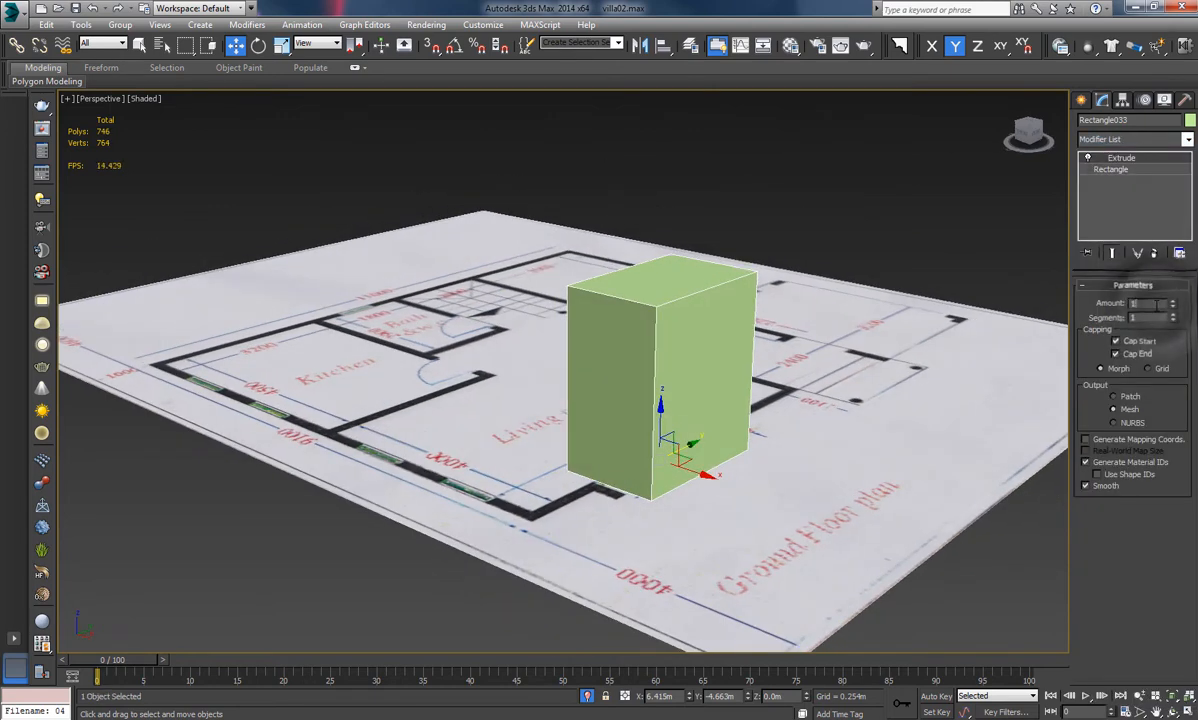
key(Return)
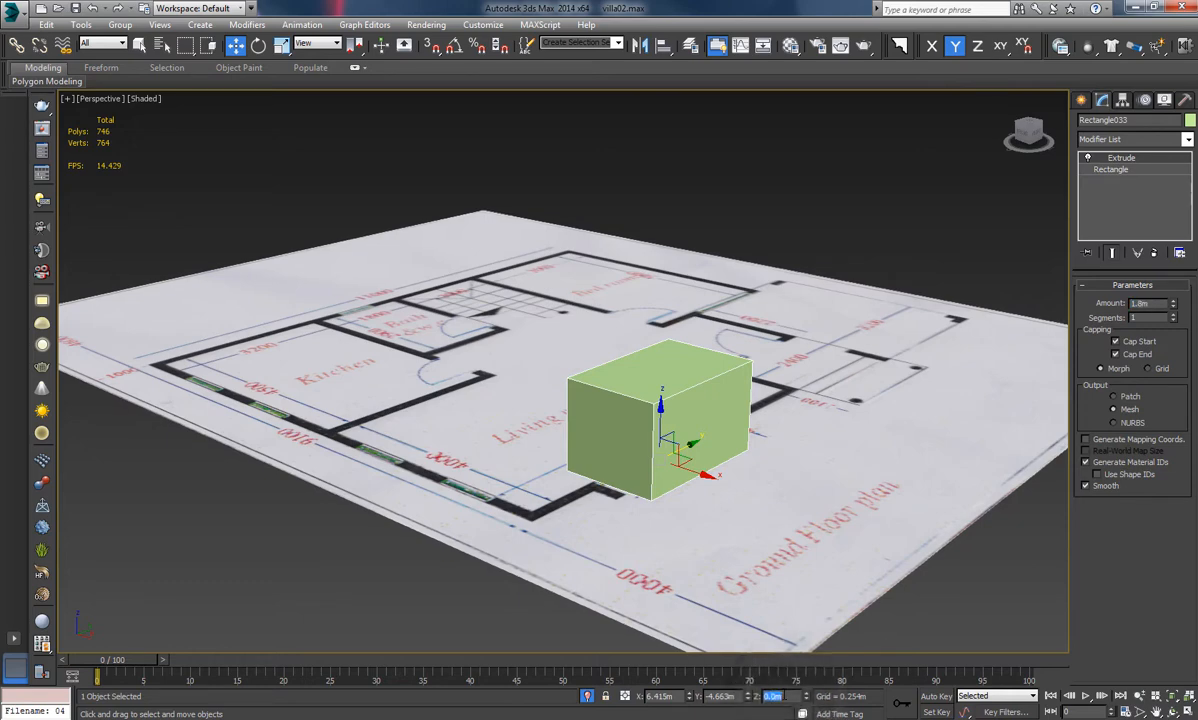
Raise the extruded box to a Z position of 1.2 m and exit isolation to bring back the whole villa
text(1.2)
key(Return)
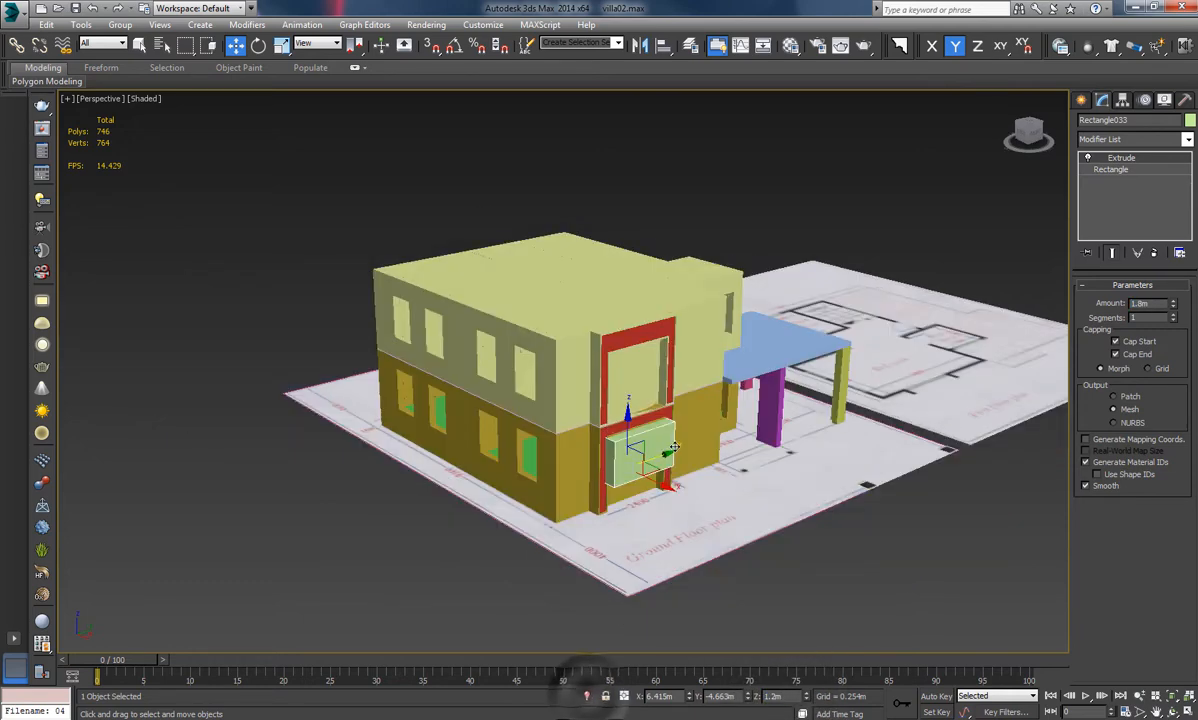
scroll(641, 455, up, 10)
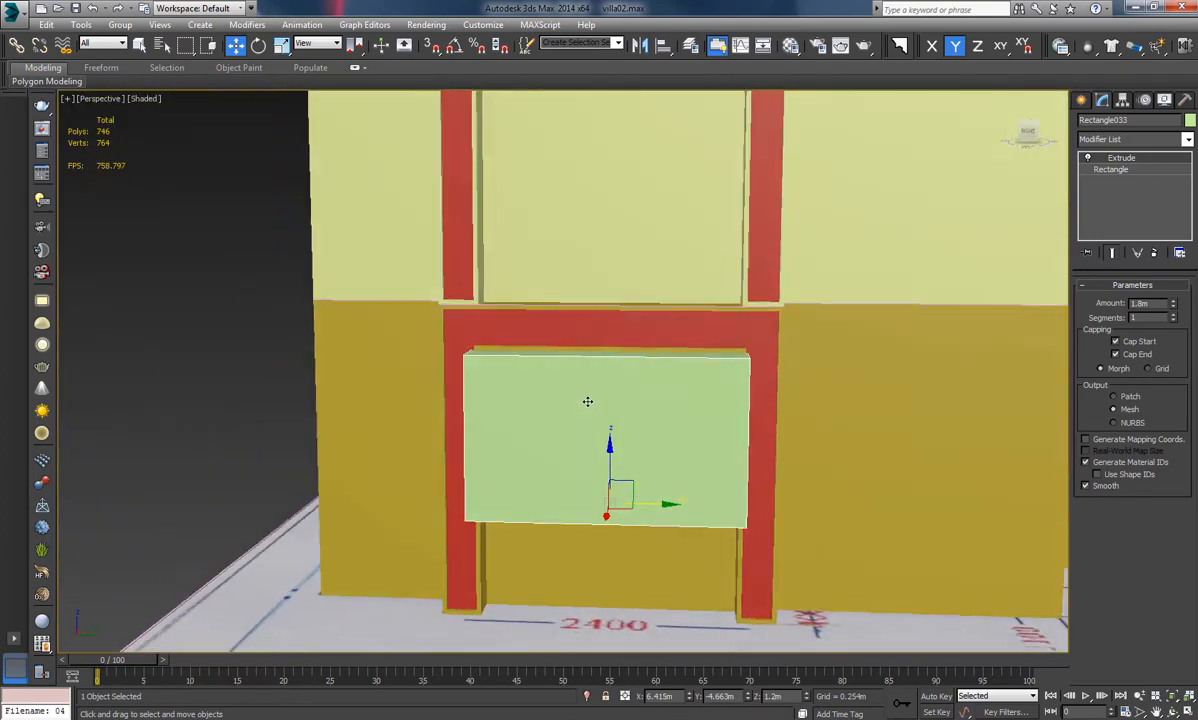
Set the length of the window box's base rectangle to 2.5 m
alt+middle_drag(587, 401, 966, 283)
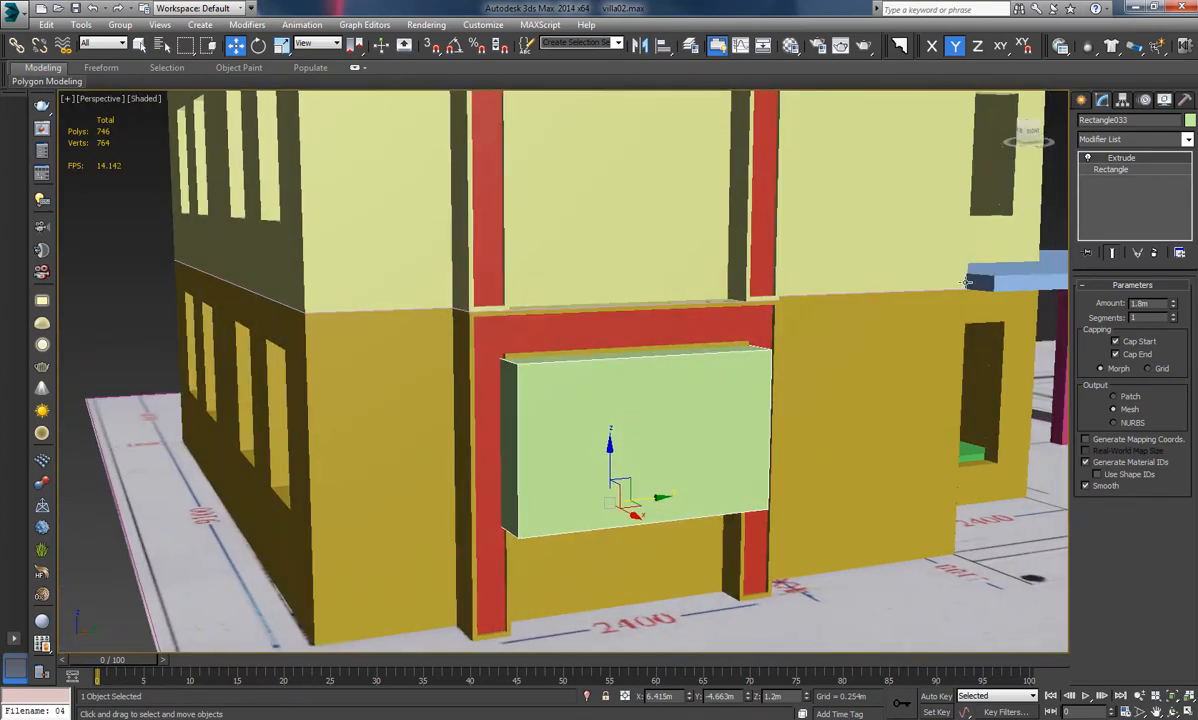
click(1111, 171)
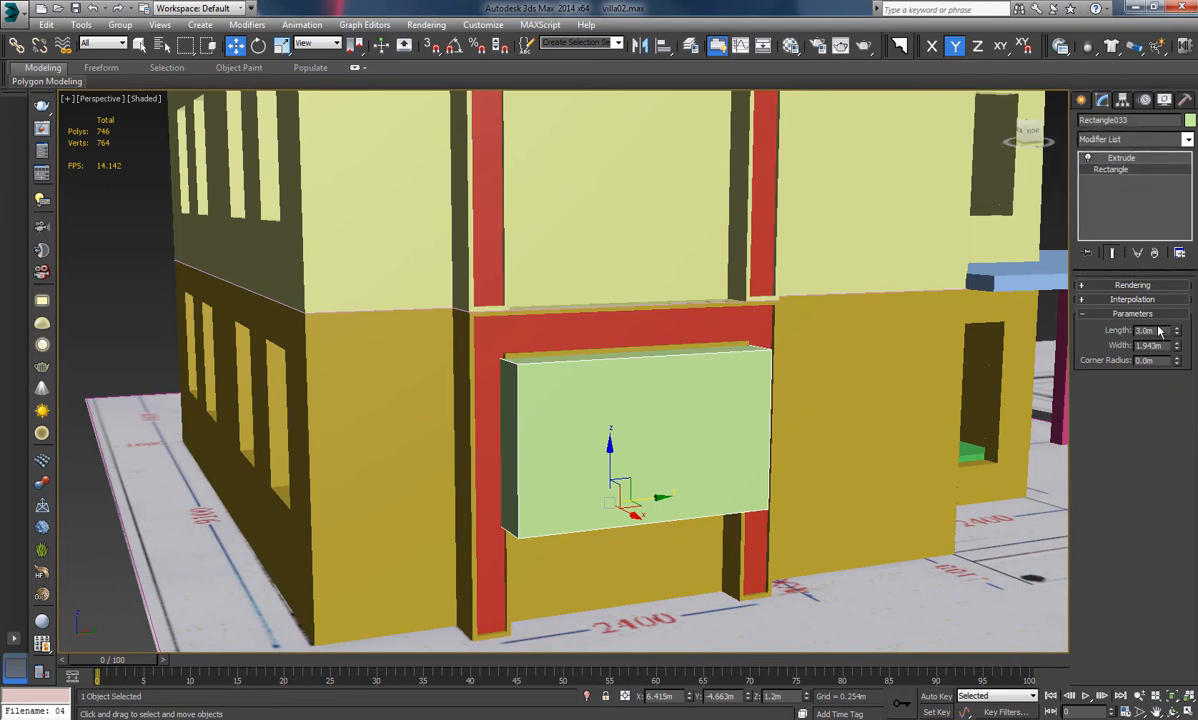
drag(1178, 338, 1177, 342)
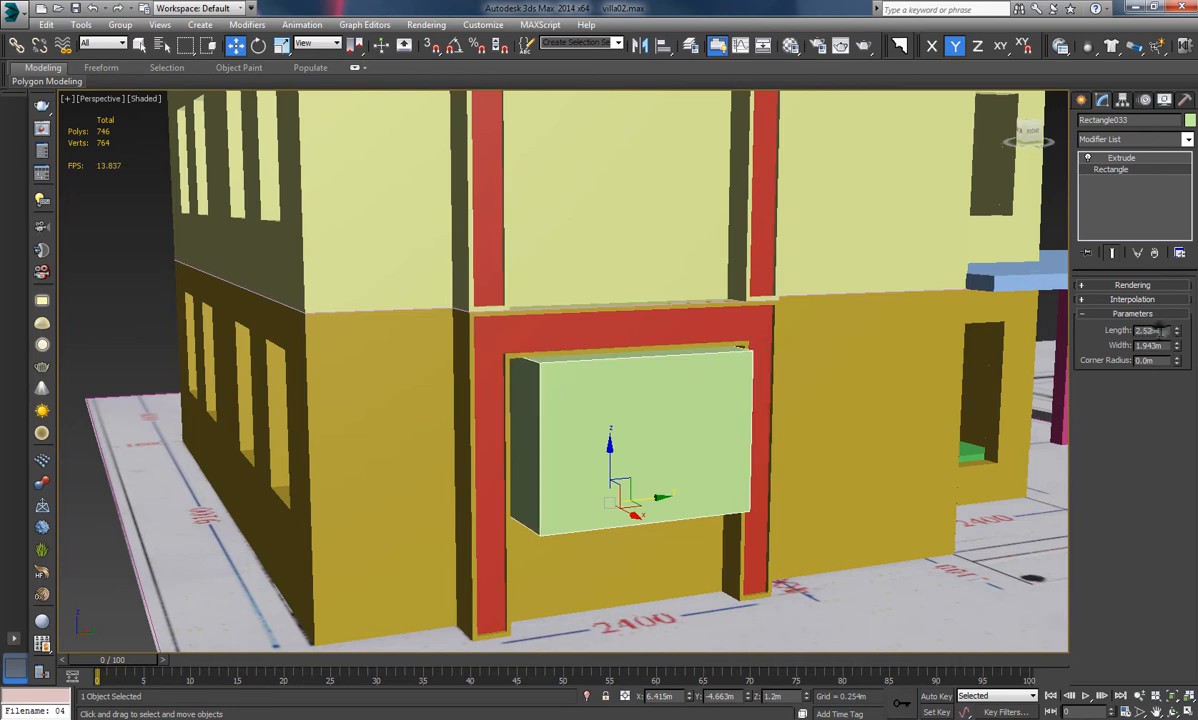
text(2)
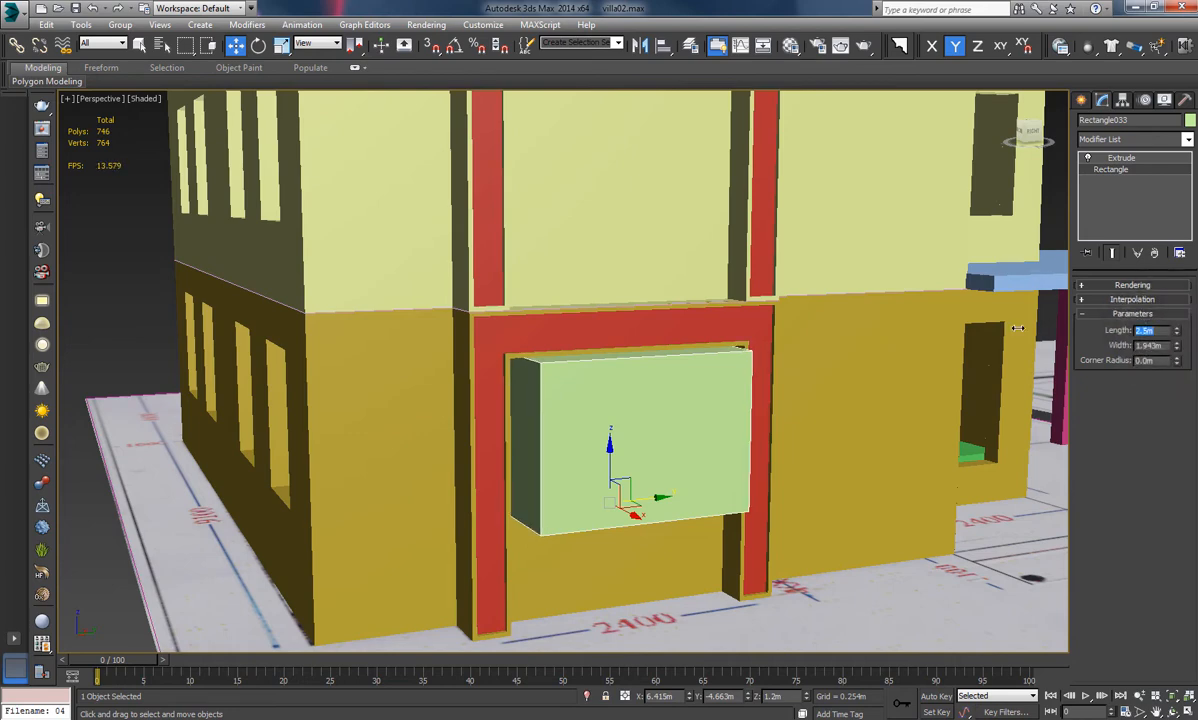
Copy the window box straight up to the upper floor, to a Z position of about 3.99 m
alt+middle_drag(803, 343, 770, 339)
scroll(631, 388, up, 2)
alt+middle_drag(497, 382, 609, 488)
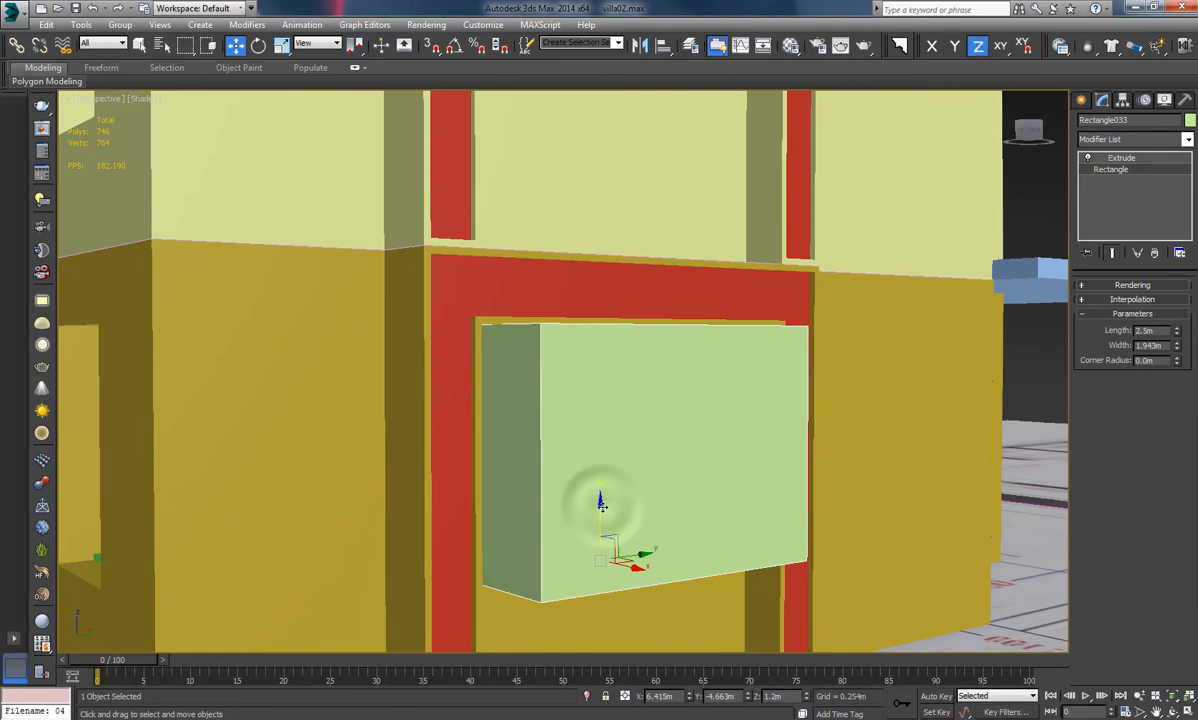
alt+middle_drag(602, 506, 637, 468)
shift+drag(596, 476, 602, 255)
click(602, 428)
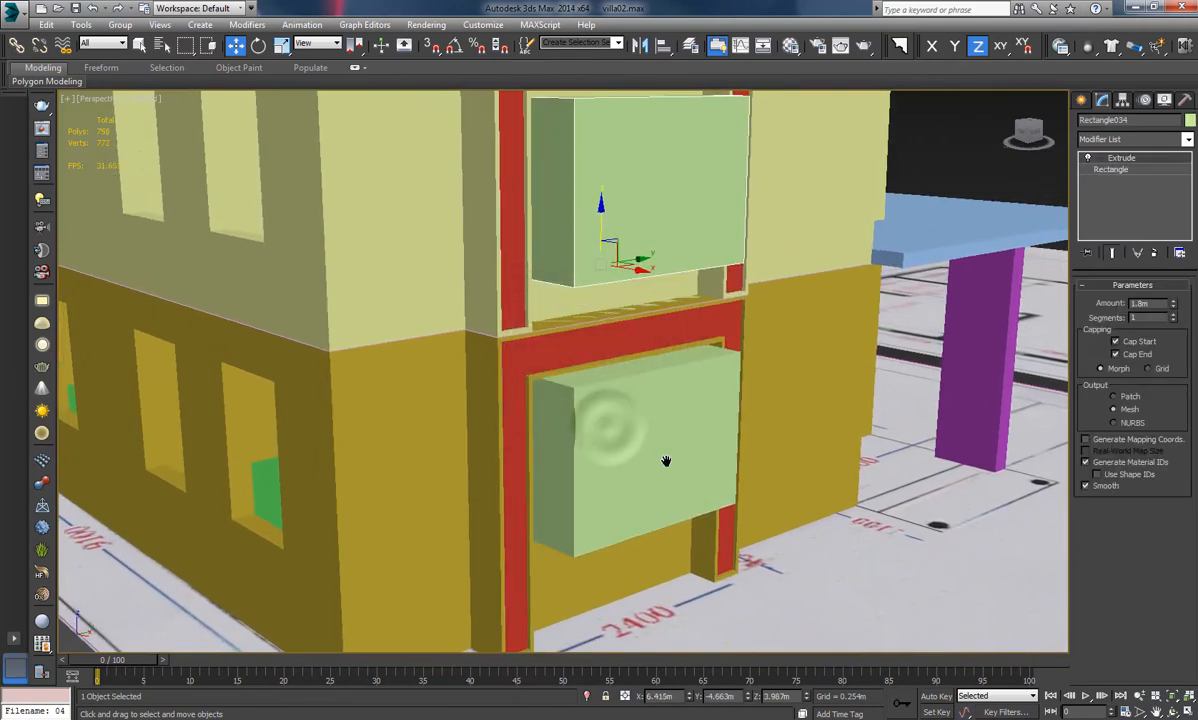
Raise the copied box to about Z 4.35 m inside the upper red frame's opening
alt+middle_drag(663, 460, 637, 447)
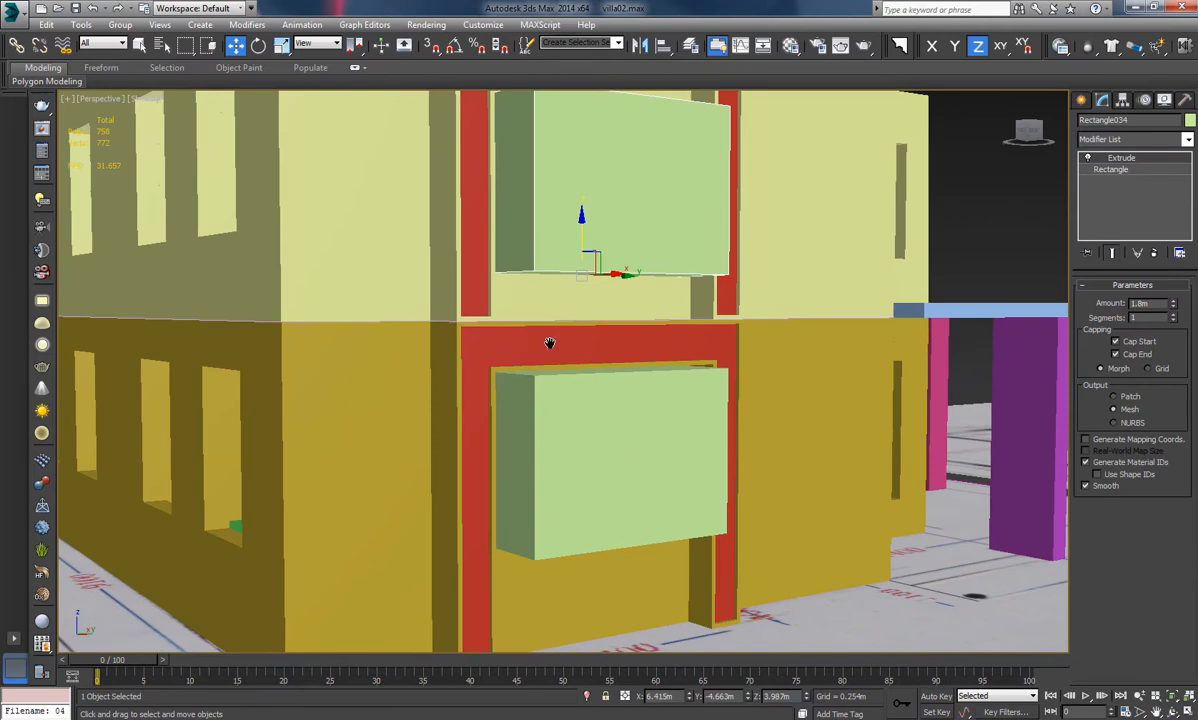
scroll(556, 372, down, 5)
middle_drag(550, 343, 603, 425)
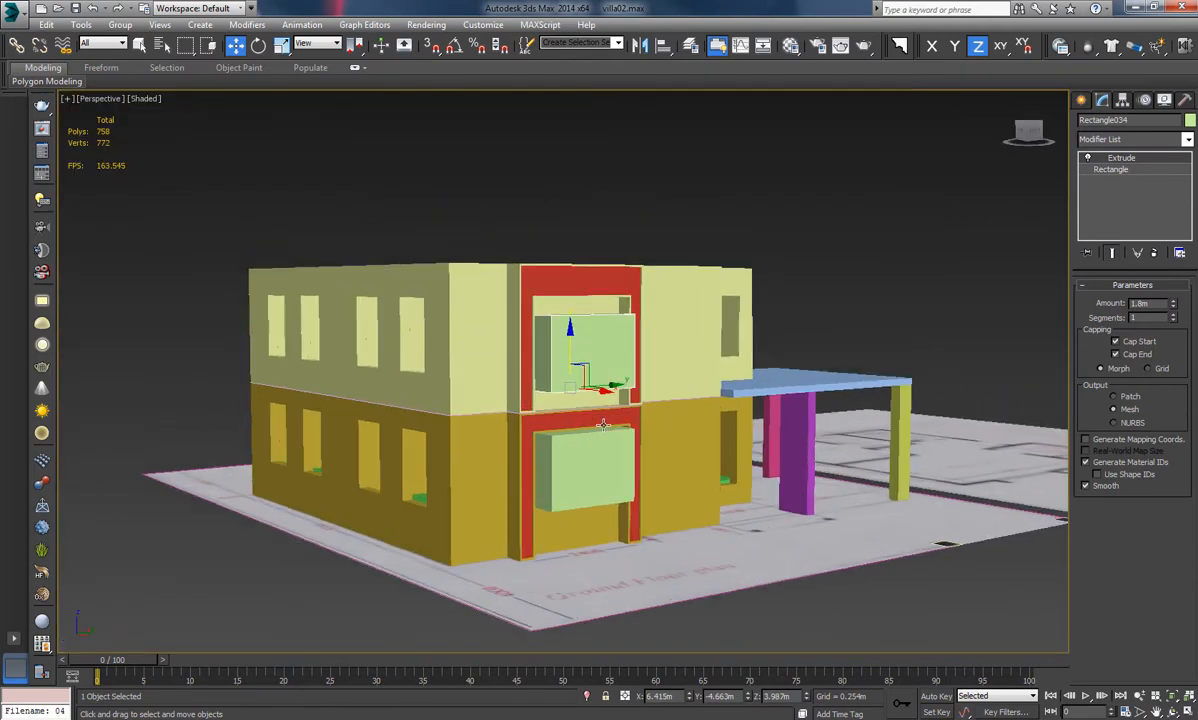
scroll(549, 312, up, 4)
drag(548, 375, 548, 340)
alt+middle_drag(553, 318, 593, 359)
drag(555, 385, 552, 391)
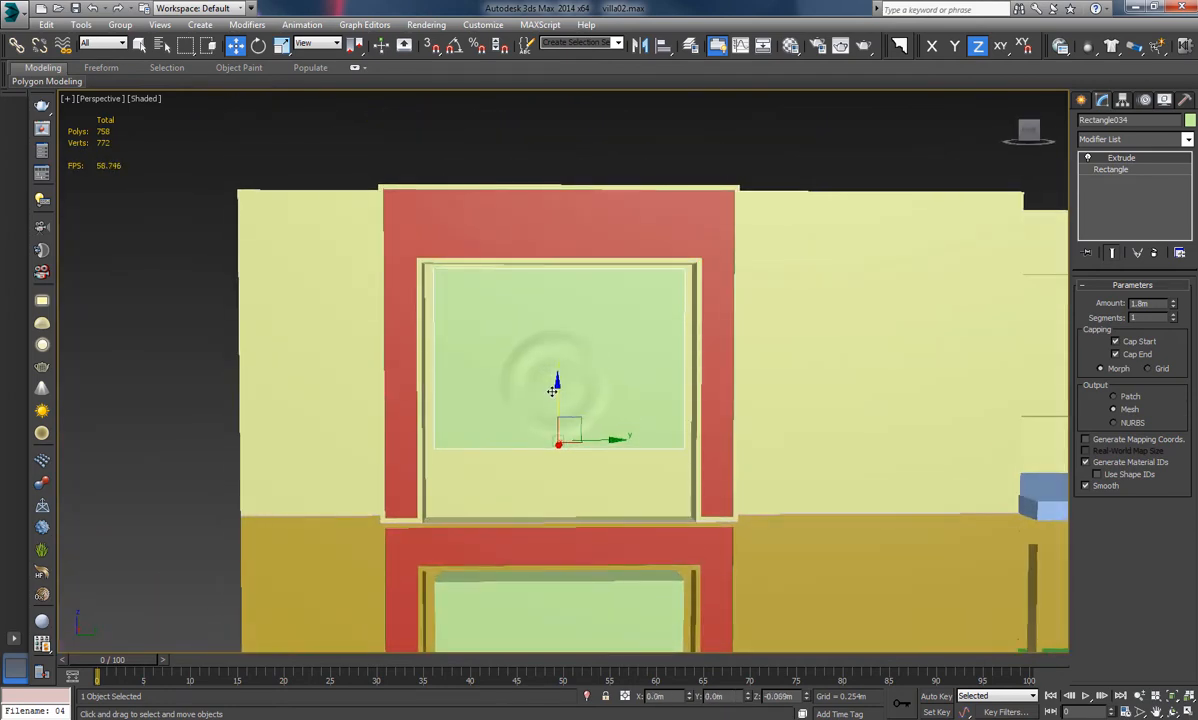
alt+middle_drag(554, 386, 594, 360)
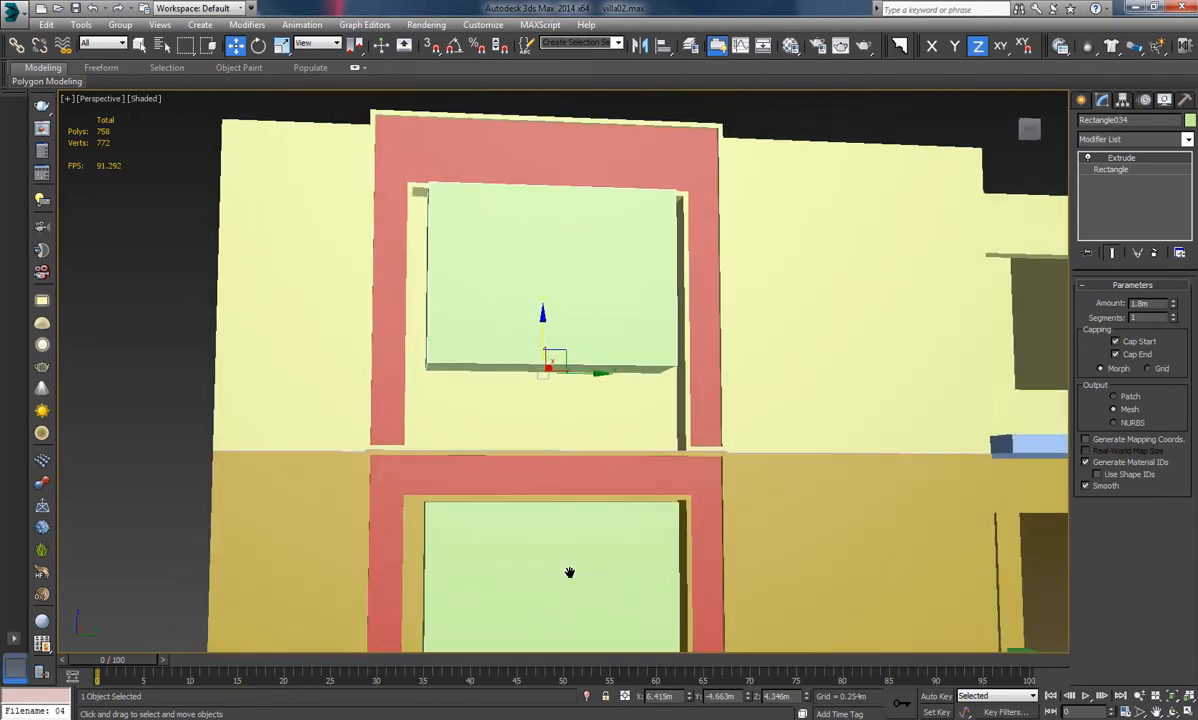
Fine-tune the upper box's Z position to about 4.38 m, matching the lower box's gap below its frame
scroll(583, 511, up, 8)
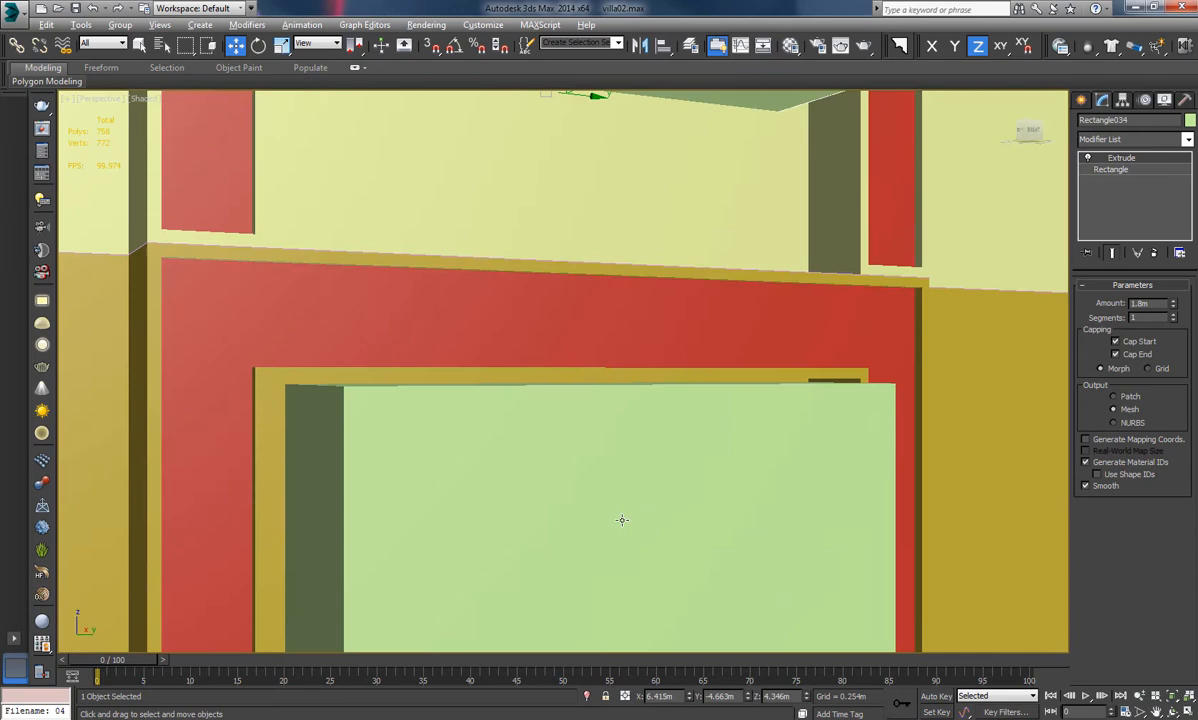
alt+middle_drag(583, 485, 615, 503)
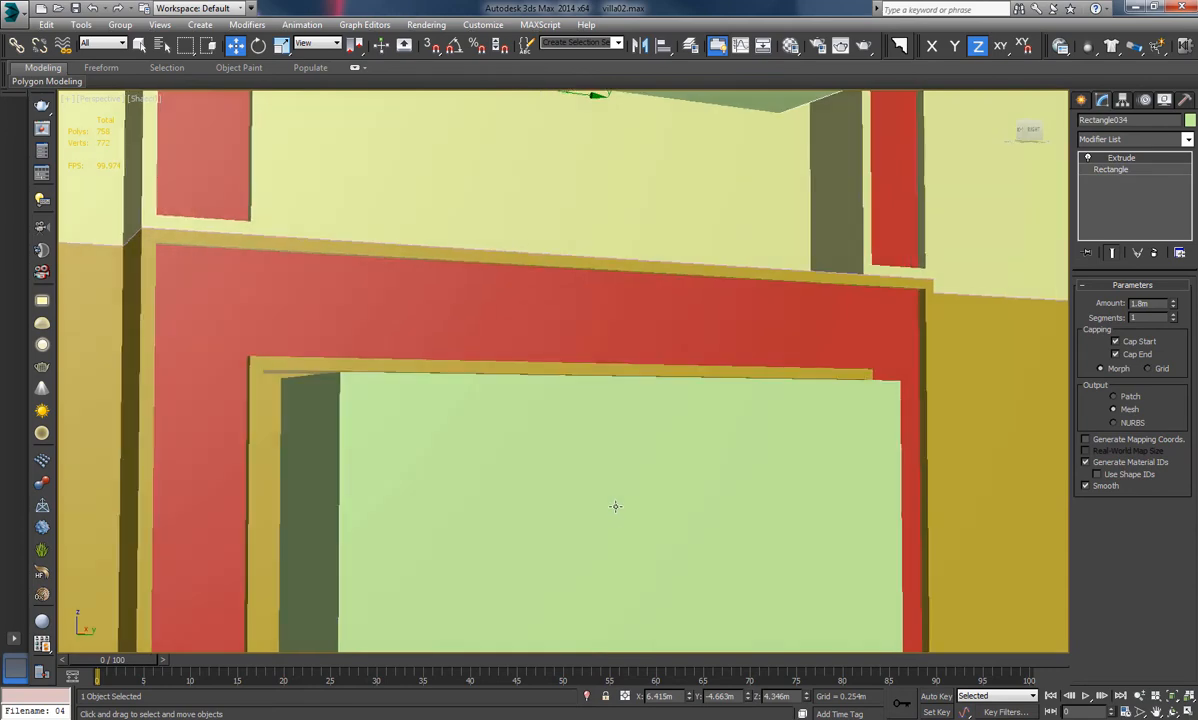
middle_drag(522, 312, 510, 507)
middle_drag(470, 273, 465, 468)
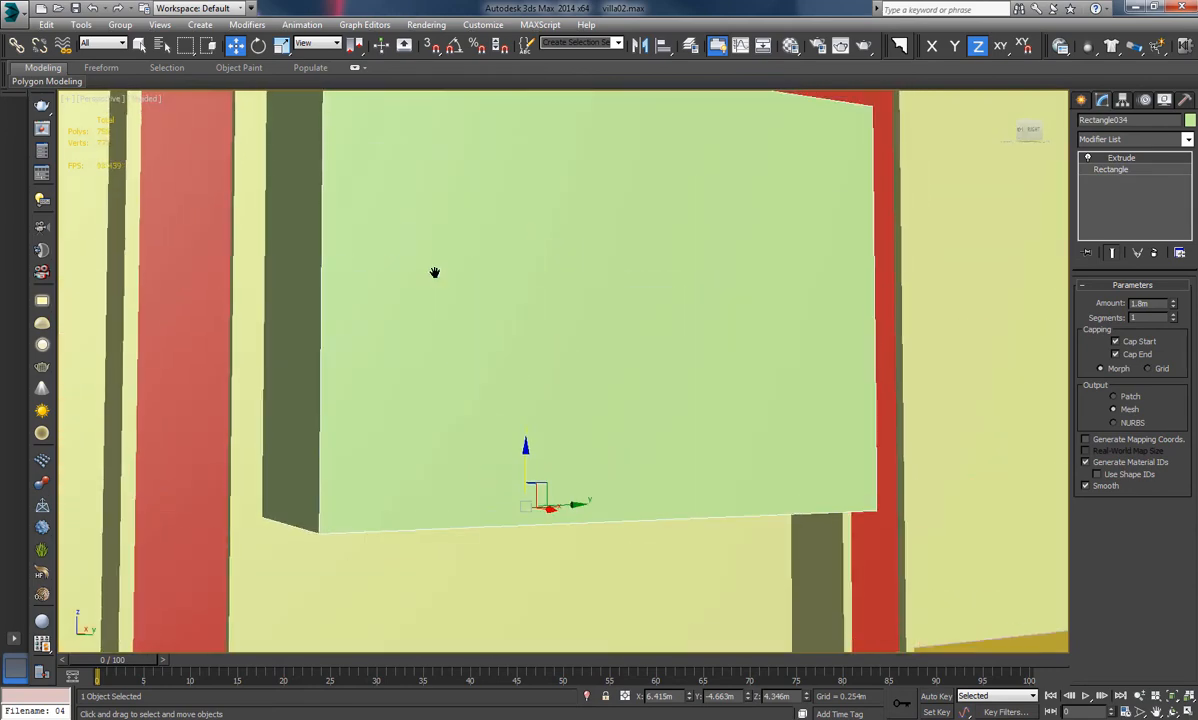
middle_drag(433, 273, 430, 548)
scroll(414, 508, down, 3)
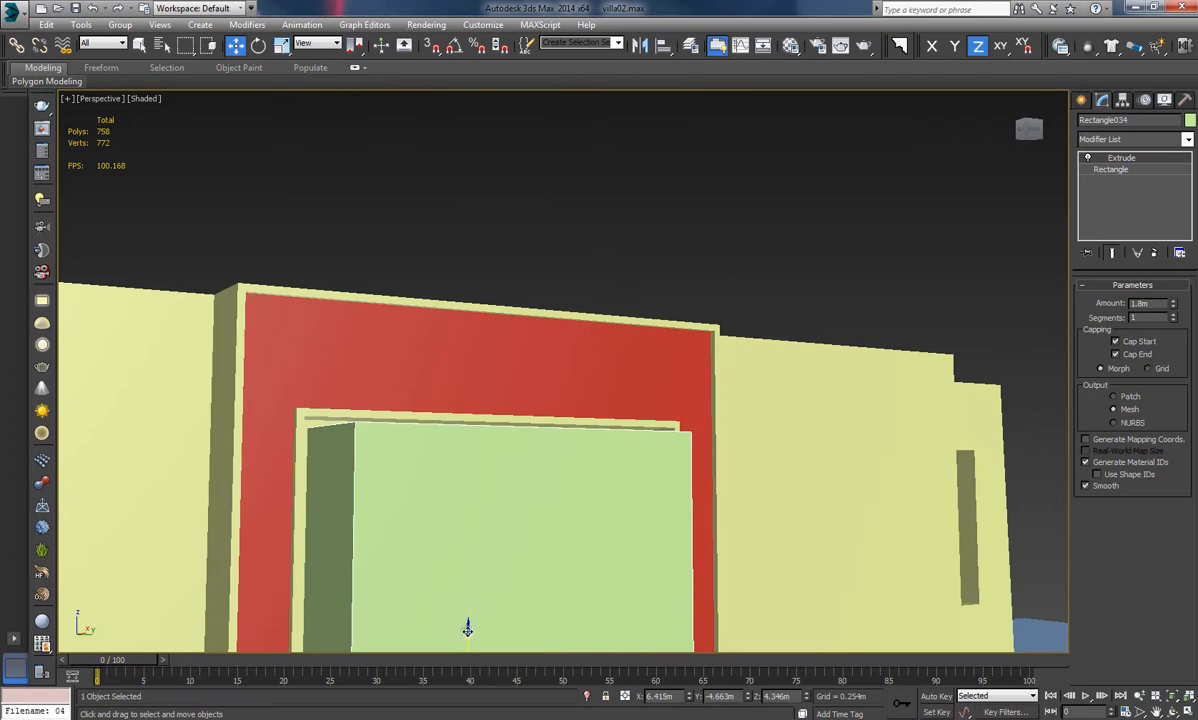
drag(467, 628, 468, 624)
Isolate the ground floor walls together with the lower window box and clear the selection
alt+middle_drag(494, 466, 503, 380)
scroll(503, 378, down, 4)
alt+middle_drag(470, 428, 670, 368)
scroll(620, 375, down, 5)
click(673, 223)
click(682, 320)
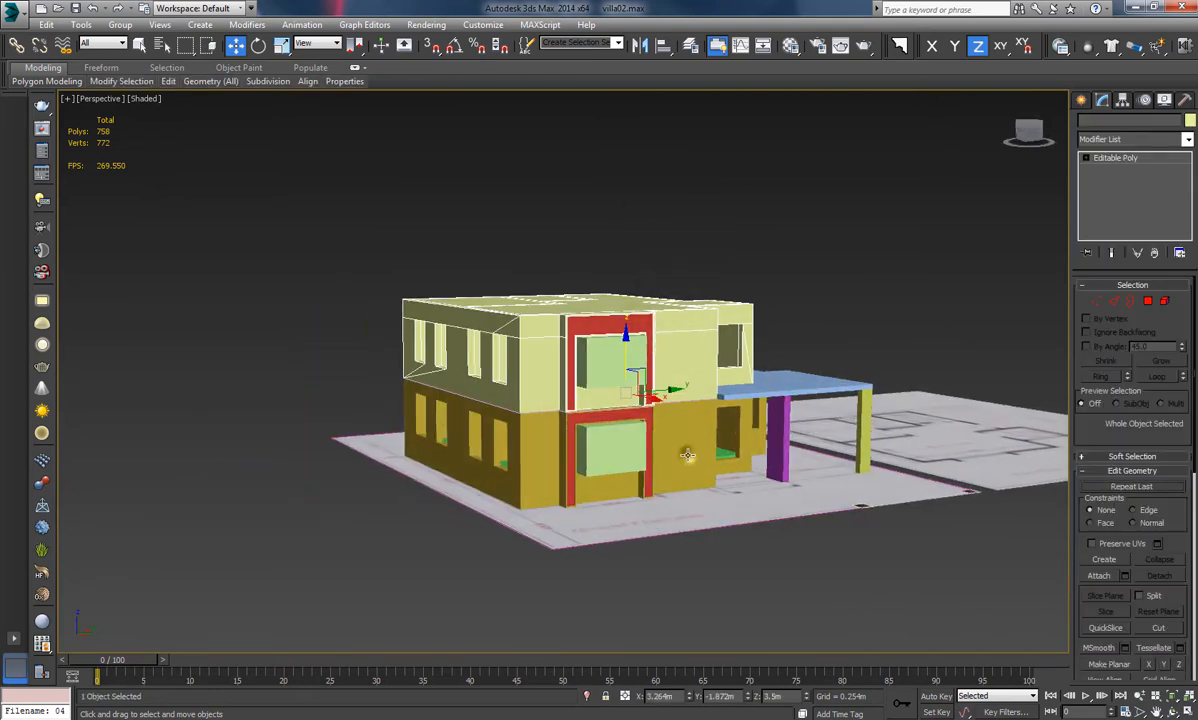
ctrl+click(652, 455)
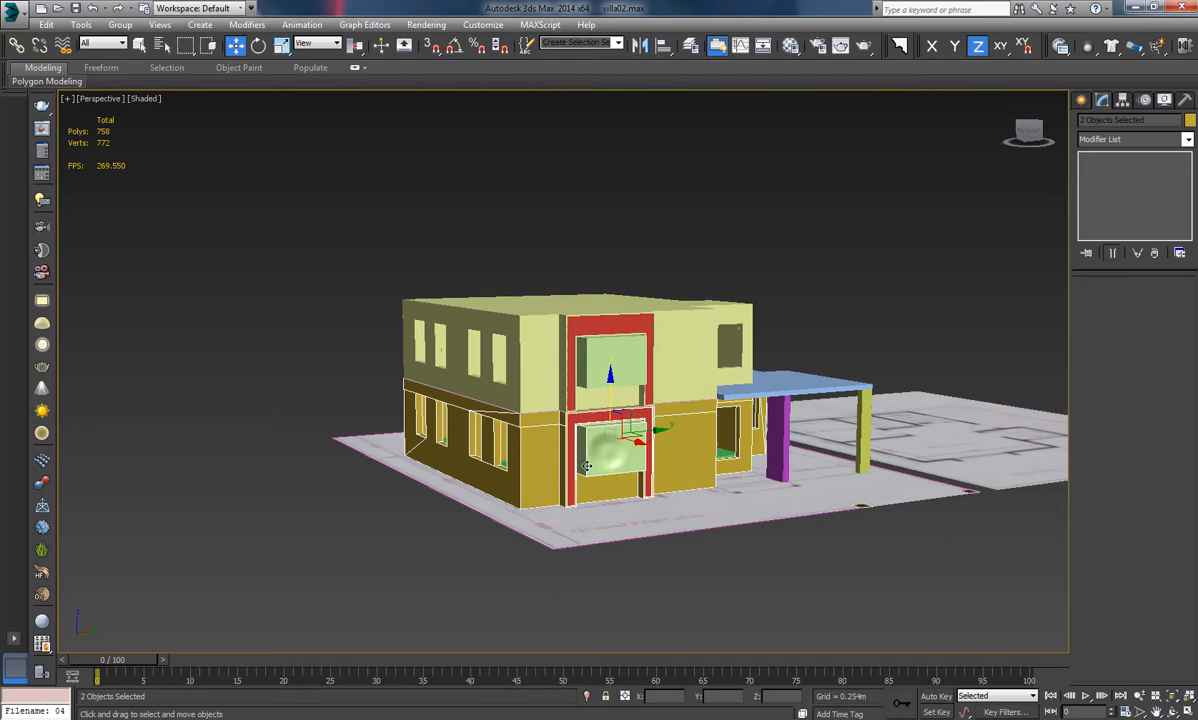
click(587, 697)
click(810, 231)
Subtract the lower window box from the ground floor walls with a ProBoolean compound object
alt+middle_drag(625, 445, 611, 378)
scroll(551, 469, up, 3)
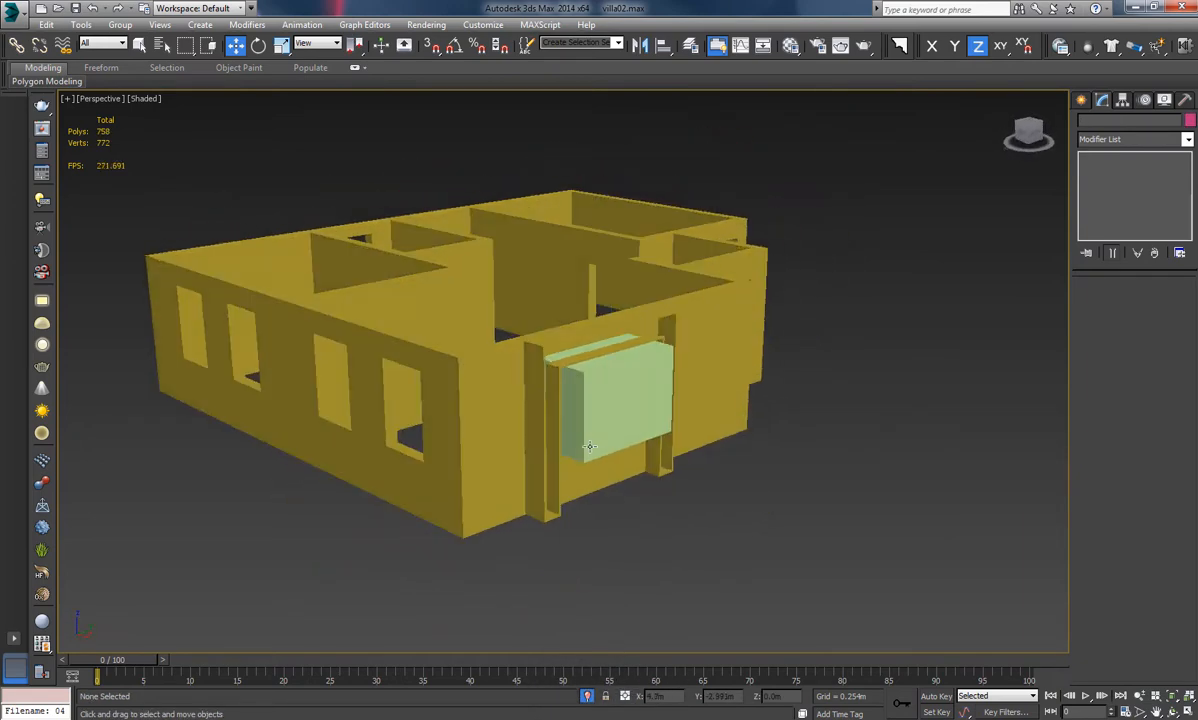
scroll(650, 401, up, 6)
scroll(583, 413, down, 6)
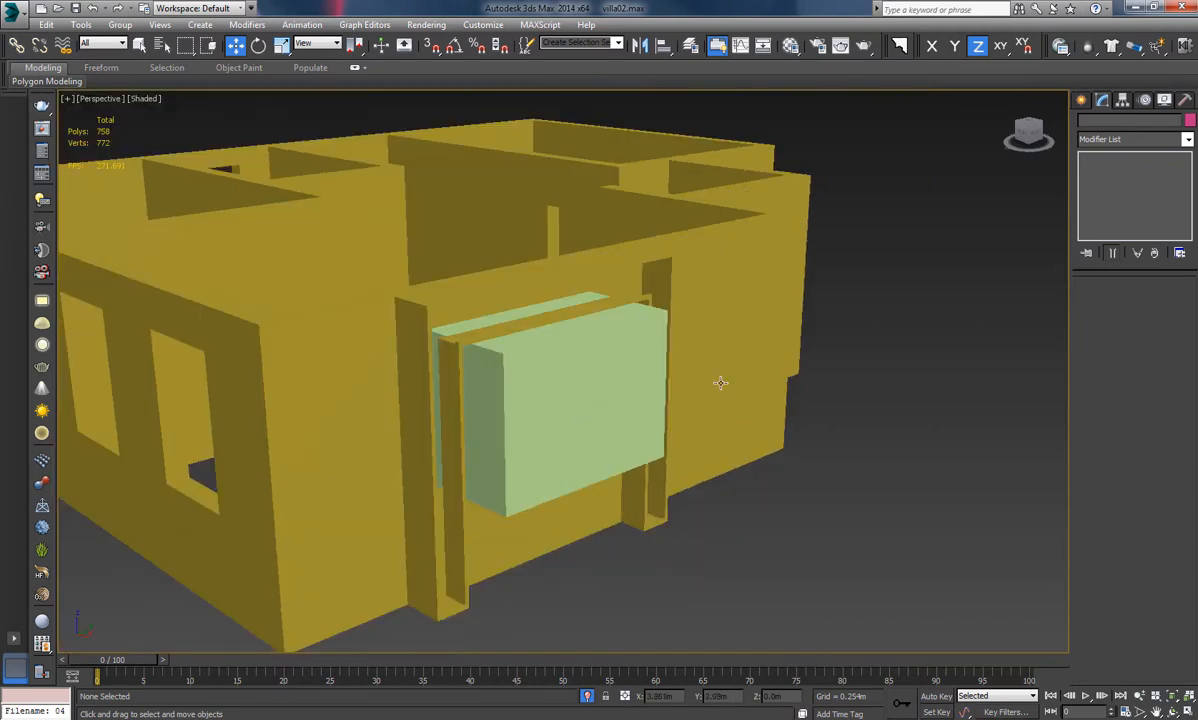
click(717, 382)
click(1082, 100)
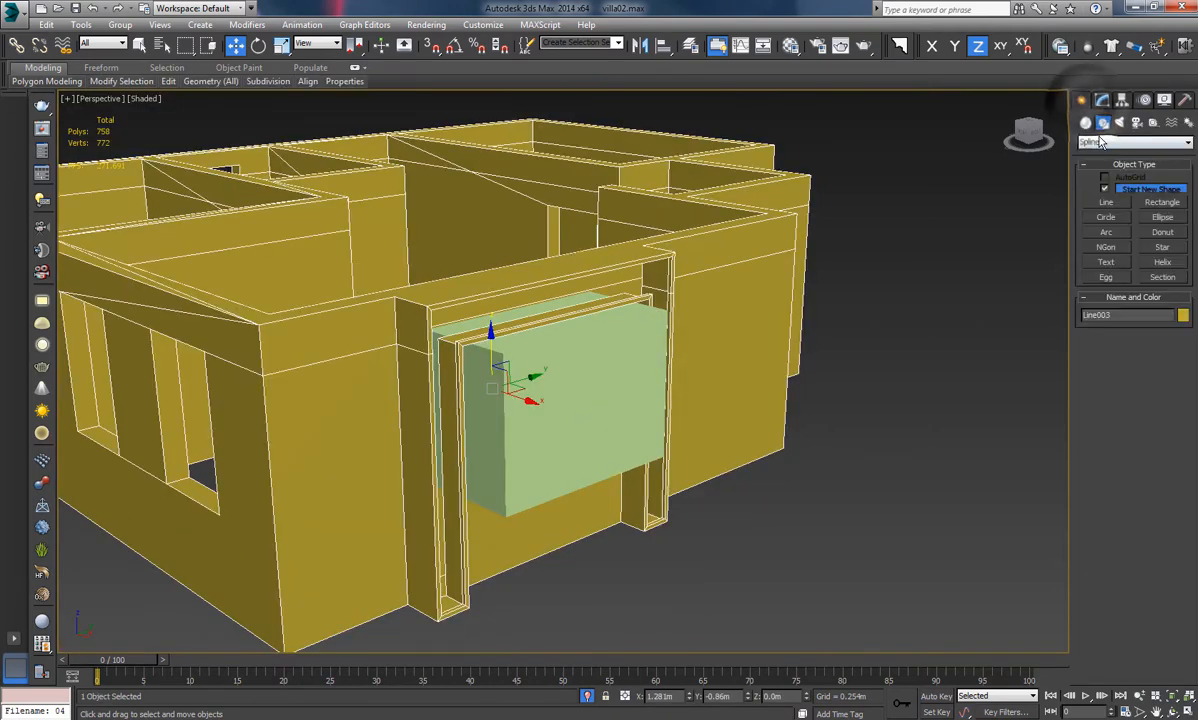
click(1086, 122)
click(1134, 143)
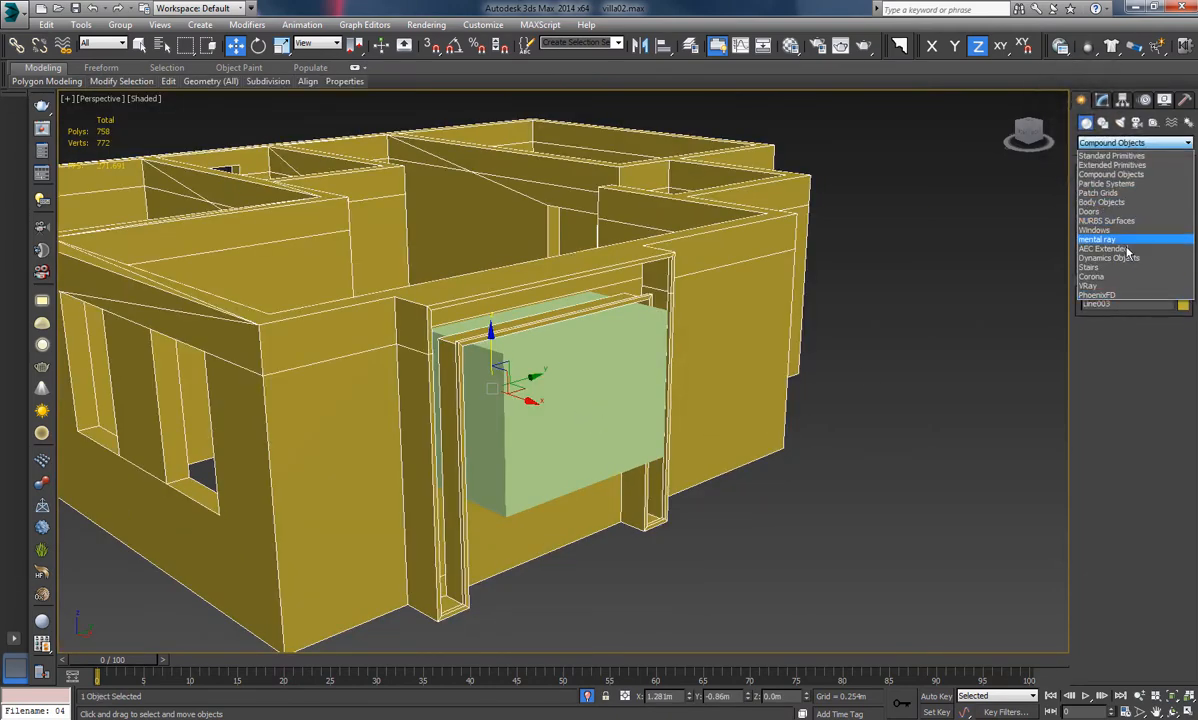
click(1115, 175)
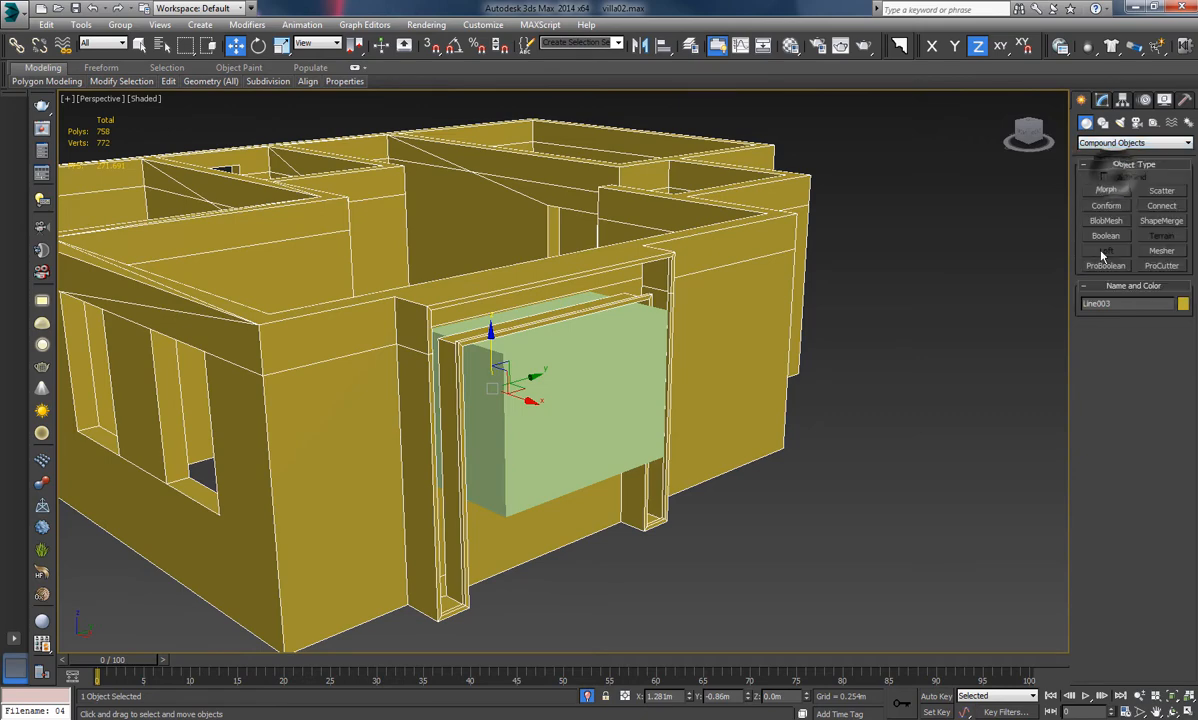
click(1106, 265)
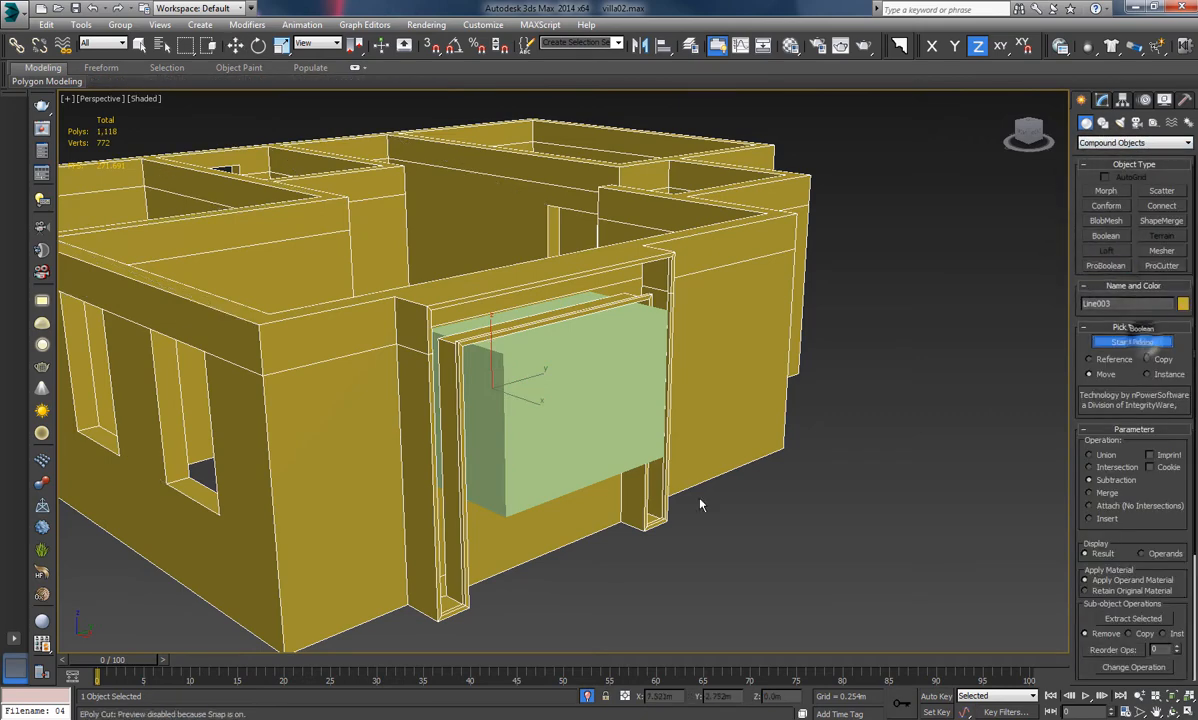
click(575, 407)
Convert the cut ground floor walls to an editable poly and exit isolation
mouse_move(735, 471)
alt+middle_down()
mouse_move(682, 455)
mouse_move(690, 476)
mouse_move(735, 477)
alt+middle_up()
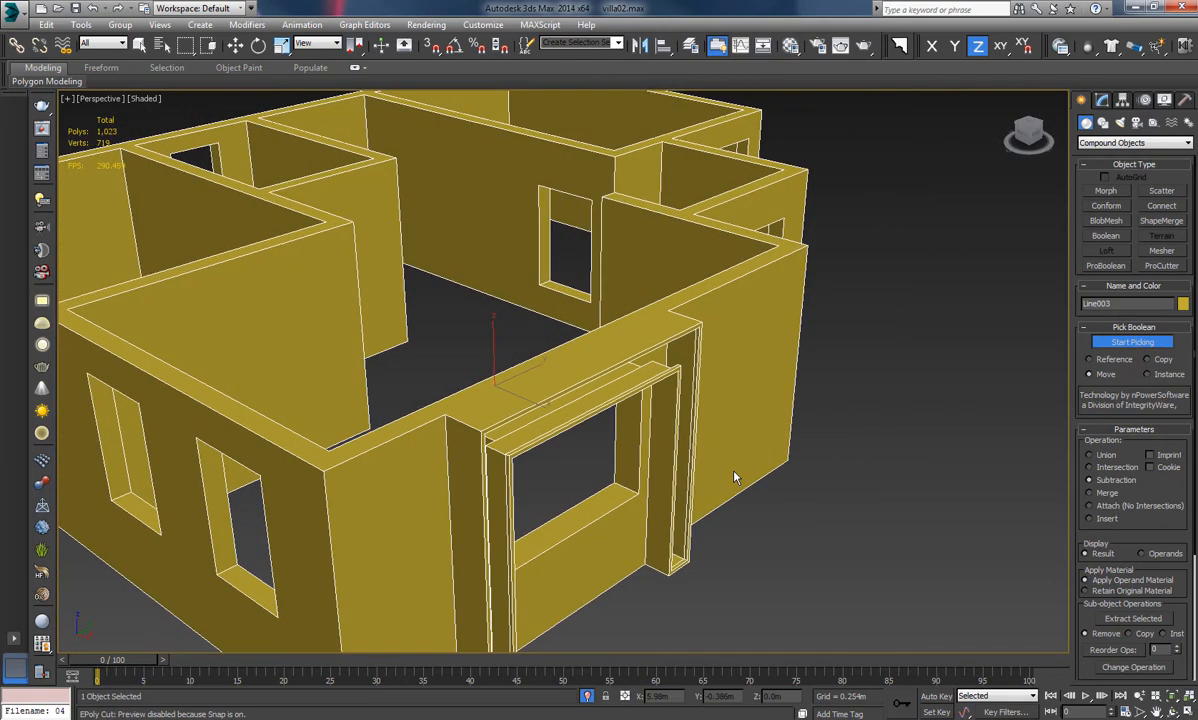
key(w)
right_click(712, 388)
mouse_move(850, 520)
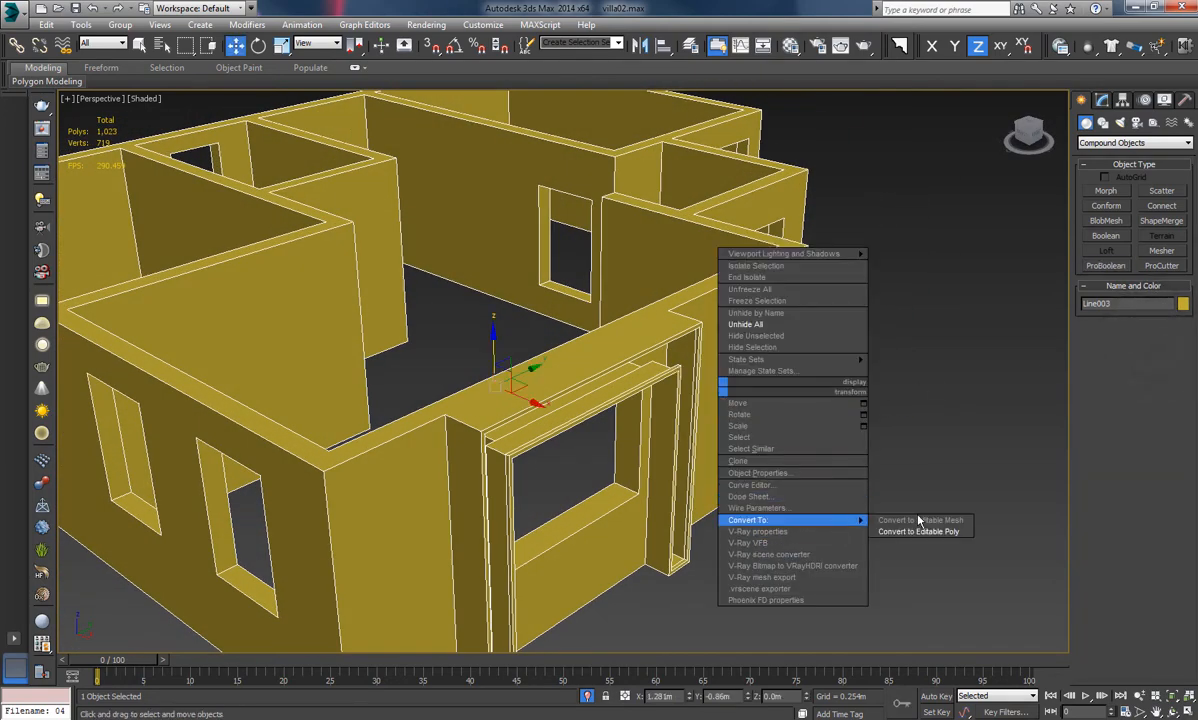
click(936, 535)
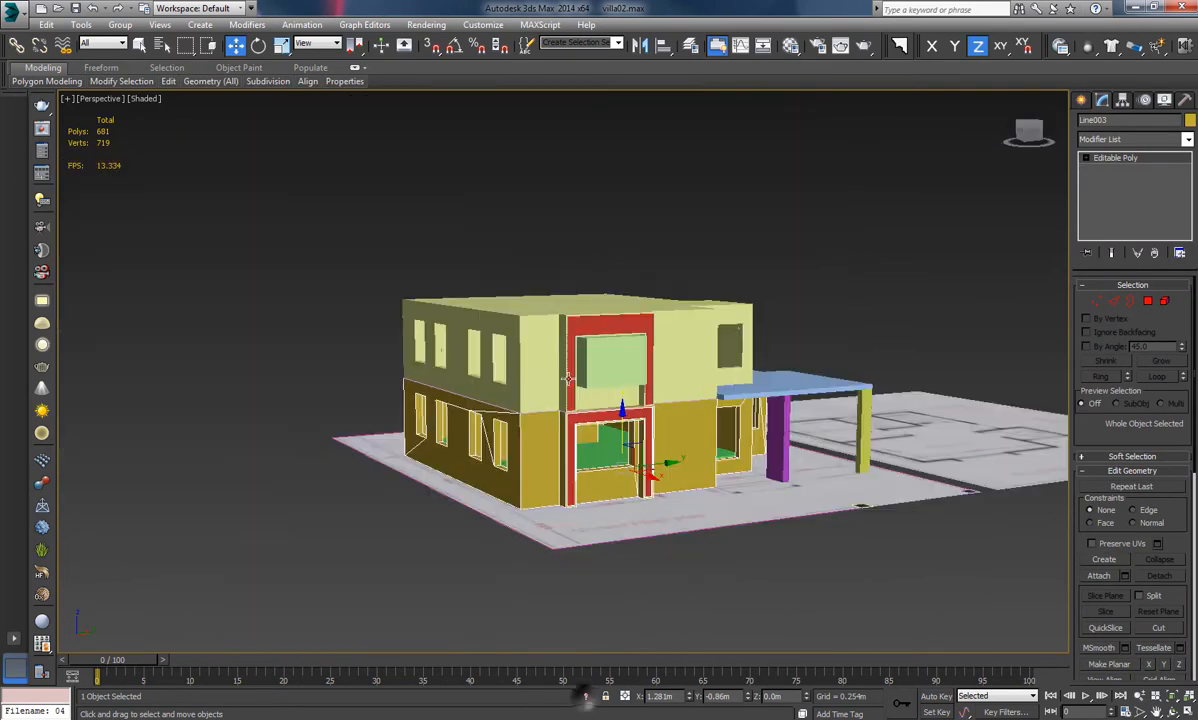
Isolate the upper floor walls together with the upper window box
alt+middle_drag(548, 662, 522, 610)
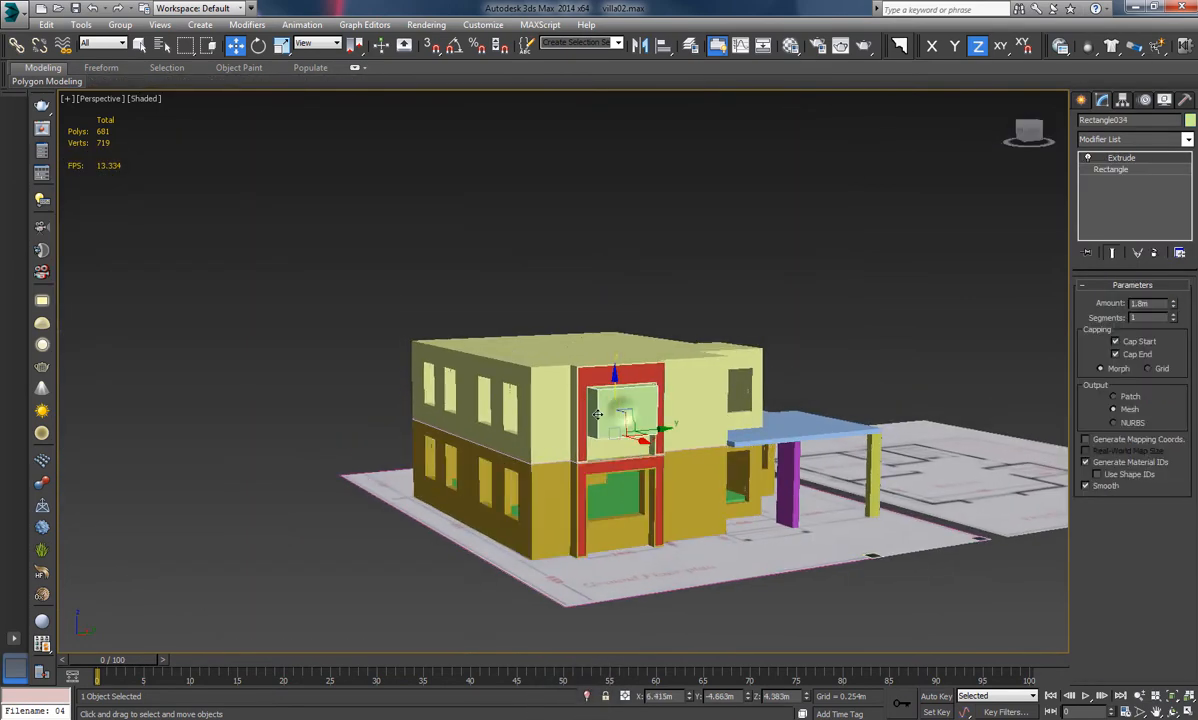
ctrl+click(512, 384)
click(587, 696)
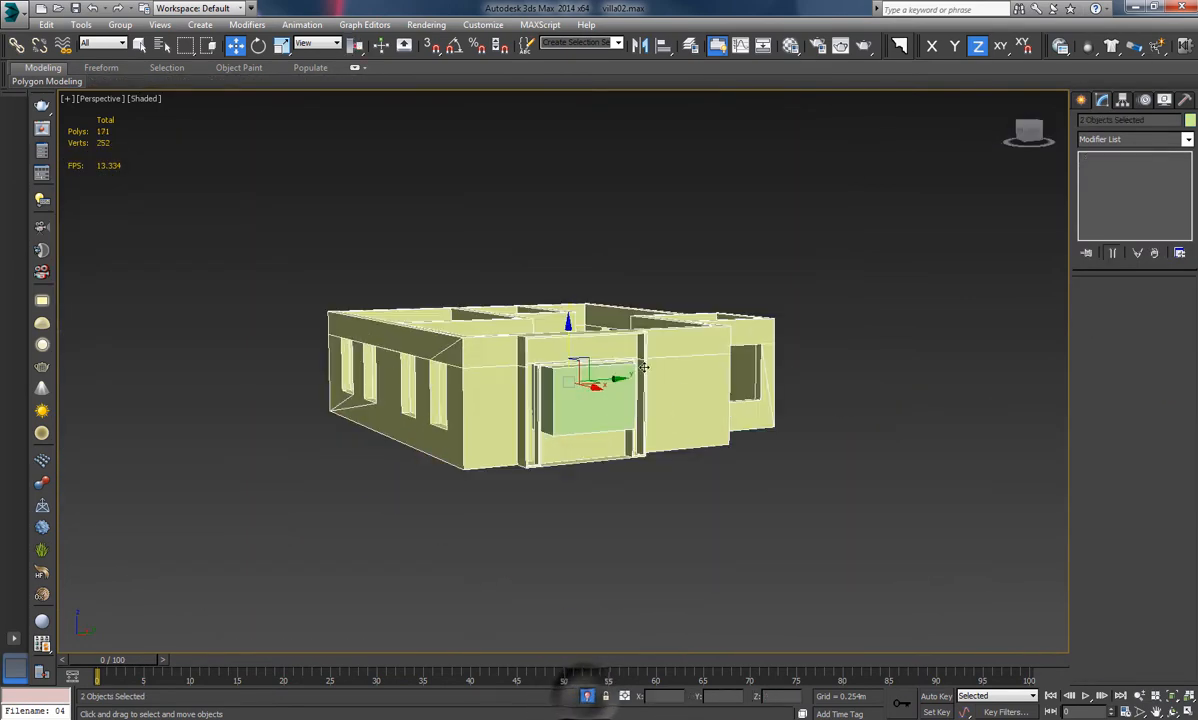
Subtract the upper window box from the upper floor walls using ProBoolean
alt+middle_drag(643, 368, 644, 418)
scroll(690, 420, up, 3)
click(740, 472)
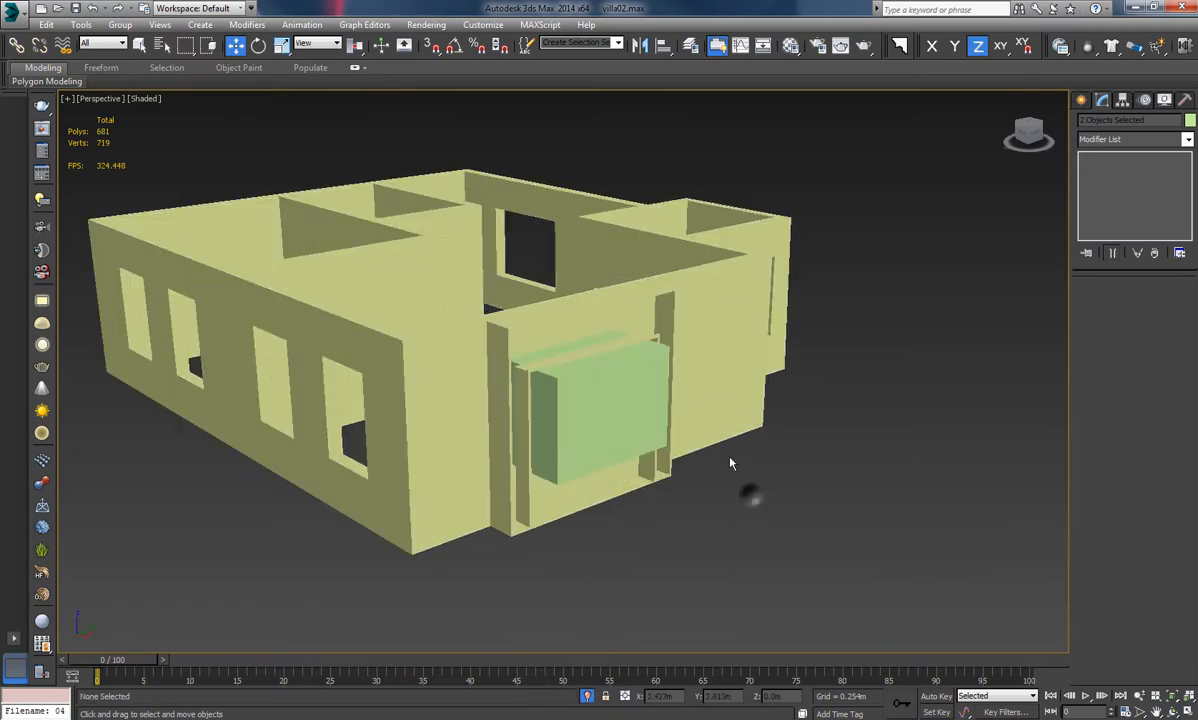
click(715, 393)
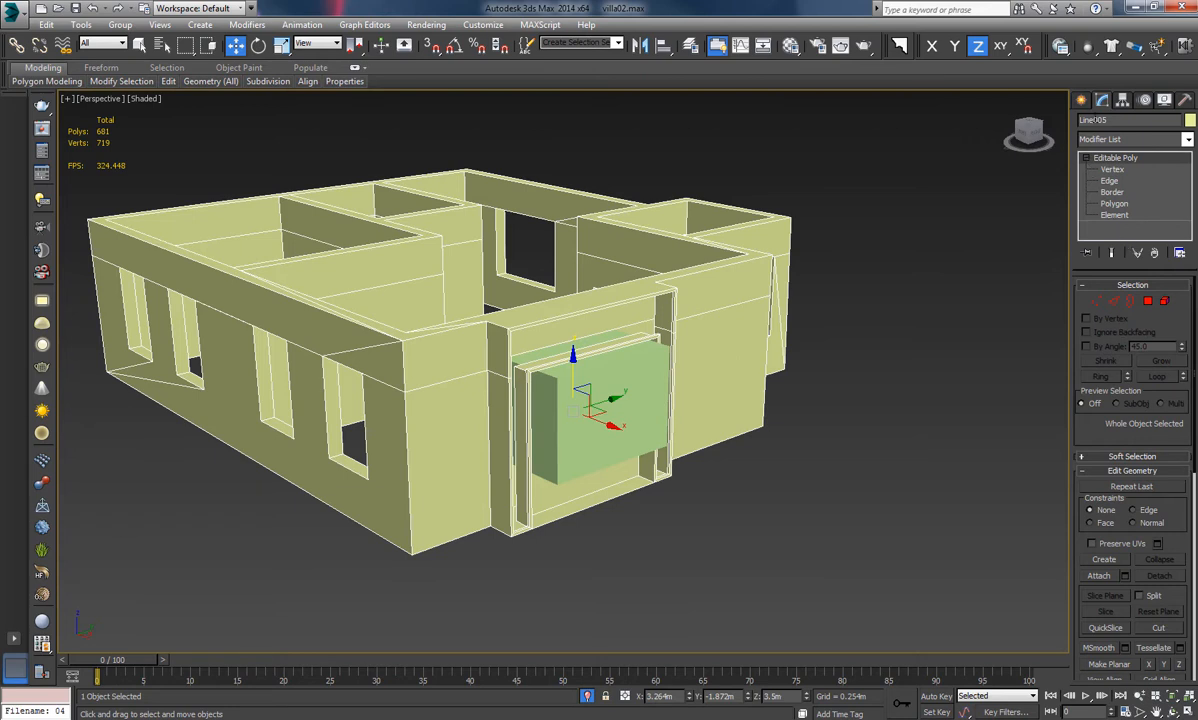
click(1081, 100)
click(1106, 265)
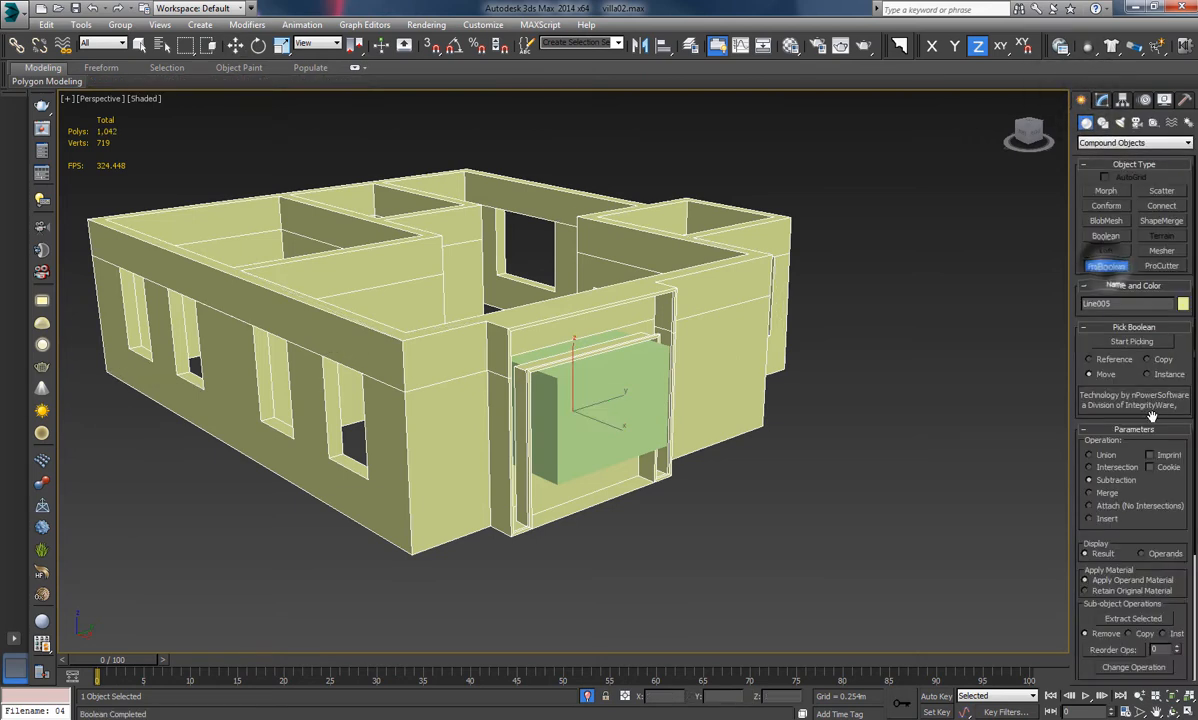
click(592, 424)
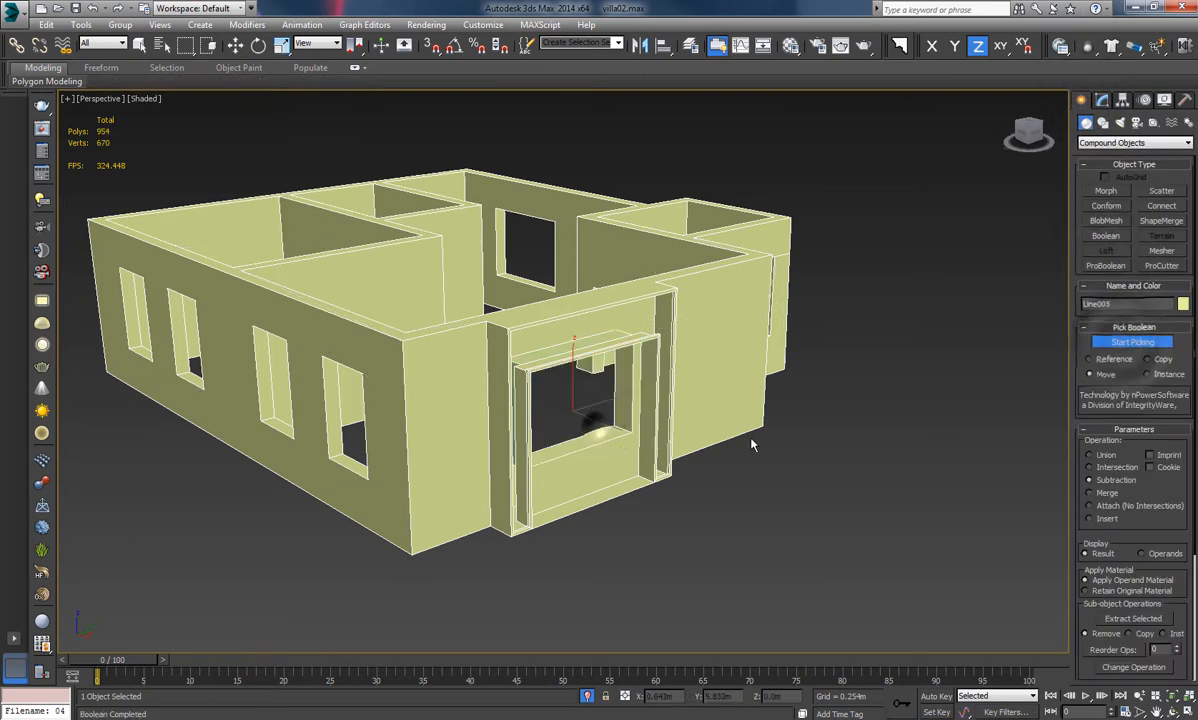
End the boolean picking, convert the upper floor walls to an editable poly, and exit isolation
click(1158, 341)
right_click(716, 321)
right_click(716, 340)
mouse_move(831, 478)
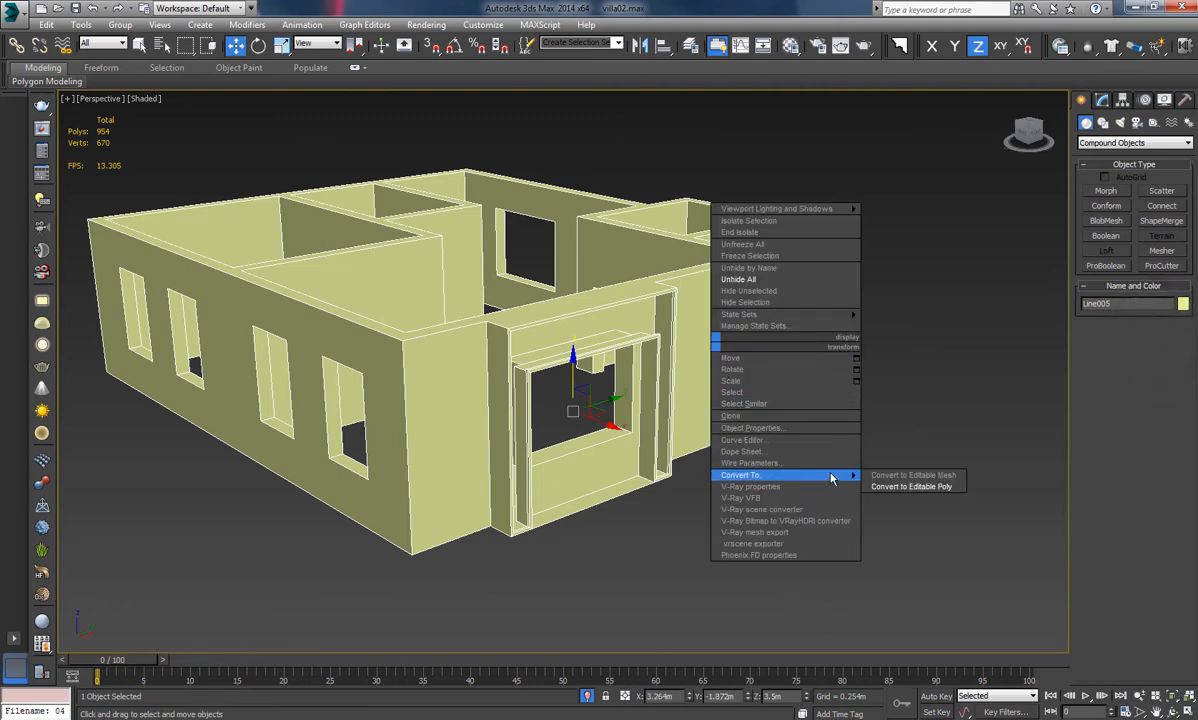
click(938, 487)
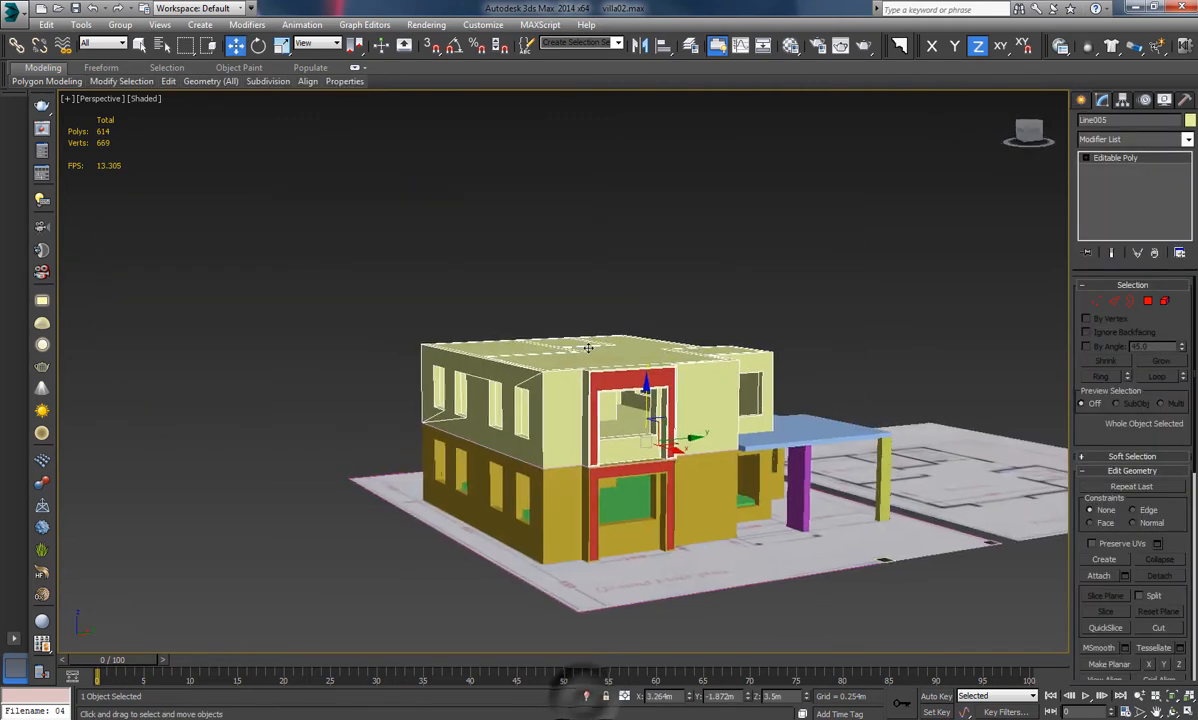
alt+middle_drag(650, 445, 619, 469)
scroll(600, 466, up, 4)
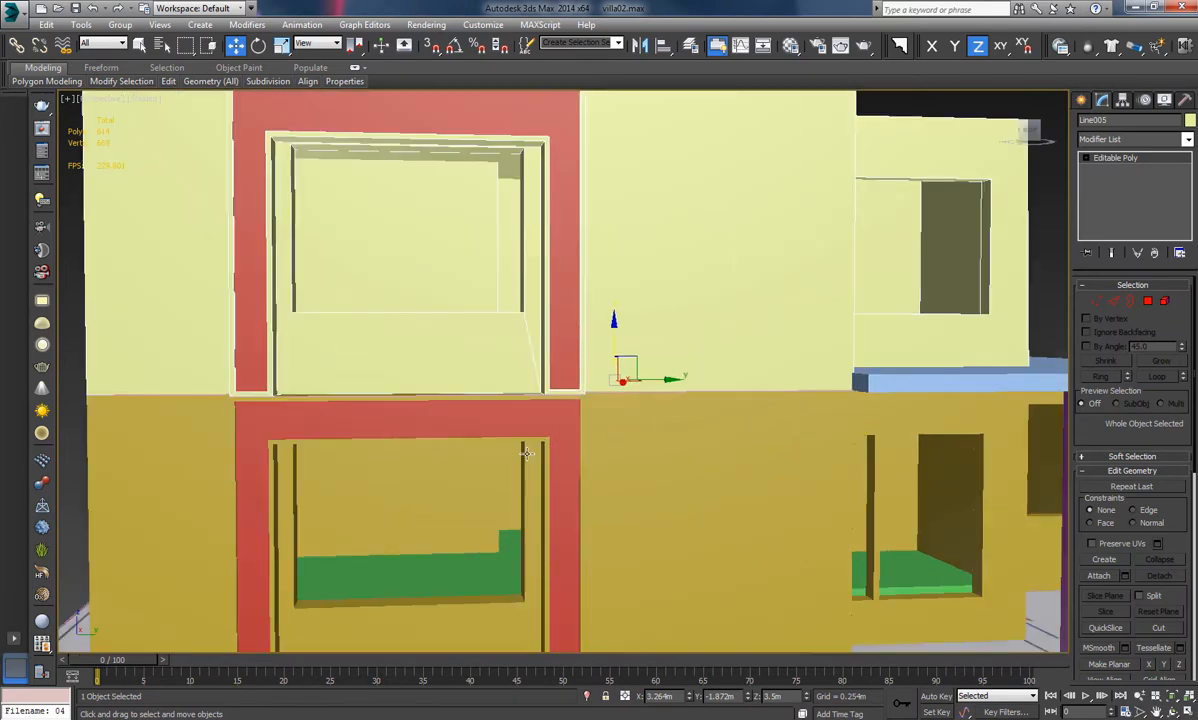
alt+middle_drag(510, 445, 573, 436)
scroll(573, 436, down, 5)
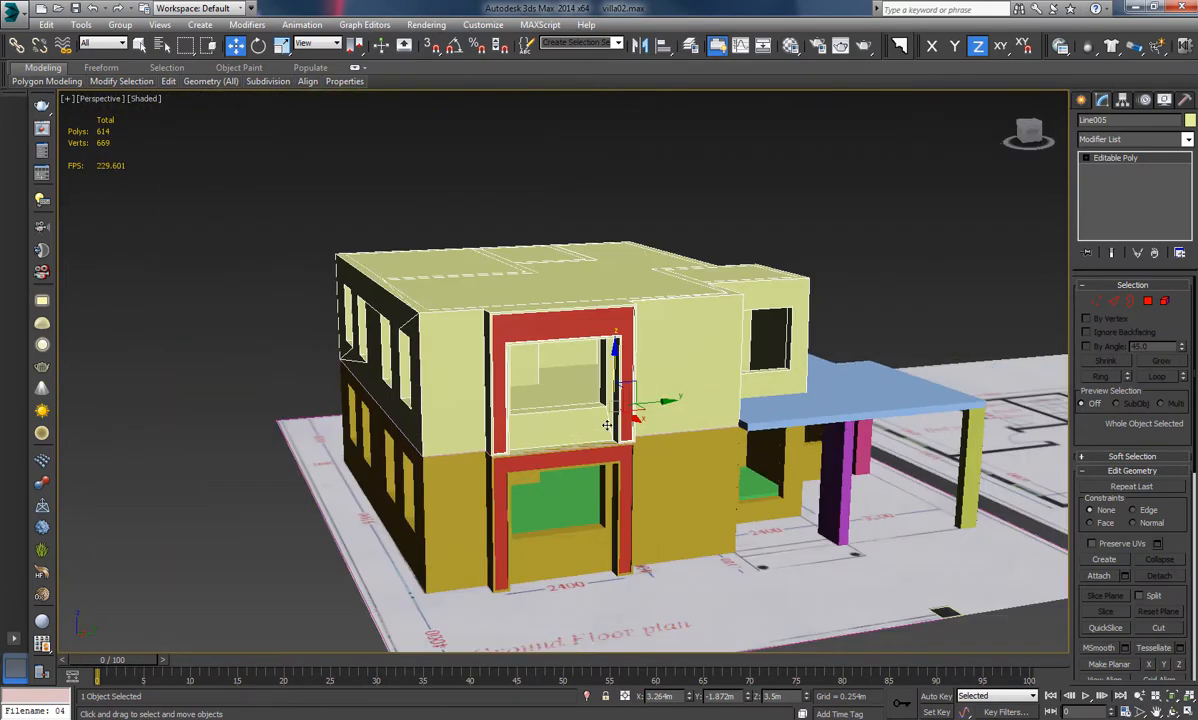
Attach the ground floor walls to the upper floor walls as one editable poly and clear the selection
drag(1087, 421, 1087, 353)
click(1101, 509)
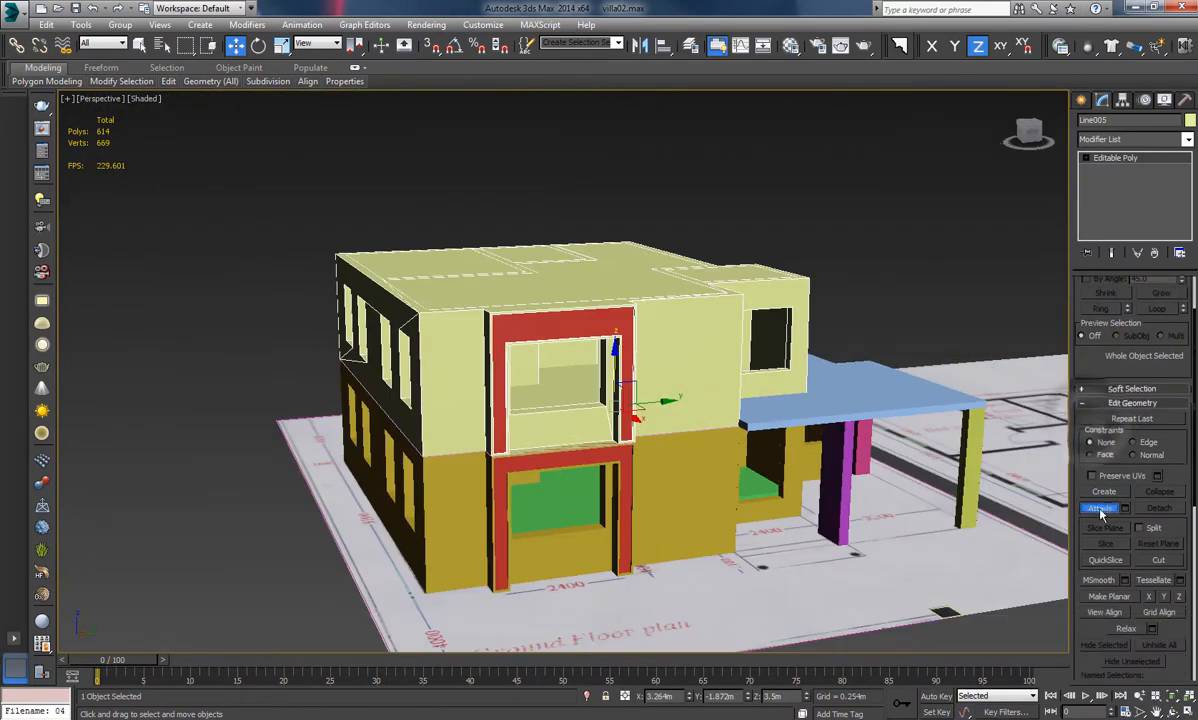
click(672, 495)
right_click(1031, 476)
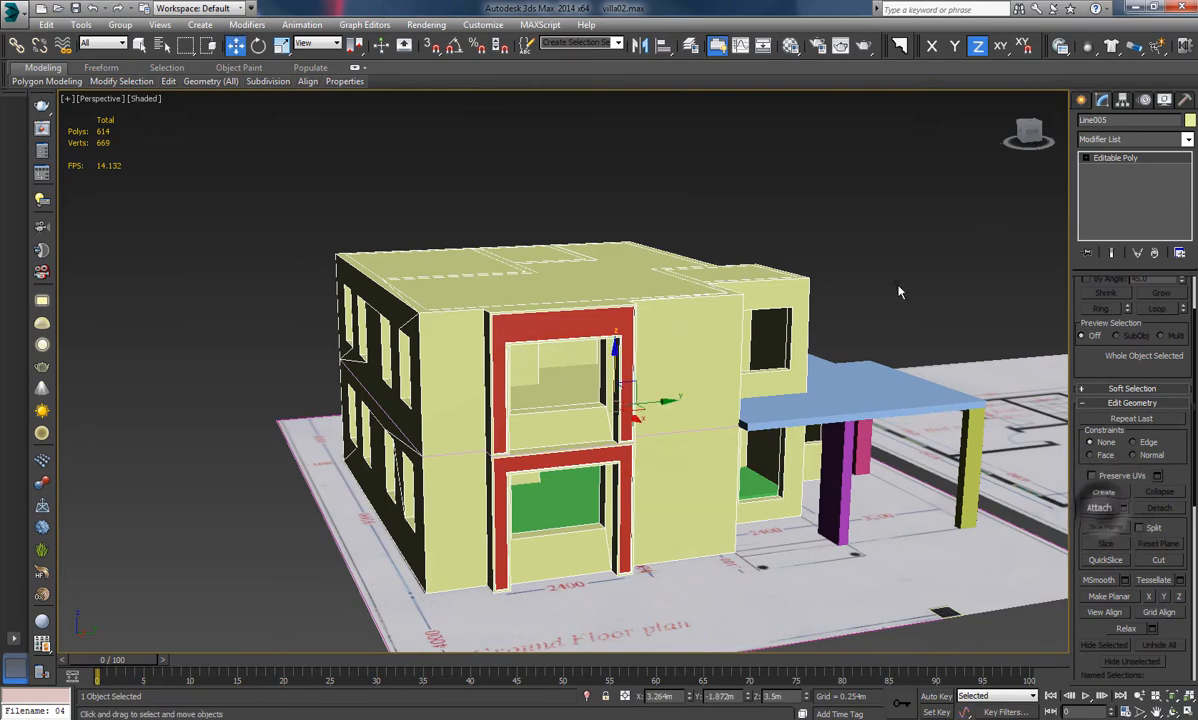
click(897, 285)
alt+middle_drag(730, 383, 880, 372)
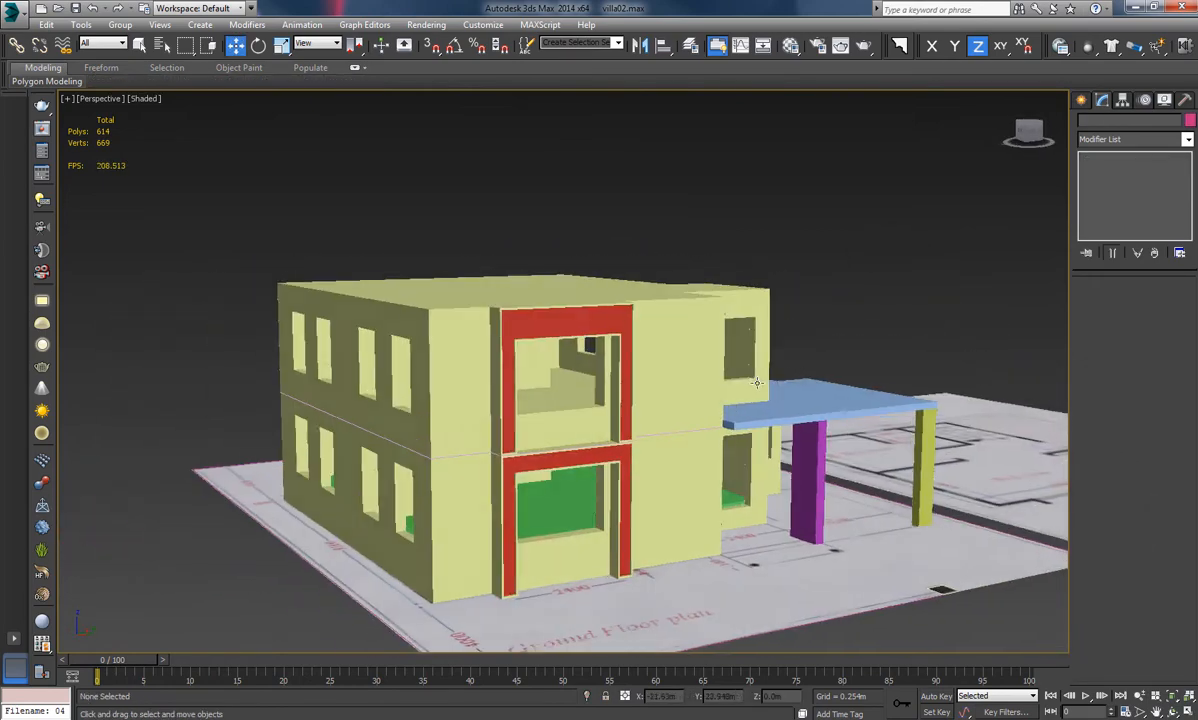
click(1189, 121)
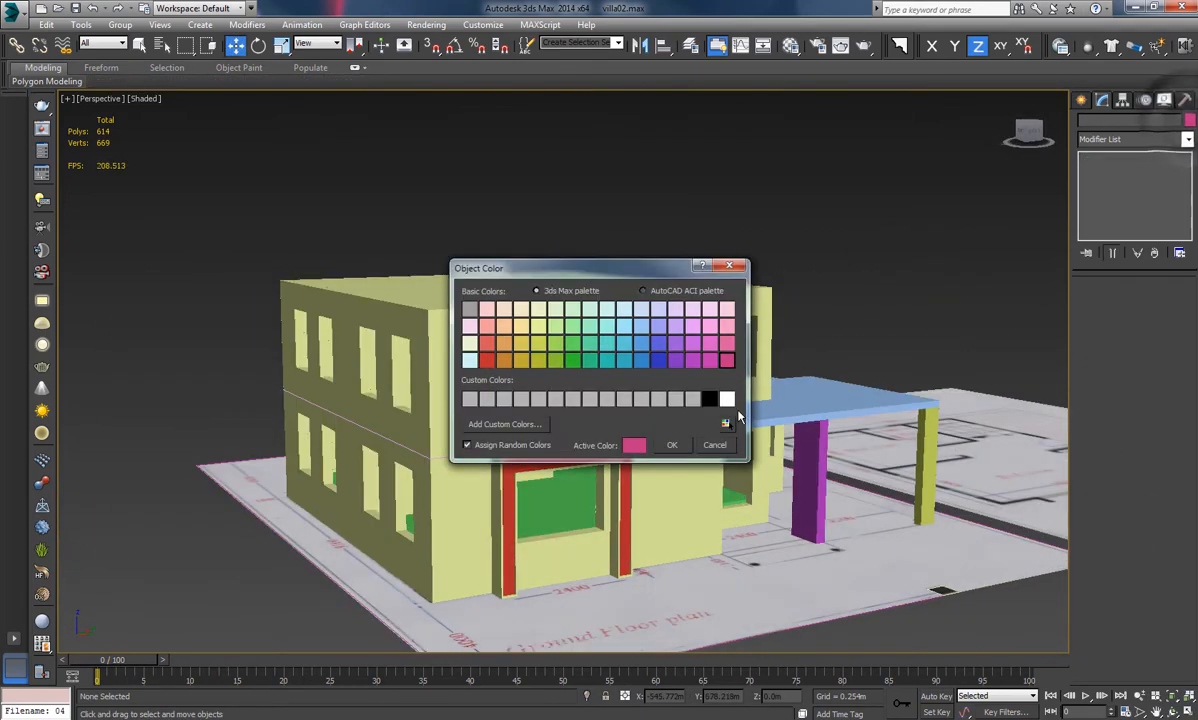
click(712, 445)
click(599, 323)
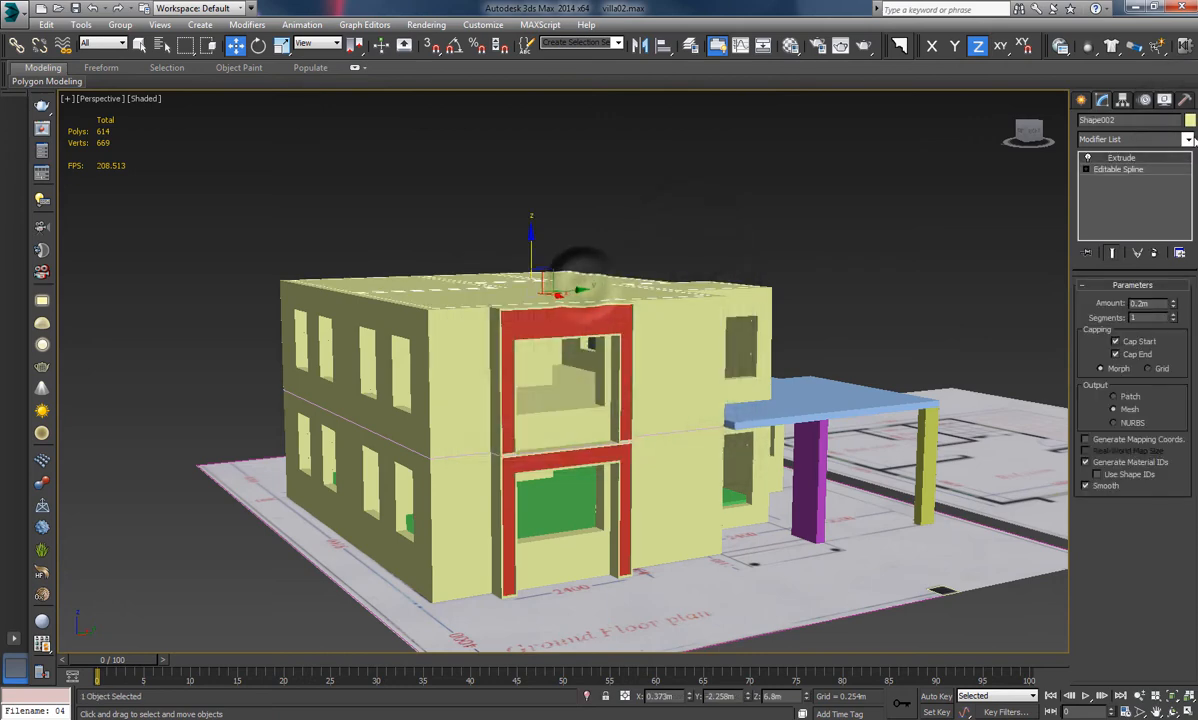
Set the object color of the combined villa walls to the custom light grey and clear the selection
click(688, 347)
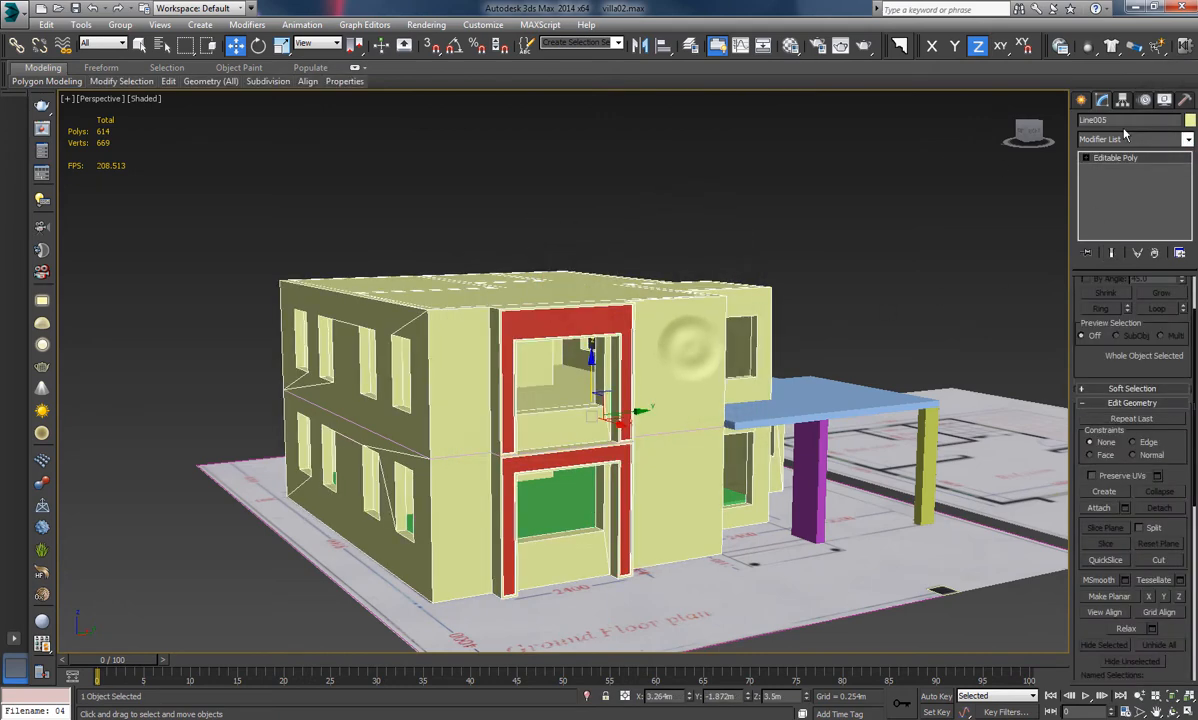
click(1189, 121)
click(671, 447)
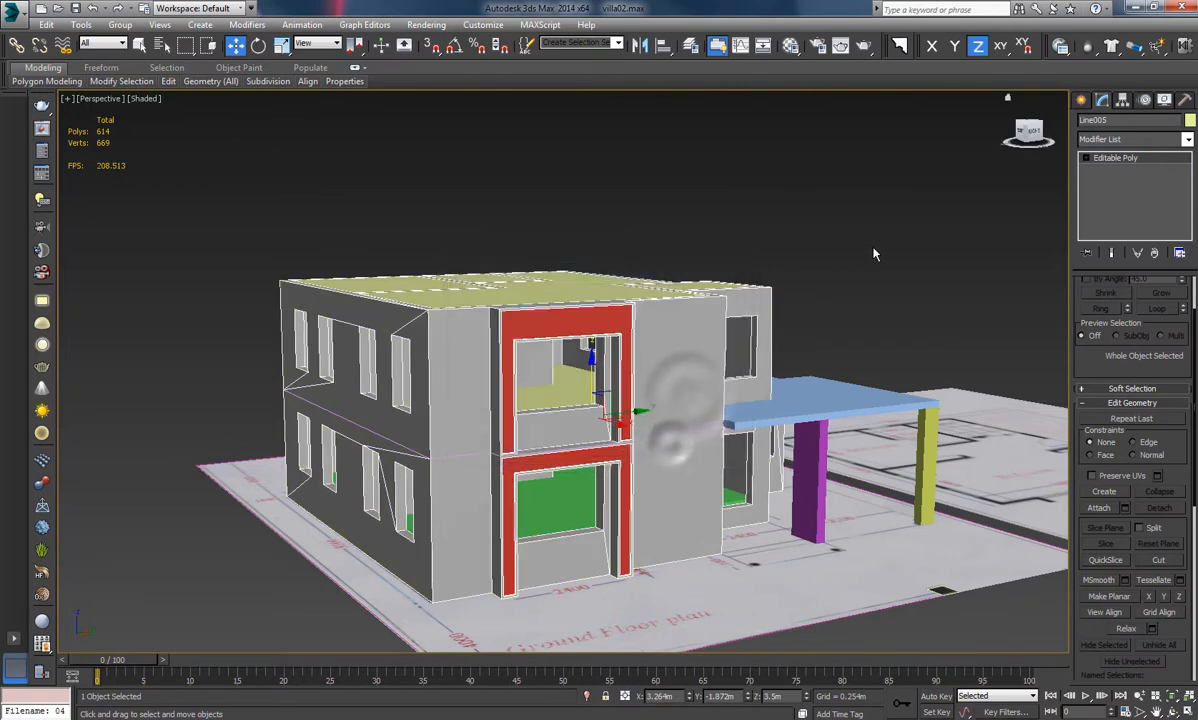
click(866, 241)
Set the object color of the roof slab to the same custom light grey
alt+middle_drag(861, 241, 657, 333)
click(530, 258)
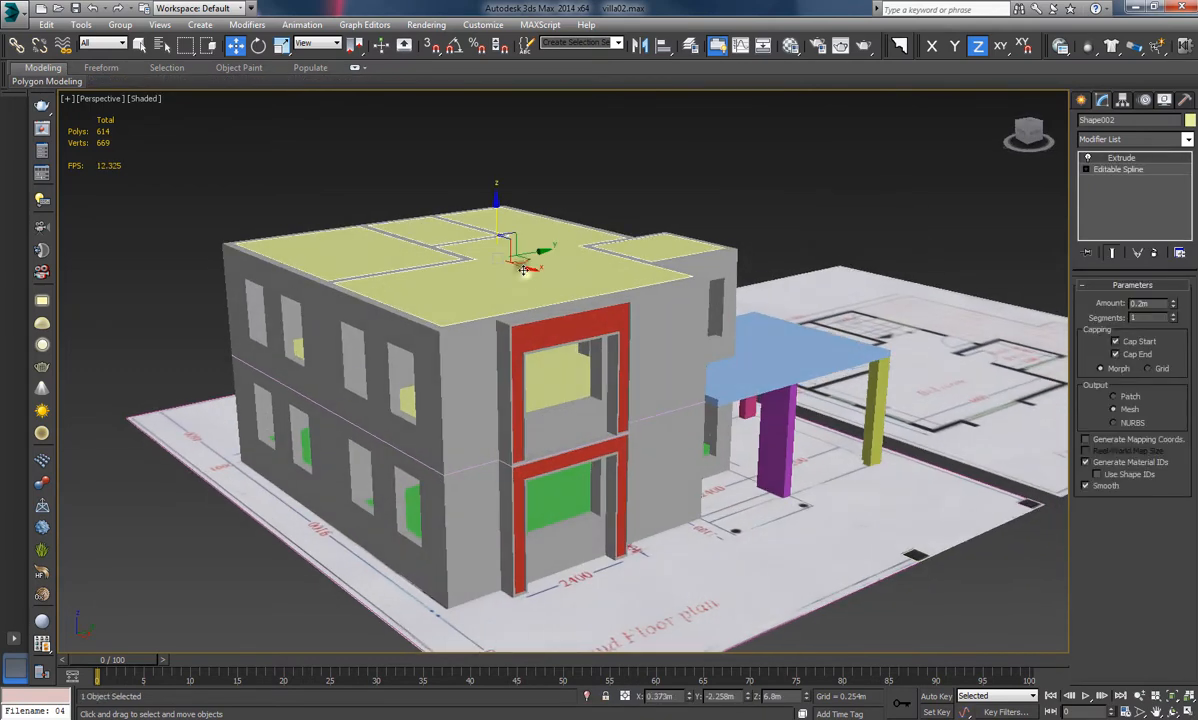
click(1189, 121)
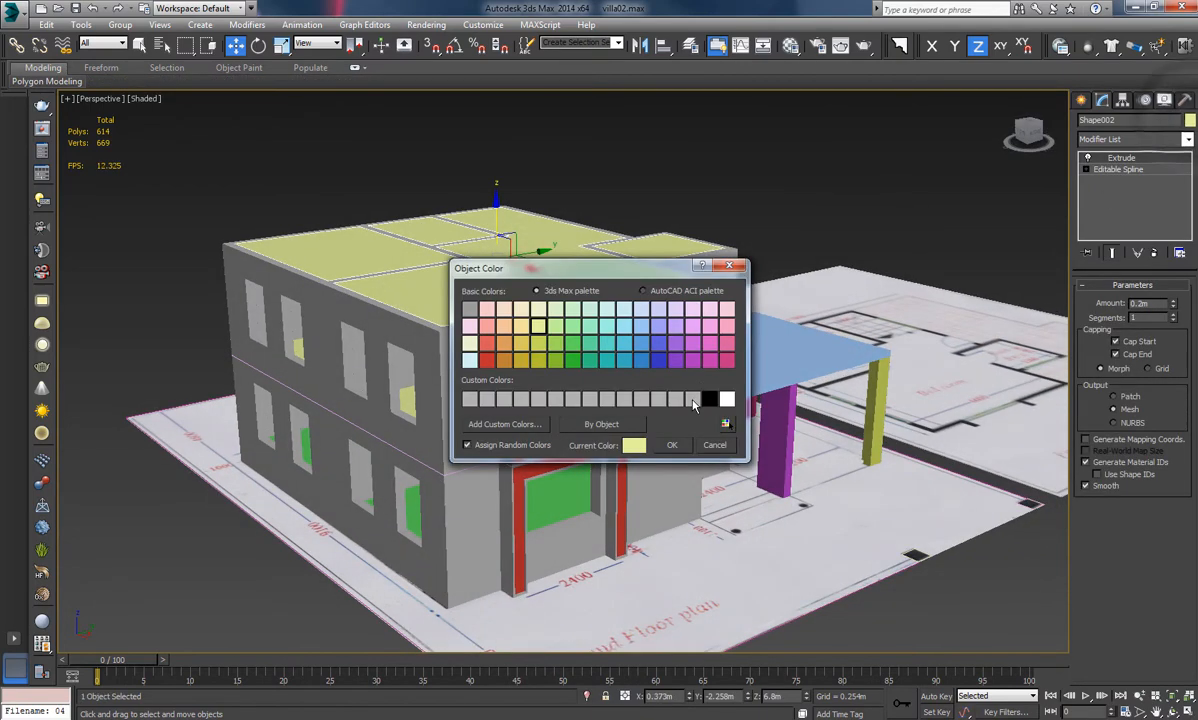
click(679, 444)
Select the floor slabs seen through both front openings and set their object color to the custom light grey
alt+middle_drag(679, 444, 704, 291)
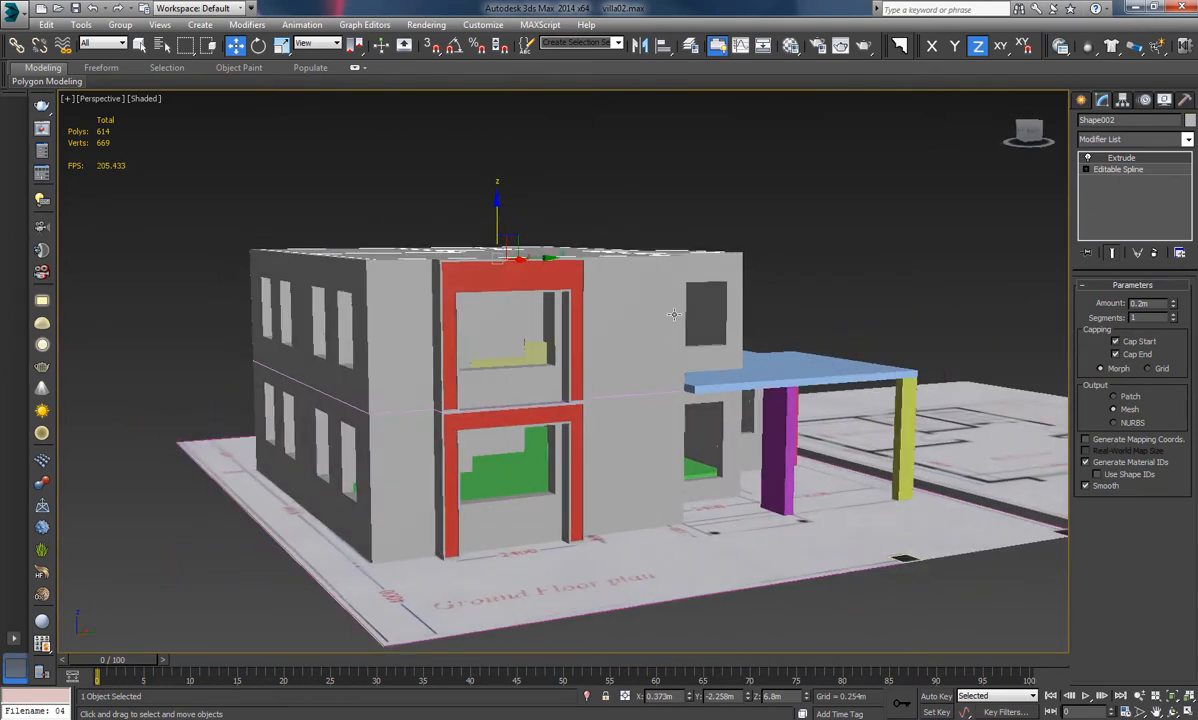
click(515, 352)
ctrl+click(510, 465)
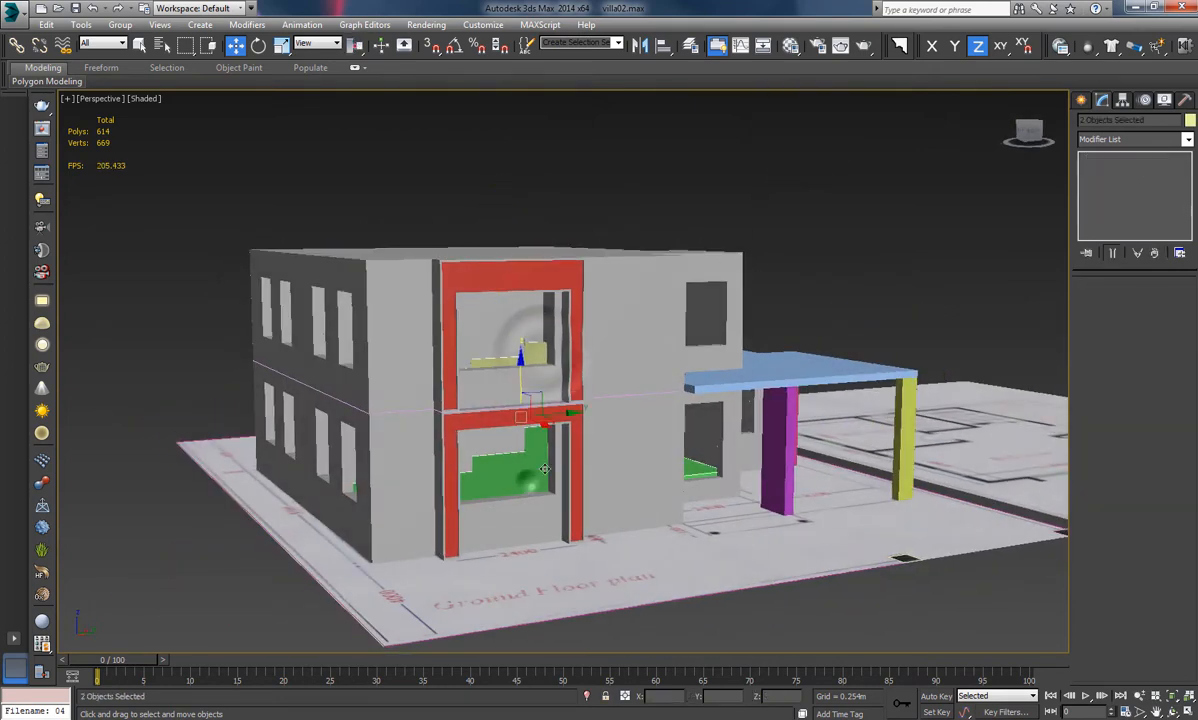
click(1189, 121)
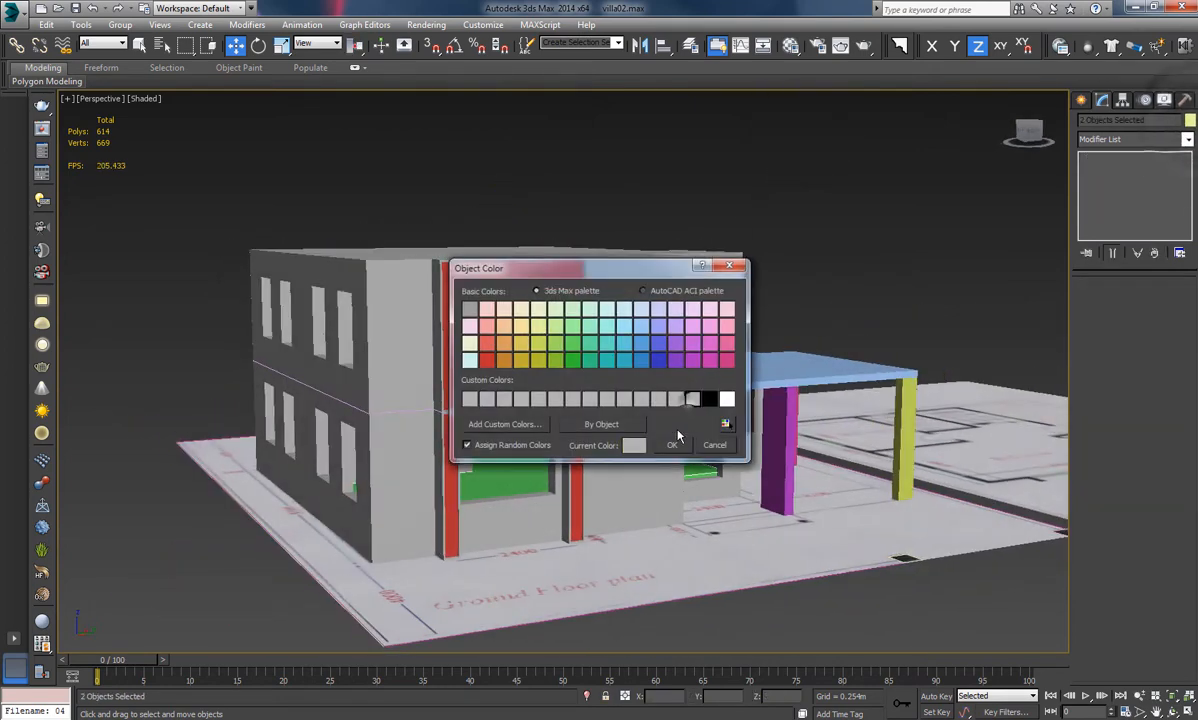
click(671, 446)
click(886, 130)
Lift the duplicate grey floor slab on the ground floor clear of the green one and delete it
alt+middle_drag(770, 390, 705, 442)
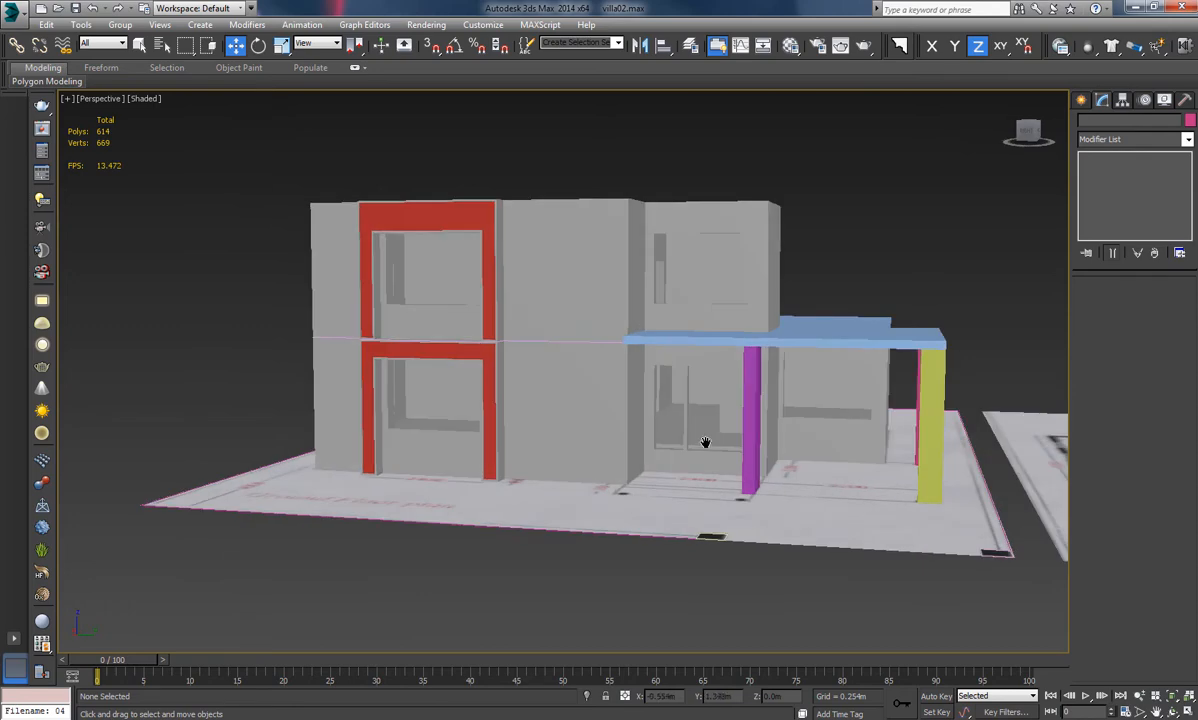
scroll(705, 442, up, 10)
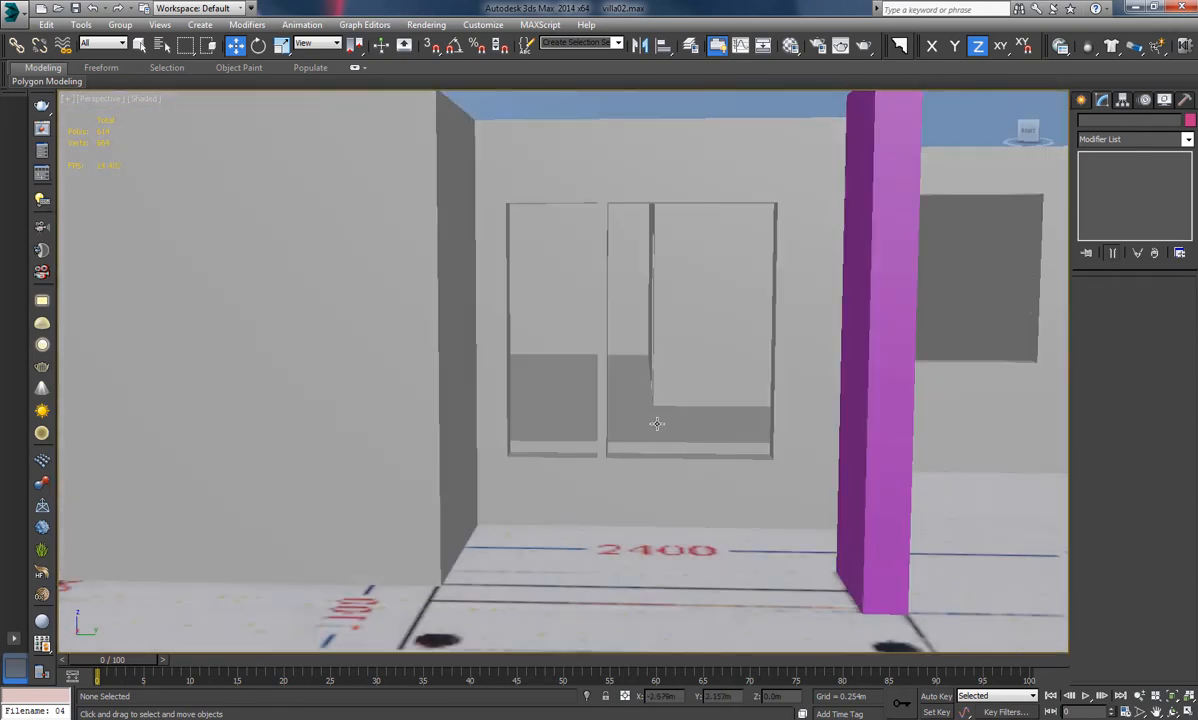
click(656, 424)
middle_drag(655, 414, 599, 417)
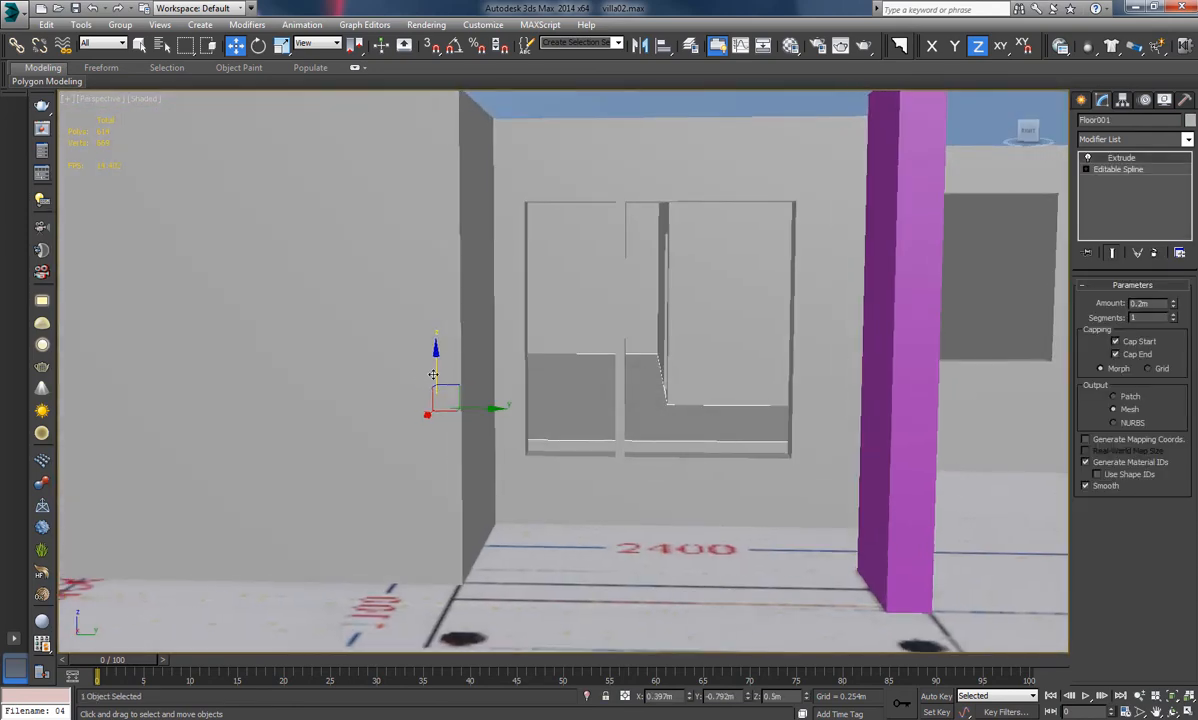
drag(433, 374, 442, 307)
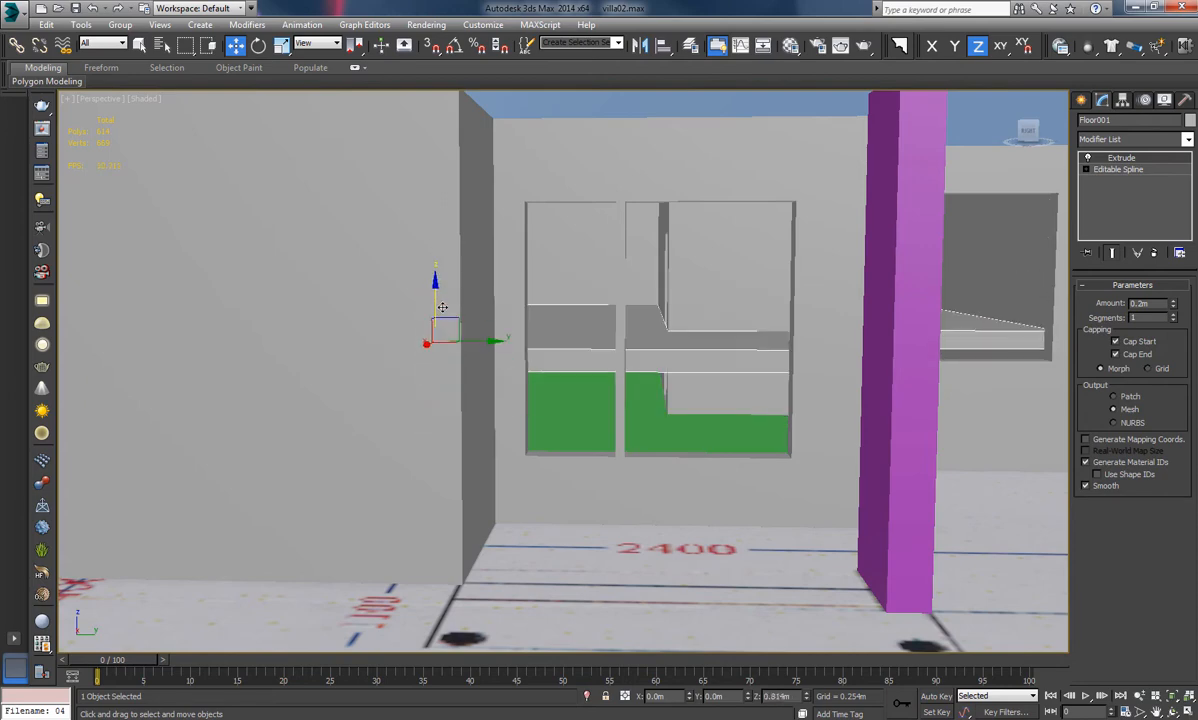
scroll(655, 356, down, 8)
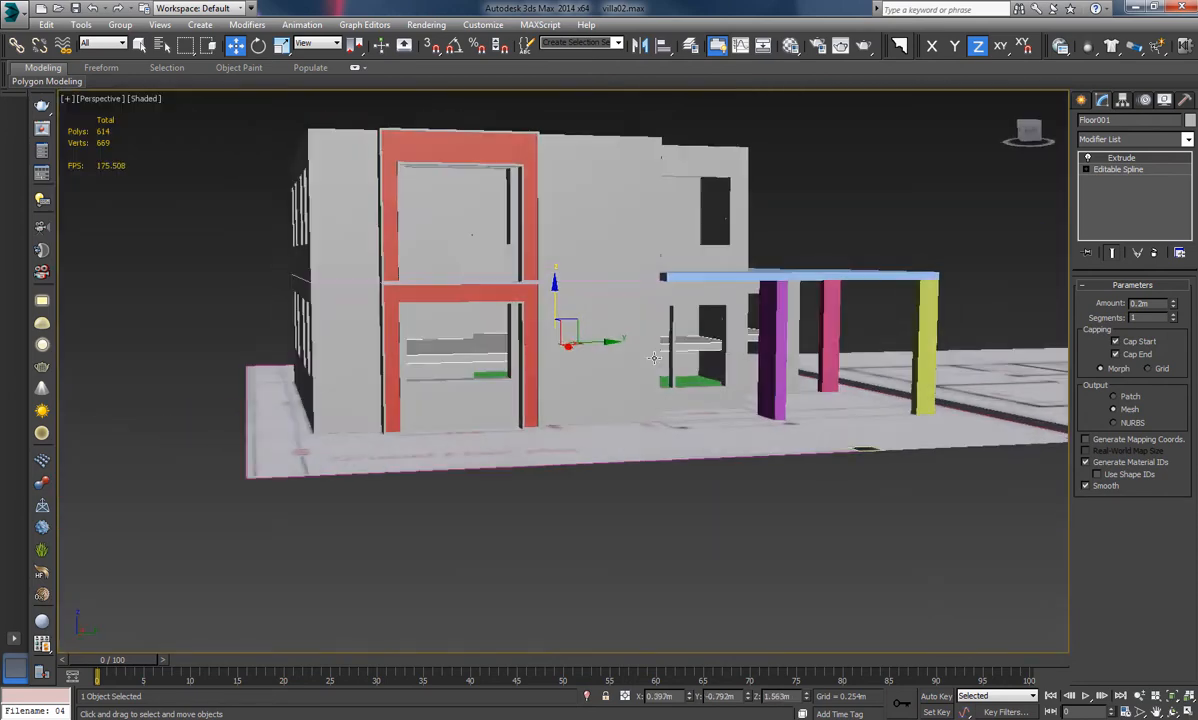
mouse_move(654, 358)
alt+middle_down()
mouse_move(655, 377)
mouse_move(674, 348)
mouse_move(651, 364)
alt+middle_up()
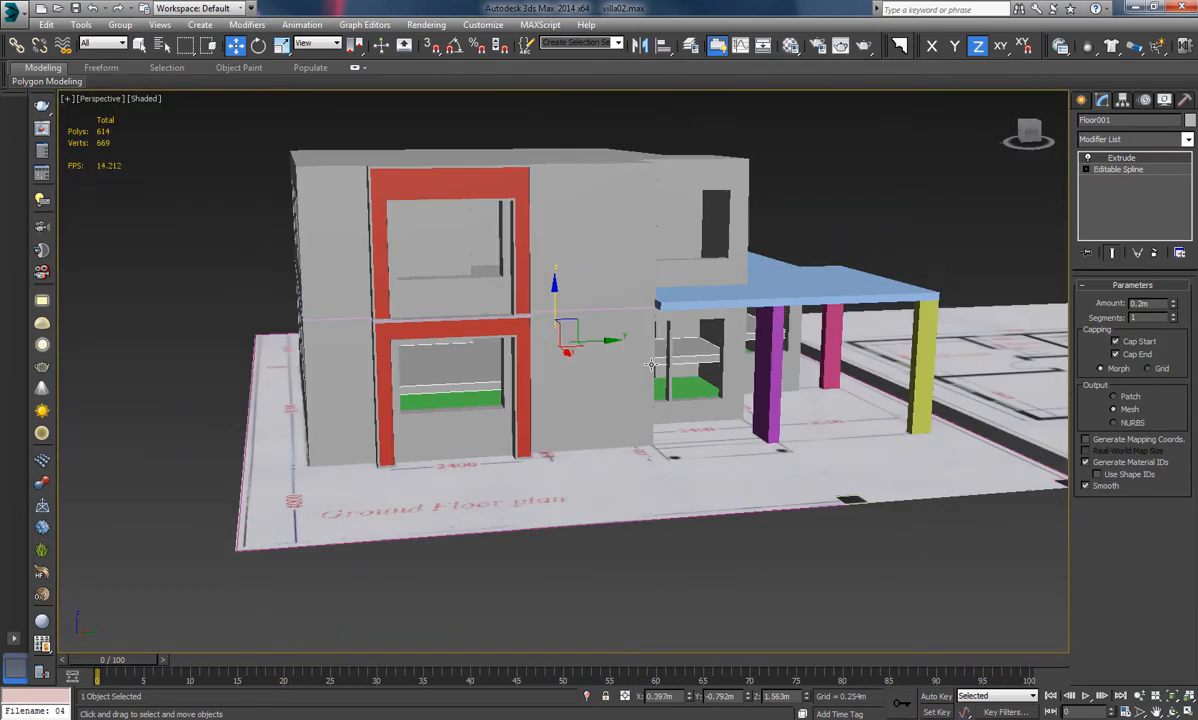
click(651, 367)
Set the object color of the remaining green ground floor slab to the custom light grey and clear the selection
scroll(651, 367, up, 5)
click(652, 385)
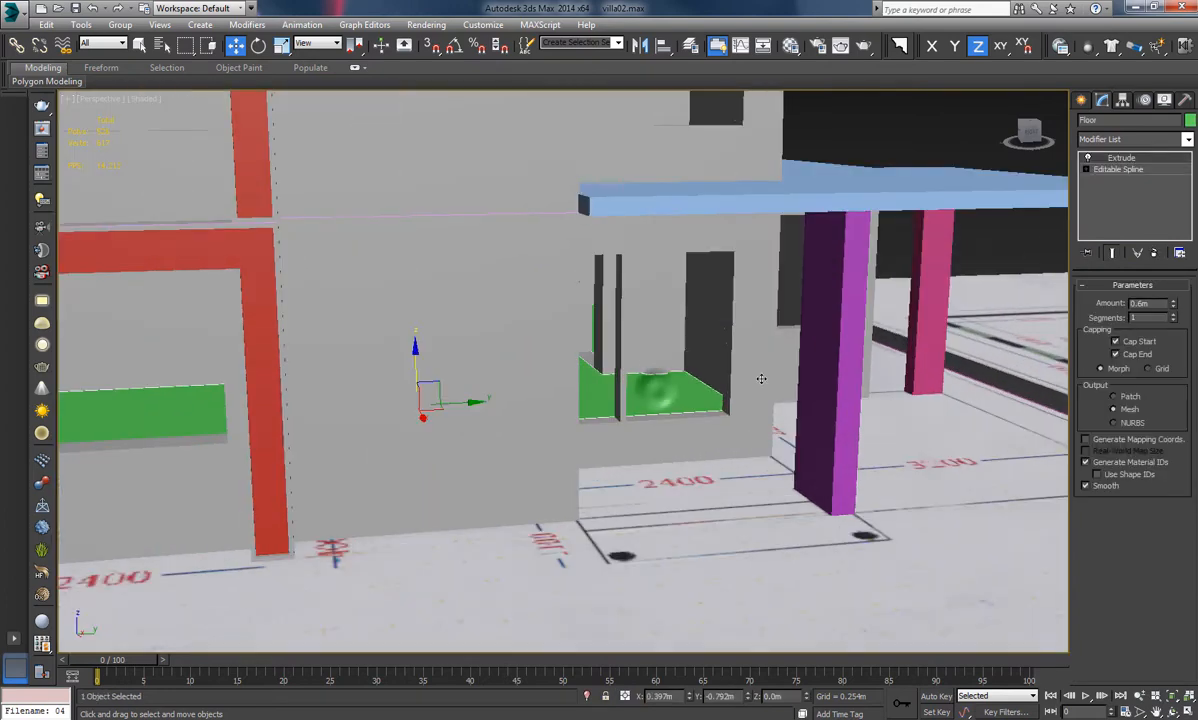
click(1190, 120)
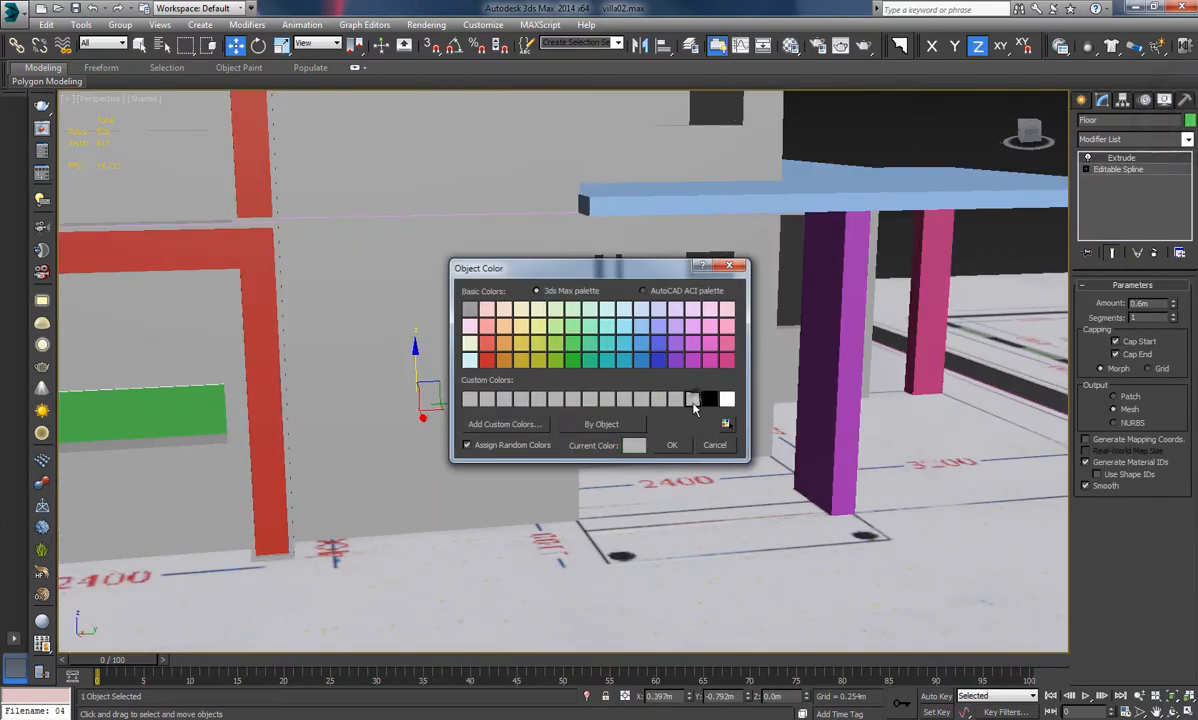
click(670, 444)
click(869, 114)
Sweep molding profile 04, 0.2 m long and 0.1 m wide, along the spline running between the two floors
scroll(496, 410, down, 4)
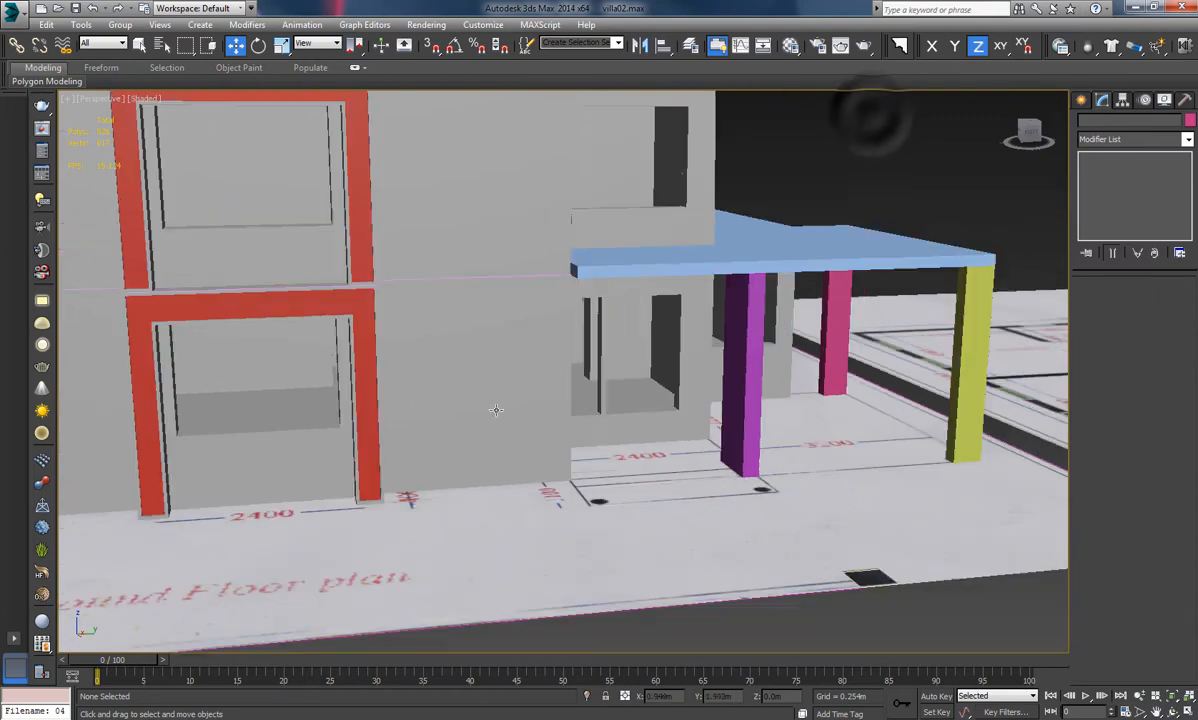
alt+middle_drag(496, 410, 590, 395)
scroll(505, 406, down, 5)
click(570, 405)
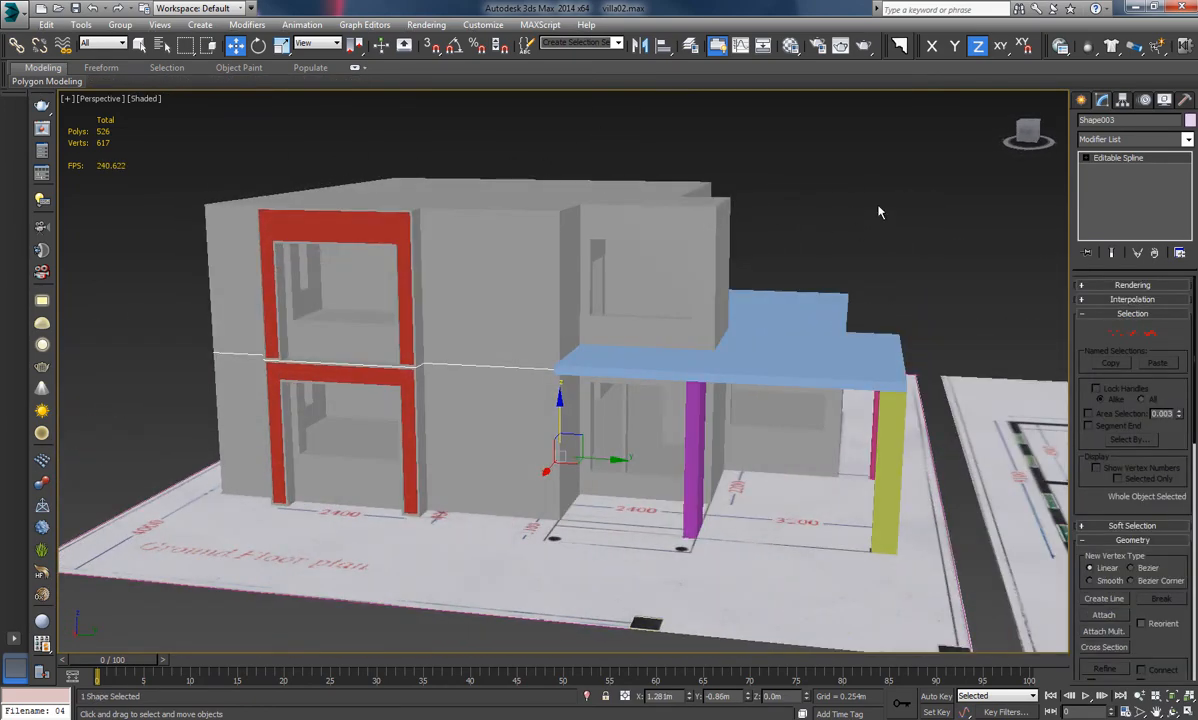
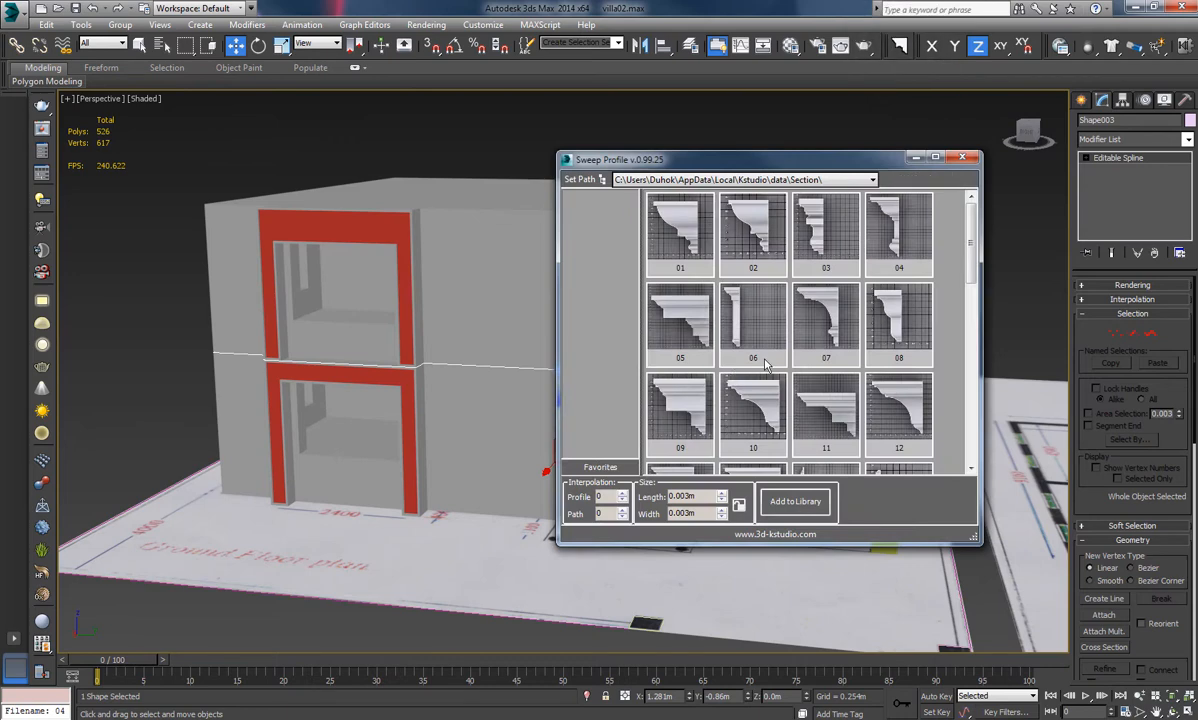
click(899, 262)
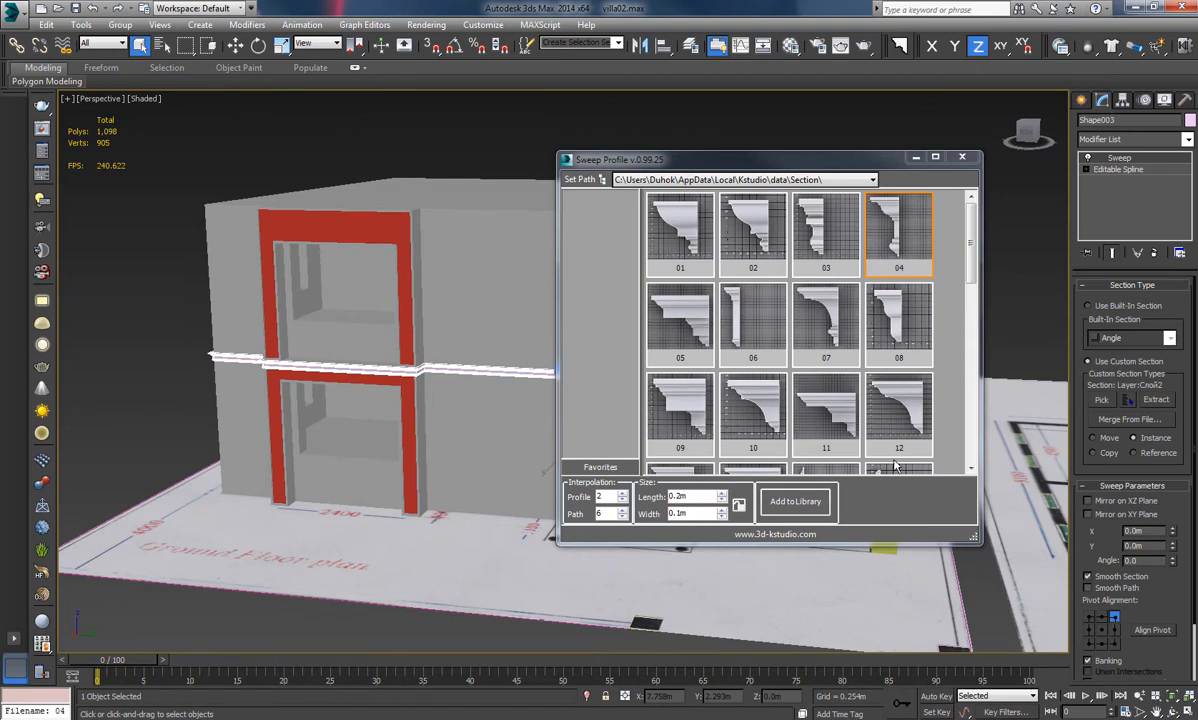
click(964, 158)
Set the object color of the swept molding between the floors to the custom light grey and clear the selection
alt+middle_drag(508, 406, 513, 380)
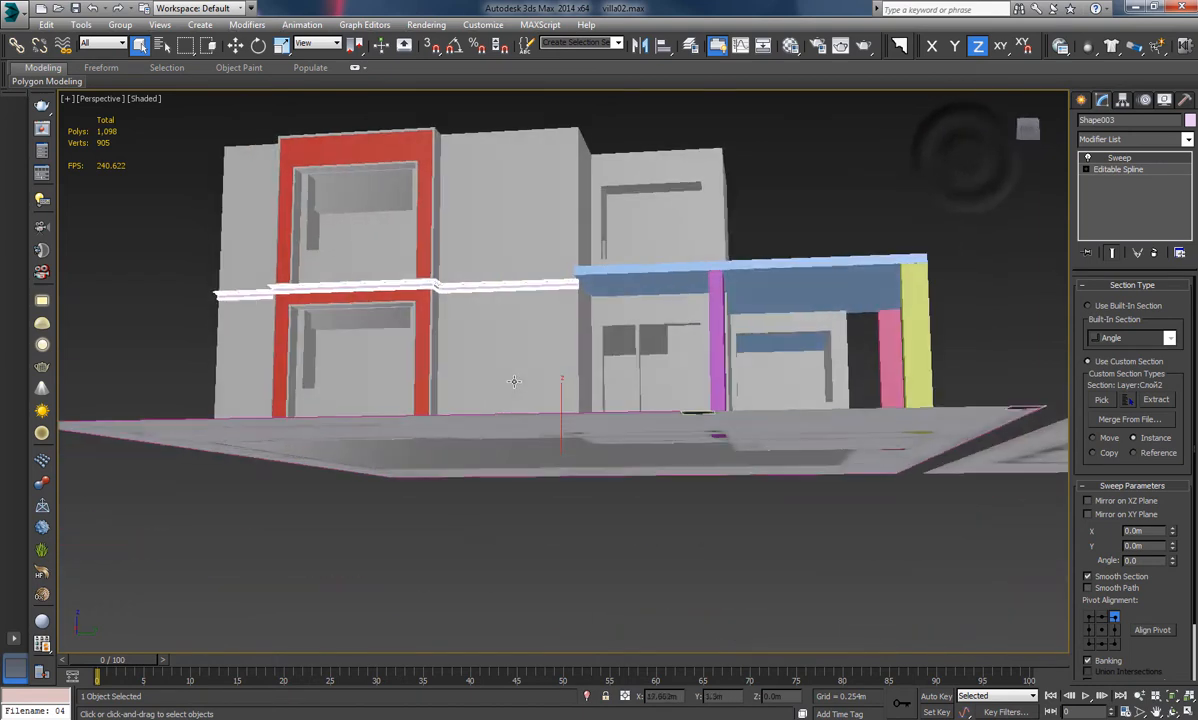
middle_drag(463, 321, 607, 380)
click(323, 318)
scroll(393, 332, up, 2)
scroll(503, 369, up, 4)
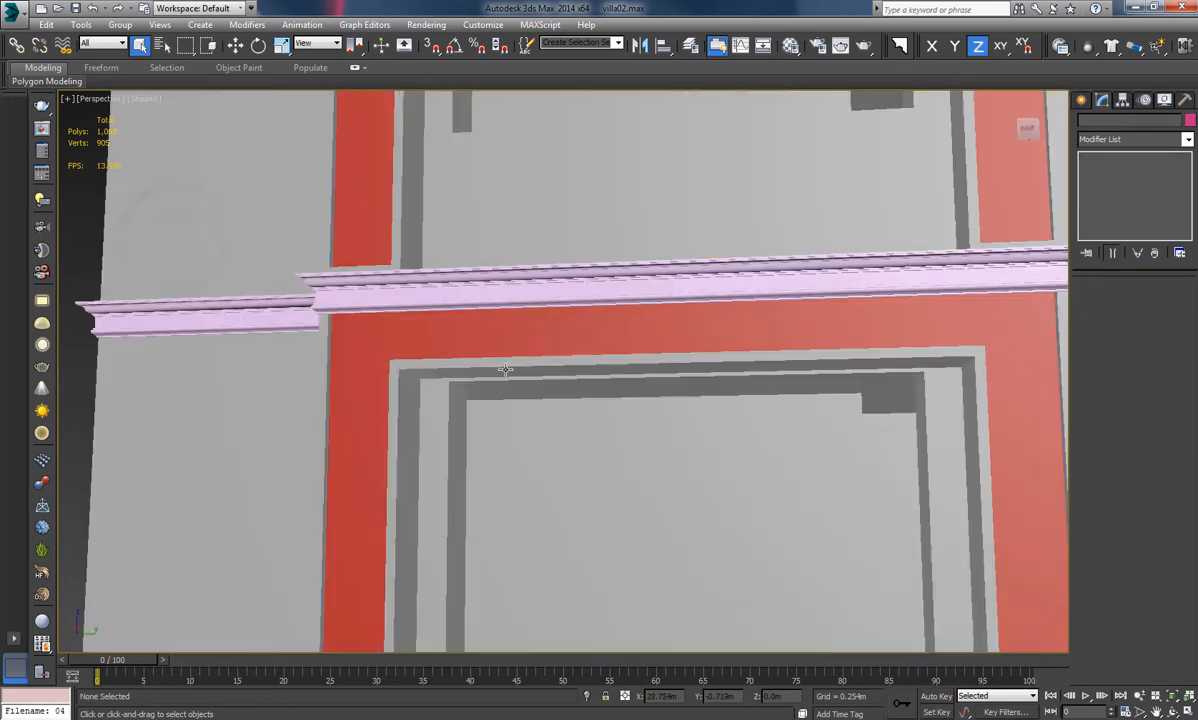
alt+middle_drag(527, 365, 499, 362)
click(729, 219)
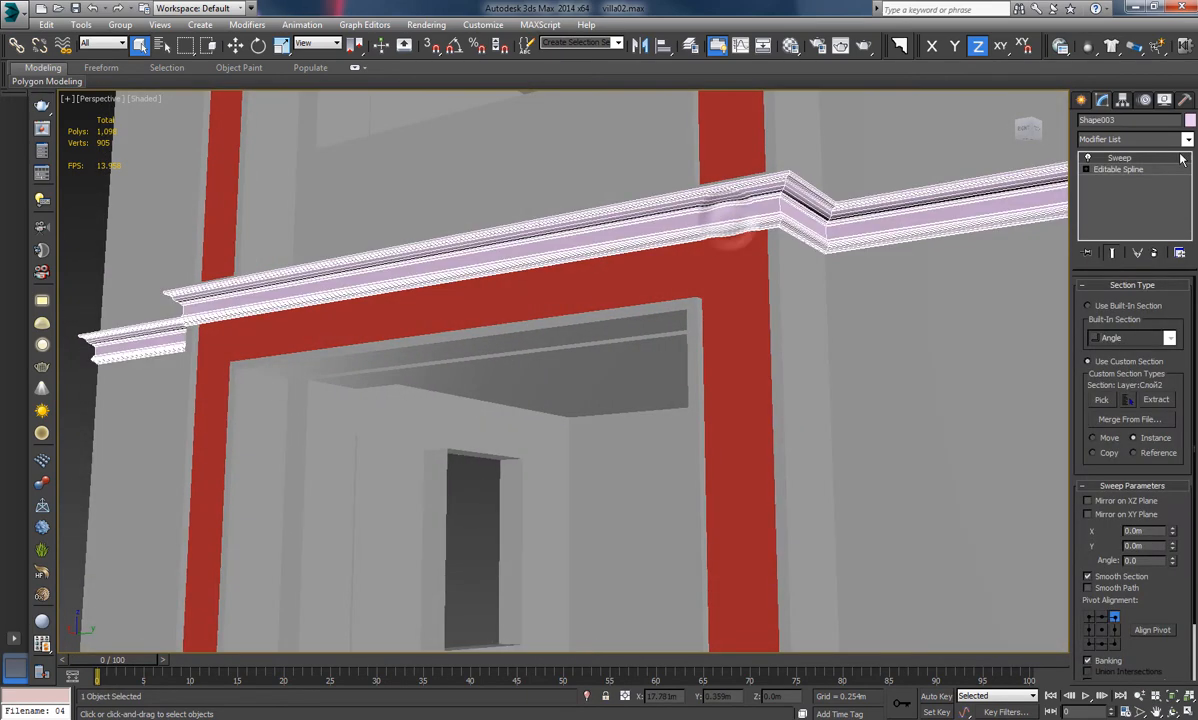
click(1189, 120)
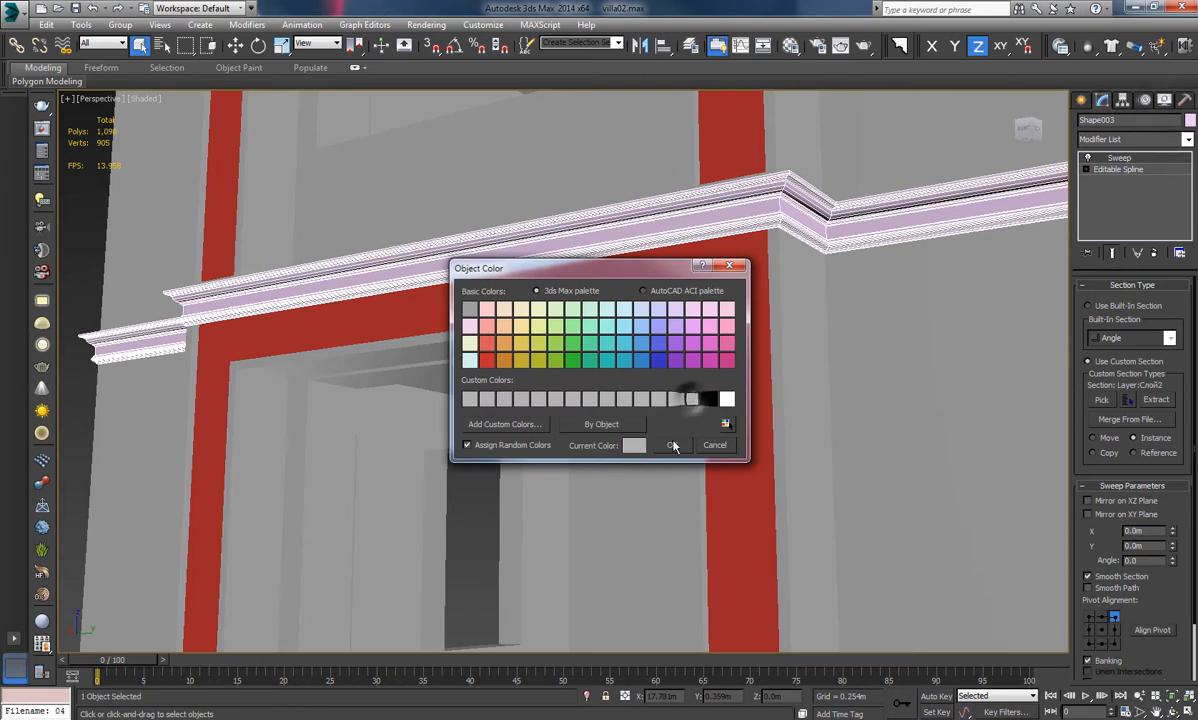
click(672, 445)
scroll(359, 381, down, 4)
click(195, 436)
Select the villa walls on the side with four windows per floor and switch to edge editing
middle_drag(775, 332, 660, 456)
scroll(653, 382, down, 3)
scroll(581, 397, up, 3)
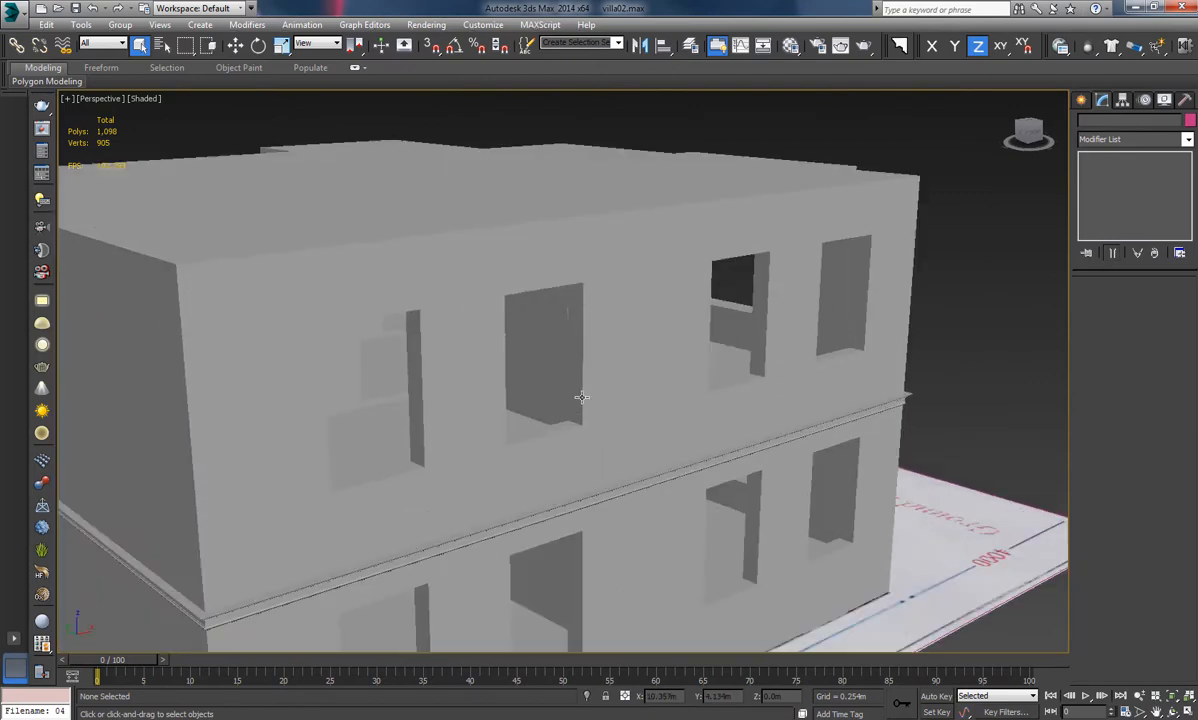
click(634, 360)
alt+middle_drag(634, 352, 745, 406)
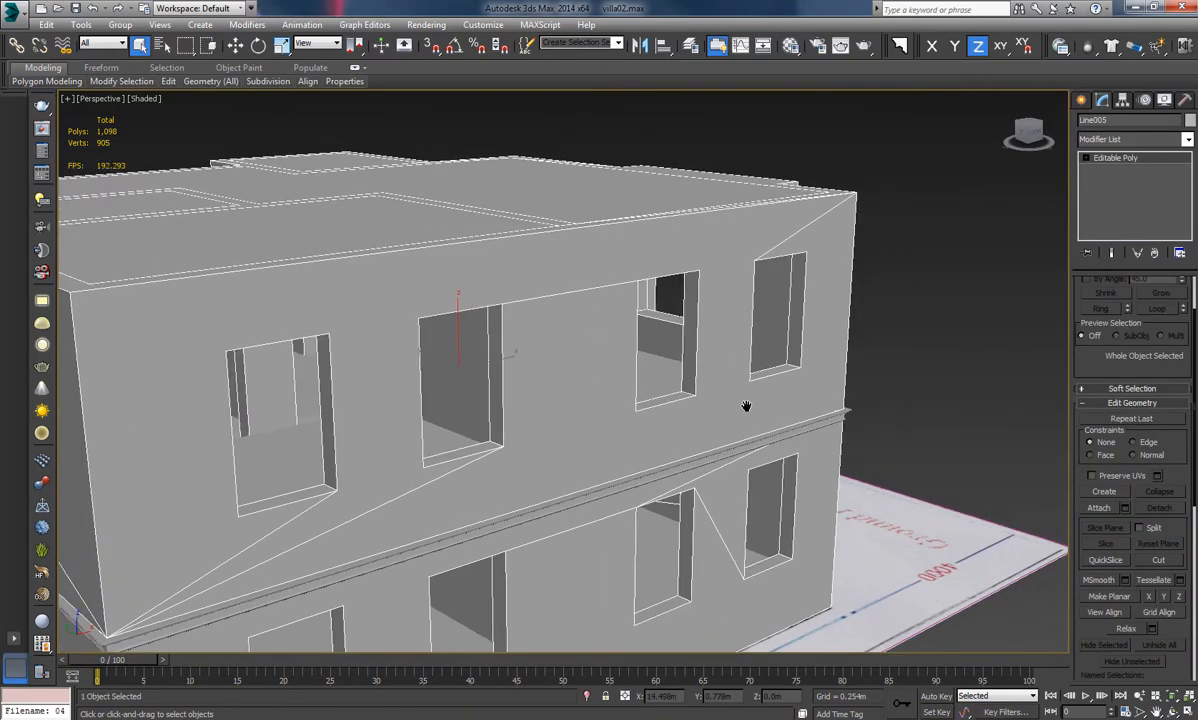
click(1086, 158)
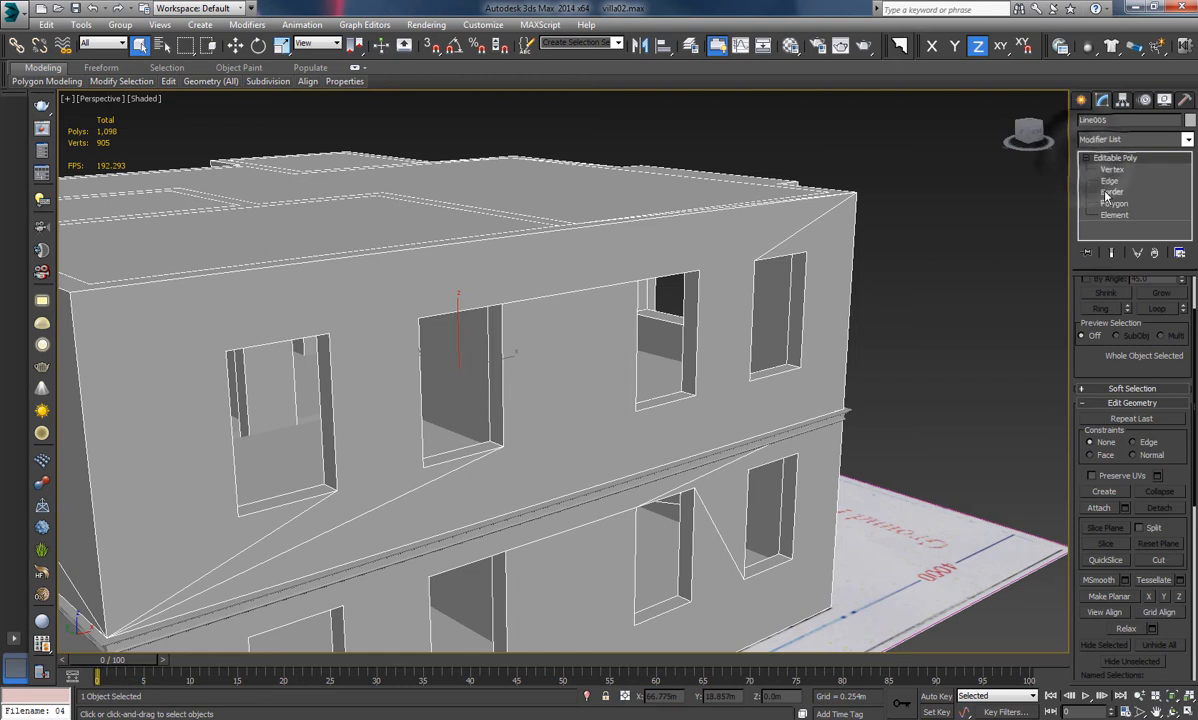
click(1107, 192)
click(1110, 180)
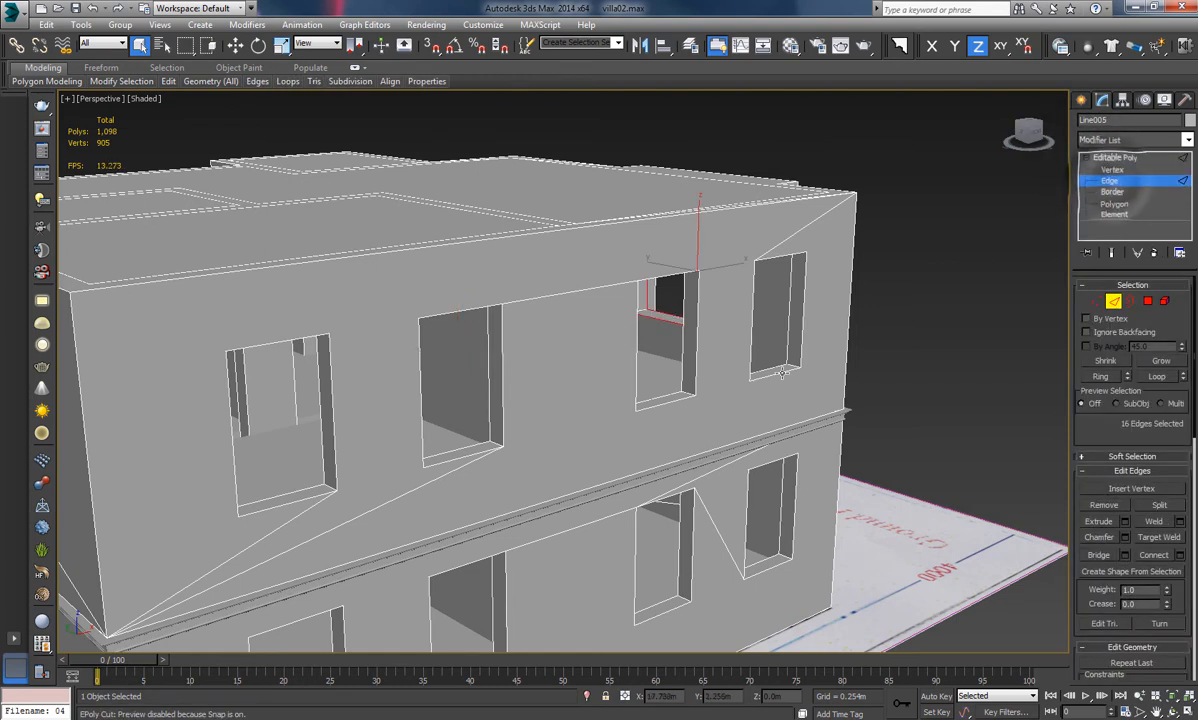
Select the outer outline edges of the two rightmost upper-floor window openings on the four-window facade
click(1166, 375)
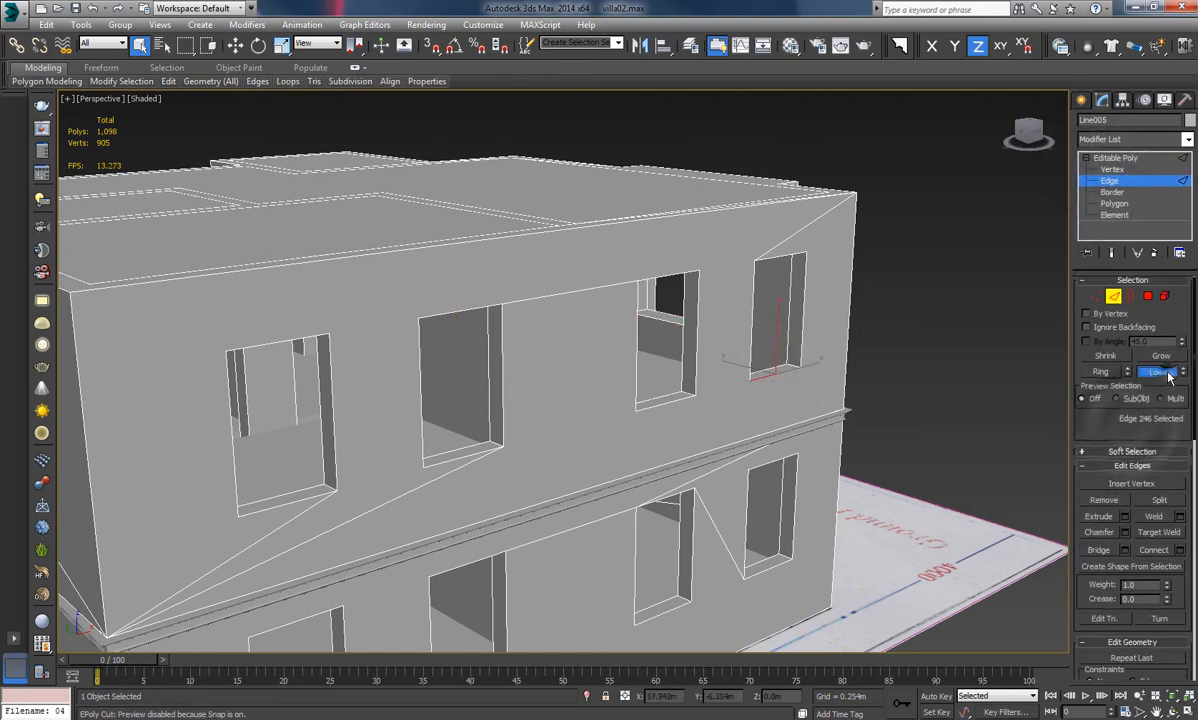
scroll(752, 357, up, 3)
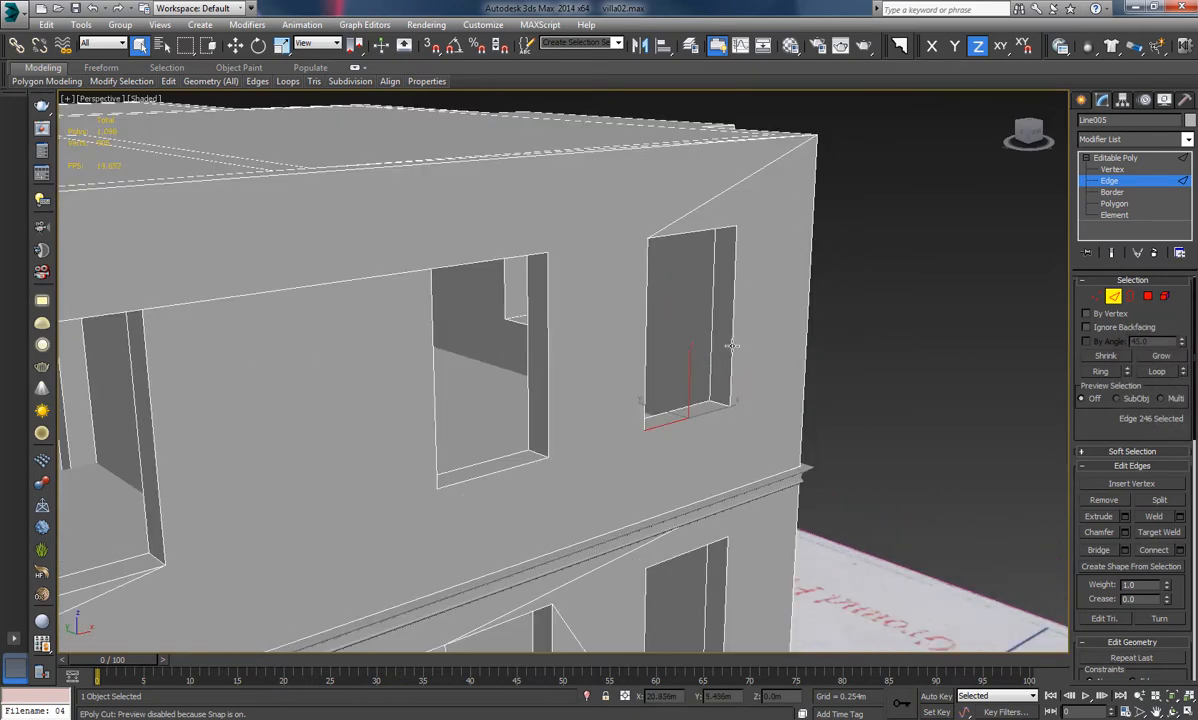
click(900, 283)
ctrl+click(735, 300)
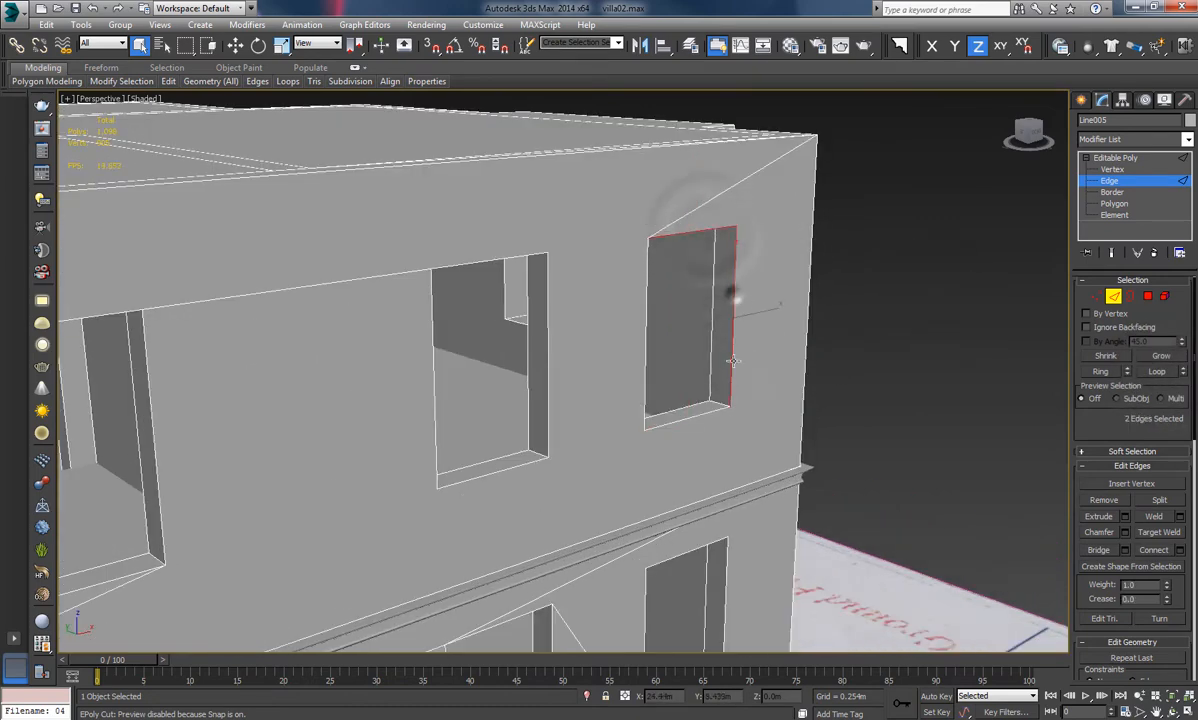
ctrl+click(710, 411)
alt+middle_drag(645, 377, 789, 396)
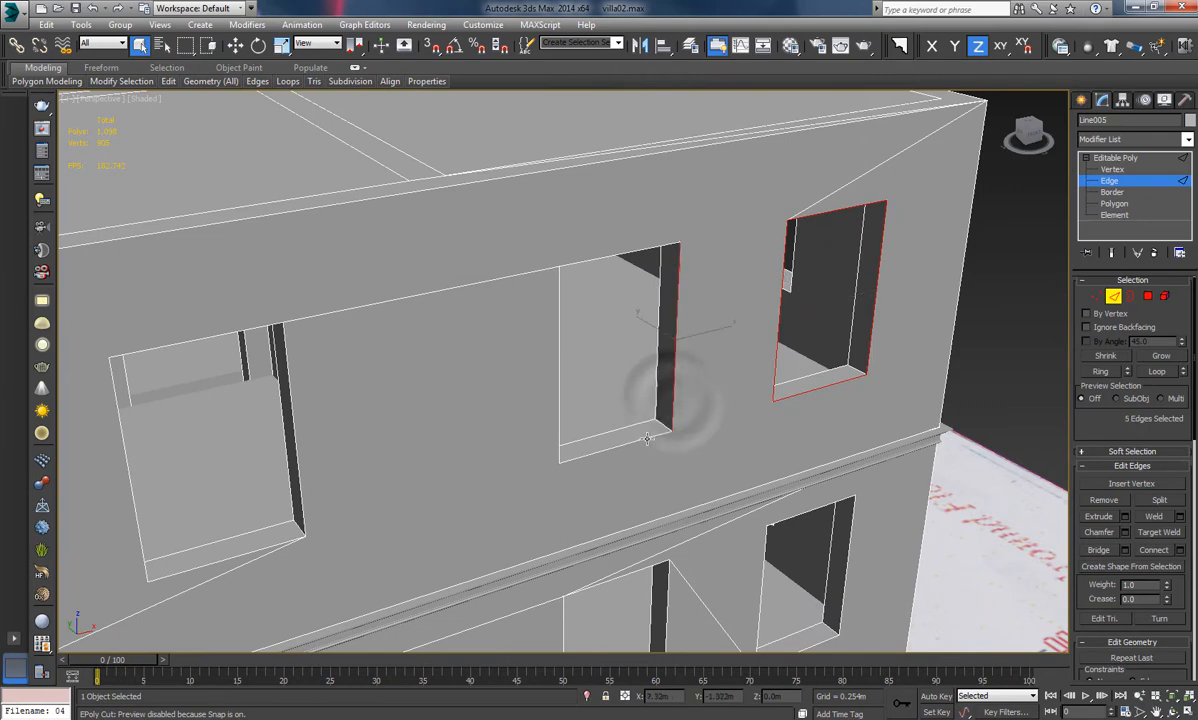
ctrl+click(557, 410)
ctrl+click(594, 262)
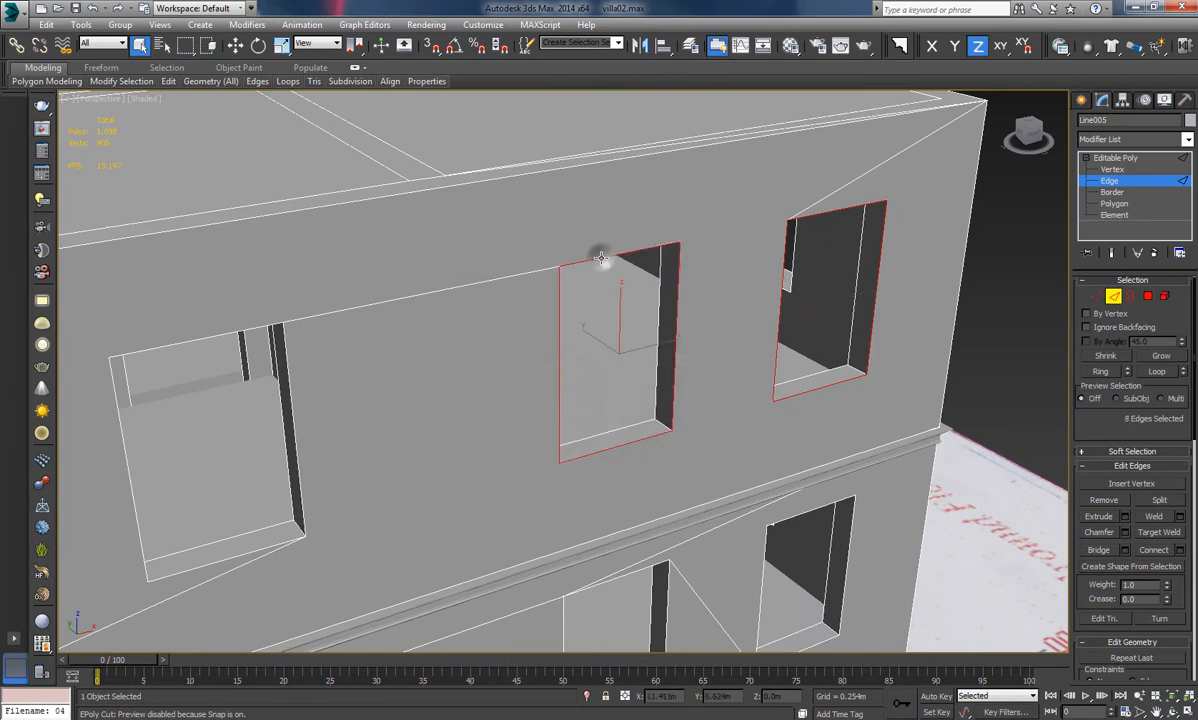
Add the outline edges of the other two upper-floor windows to the selection and create a linear shape from it
middle_drag(594, 262, 602, 357)
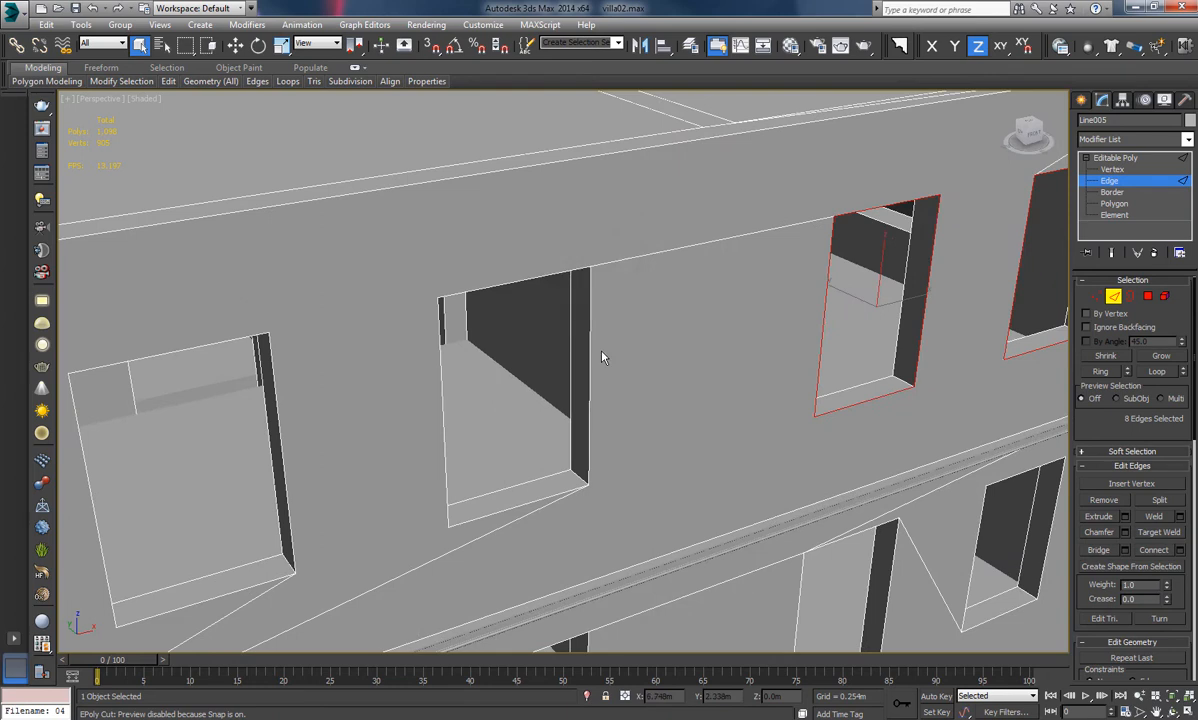
ctrl+click(520, 507)
ctrl+click(446, 495)
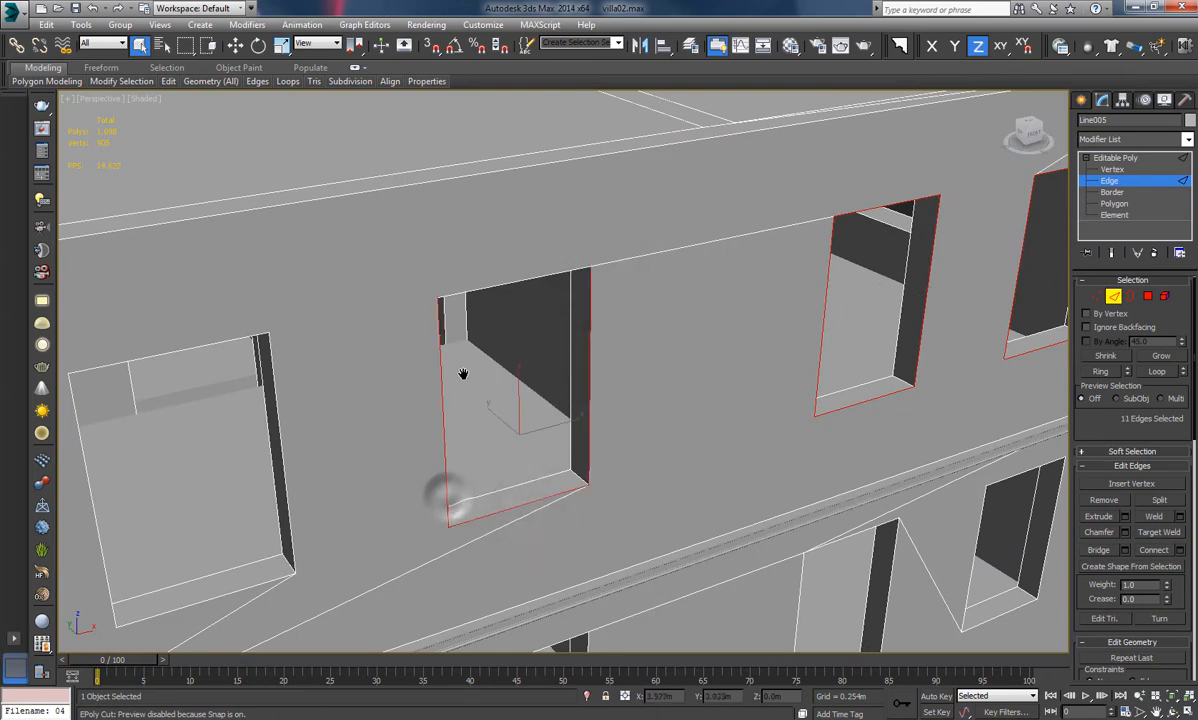
scroll(462, 374, up, 6)
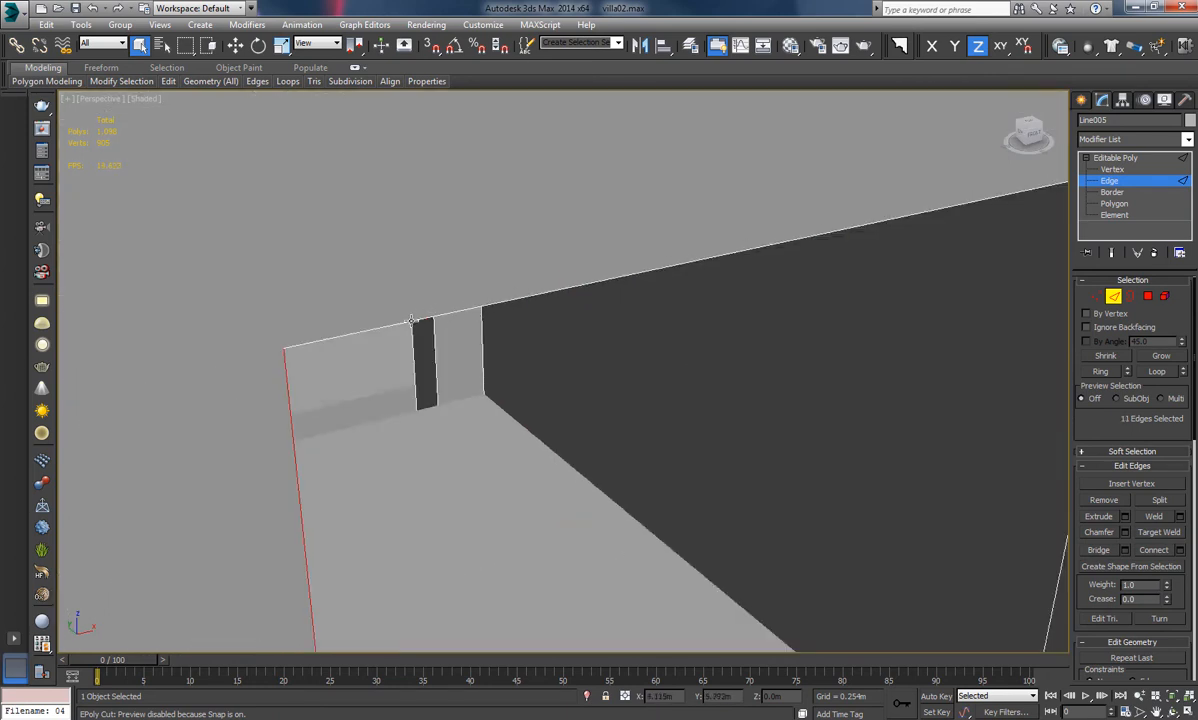
middle_drag(397, 404, 612, 383)
scroll(430, 375, down, 6)
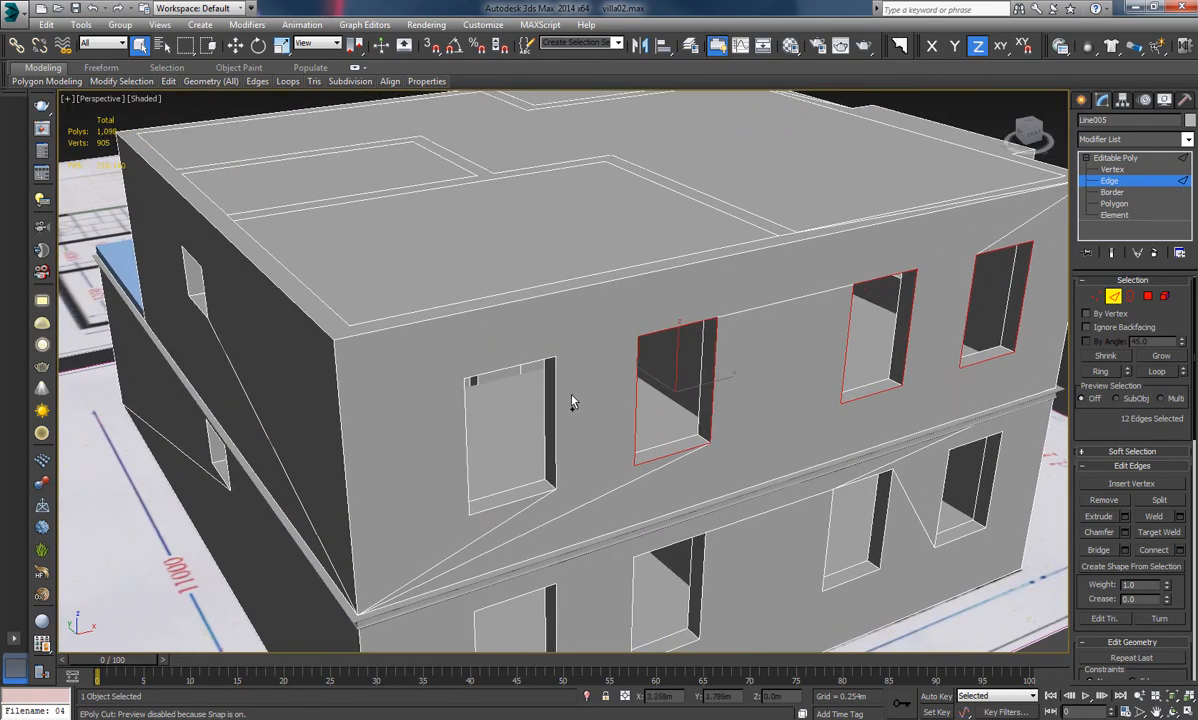
ctrl+click(511, 369)
ctrl+click(468, 412)
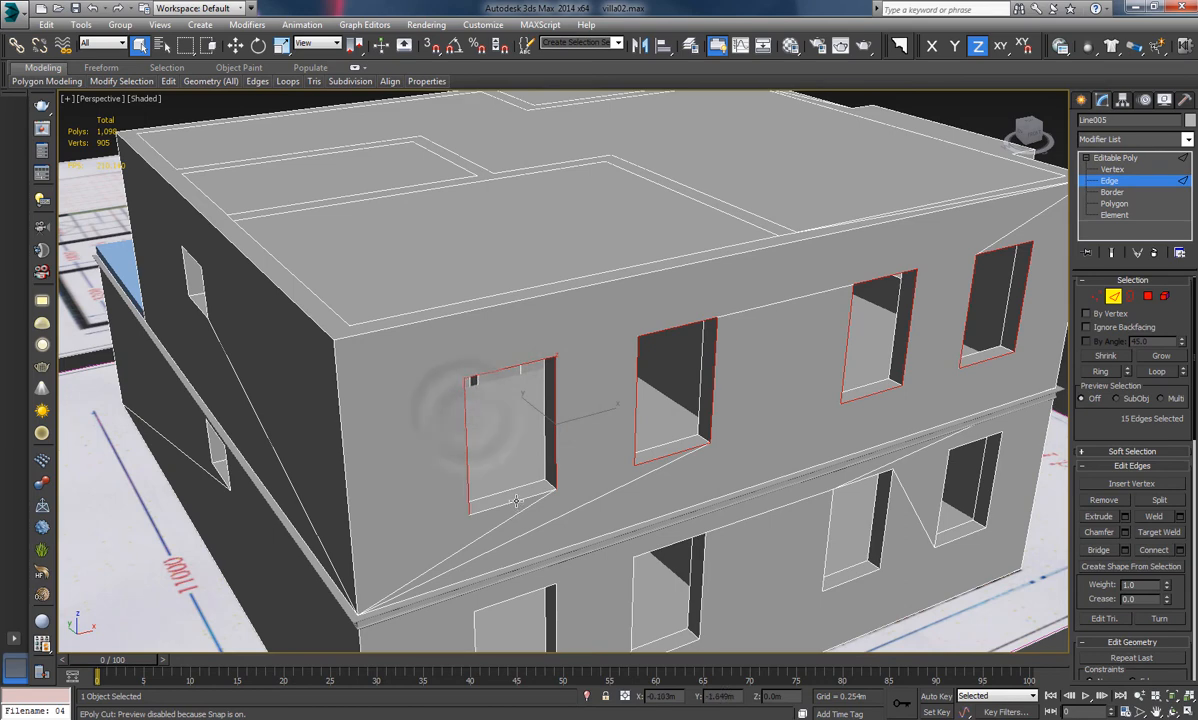
middle_drag(893, 465, 760, 423)
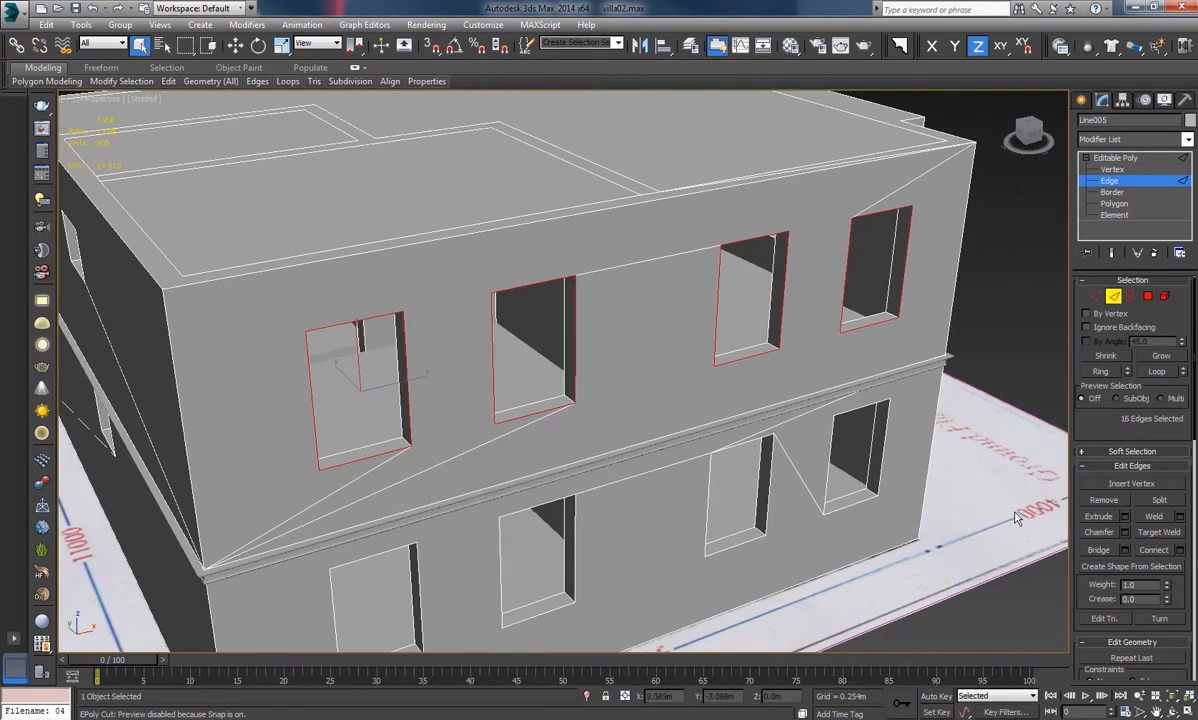
click(1135, 567)
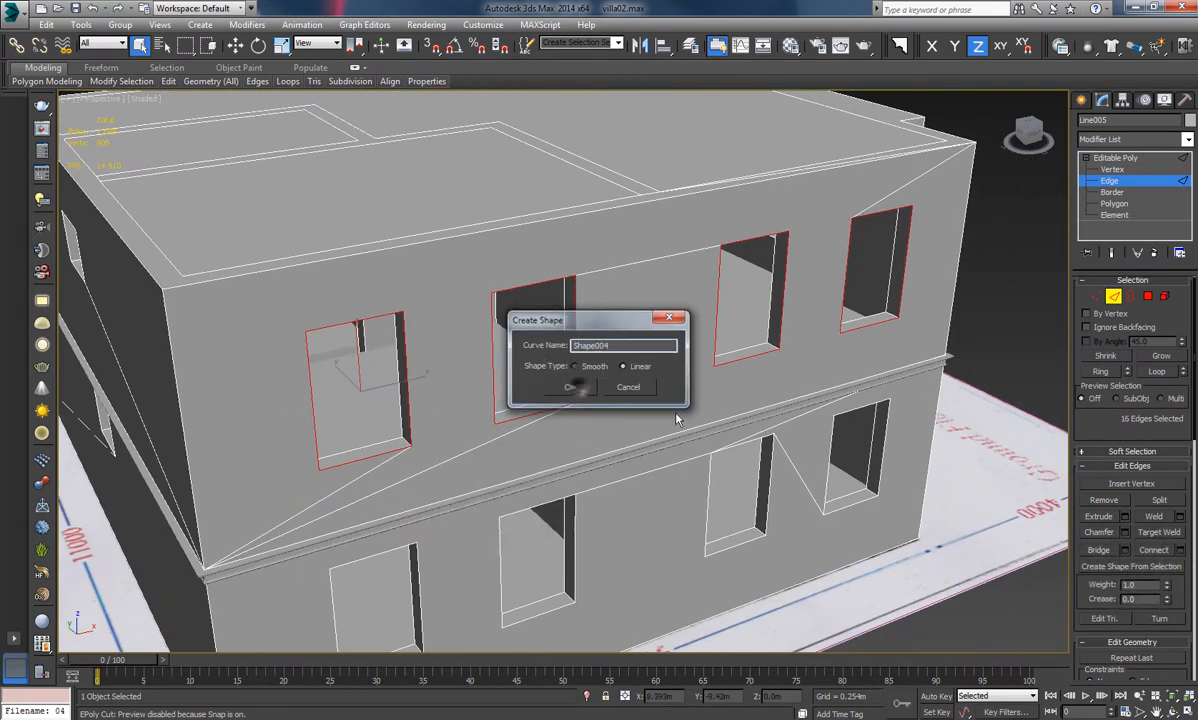
click(575, 382)
Select the outer outline edges of the three rightmost ground-floor window openings on the same facade
middle_drag(890, 468, 883, 435)
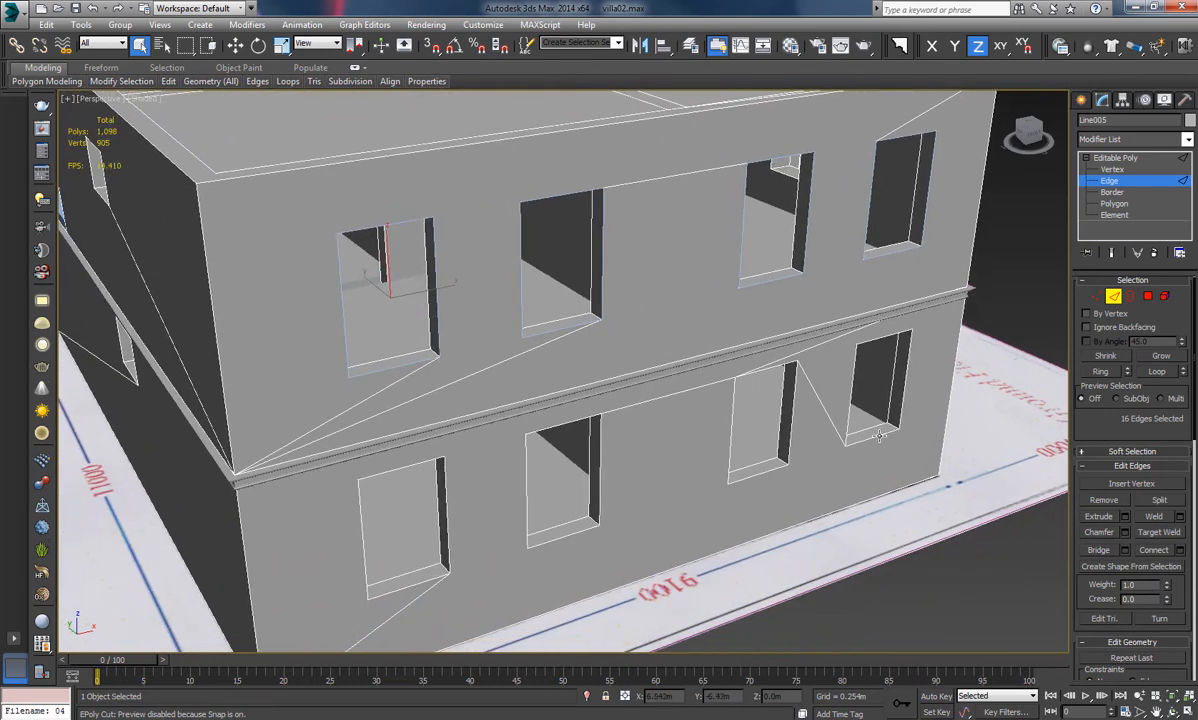
ctrl+click(902, 401)
ctrl+click(881, 336)
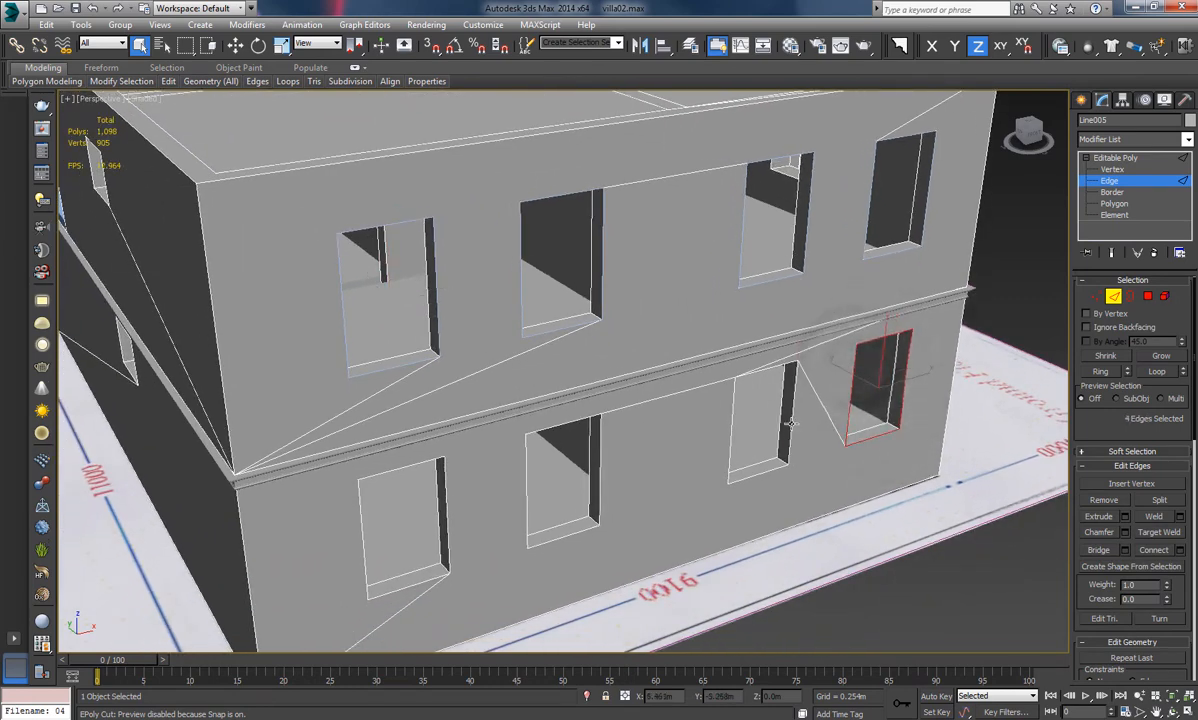
ctrl+click(767, 475)
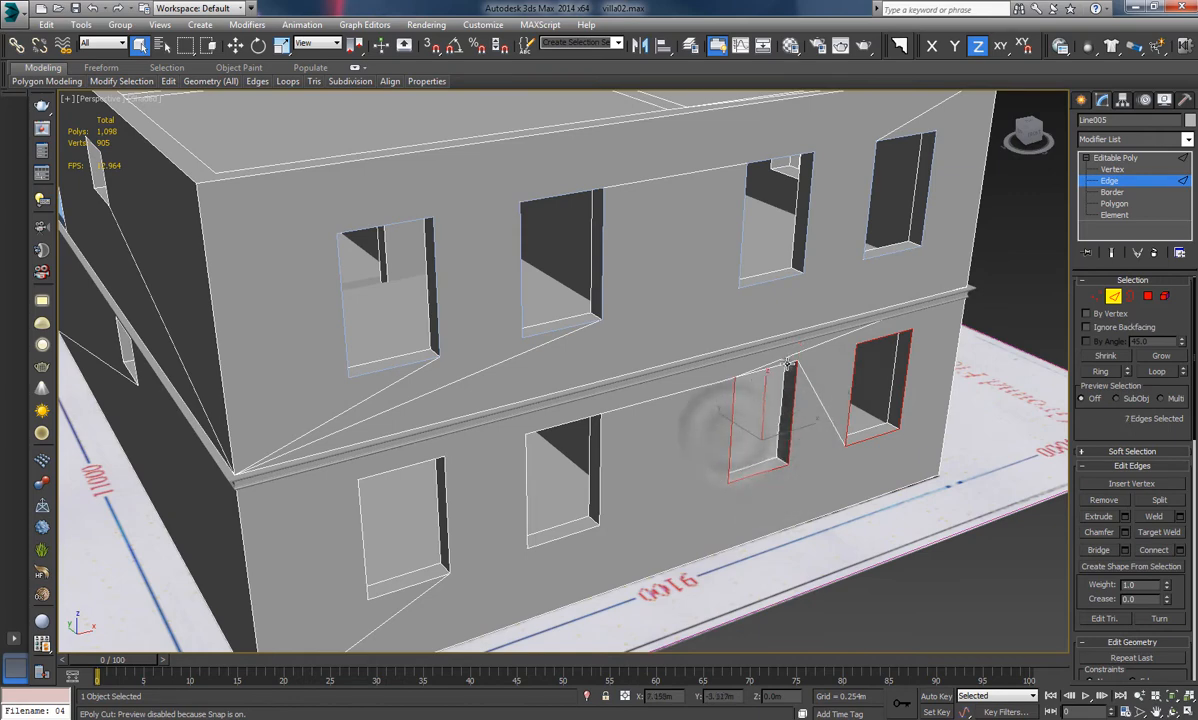
ctrl+click(581, 534)
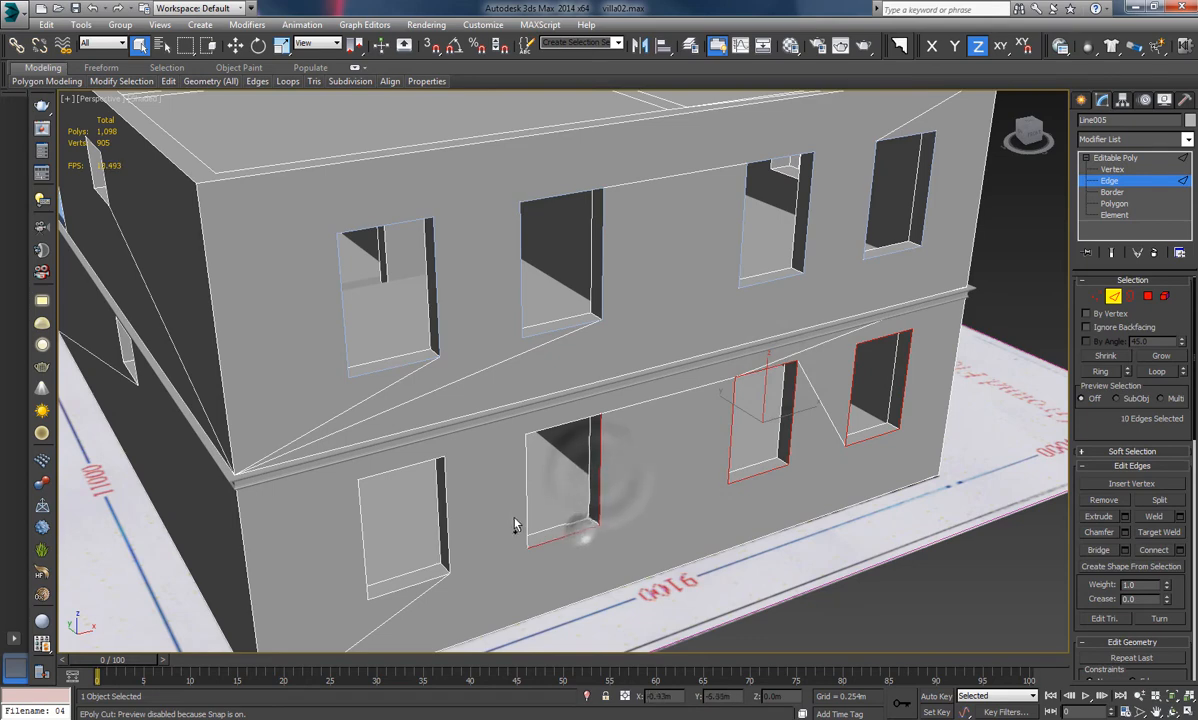
ctrl+click(527, 495)
ctrl+click(556, 427)
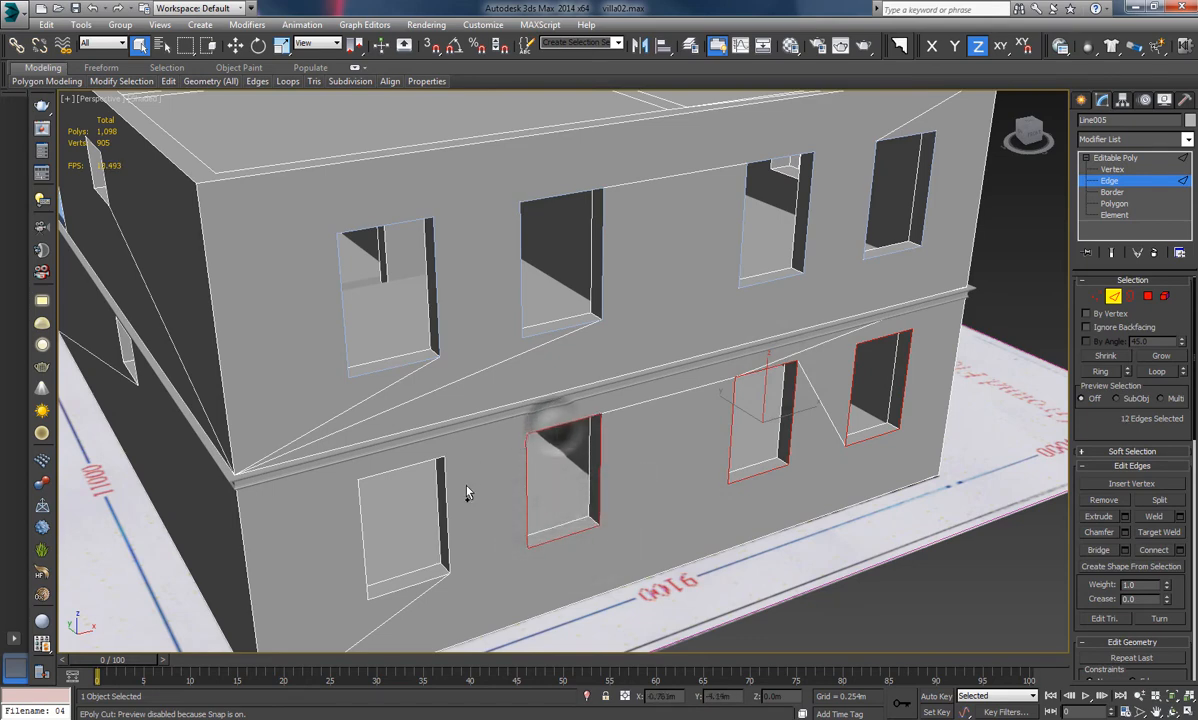
Add the leftmost ground-floor window's outline edges, create a linear shape from the selection, and leave edge editing with the walls deselected
ctrl+click(361, 548)
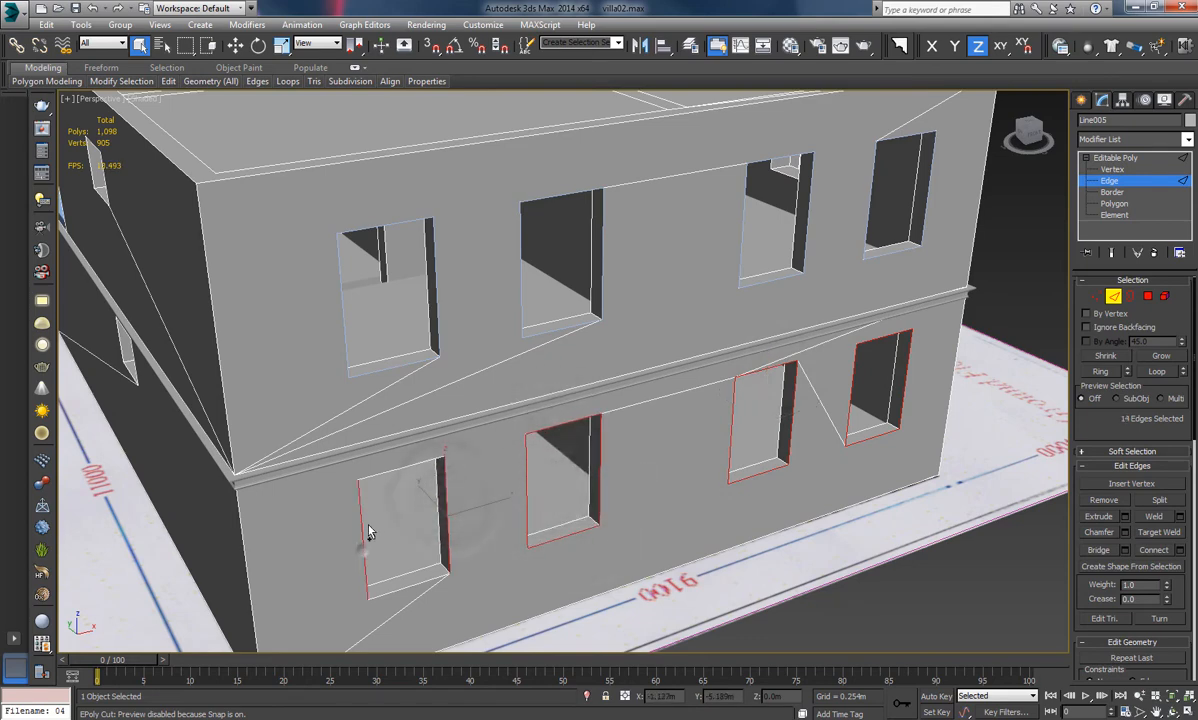
ctrl+click(388, 475)
ctrl+click(414, 585)
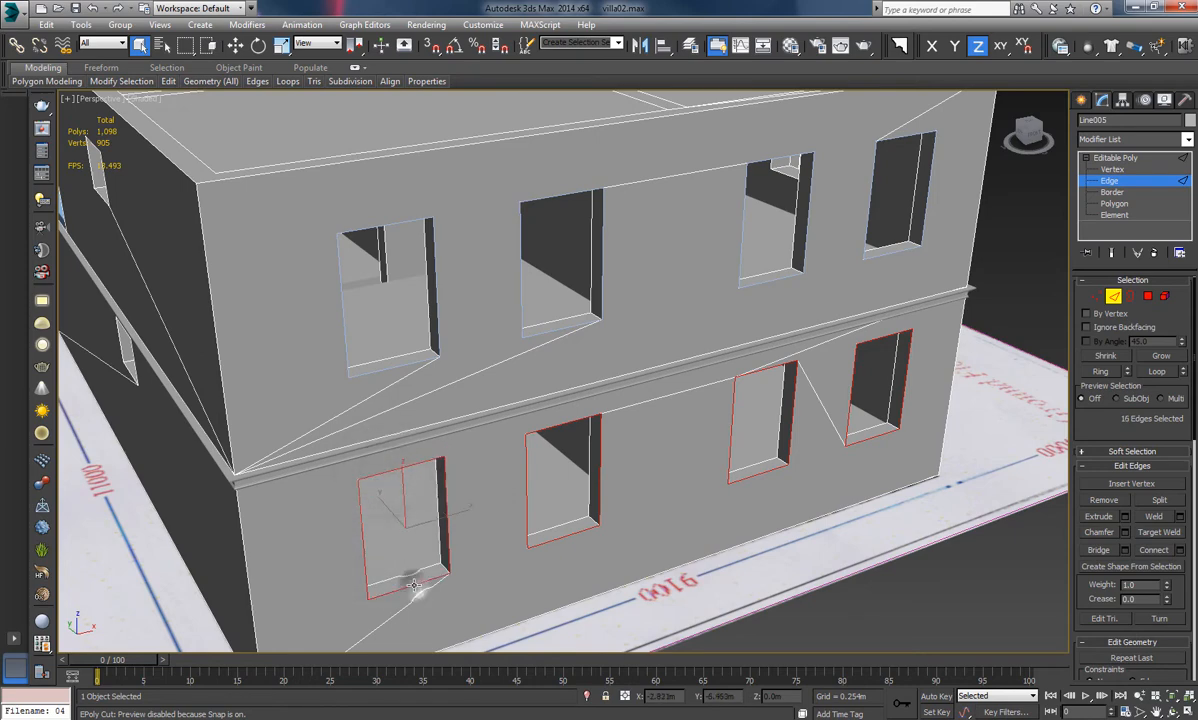
click(1130, 566)
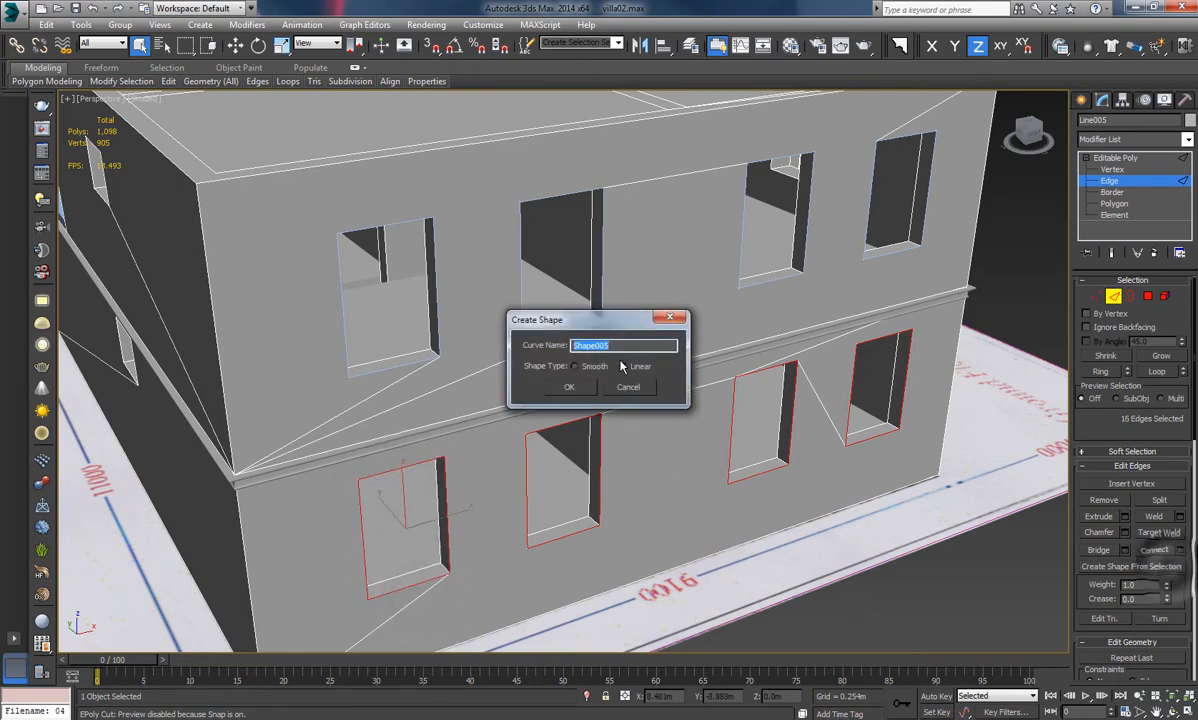
click(562, 381)
click(1115, 300)
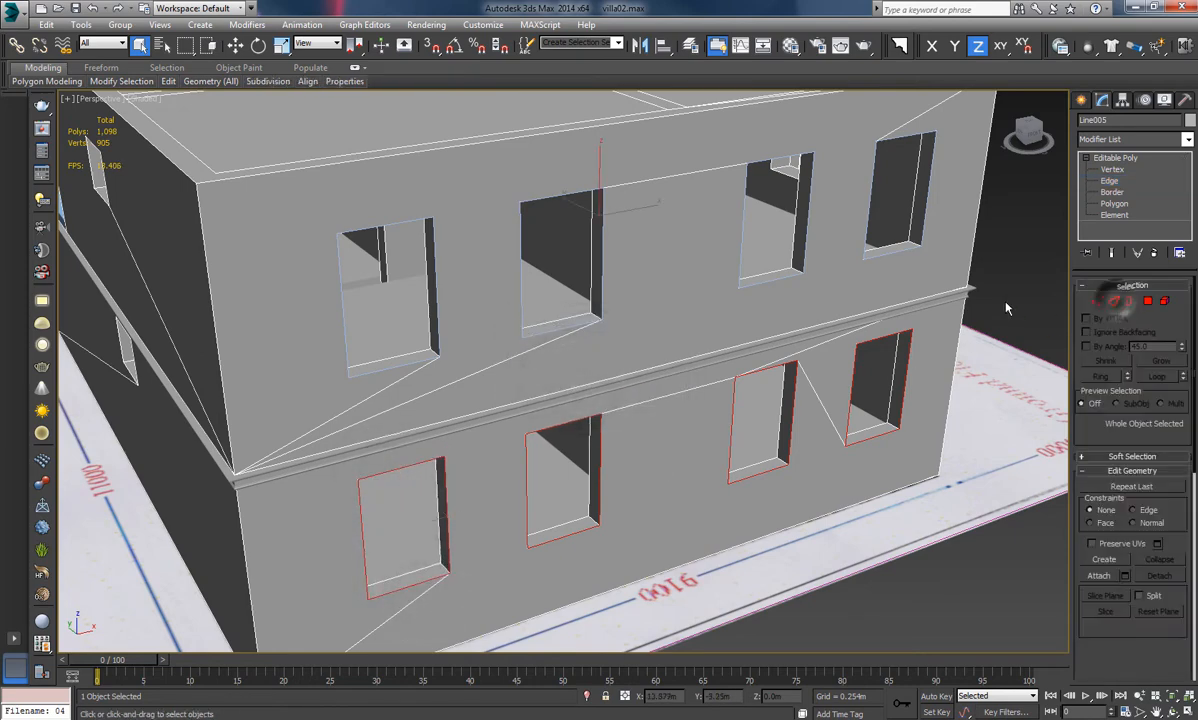
click(1005, 302)
Sweep molding profile 15 along the spline shape outlining the four upper-floor windows
alt+middle_drag(837, 415, 803, 90)
click(714, 354)
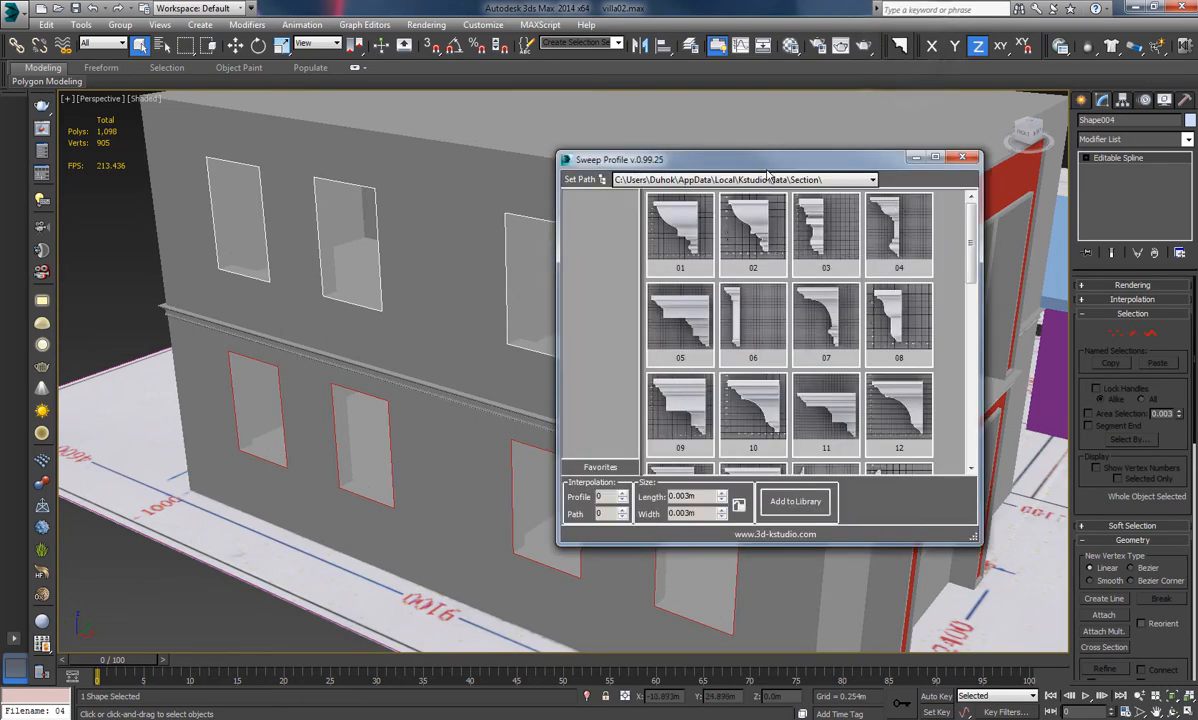
drag(768, 177, 310, 220)
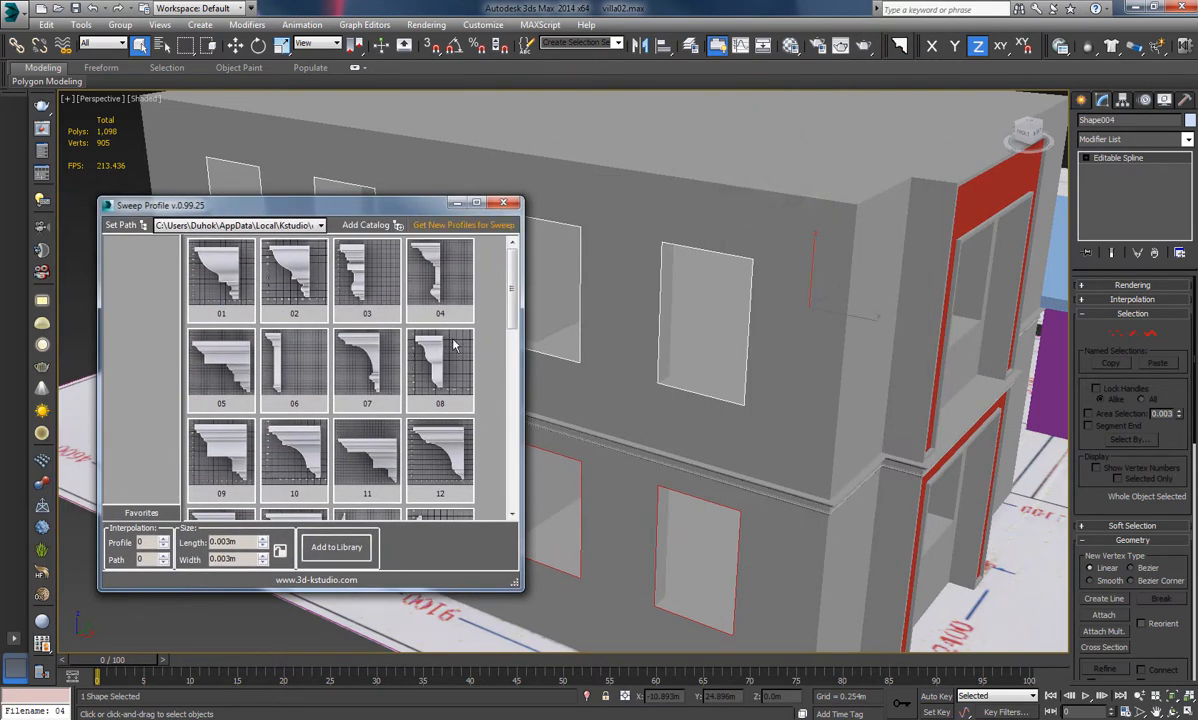
drag(513, 316, 513, 360)
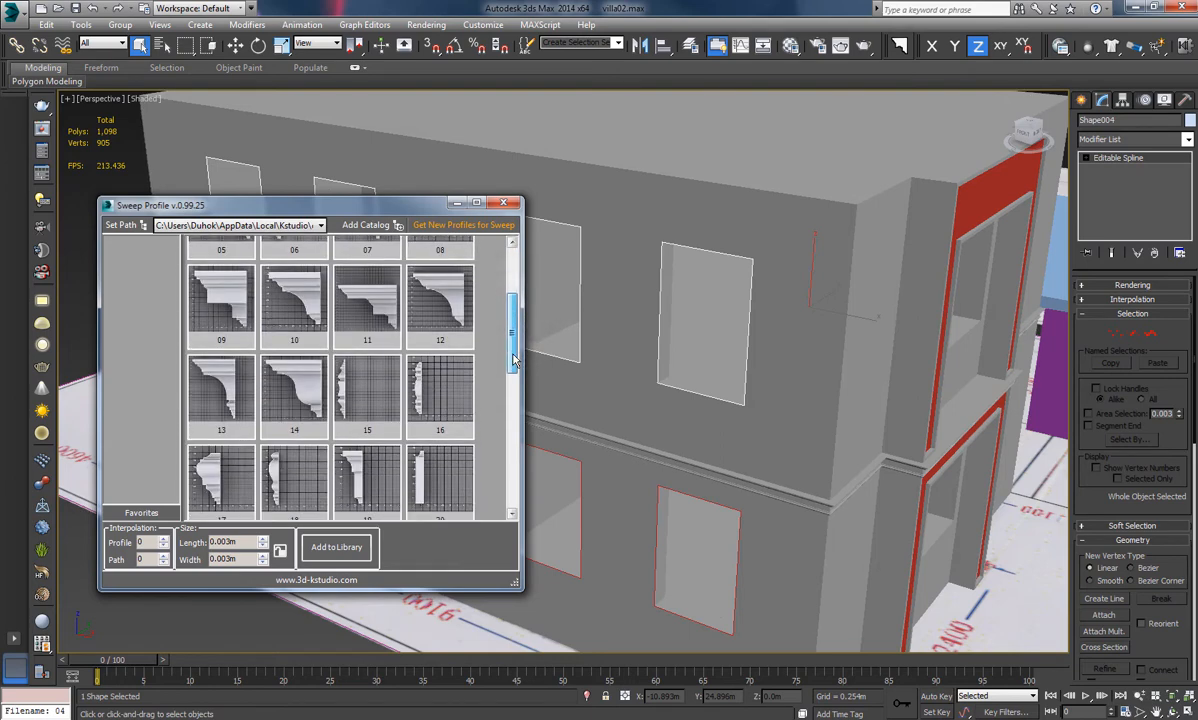
click(368, 433)
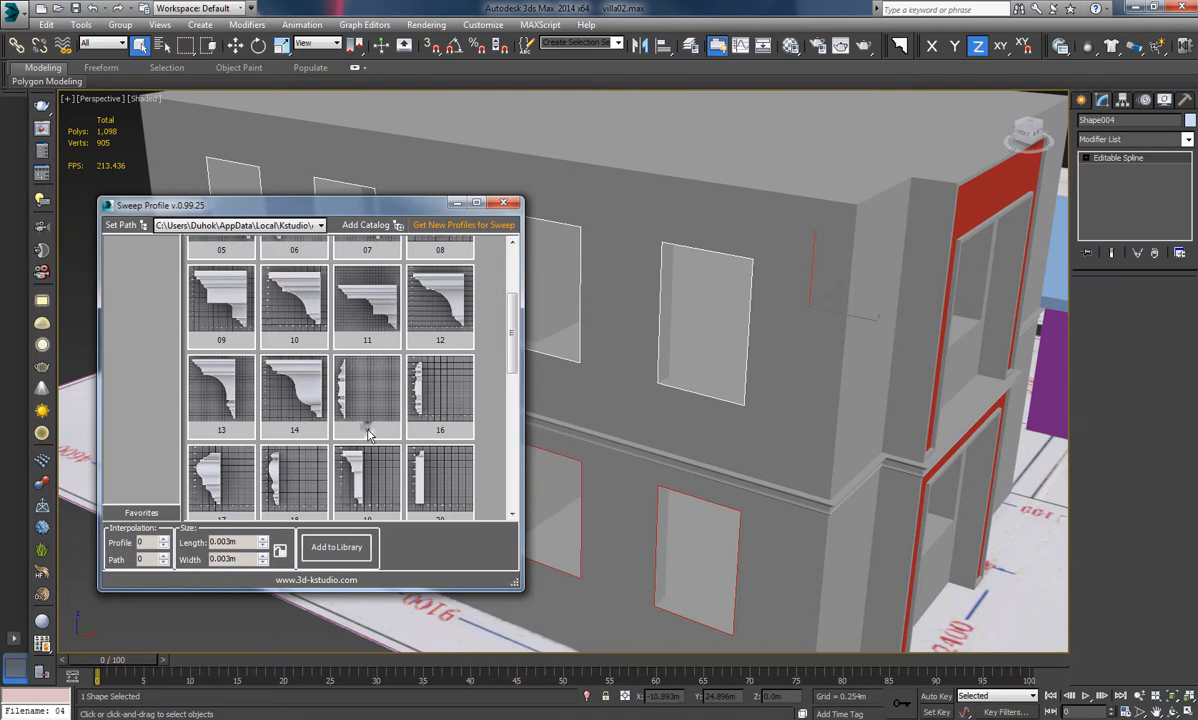
Set the upper-floor window molding's profile length to 0.1 m and close the sweep profile library
scroll(392, 256, up, 1)
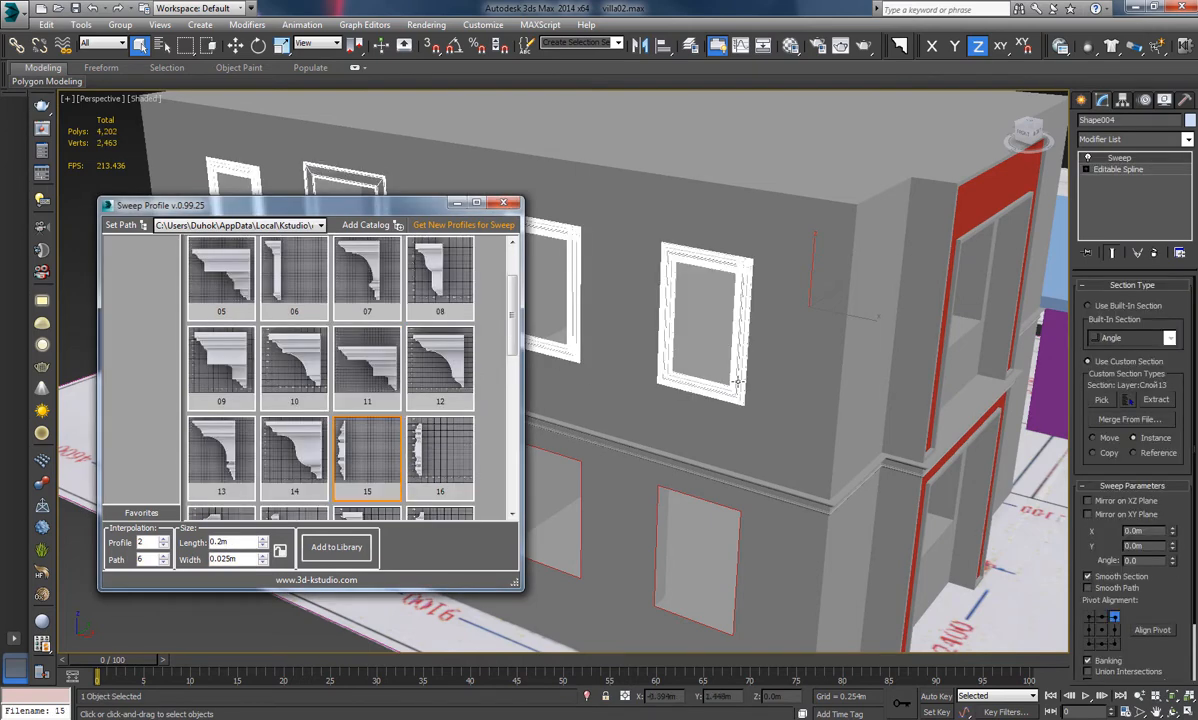
scroll(856, 396, up, 5)
scroll(892, 341, up, 6)
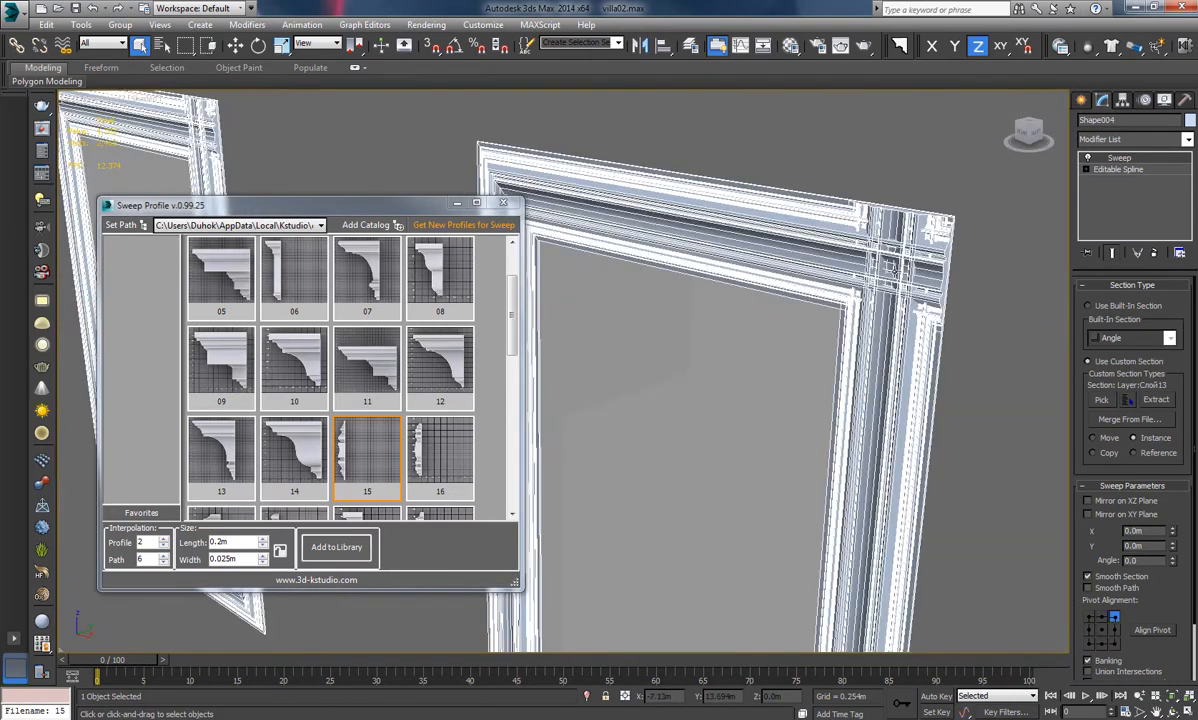
scroll(771, 327, down, 8)
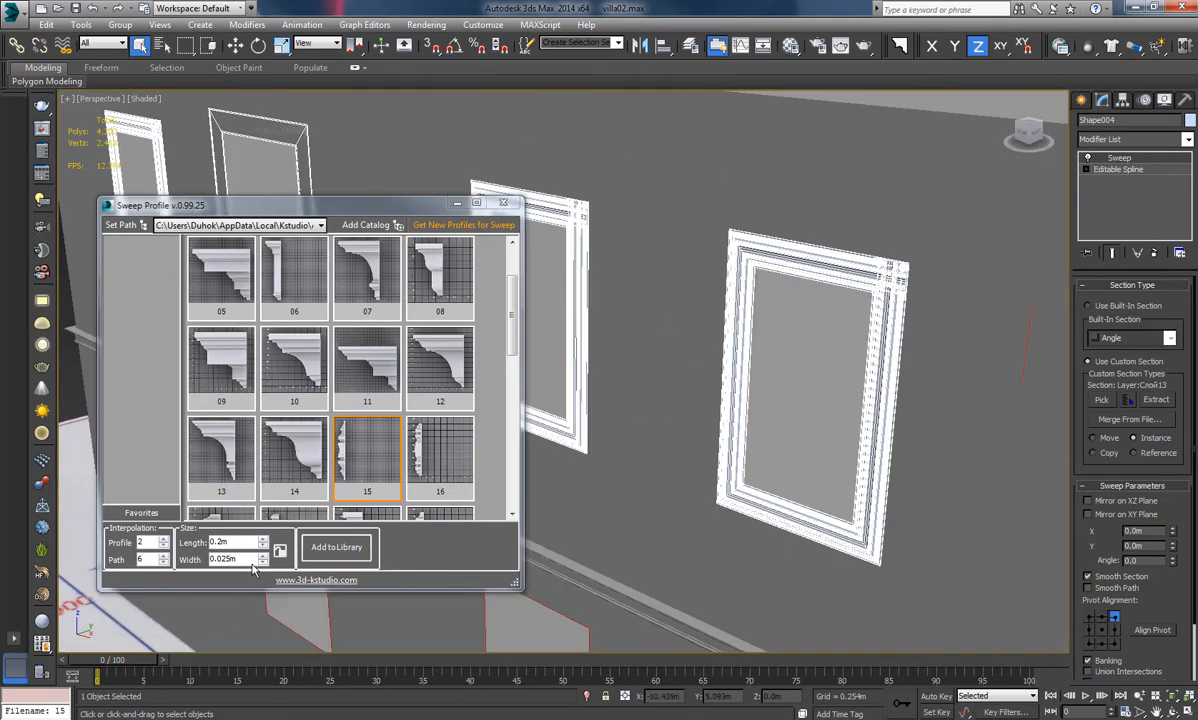
drag(224, 542, 203, 562)
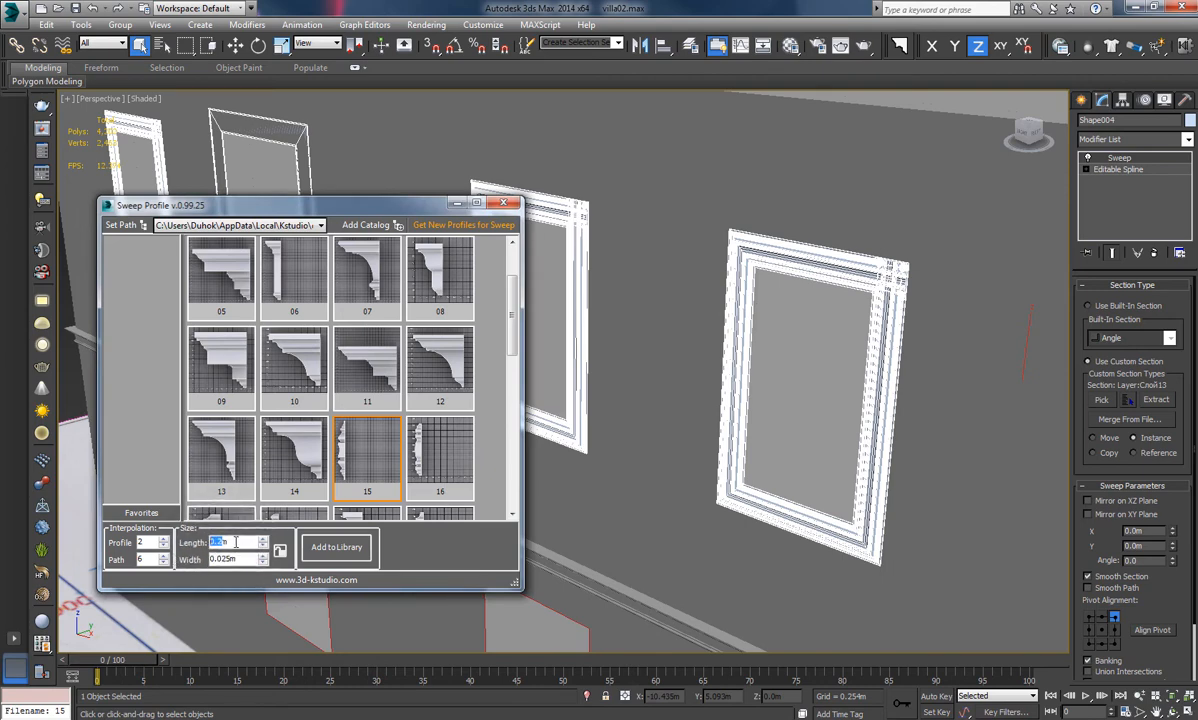
text(0.1)
key(Return)
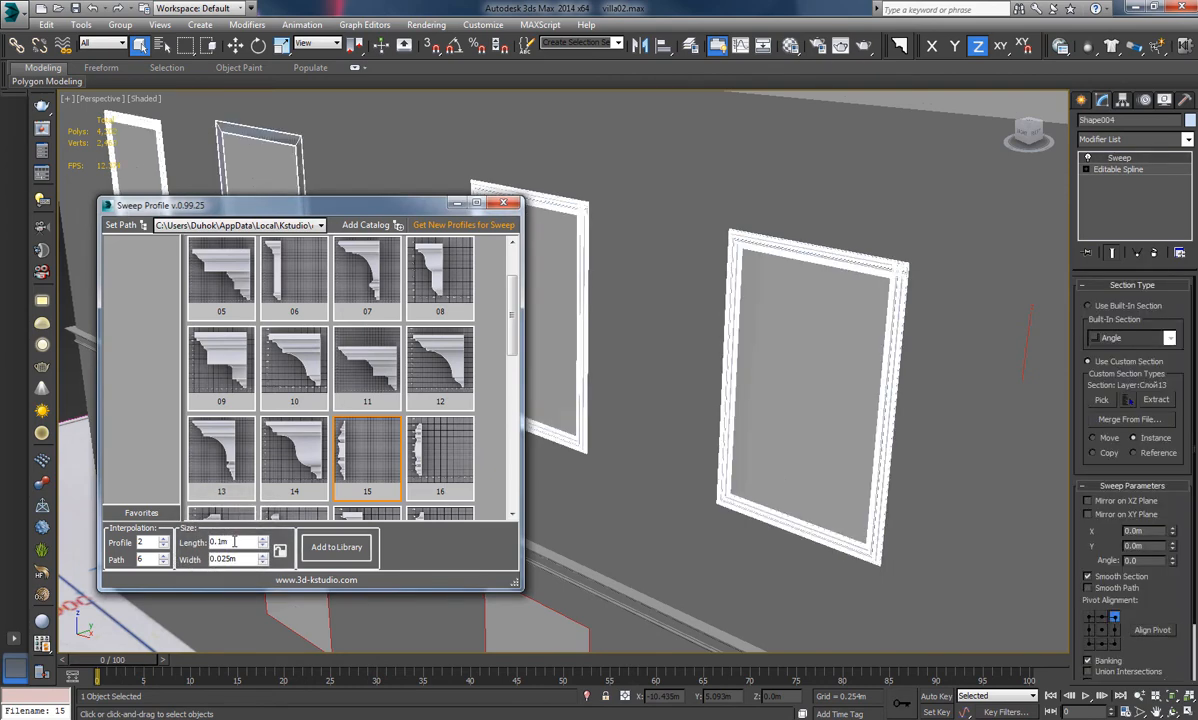
click(510, 204)
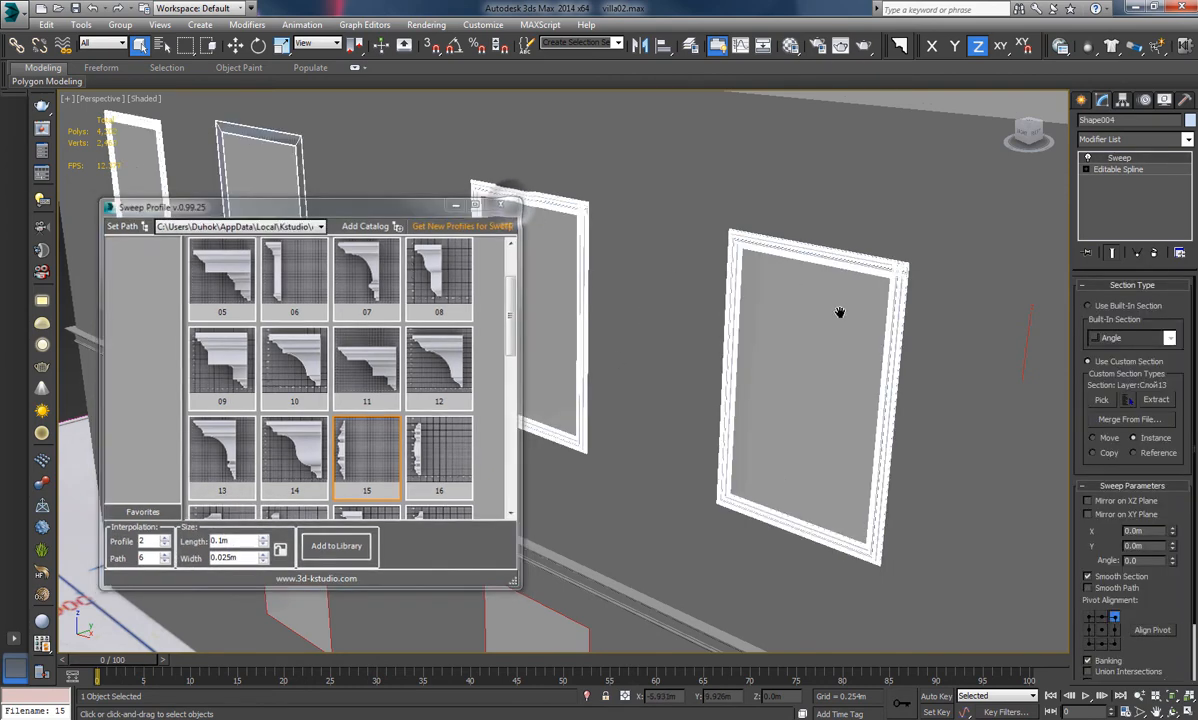
Set the window molding sweep's pivot alignment to the bottom-right corner of the profile
scroll(789, 324, up, 10)
alt+middle_drag(764, 322, 710, 307)
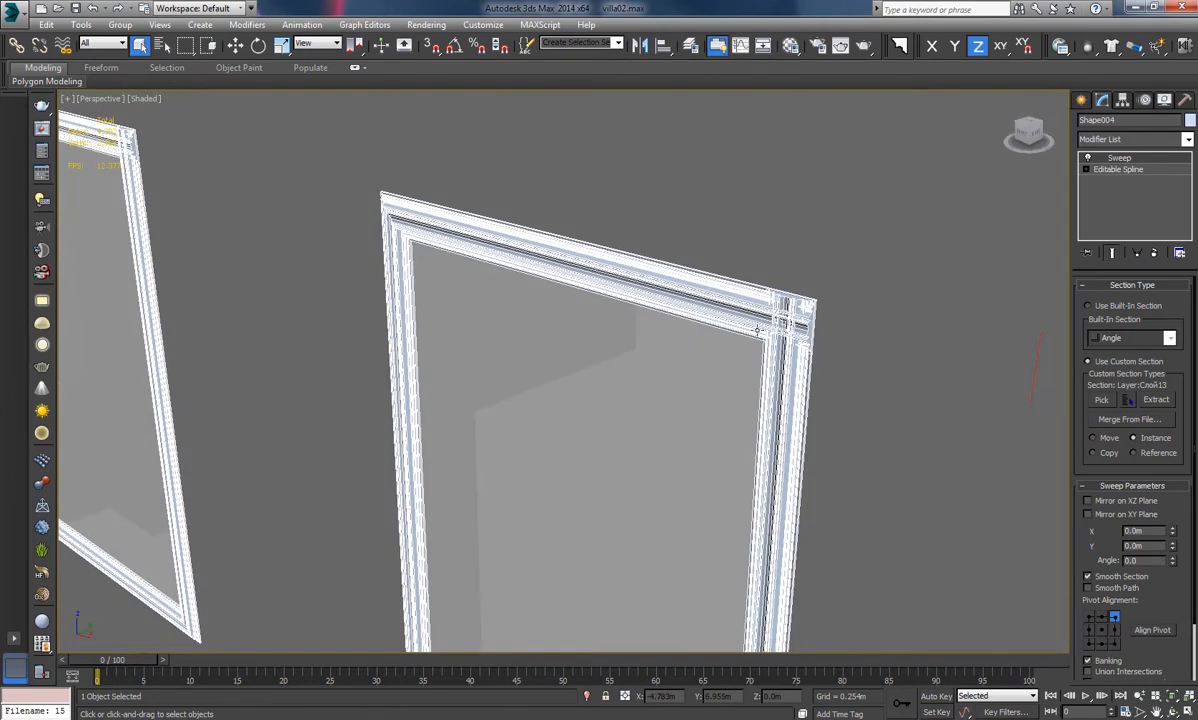
scroll(1090, 553, down, 2)
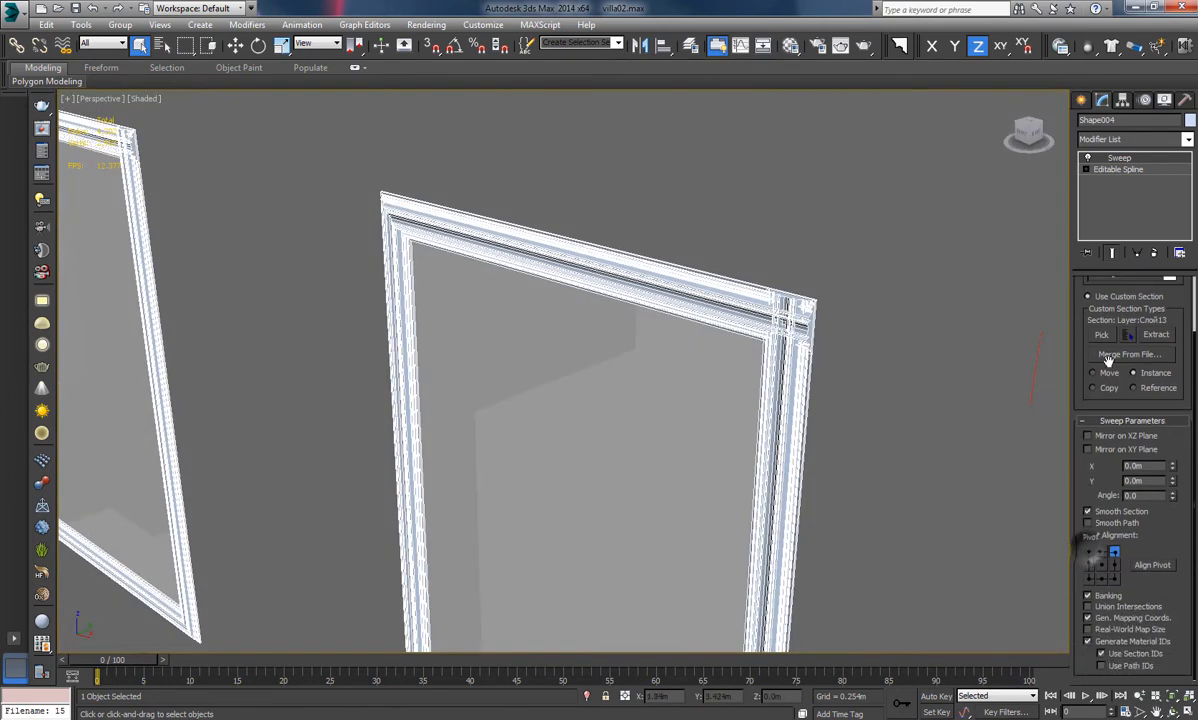
click(1112, 589)
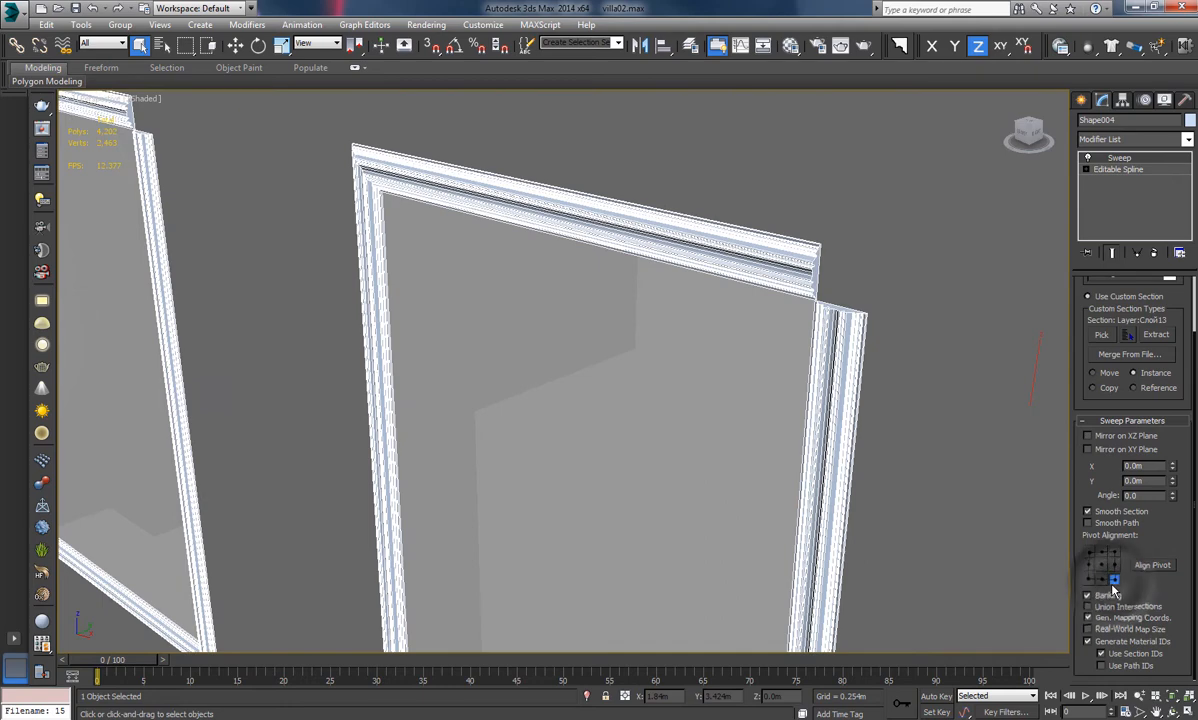
alt+middle_drag(738, 487, 811, 516)
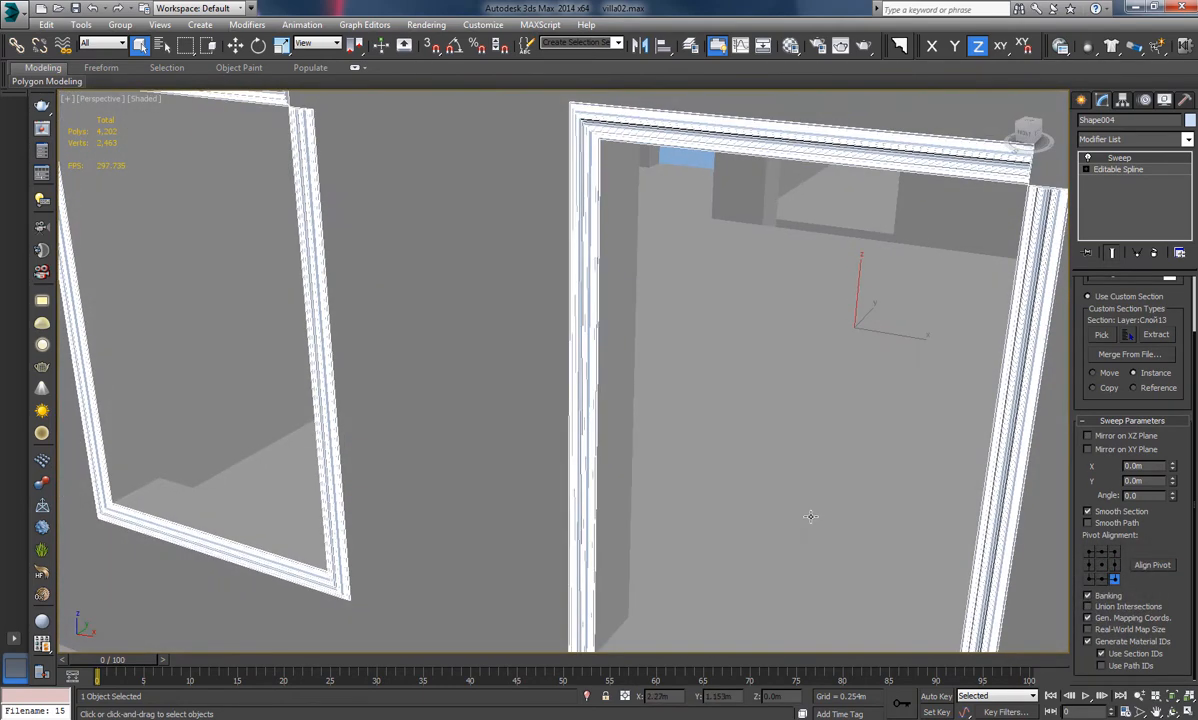
Examine the swept molding's corners around each of the upper-floor windows
scroll(761, 413, down, 6)
alt+middle_drag(679, 433, 758, 415)
middle_drag(541, 382, 572, 388)
scroll(368, 356, up, 5)
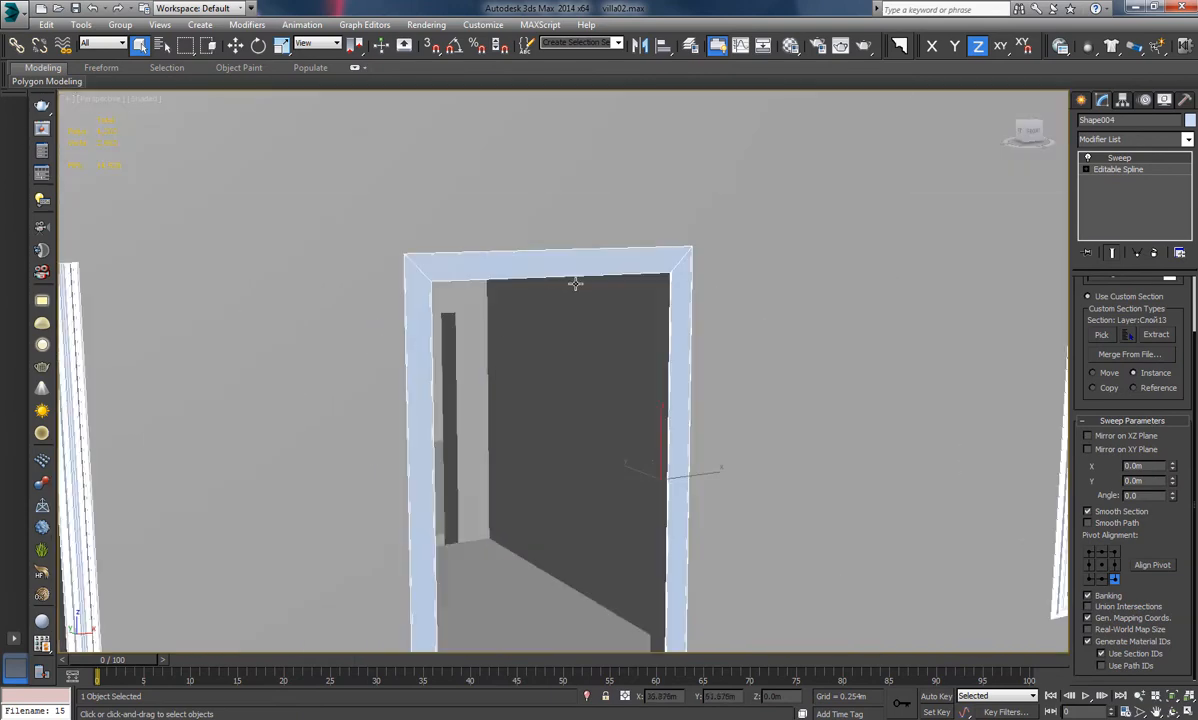
middle_drag(367, 366, 595, 341)
scroll(602, 488, down, 8)
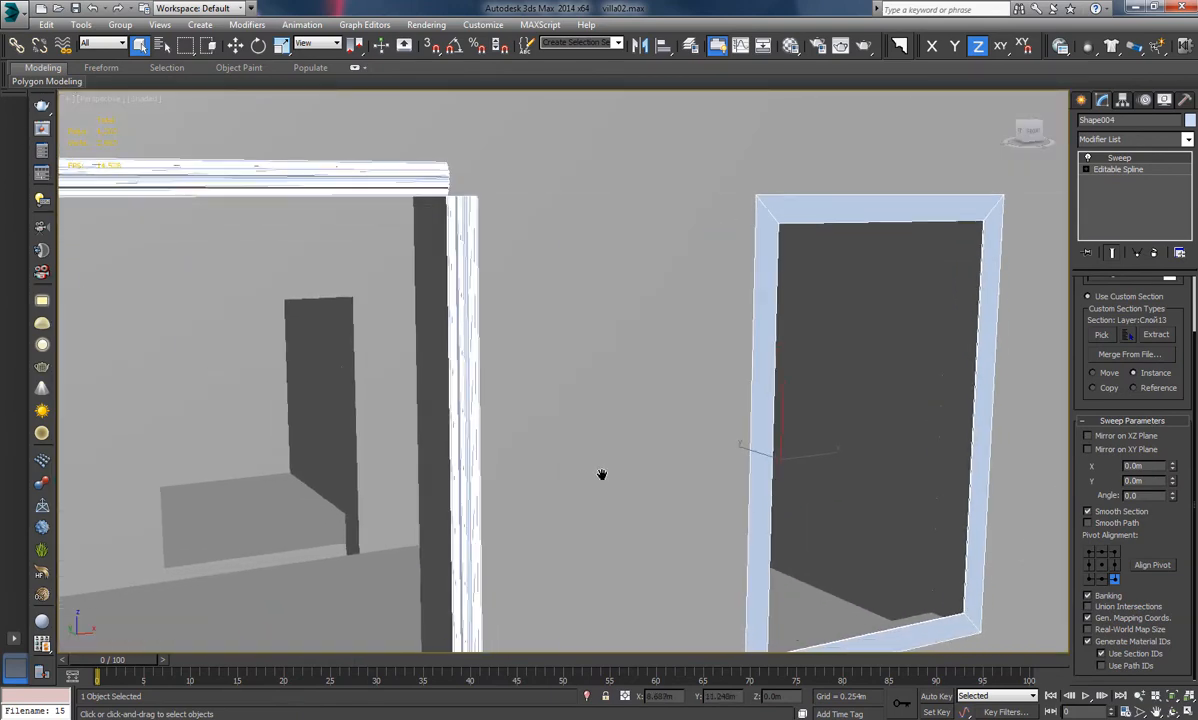
scroll(553, 430, up, 4)
alt+middle_drag(507, 436, 884, 460)
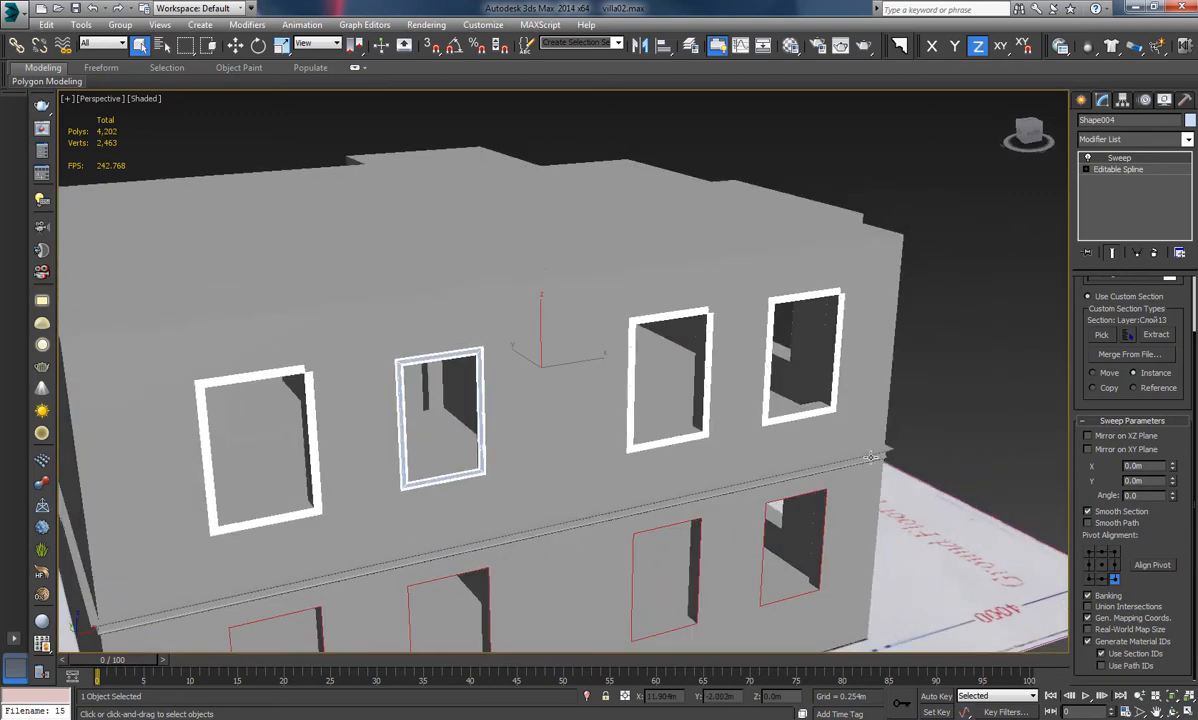
Remove the Sweep modifier from the upper-floor window outlines while keeping the underlying spline
key(Delete)
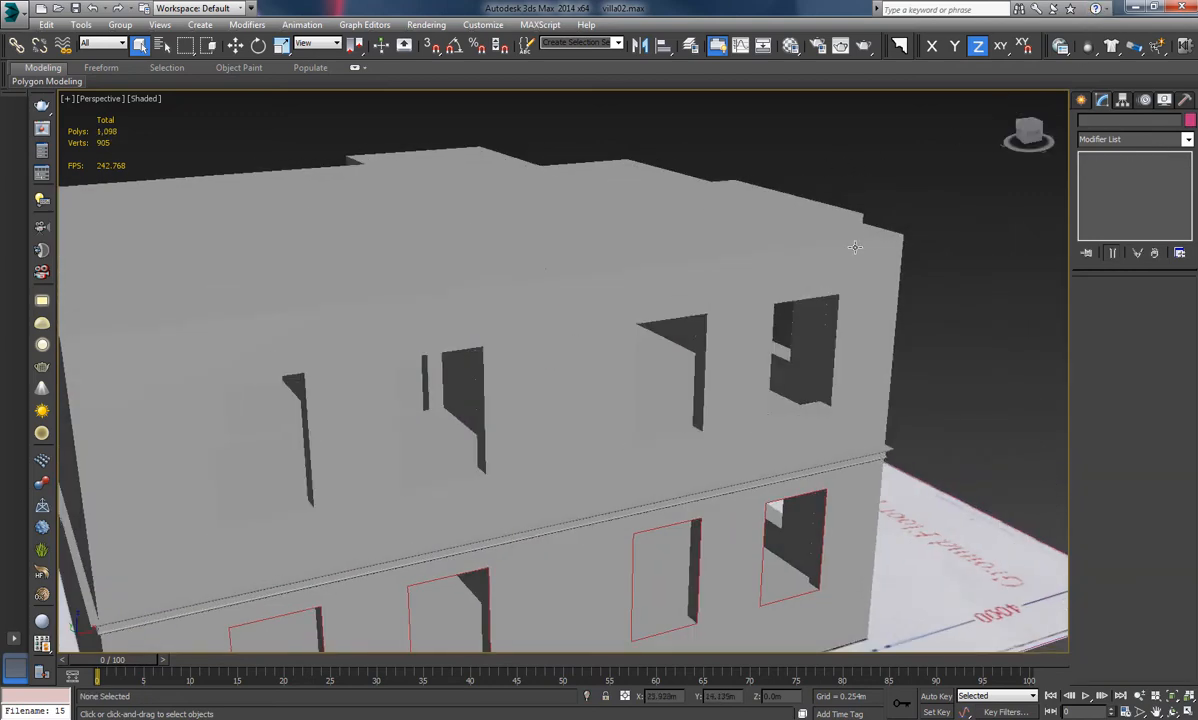
key(ctrl+z)
right_click(1122, 162)
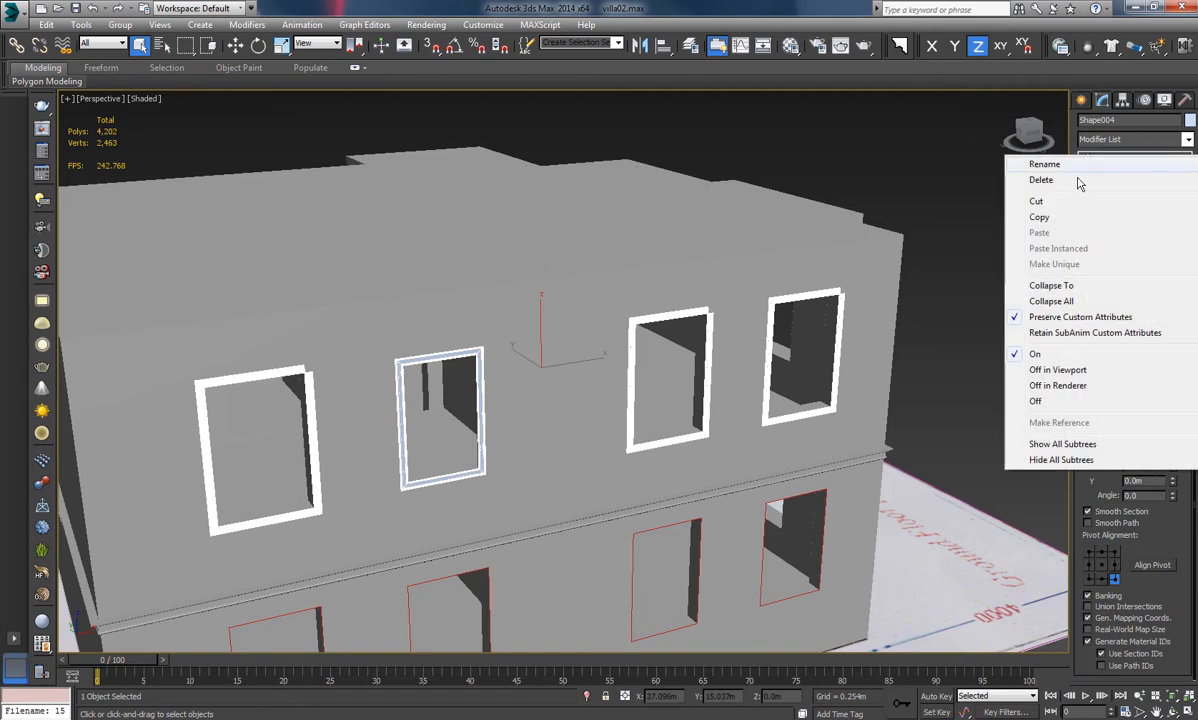
click(1035, 176)
click(946, 214)
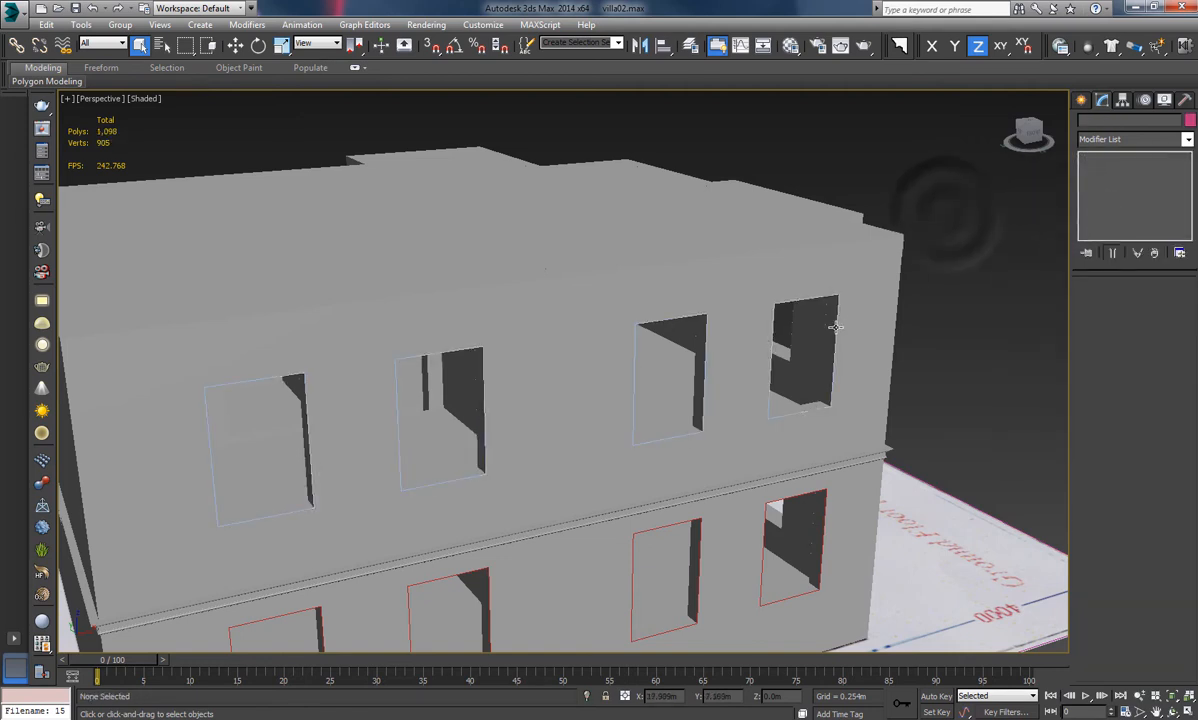
Isolate the spline shape outlining the four upper-floor windows and keep it selected
click(835, 320)
click(587, 696)
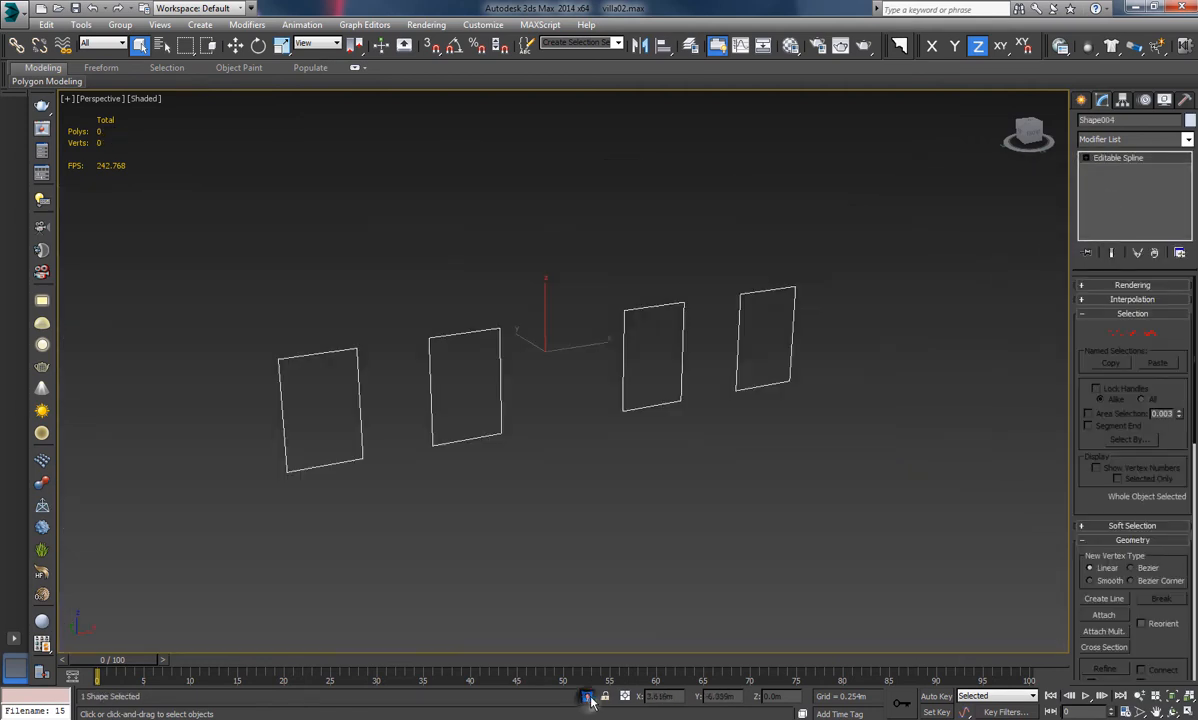
click(872, 318)
click(790, 354)
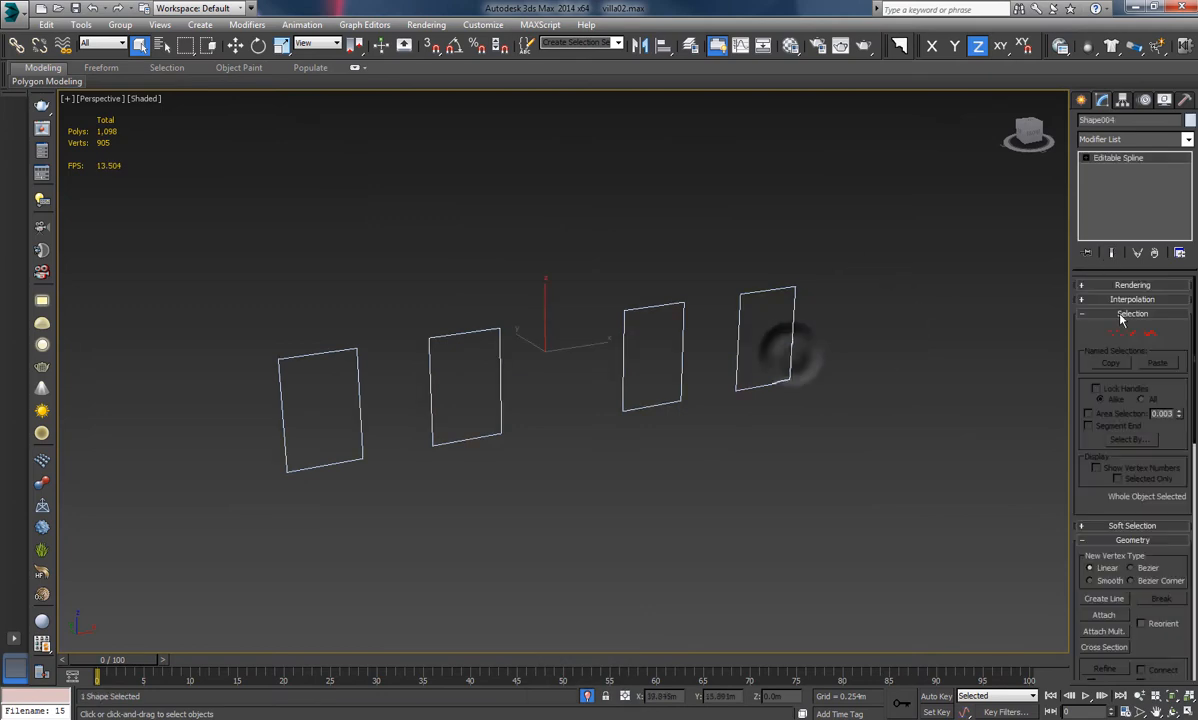
Test whether the rightmost window outline's corners are joined by moving its upper-right vertex along X, cancelling the move
key(1)
click(740, 292)
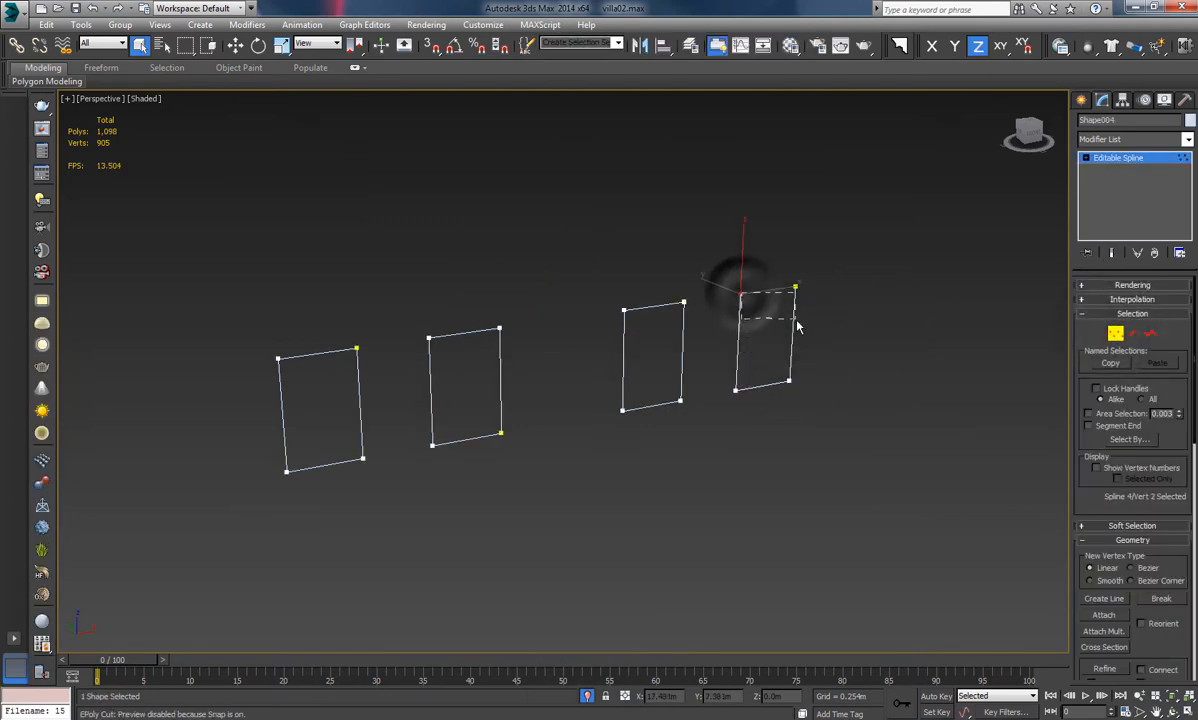
key(w)
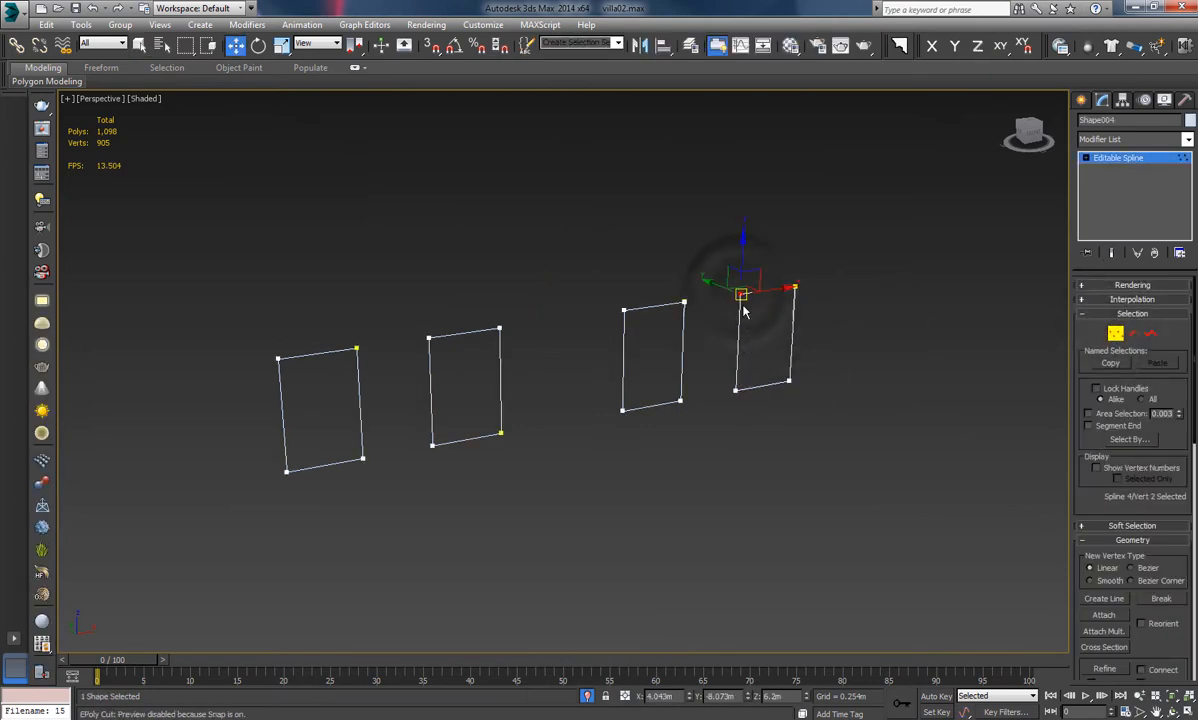
drag(781, 309, 795, 287)
drag(841, 325, 883, 315)
right_click(831, 306)
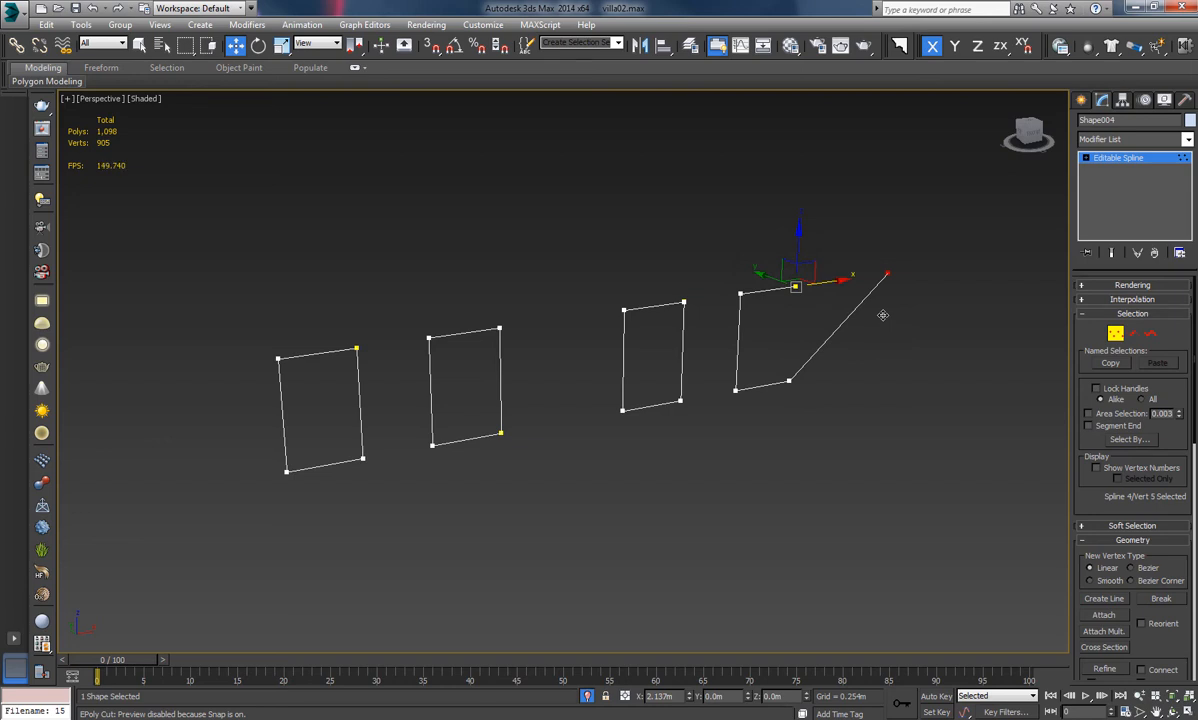
Weld all vertices of the four window outlines with a 0.003 m threshold and check the rightmost outline's corner vertex
drag(896, 217, 240, 505)
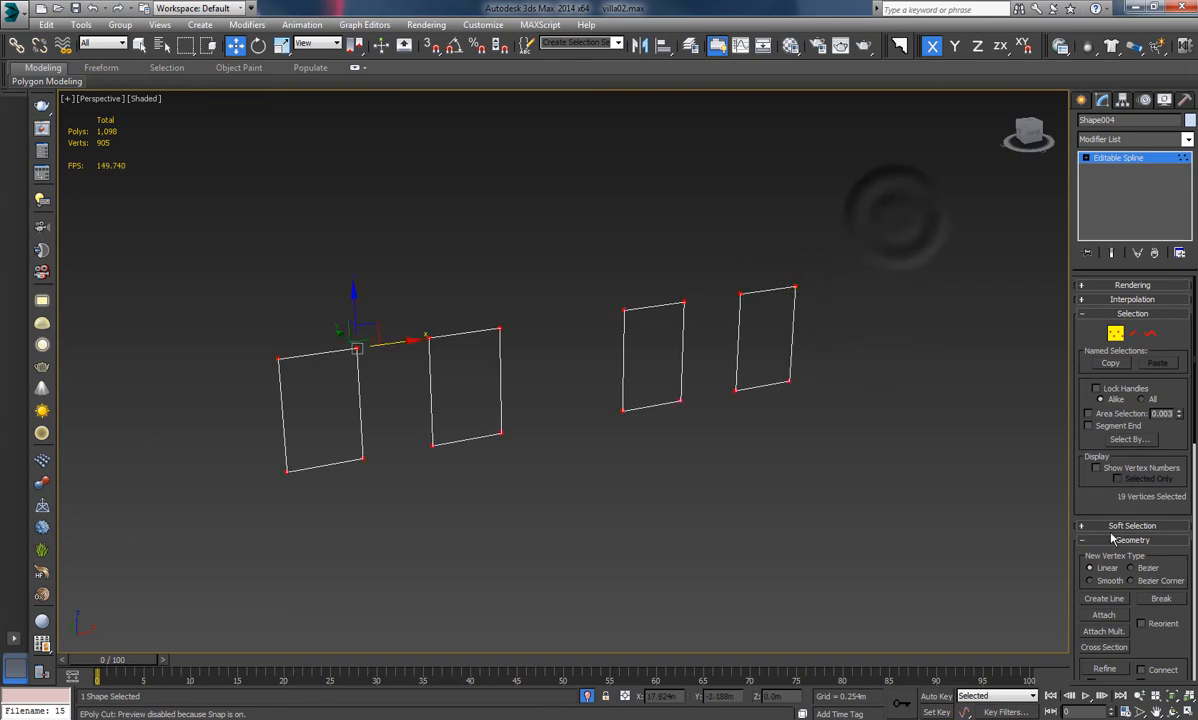
scroll(1093, 504, down, 5)
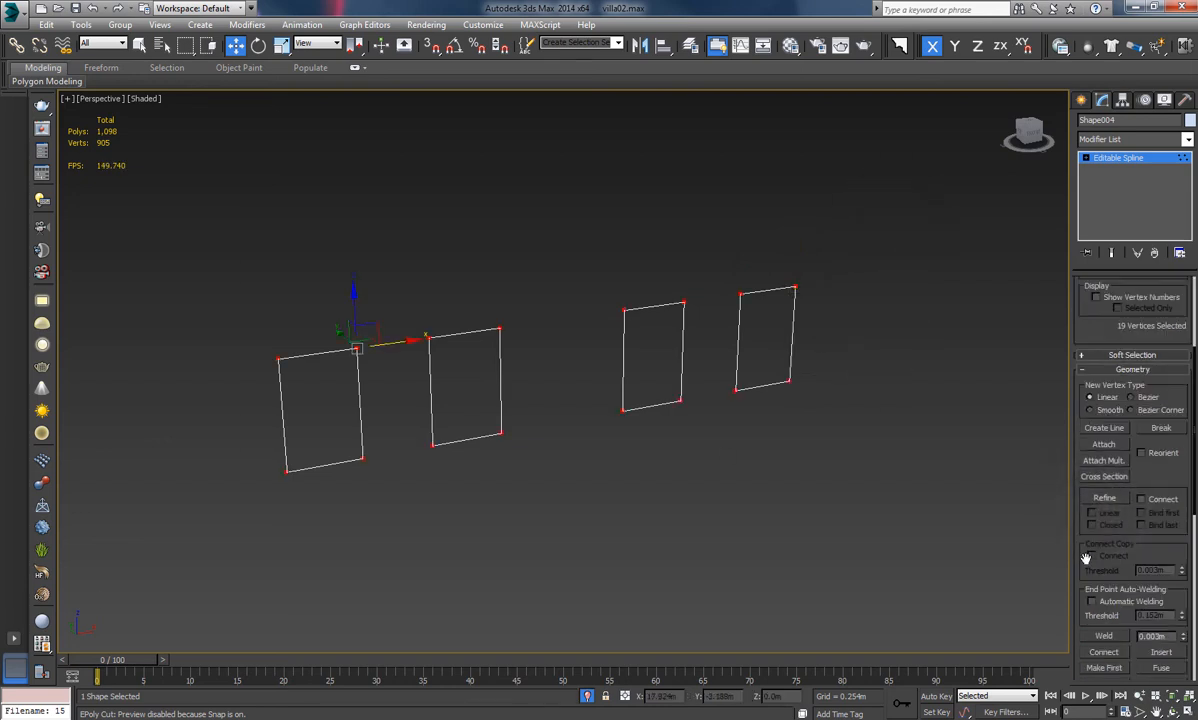
scroll(1090, 570, down, 2)
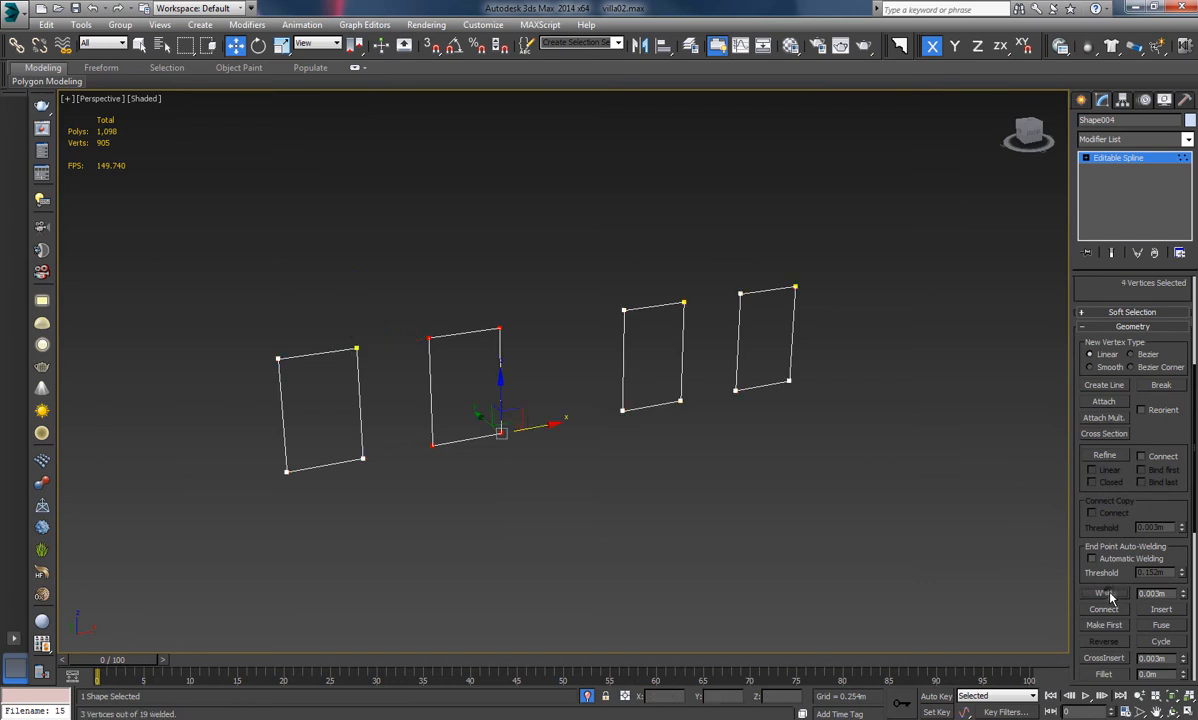
click(870, 470)
scroll(781, 342, up, 4)
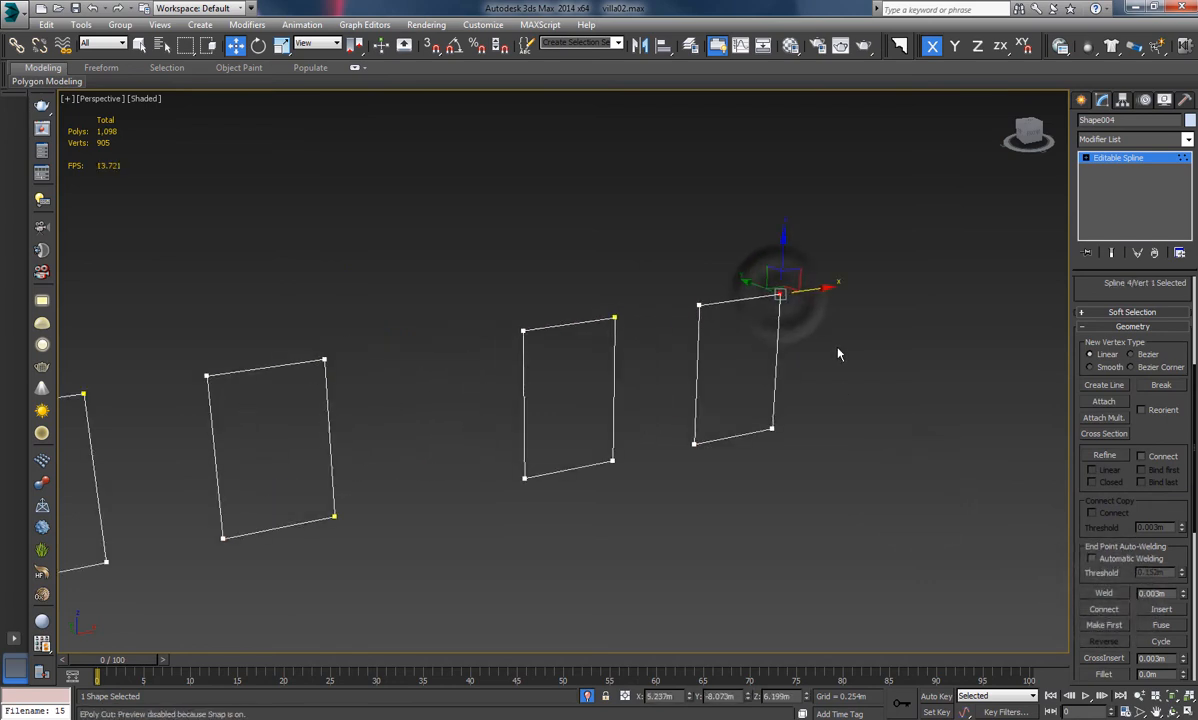
middle_drag(837, 350, 980, 330)
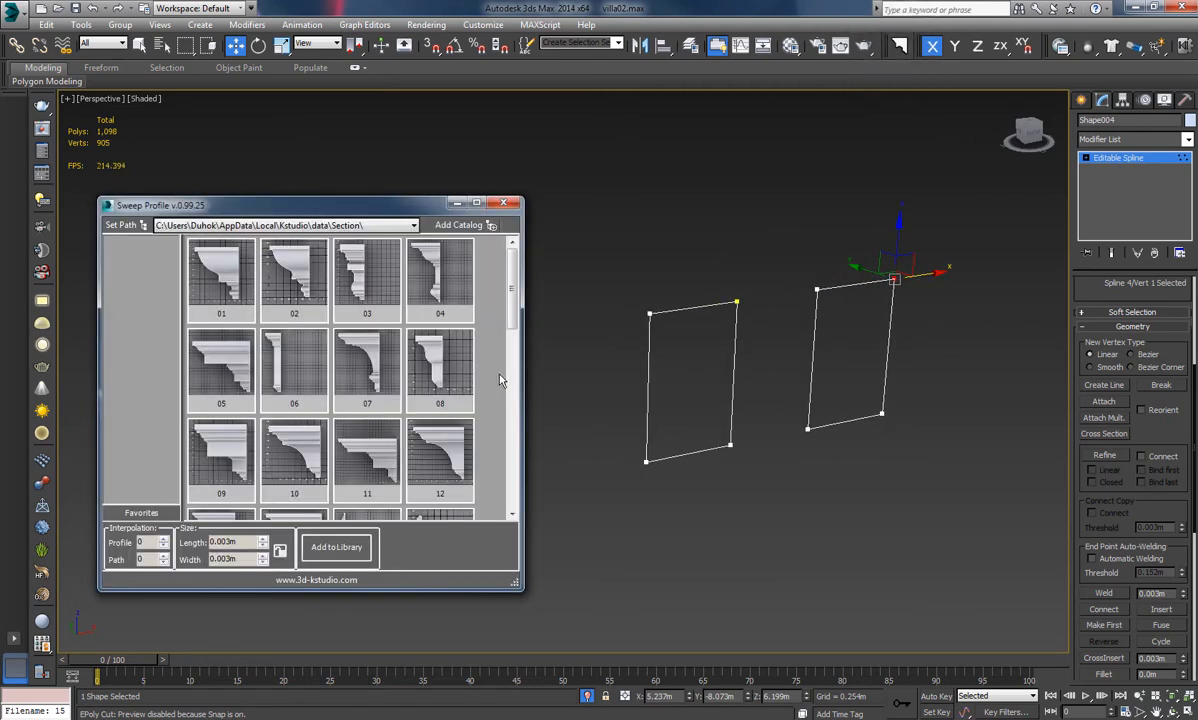
Sweep molding profile 15 along the four welded window outlines and close the sweep profile library
scroll(490, 320, down, 2)
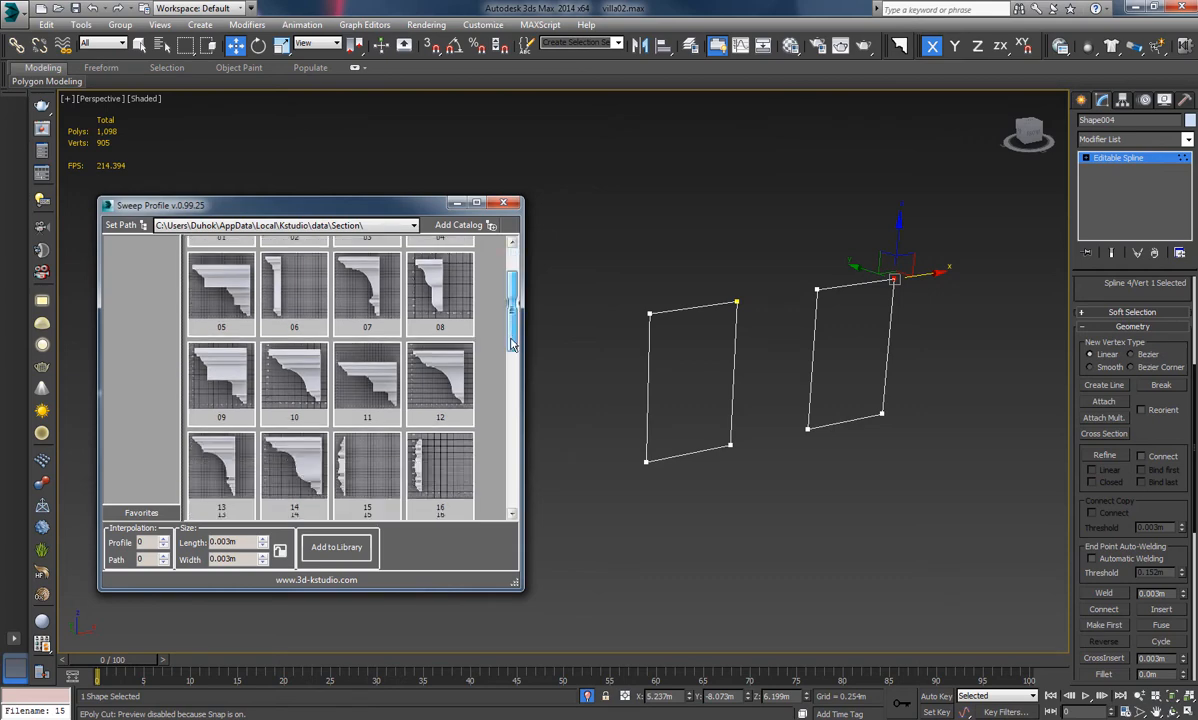
click(372, 391)
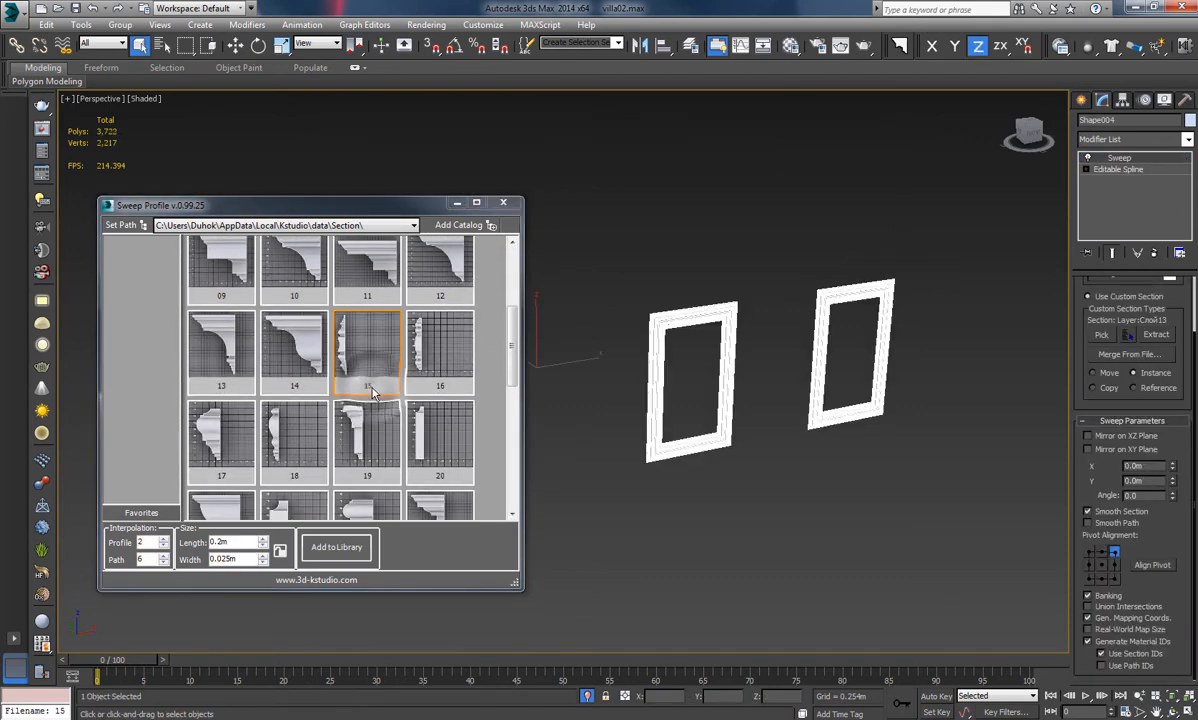
click(511, 205)
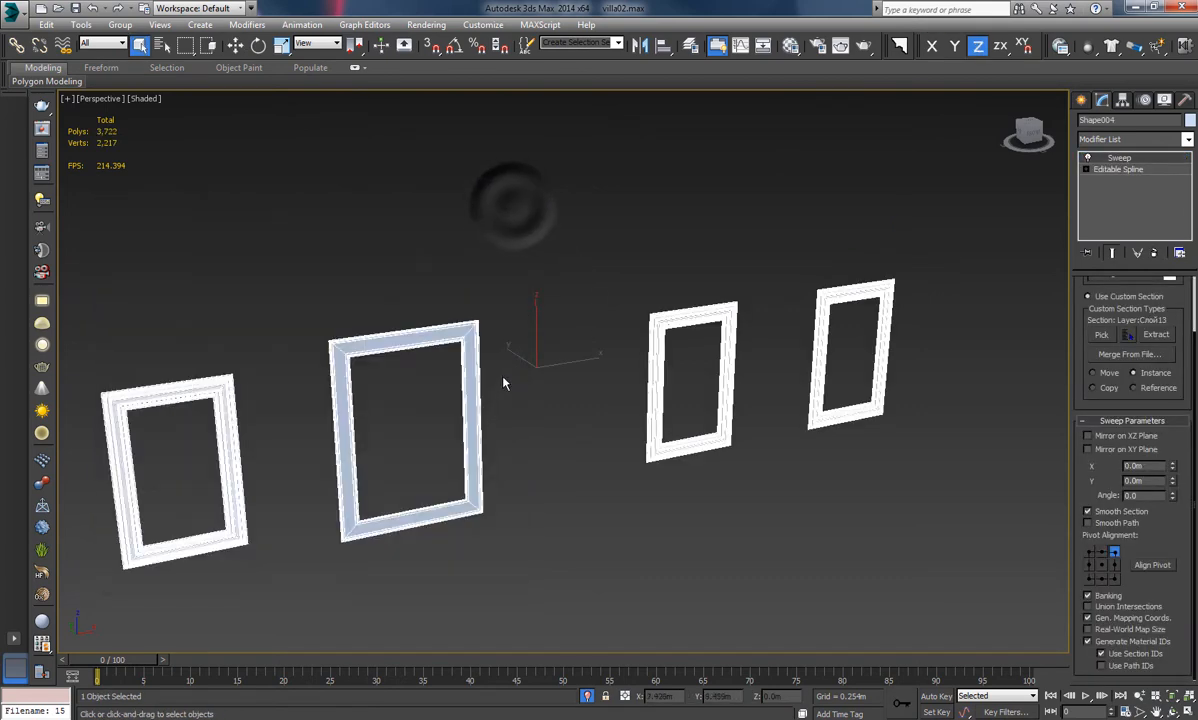
Compare the molding frames on the four windows and remove the Sweep modifier from their outlines
middle_drag(503, 382, 609, 335)
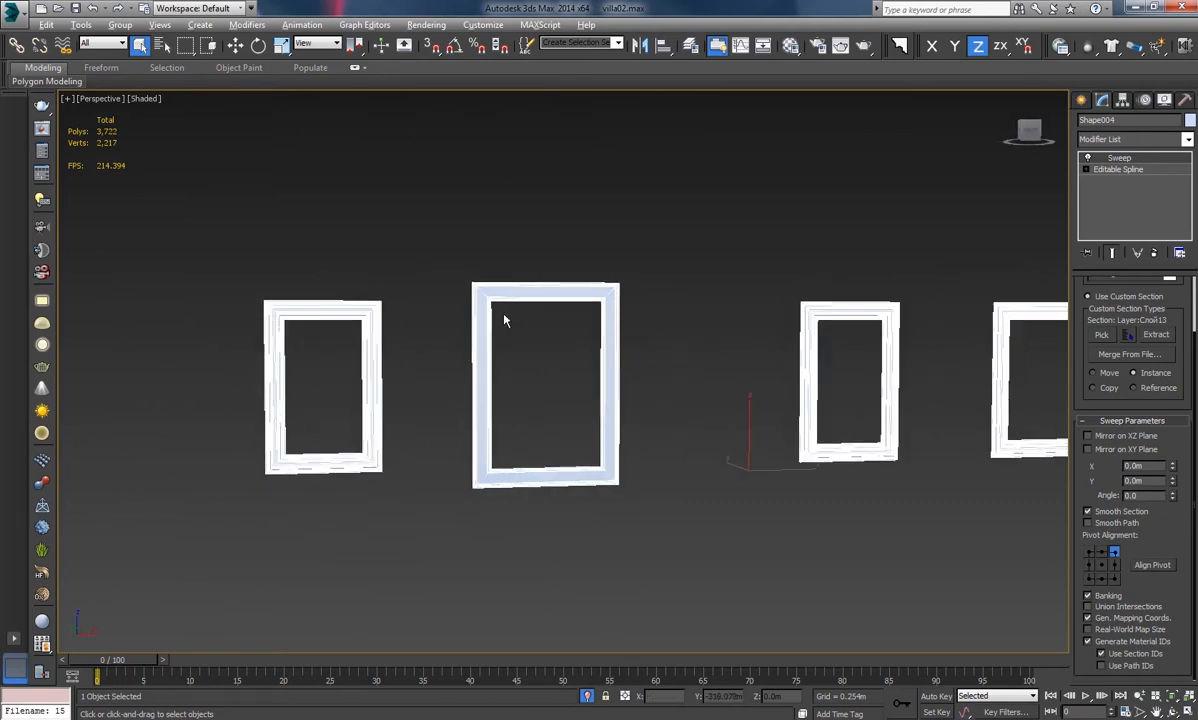
middle_drag(755, 406, 650, 358)
scroll(594, 280, up, 8)
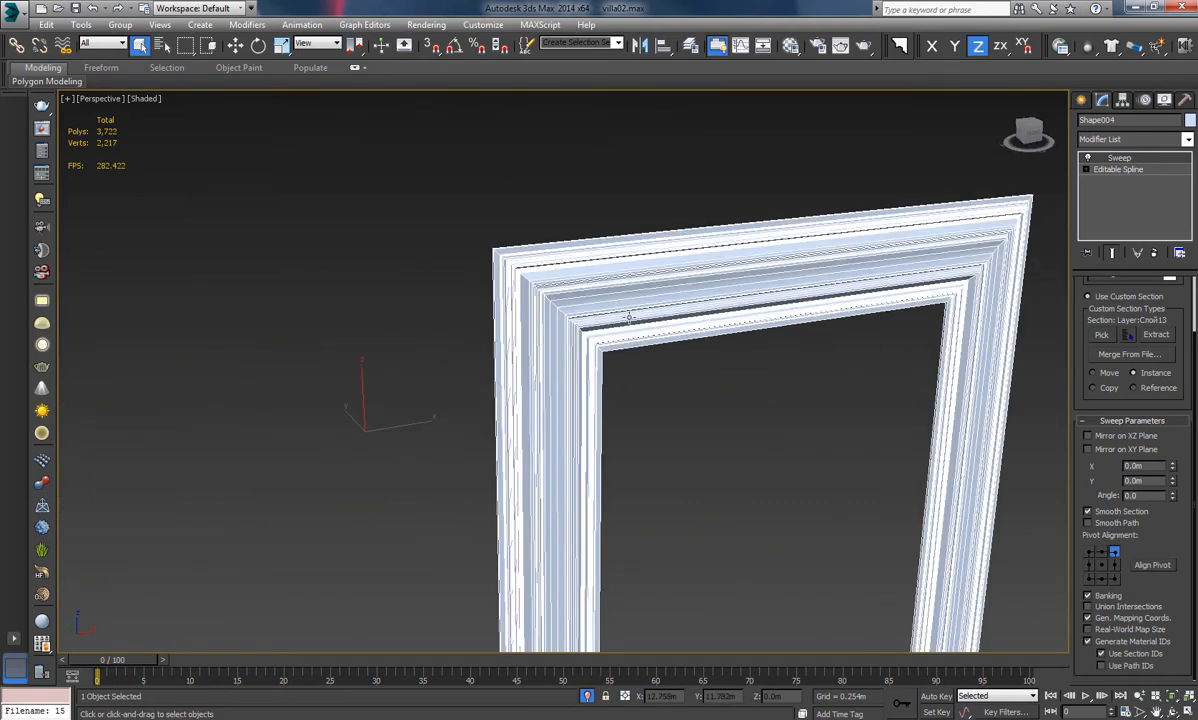
scroll(700, 372, down, 8)
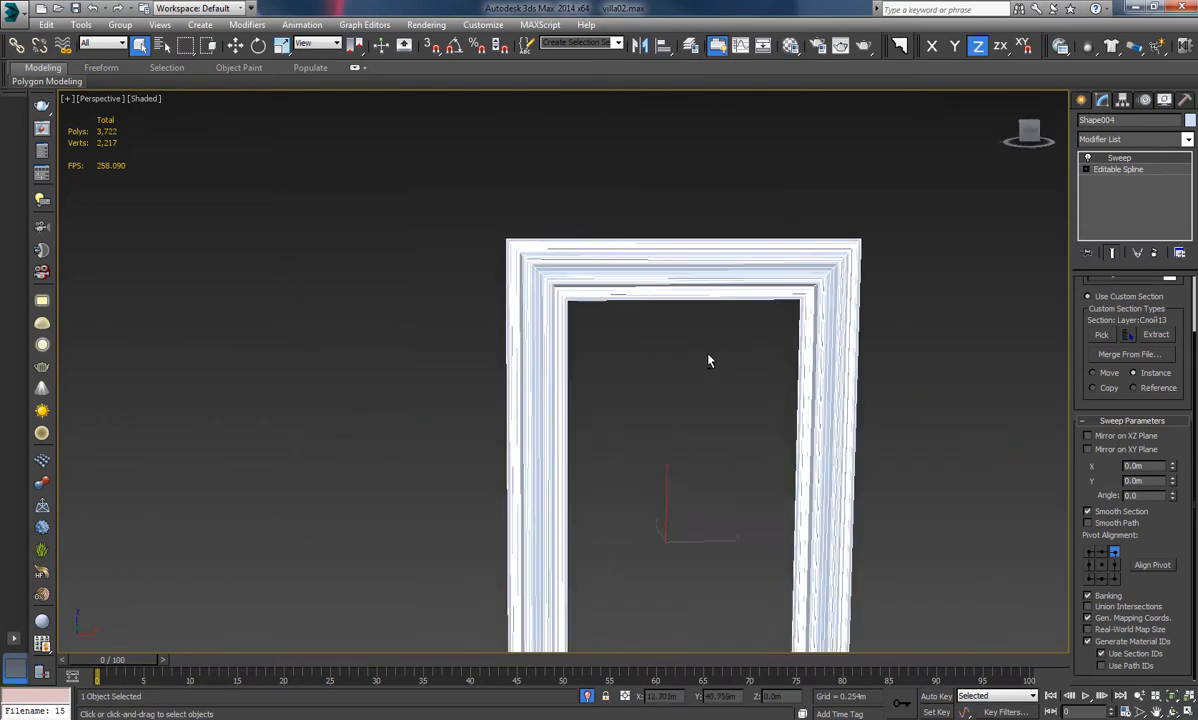
scroll(718, 380, down, 4)
mouse_move(735, 420)
alt+middle_down()
mouse_move(690, 409)
mouse_move(757, 414)
alt+middle_up()
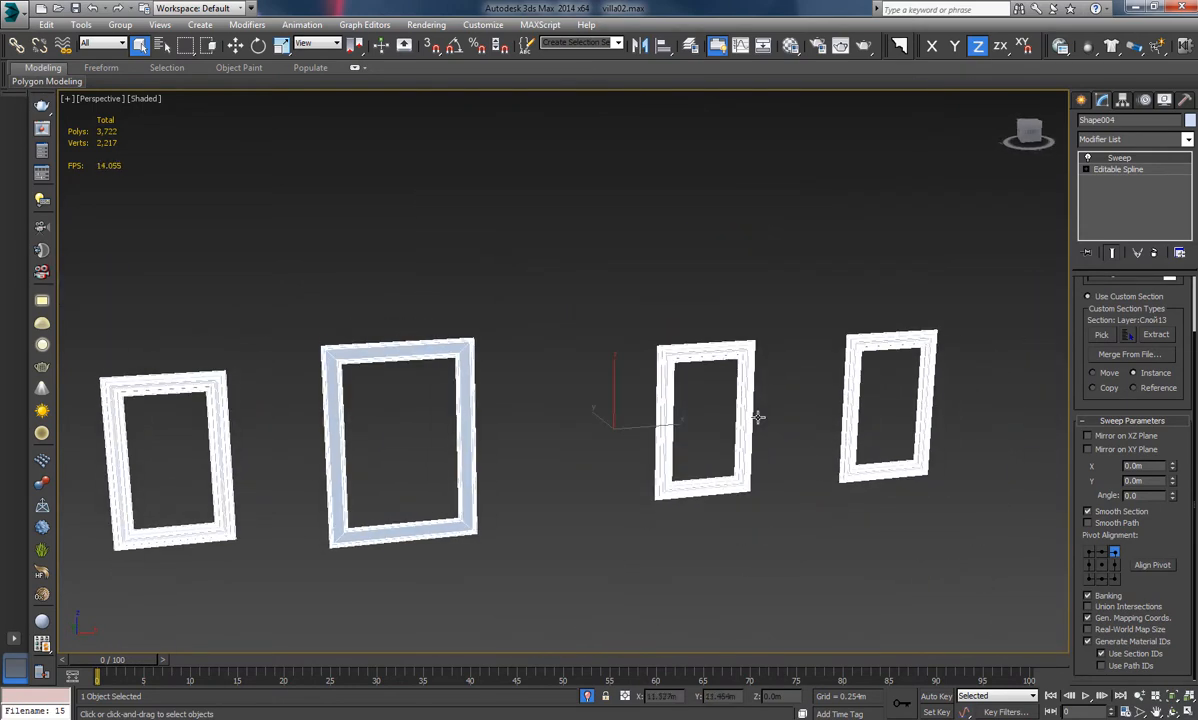
right_click(1137, 165)
click(1064, 185)
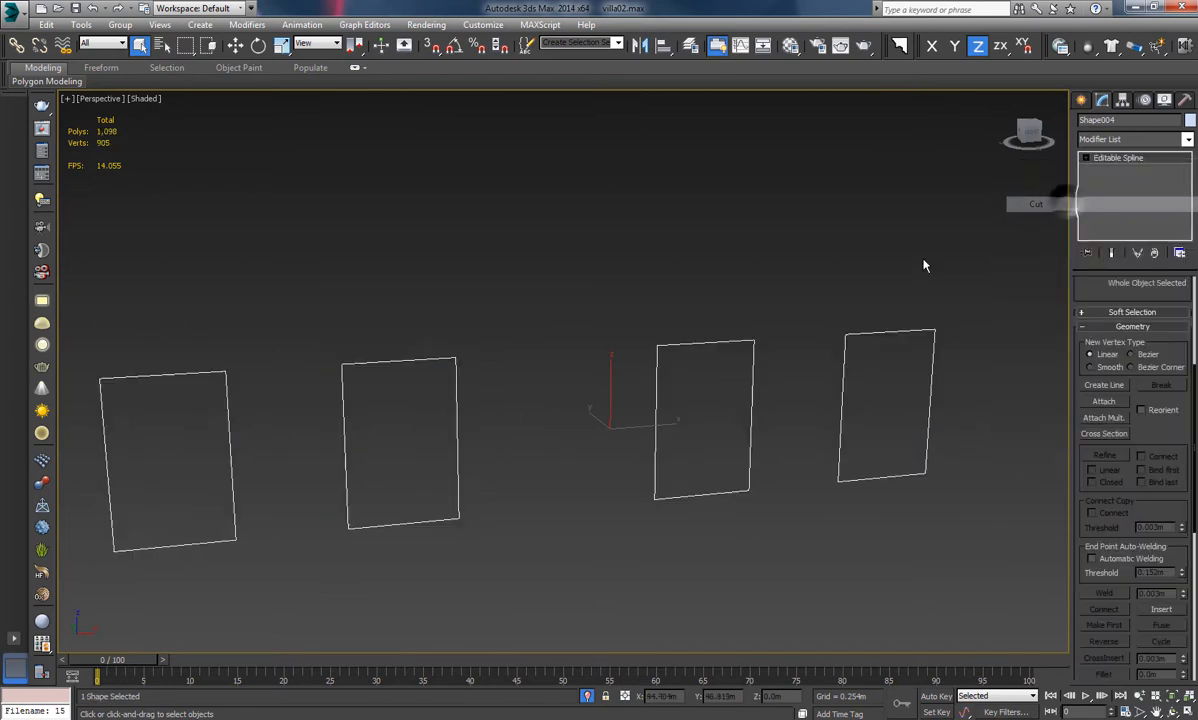
click(1111, 192)
drag(770, 316, 955, 481)
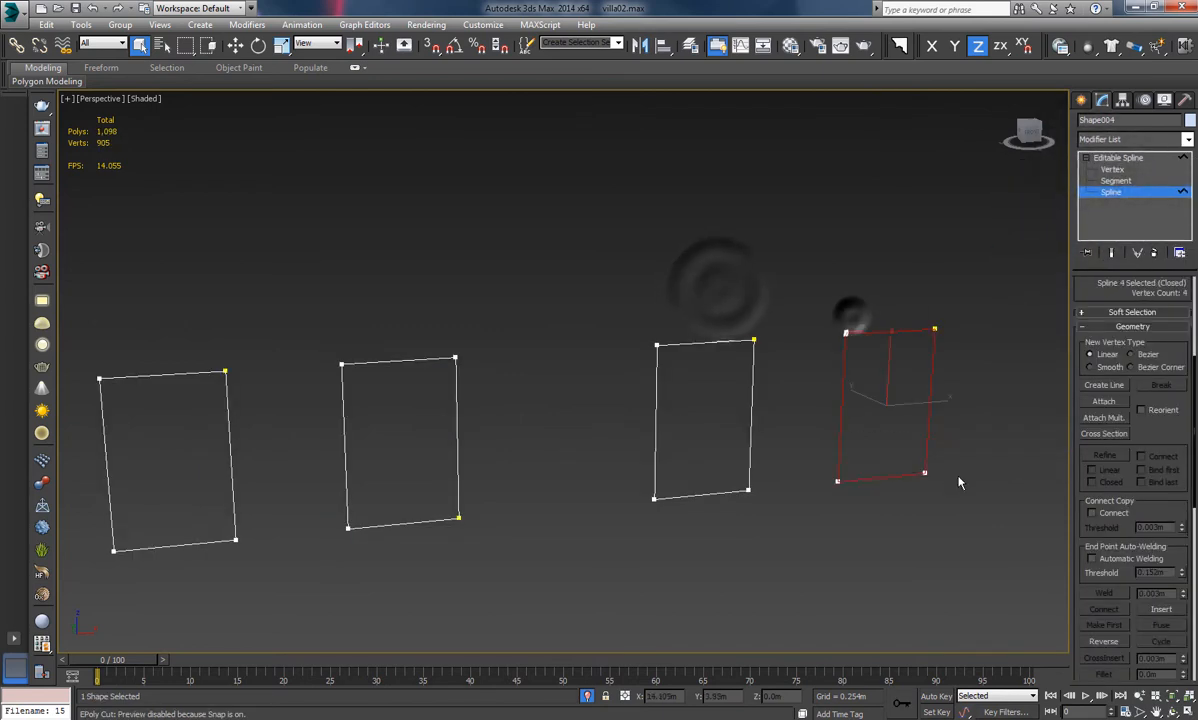
scroll(1165, 469, down, 5)
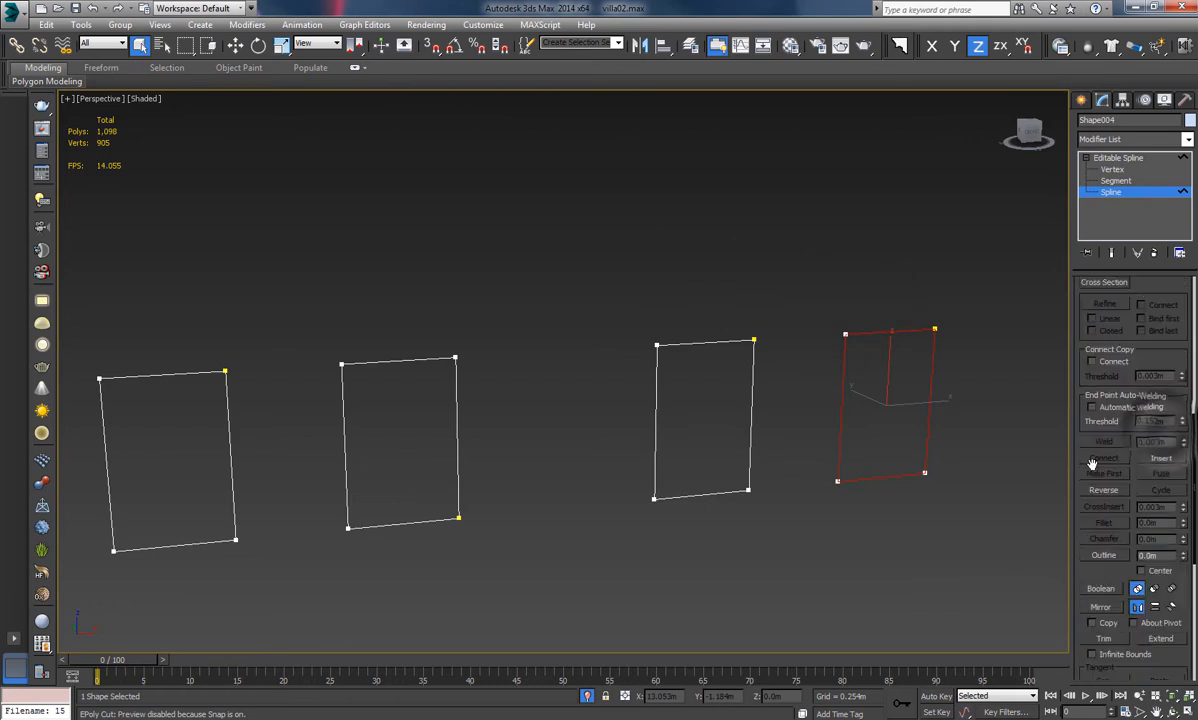
scroll(1100, 484, down, 4)
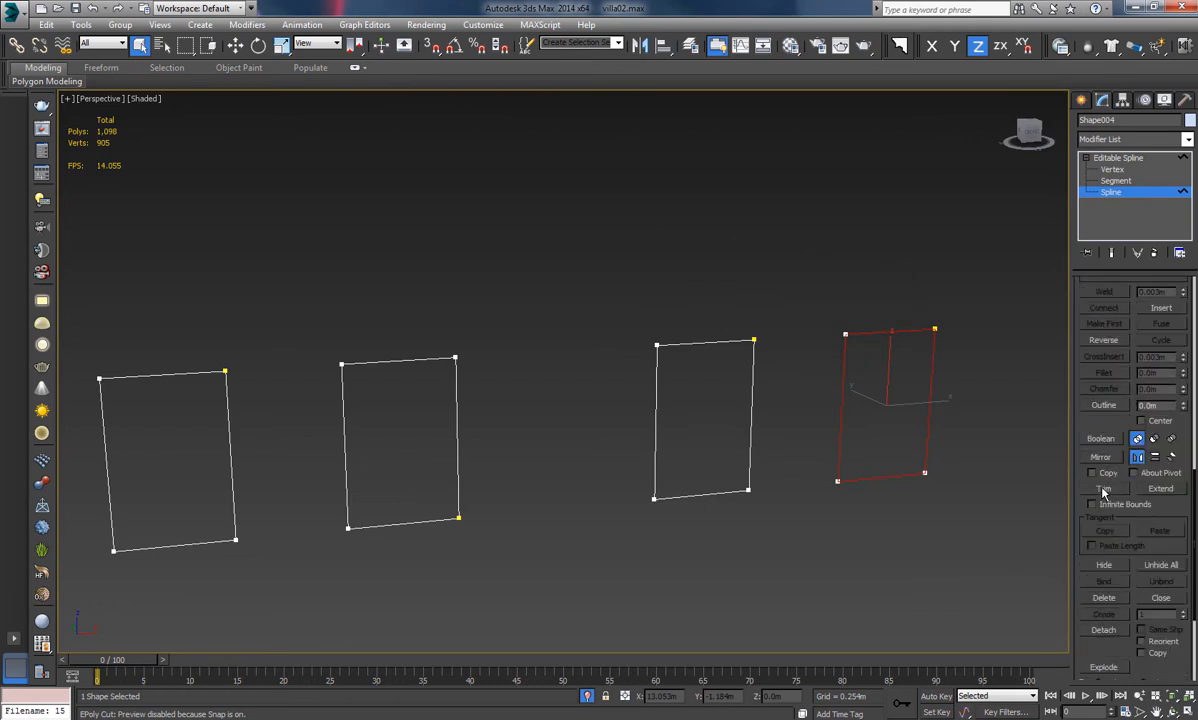
click(1112, 547)
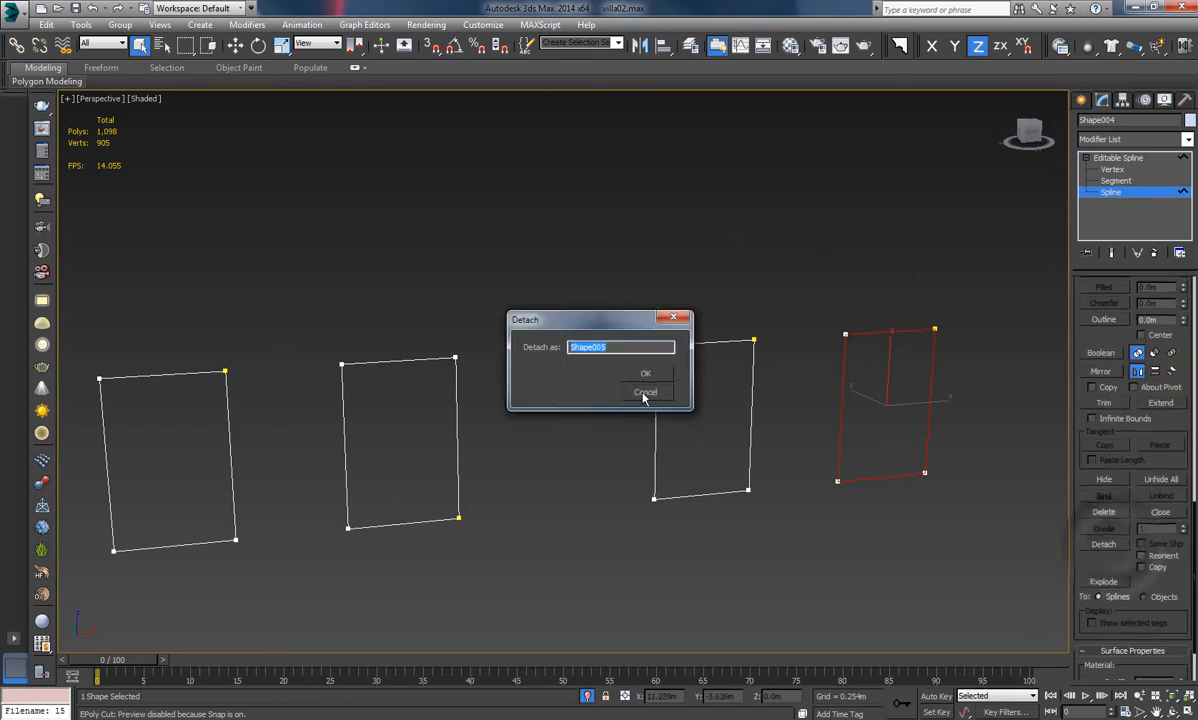
click(641, 392)
Detach the second window outline from the left as a separate shape
drag(428, 404, 519, 319)
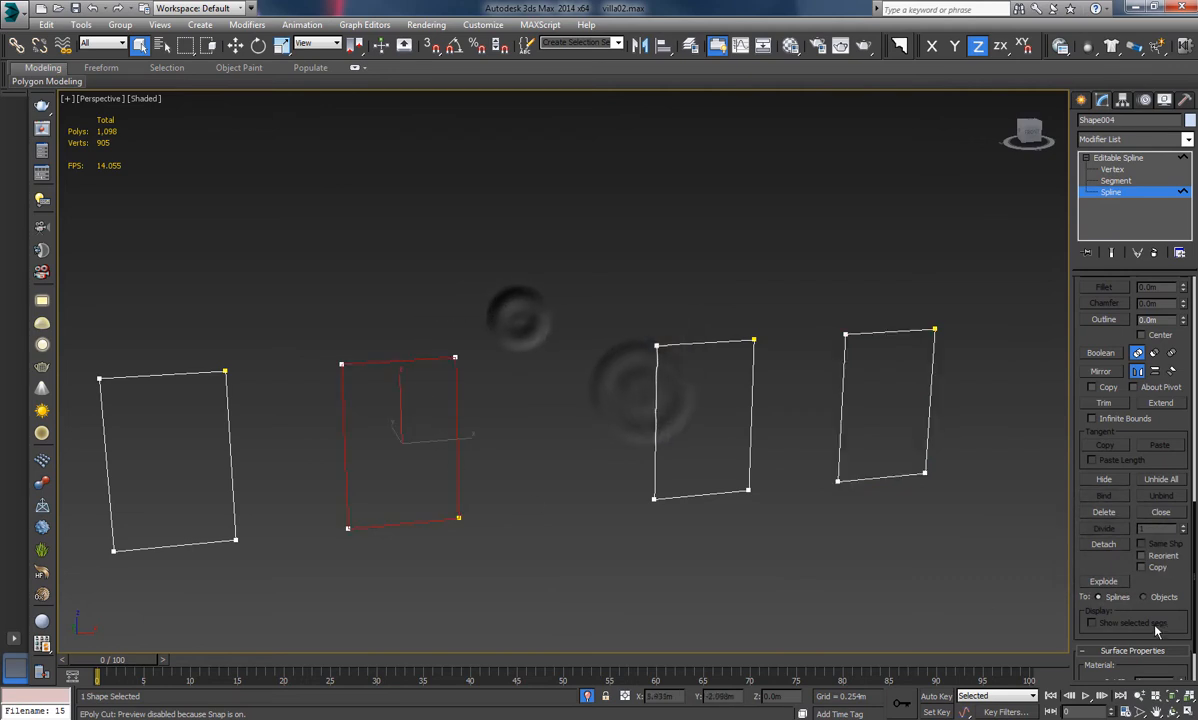
click(1093, 548)
click(642, 382)
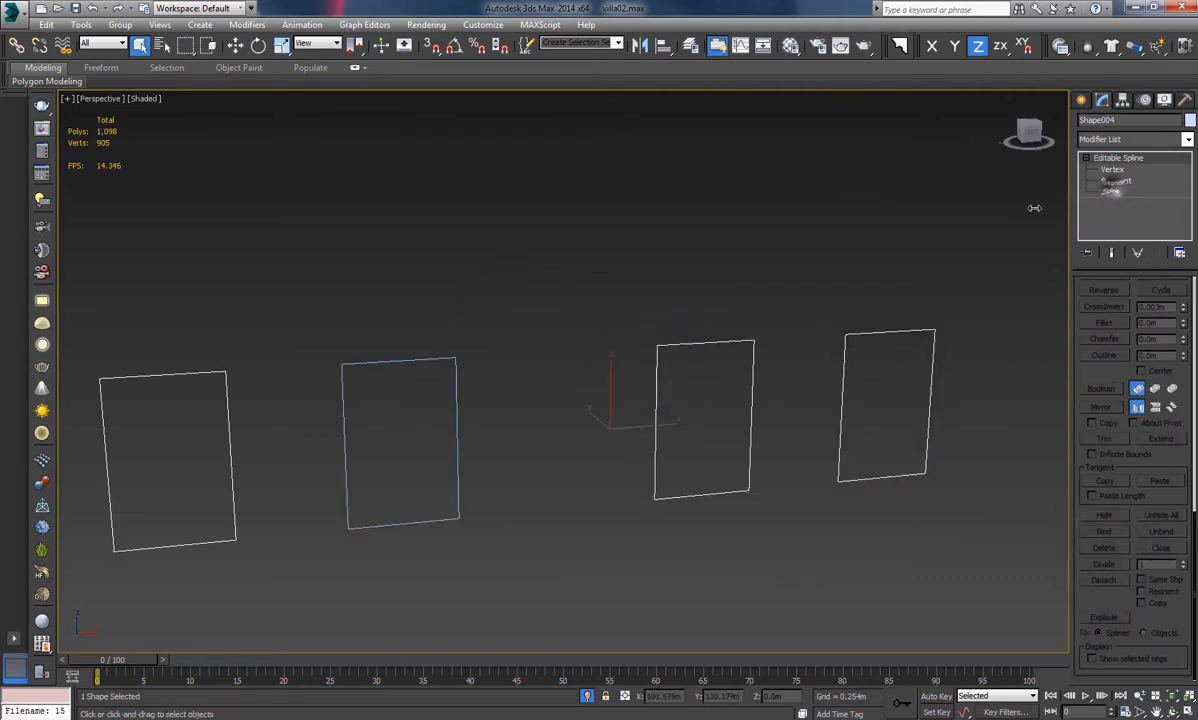
Sweep molding profile 15 along the shape with the remaining three window outlines and close the sweep profile library
click(843, 202)
click(845, 341)
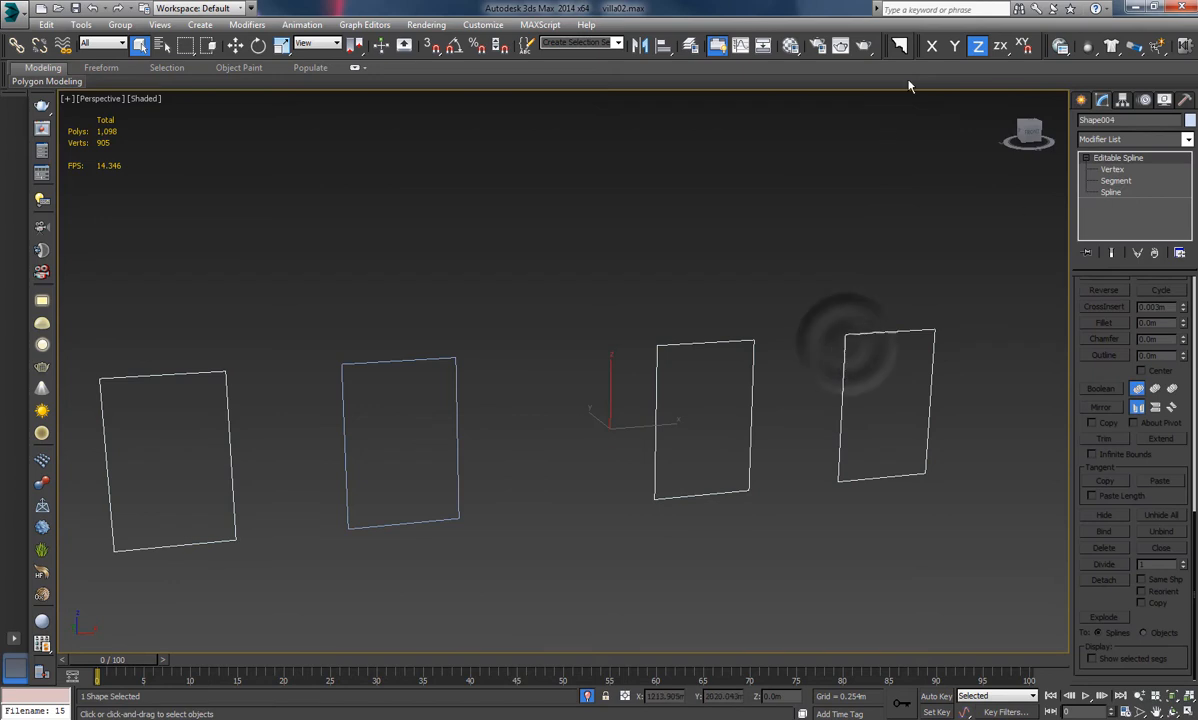
click(896, 50)
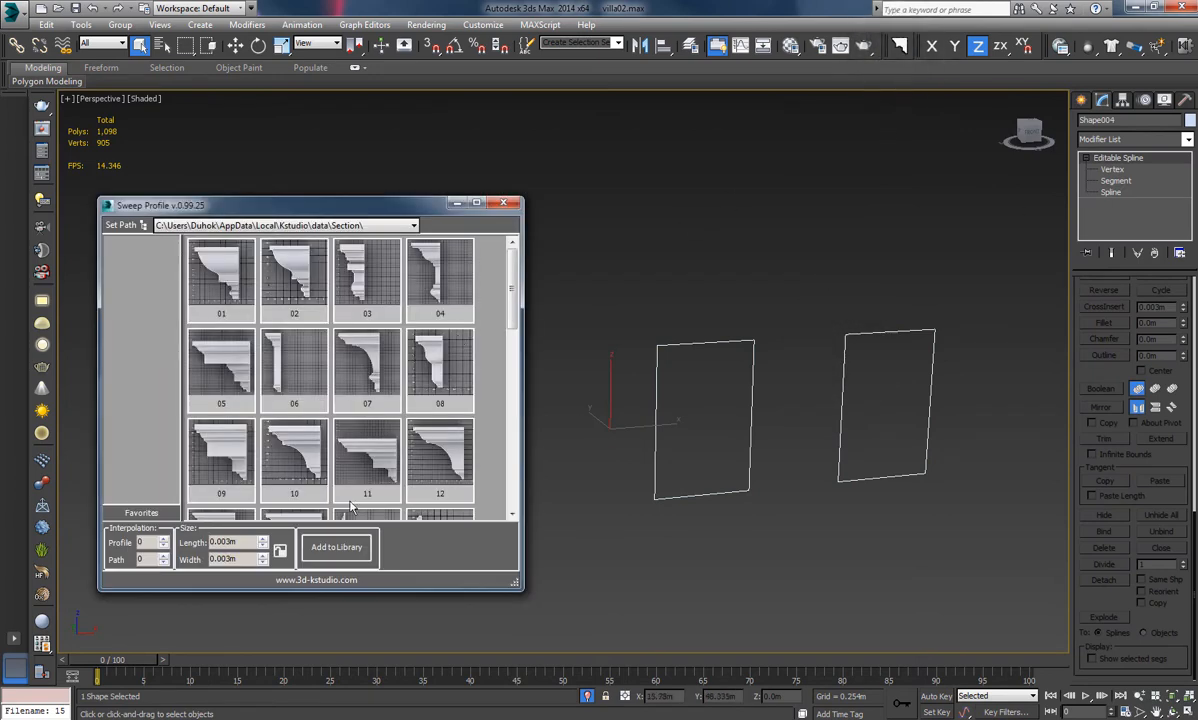
click(511, 514)
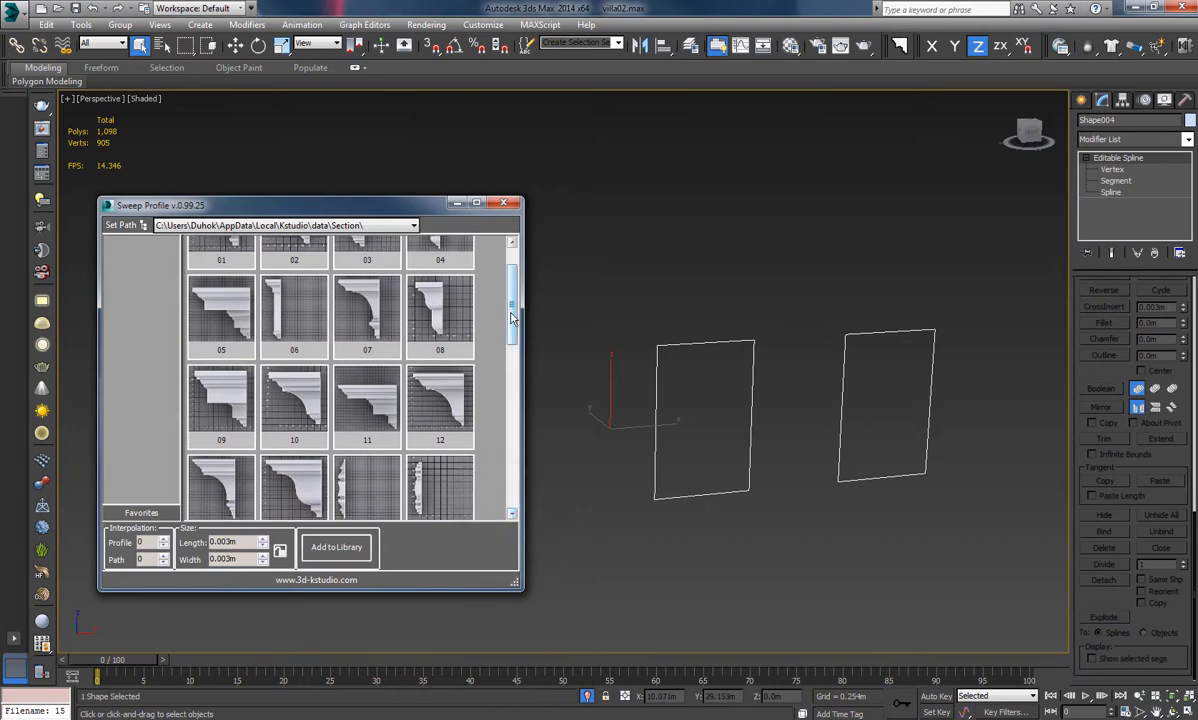
drag(511, 318, 511, 355)
click(363, 408)
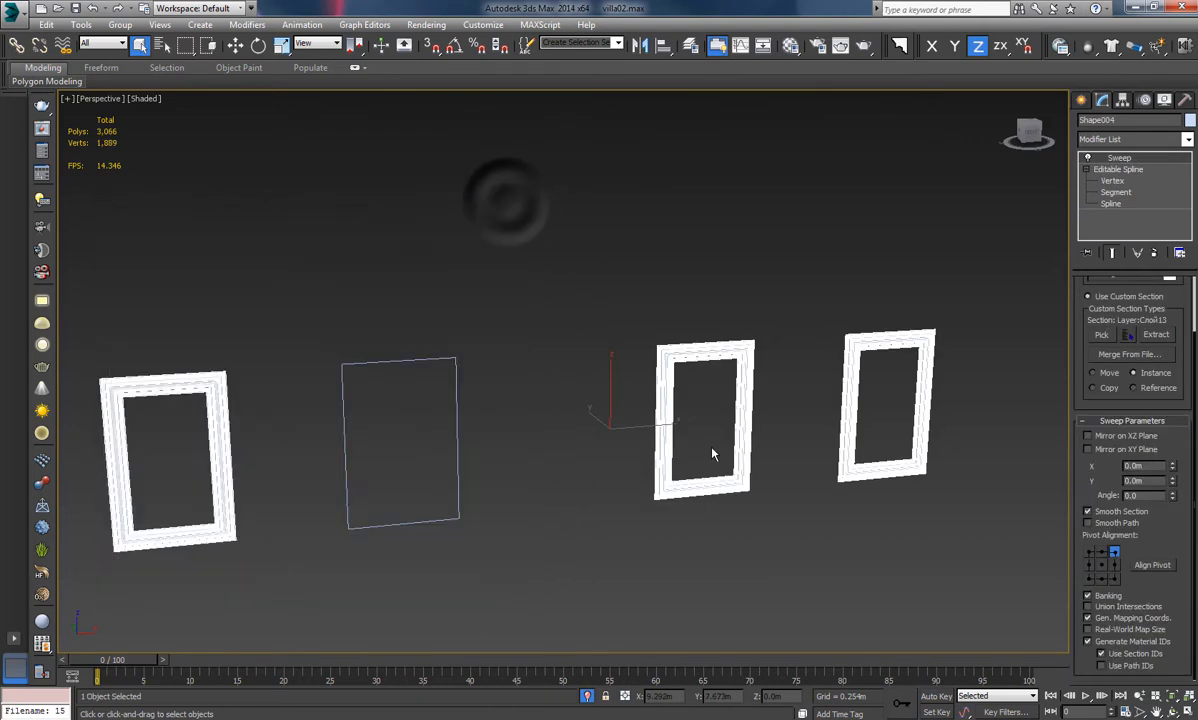
mouse_move(714, 455)
alt+middle_down()
mouse_move(704, 426)
mouse_move(666, 436)
mouse_move(700, 440)
alt+middle_up()
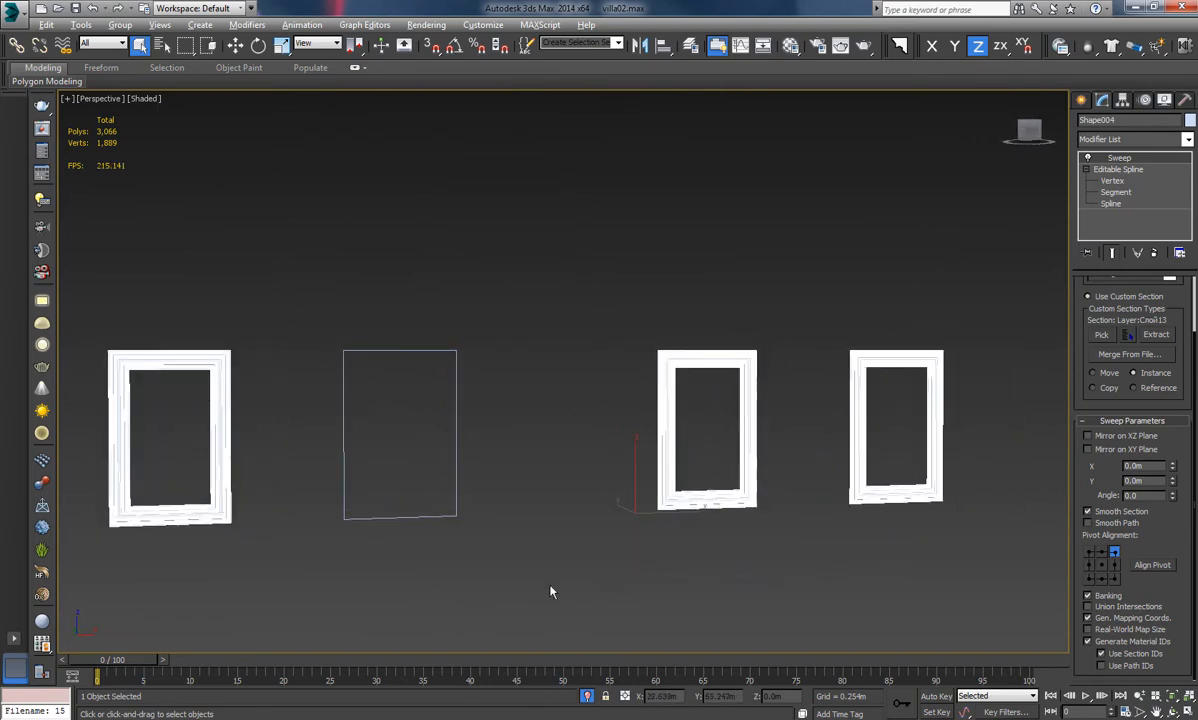
End the isolation of the window outlines and show edged faces on the villa's shaded facade
click(588, 696)
alt+middle_drag(626, 495, 694, 402)
scroll(694, 402, up, 3)
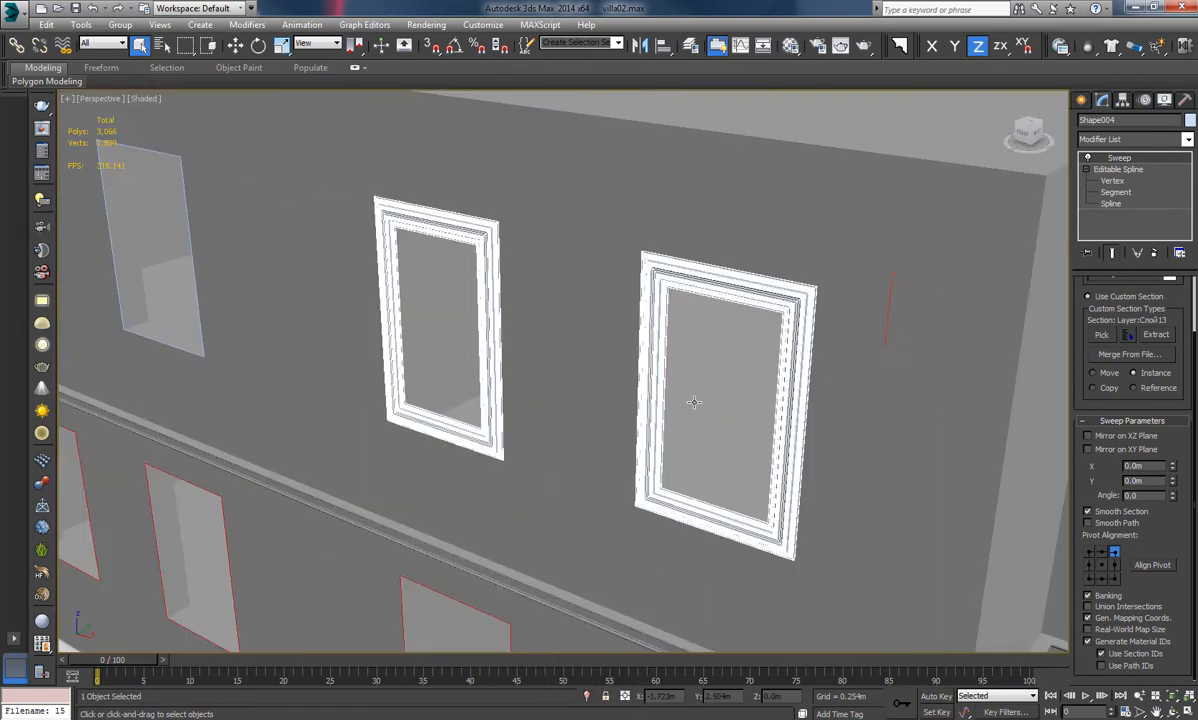
scroll(680, 457, up, 6)
scroll(678, 459, down, 3)
mouse_move(652, 461)
middle_down()
mouse_move(626, 495)
mouse_move(652, 489)
mouse_move(658, 473)
mouse_move(639, 474)
mouse_move(695, 316)
middle_up()
key(F4)
key(F3)
key(F3)
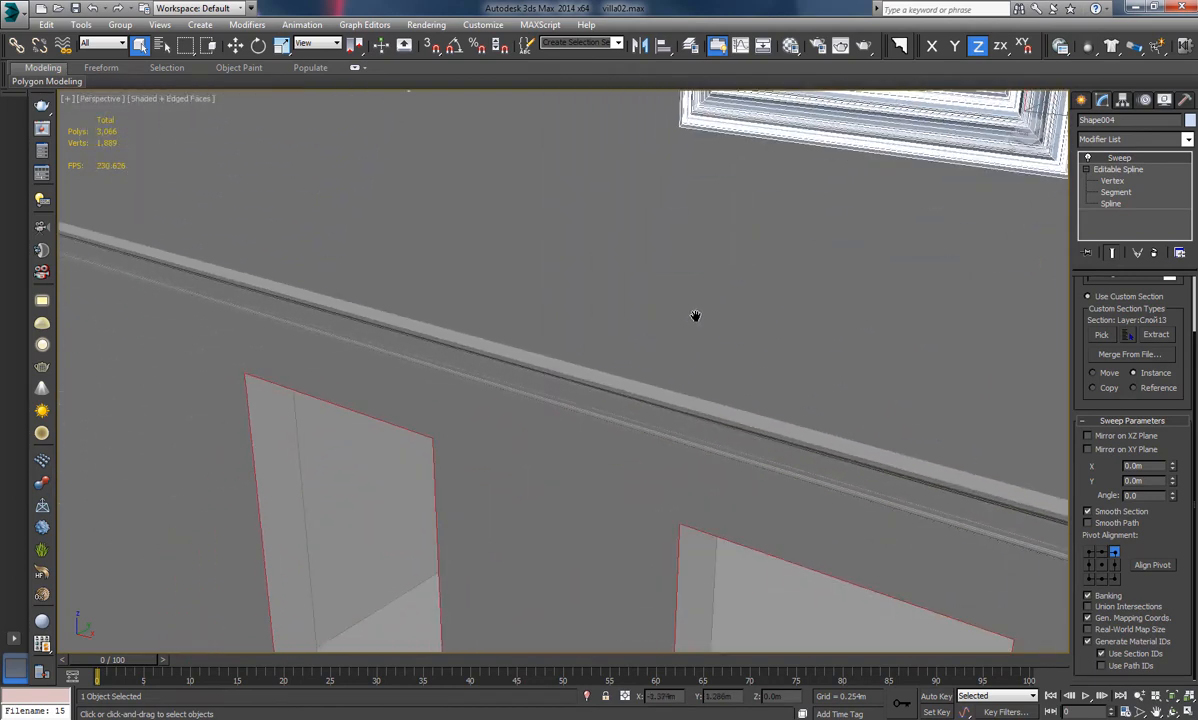
key(F4)
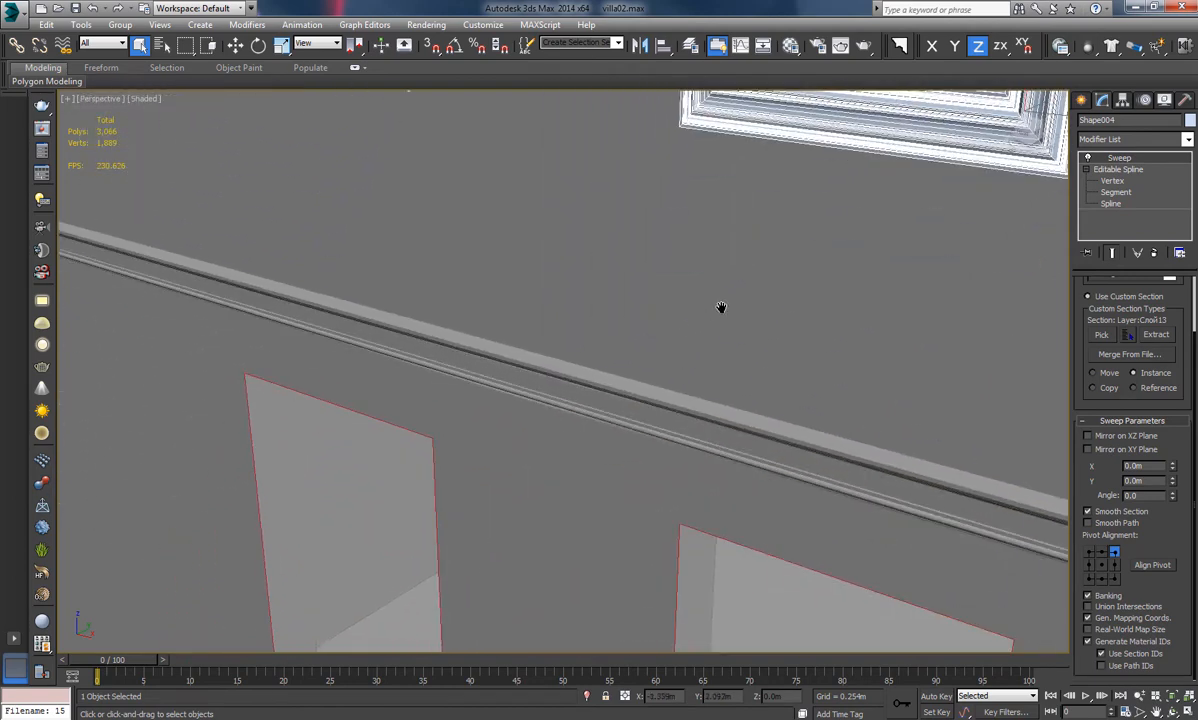
middle_drag(721, 307, 457, 286)
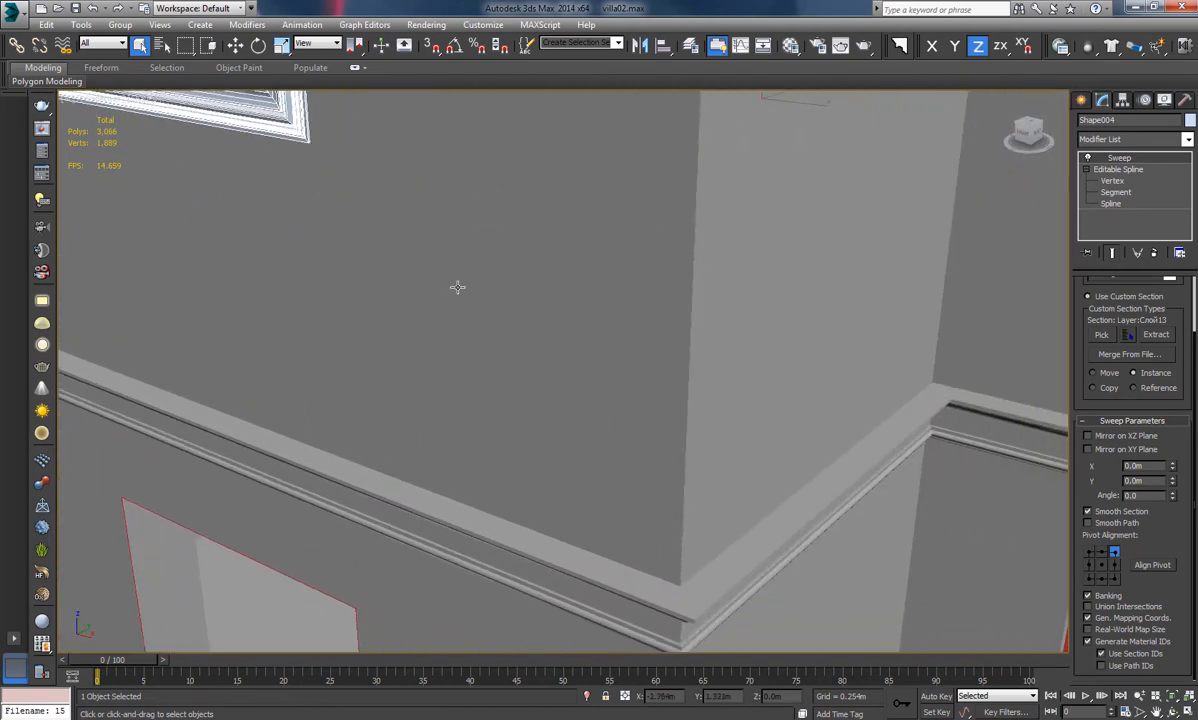
middle_drag(457, 286, 726, 480)
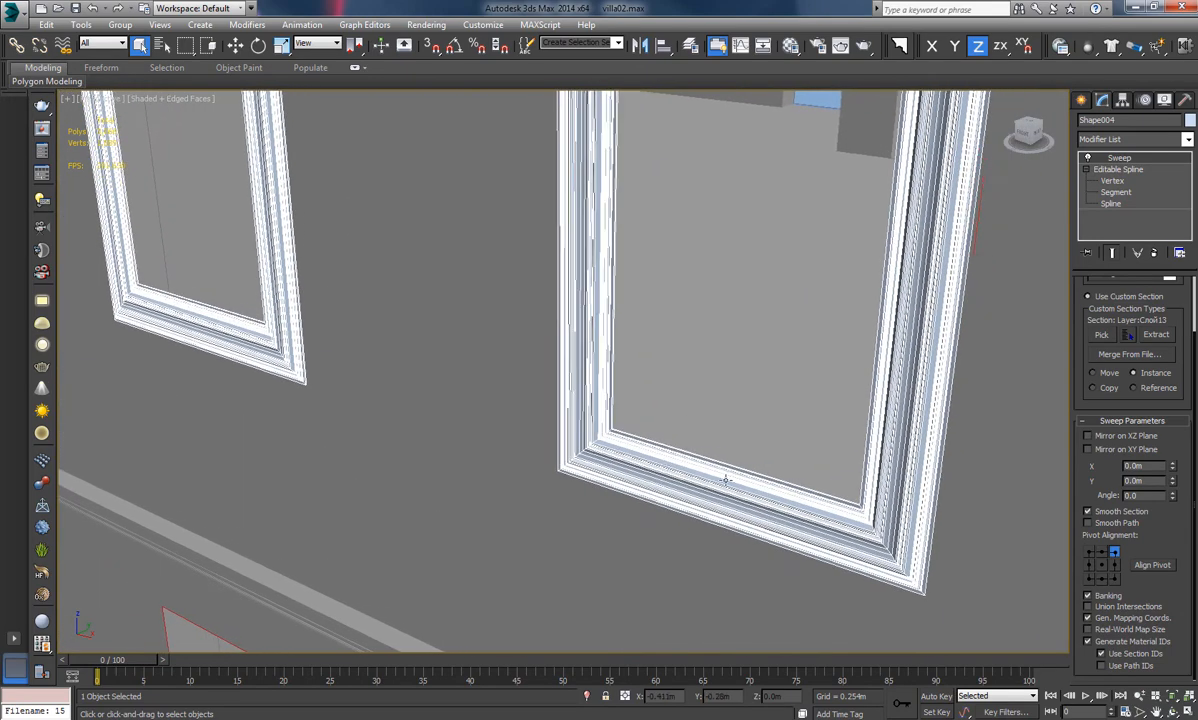
Set the Sweep pivot alignment of the three-window molding to the bottom-right point of the section
click(1116, 566)
click(1115, 581)
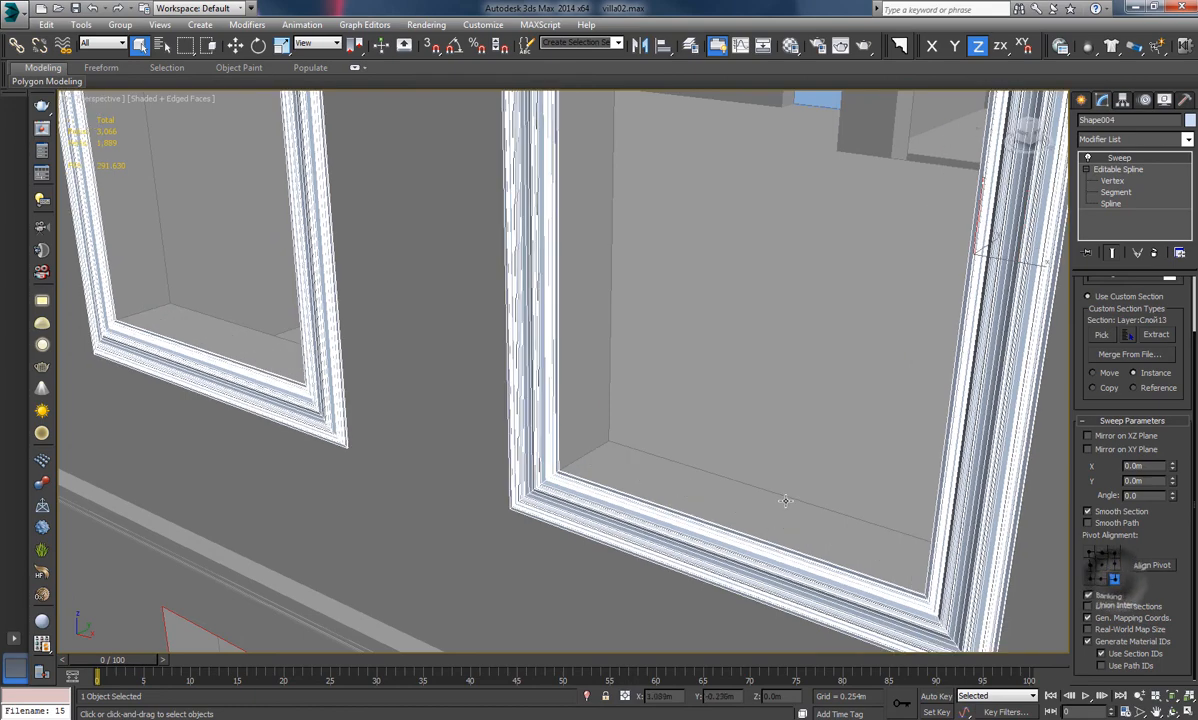
alt+middle_drag(786, 500, 832, 463)
middle_drag(532, 298, 669, 339)
scroll(669, 339, down, 5)
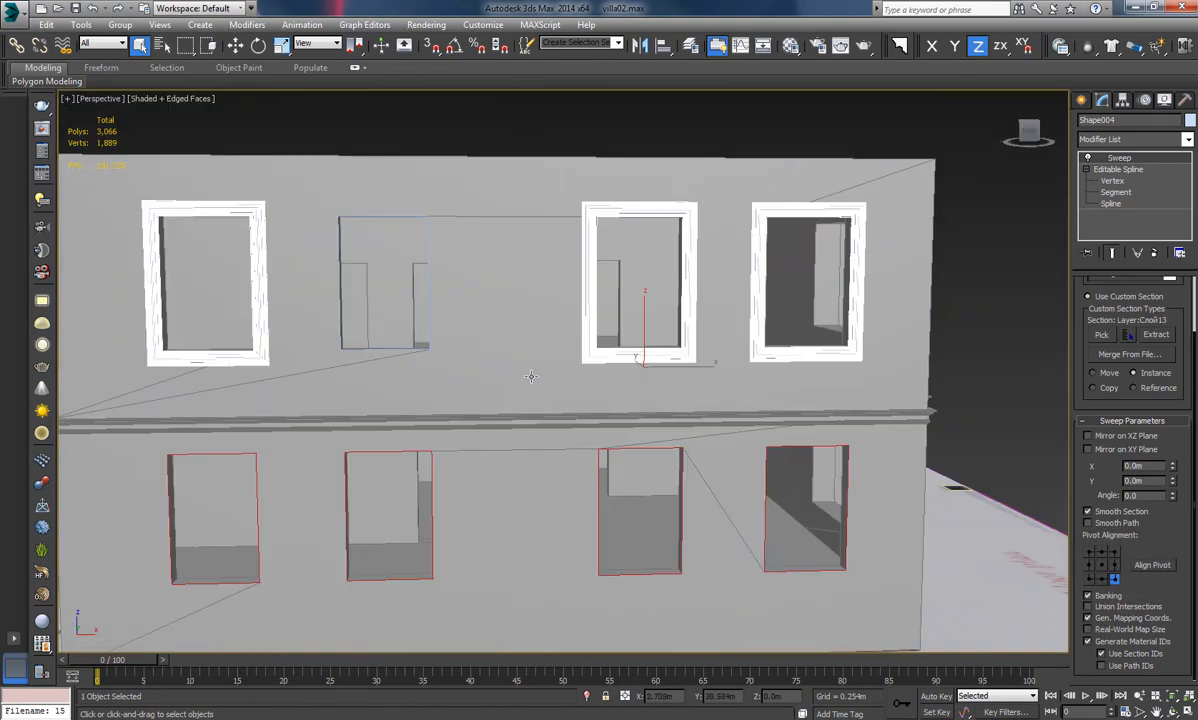
mouse_move(532, 377)
alt+middle_down()
mouse_move(623, 400)
mouse_move(536, 386)
alt+middle_up()
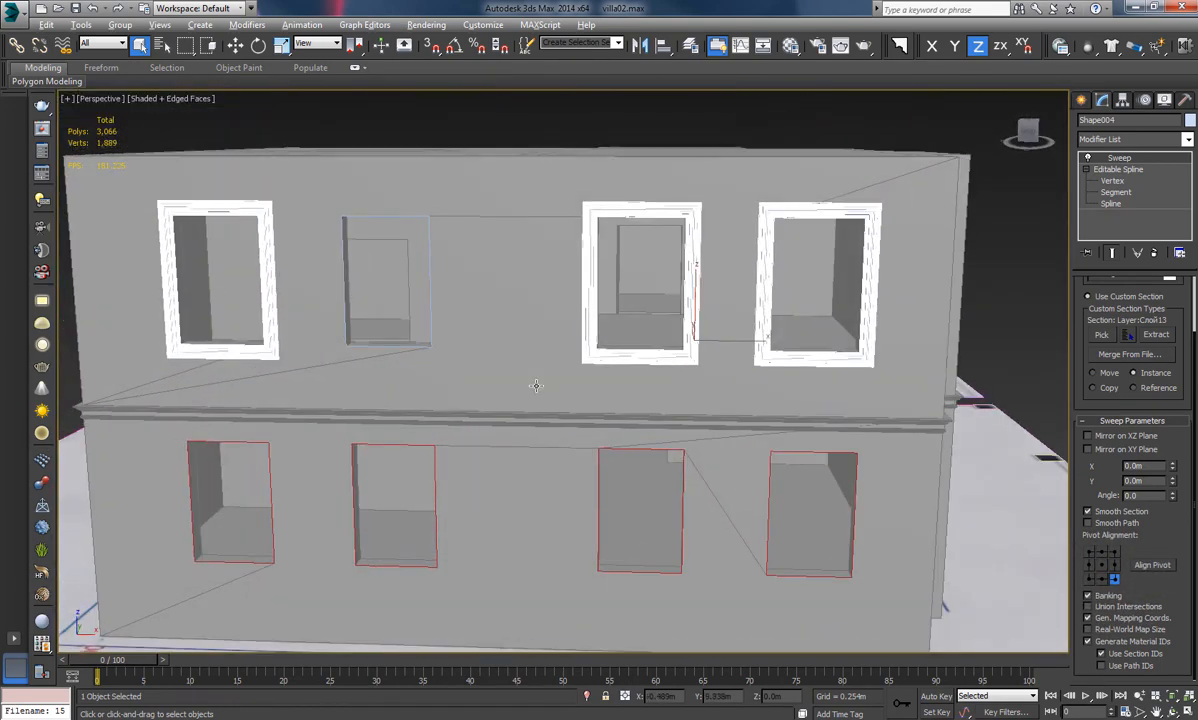
Deselect the molding frames and turn off edged faces so the facade displays as plain shaded
click(716, 117)
alt+middle_drag(824, 298, 808, 323)
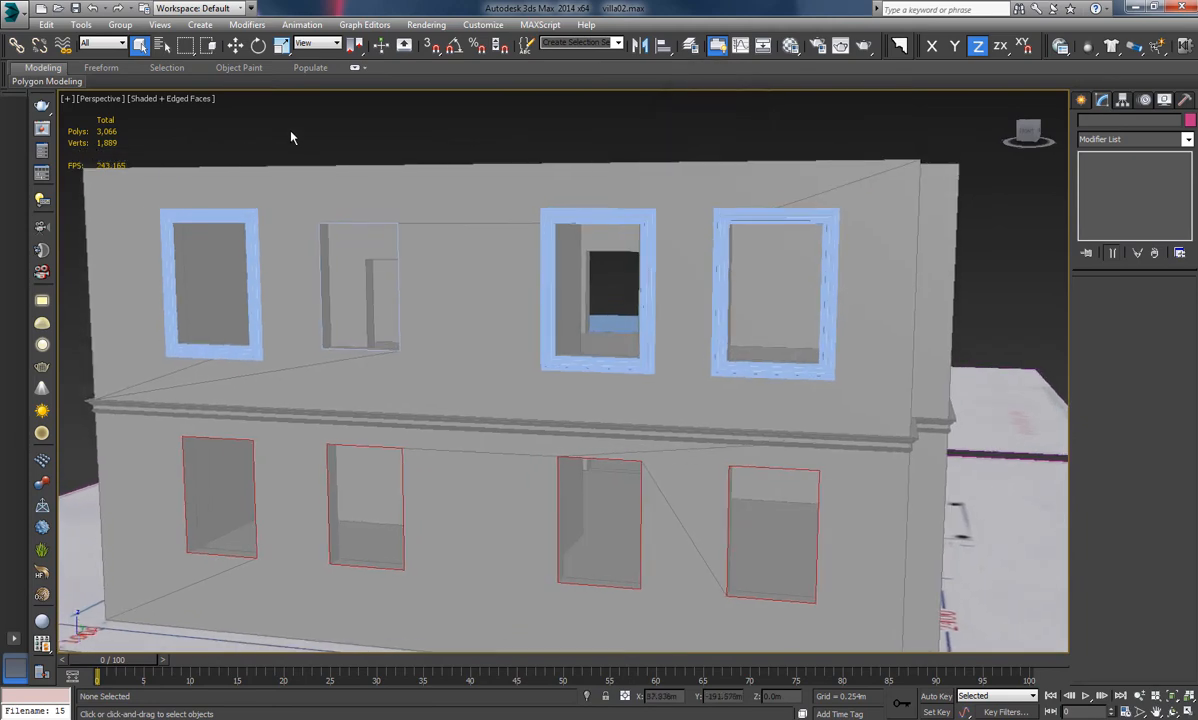
click(170, 98)
click(215, 163)
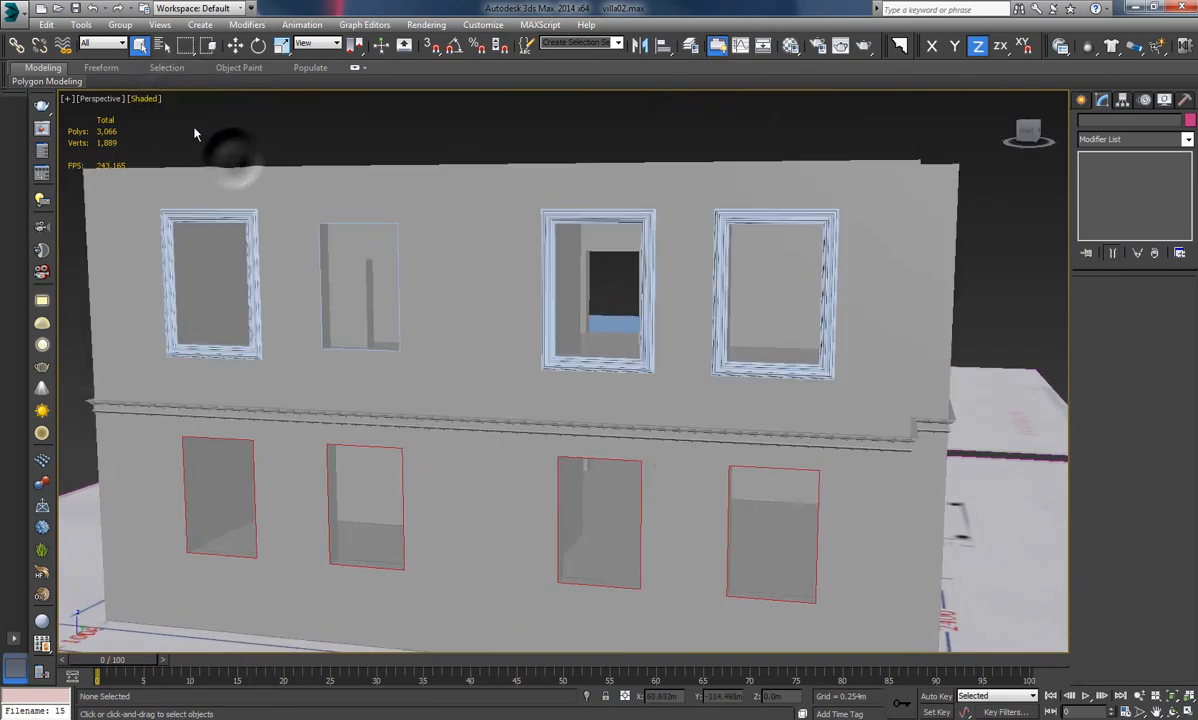
alt+middle_drag(901, 332, 864, 311)
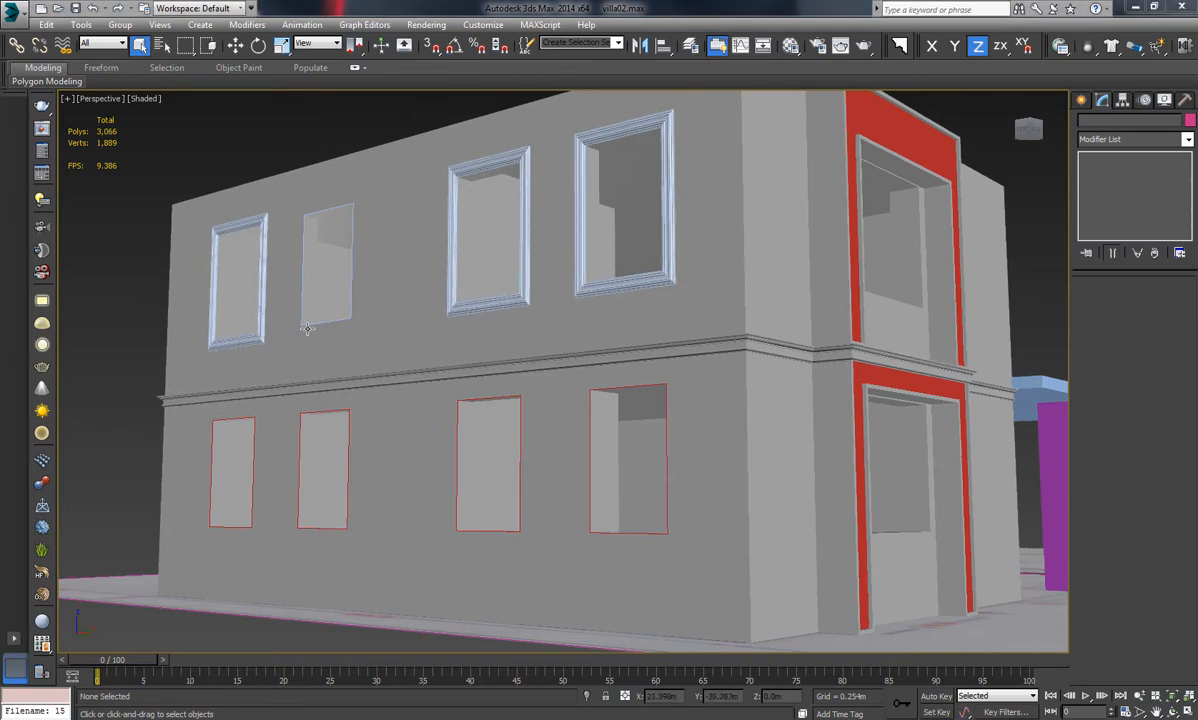
alt+middle_drag(307, 329, 548, 346)
alt+middle_drag(673, 365, 708, 373)
Sweep molding profile 15 along the detached second upper window outline and close the sweep profile library
click(650, 346)
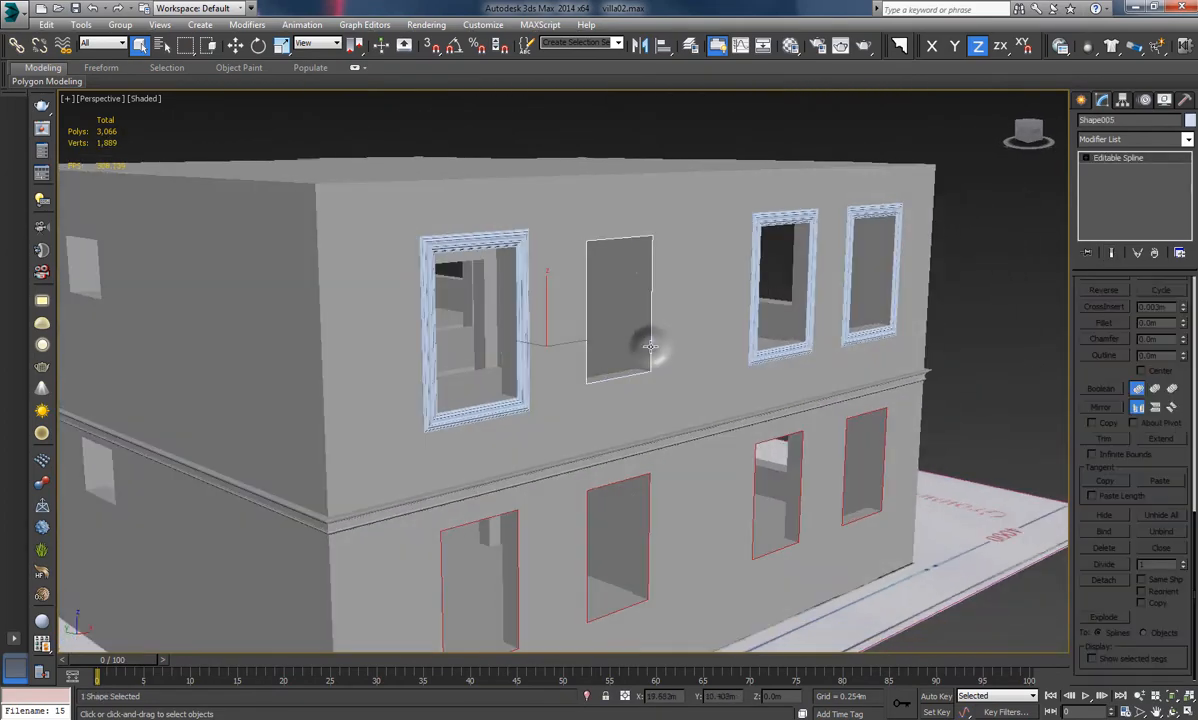
click(901, 46)
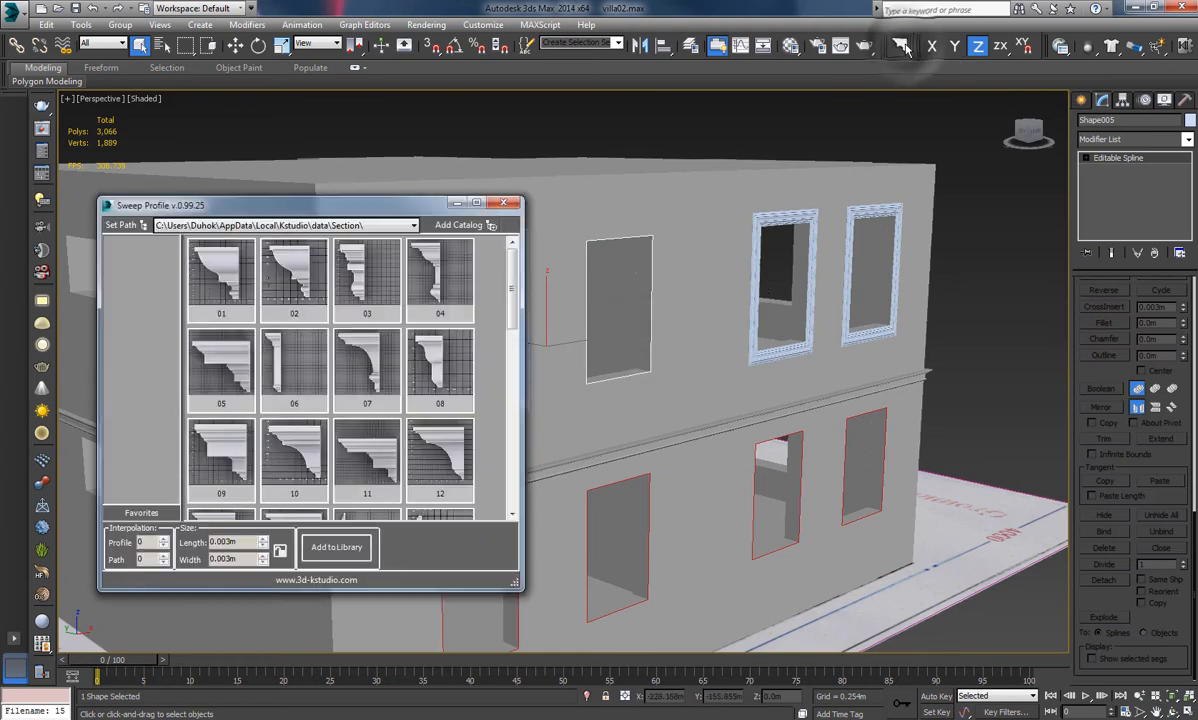
click(513, 513)
click(513, 513)
click(513, 513)
drag(514, 292, 515, 339)
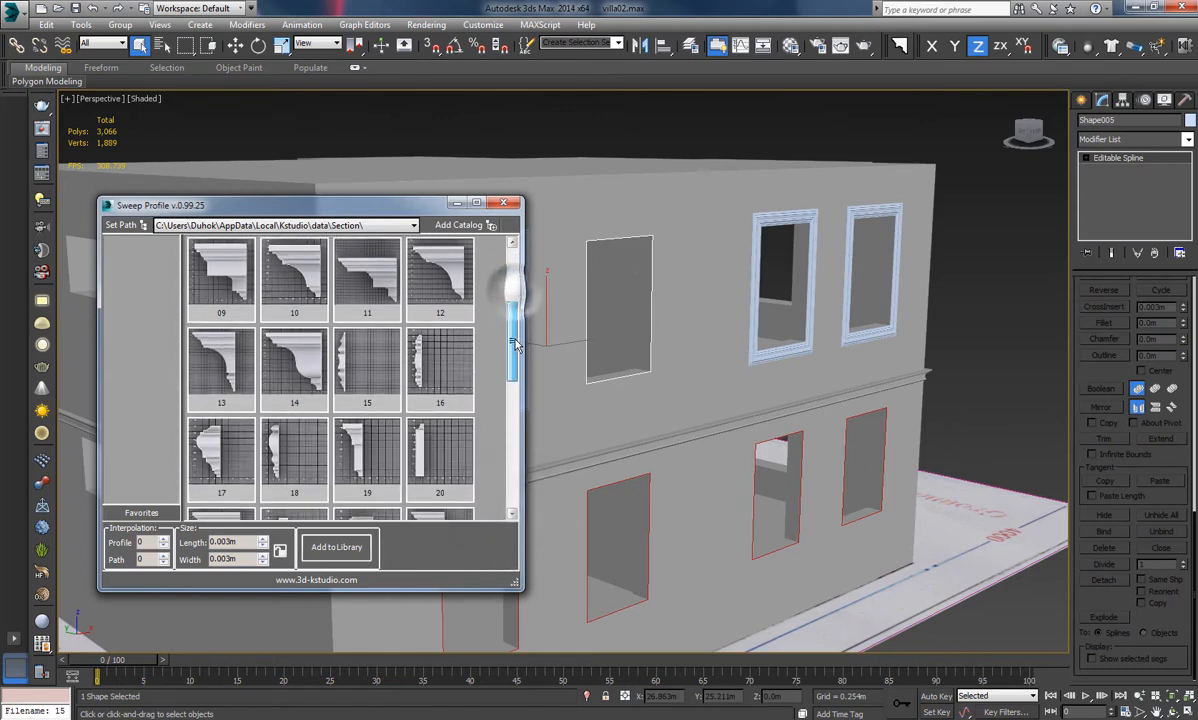
scroll(377, 378, down, 1)
scroll(366, 500, down, 2)
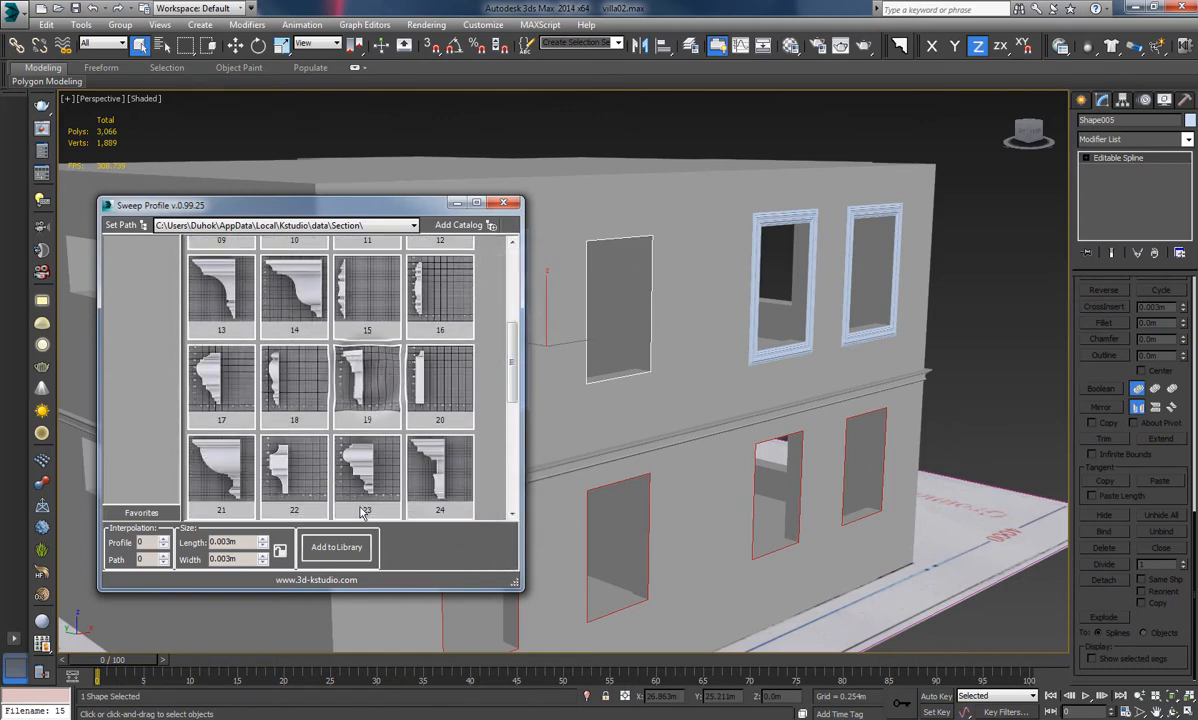
click(367, 334)
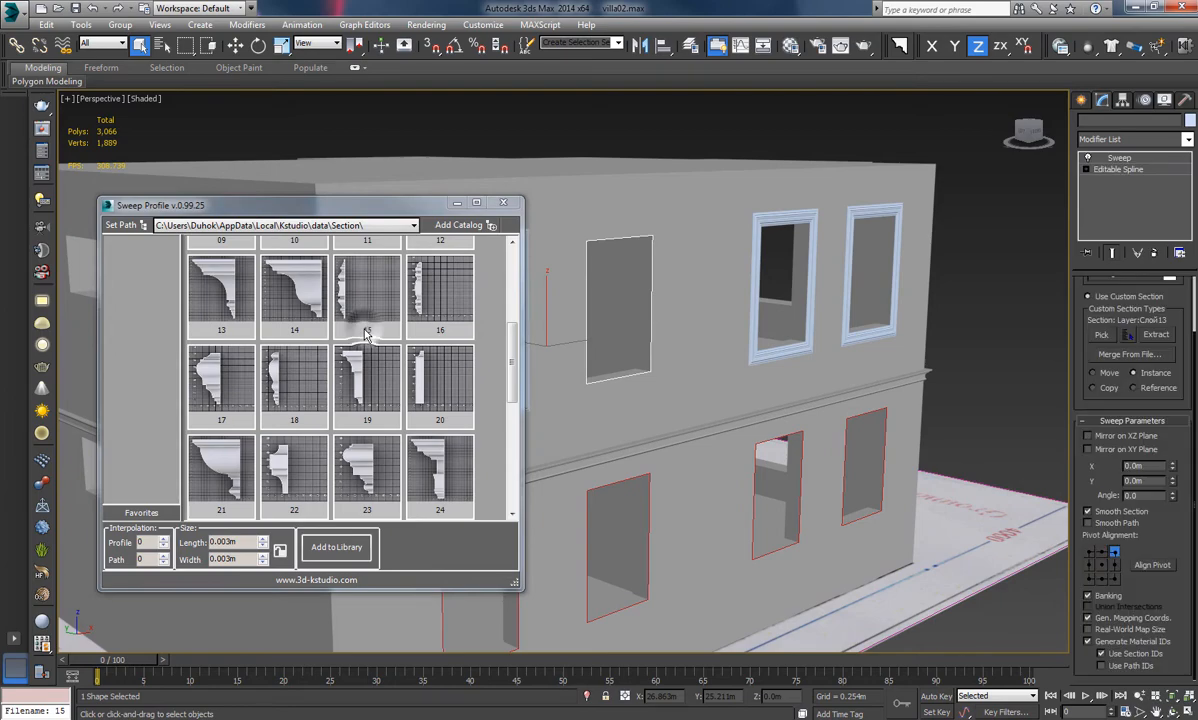
click(506, 203)
Mirror the second upper window's sweep section on the XZ plane
alt+middle_drag(570, 320, 655, 283)
scroll(655, 283, up, 3)
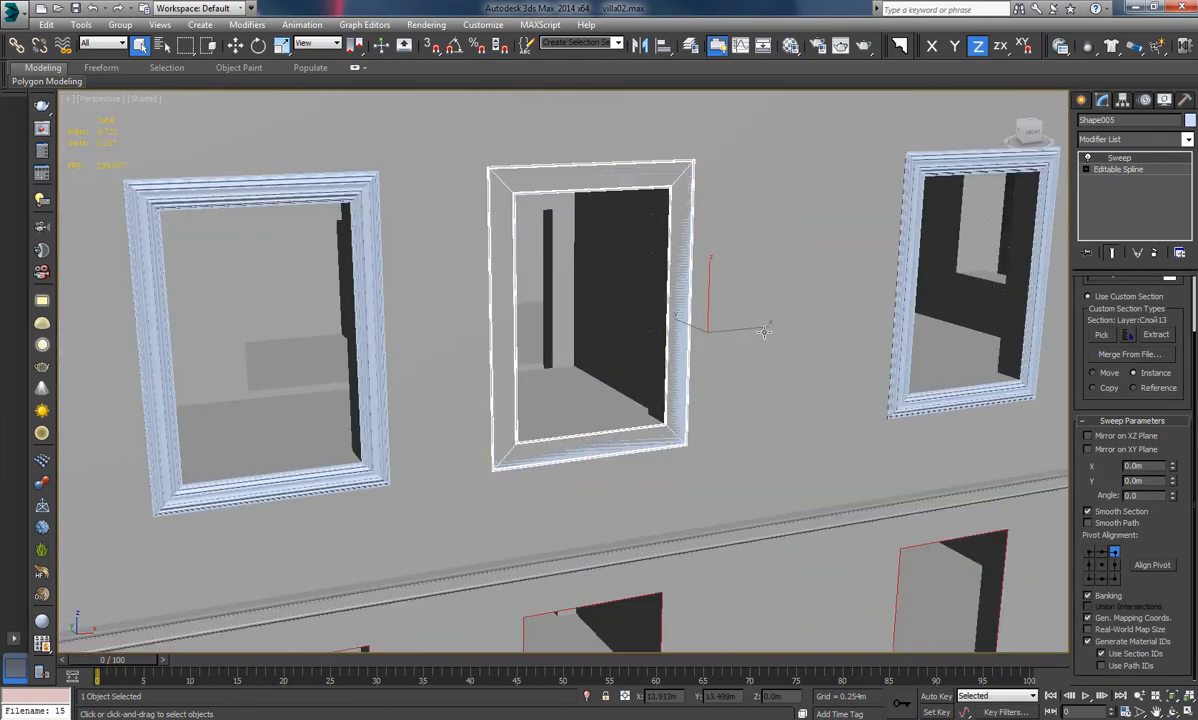
click(1088, 436)
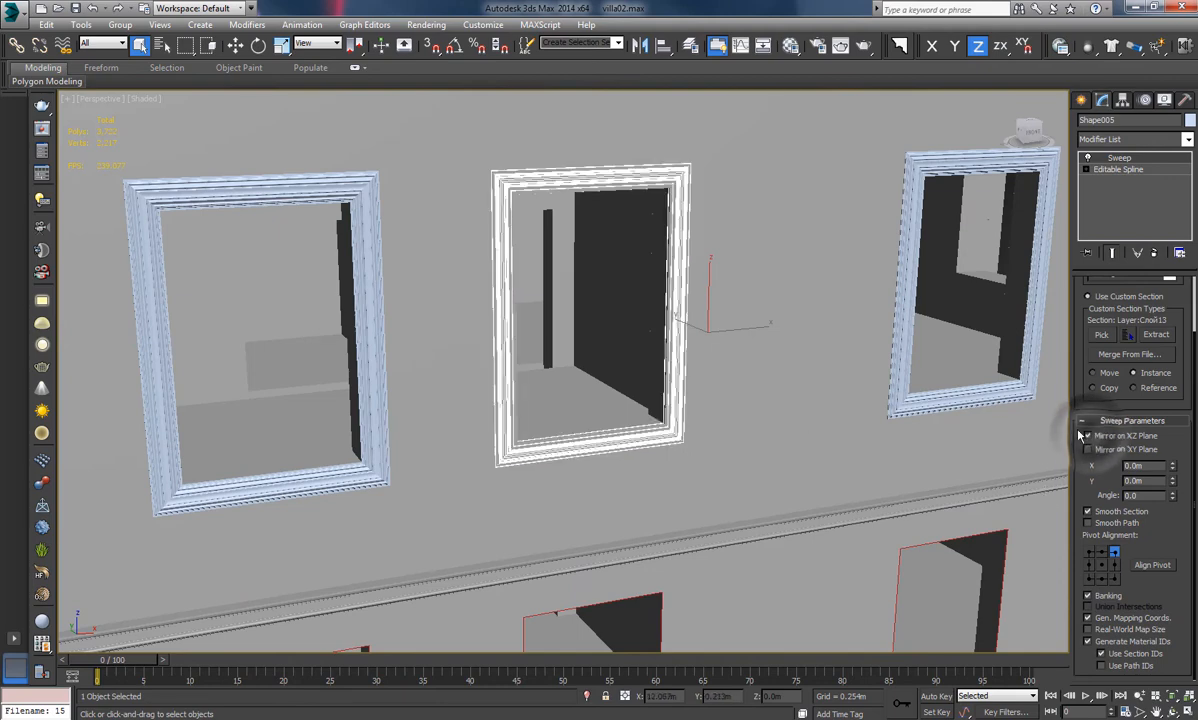
alt+middle_drag(700, 320, 635, 313)
scroll(604, 353, down, 4)
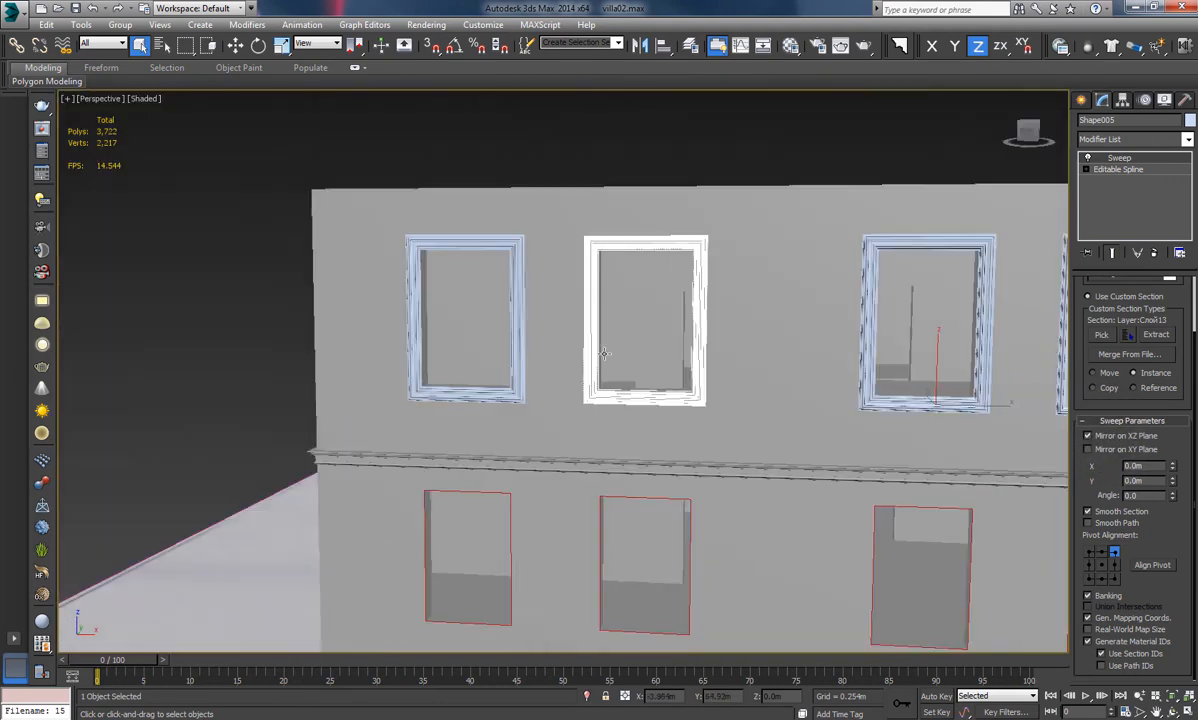
Set the second upper window's Sweep pivot alignment to the top-left point, deselect it and inspect a molding corner up close
click(263, 342)
alt+middle_drag(263, 342, 591, 271)
click(591, 271)
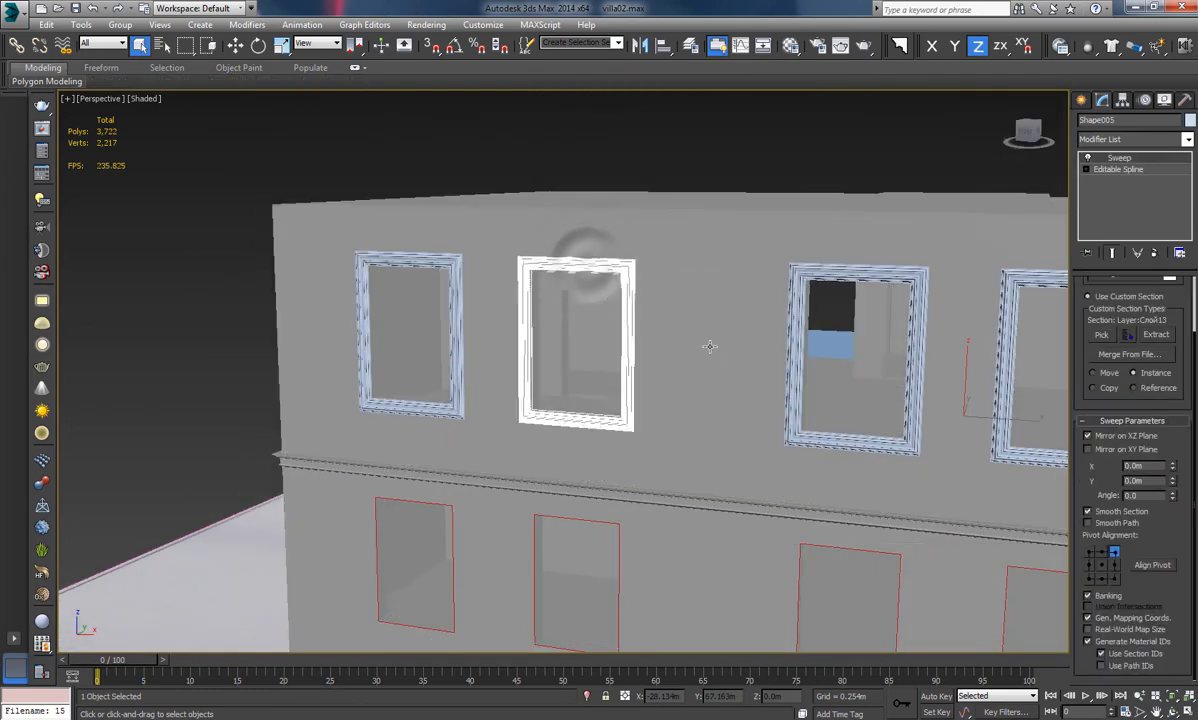
click(1091, 551)
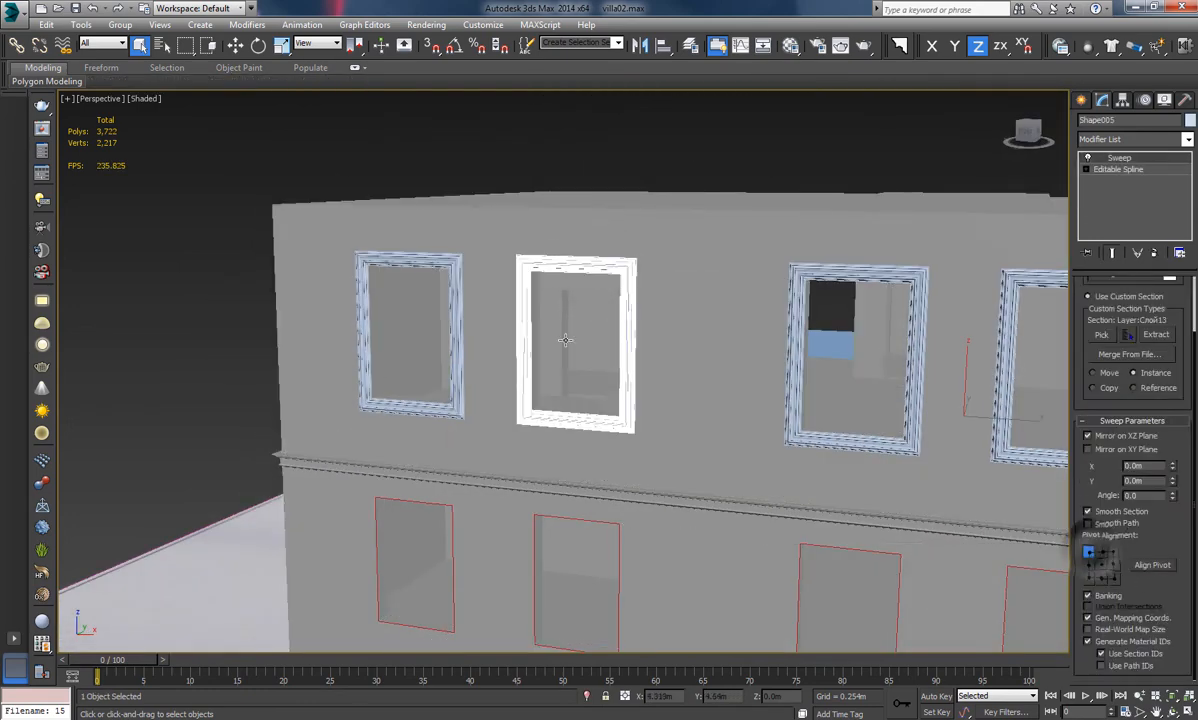
click(162, 183)
alt+middle_drag(585, 340, 700, 334)
scroll(818, 409, up, 8)
scroll(852, 343, up, 6)
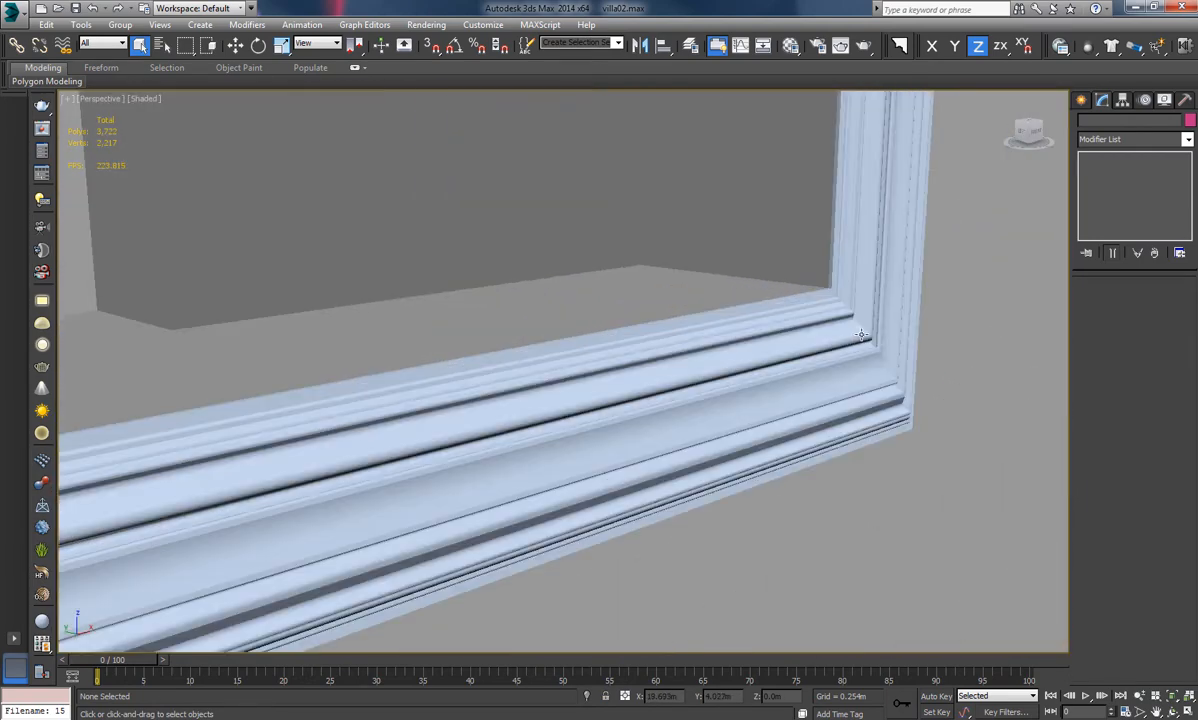
Try to sweep profile 15 along all four ground-floor window outlines as one shape, and delete the resulting Sweep modifier
middle_drag(808, 308, 809, 342)
scroll(698, 338, down, 10)
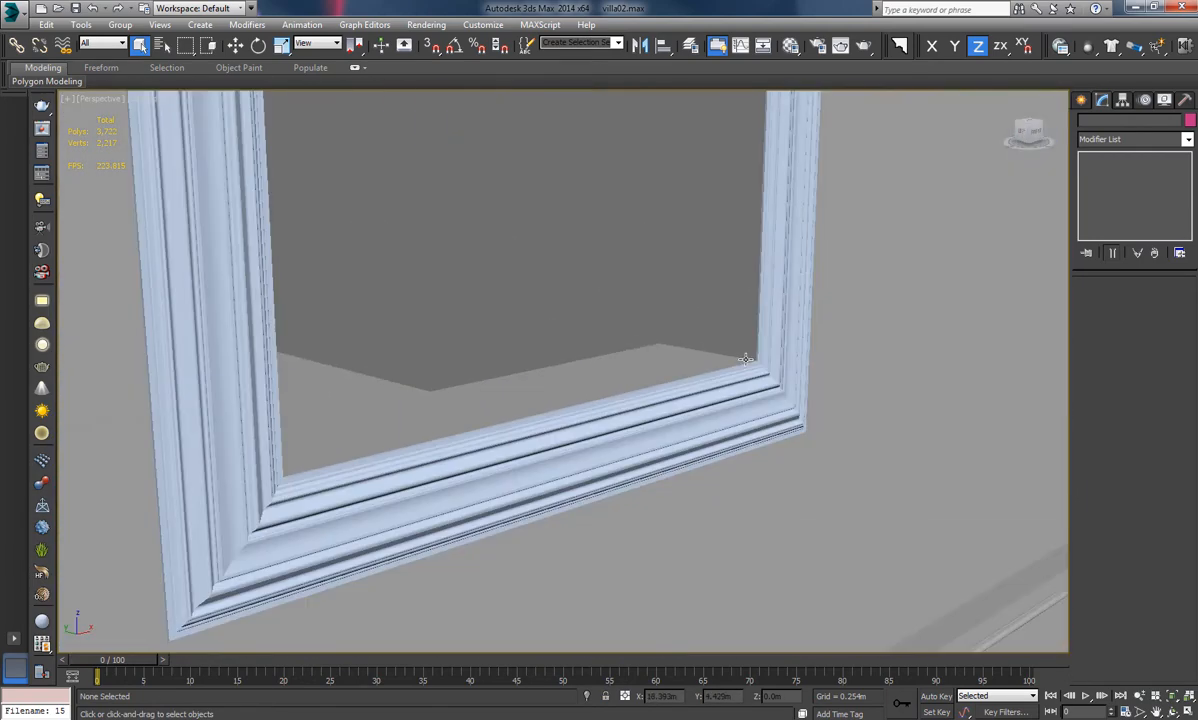
alt+middle_drag(698, 338, 669, 350)
scroll(653, 354, up, 8)
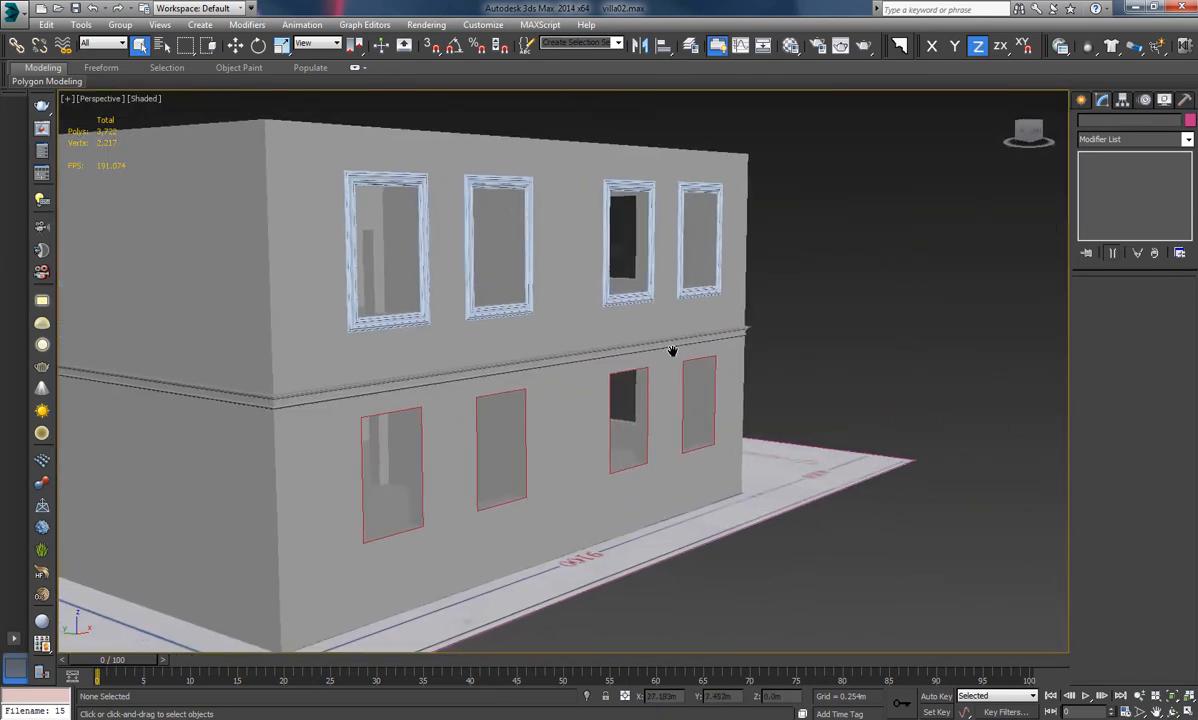
click(720, 407)
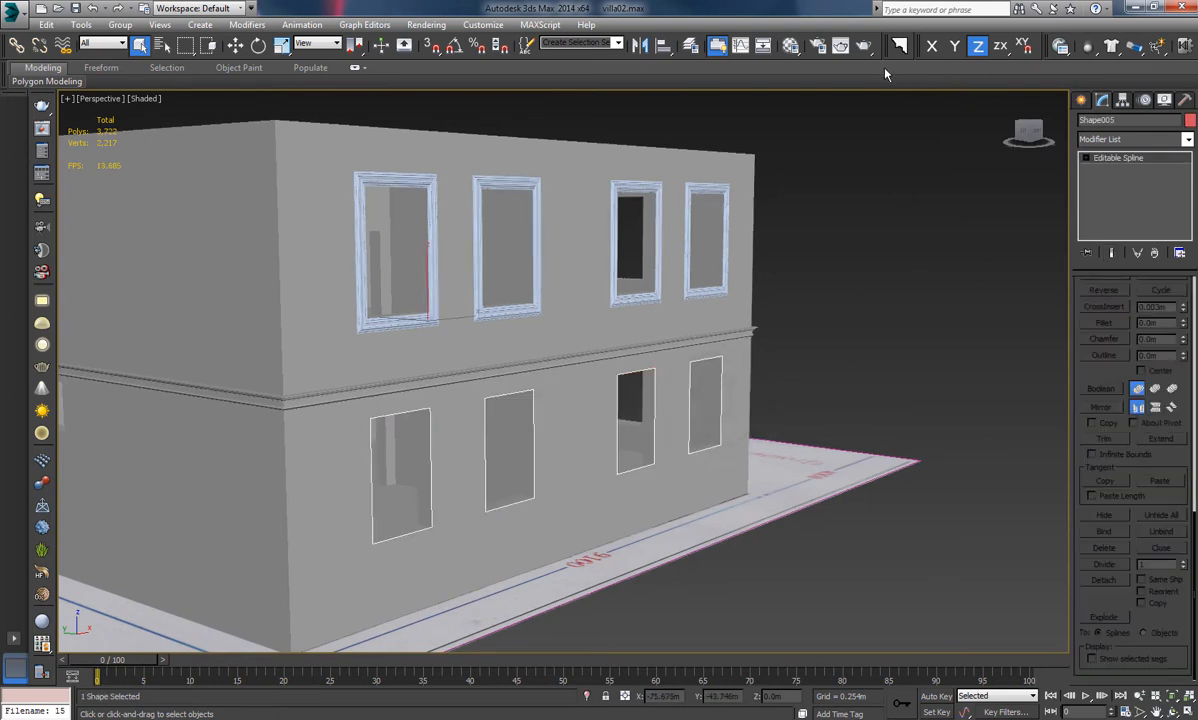
click(899, 45)
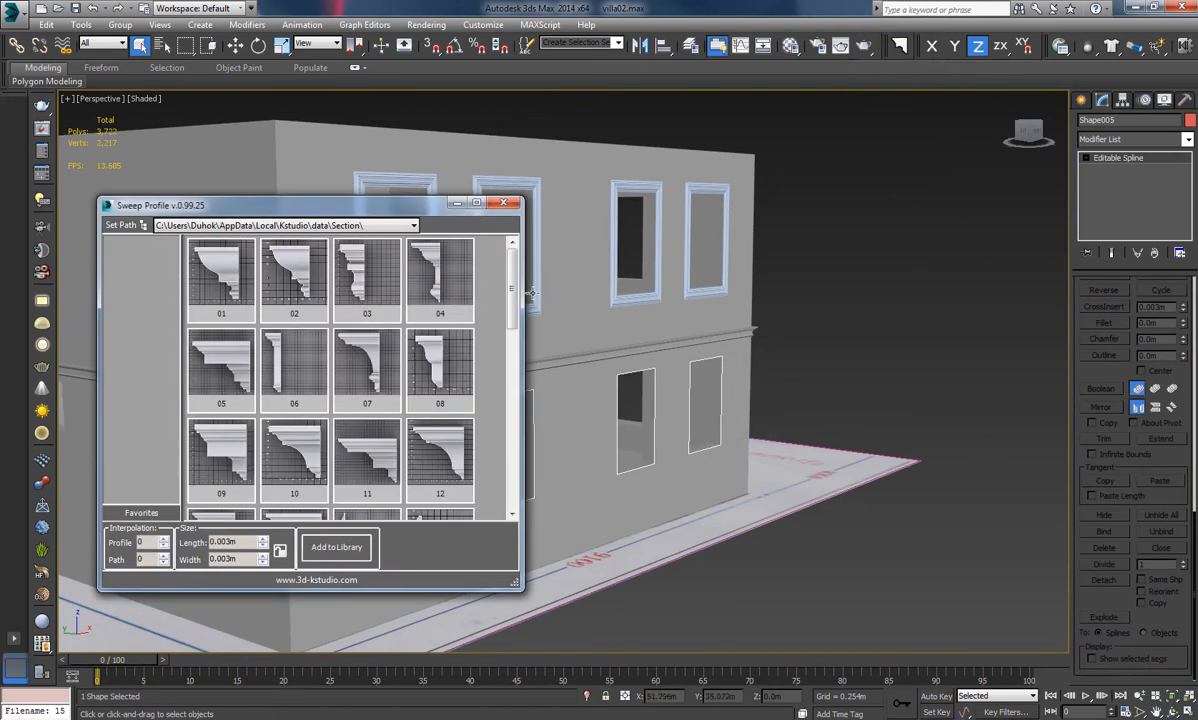
drag(515, 303, 443, 381)
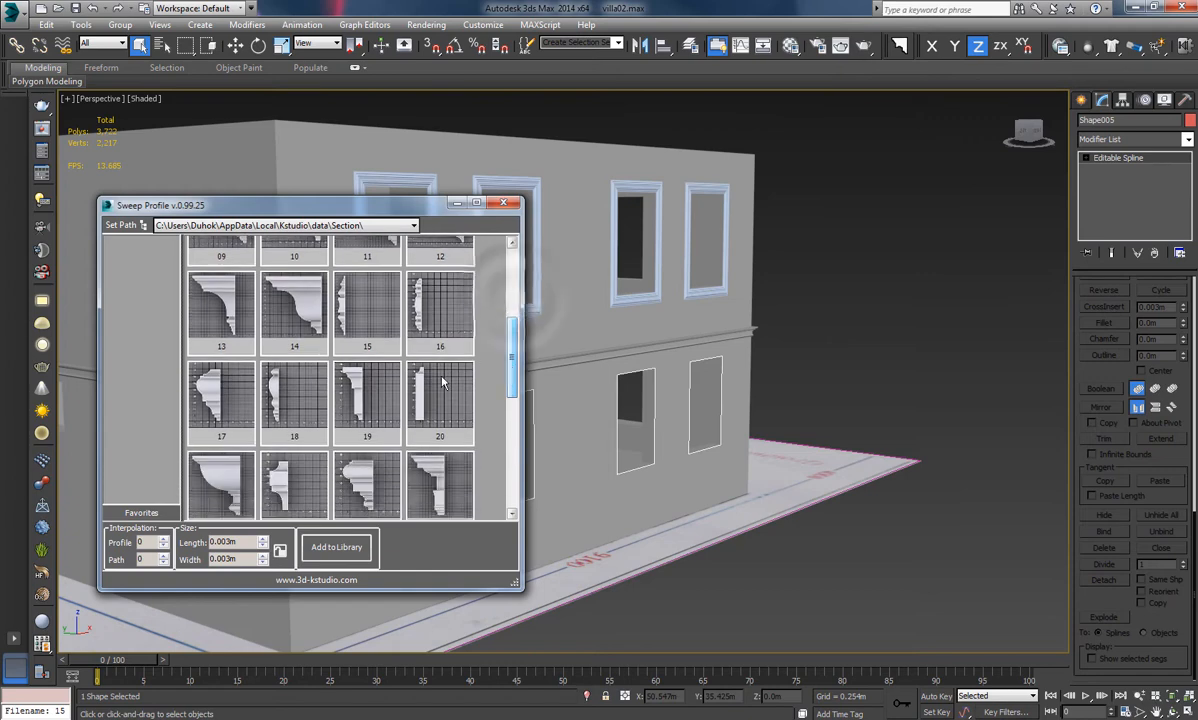
click(362, 350)
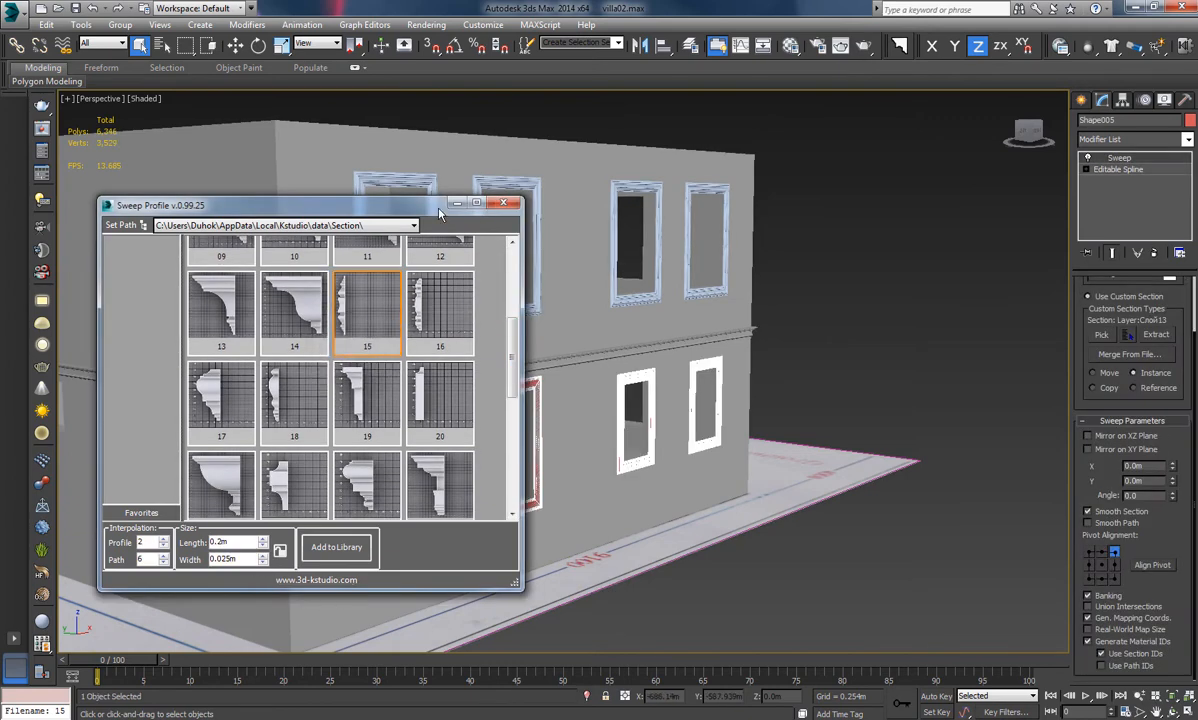
drag(440, 208, 366, 205)
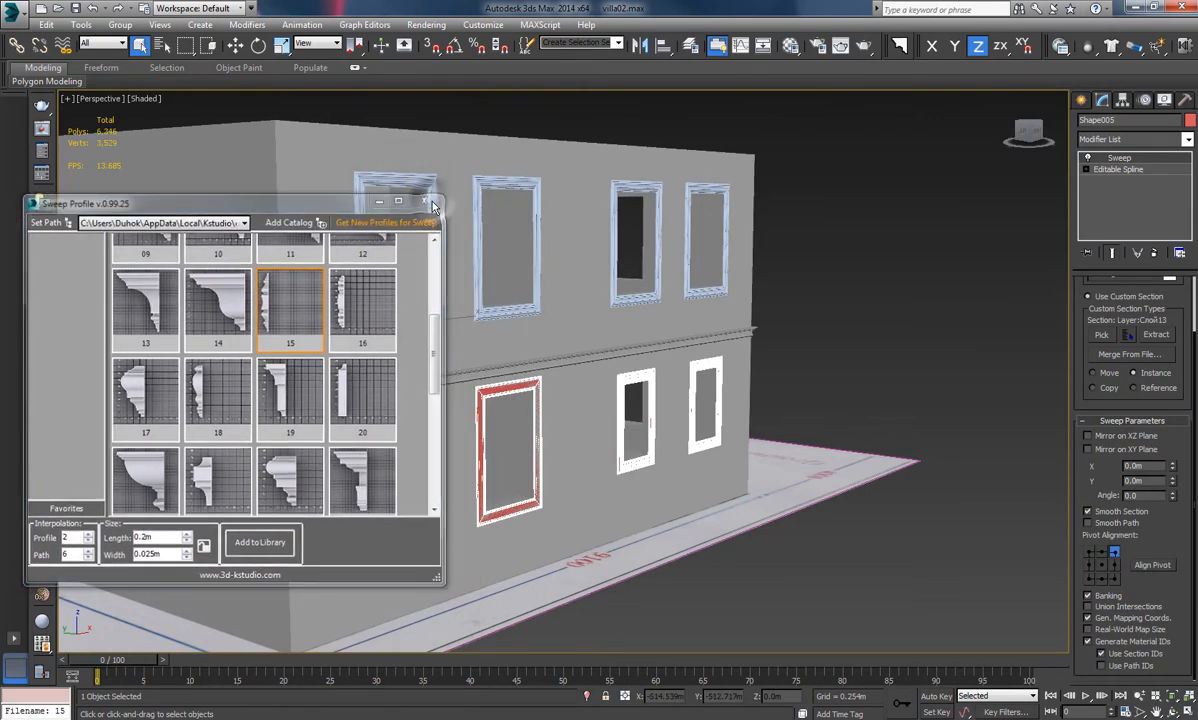
click(431, 203)
alt+middle_drag(655, 420, 860, 326)
right_click(1116, 160)
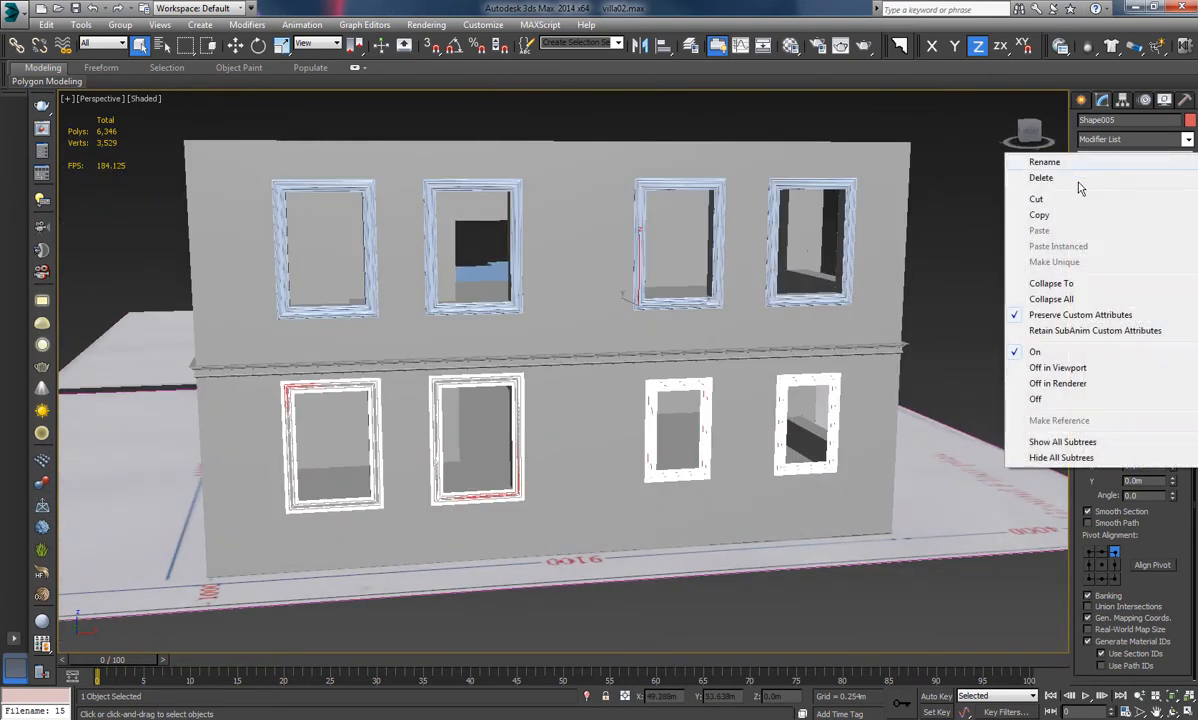
click(1082, 180)
Try to weld all the vertices of the four ground-floor window outlines
click(1091, 161)
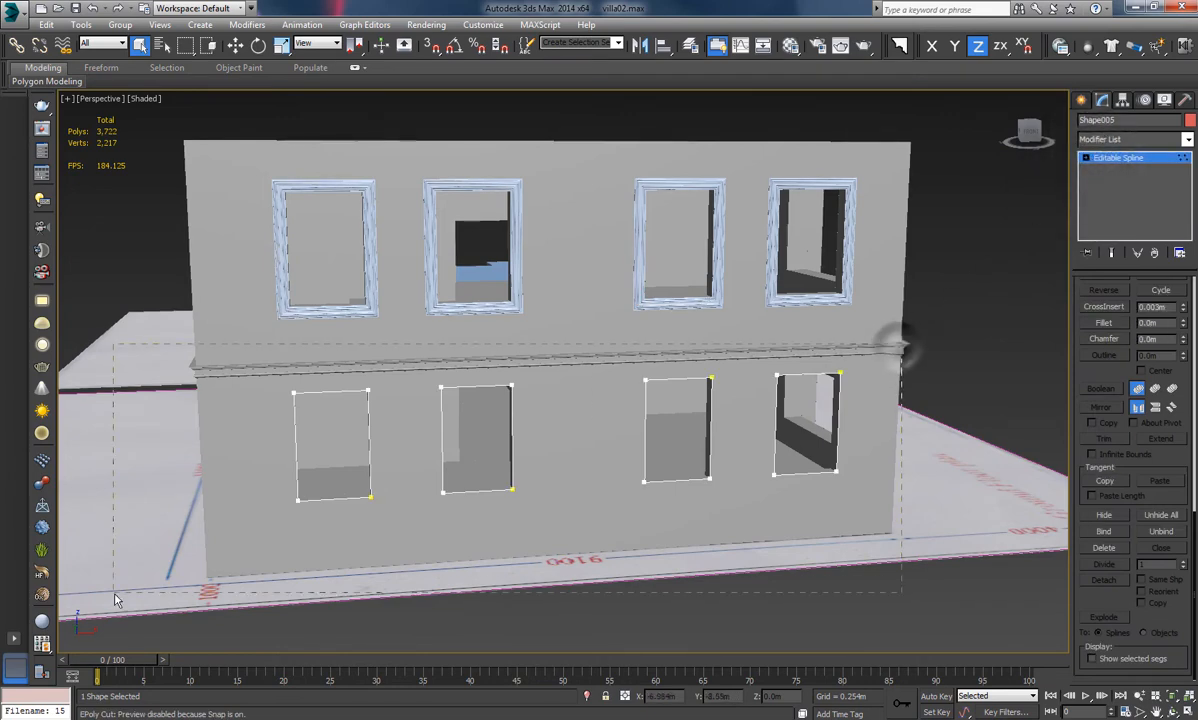
drag(115, 598, 115, 598)
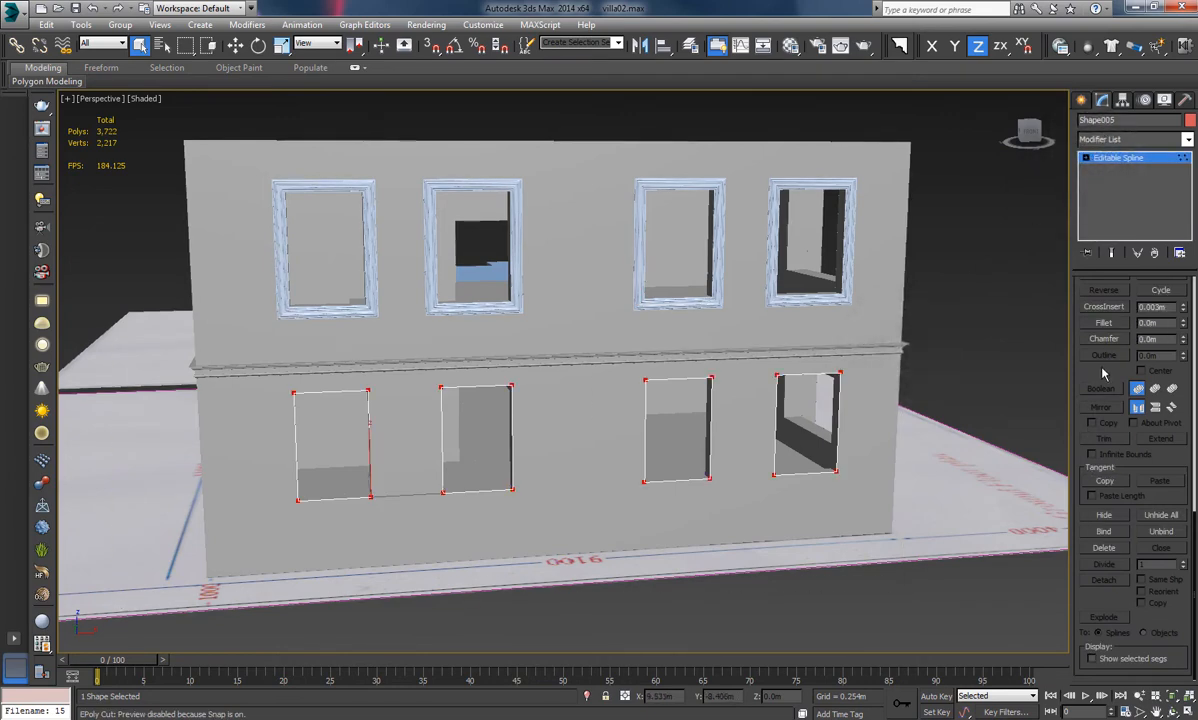
scroll(1103, 373, up, 3)
click(1107, 328)
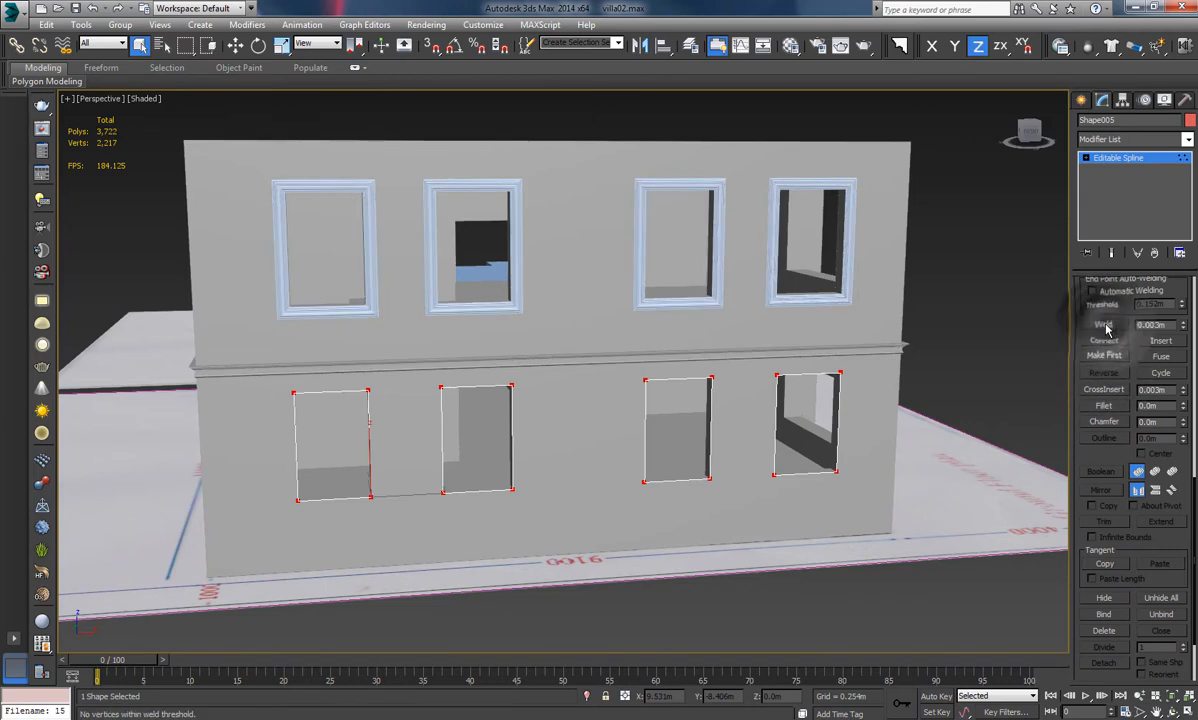
Detach the splines of the two left ground-floor windows into a separate shape and deselect everything
click(1086, 158)
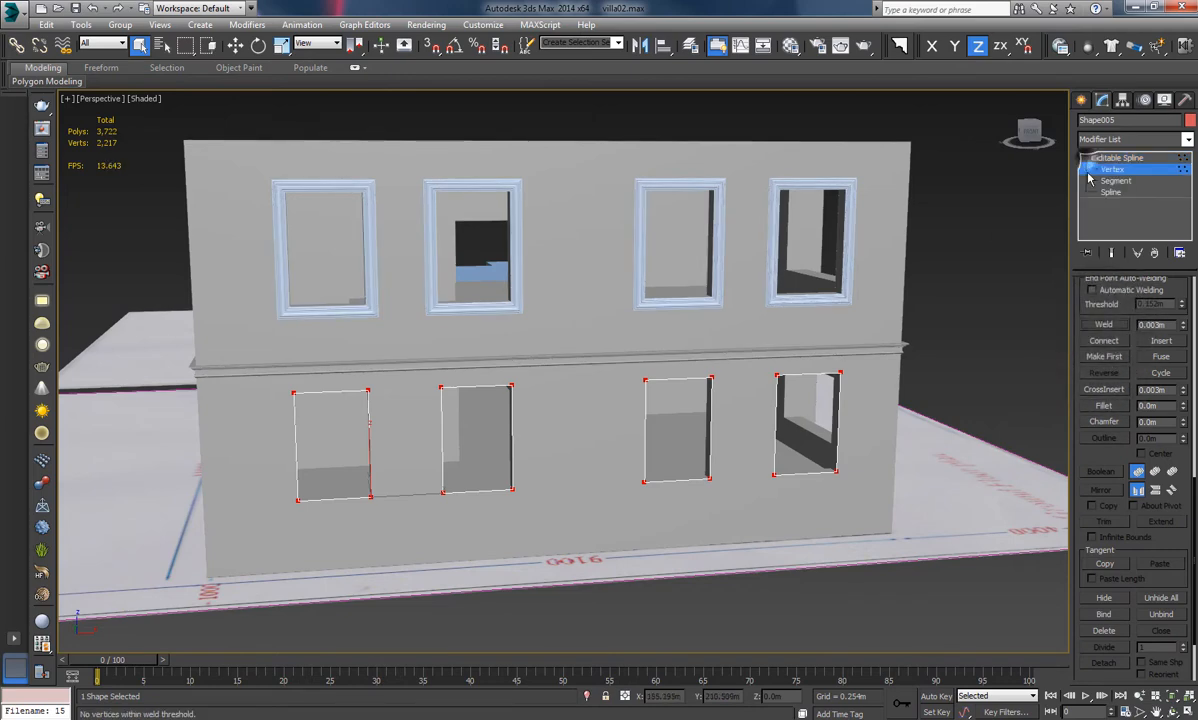
click(1110, 192)
click(510, 432)
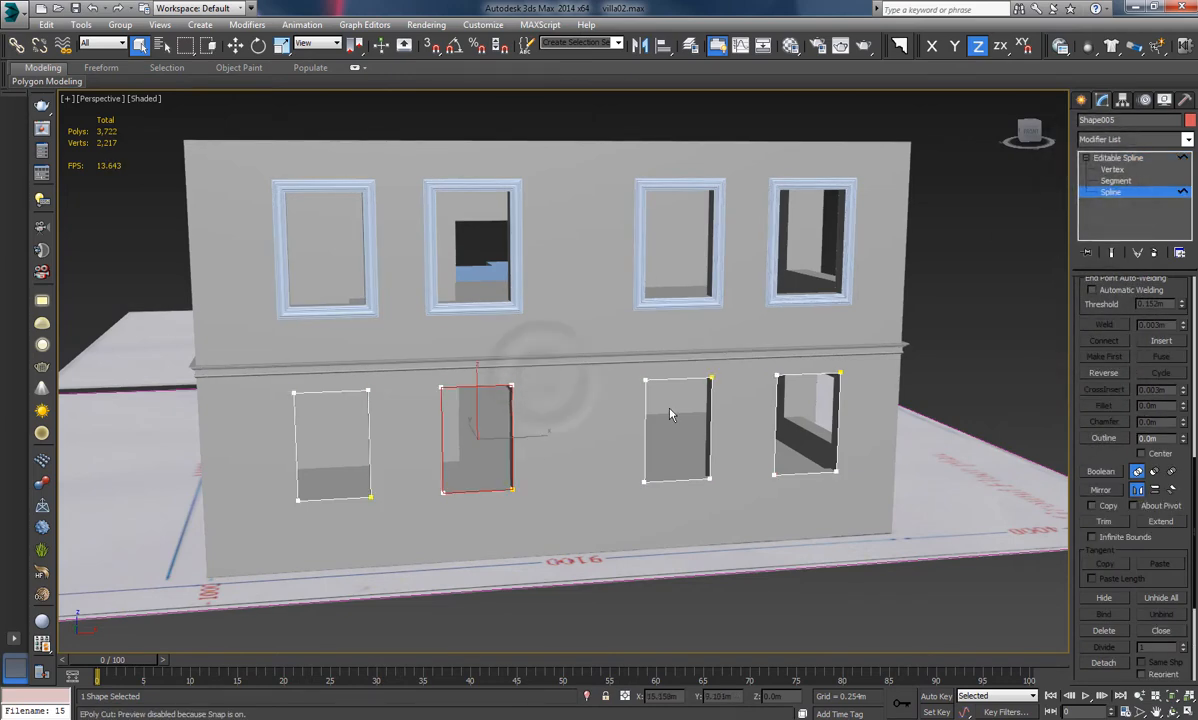
drag(550, 356, 341, 517)
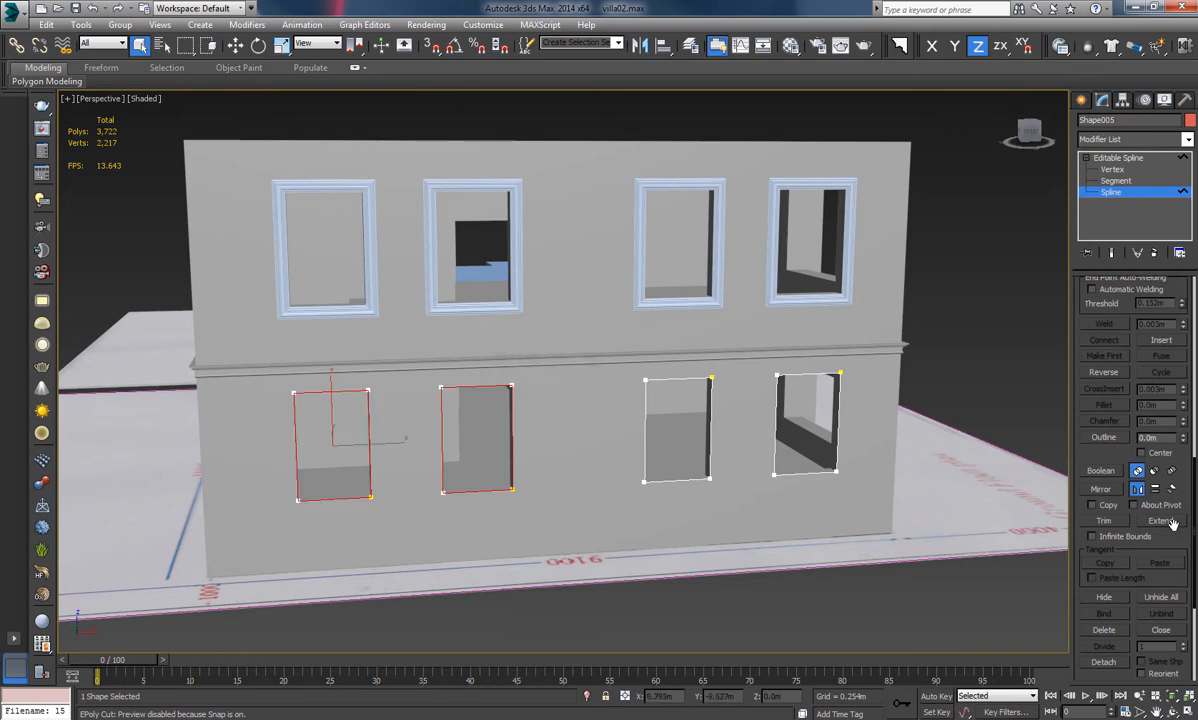
drag(1160, 540, 1160, 390)
click(1103, 513)
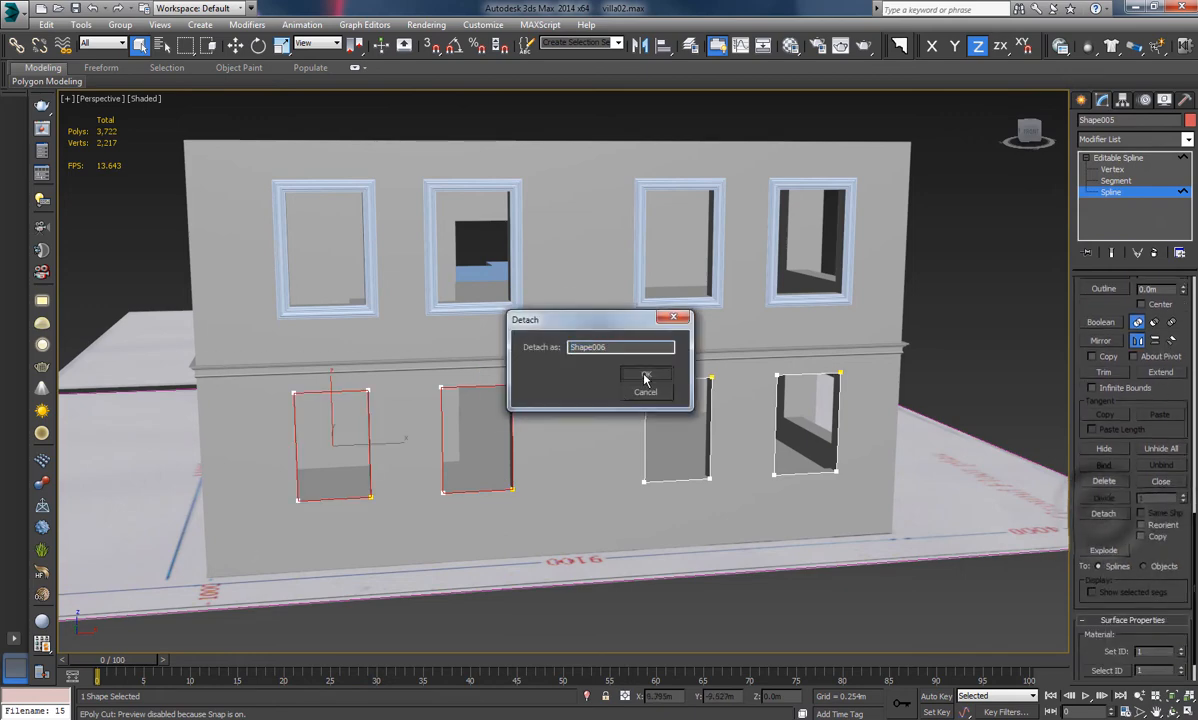
click(640, 368)
click(1013, 193)
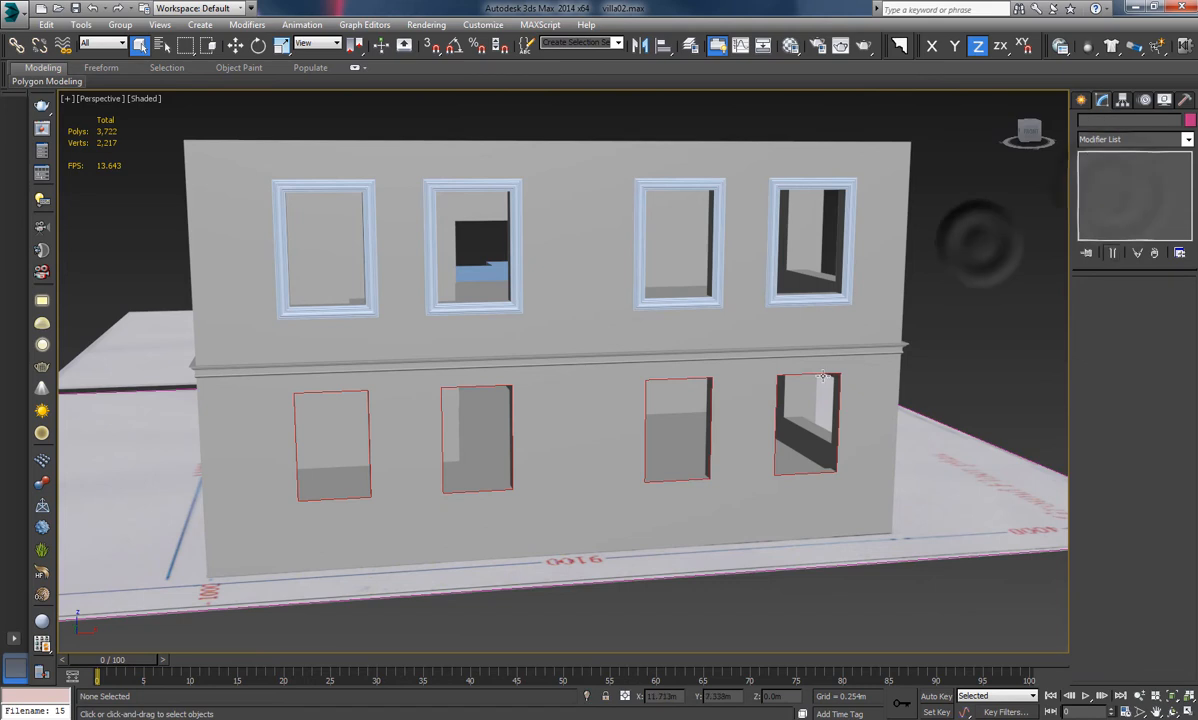
Apply Sweep Profile 15 to the remaining shape with the two right ground-floor window outlines
click(897, 47)
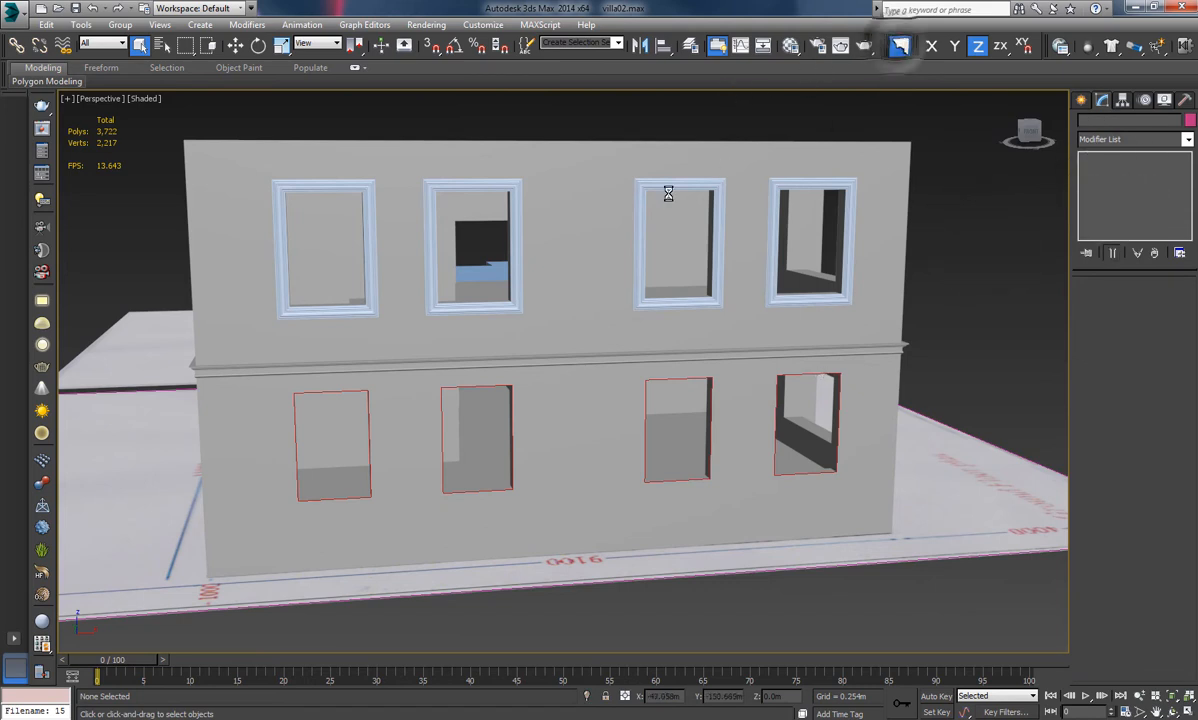
scroll(437, 298, down, 3)
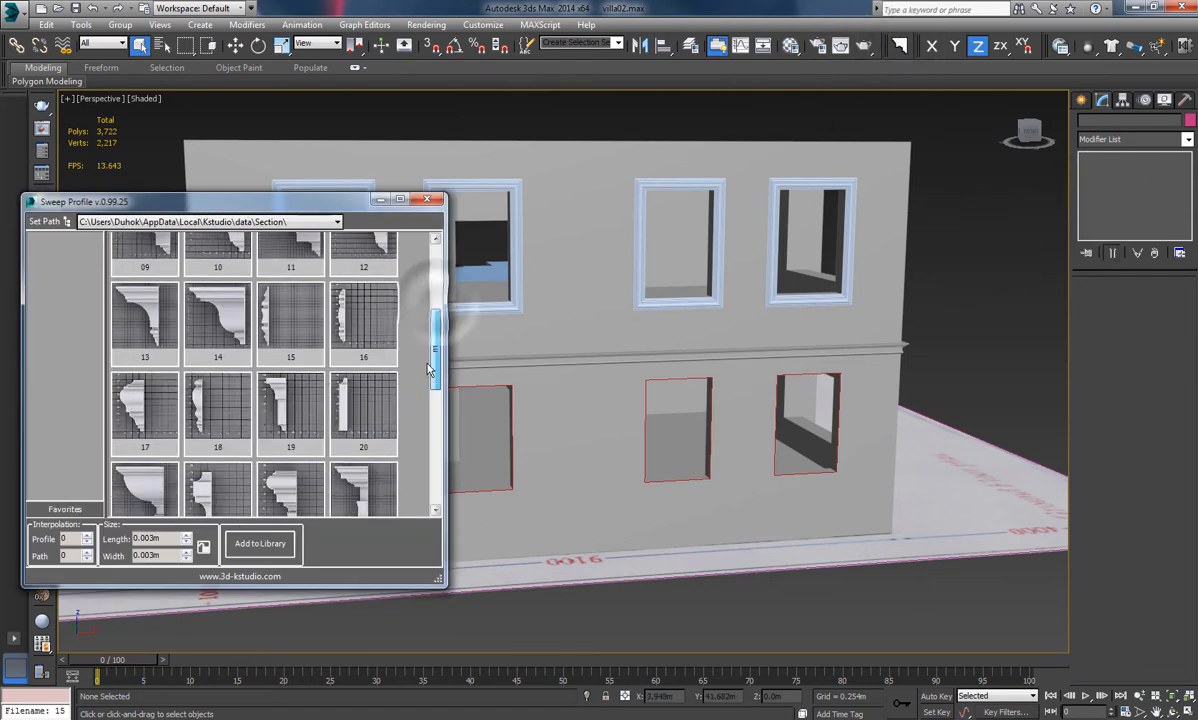
click(291, 358)
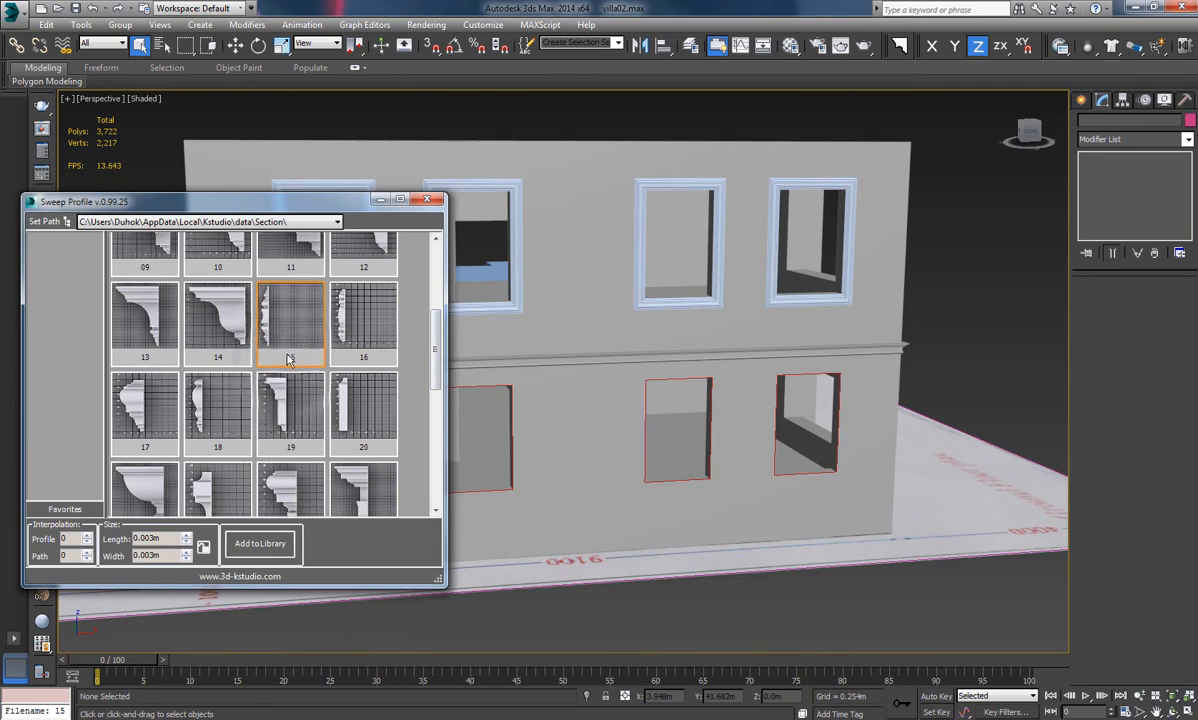
click(776, 446)
click(774, 446)
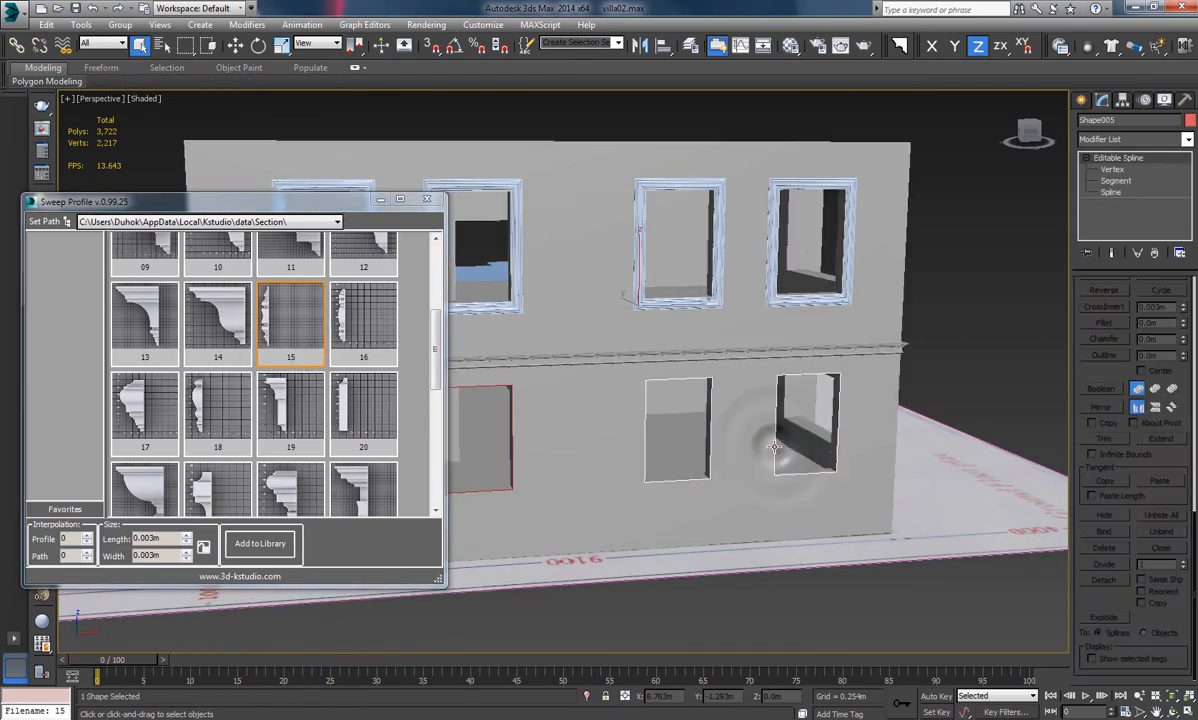
double_click(290, 360)
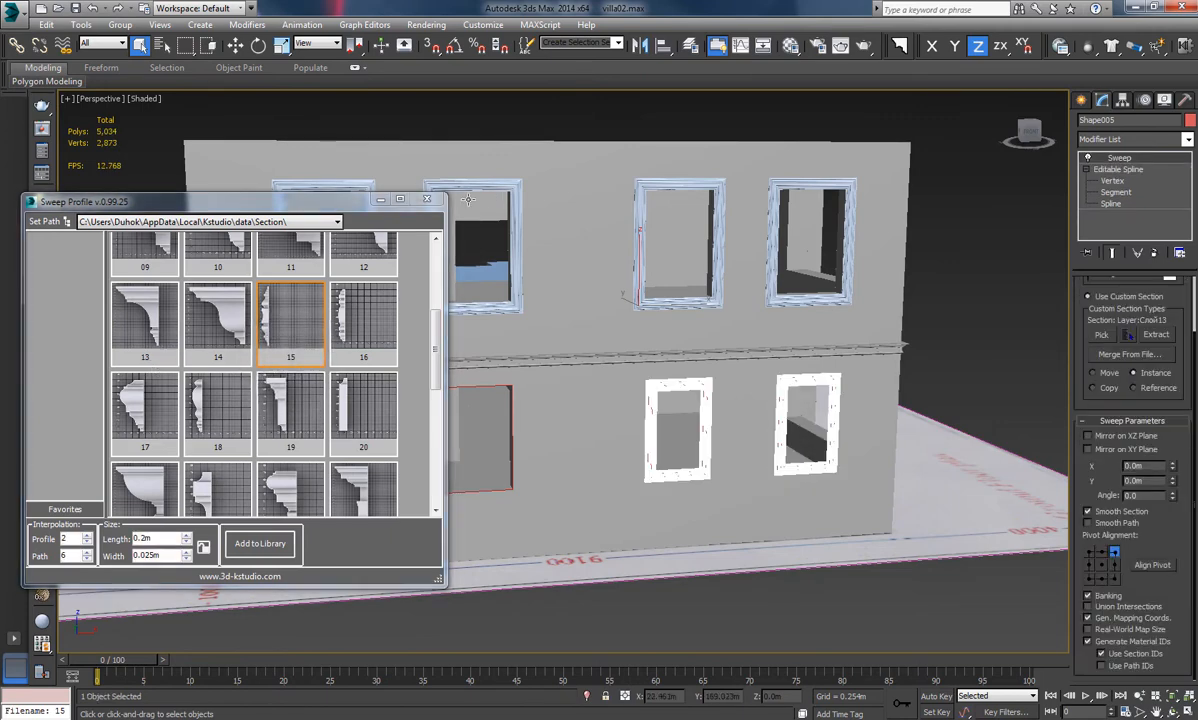
click(427, 199)
Set the new sweep's pivot alignment to the bottom-right point so the two frames surround their openings
alt+middle_drag(997, 492, 911, 352)
click(1115, 581)
click(993, 294)
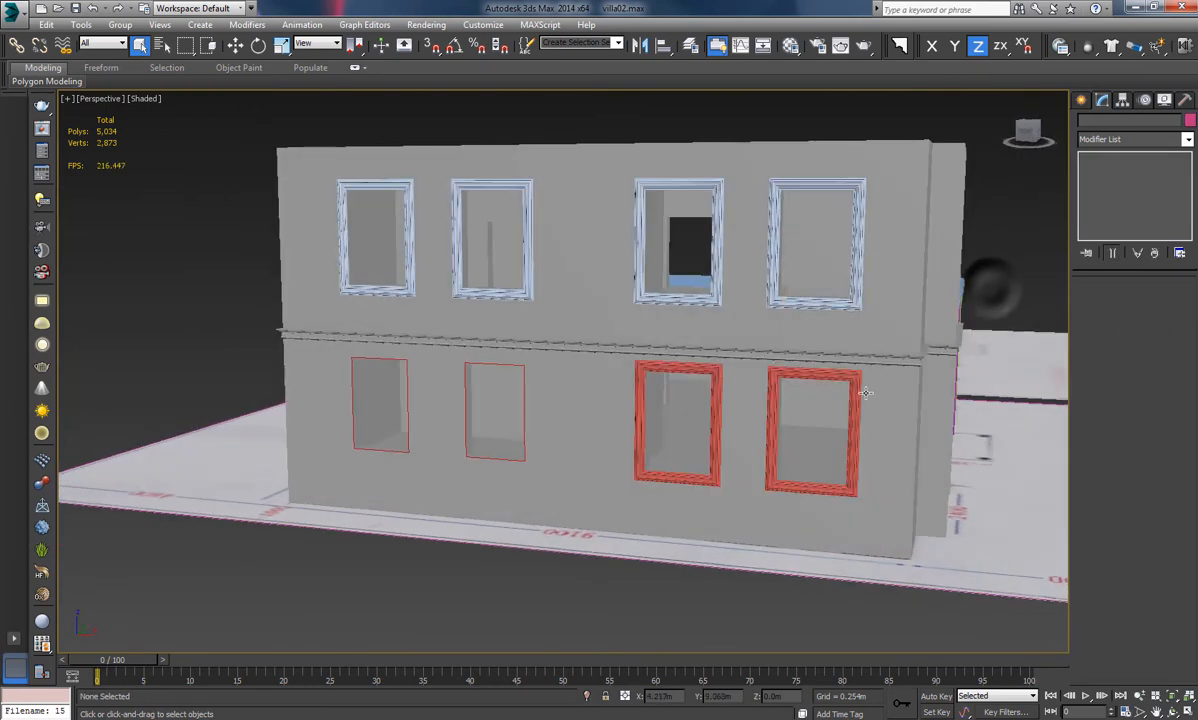
alt+middle_drag(864, 393, 901, 381)
scroll(773, 412, up, 5)
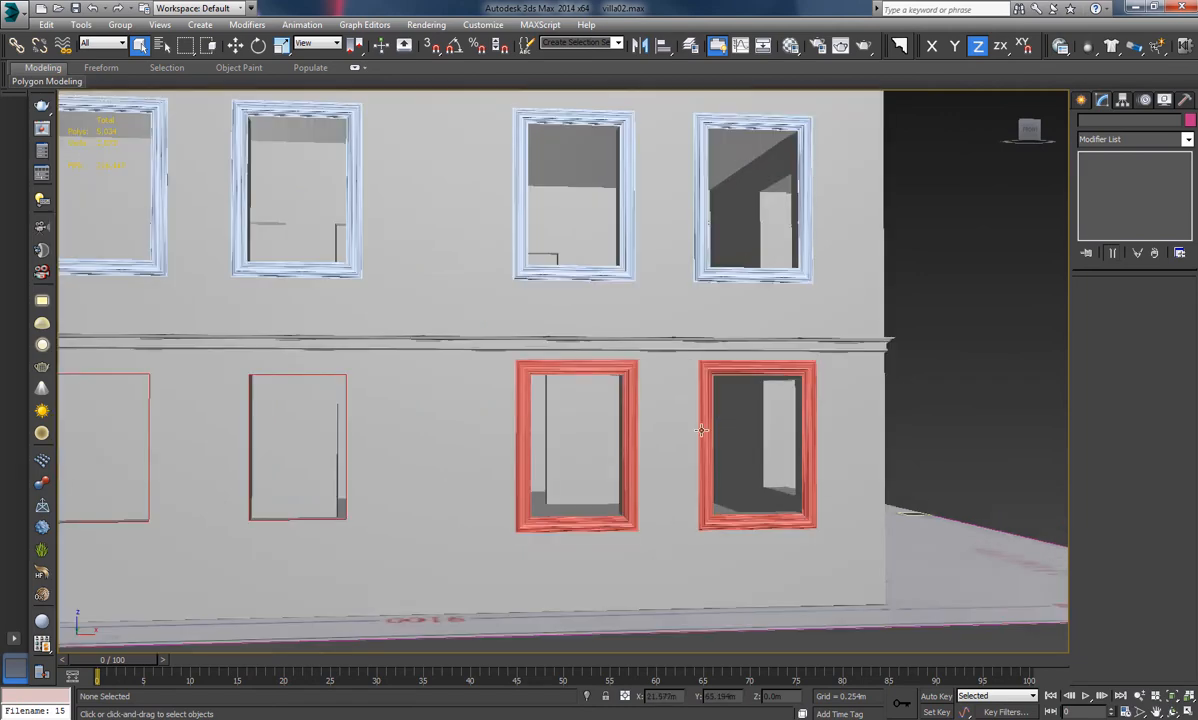
Apply Sweep Profile 15 to the detached shape with the other two ground-floor window outlines
scroll(498, 445, down, 5)
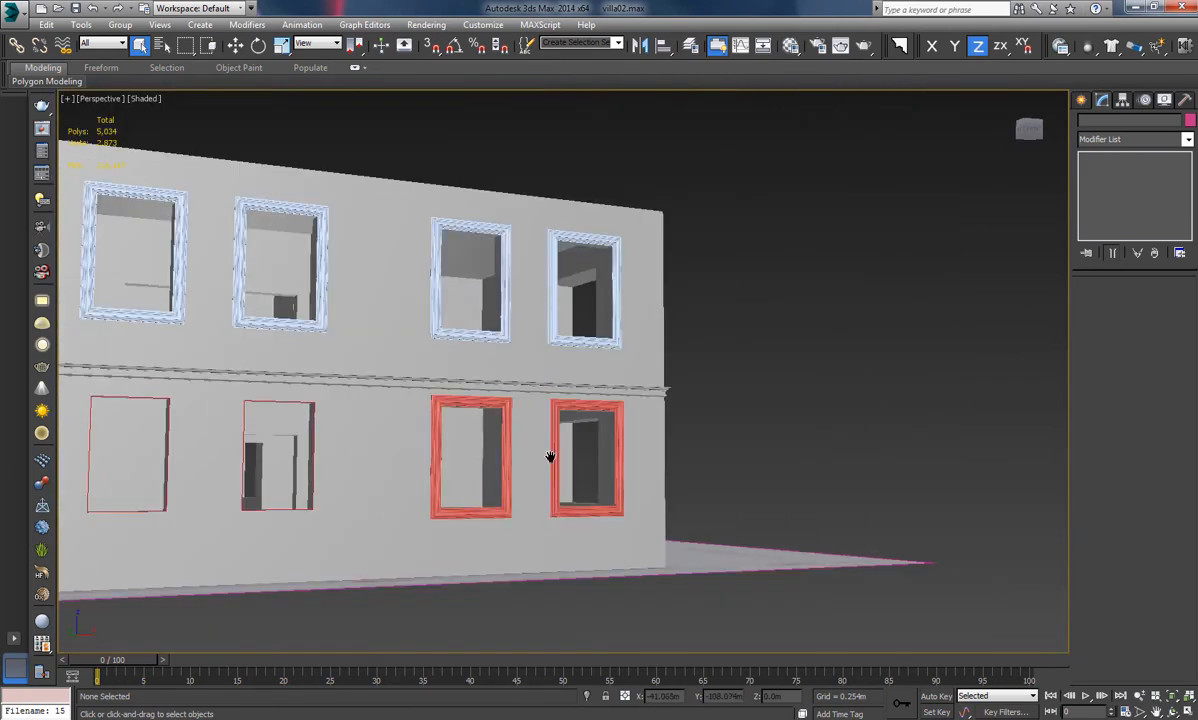
alt+middle_drag(551, 457, 518, 420)
click(508, 420)
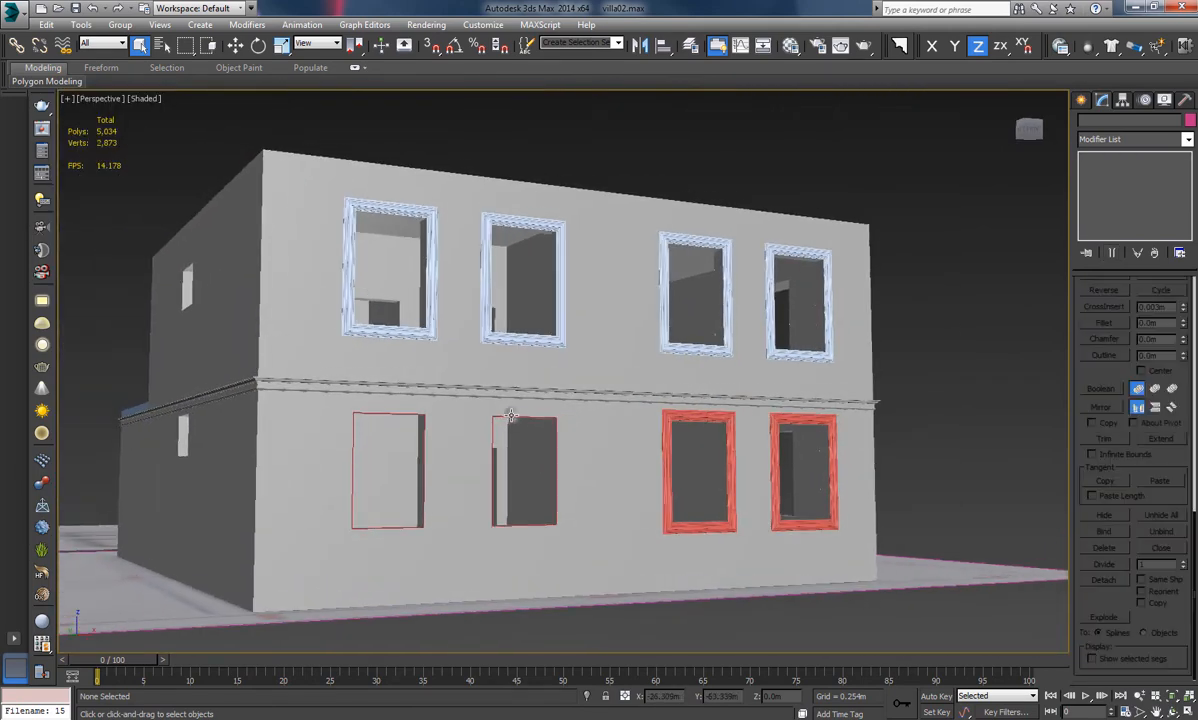
drag(1110, 370, 1128, 634)
scroll(1104, 493, down, 5)
scroll(1101, 490, down, 2)
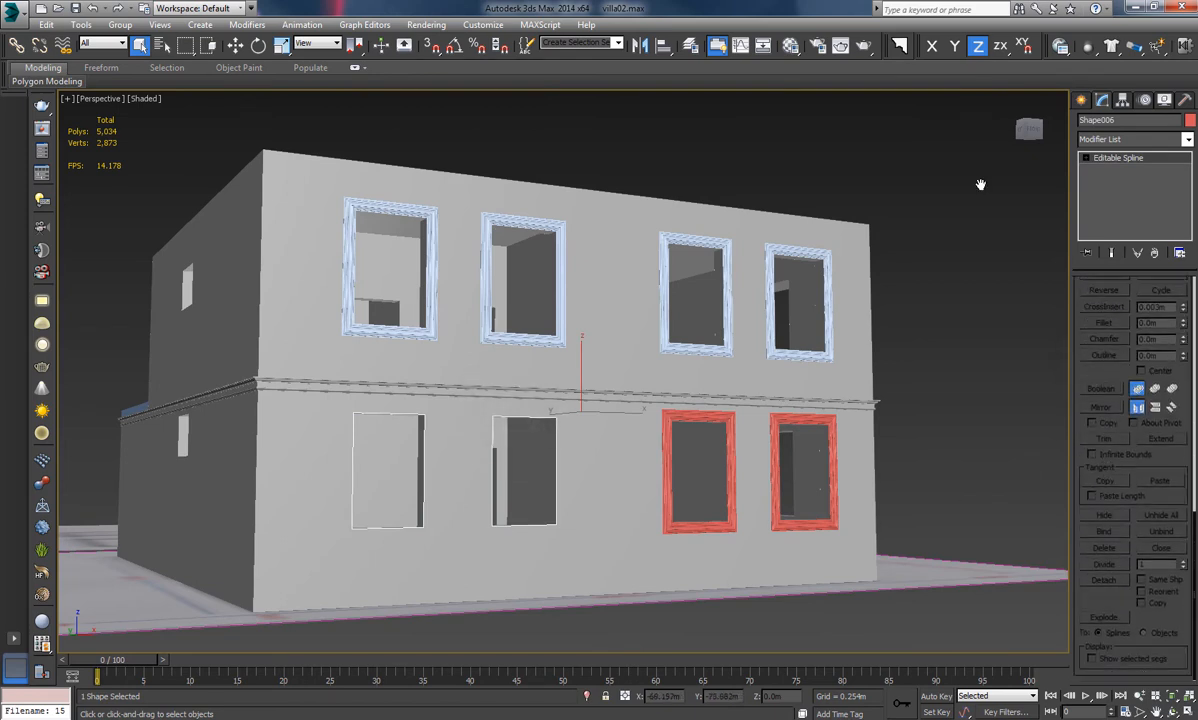
click(899, 45)
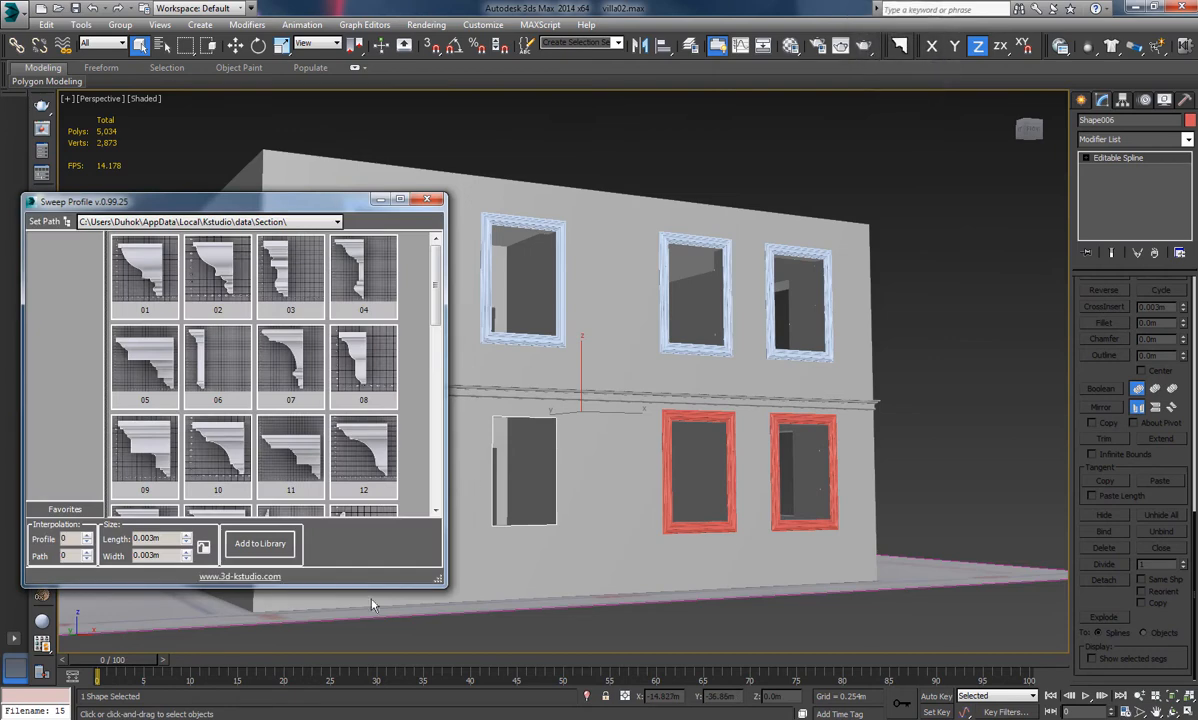
scroll(434, 311, down, 3)
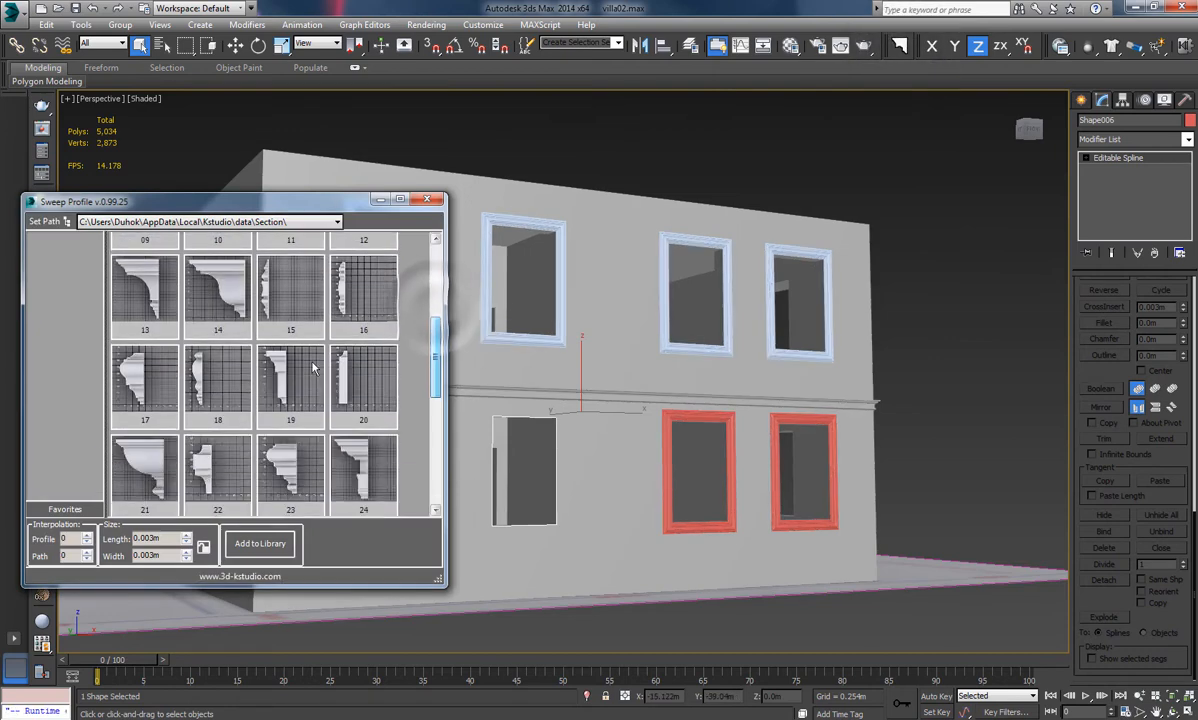
click(292, 300)
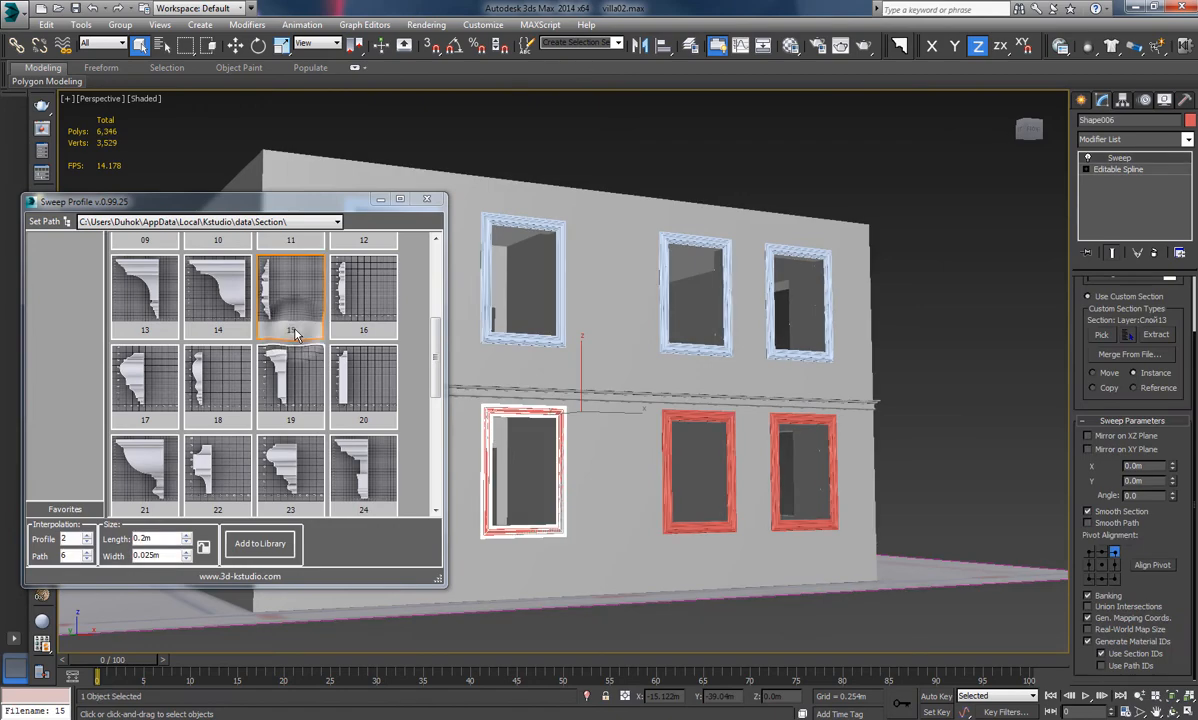
click(427, 203)
Mirror the detached shape's sweep on the XZ plane, set its pivot alignment to the top-left point and deselect it
alt+middle_drag(480, 420, 521, 420)
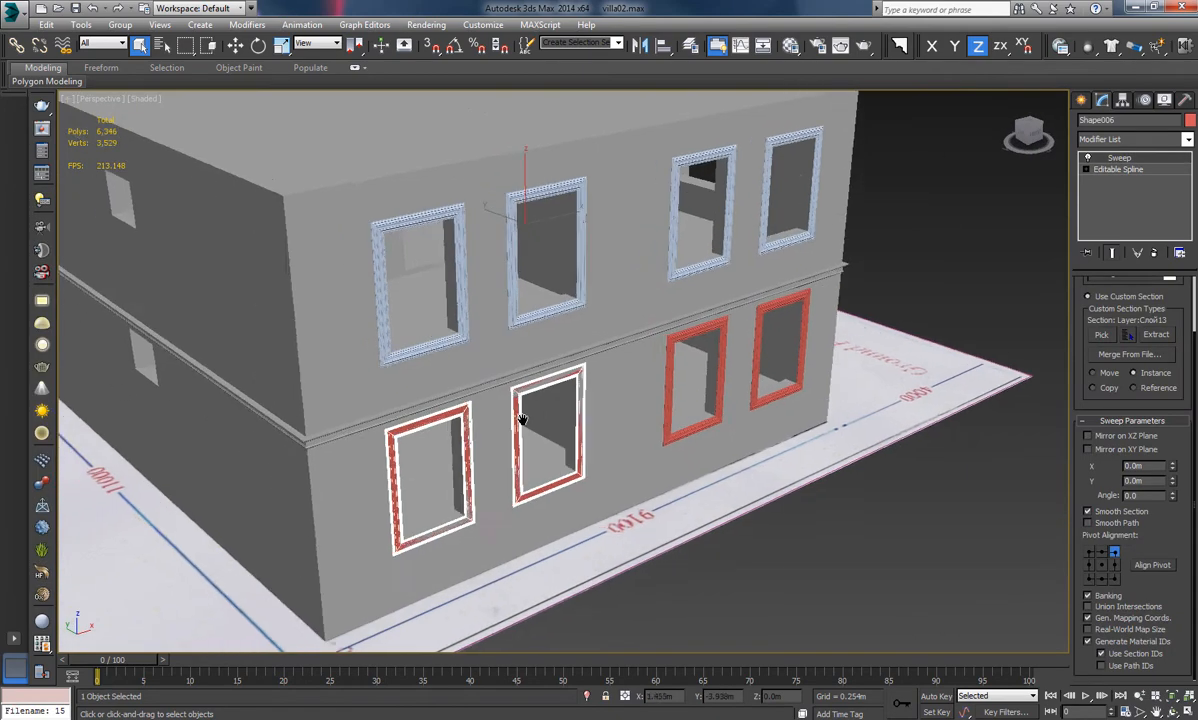
scroll(521, 420, up, 5)
click(1091, 436)
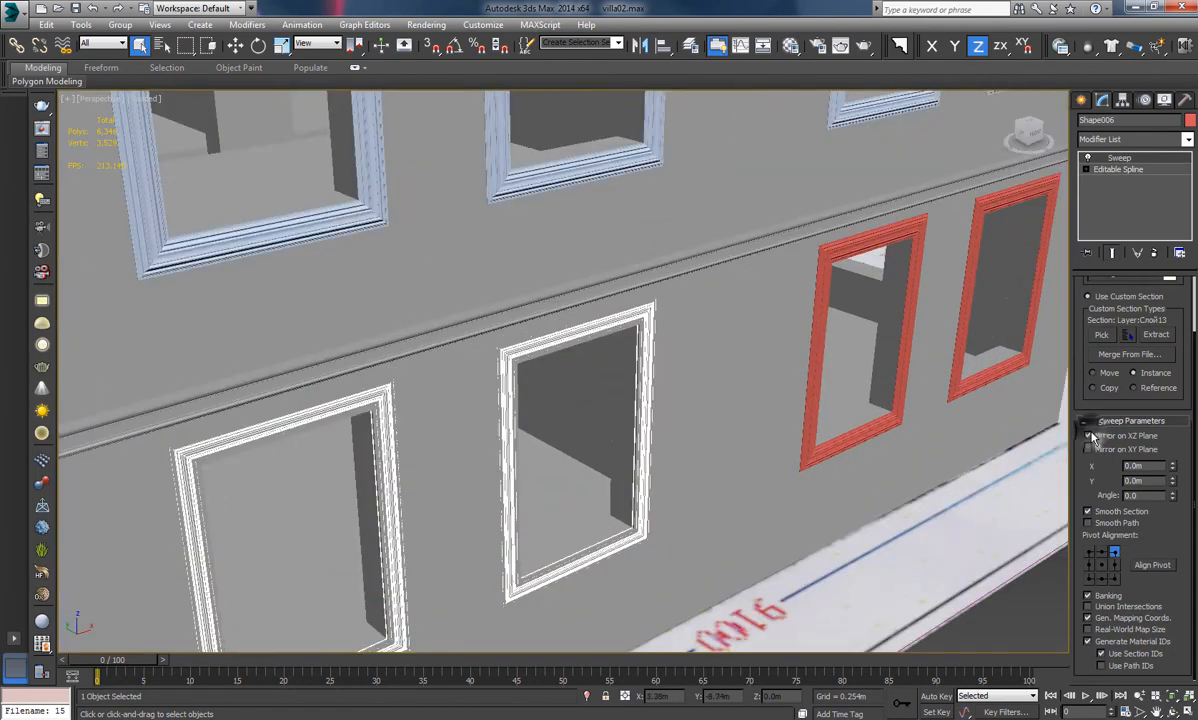
click(1089, 565)
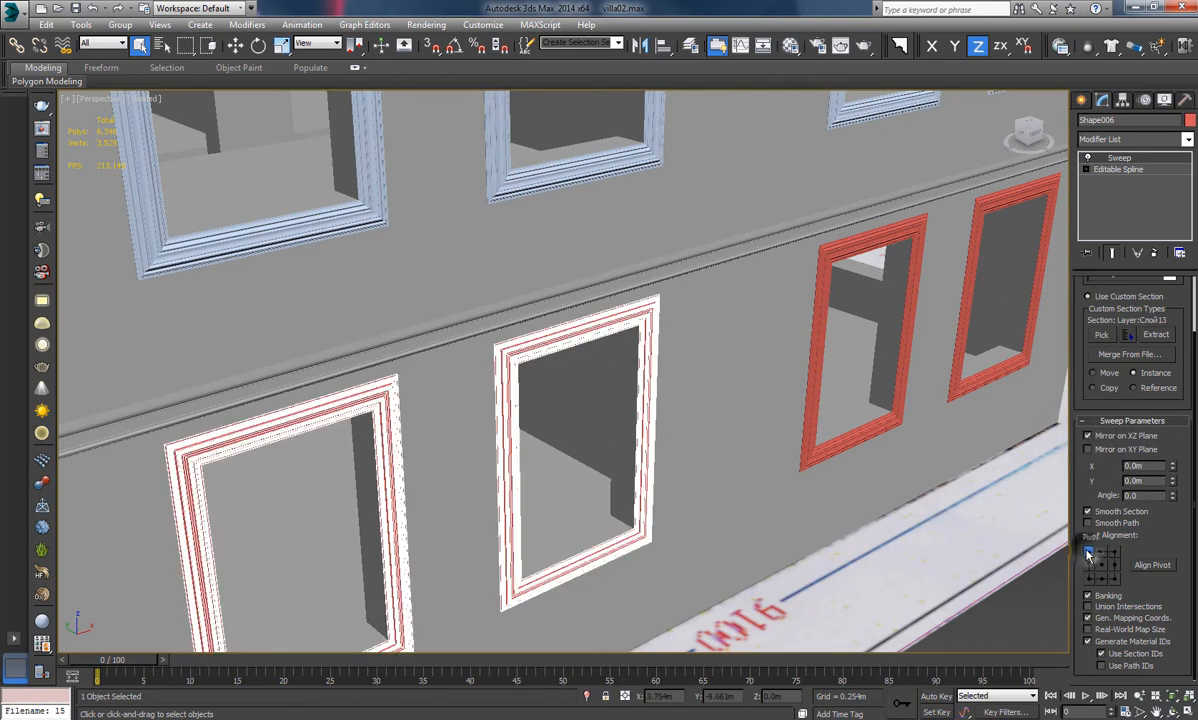
click(1089, 579)
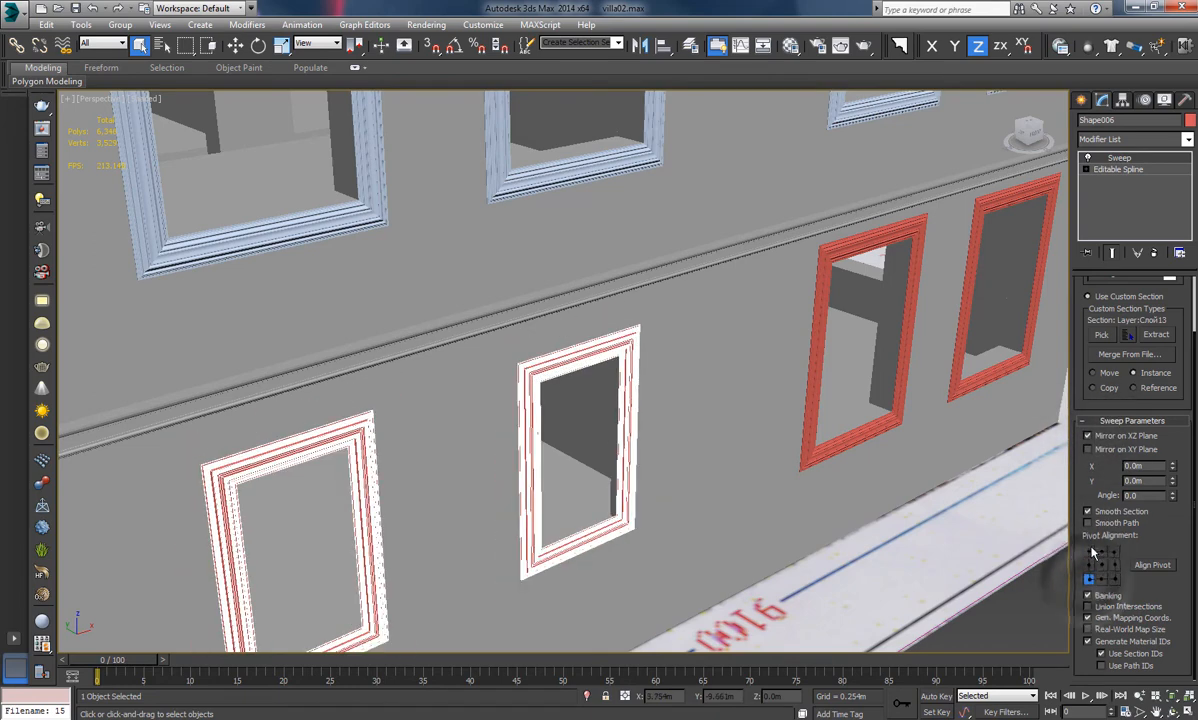
click(1089, 552)
alt+middle_drag(759, 460, 712, 418)
scroll(712, 418, down, 6)
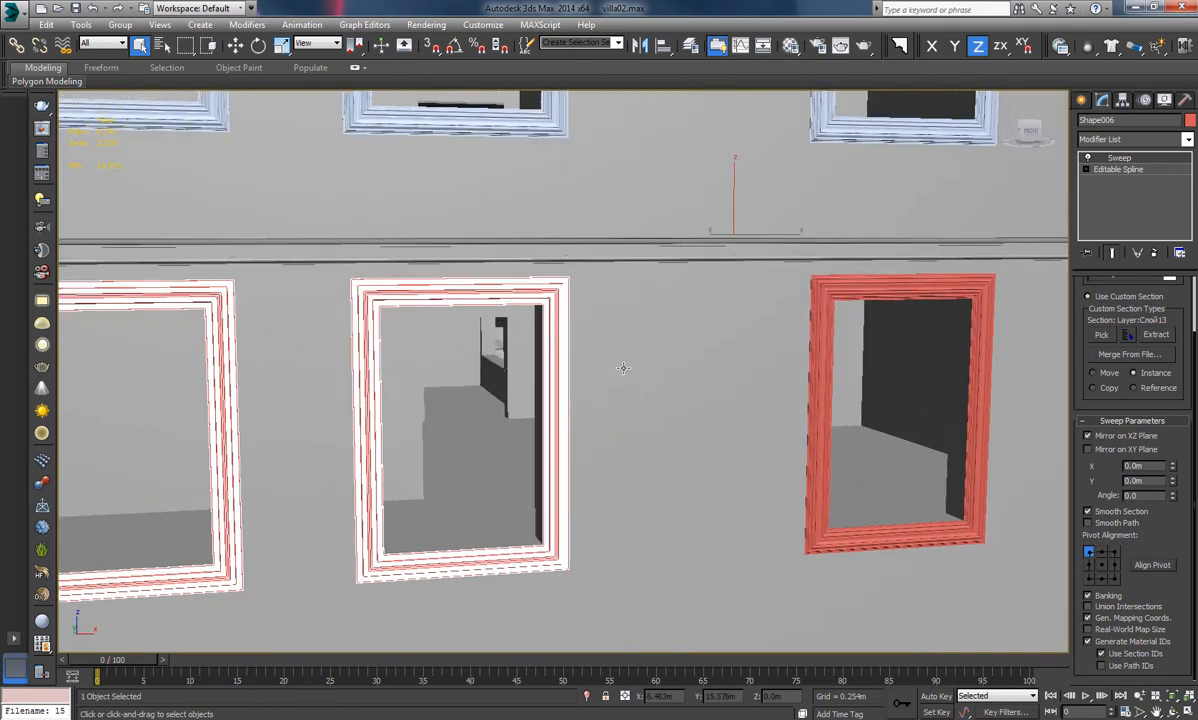
click(990, 270)
alt+middle_drag(767, 317, 803, 337)
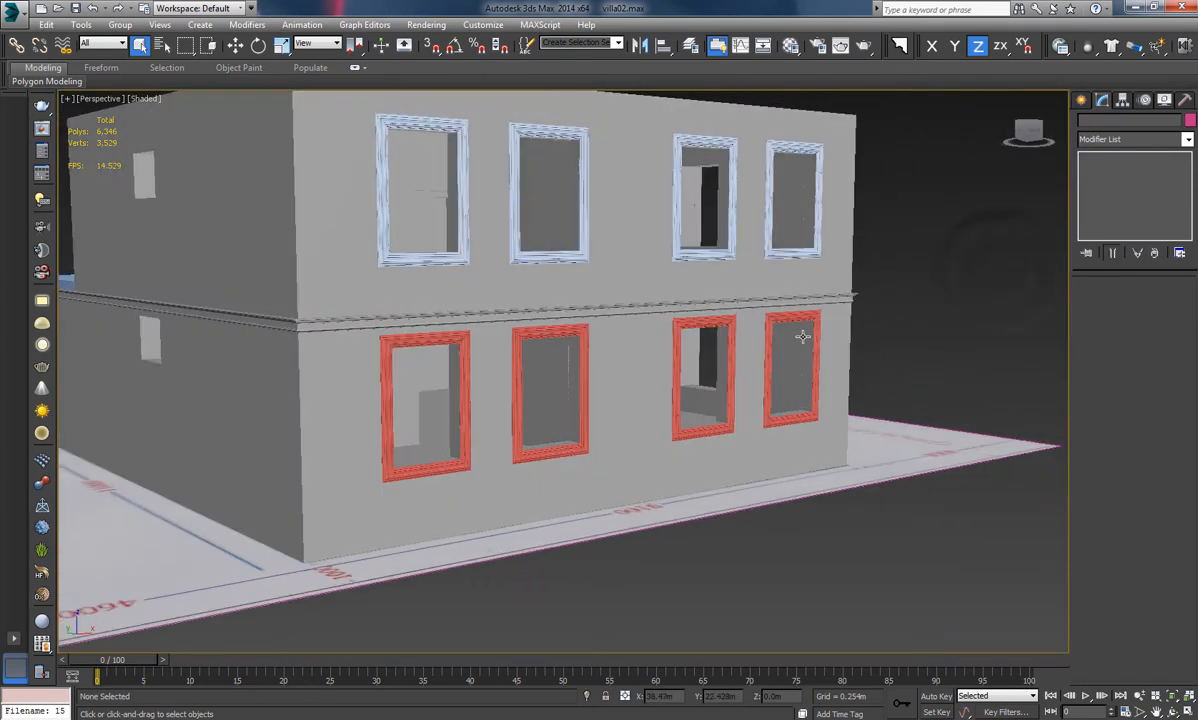
Assign the light grey custom object colour to the upper- and ground-floor window frames and deselect them
click(786, 260)
ctrl+click(548, 258)
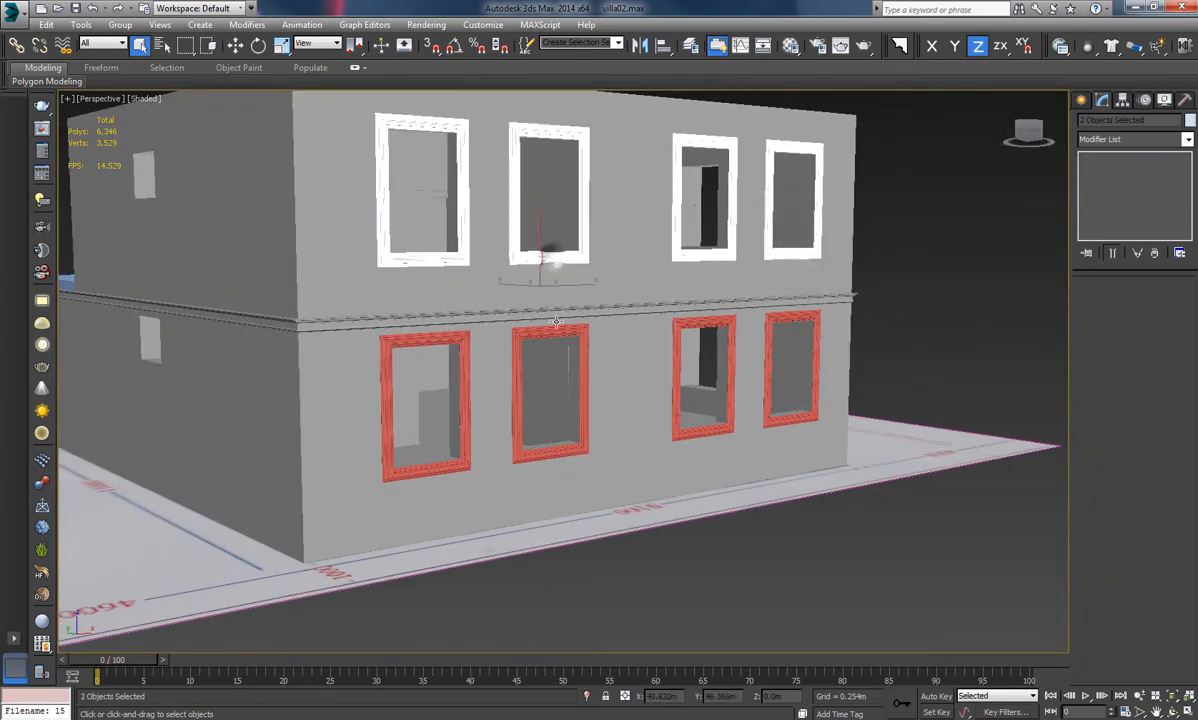
ctrl+click(583, 338)
ctrl+click(680, 325)
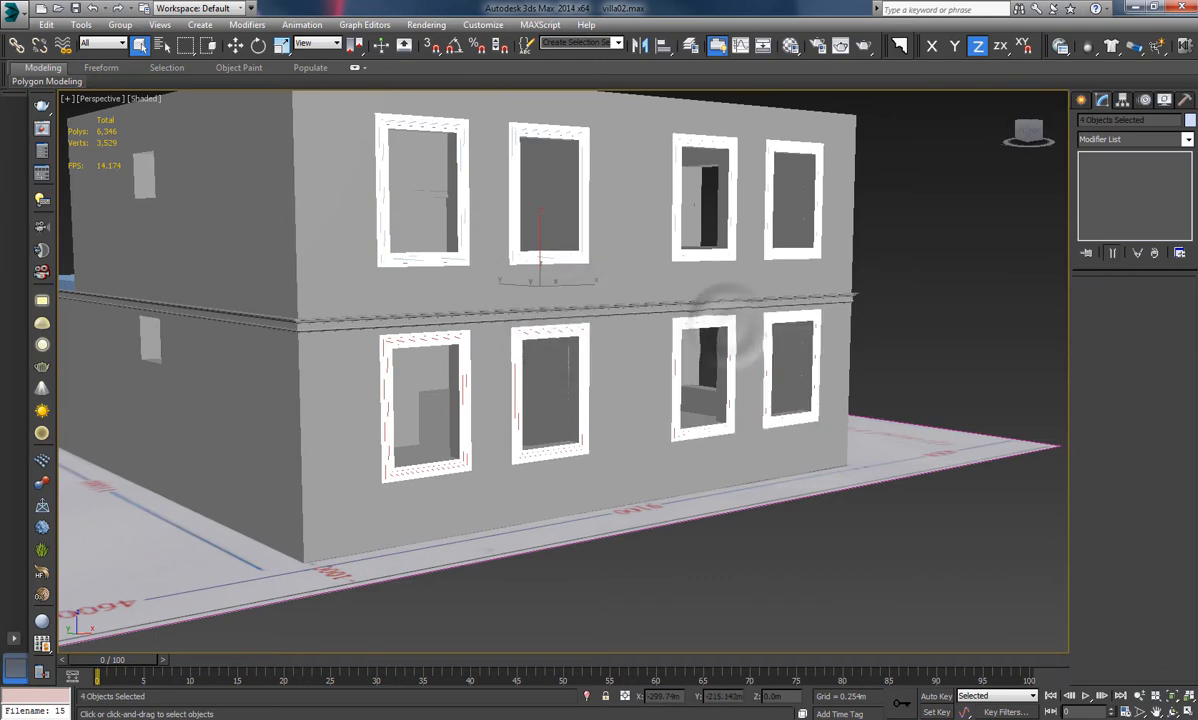
click(1188, 120)
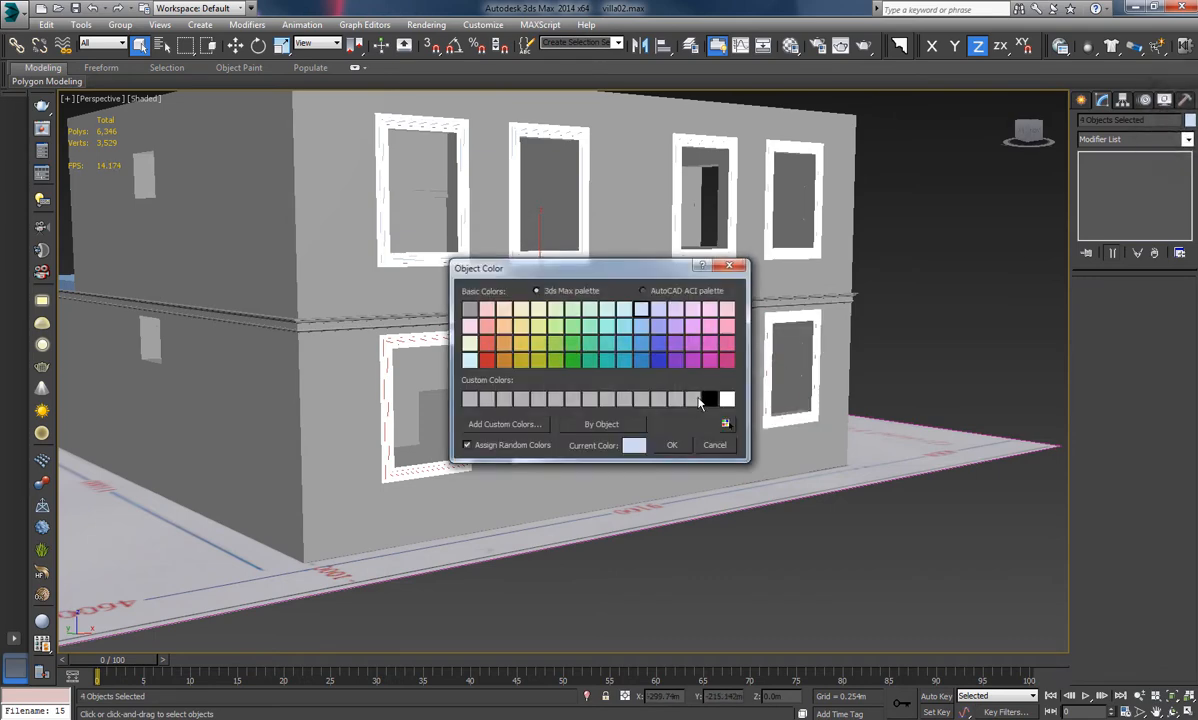
click(672, 445)
click(884, 237)
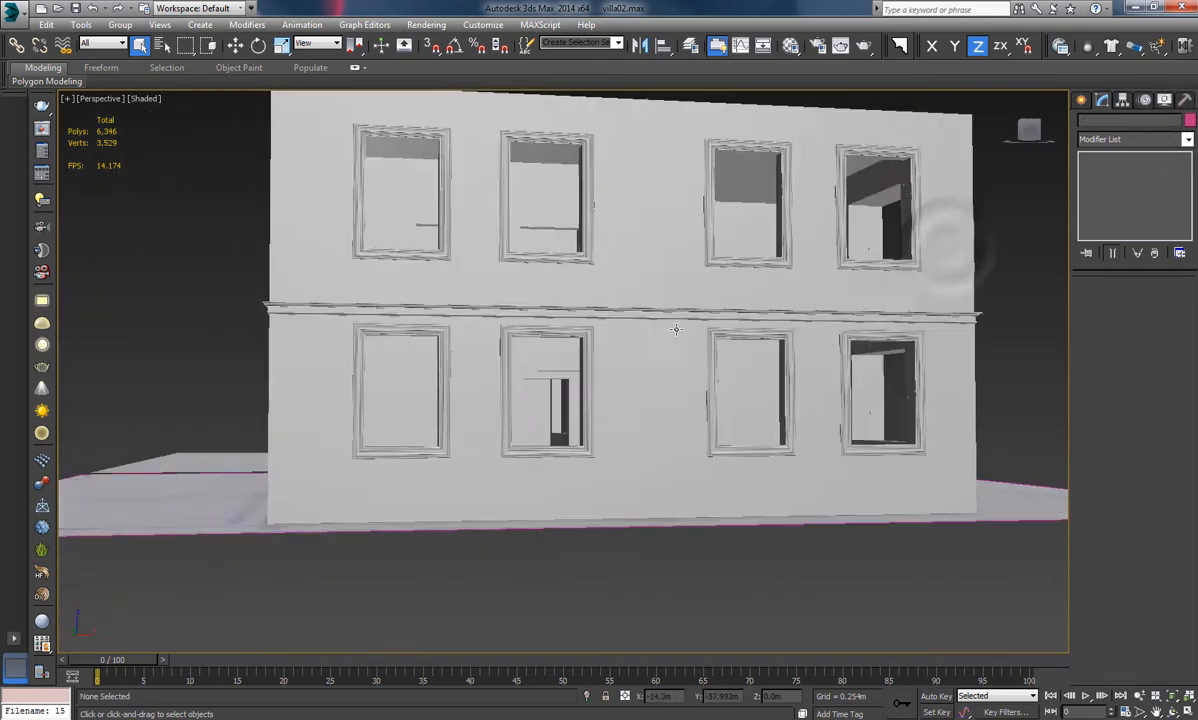
Select the three outer roof edges along the top of the projecting bay with the red surround on the villa body
alt+middle_drag(884, 237, 675, 392)
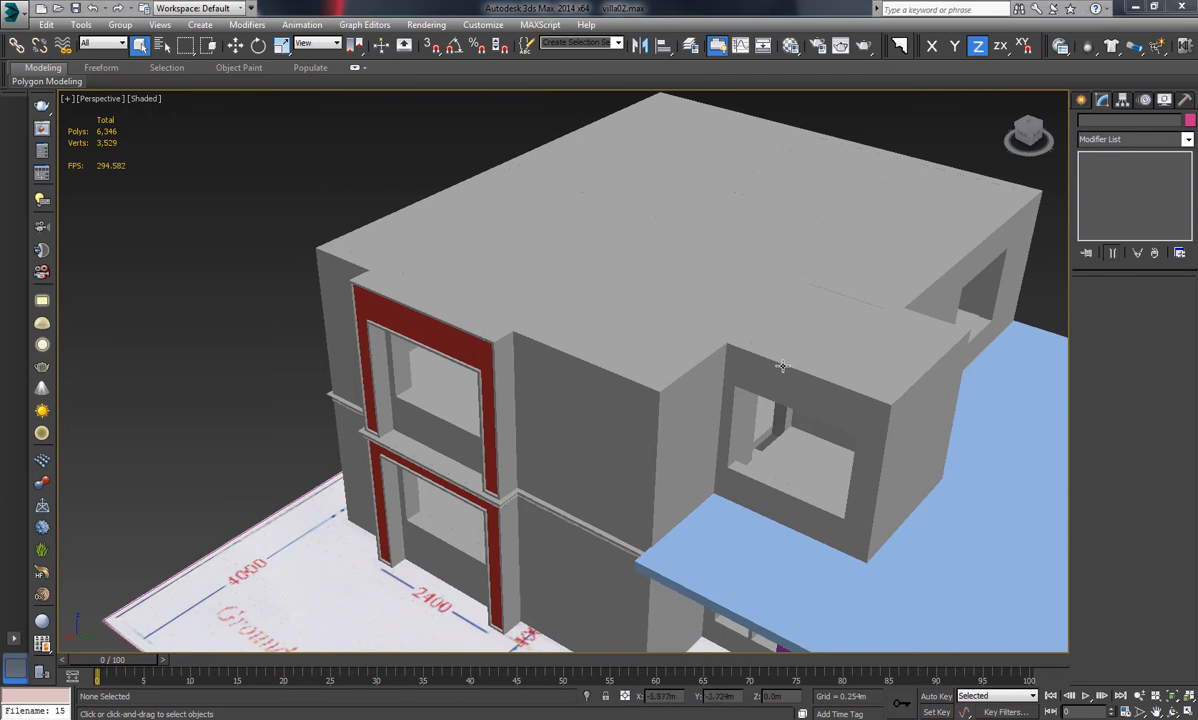
scroll(535, 345, up, 5)
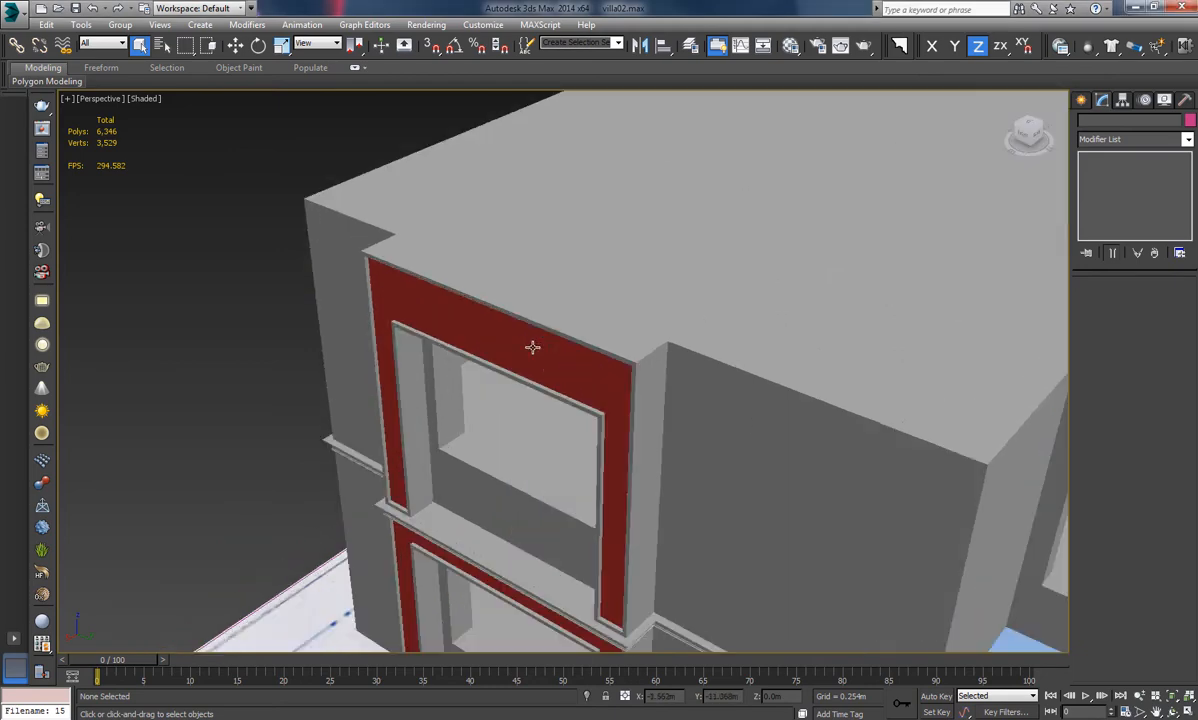
scroll(626, 340, up, 3)
scroll(680, 352, down, 3)
click(749, 374)
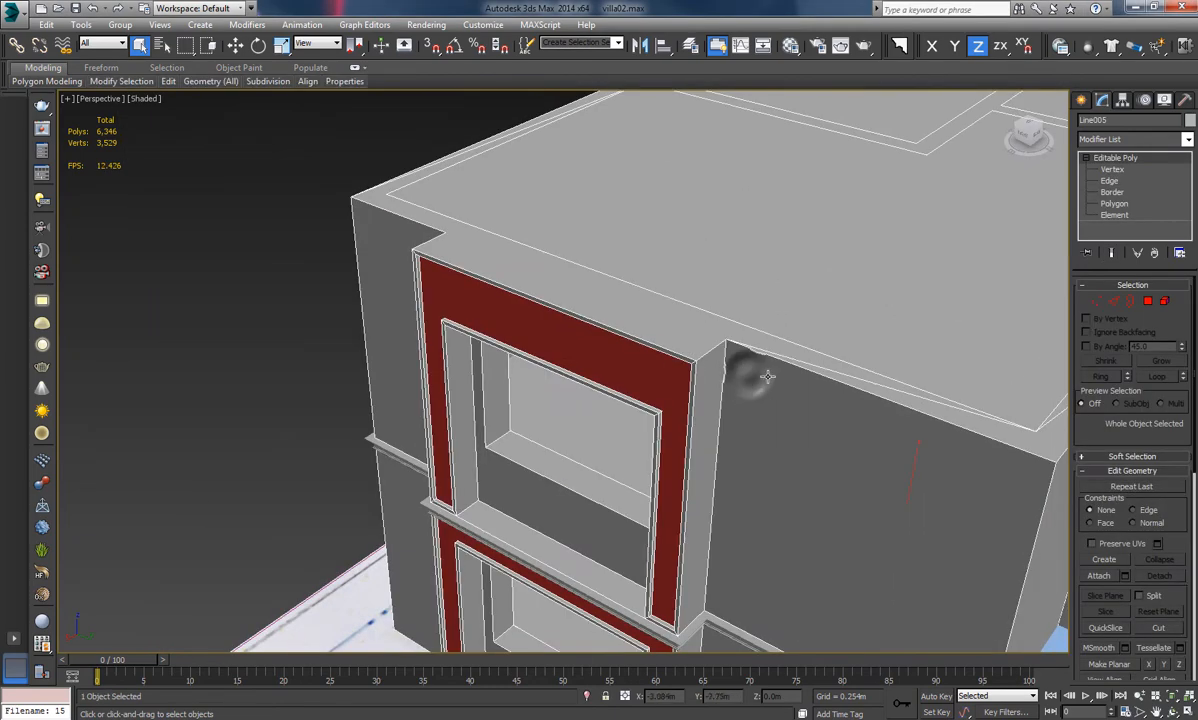
click(1113, 301)
click(709, 352)
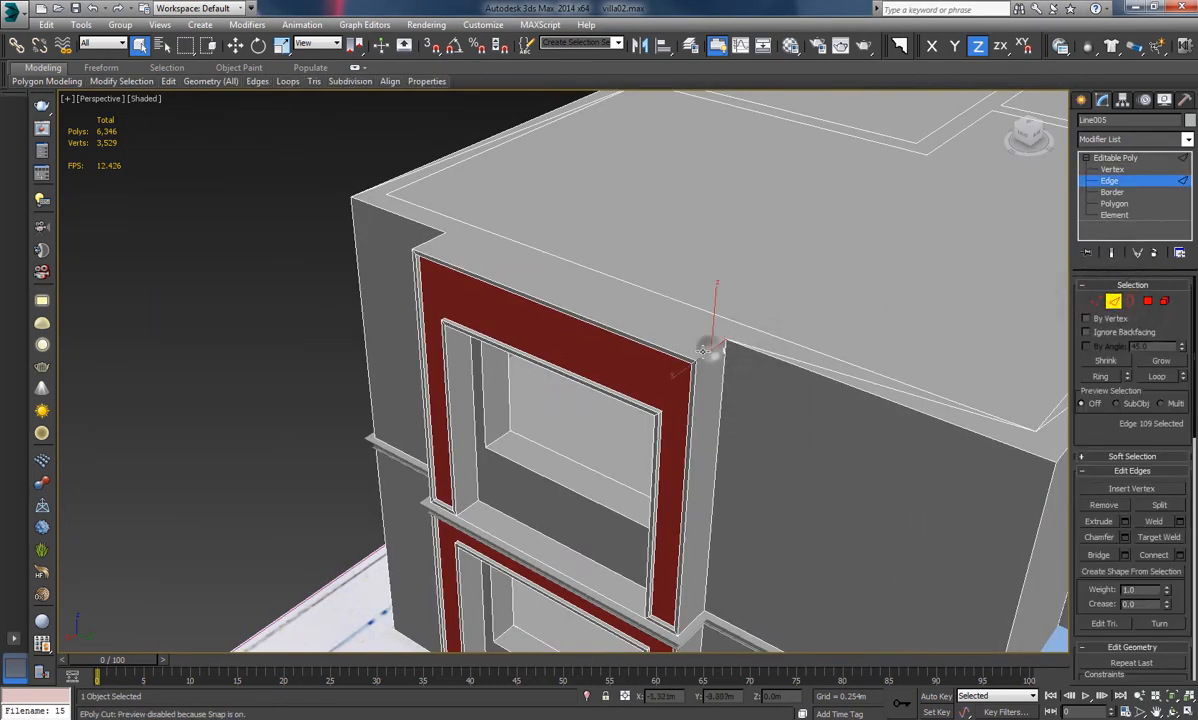
middle_drag(627, 355, 652, 370)
scroll(652, 371, up, 3)
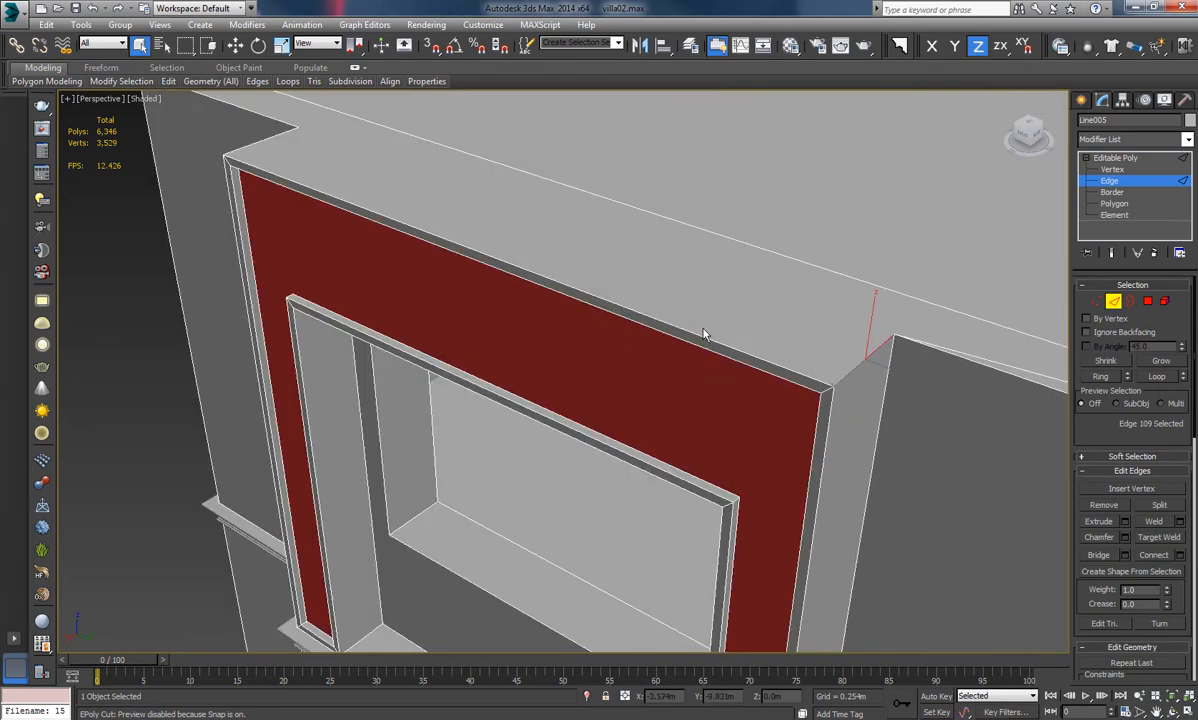
ctrl+click(700, 336)
scroll(650, 358, down, 5)
scroll(567, 291, up, 5)
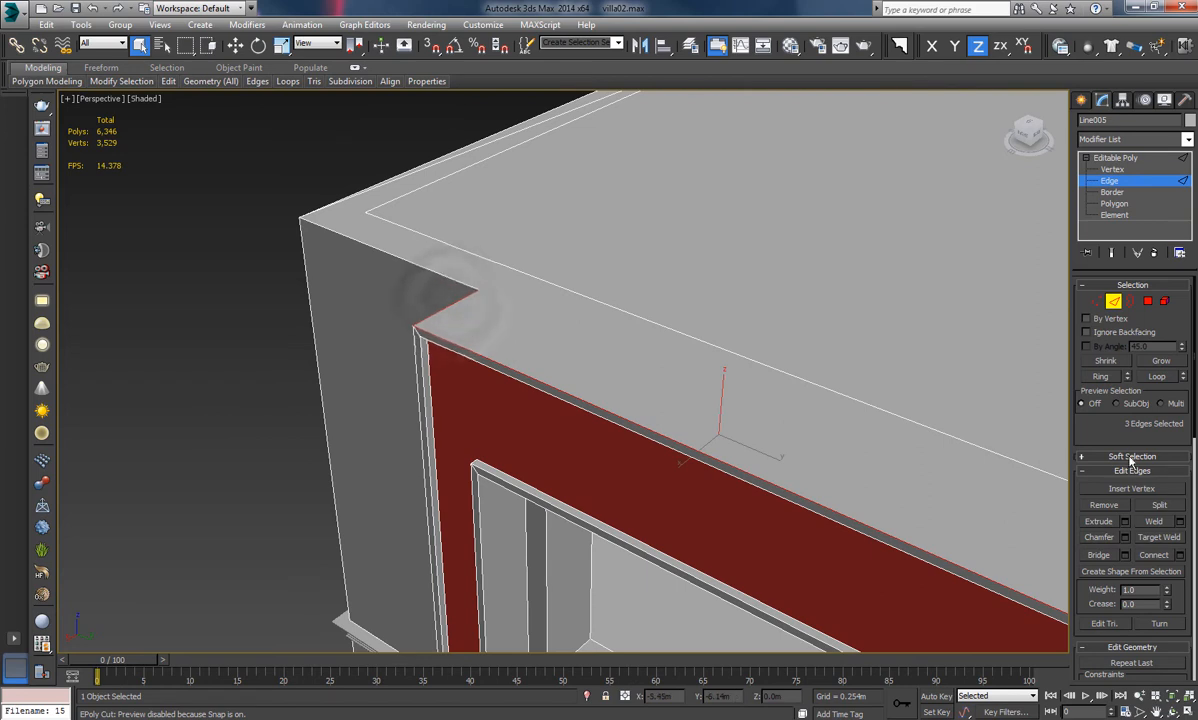
scroll(1105, 395, down, 2)
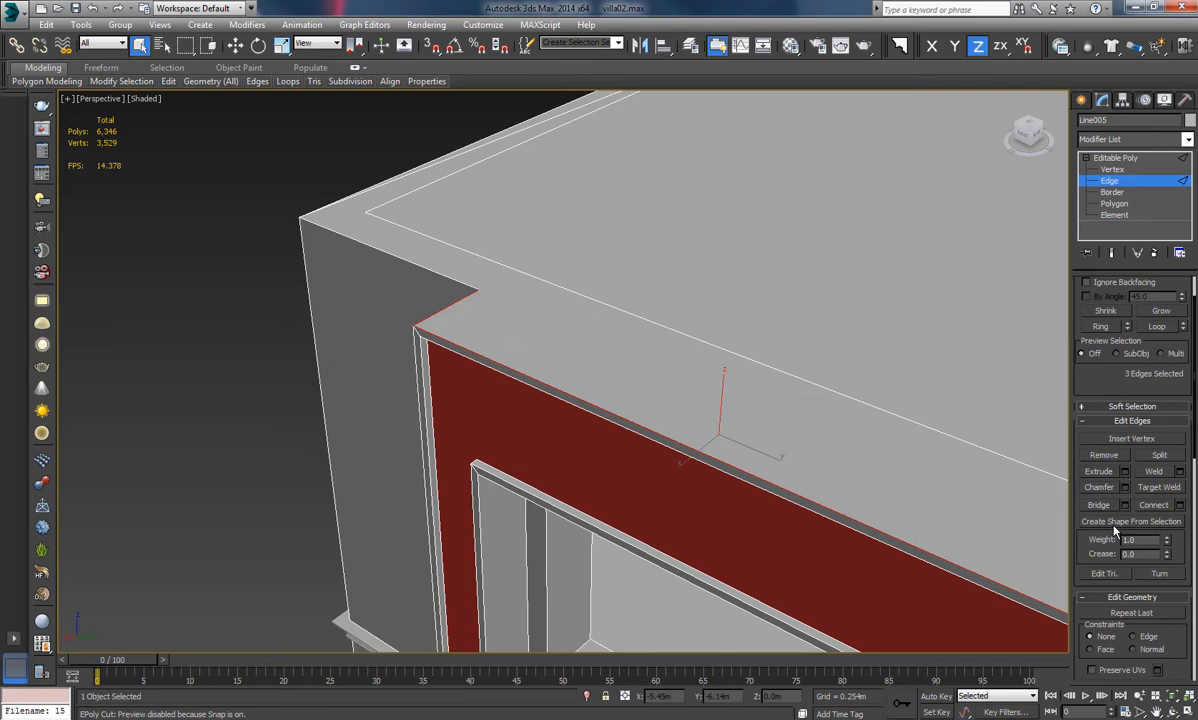
Create a linear shape from the bay's selected roof edges, leave edge editing and select the new shape
click(1110, 522)
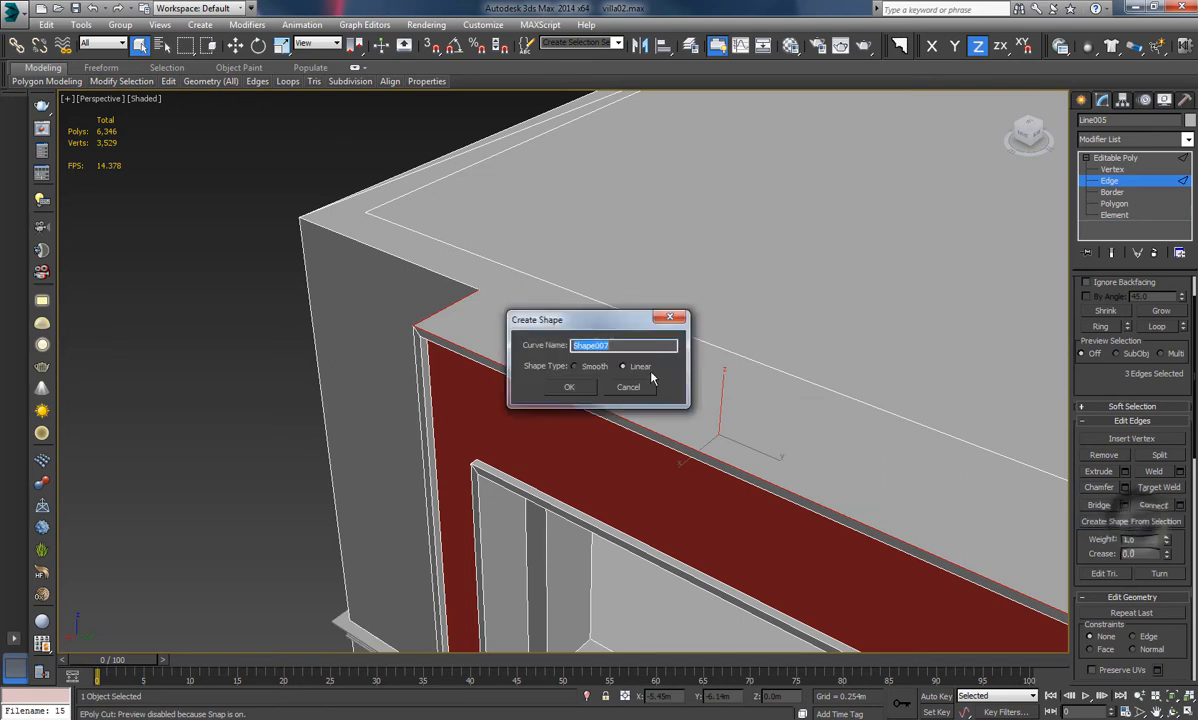
click(567, 383)
middle_drag(840, 409, 760, 394)
click(1137, 182)
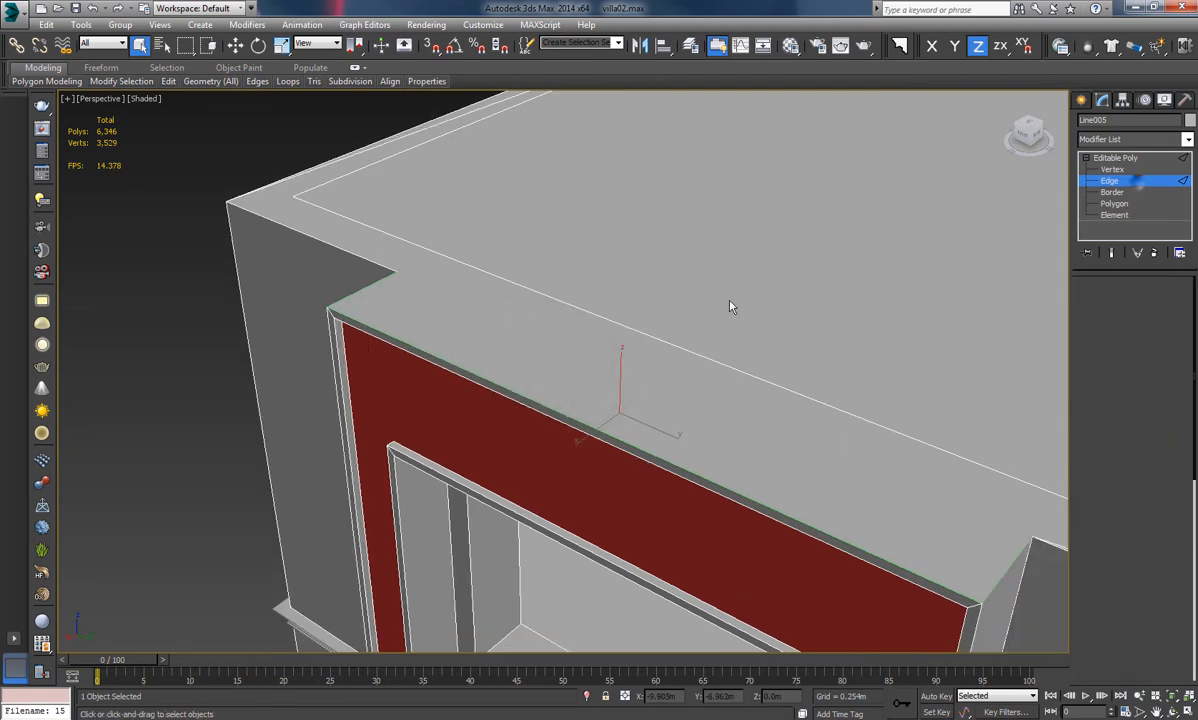
click(120, 505)
click(345, 295)
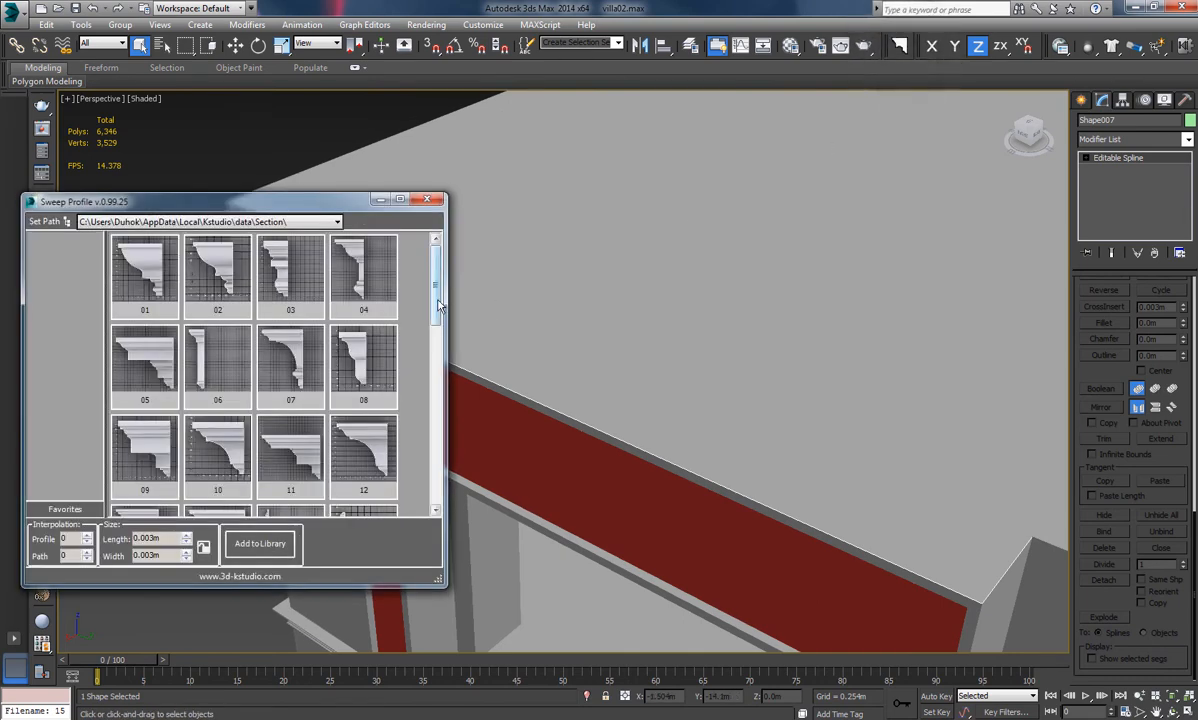
Browse the Sweep Profile library and examine the existing moulding band between the floors to find a matching profile
drag(438, 305, 425, 455)
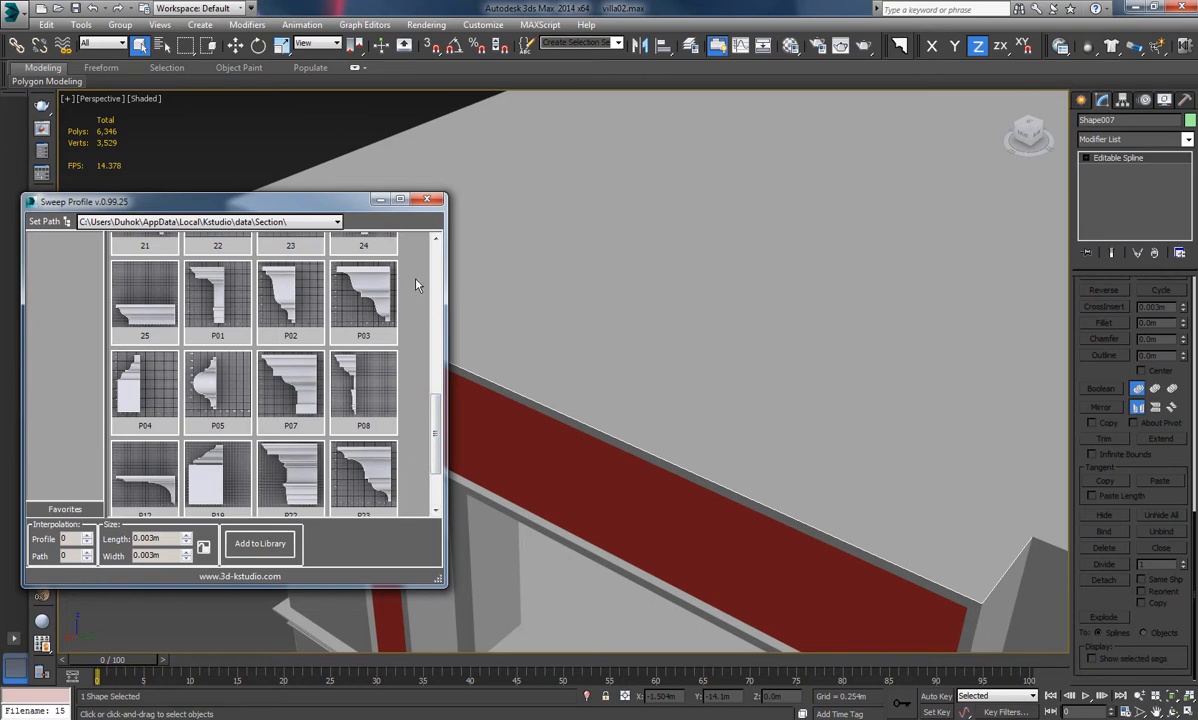
click(436, 199)
alt+middle_drag(703, 434, 660, 302)
scroll(660, 302, down, 3)
alt+middle_drag(680, 400, 566, 418)
scroll(587, 460, up, 3)
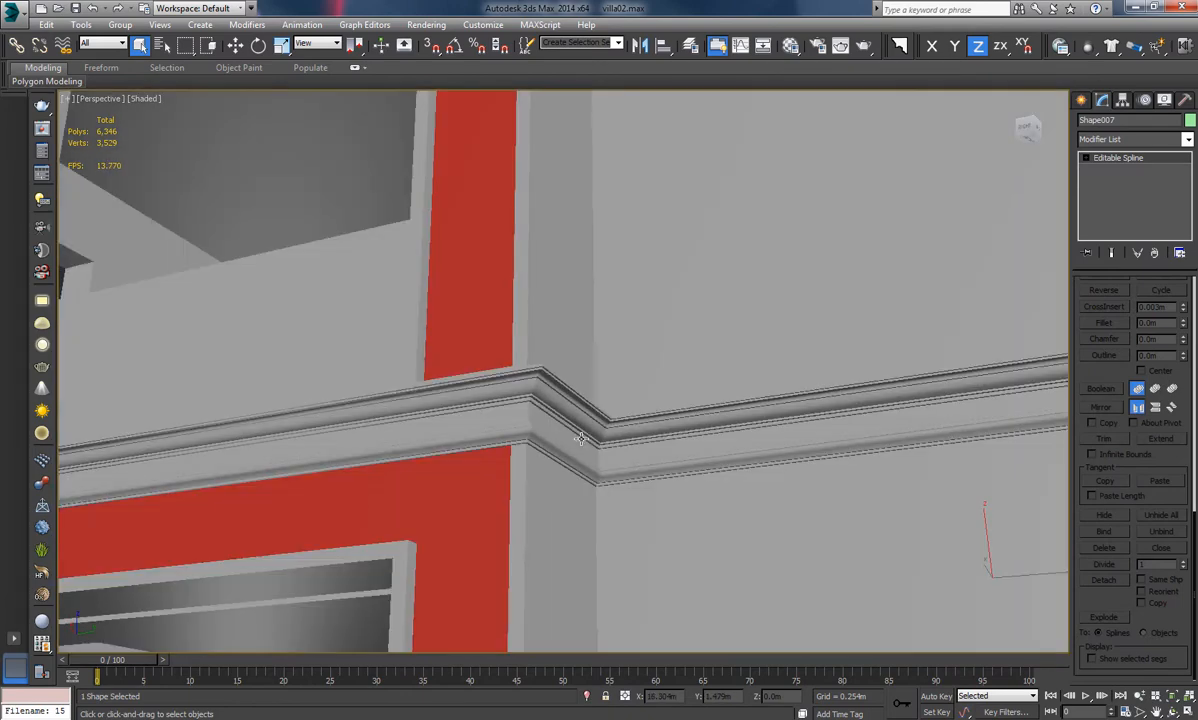
scroll(576, 451, up, 1)
alt+middle_drag(576, 451, 594, 481)
alt+middle_drag(602, 531, 580, 483)
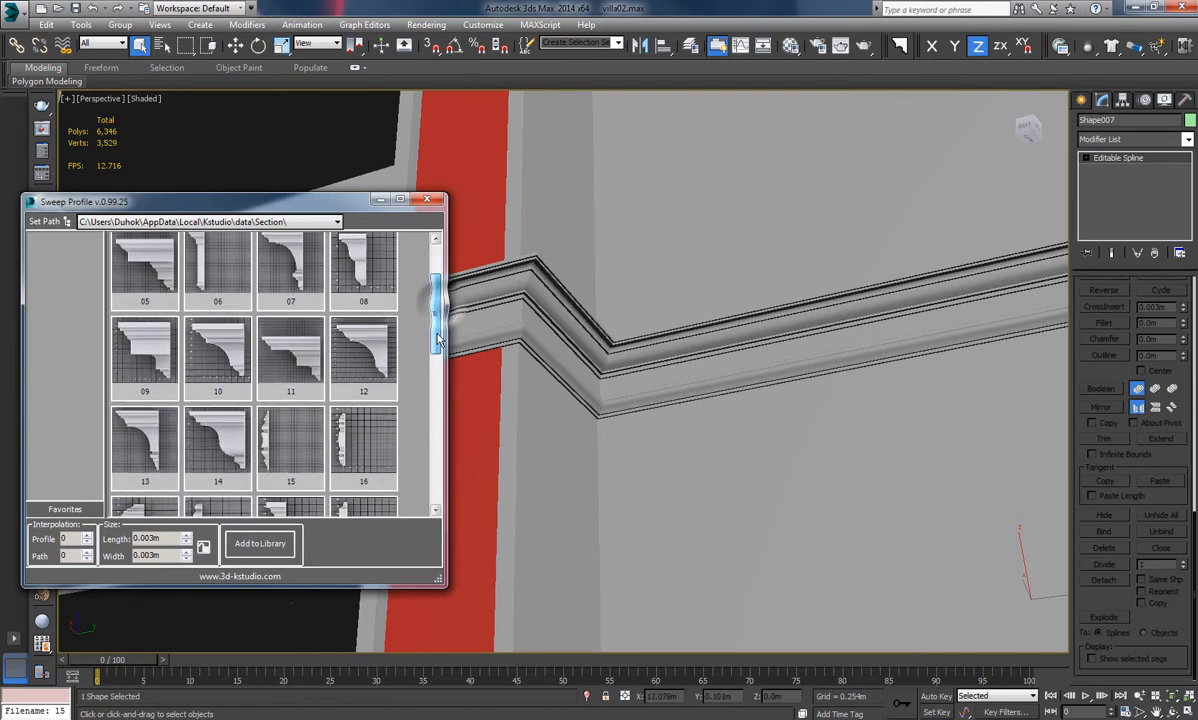
drag(436, 311, 437, 433)
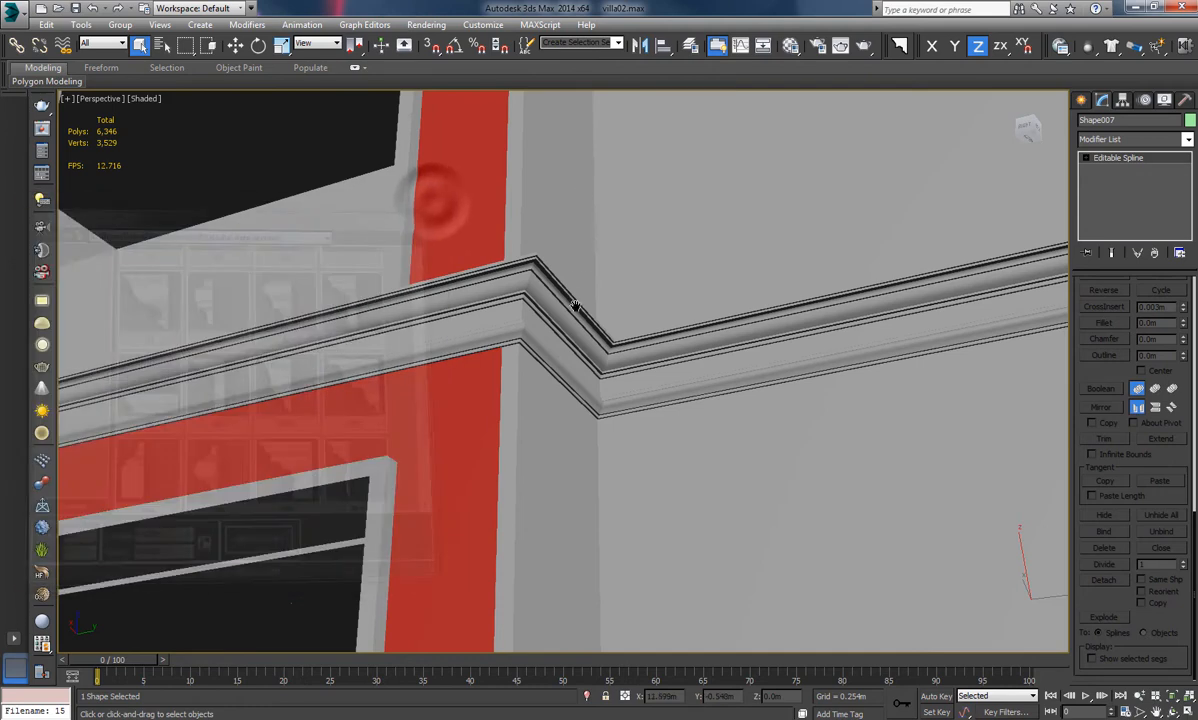
Apply Sweep Profile P01 to the shape along the top of the projecting bay
middle_drag(575, 305, 545, 418)
click(535, 415)
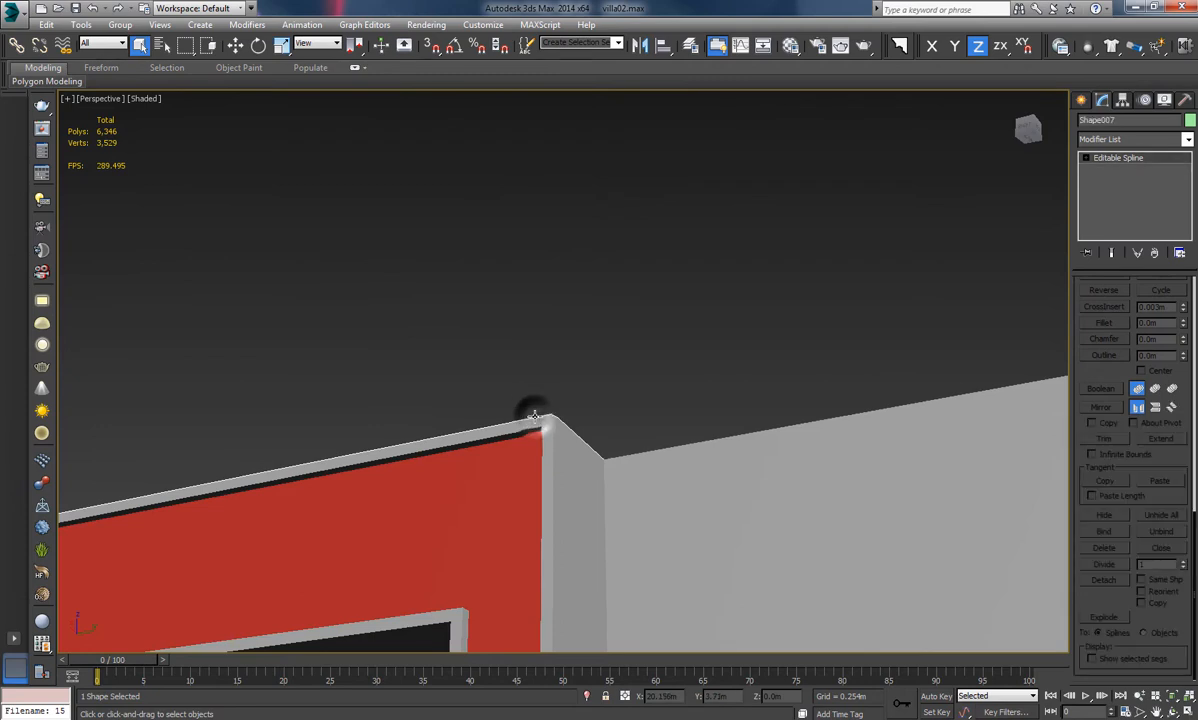
click(535, 413)
click(905, 50)
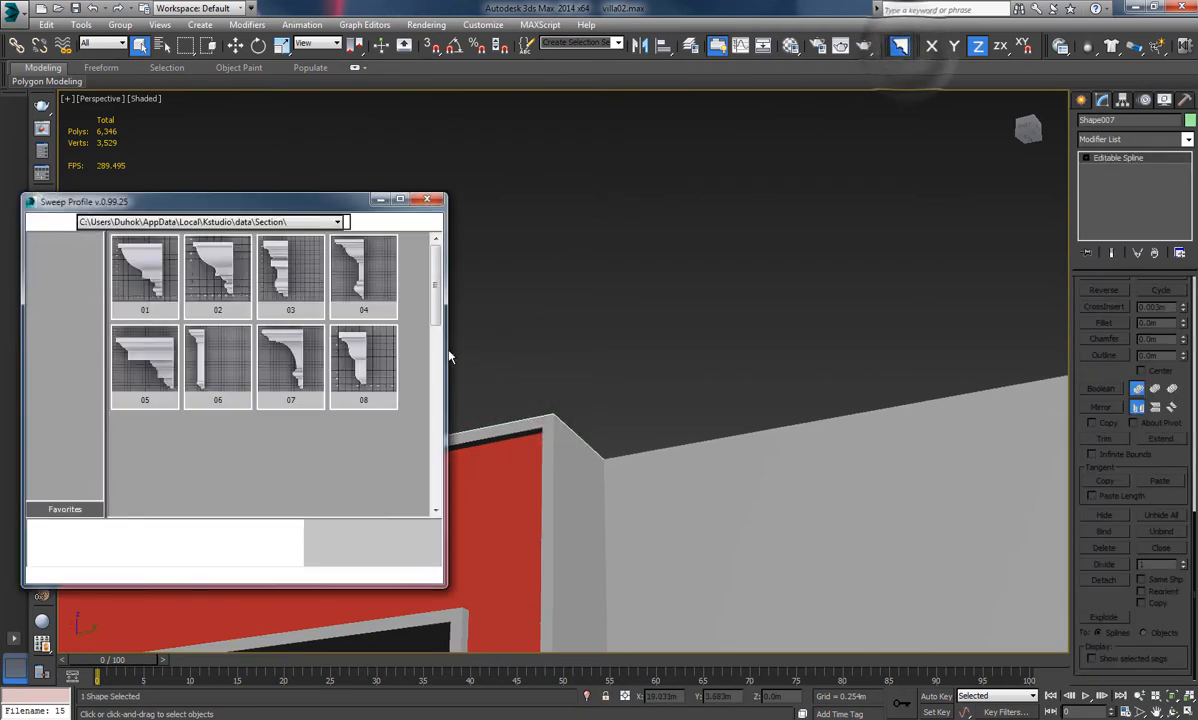
scroll(426, 432, down, 3)
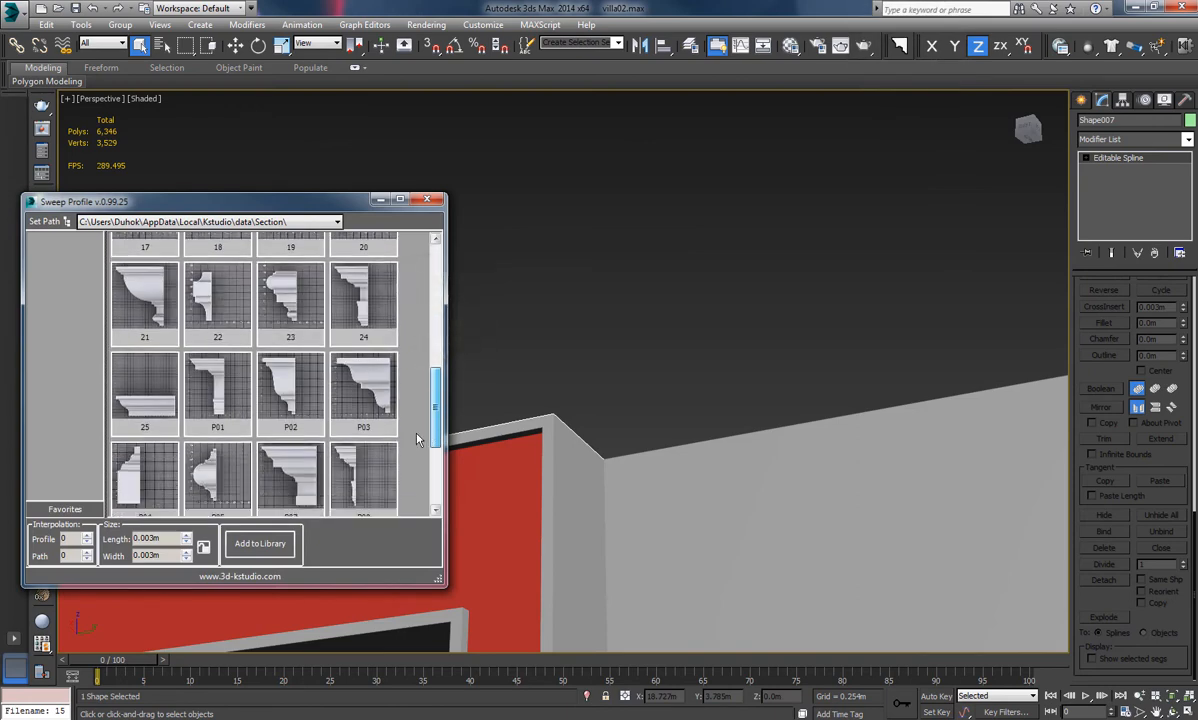
click(222, 430)
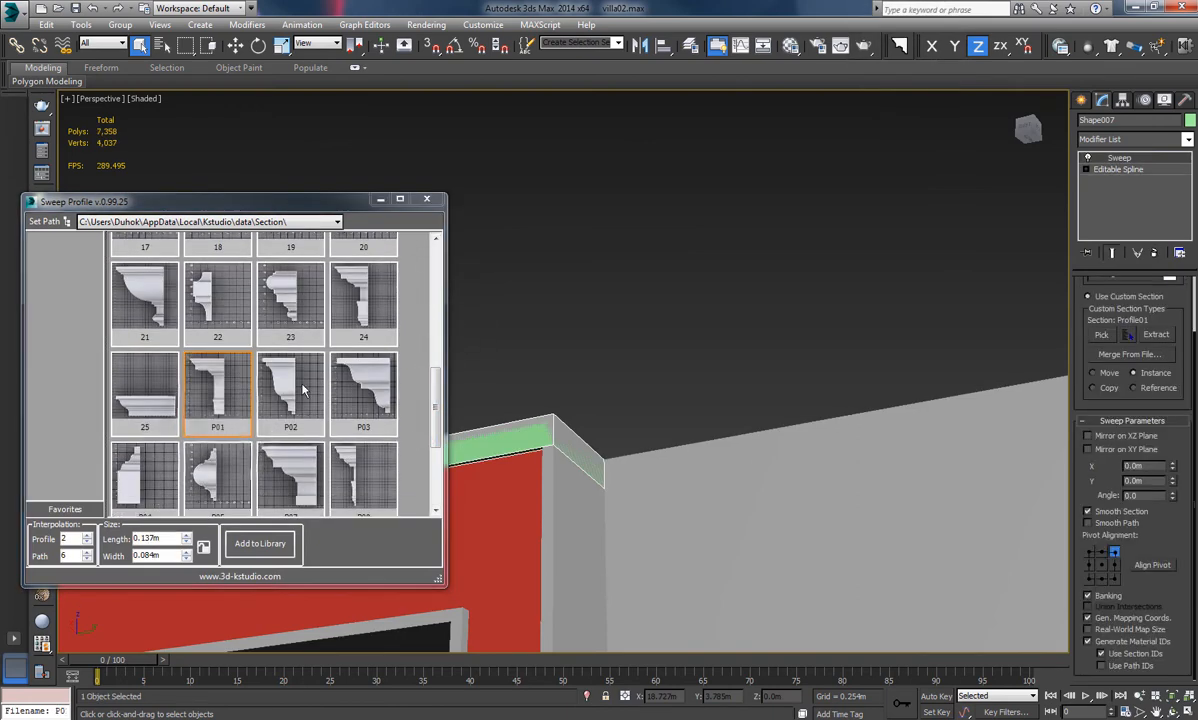
click(429, 200)
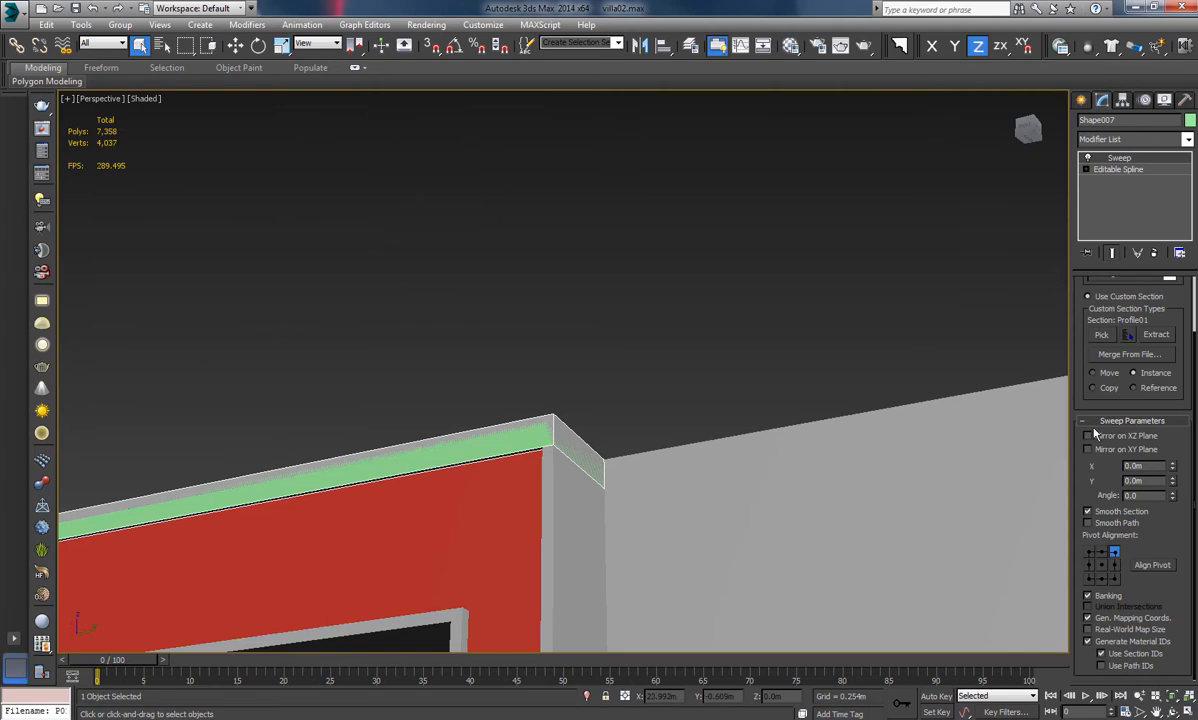
Mirror the bay's cornice sweep on the XZ plane and set its pivot alignment to the top-left point
click(1088, 437)
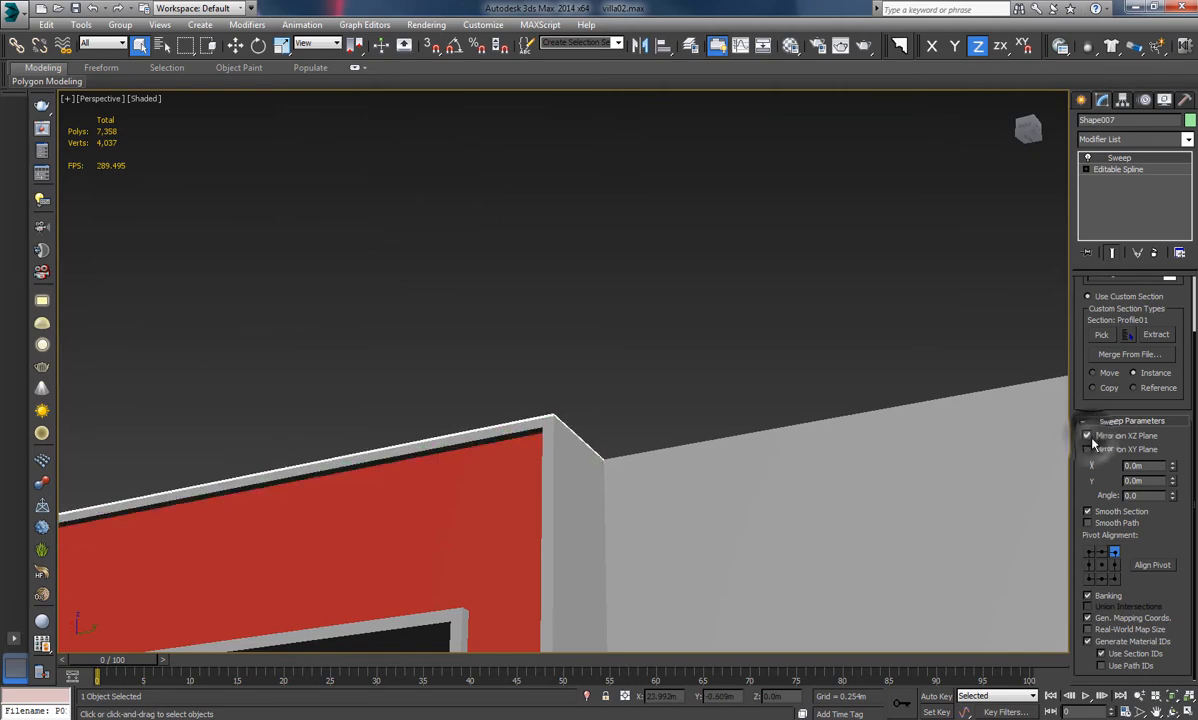
click(1090, 553)
middle_drag(525, 410, 470, 262)
click(551, 229)
click(523, 422)
alt+middle_drag(516, 412, 556, 396)
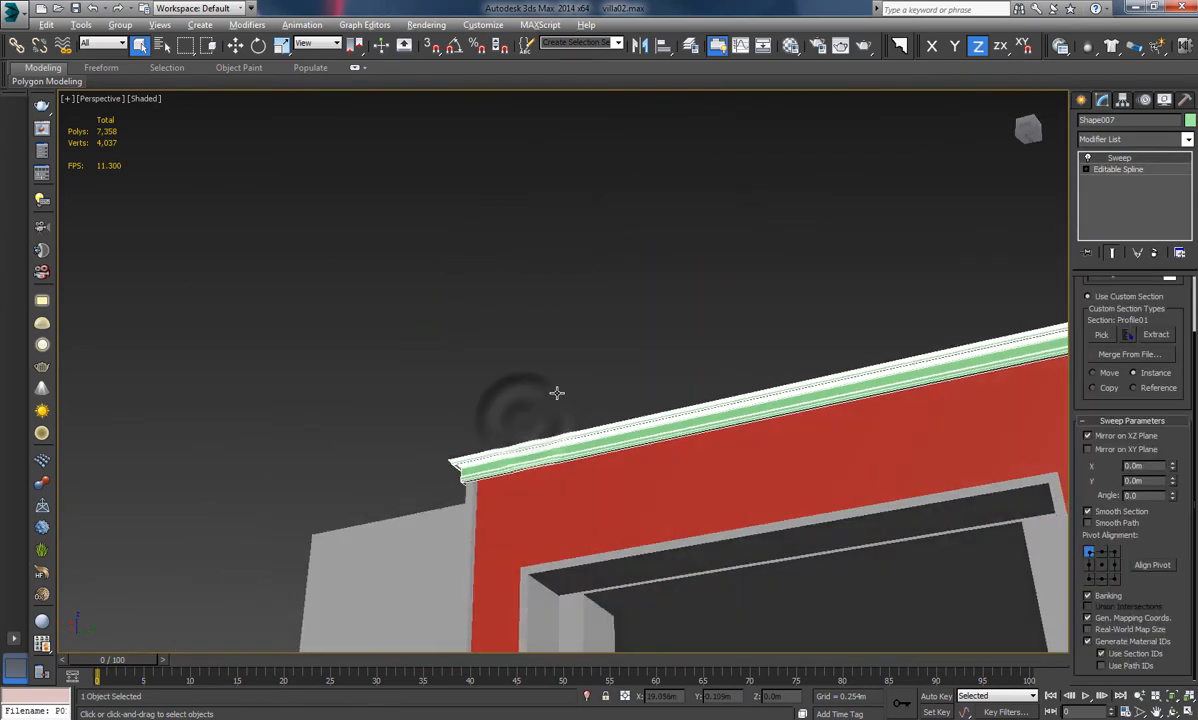
Set the cornice sweep's profile length to 0.2 m, keeping its current width
click(898, 48)
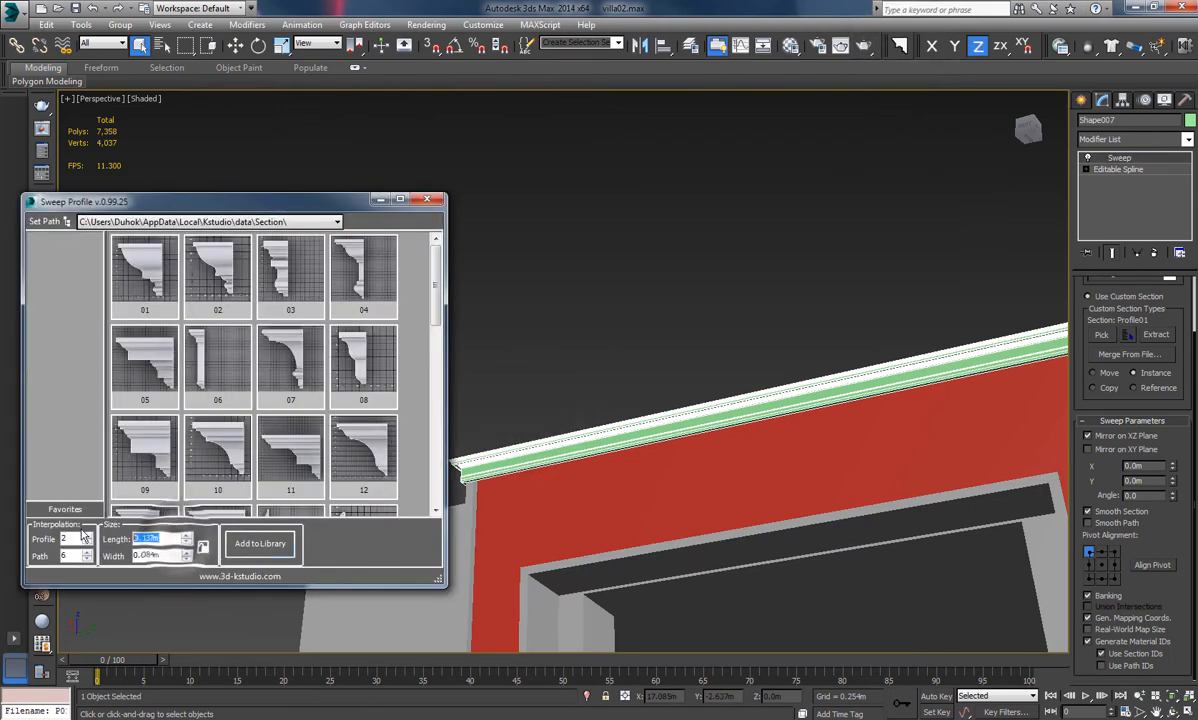
text(2)
key(Return)
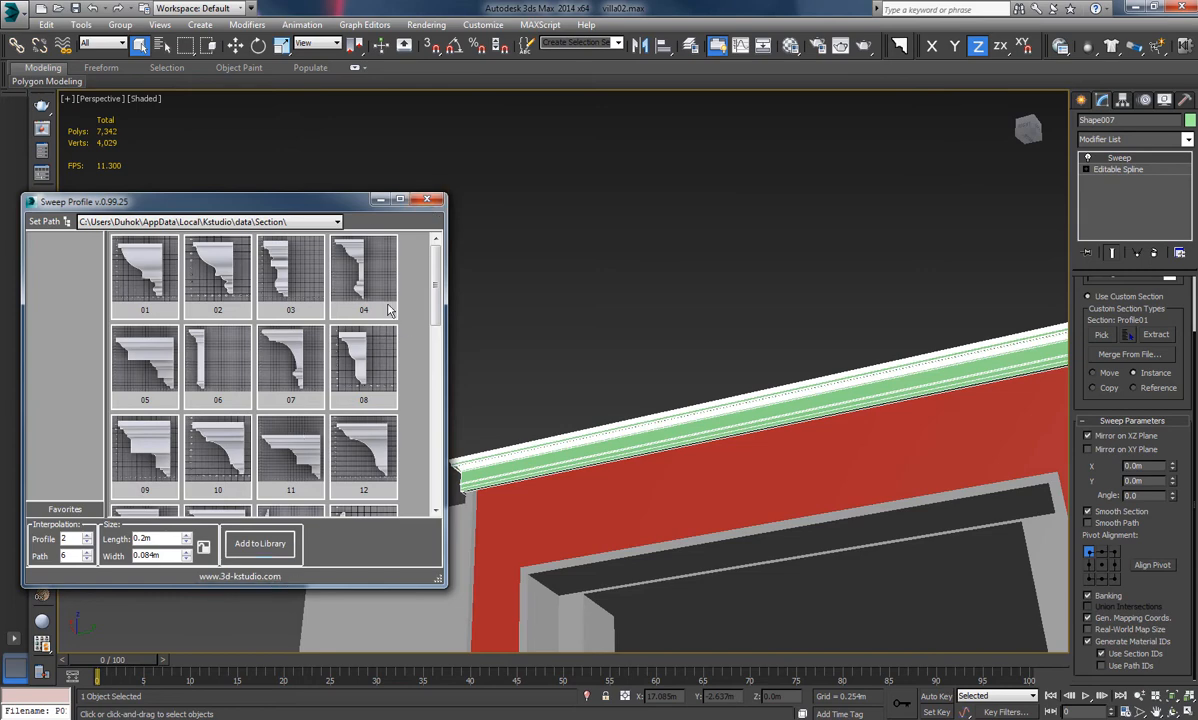
click(422, 200)
alt+middle_drag(620, 286, 640, 241)
scroll(730, 403, down, 3)
scroll(730, 297, up, 2)
Assign the light grey custom object colour to the bay's roof cornice and deselect it
click(293, 143)
click(588, 121)
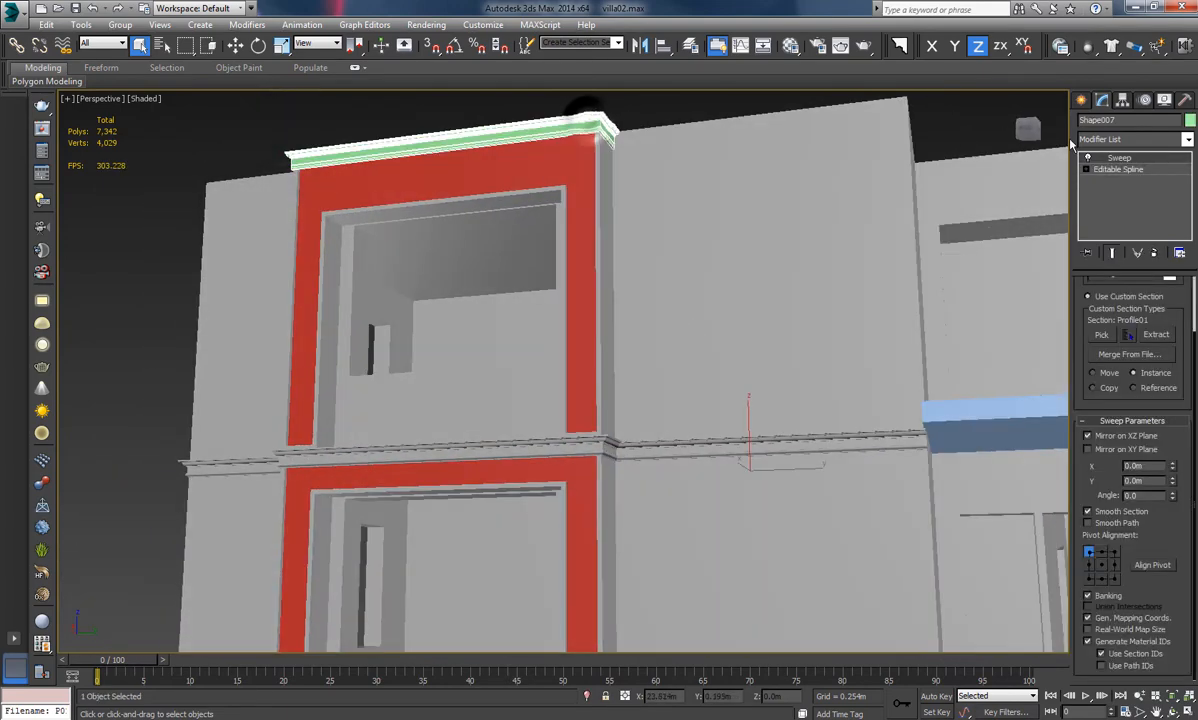
click(1189, 120)
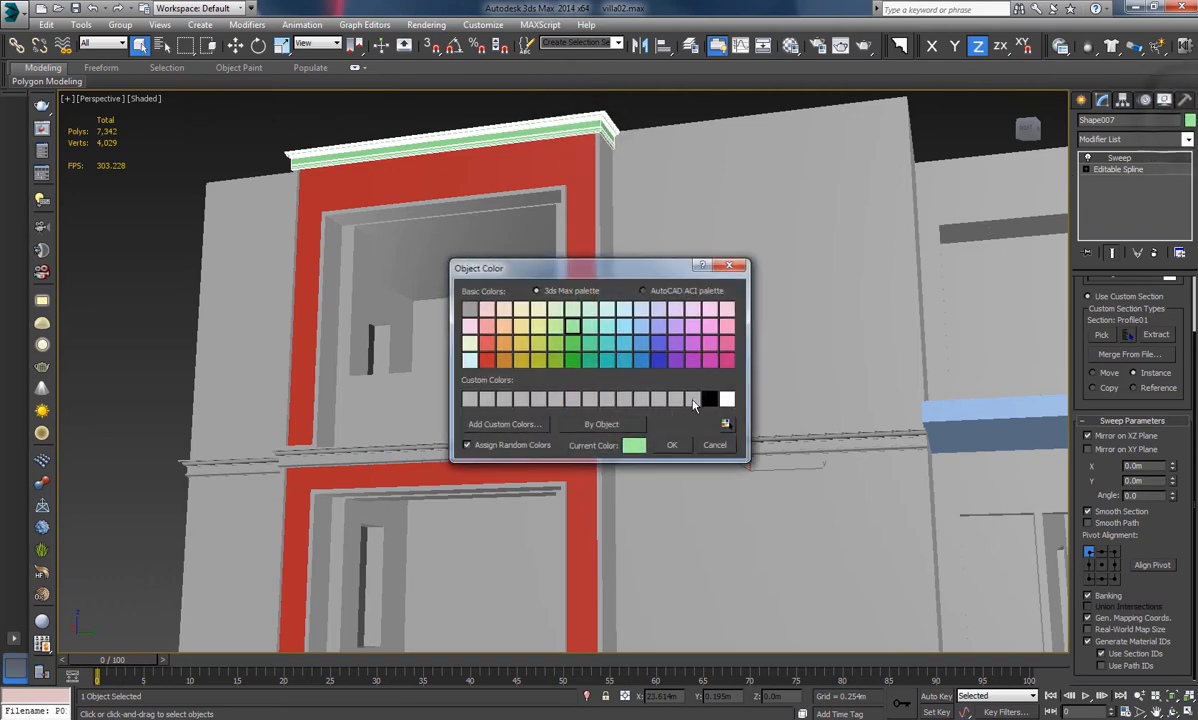
click(674, 447)
click(155, 245)
Create a linear shape from the four outer edges of the small upper-floor window on the plain side wall, leaving edge editing
alt+middle_drag(535, 329, 660, 386)
scroll(530, 331, down, 5)
alt+middle_drag(720, 382, 672, 370)
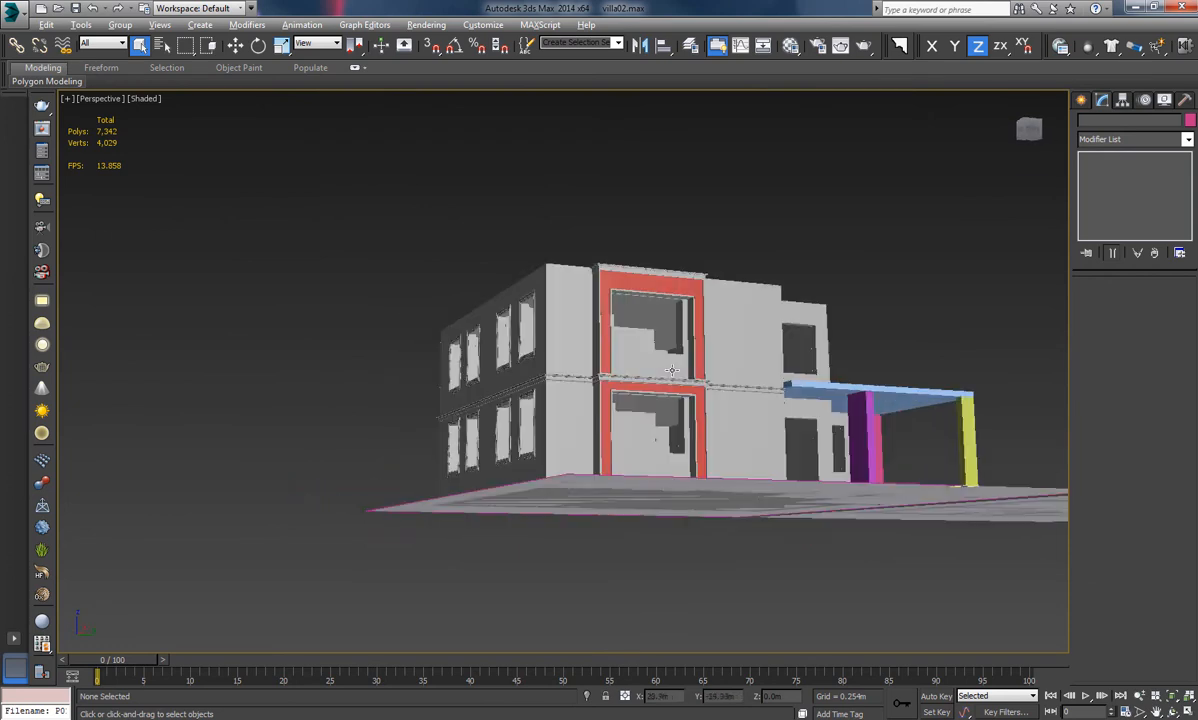
alt+middle_drag(876, 289, 703, 273)
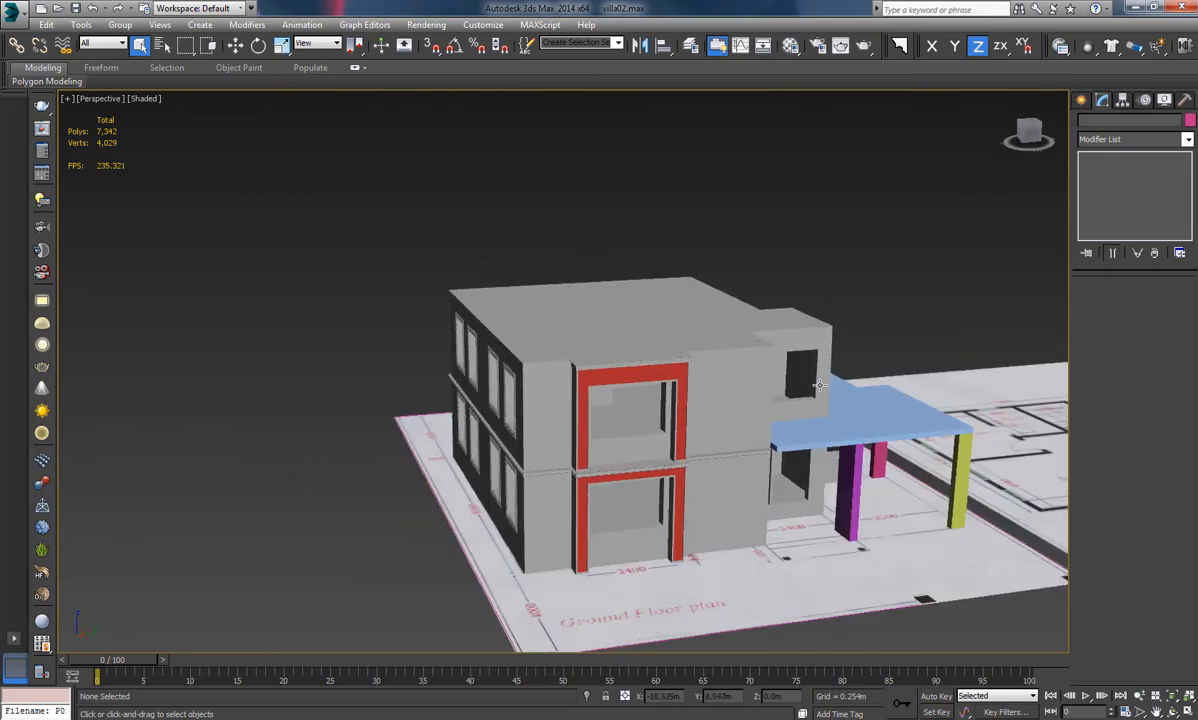
alt+middle_drag(770, 397, 505, 455)
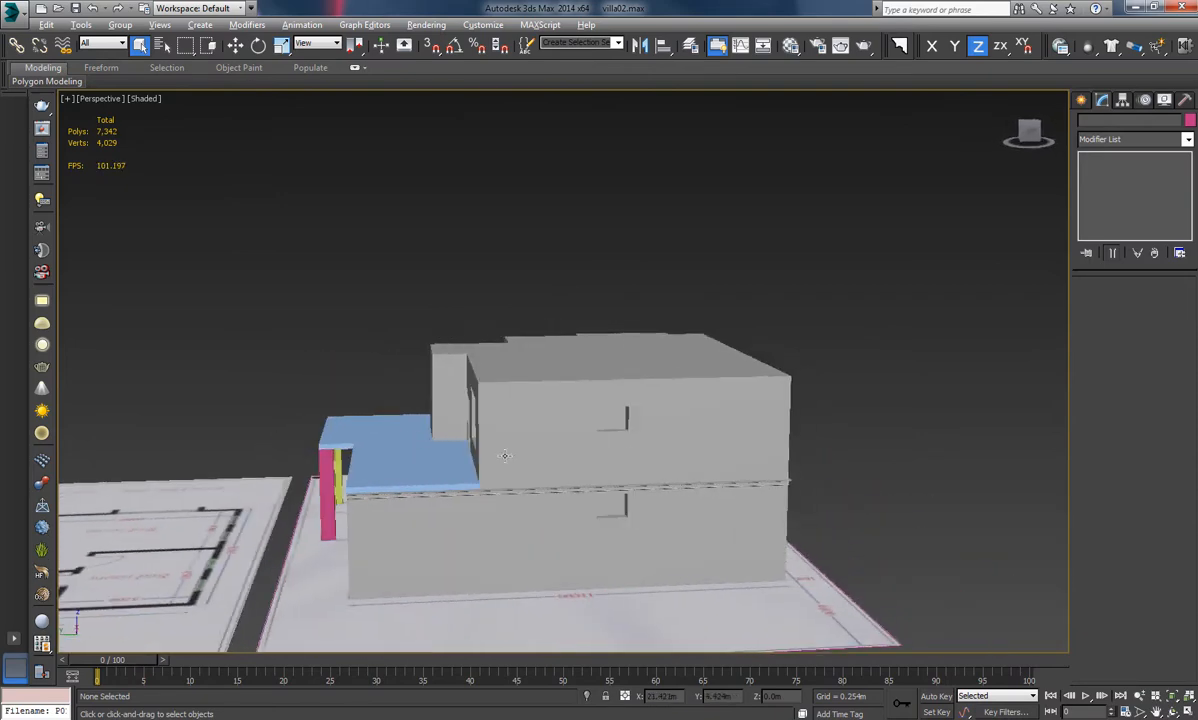
scroll(627, 447, up, 5)
alt+middle_drag(612, 416, 775, 441)
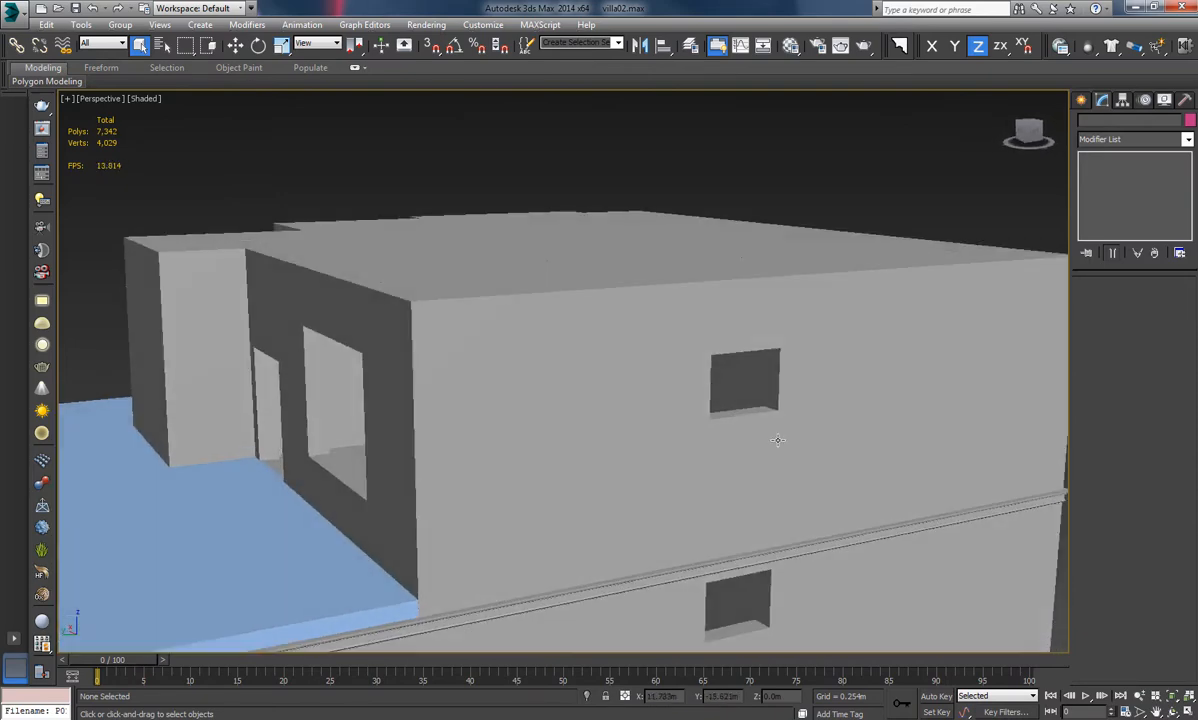
click(794, 434)
click(1116, 302)
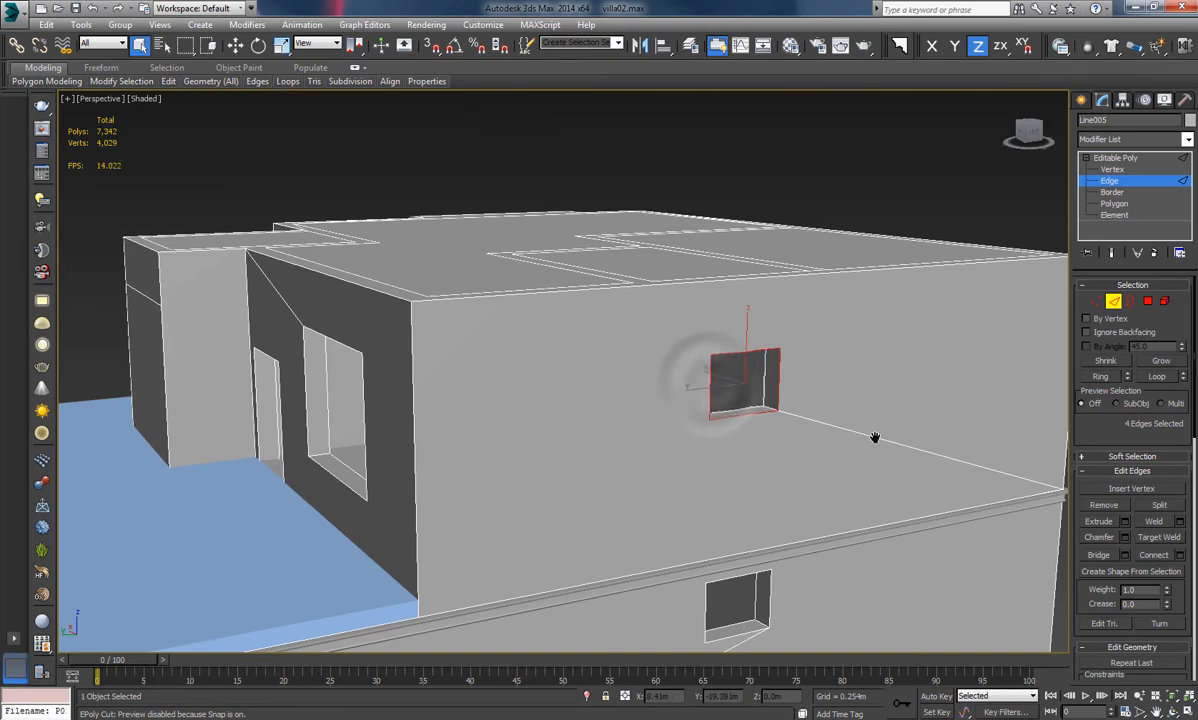
middle_drag(877, 436, 803, 442)
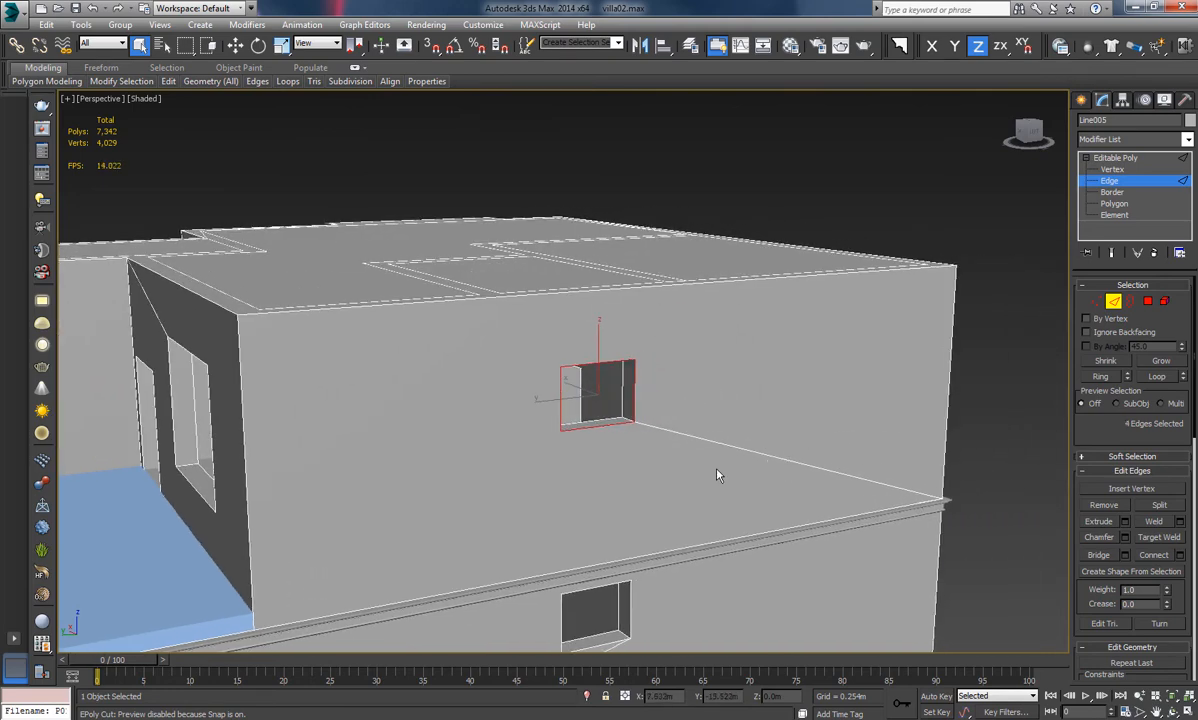
alt+middle_drag(716, 475, 975, 463)
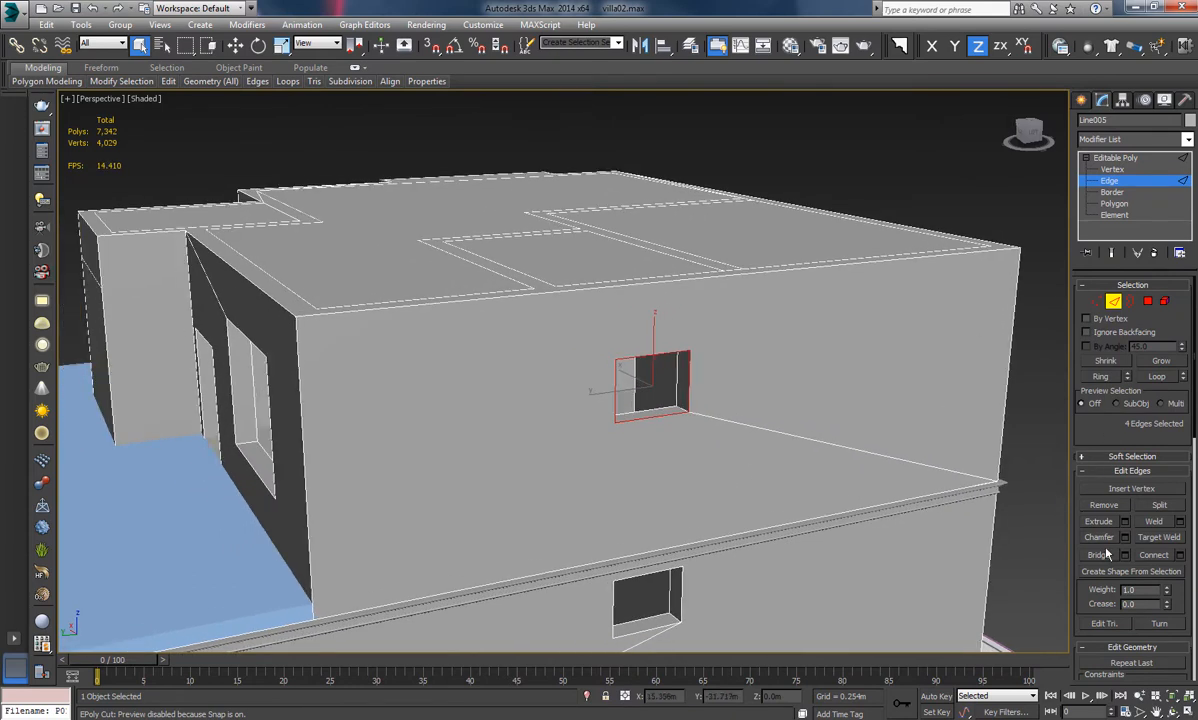
click(1130, 571)
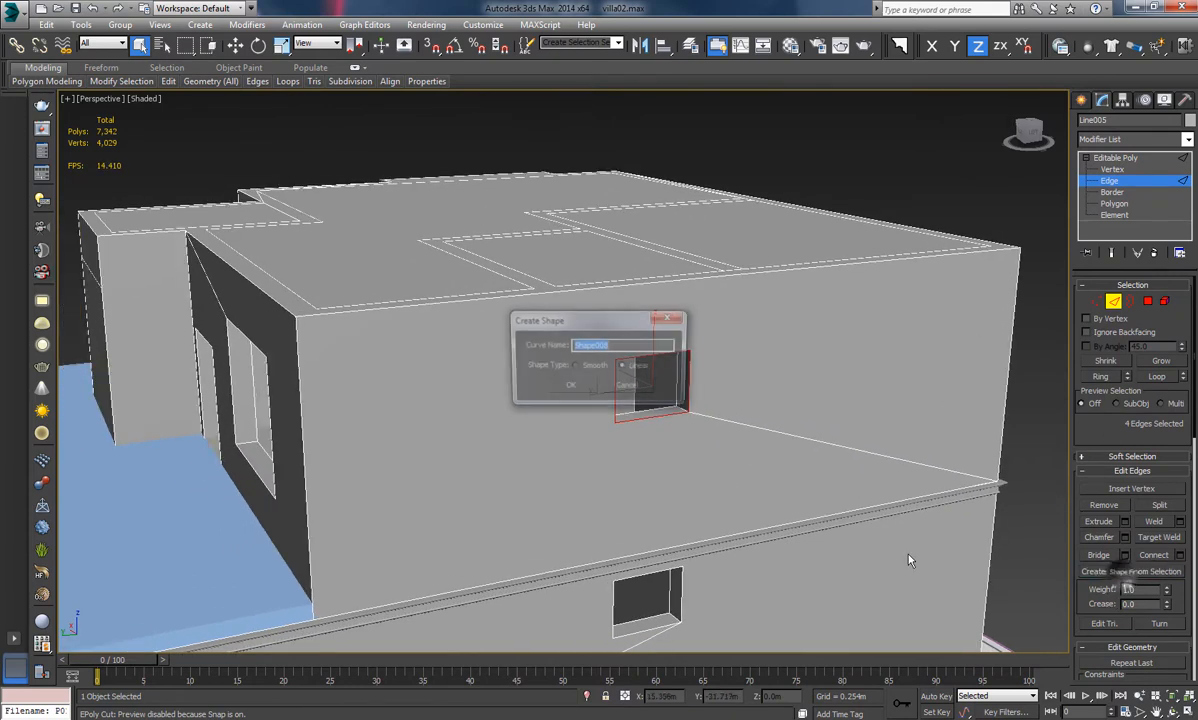
click(570, 389)
click(1113, 304)
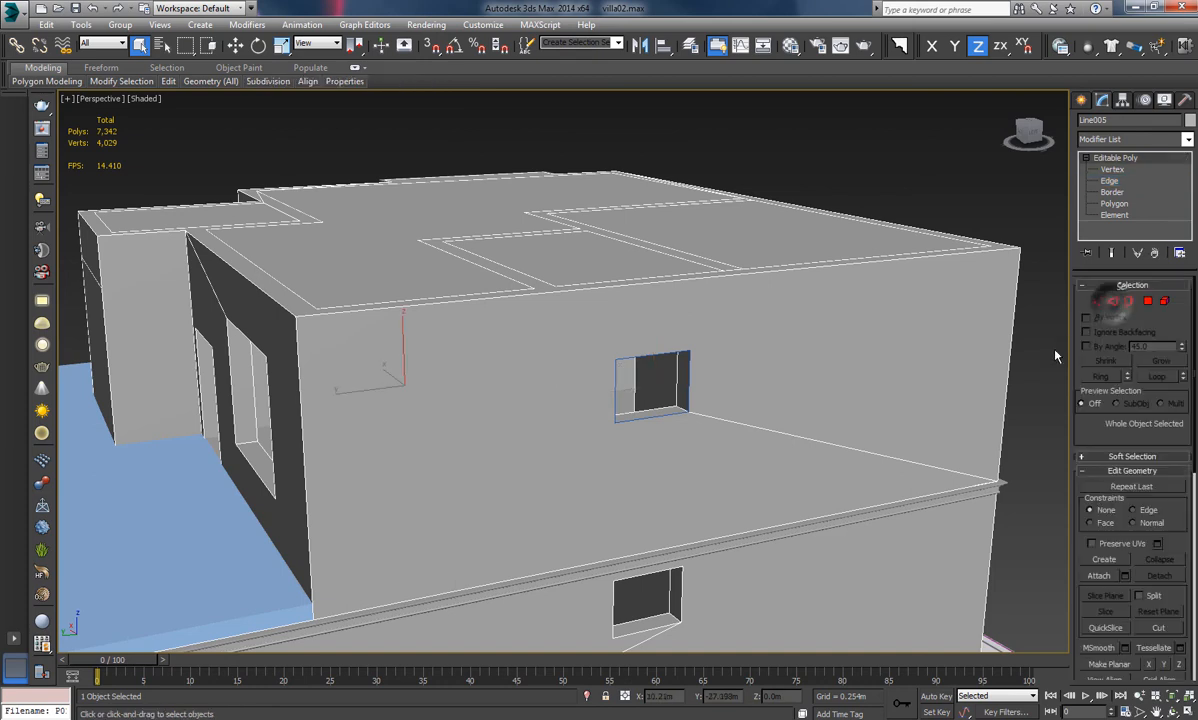
click(1050, 349)
Apply Sweep Profile 15 to the upper side window's shape and set its pivot alignment to the bottom-right point
click(668, 416)
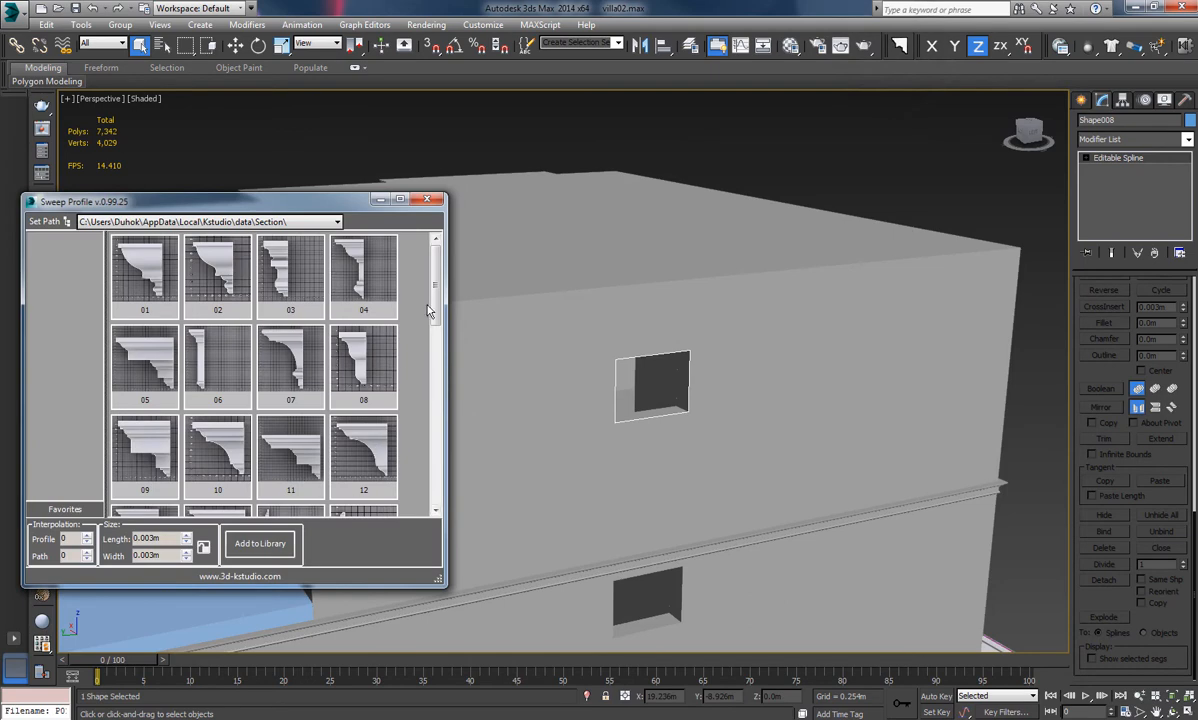
scroll(285, 415, down, 3)
click(296, 438)
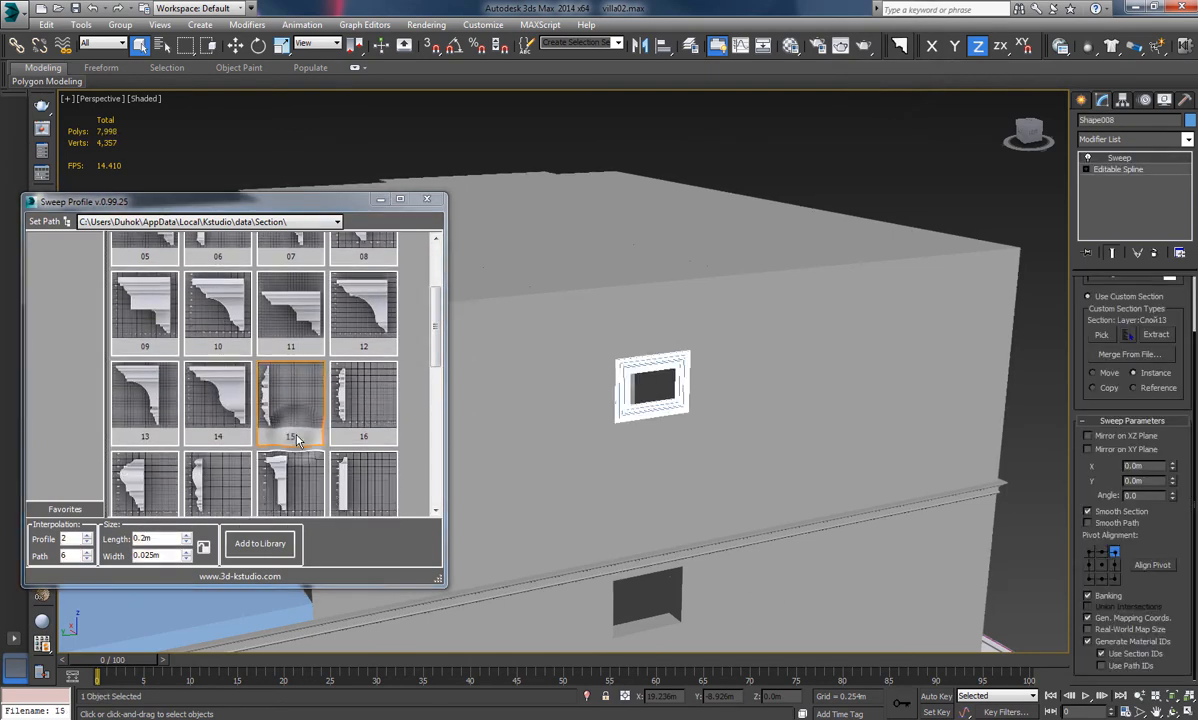
click(428, 200)
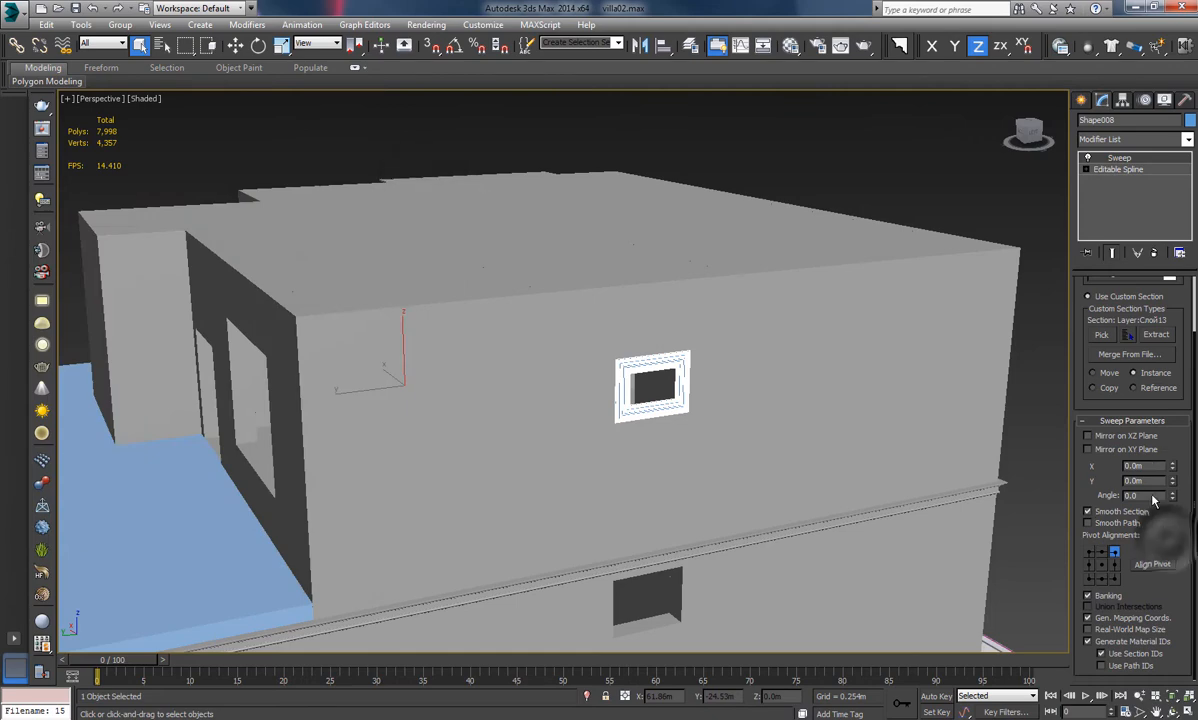
click(1114, 579)
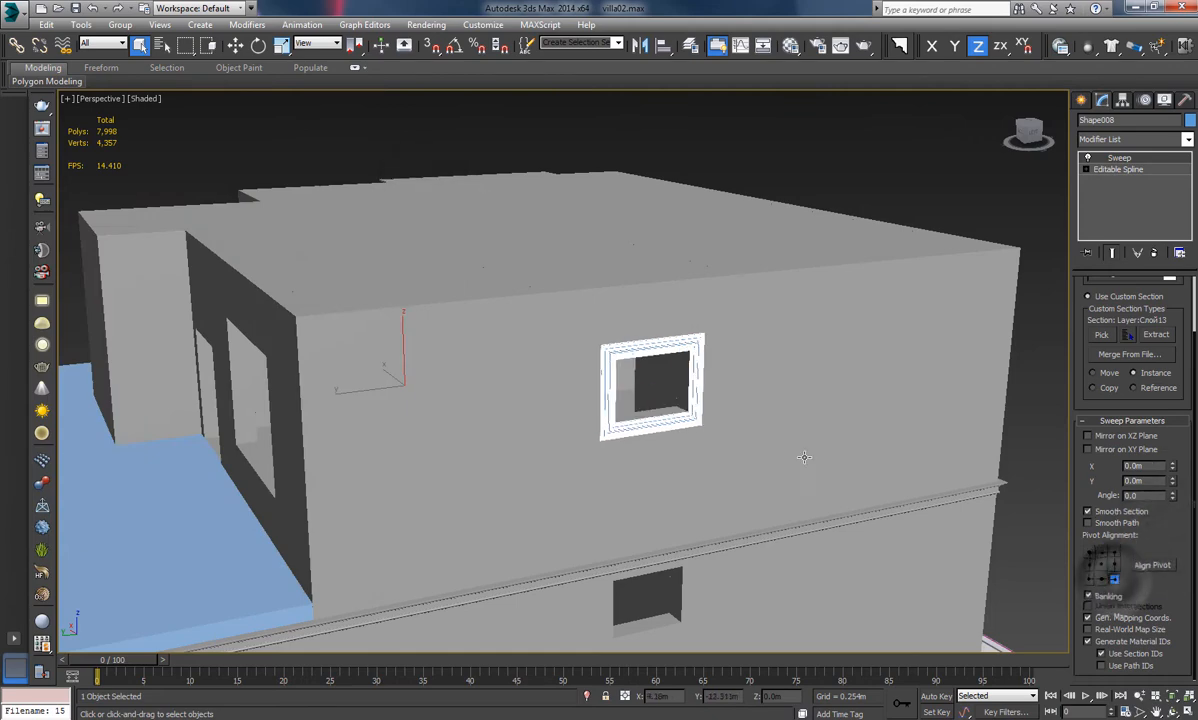
alt+middle_drag(802, 604, 870, 335)
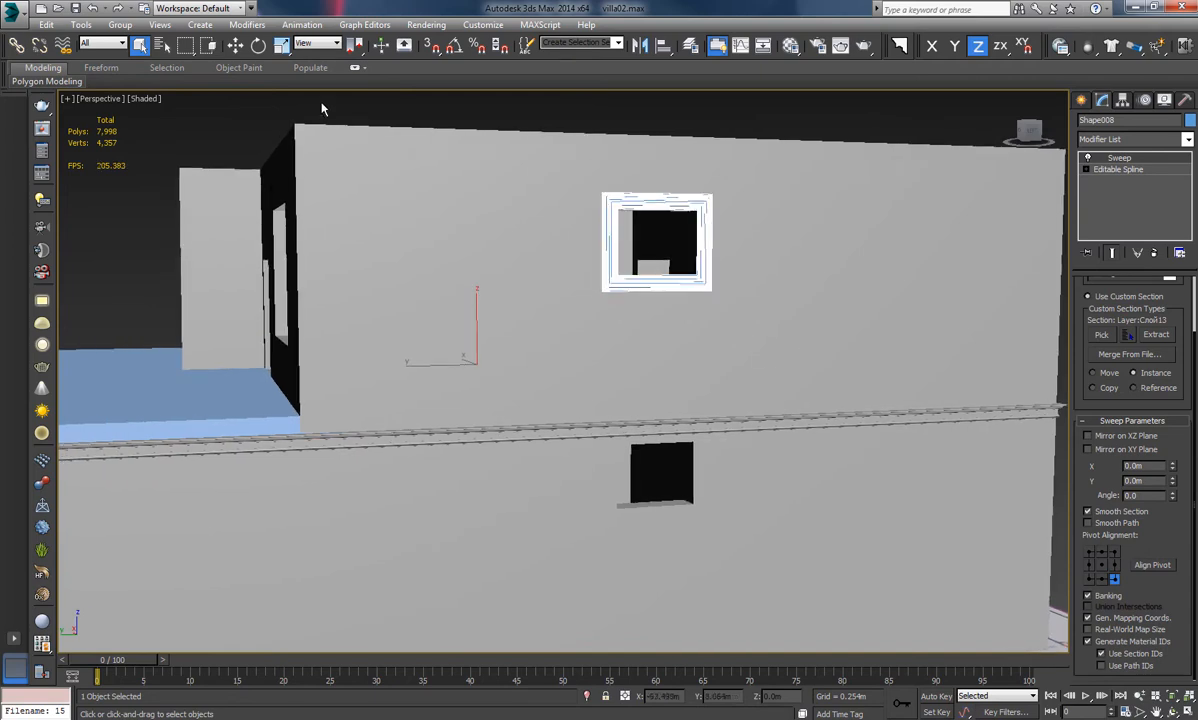
Centre the pivot of the upper side-window frame on the object
click(1126, 101)
click(1133, 190)
click(1133, 264)
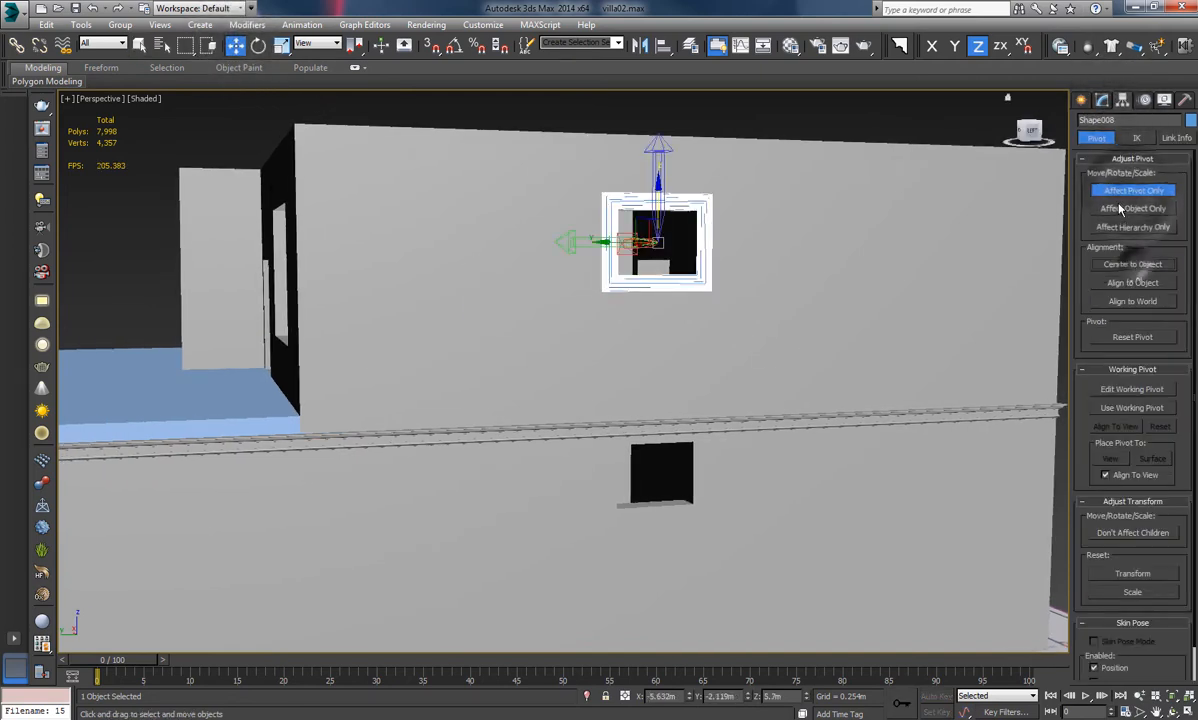
click(831, 115)
Make one copy of the frame straight down at the lower side window and align it around the opening at Z 2.791 m
click(691, 195)
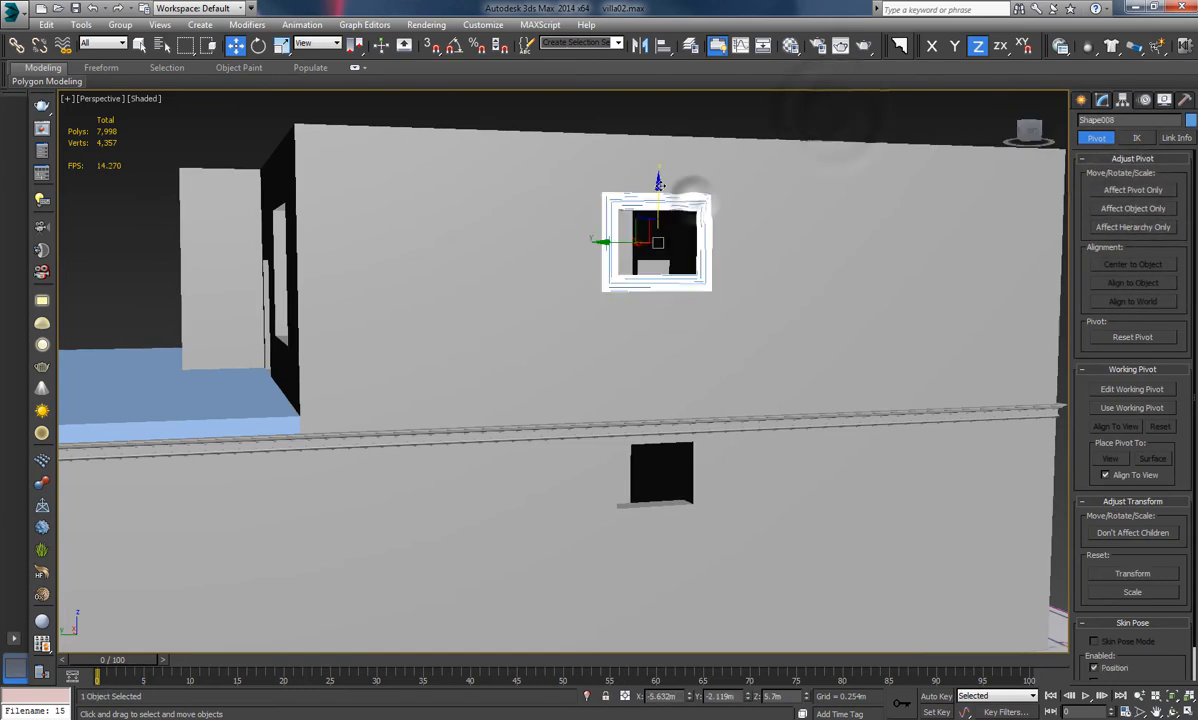
shift+drag(658, 185, 695, 402)
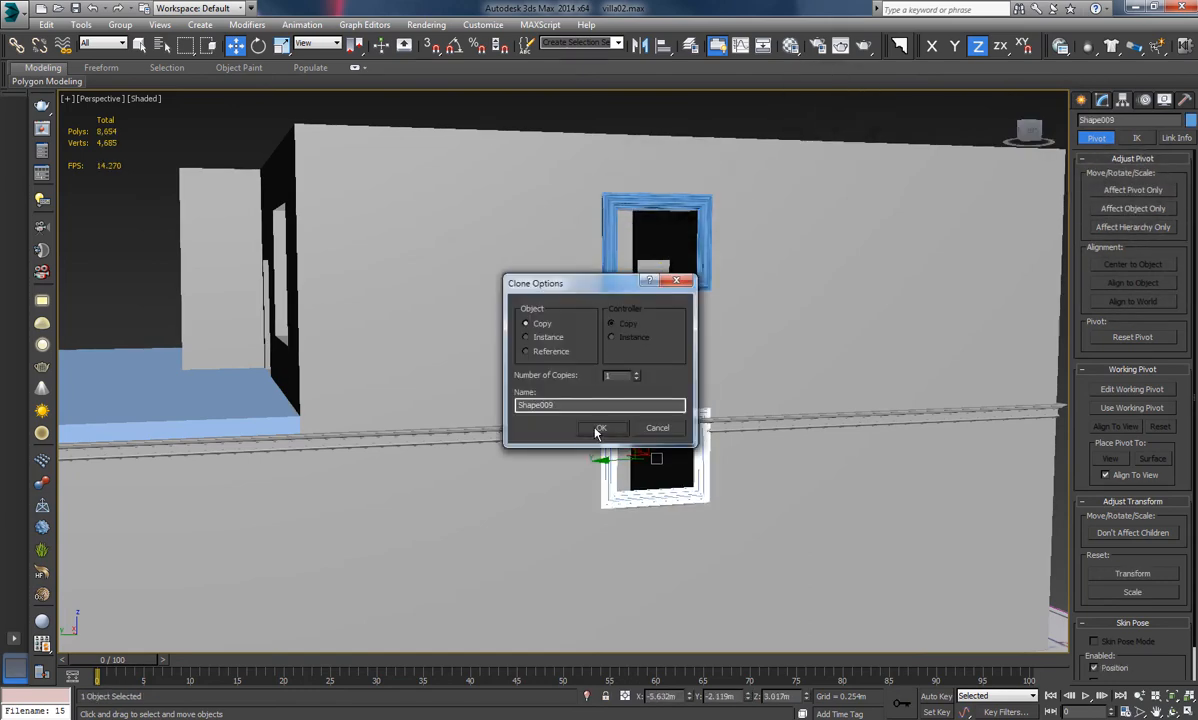
click(558, 427)
scroll(665, 420, up, 5)
alt+middle_drag(674, 405, 630, 380)
drag(659, 360, 659, 428)
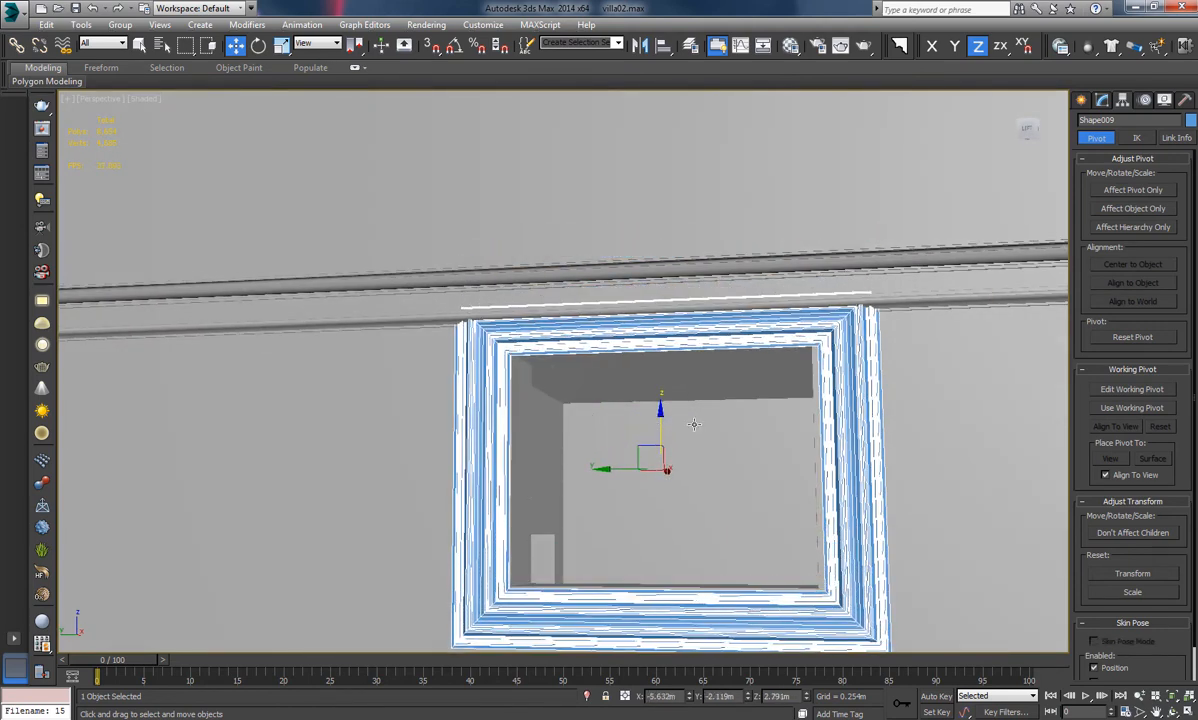
alt+middle_drag(694, 424, 719, 465)
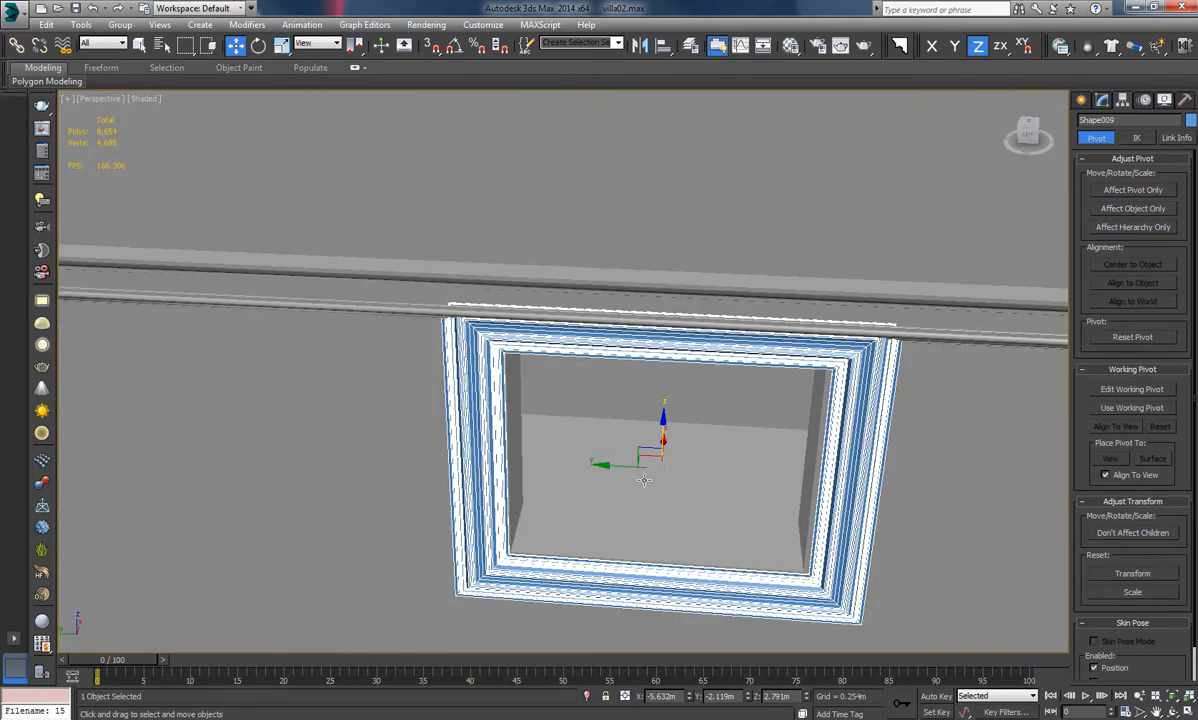
alt+middle_drag(618, 466, 730, 426)
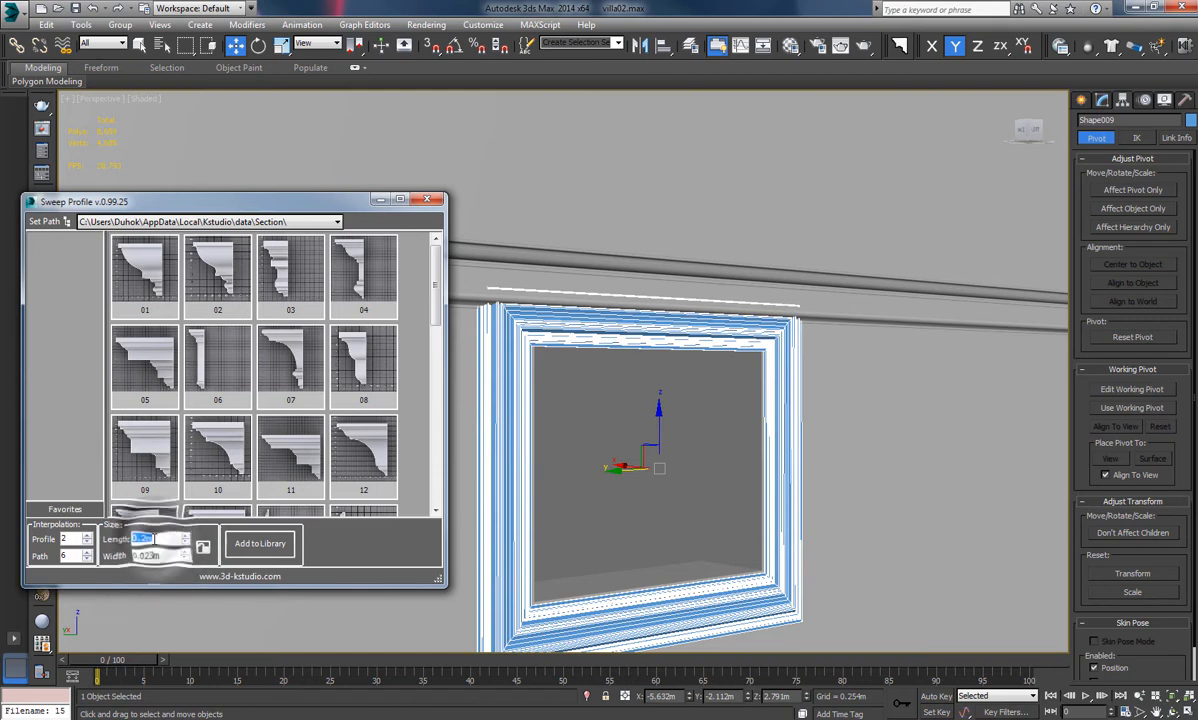
Try sweep profile lengths of 0.15 m and 0.13 m on the lower side-window frame
text(0)
key(Return)
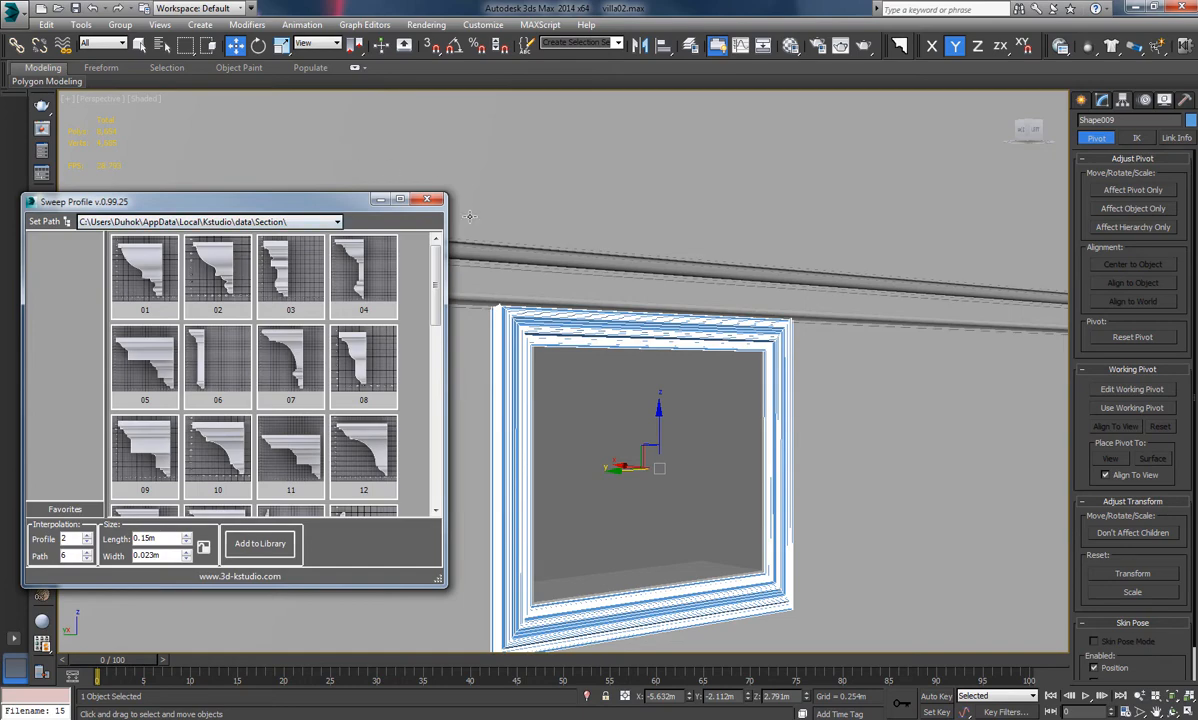
alt+middle_drag(821, 420, 726, 432)
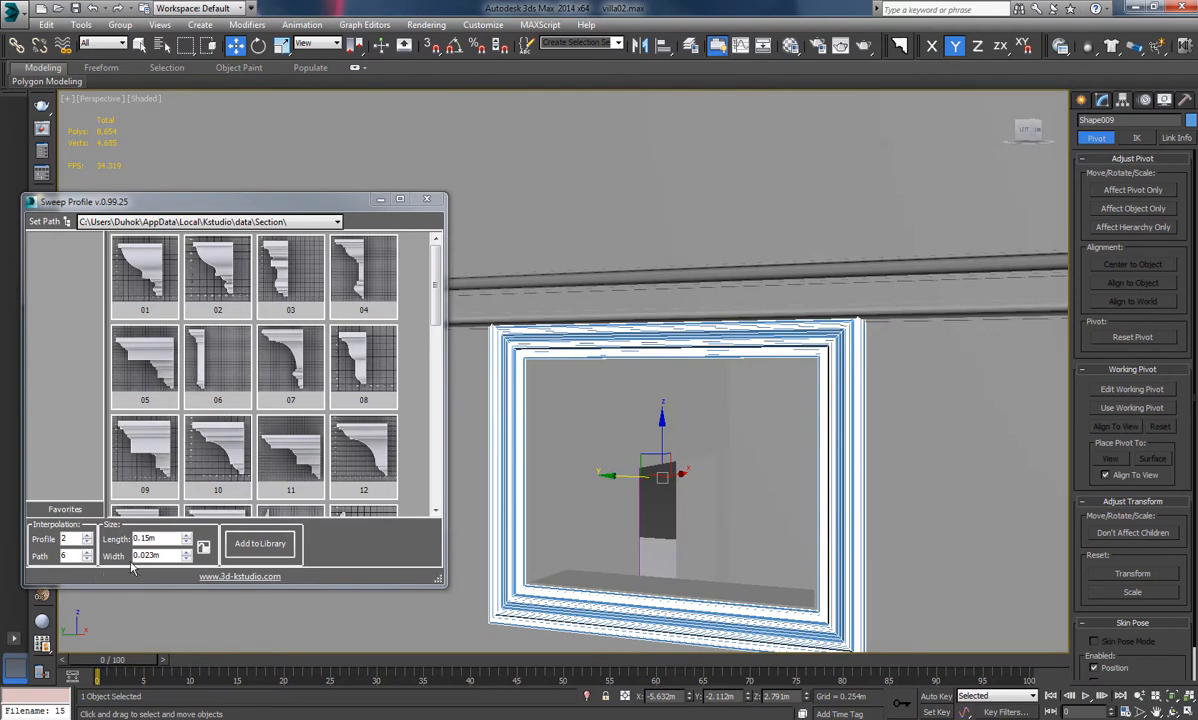
double_click(162, 538)
text(0.)
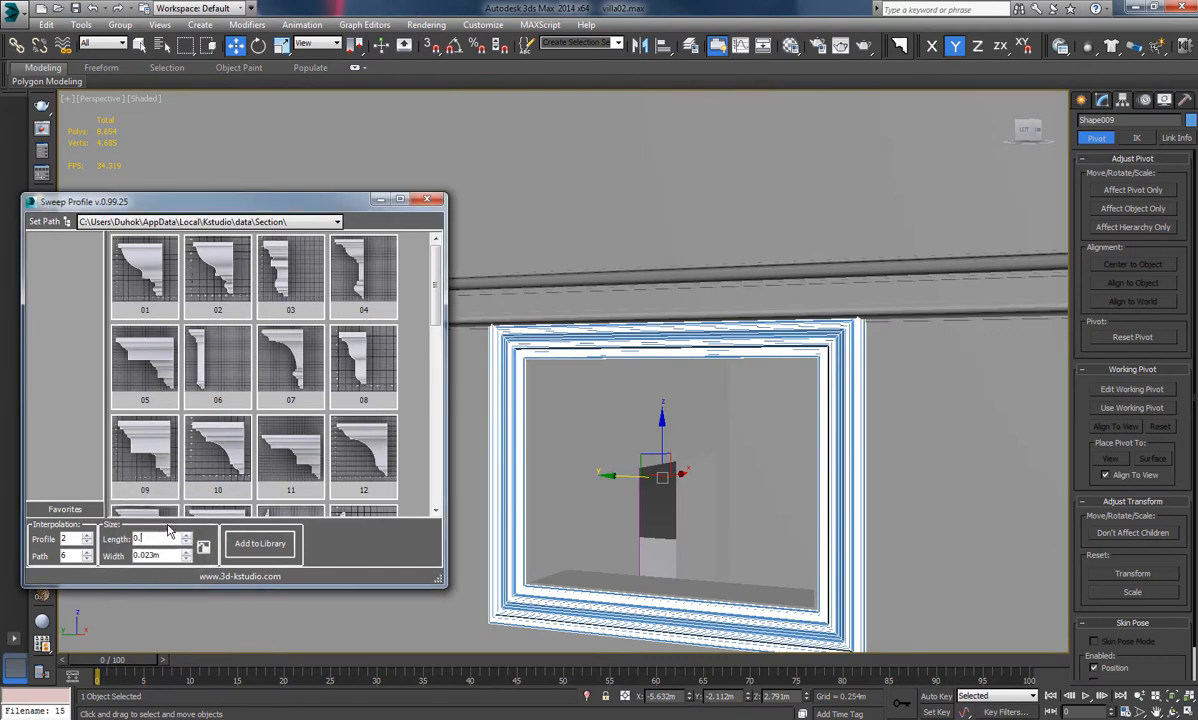
text(13)
key(Return)
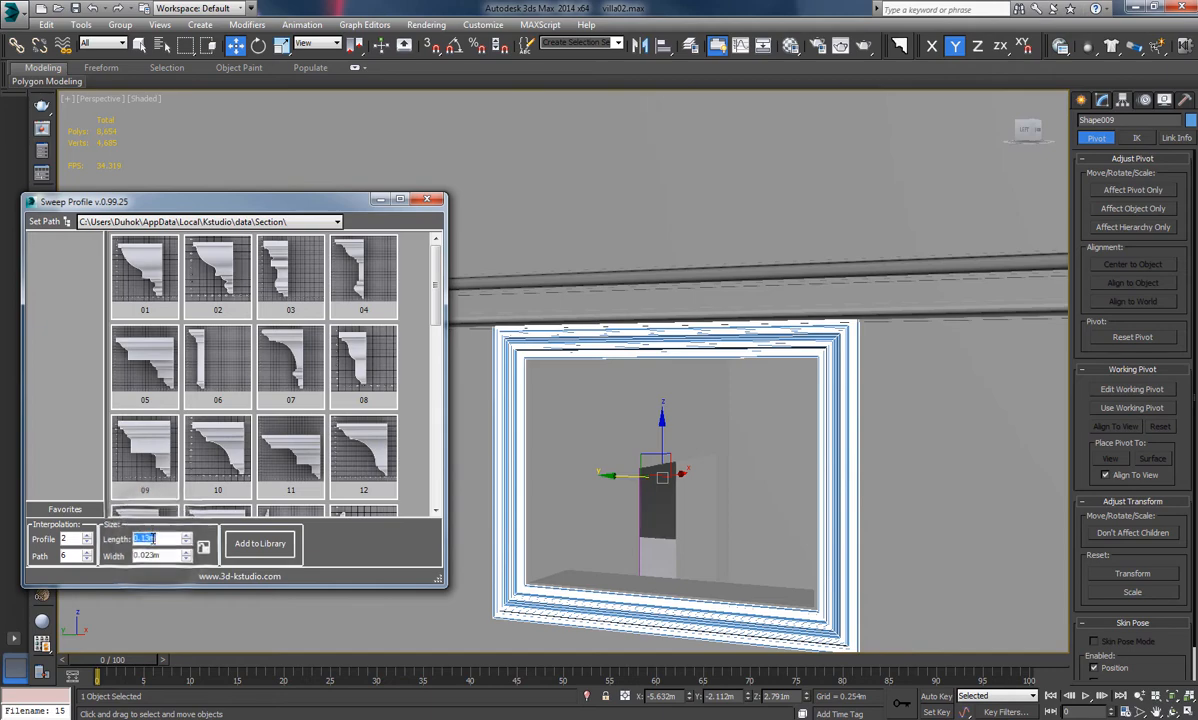
Set the lower side-window frame's sweep profile length to 0.12 m and deselect the frame
text(2)
key(Return)
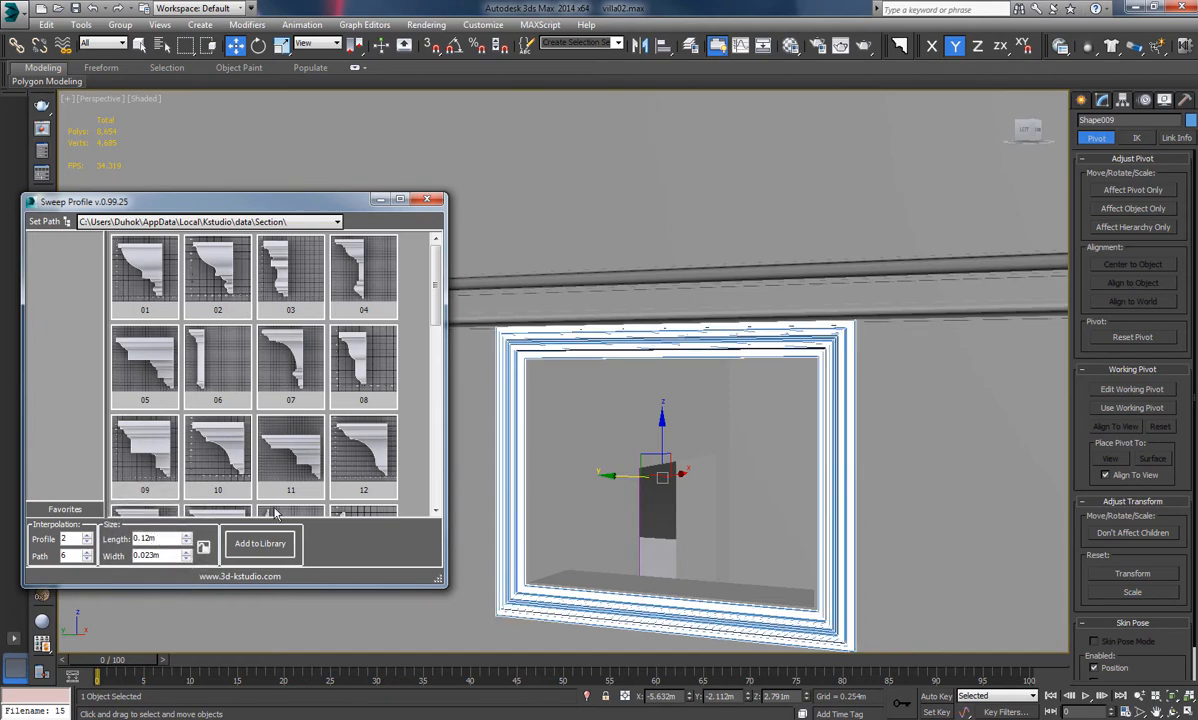
alt+middle_drag(786, 476, 724, 494)
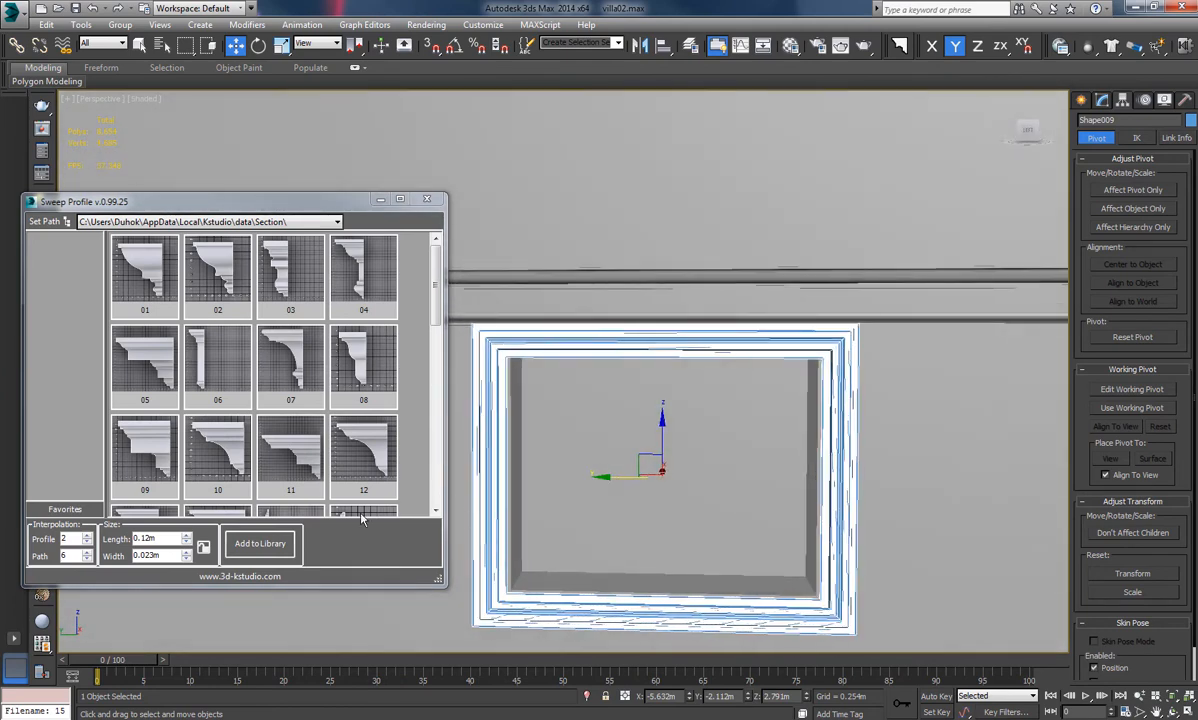
click(426, 199)
middle_drag(727, 268, 737, 522)
scroll(737, 522, down, 6)
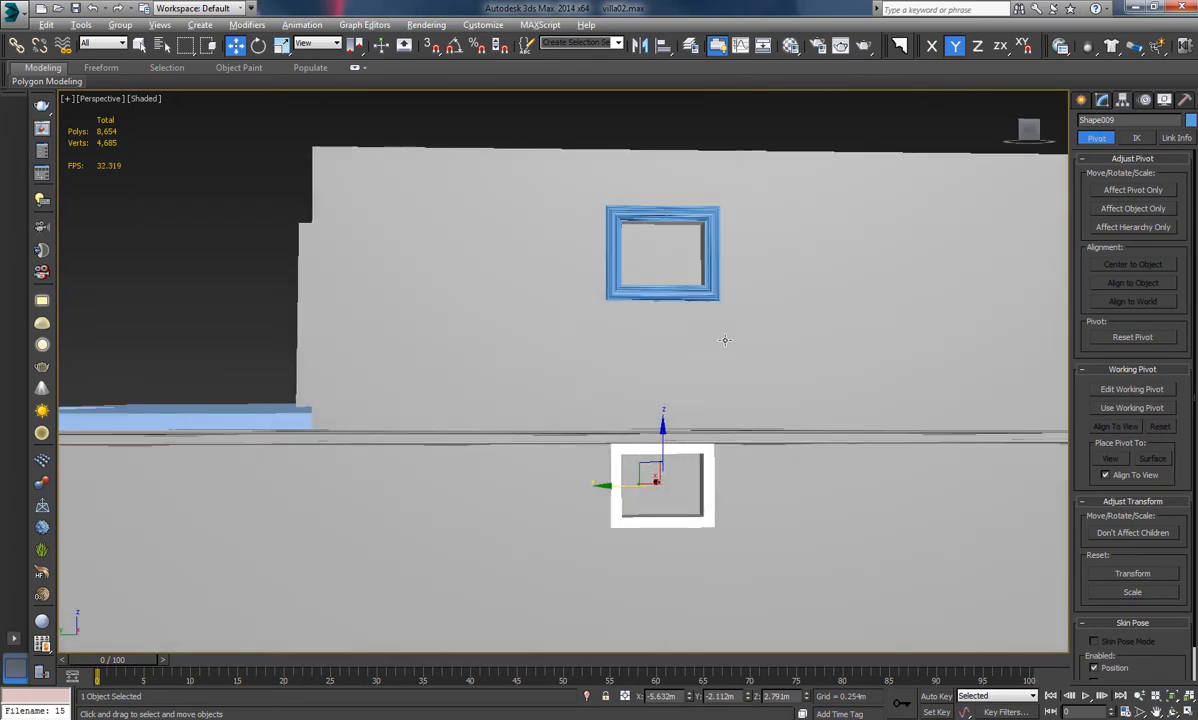
click(216, 283)
Set the upper side-window frame's sweep profile length to 0.12 m and deselect it
alt+middle_drag(750, 362, 705, 365)
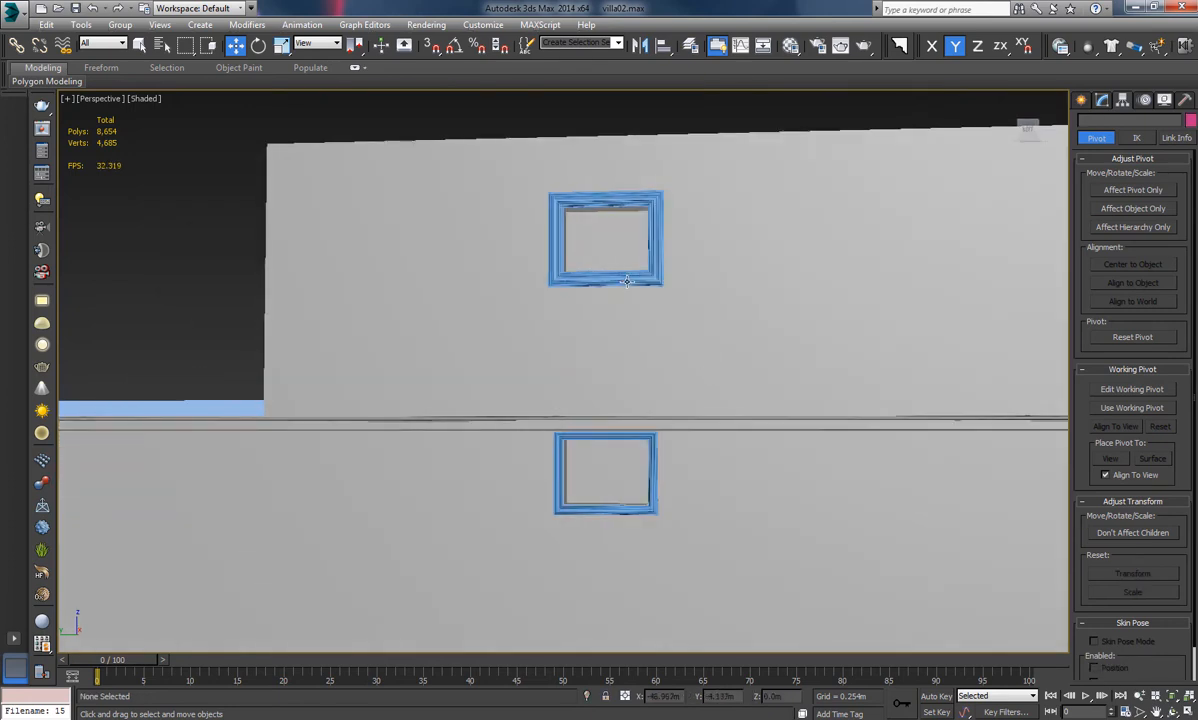
click(625, 279)
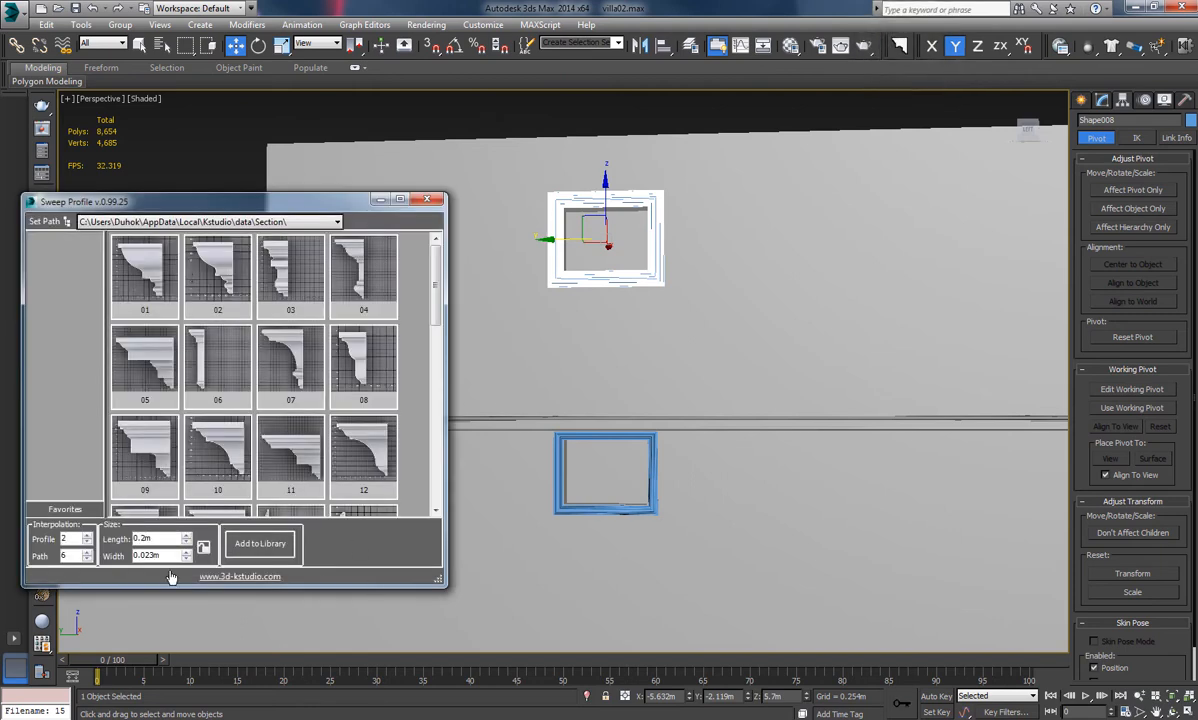
text(0.)
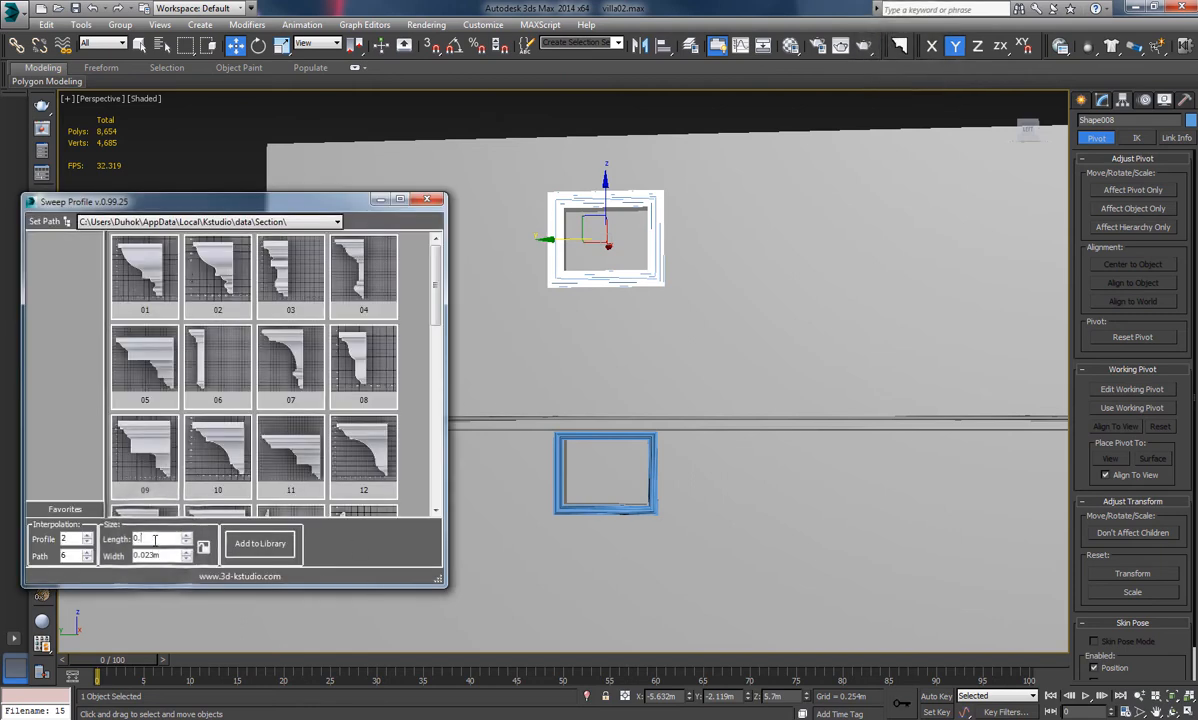
text(12)
key(Return)
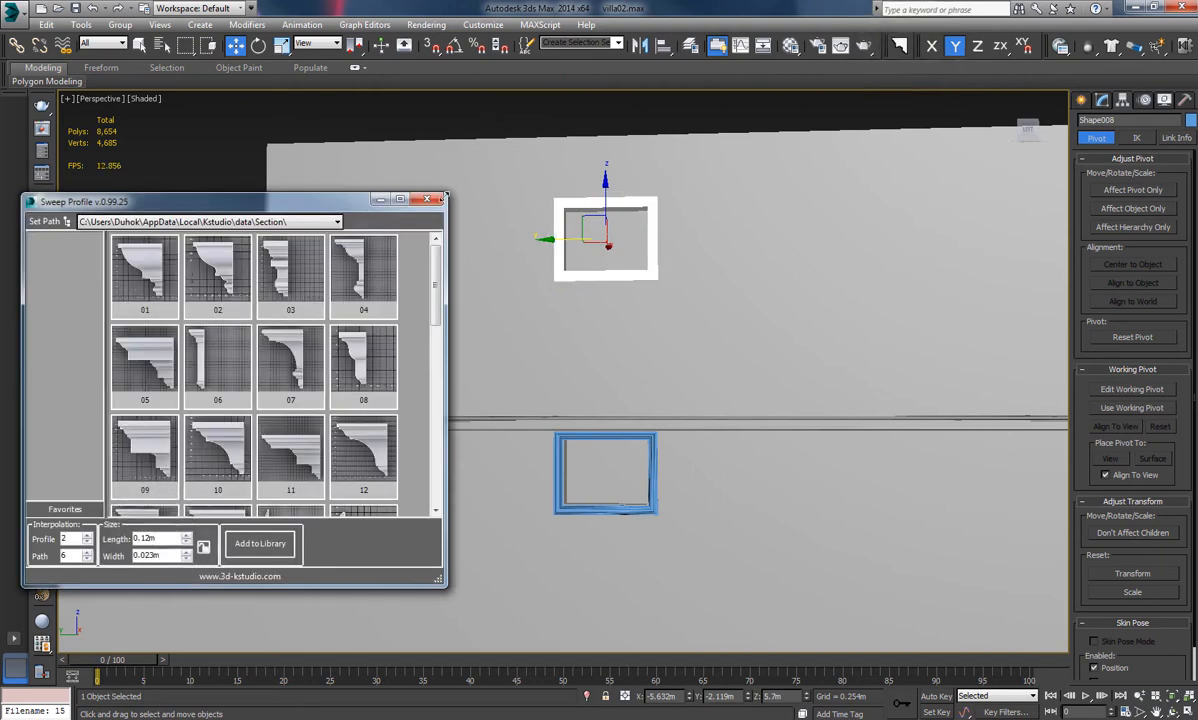
click(430, 198)
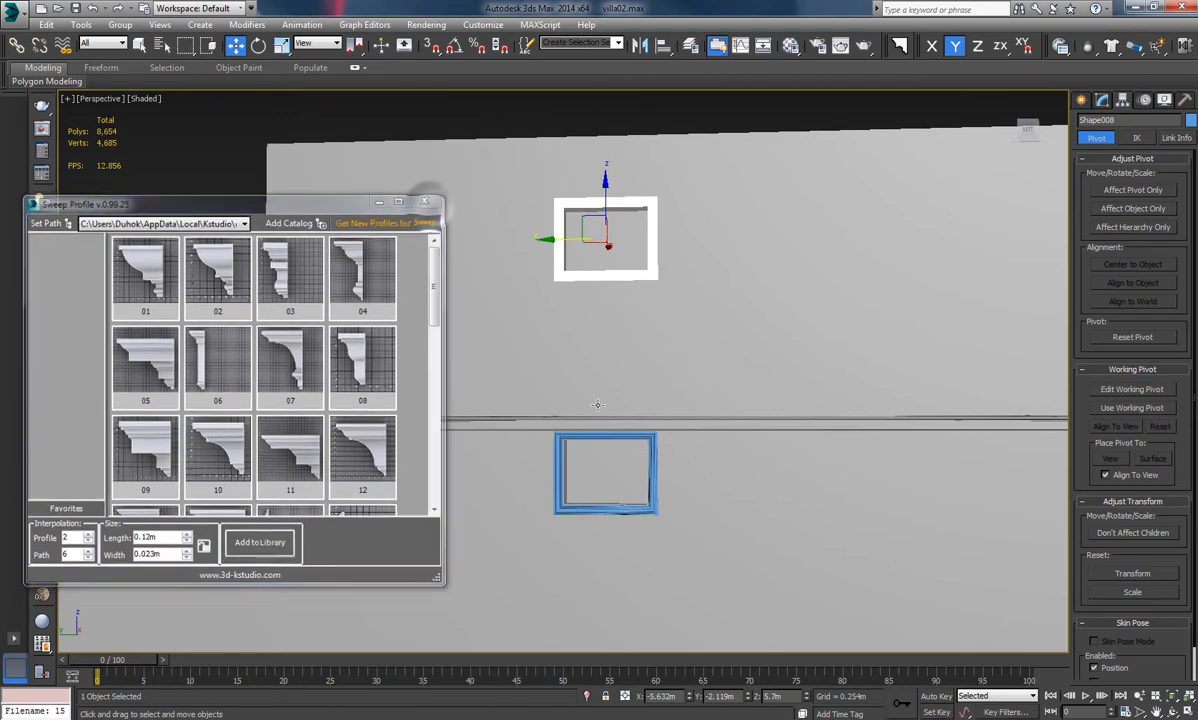
alt+middle_drag(567, 430, 690, 445)
click(917, 388)
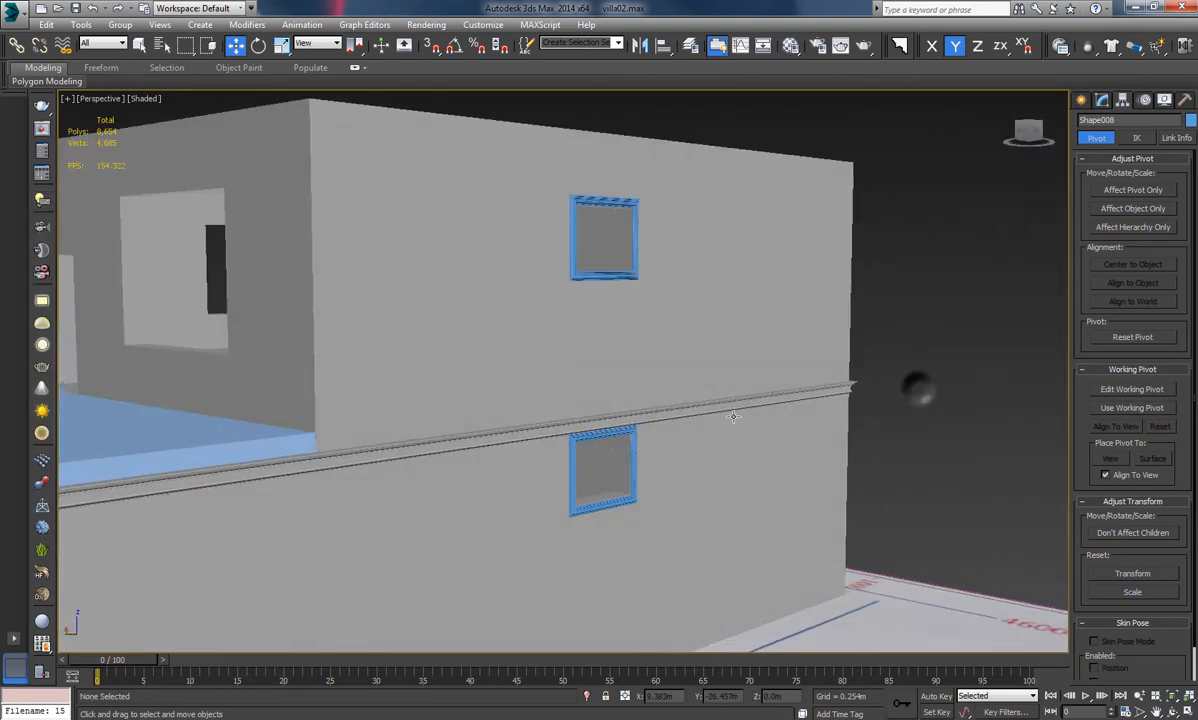
Set the object colour of both side-wall window frames to grey and deselect them
alt+middle_drag(800, 398, 690, 423)
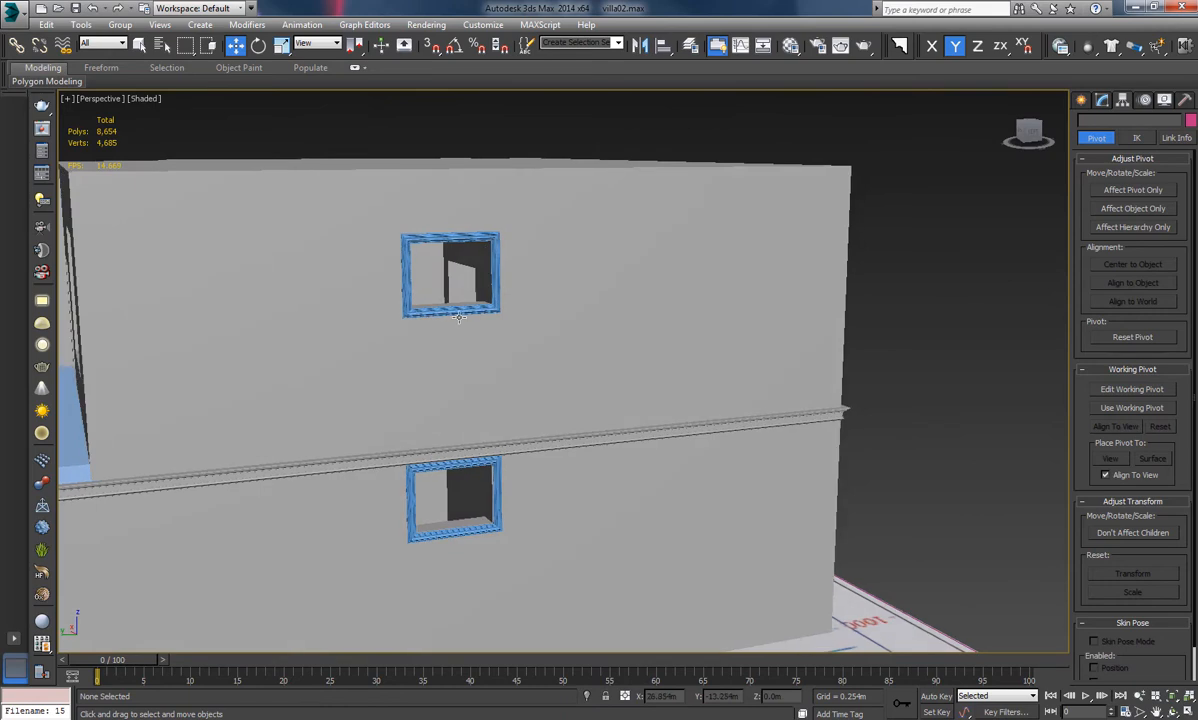
click(463, 310)
ctrl+click(497, 481)
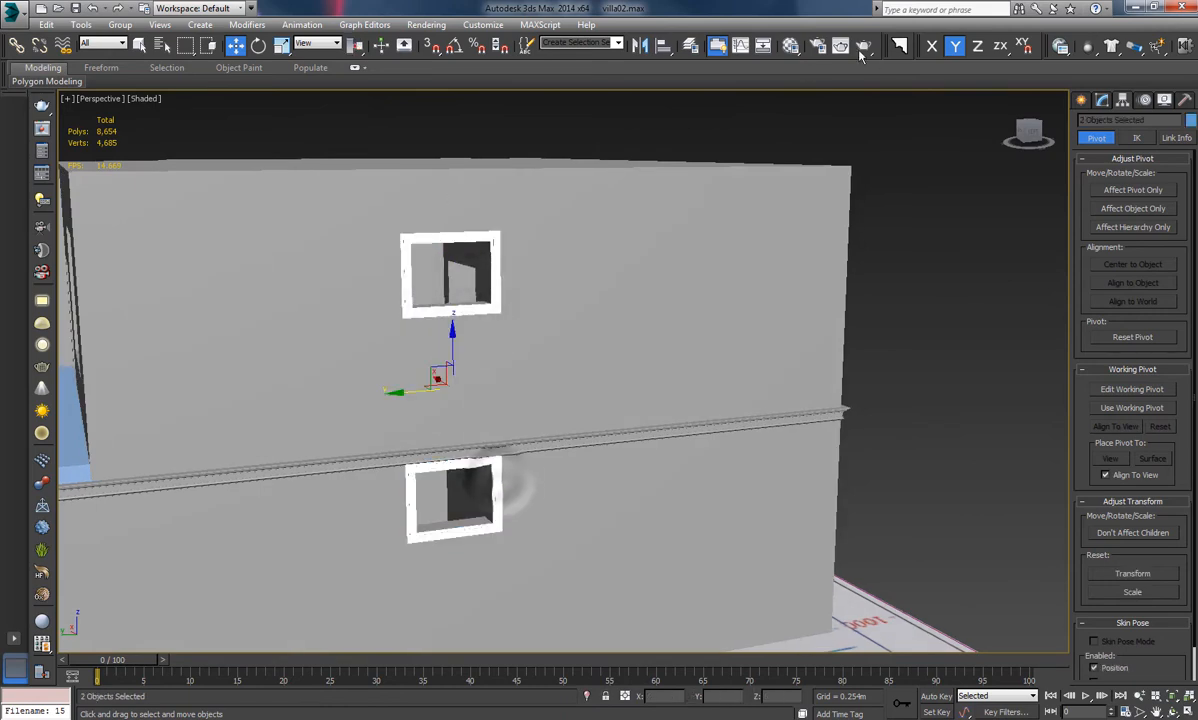
click(1190, 121)
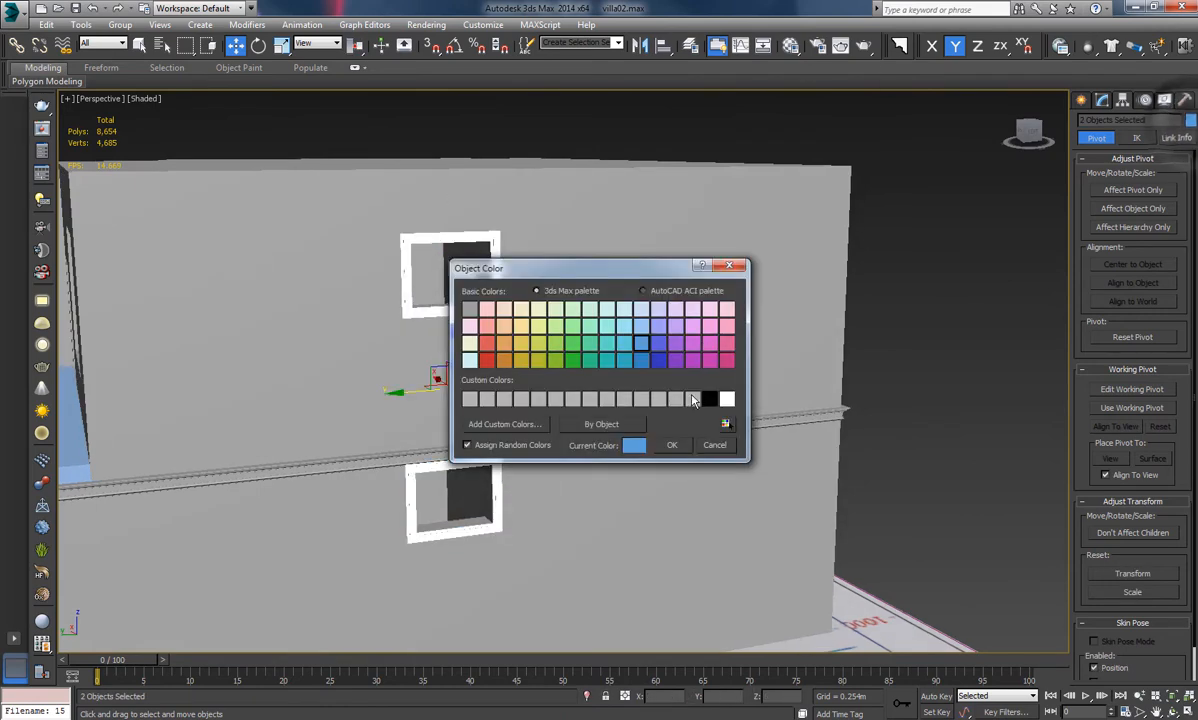
click(676, 450)
click(968, 343)
Create a linear shape from the four outer edges of the large upper-floor window opening facing the blue terrace slab
middle_drag(500, 414, 540, 390)
scroll(549, 390, down, 5)
scroll(631, 429, up, 5)
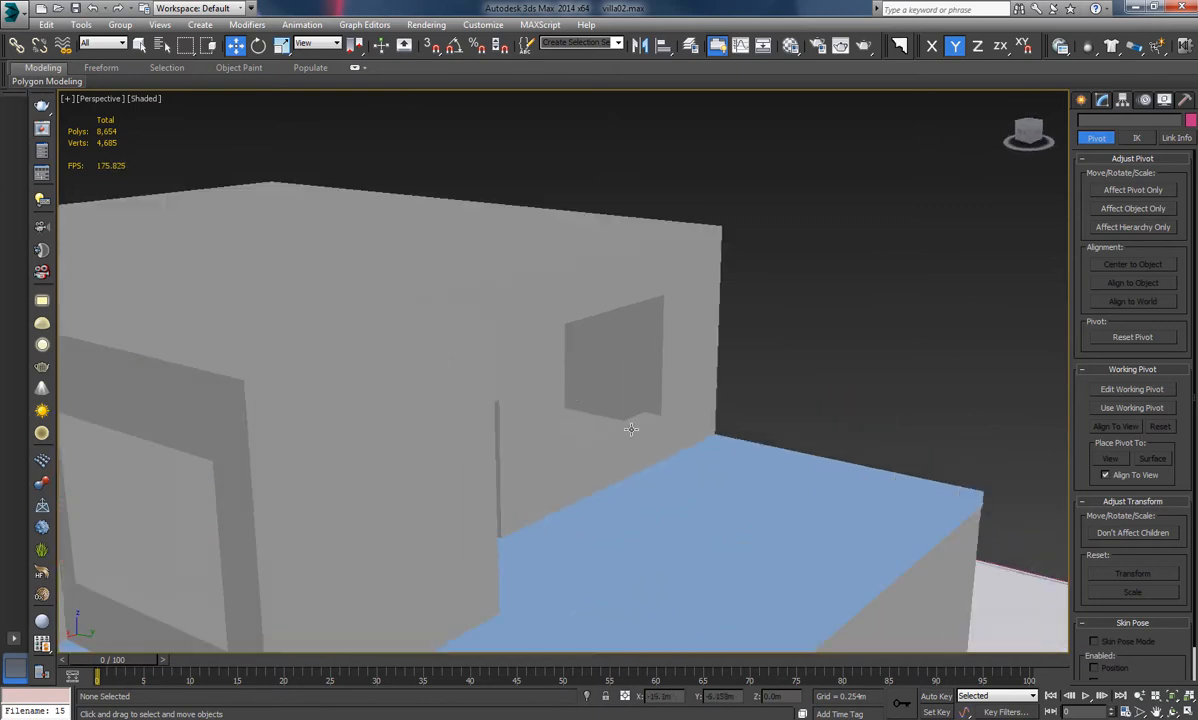
scroll(641, 434, down, 4)
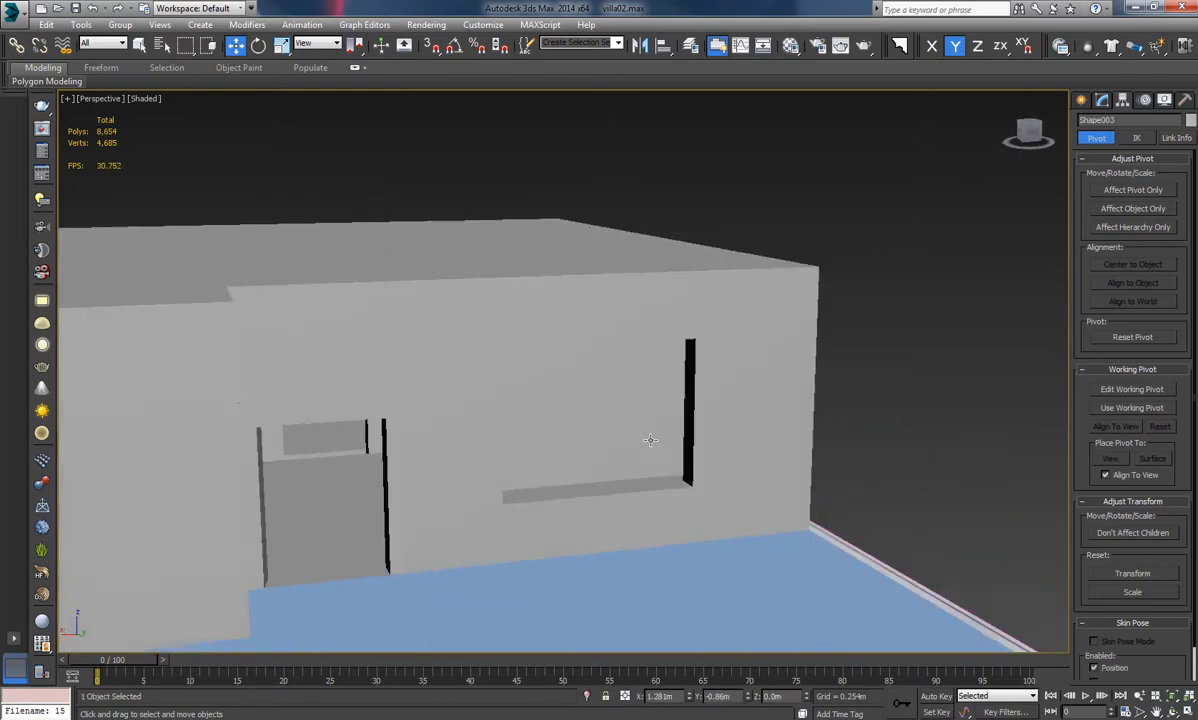
click(432, 345)
click(1101, 100)
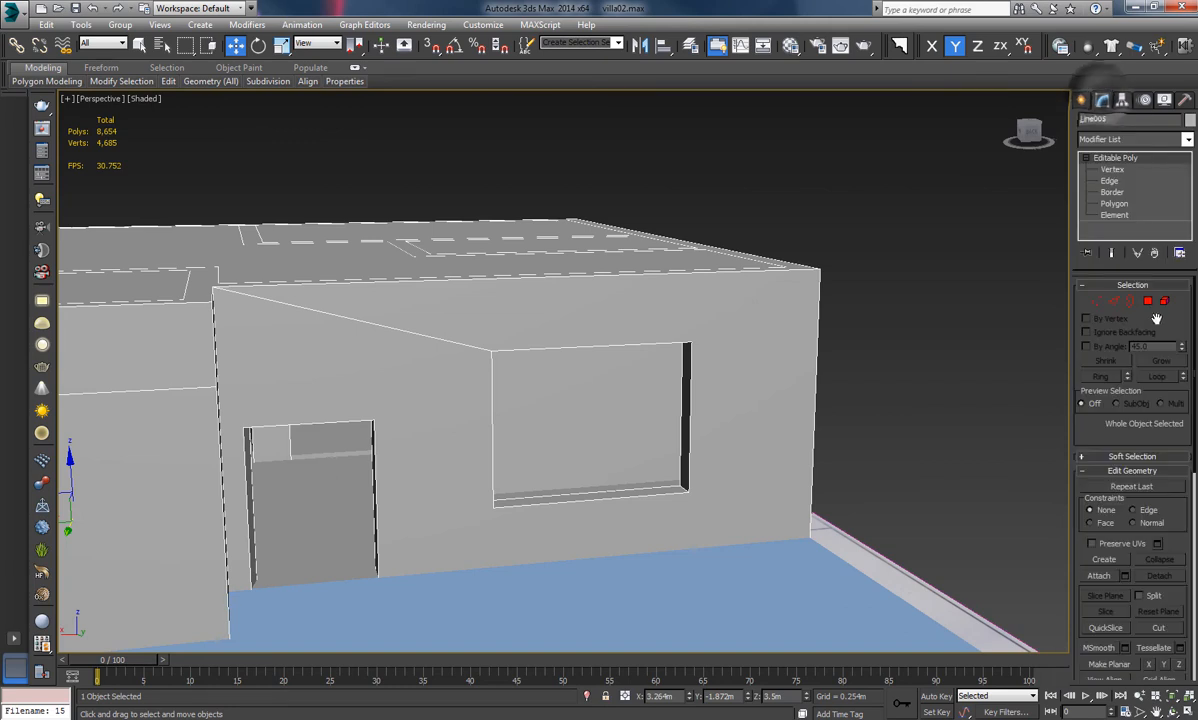
click(1113, 301)
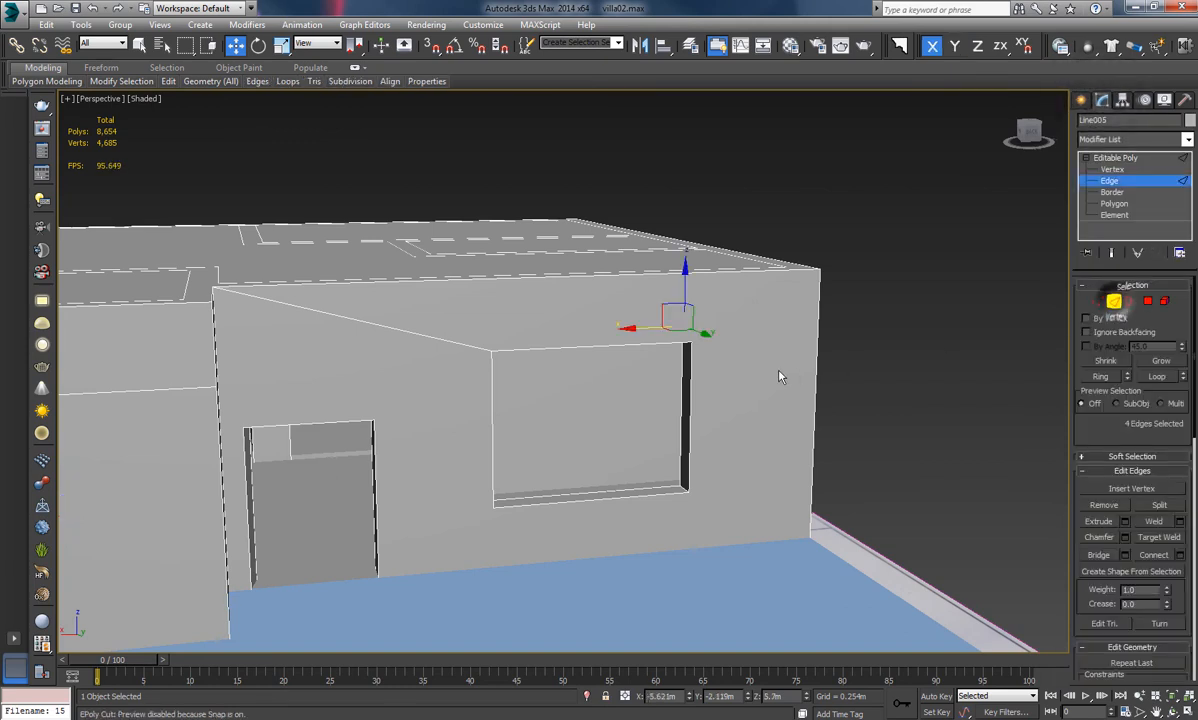
ctrl+click(595, 348)
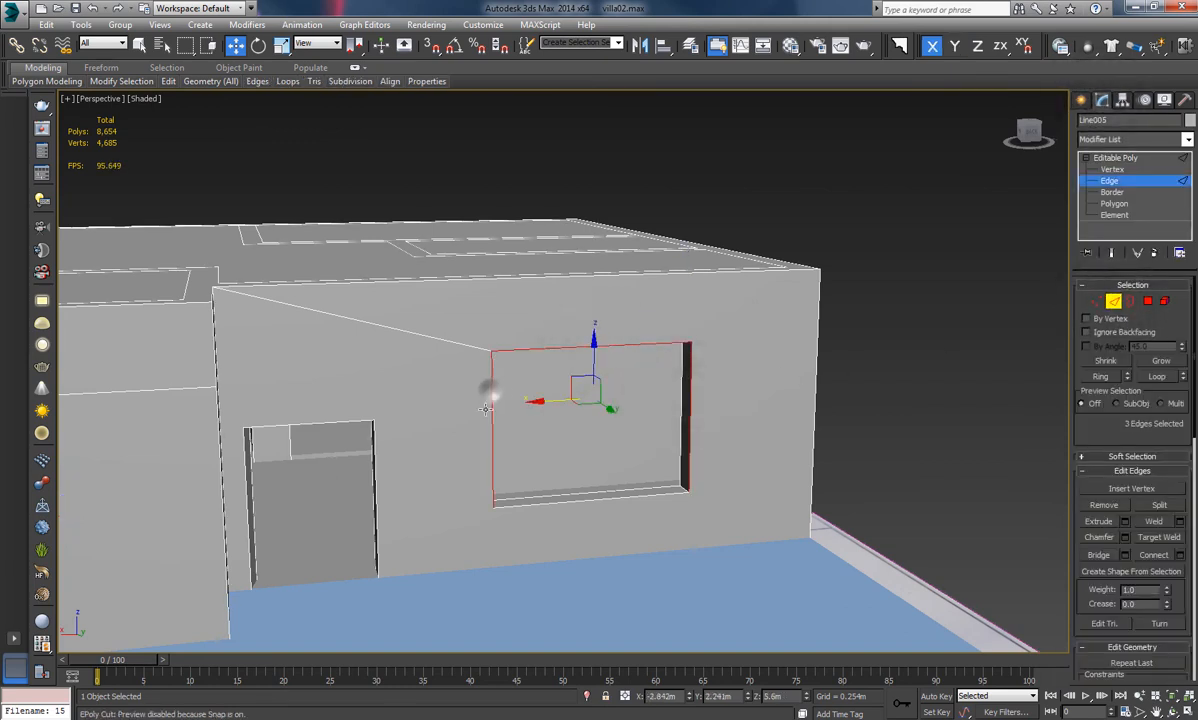
ctrl+click(594, 498)
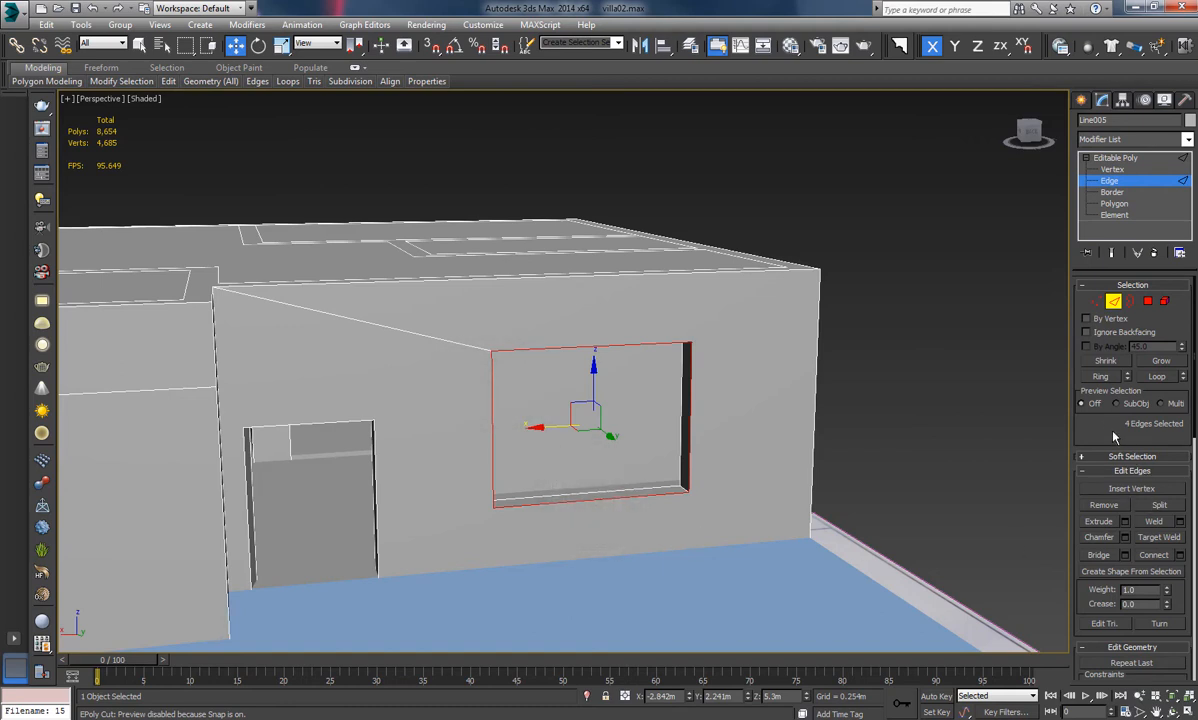
scroll(1113, 436, down, 2)
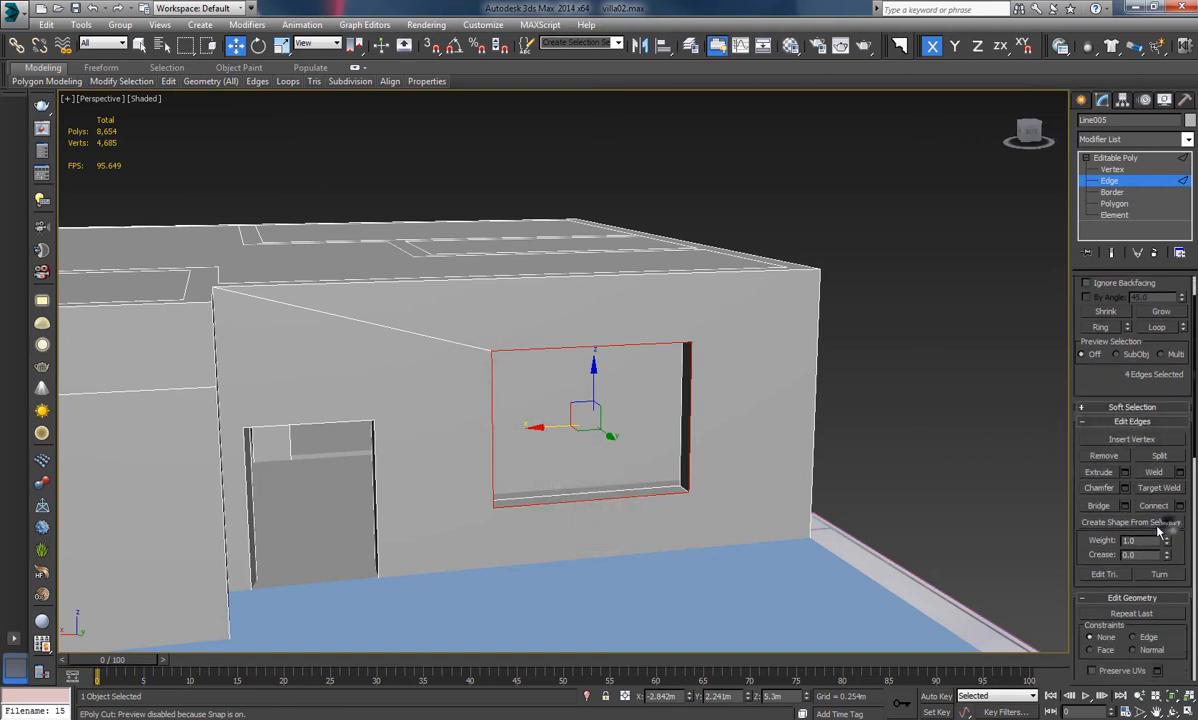
click(1157, 524)
click(568, 385)
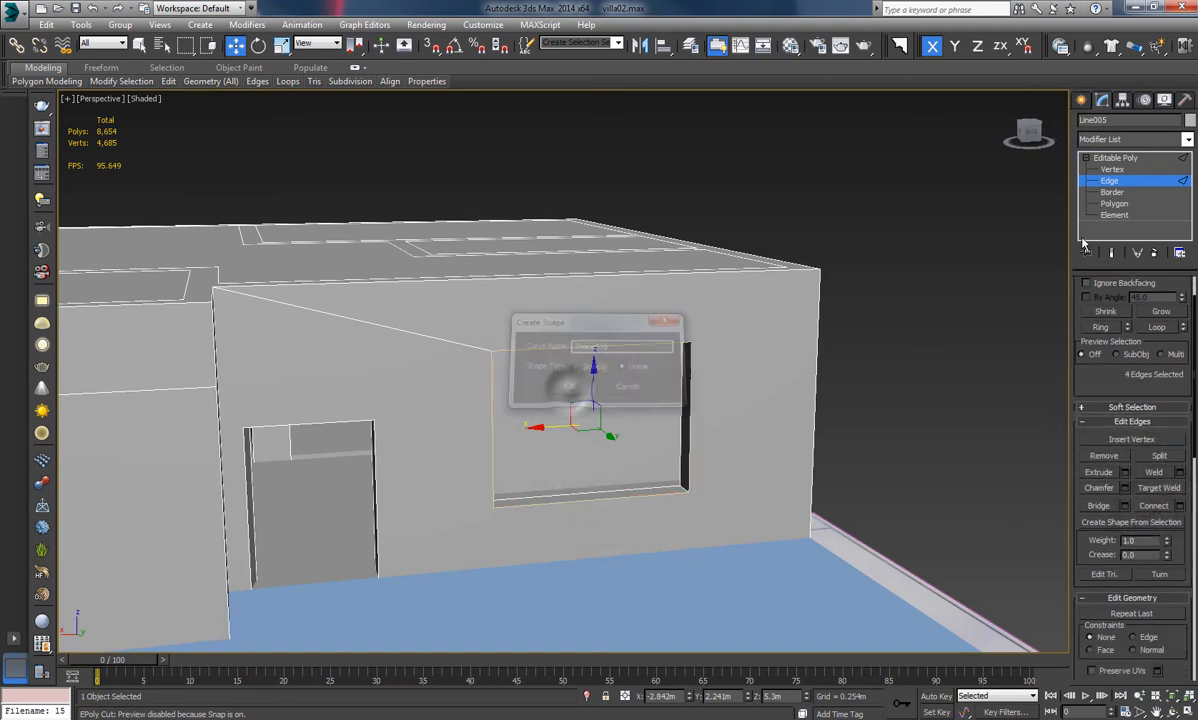
click(1111, 182)
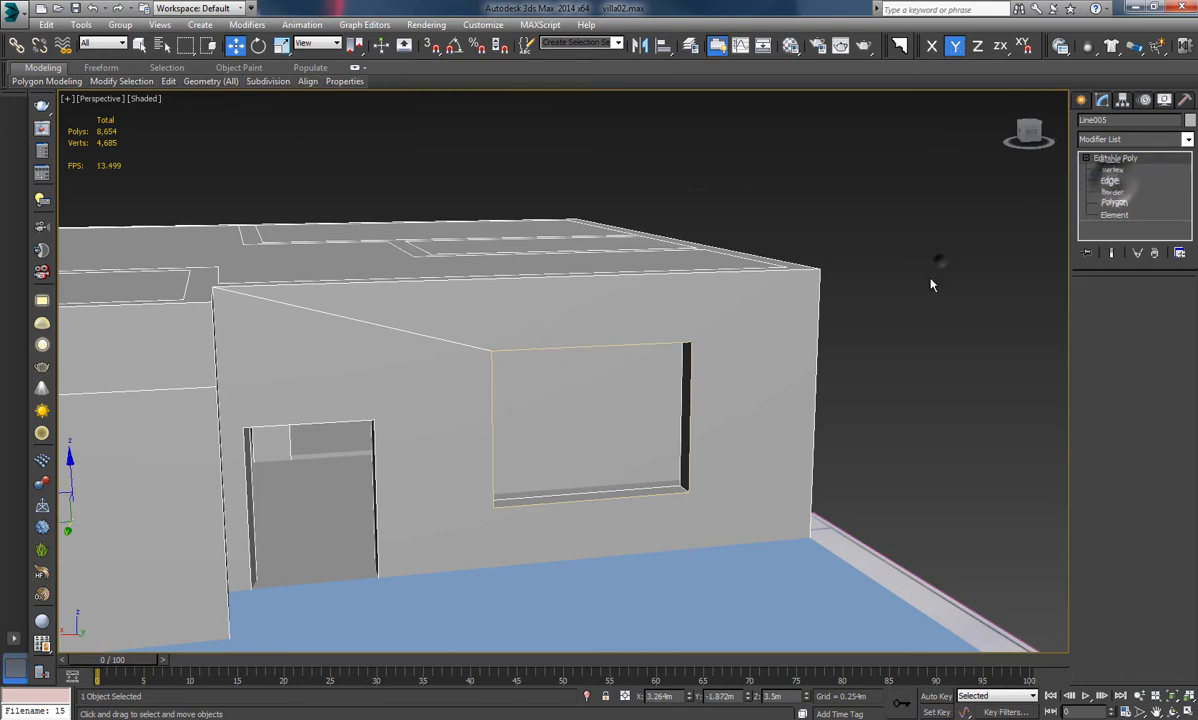
Apply sweep profile 15 to the terrace window outline and close the profile library
click(647, 344)
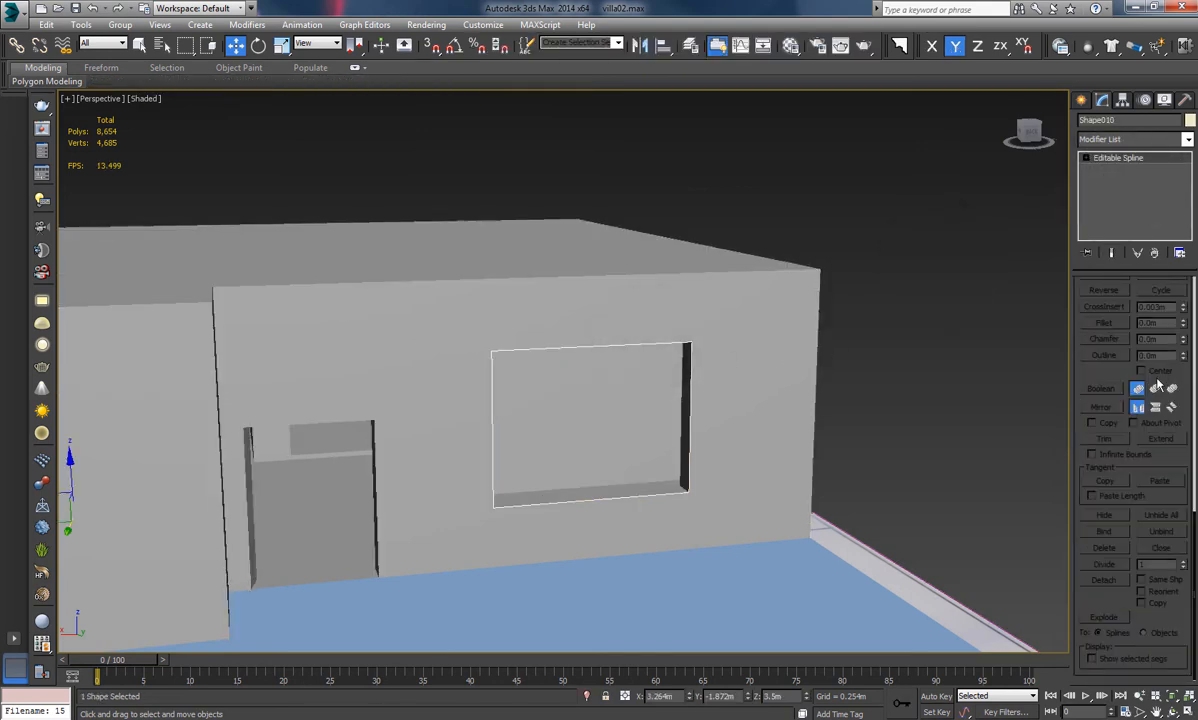
scroll(1106, 369, up, 10)
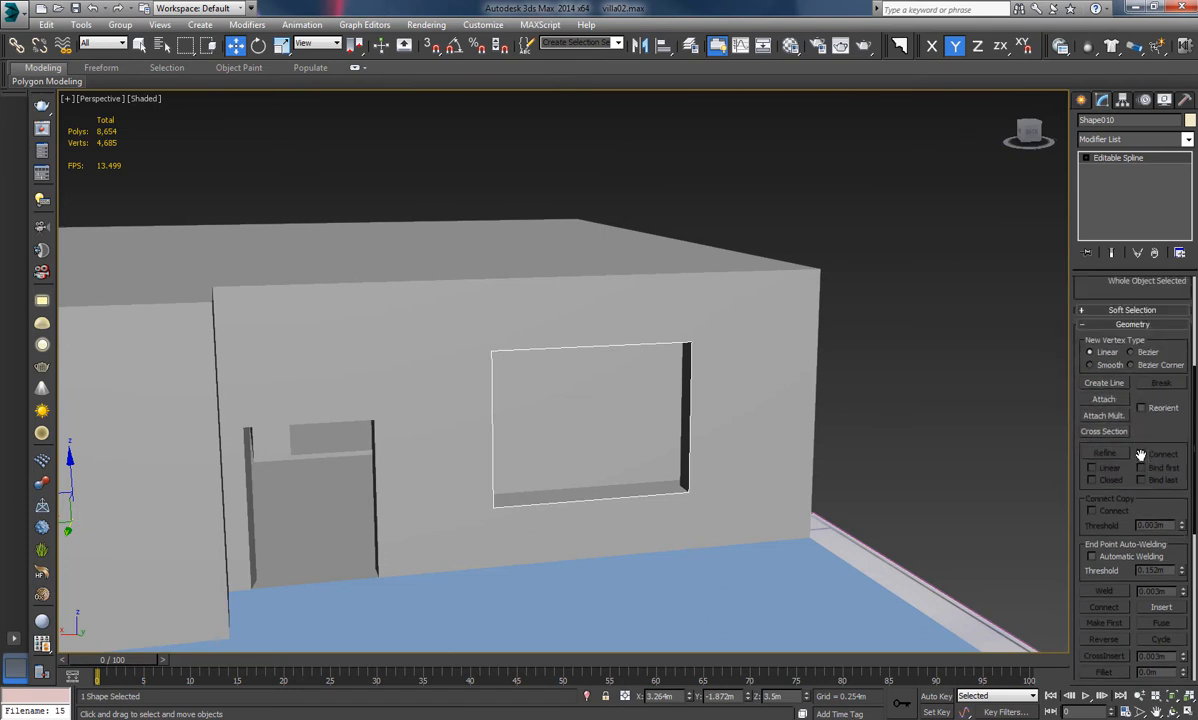
scroll(1142, 459, up, 3)
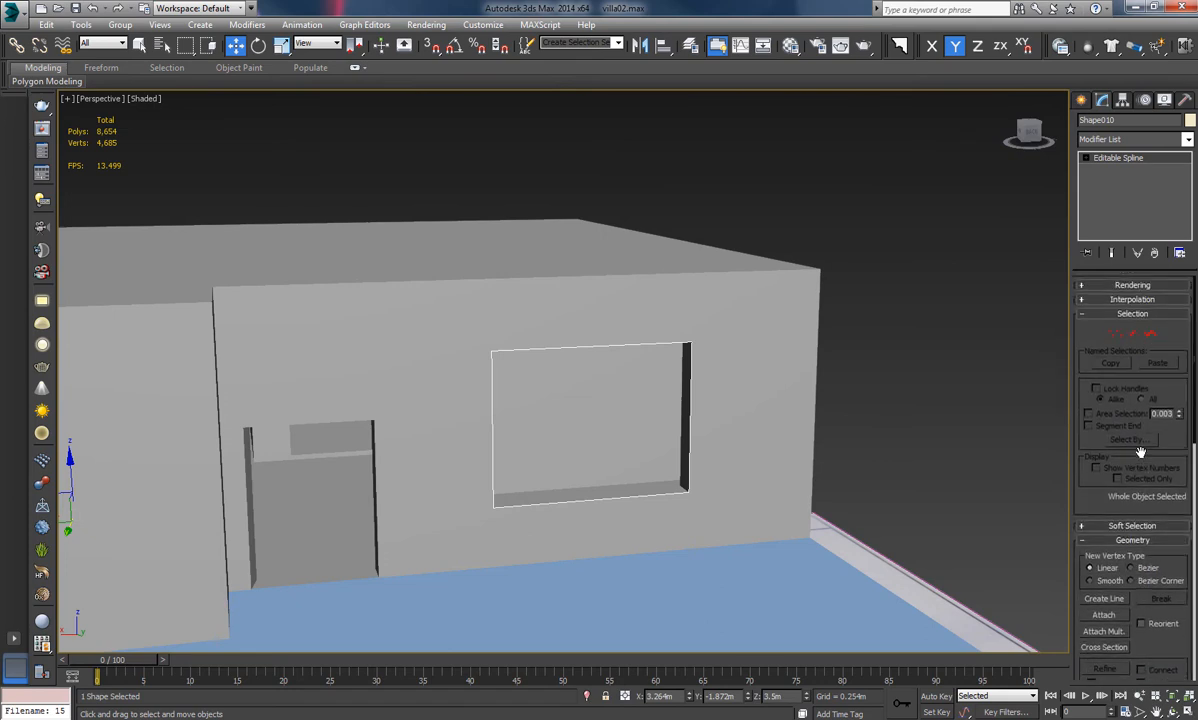
click(898, 47)
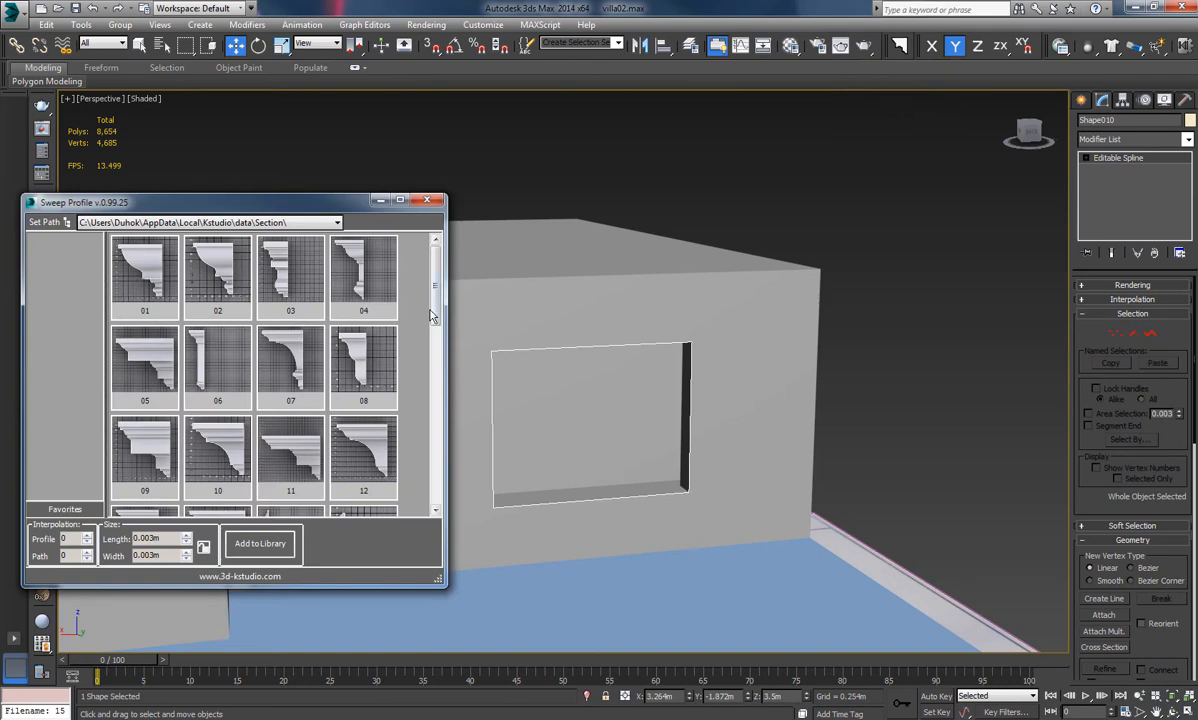
scroll(437, 318, down, 3)
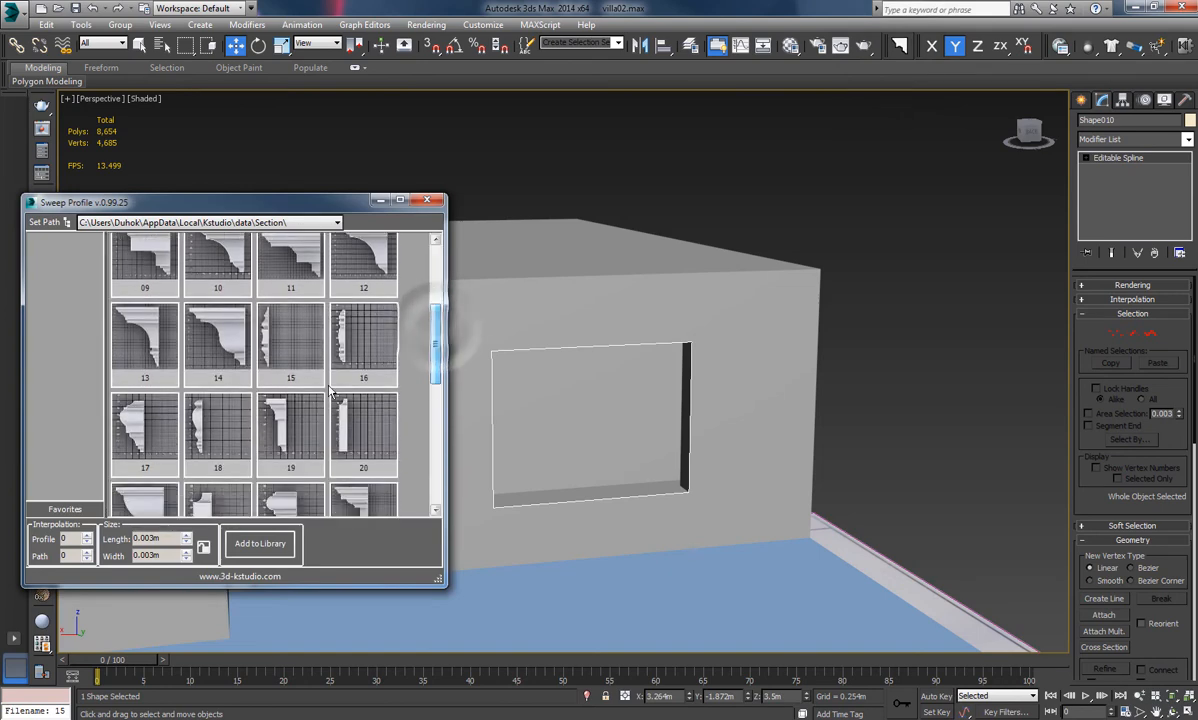
click(297, 381)
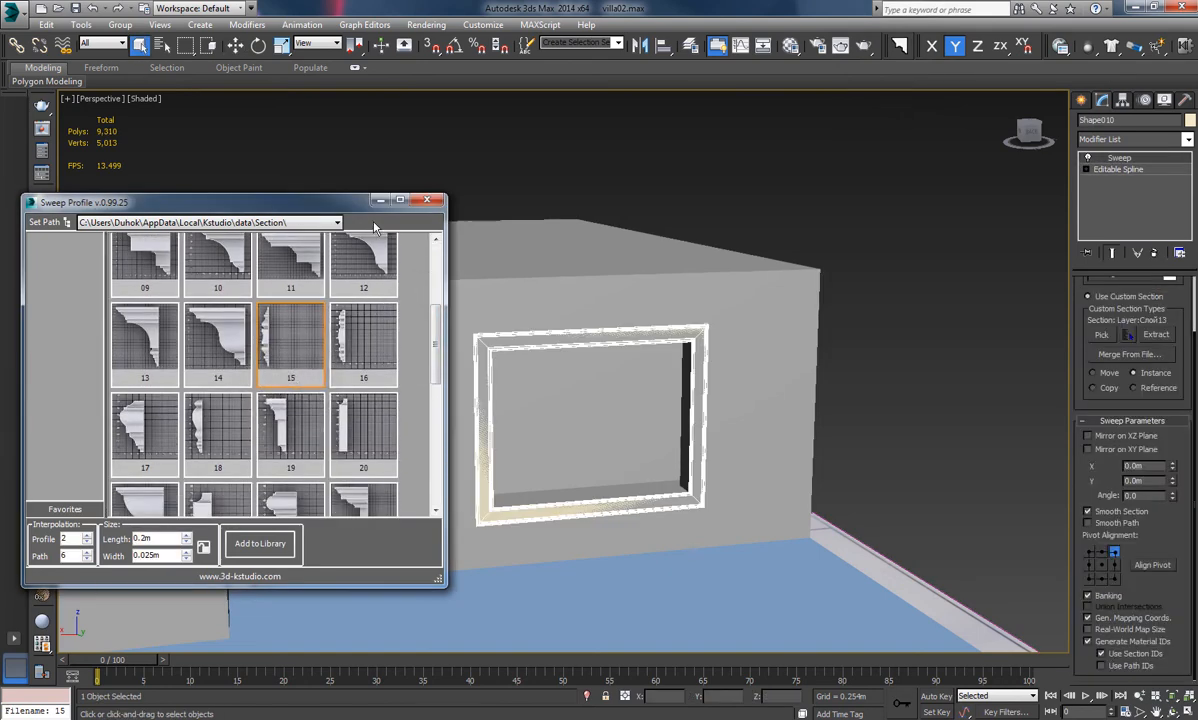
click(426, 201)
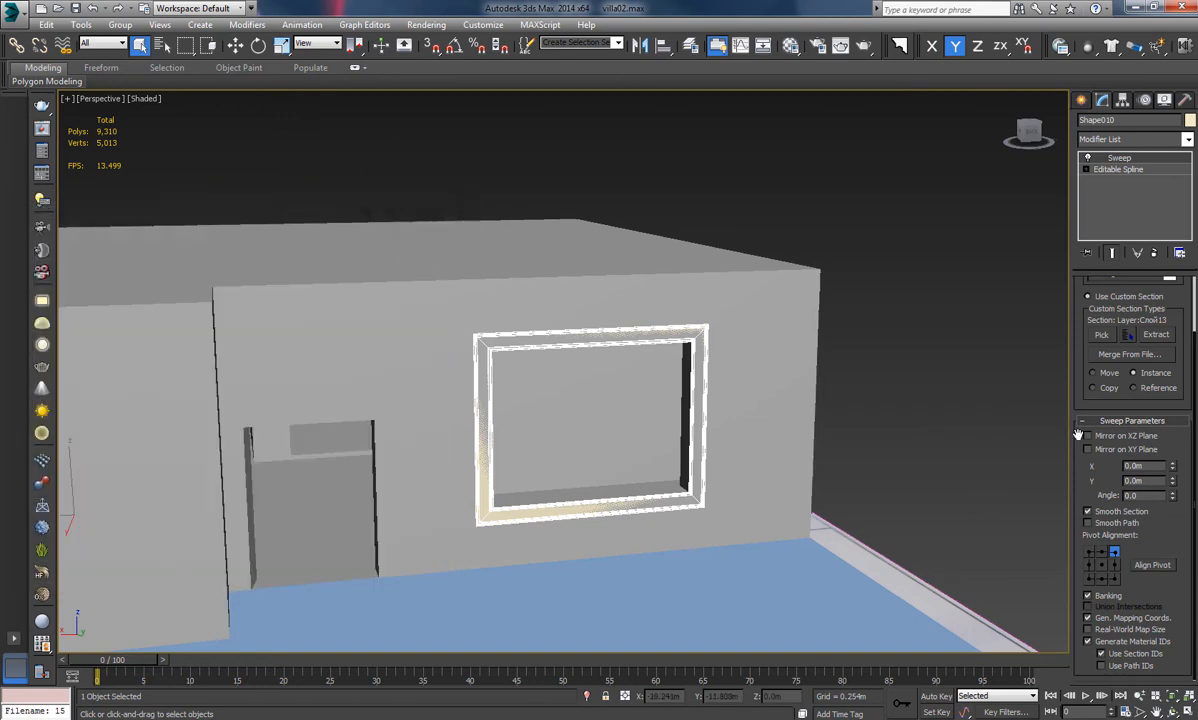
Mirror the terrace window frame's sweep on the XZ plane and set its pivot alignment to the top-left point
click(1089, 437)
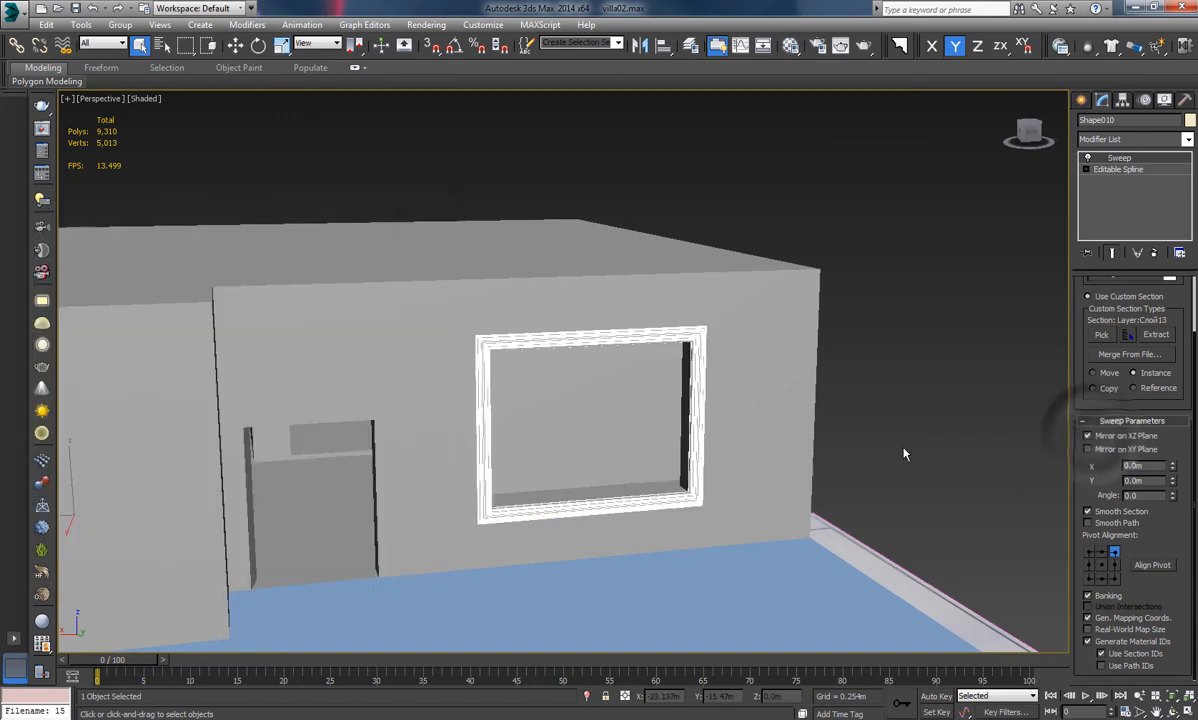
alt+middle_drag(904, 450, 687, 370)
scroll(687, 370, up, 8)
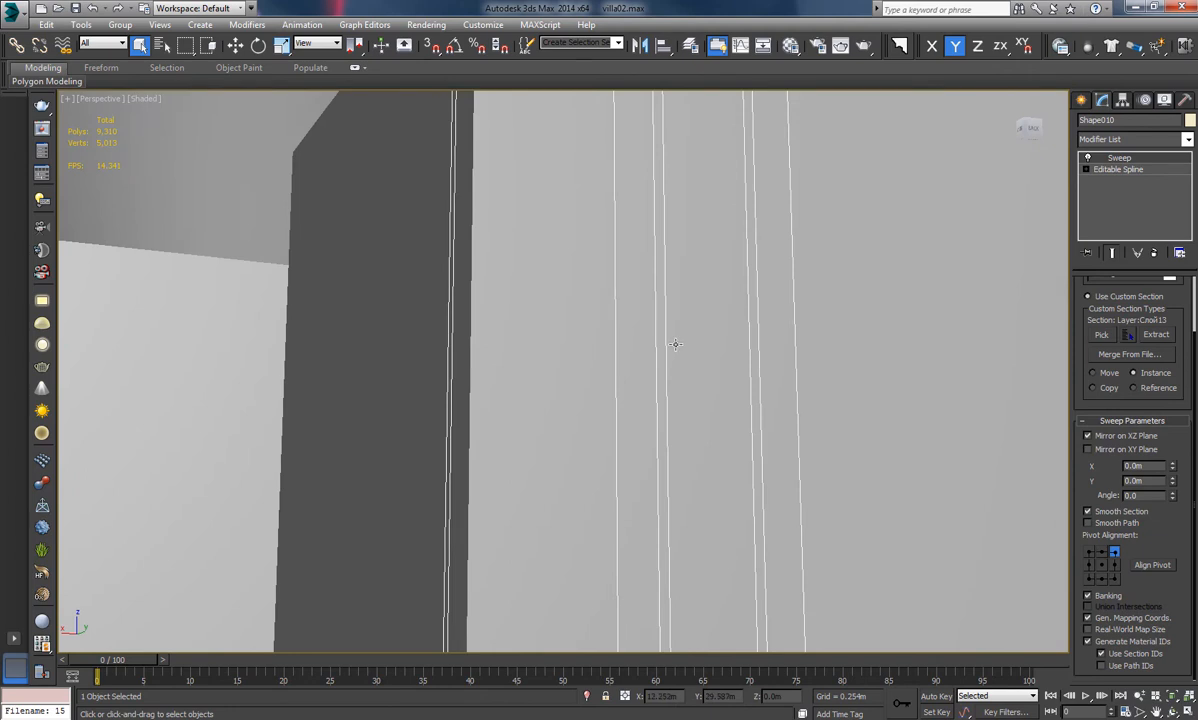
scroll(672, 342, down, 10)
click(893, 390)
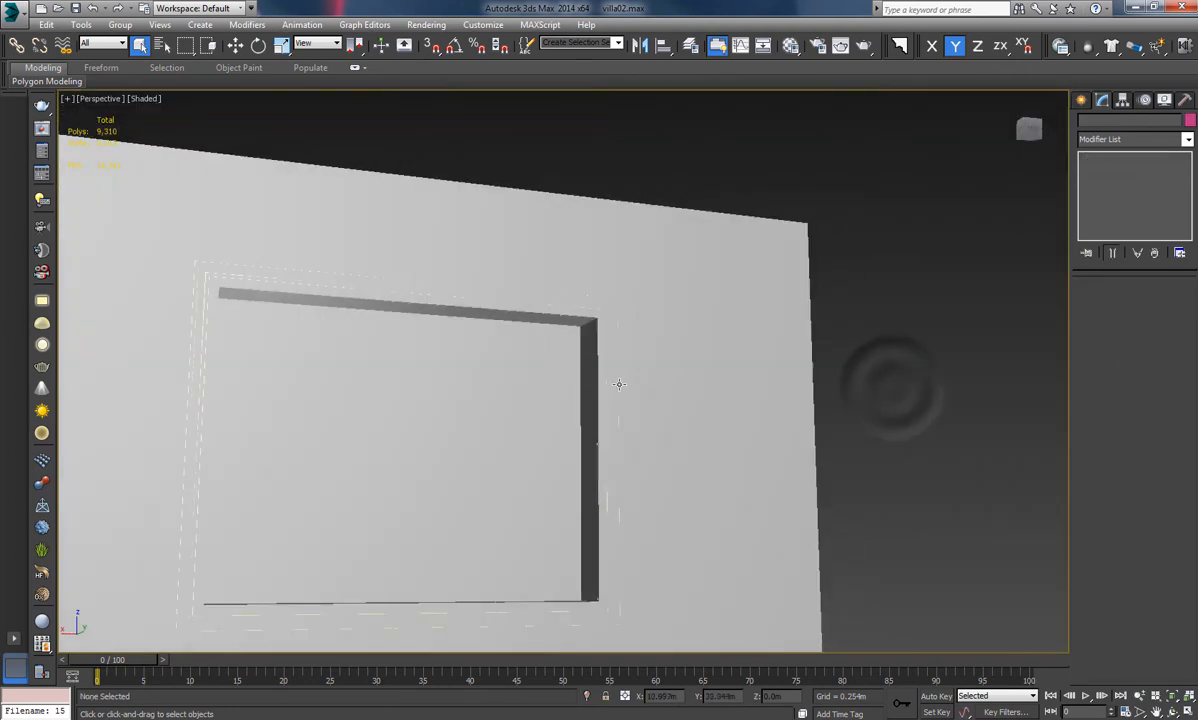
click(618, 384)
click(619, 386)
click(616, 386)
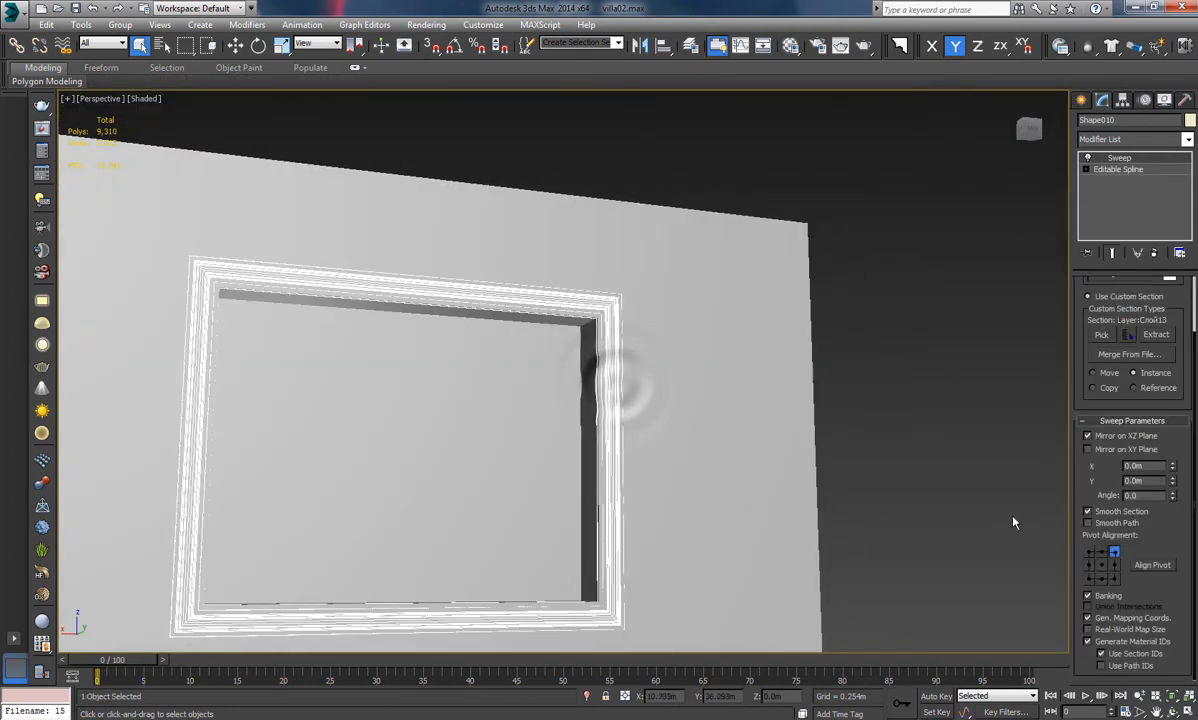
click(1090, 553)
click(911, 440)
alt+middle_drag(677, 425, 687, 410)
Set the terrace window frame's object colour to grey and deselect it
click(707, 382)
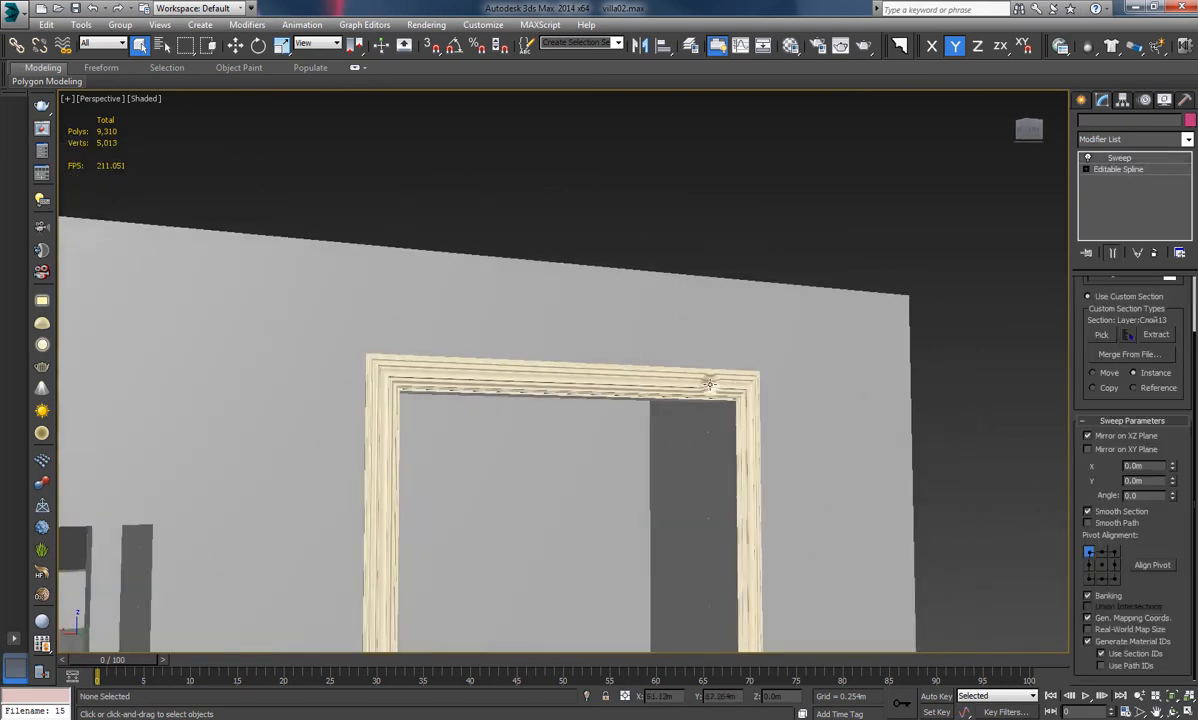
click(1189, 120)
click(672, 445)
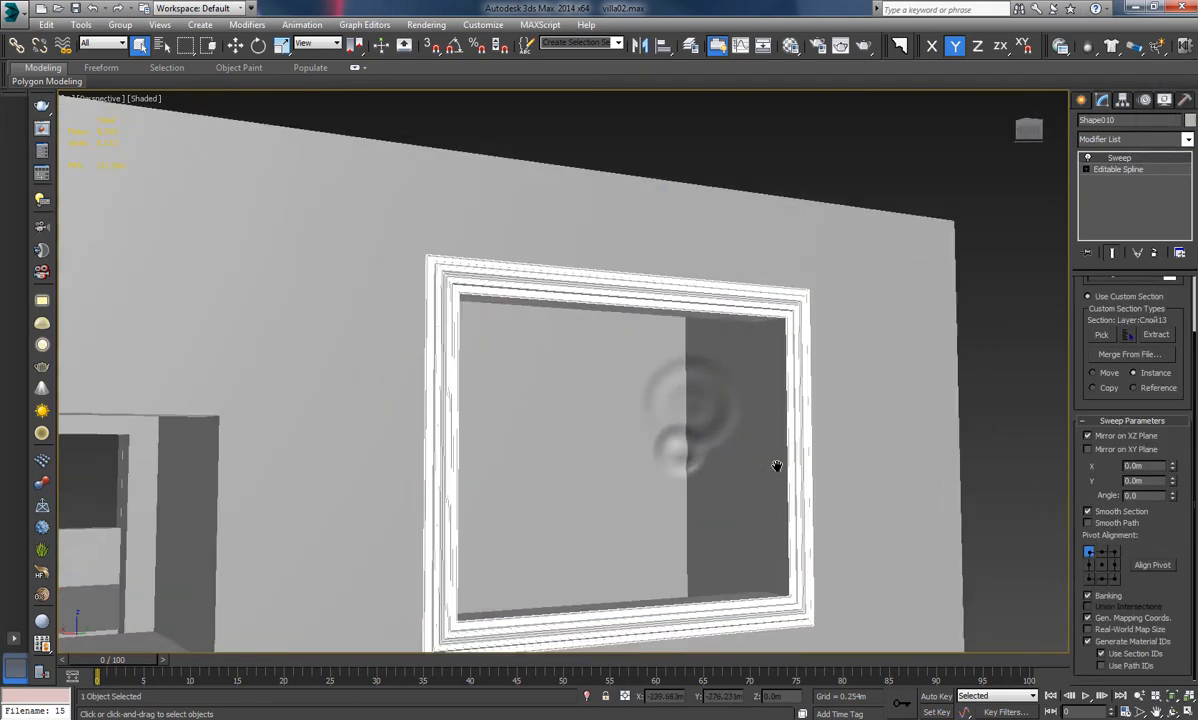
scroll(785, 445, down, 5)
click(927, 407)
Create a linear shape from the two side edges and top edge of the door opening beside the terrace window
alt+middle_drag(927, 407, 628, 410)
scroll(628, 410, up, 3)
alt+middle_drag(514, 414, 545, 401)
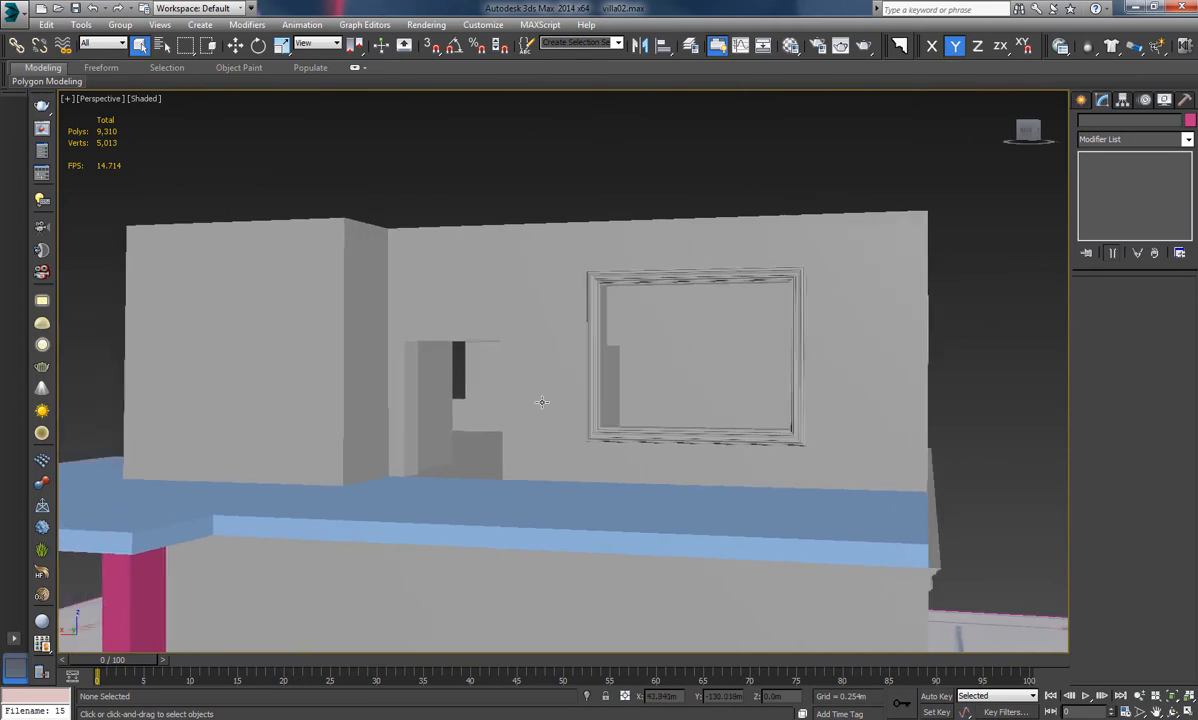
scroll(500, 396, up, 3)
click(502, 397)
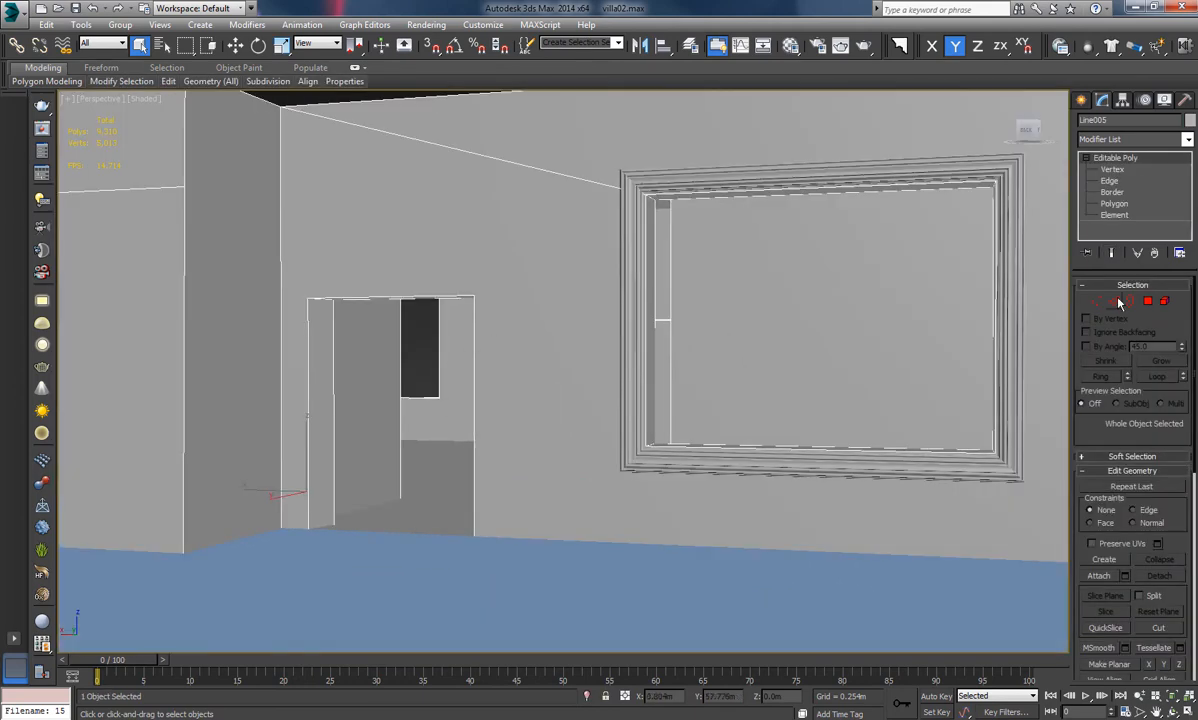
click(1114, 301)
click(472, 470)
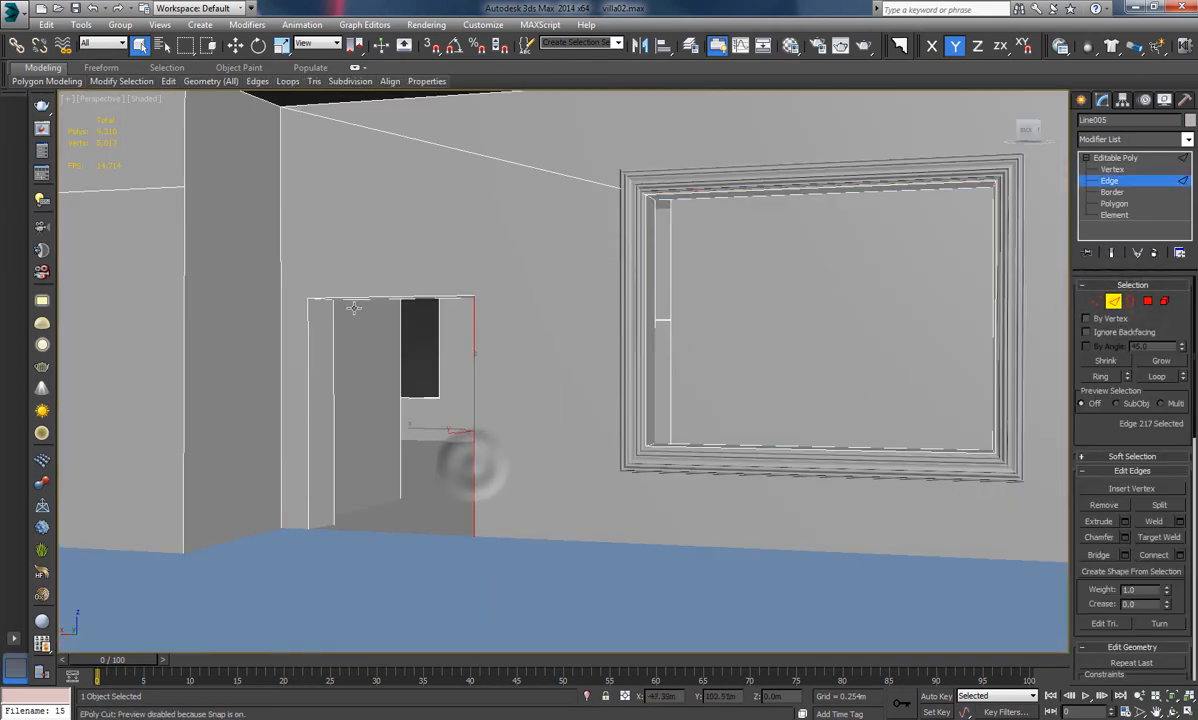
alt+middle_drag(355, 318, 360, 308)
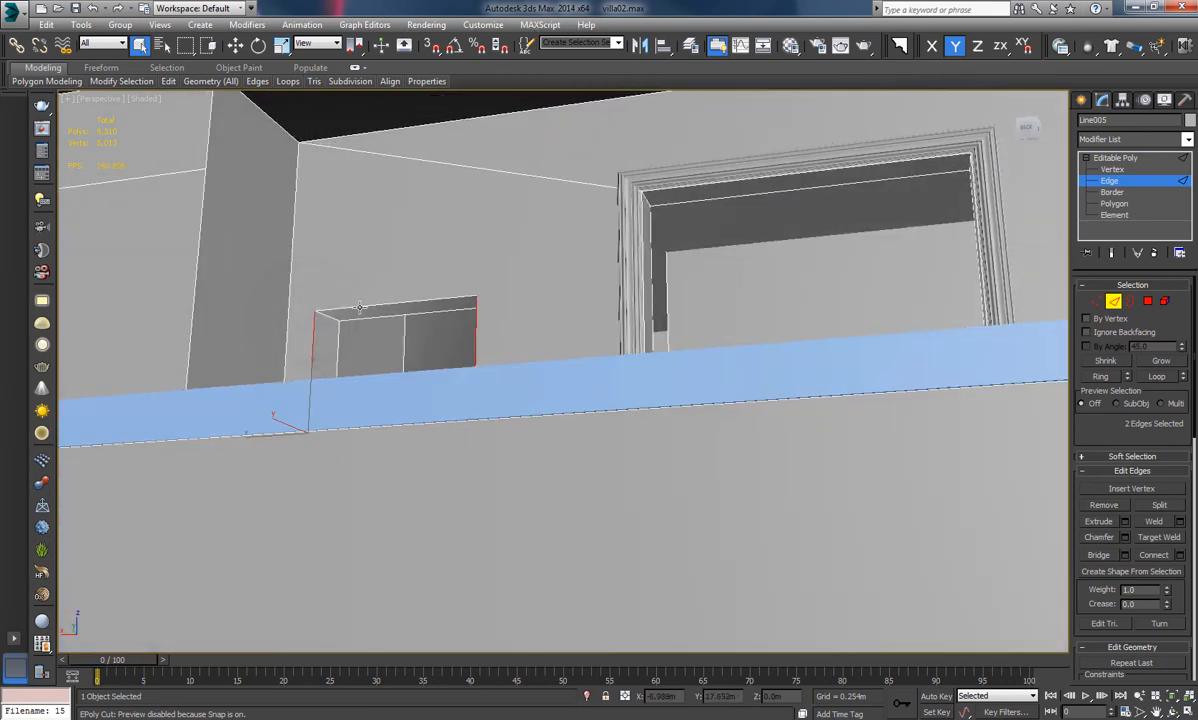
alt+middle_drag(444, 346, 491, 382)
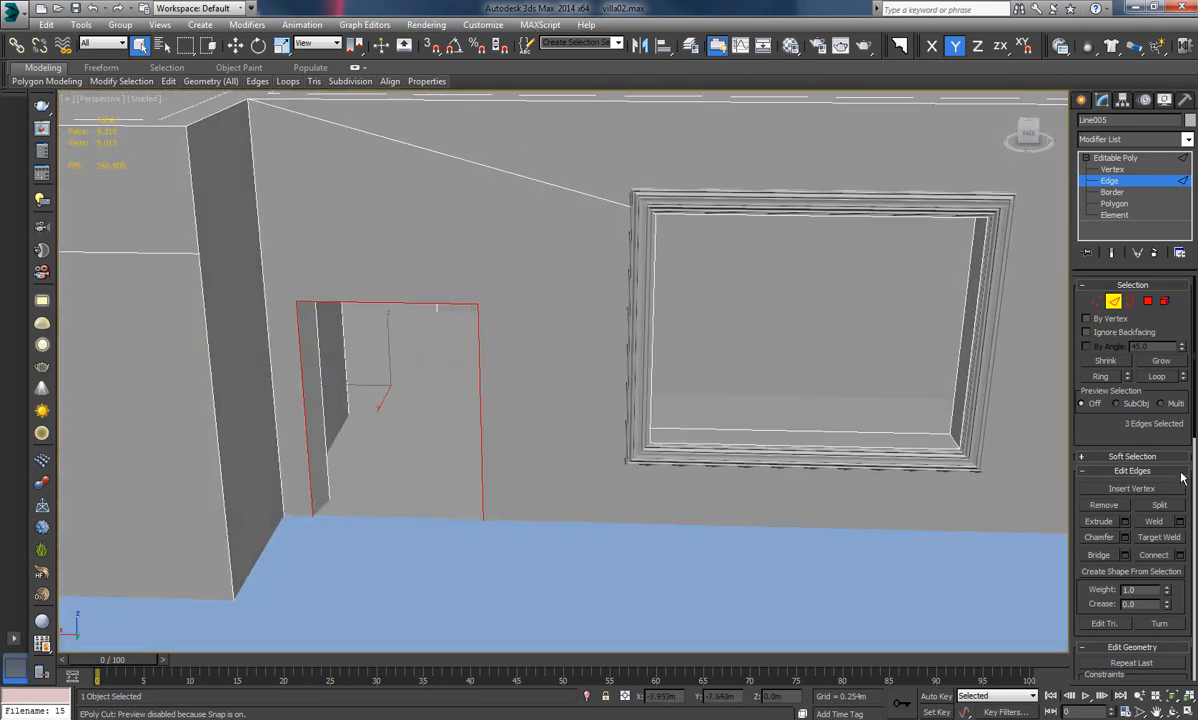
scroll(1100, 450, down, 1)
click(1131, 552)
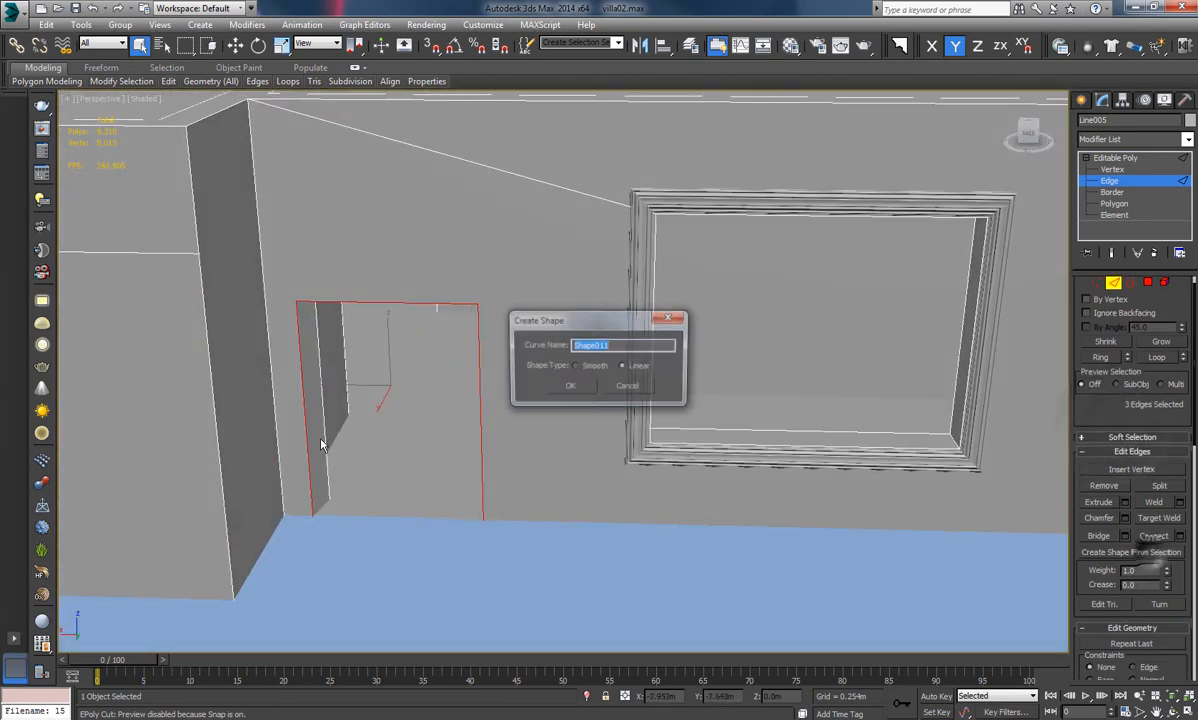
click(570, 386)
click(1110, 180)
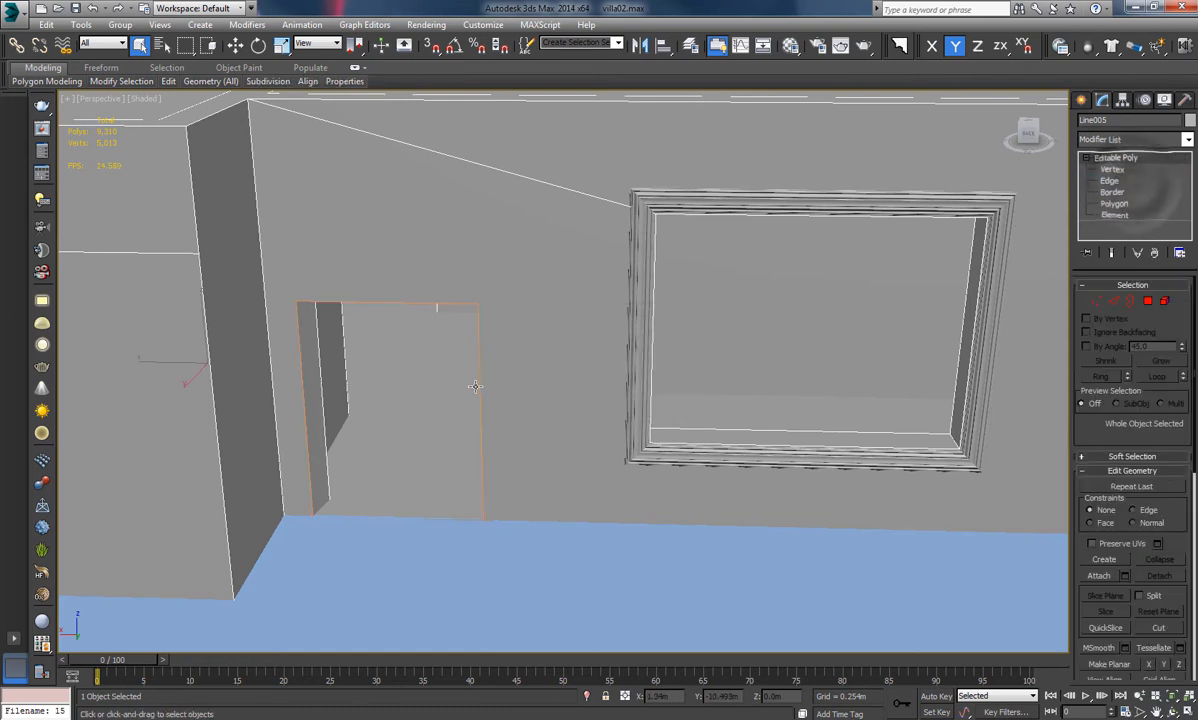
Apply sweep profile 15 to the door opening's outline and close the profile library
click(481, 393)
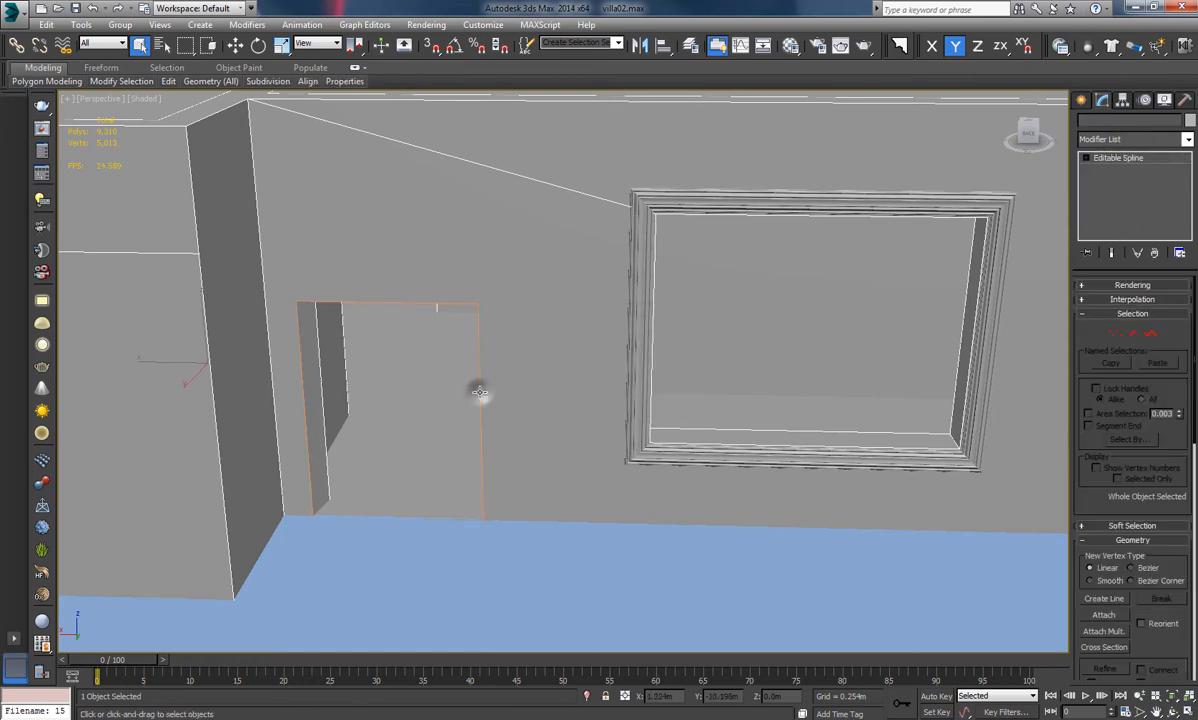
click(900, 50)
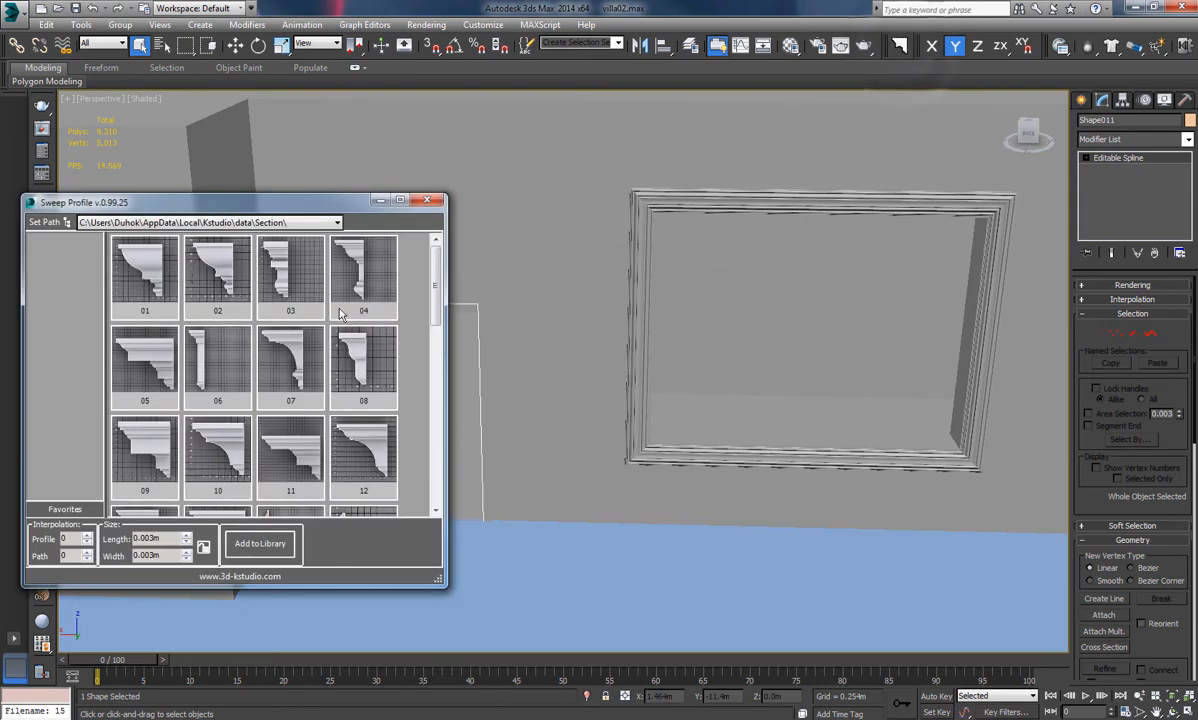
scroll(295, 398, down, 3)
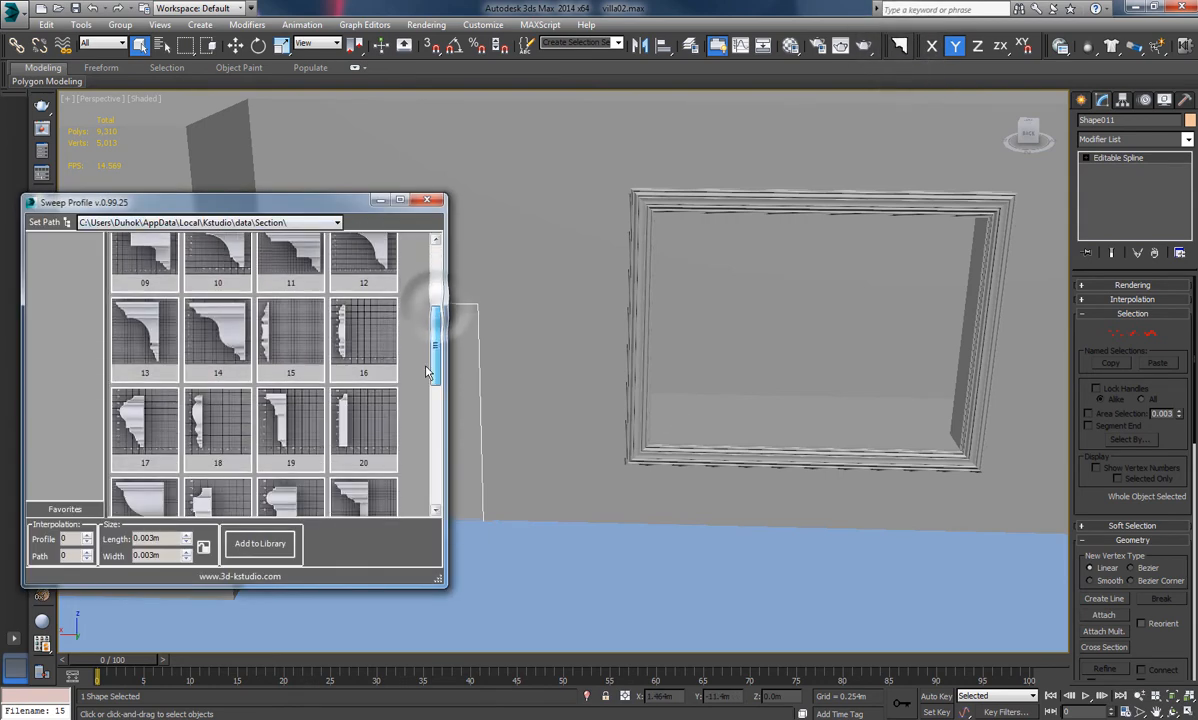
click(293, 371)
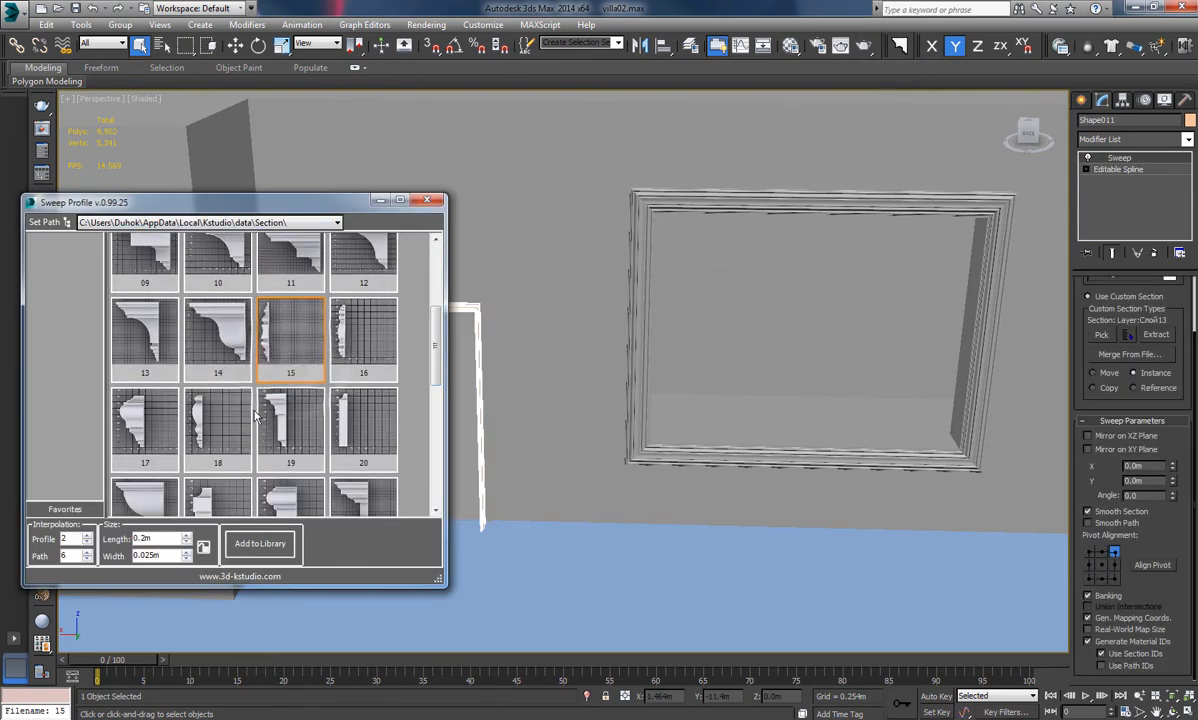
drag(306, 207, 464, 385)
click(586, 380)
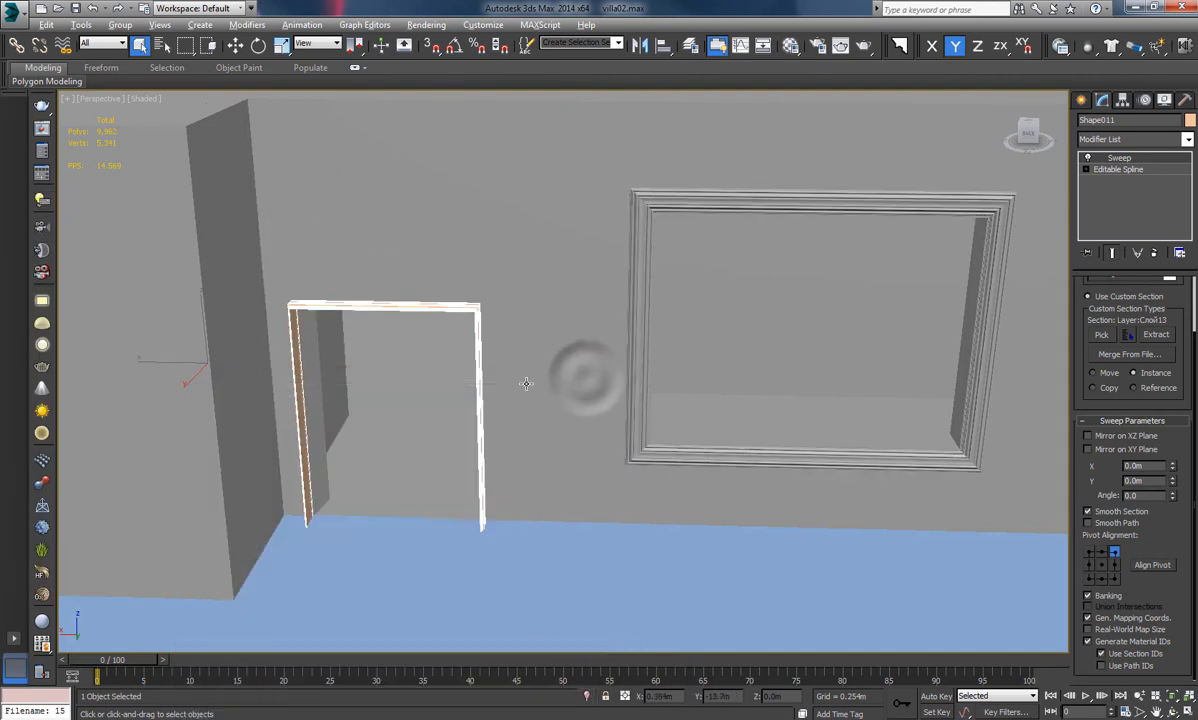
Try a sweep angle of 45 degrees on the door frame and examine how the profile sits on the wall
scroll(486, 390, up, 5)
scroll(487, 390, down, 5)
alt+middle_drag(500, 395, 720, 462)
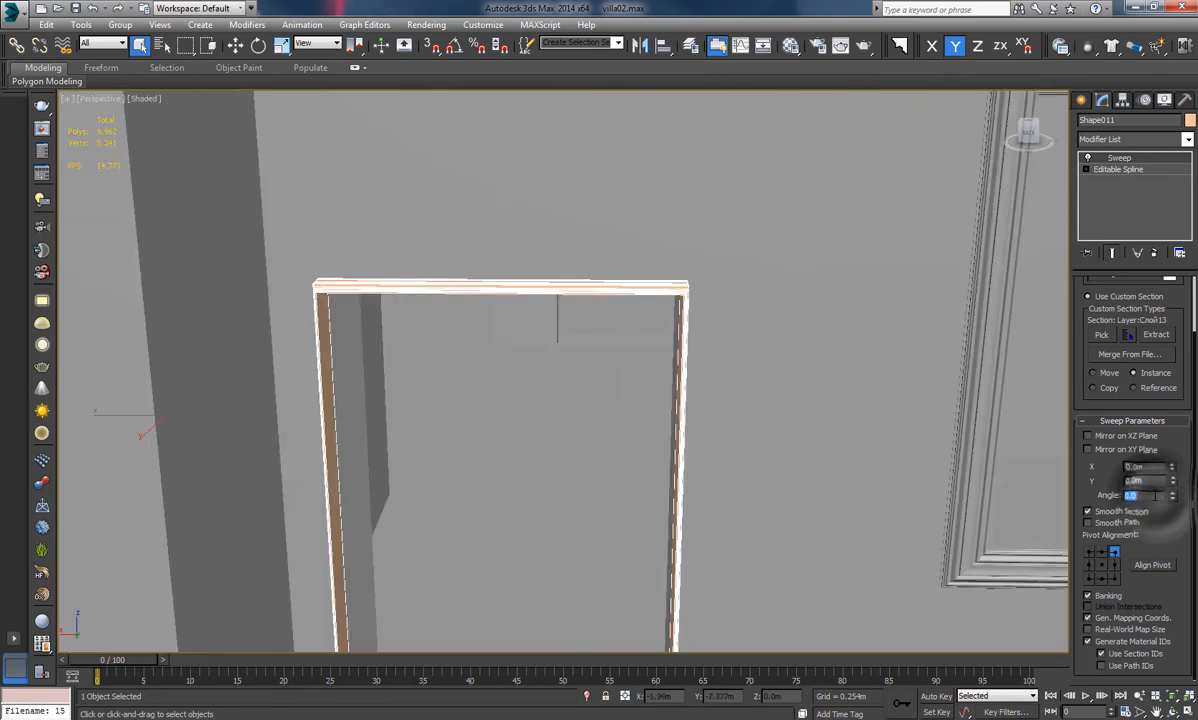
text(45)
key(Return)
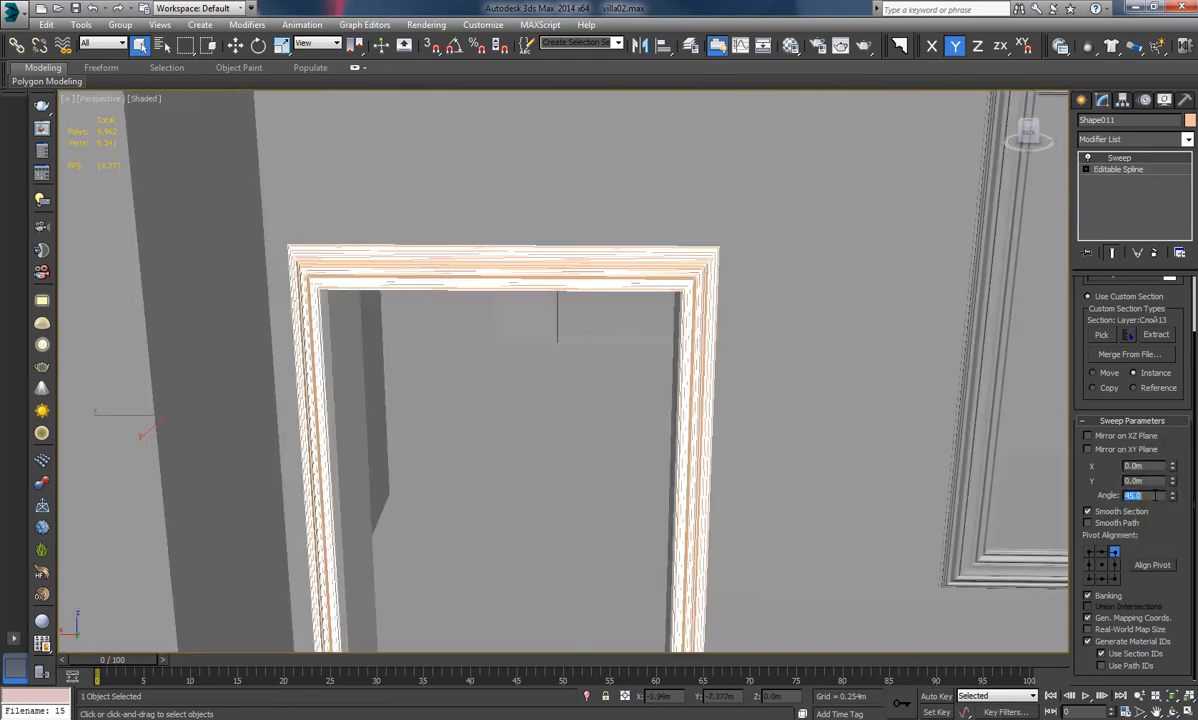
alt+middle_drag(943, 299, 693, 320)
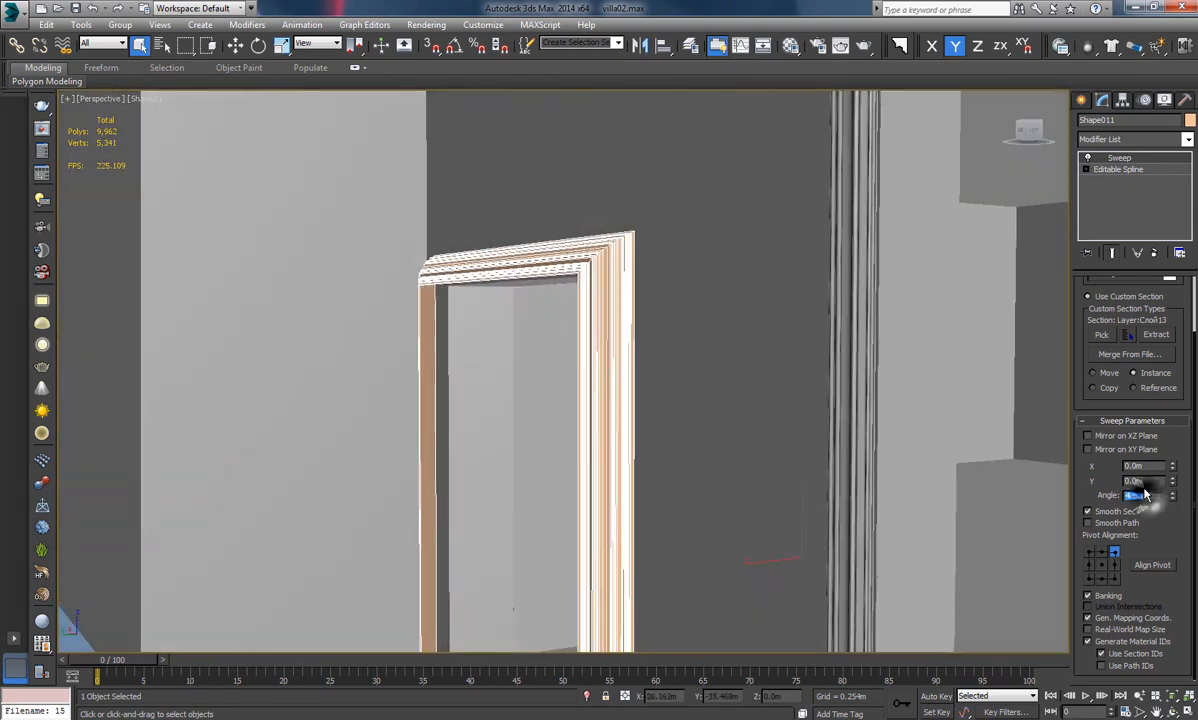
Set the door frame sweep's angle to 90 degrees and its pivot alignment to the middle-right point
text(90)
key(Return)
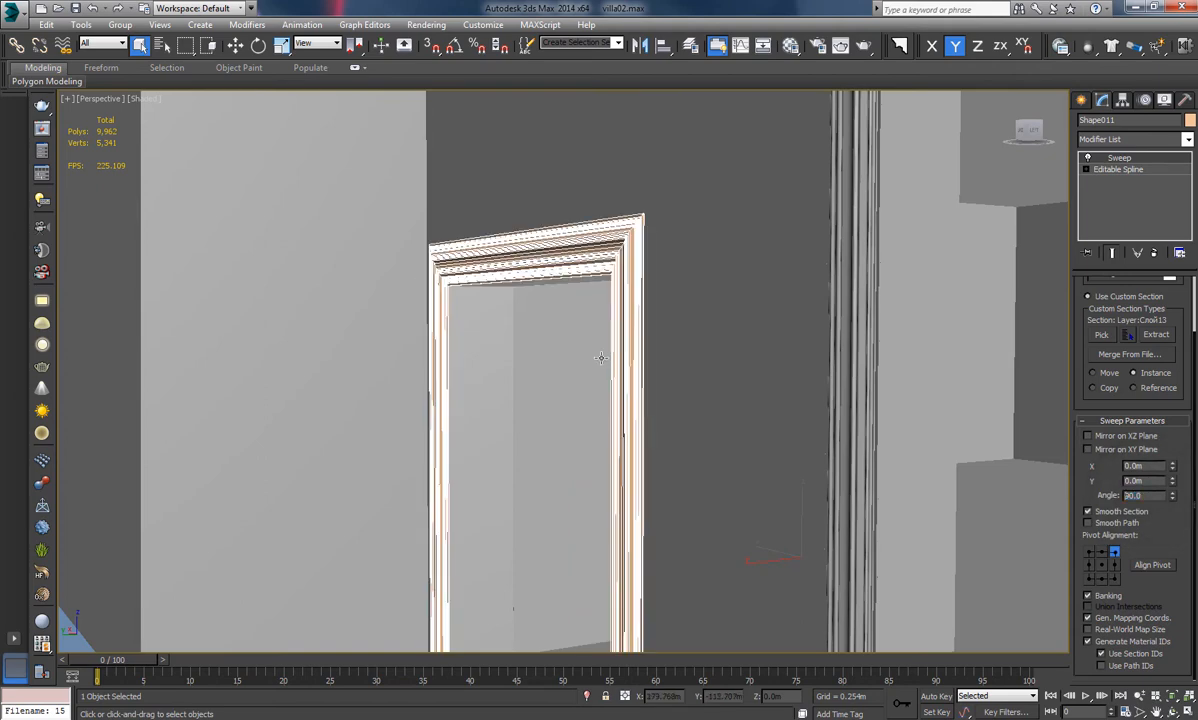
alt+middle_drag(601, 358, 699, 359)
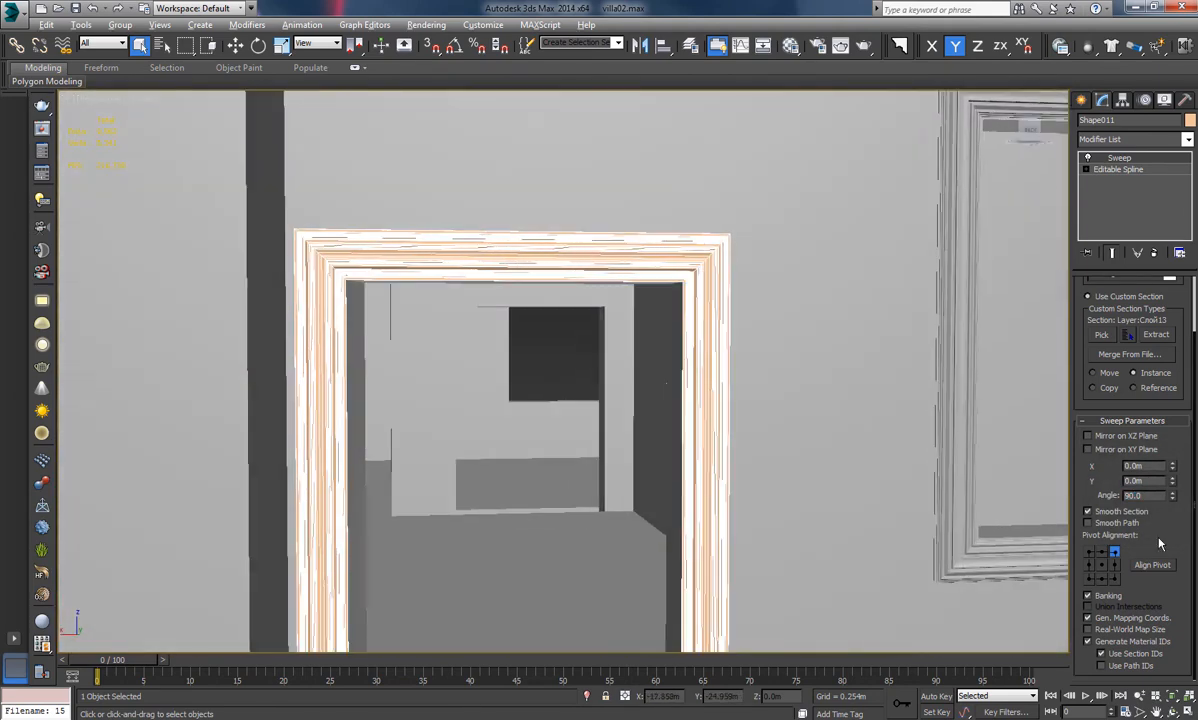
click(1111, 553)
click(1115, 564)
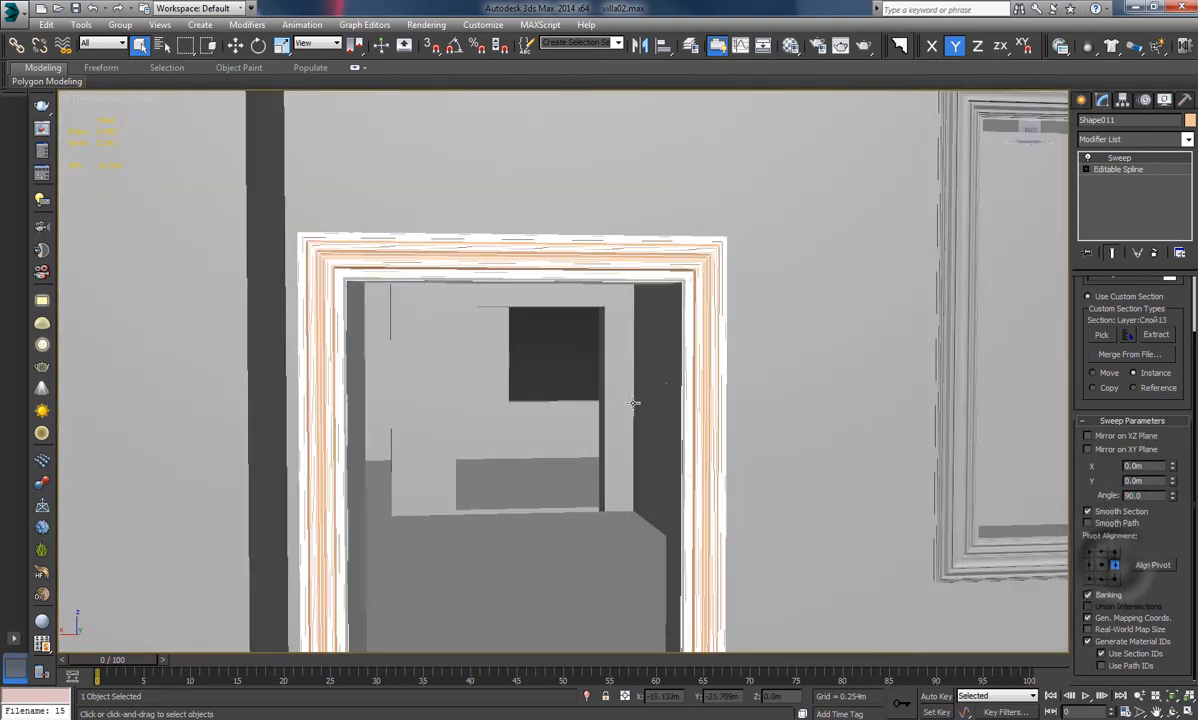
scroll(635, 348, up, 3)
scroll(635, 348, down, 3)
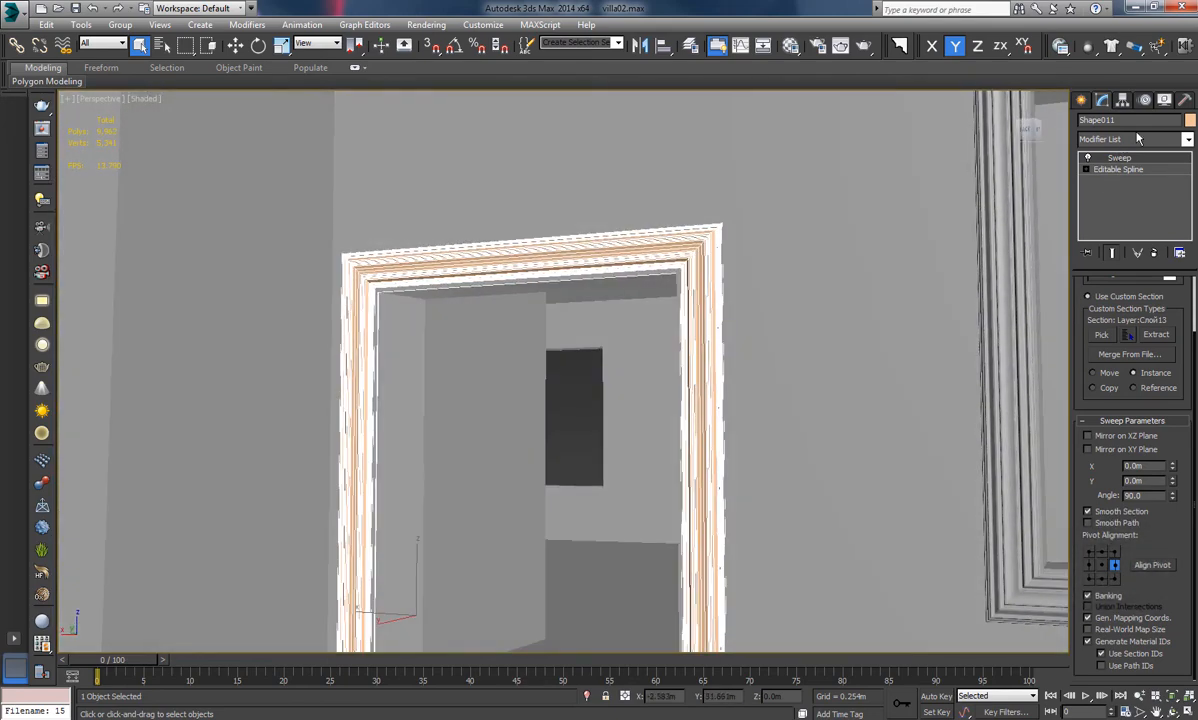
Move the door frame slightly along the Y axis to adjust its position against the wall
alt+middle_drag(639, 322, 533, 340)
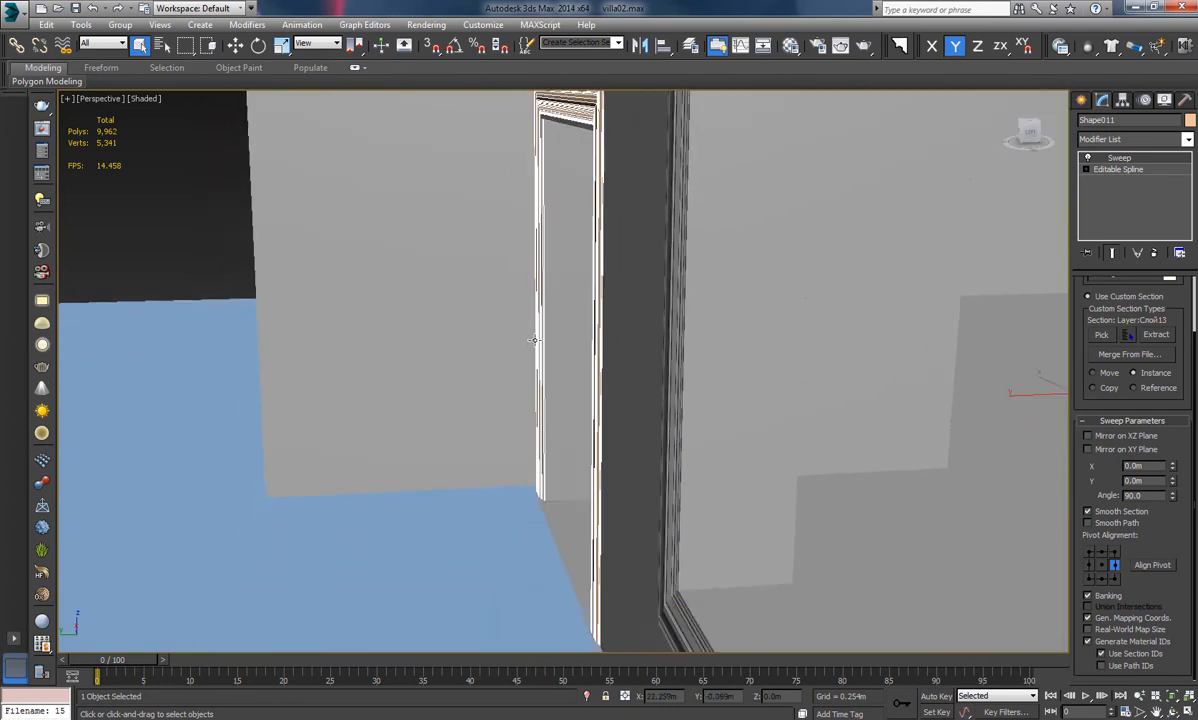
click(238, 48)
alt+middle_drag(667, 302, 751, 348)
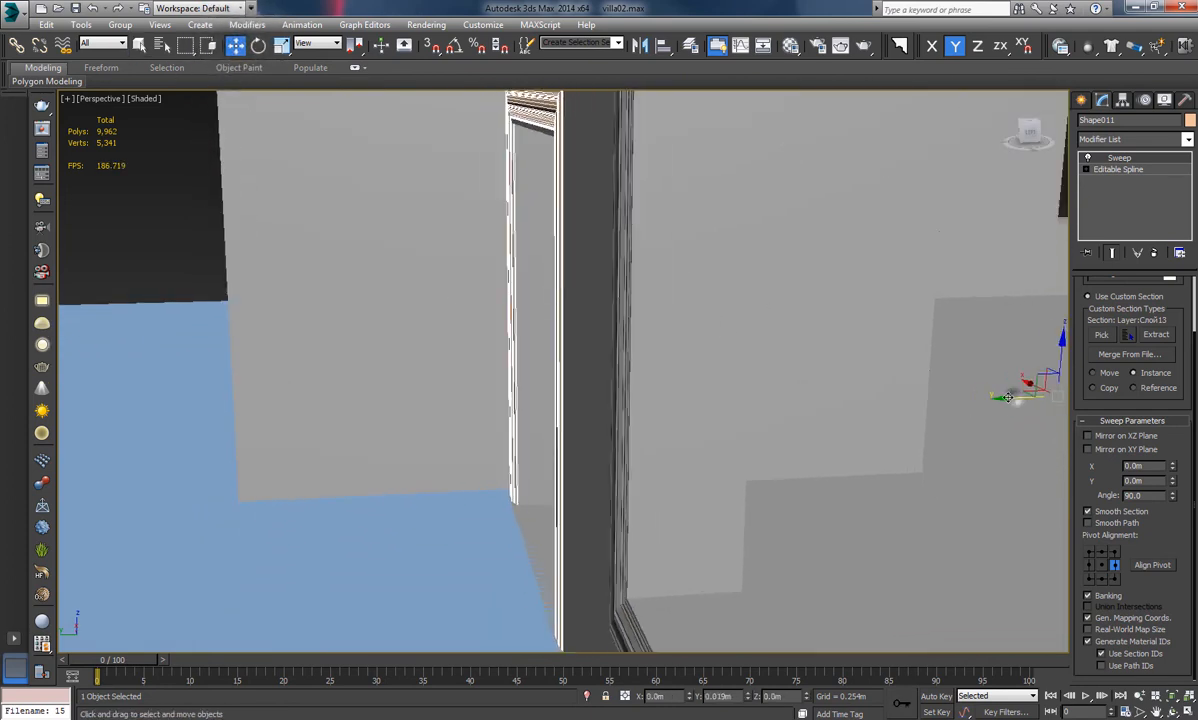
drag(1007, 397, 997, 398)
alt+middle_drag(554, 374, 683, 340)
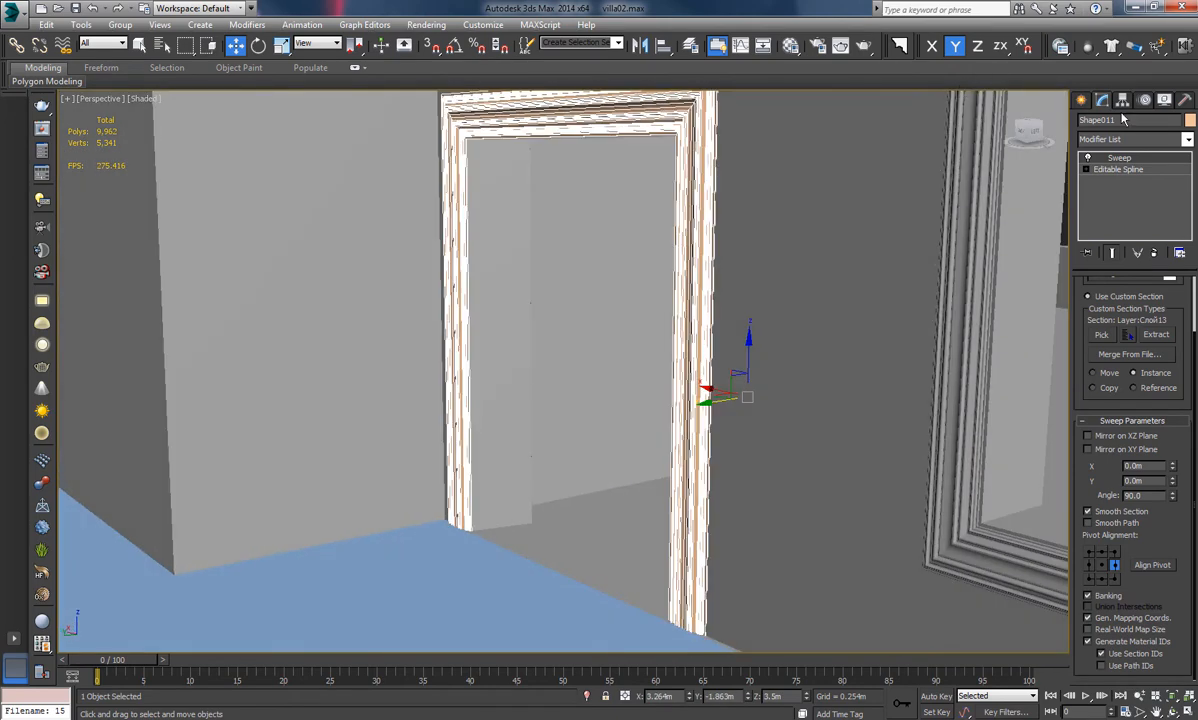
Set the door frame's object colour to light grey and deselect it
click(1190, 120)
click(686, 372)
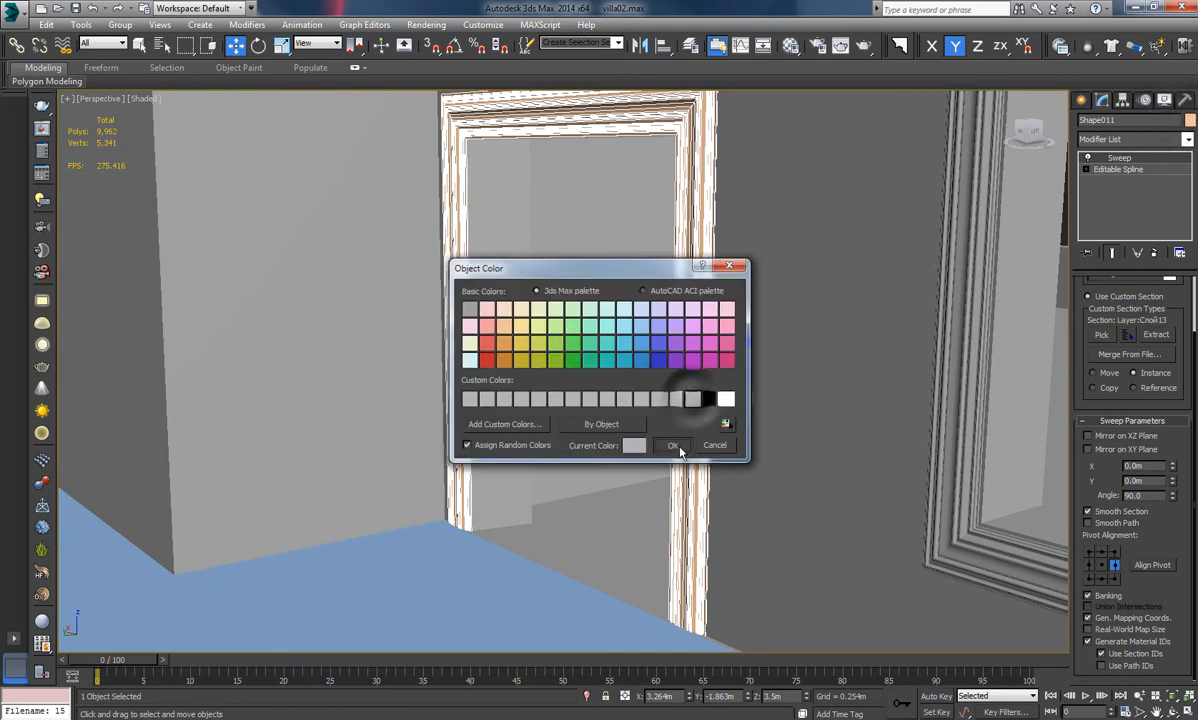
click(640, 424)
scroll(540, 340, down, 4)
click(202, 248)
Create a linear shape from the four outer edges of the upper-floor window opening above the blue slab, then deselect the building
alt+middle_drag(626, 355, 866, 286)
click(725, 360)
click(1114, 302)
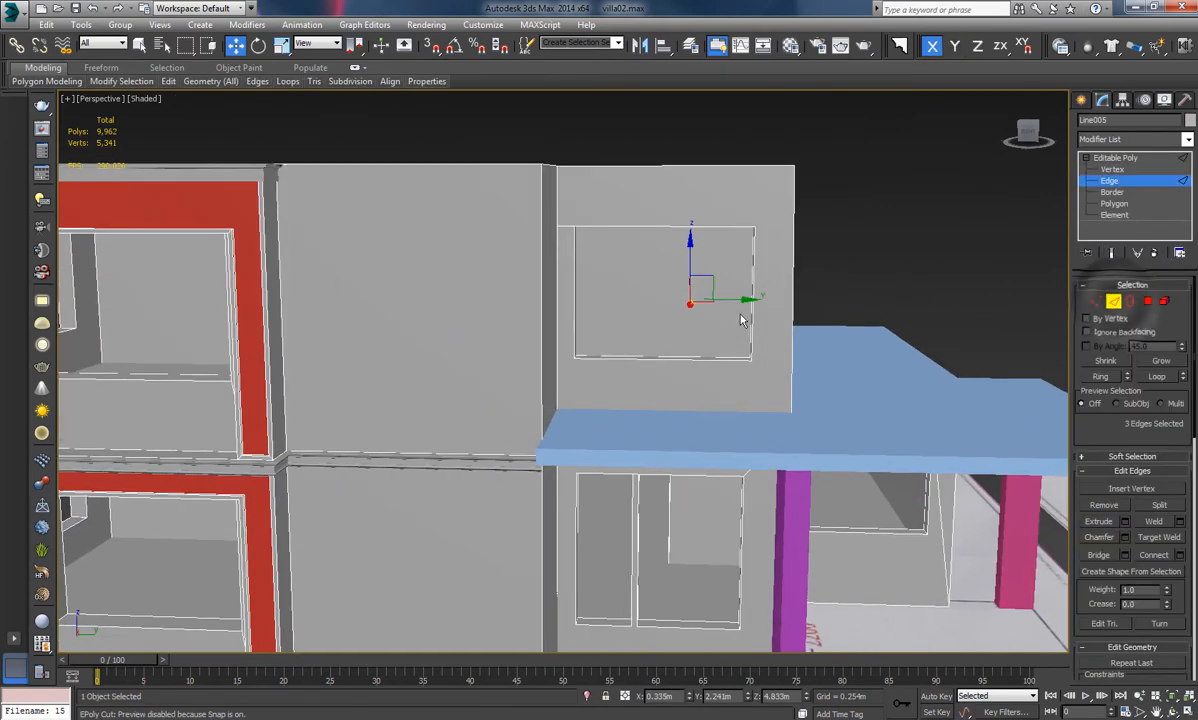
alt+middle_drag(741, 313, 676, 393)
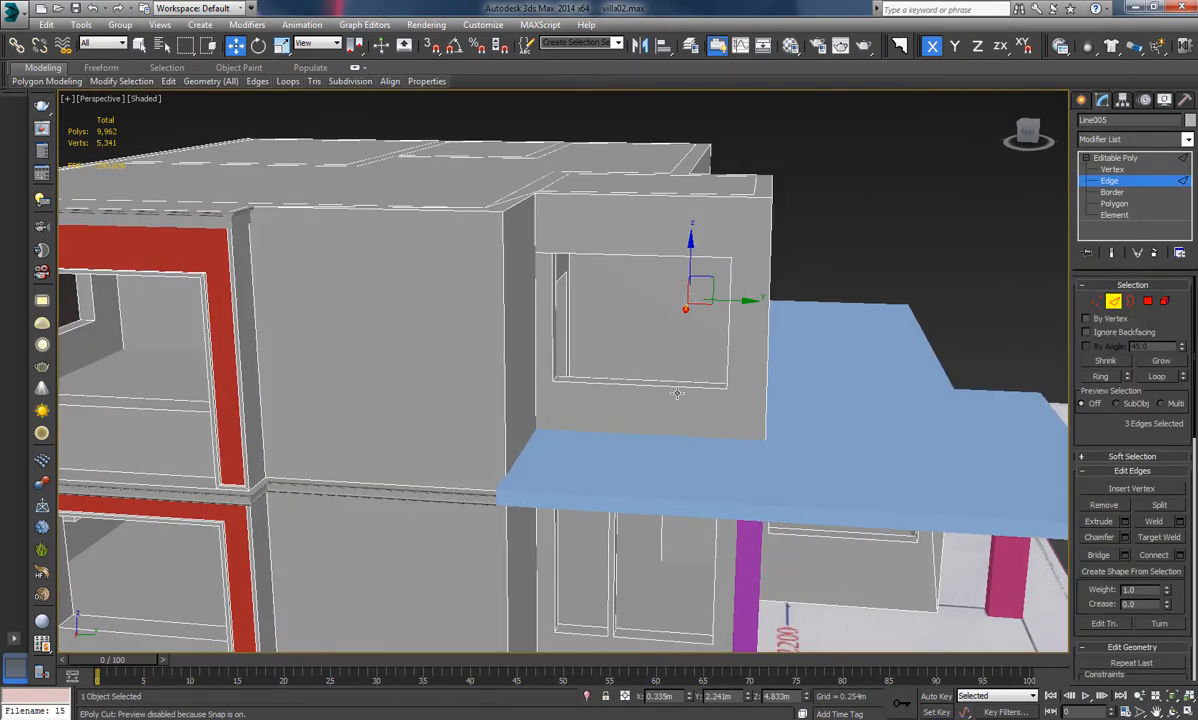
ctrl+click(729, 349)
ctrl+click(686, 256)
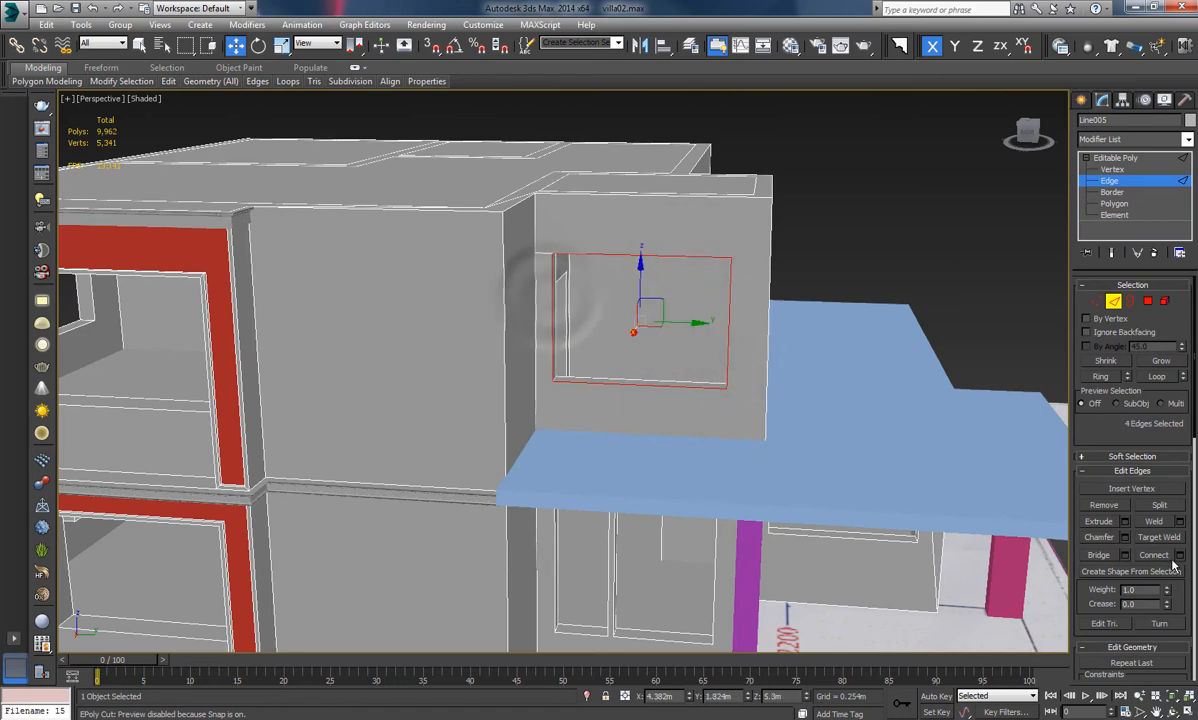
click(1083, 570)
click(575, 388)
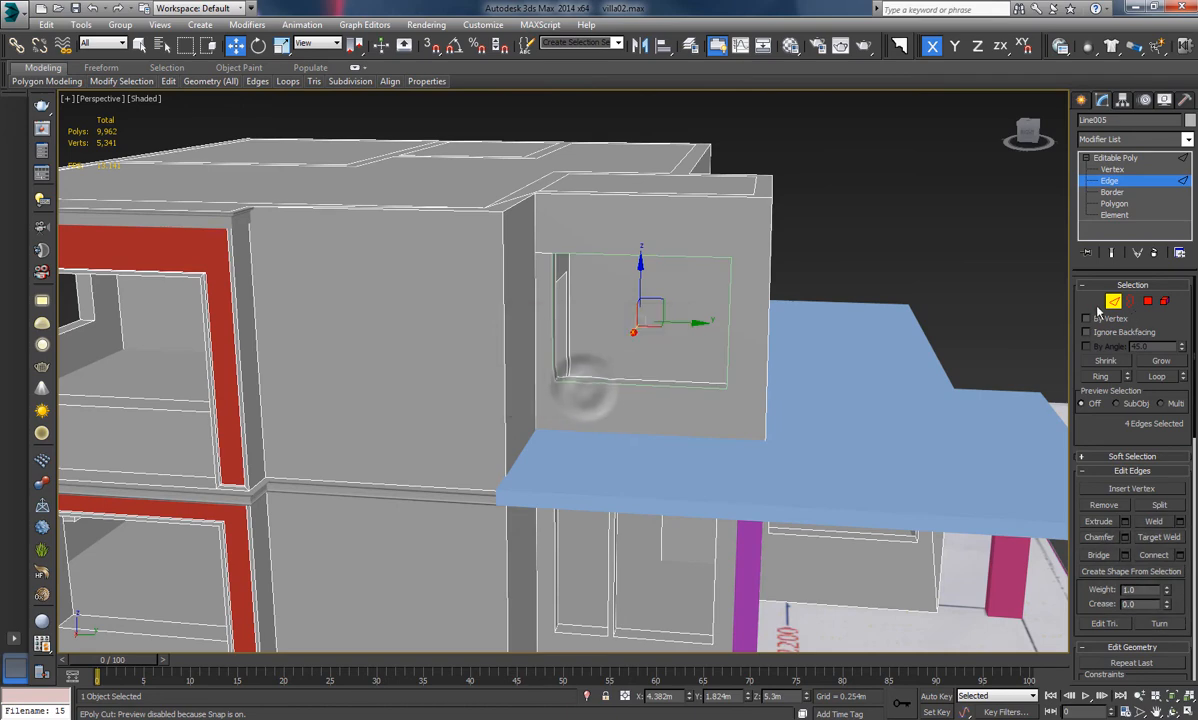
click(955, 243)
click(668, 386)
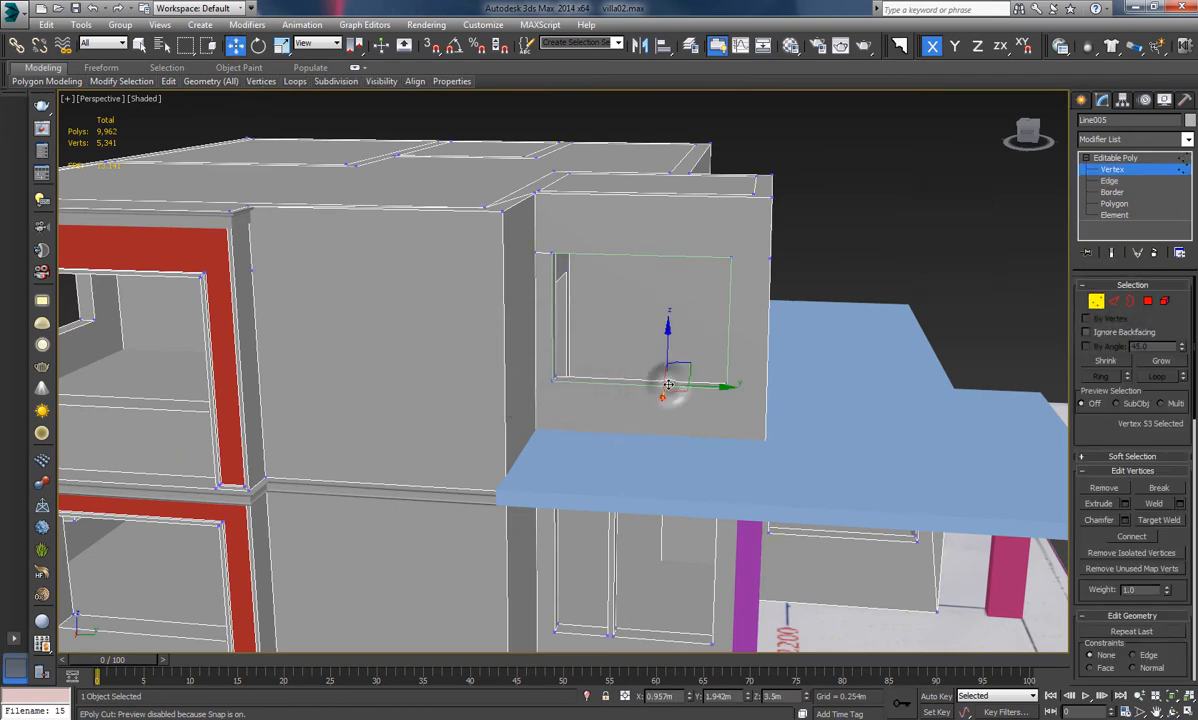
click(1098, 301)
click(985, 230)
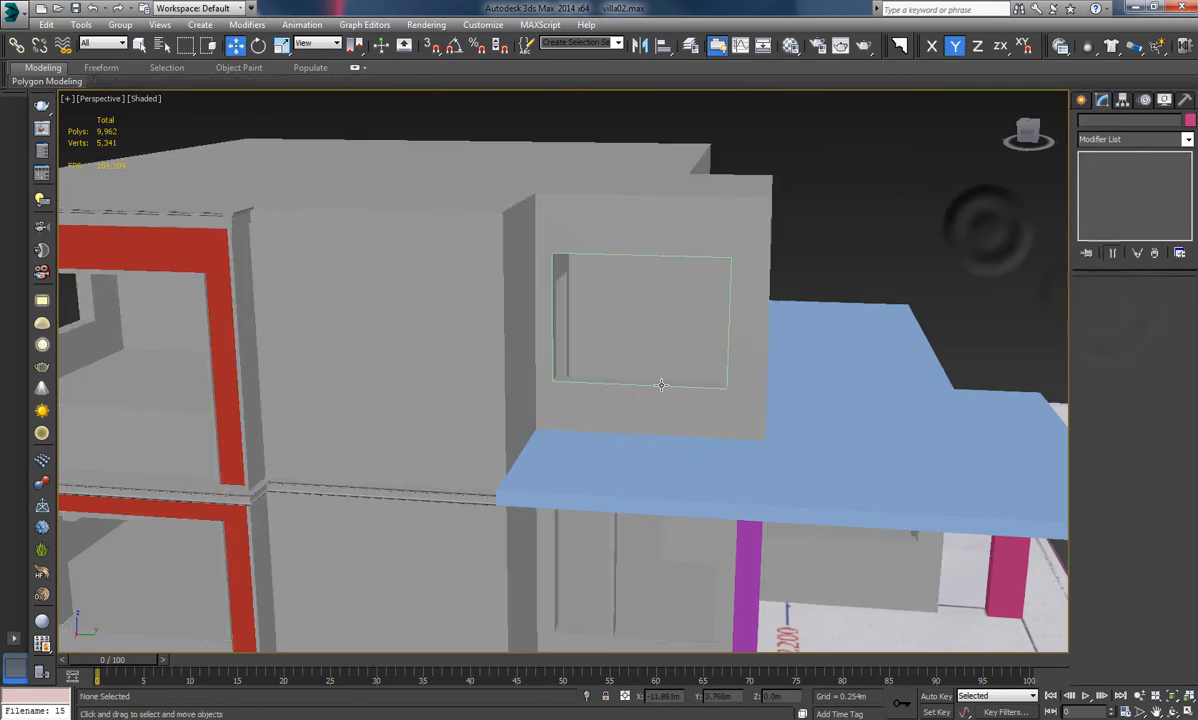
Try sweep profile 15 on the new window outline with a sweep angle of 0
click(661, 385)
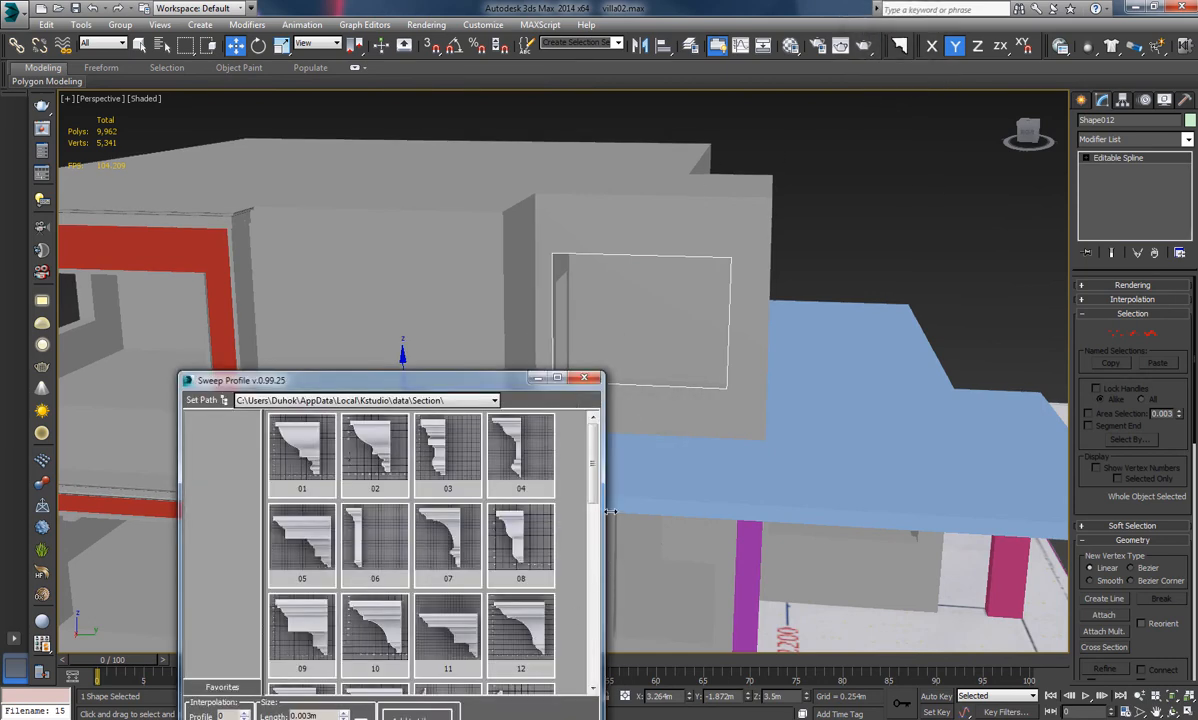
scroll(598, 487, down, 3)
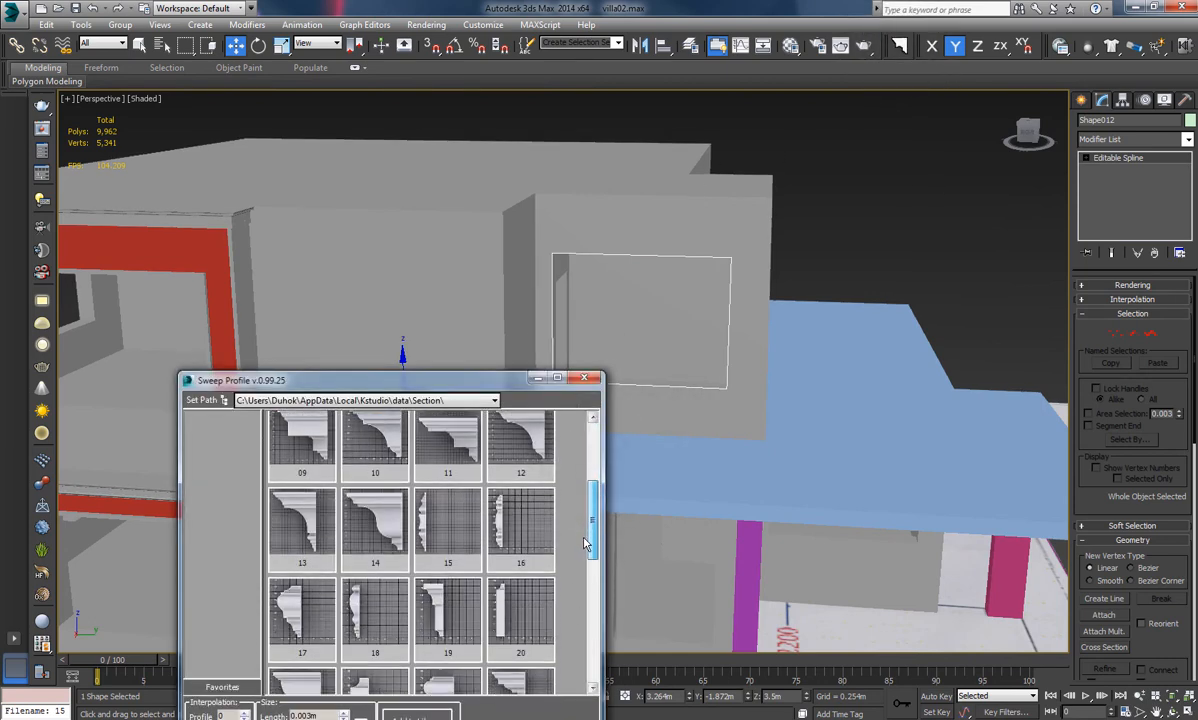
click(440, 563)
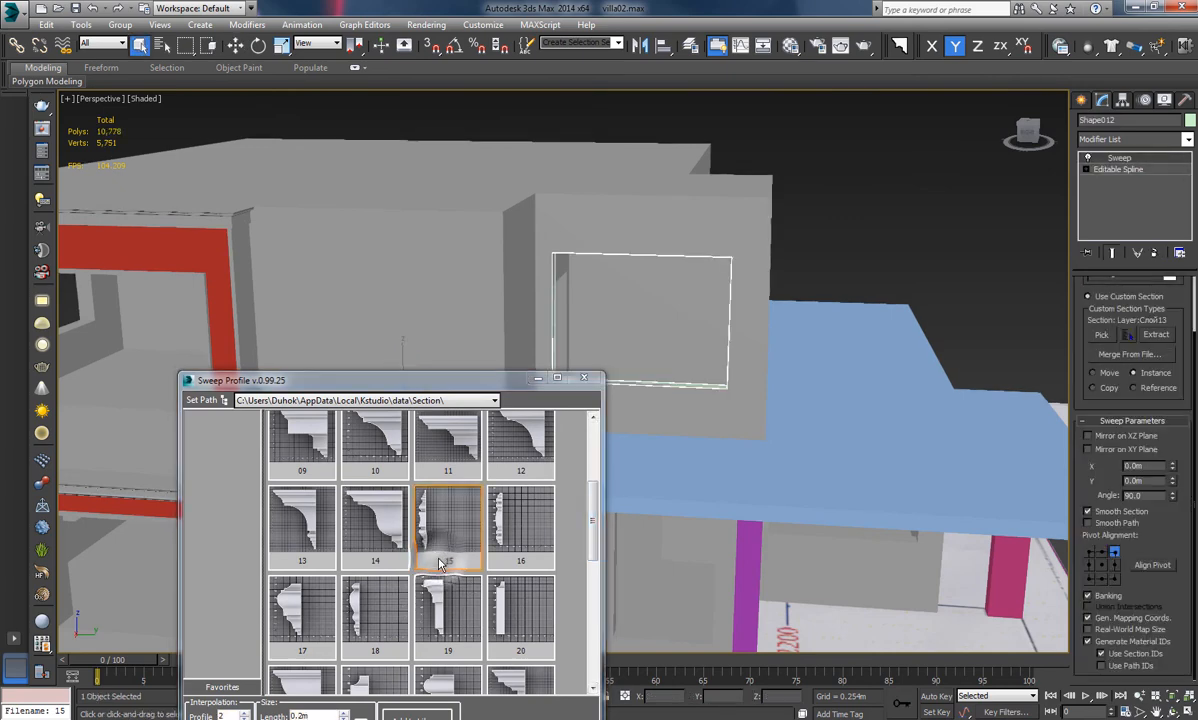
click(584, 377)
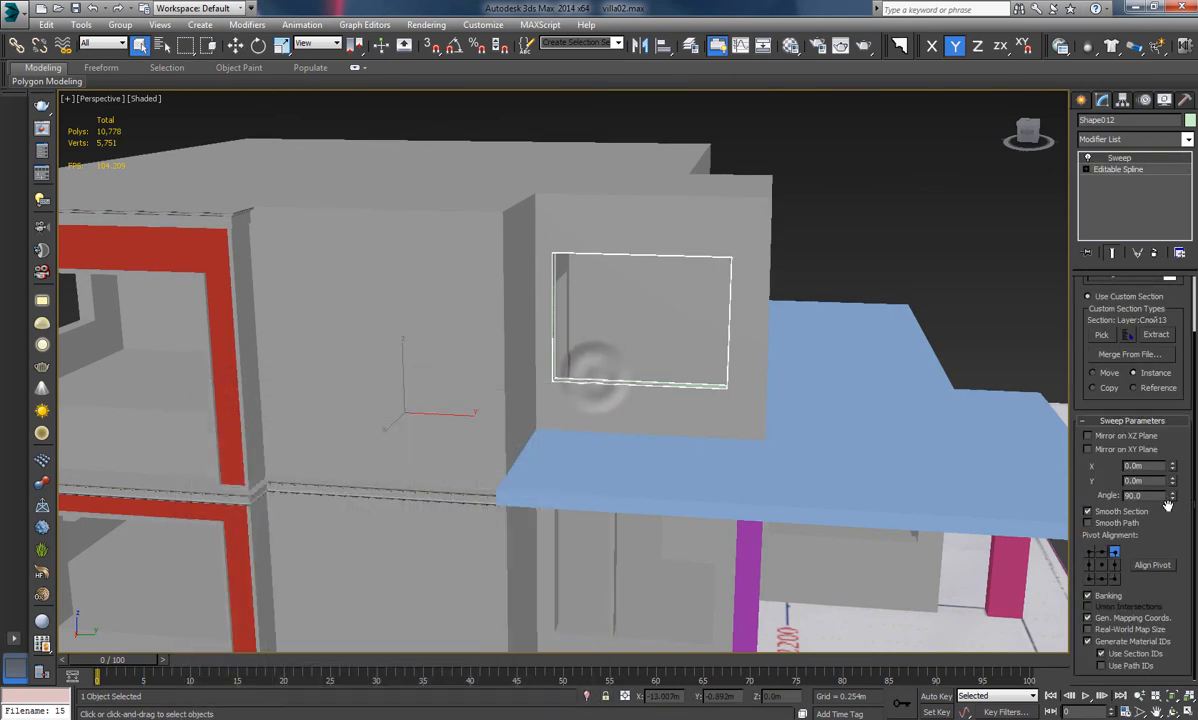
right_click(1173, 496)
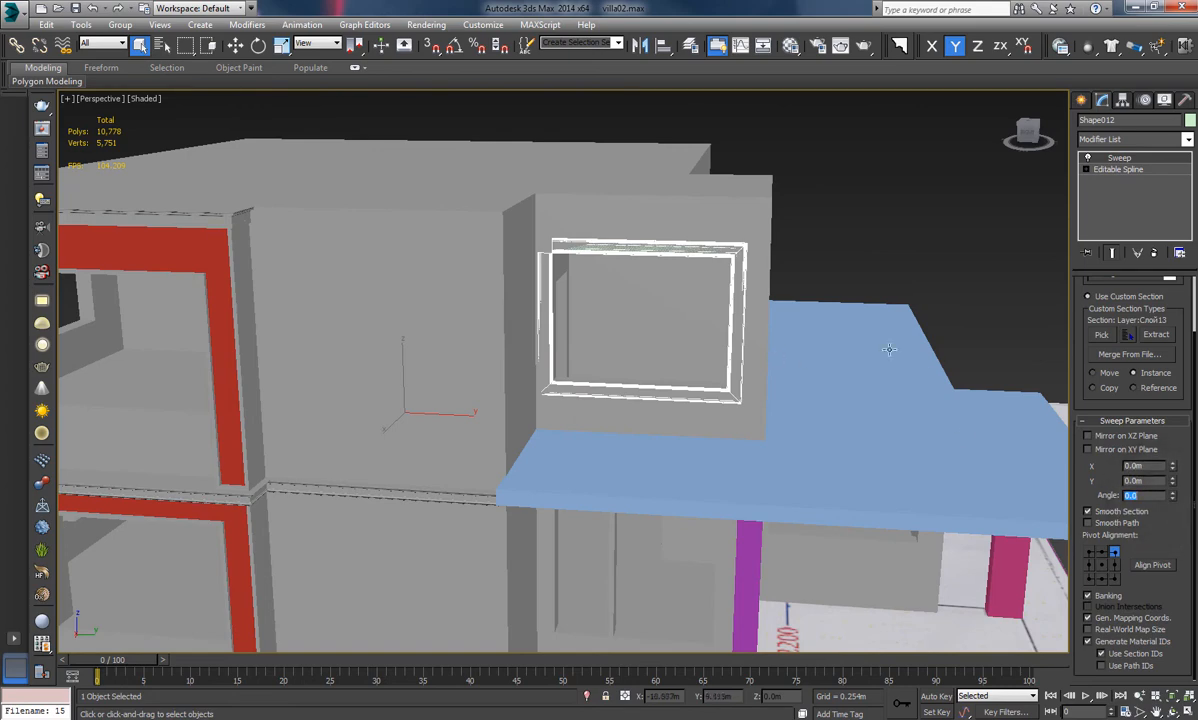
Inspect the window frame's corners and delete the Sweep modifier from its outline
alt+middle_drag(730, 334, 550, 267)
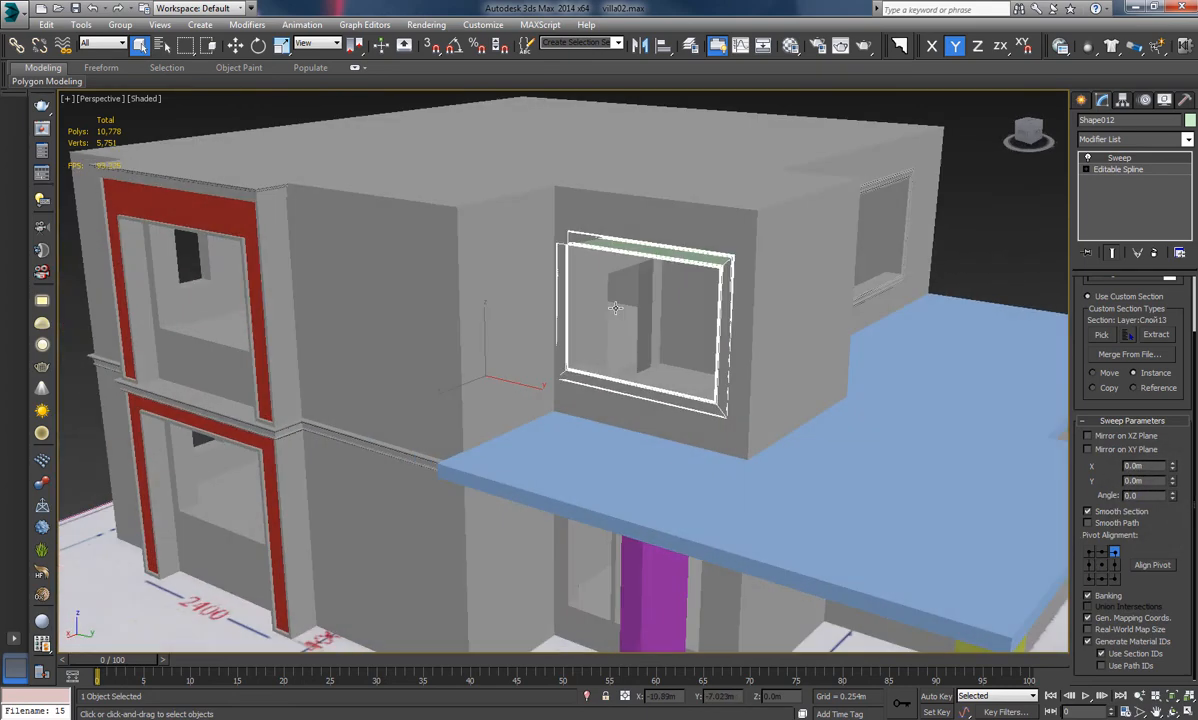
scroll(578, 291, up, 3)
mouse_move(522, 193)
alt+middle_down()
mouse_move(516, 227)
mouse_move(520, 195)
alt+middle_up()
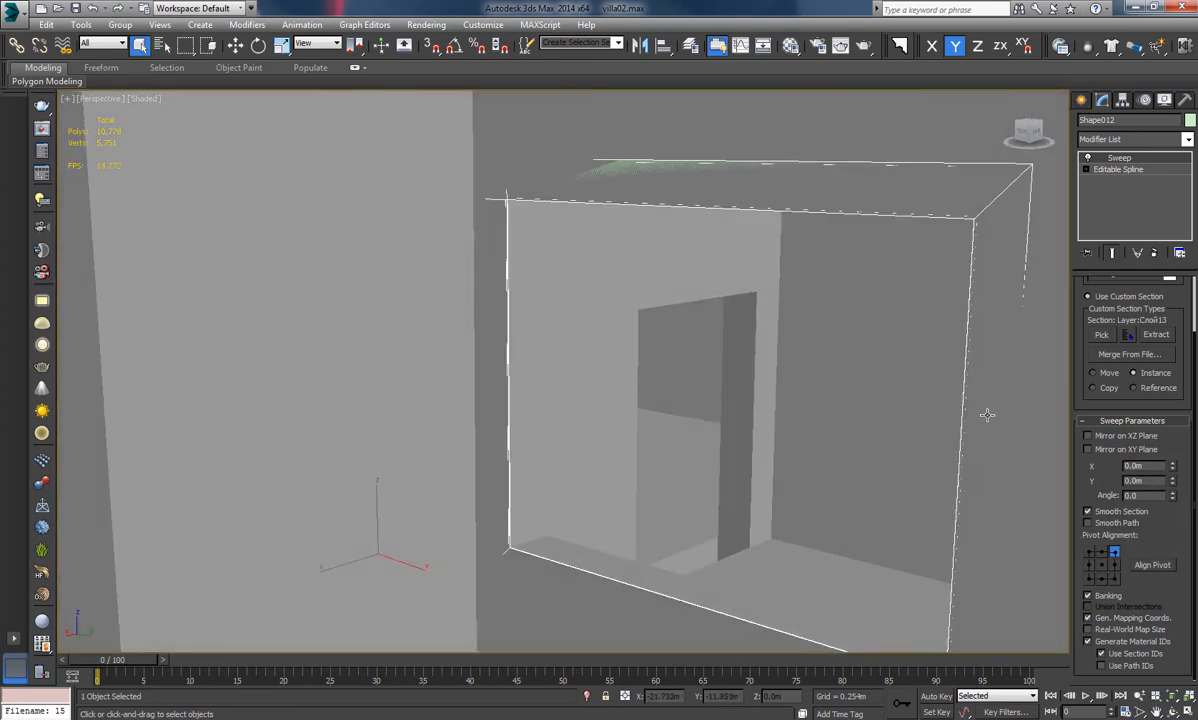
right_click(1119, 160)
click(1058, 197)
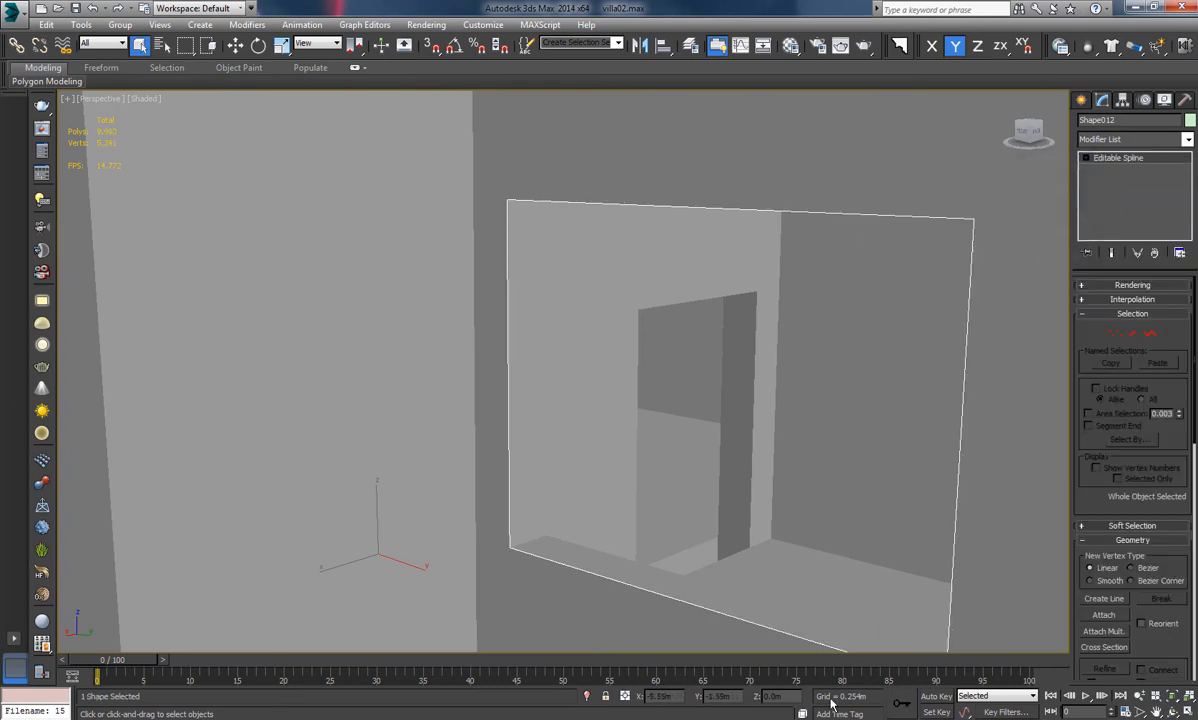
Isolate the window outline and test its upper corner vertices in vertex editing
click(587, 695)
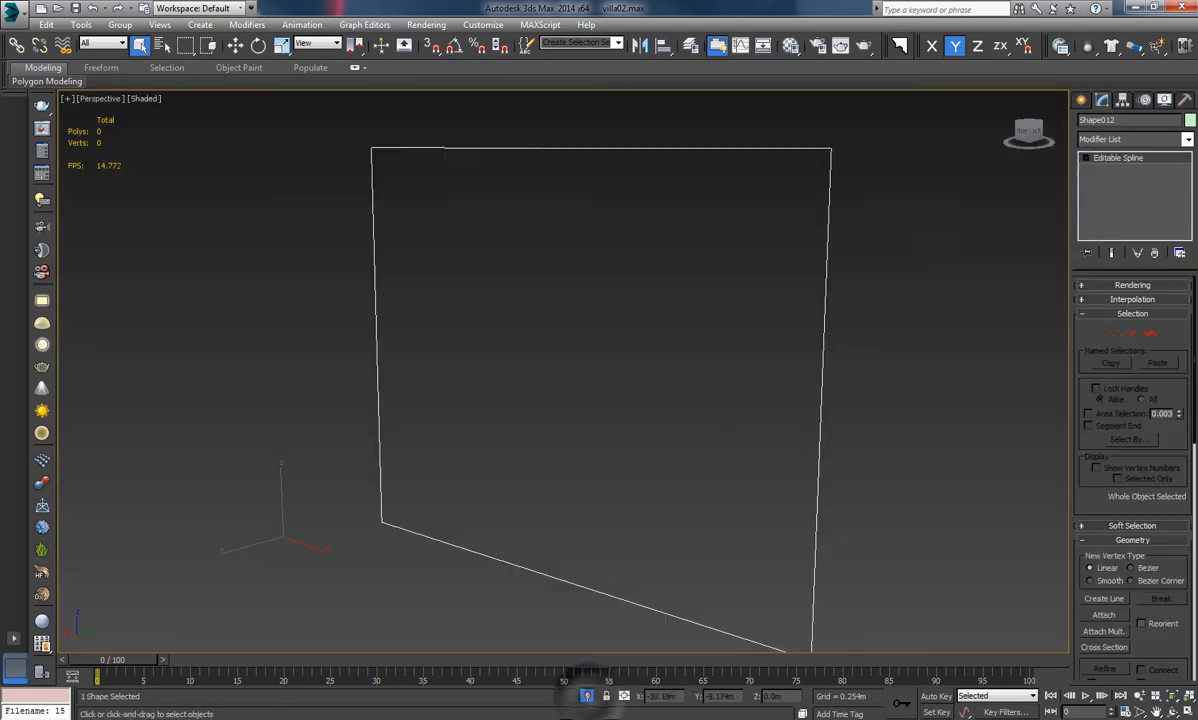
key(1)
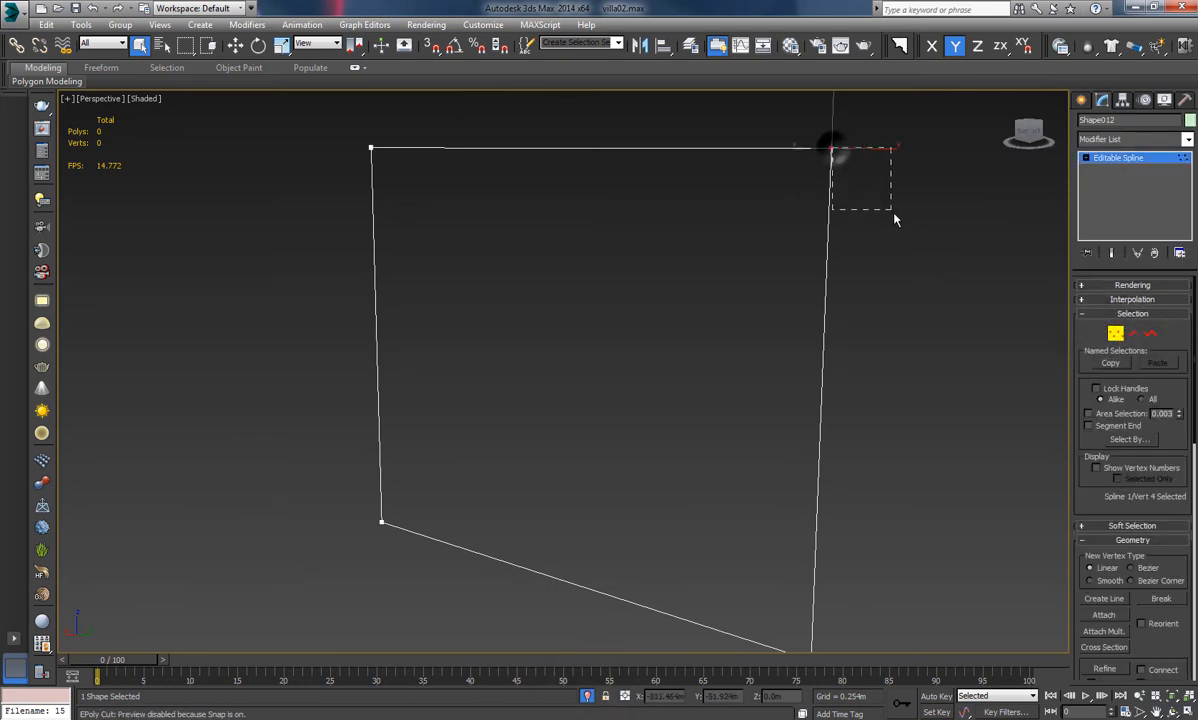
drag(895, 220, 895, 219)
key(w)
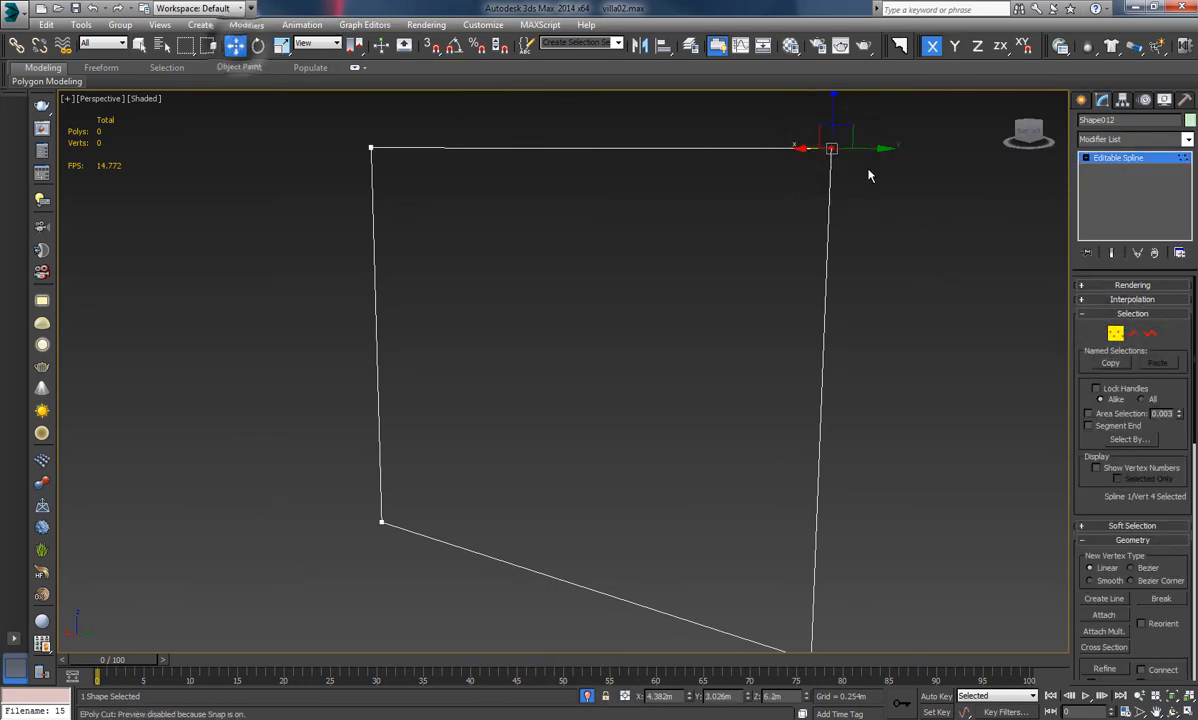
drag(845, 134, 319, 178)
right_click(319, 178)
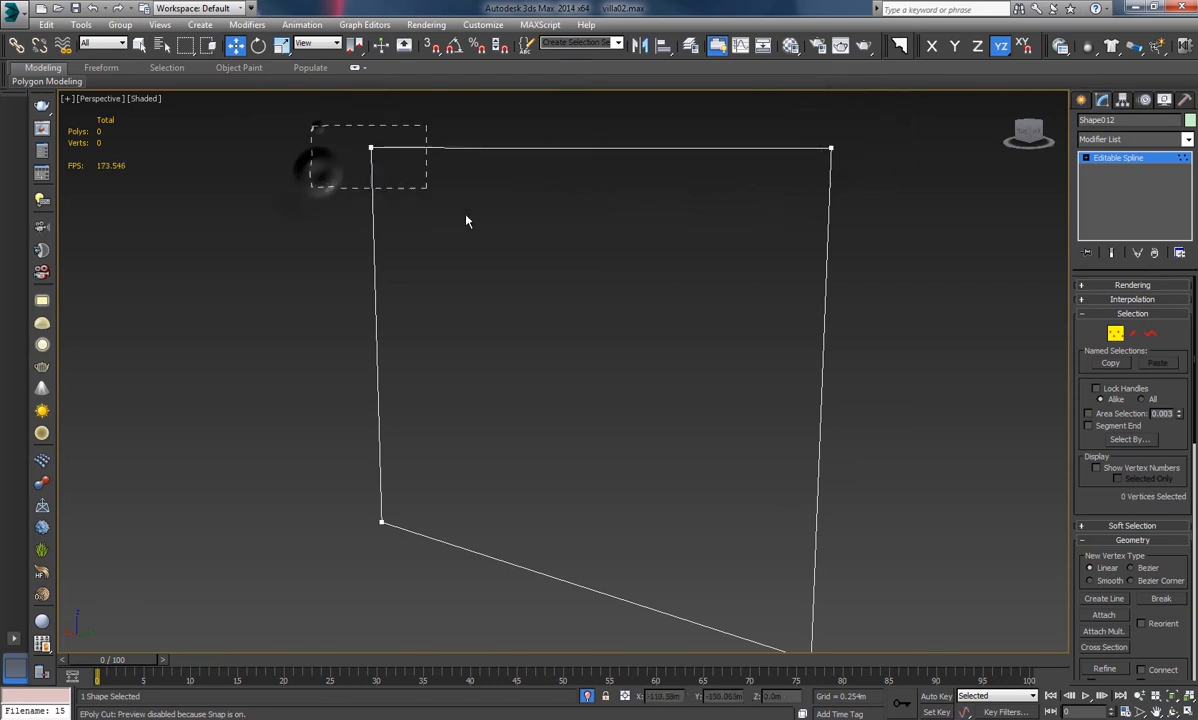
drag(466, 221, 470, 225)
Weld all vertices of the upper-floor window outline, leave vertex editing and end the isolation of the outline
scroll(350, 212, down, 4)
drag(301, 154, 827, 549)
drag(1169, 647, 1160, 436)
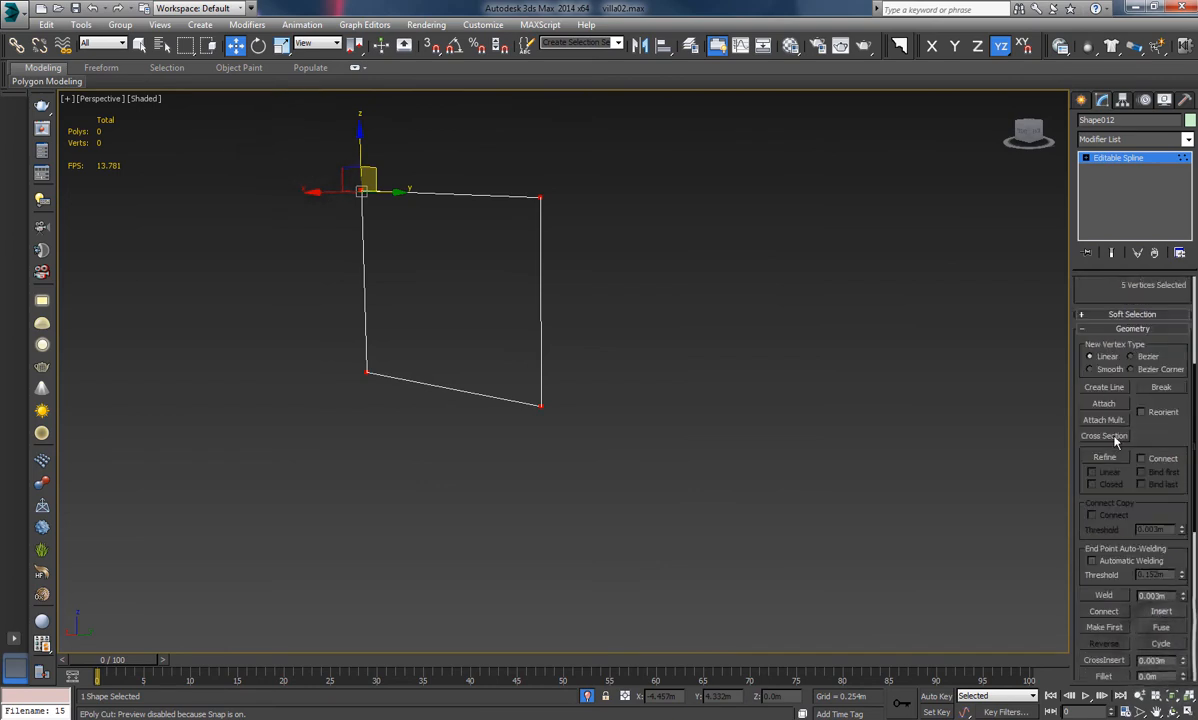
scroll(1117, 520, down, 3)
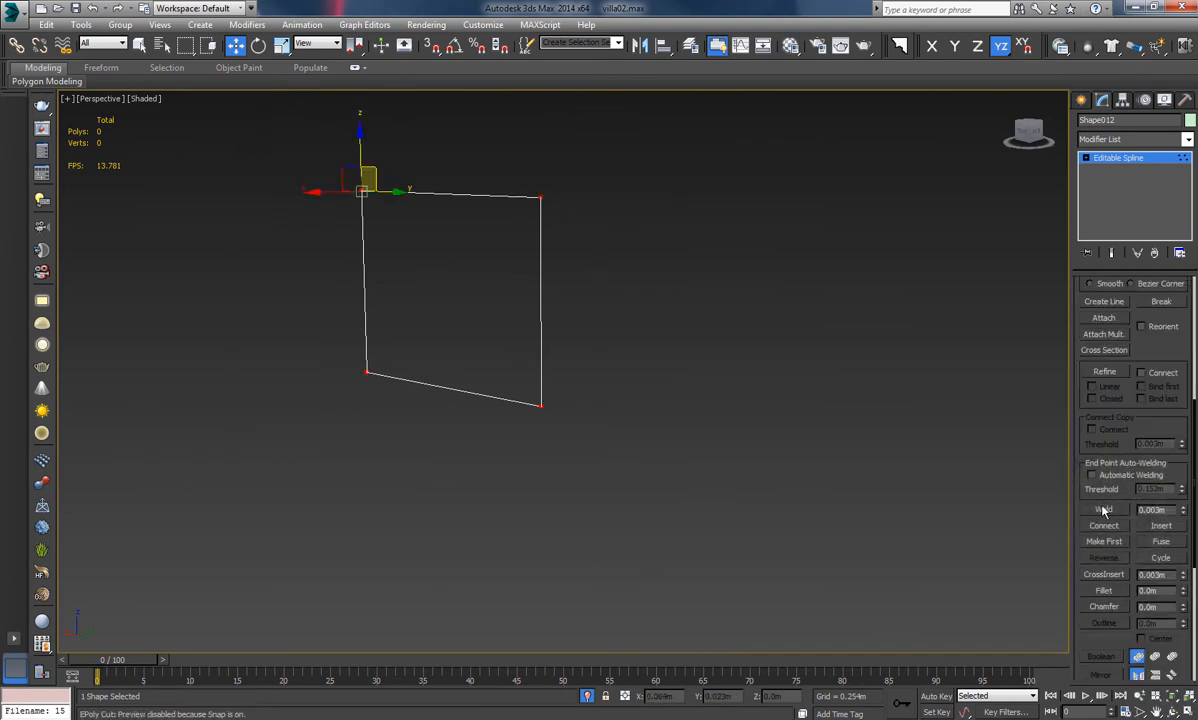
click(1130, 160)
middle_drag(518, 299, 614, 387)
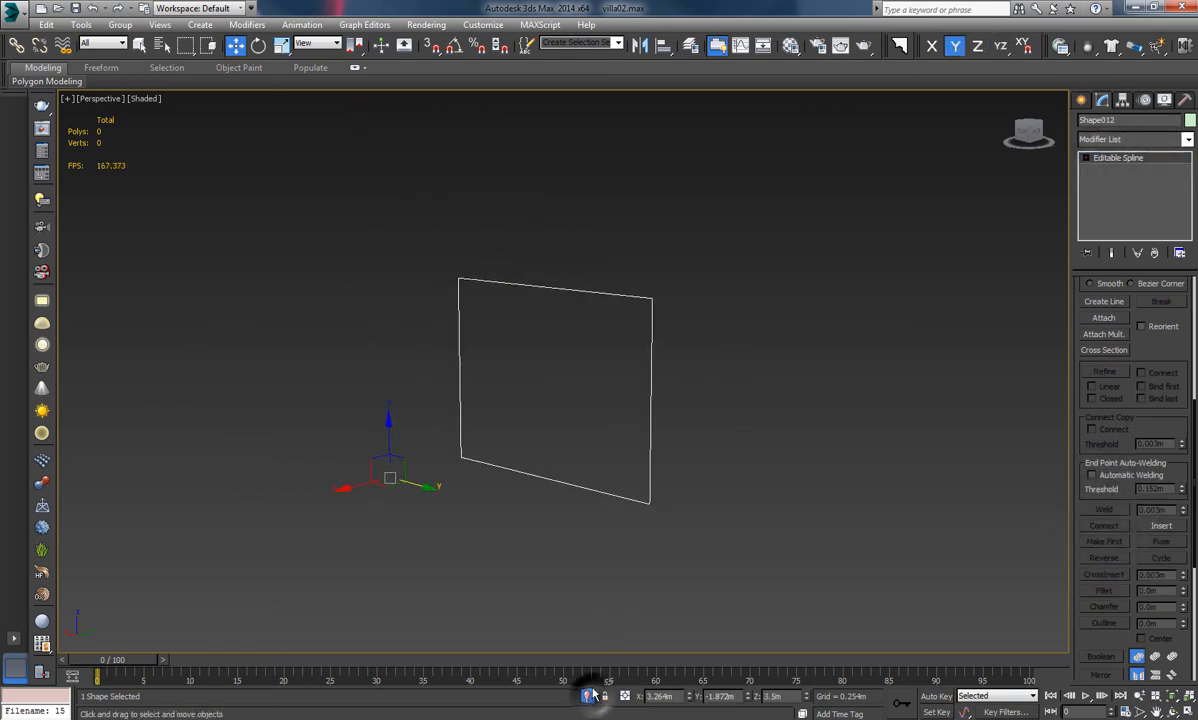
click(588, 695)
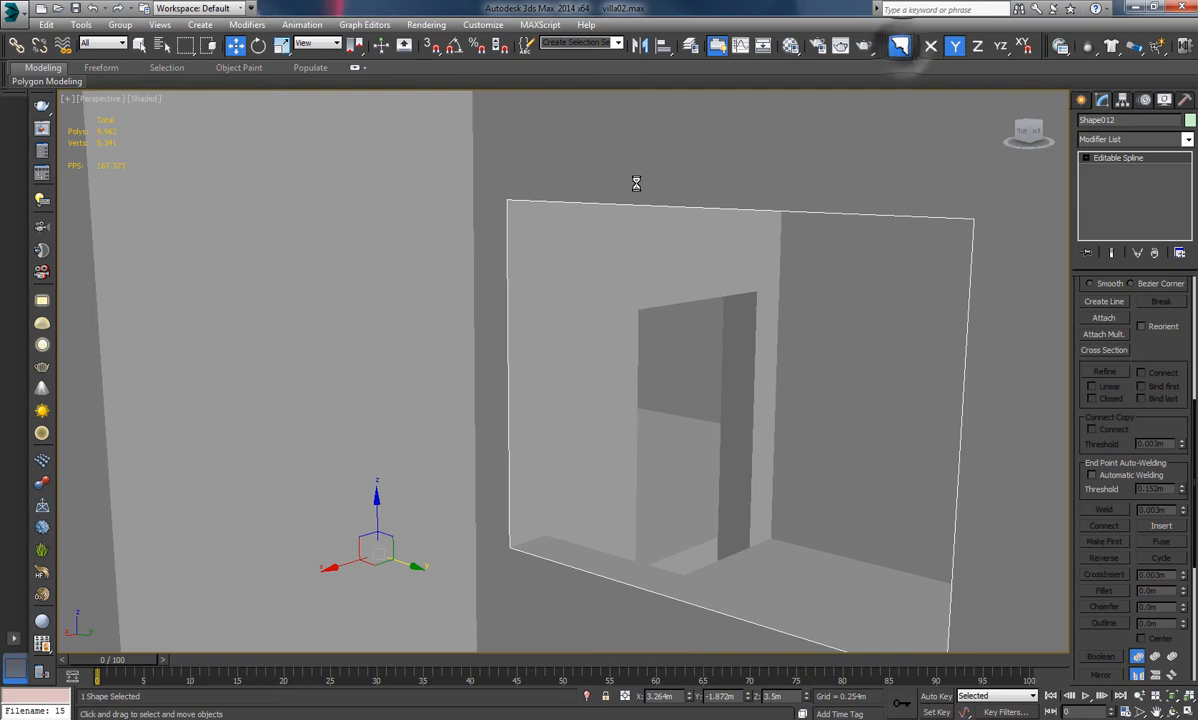
Apply sweep profile 15 to the upper-floor window outline and set its pivot alignment to bottom right
scroll(593, 513, down, 3)
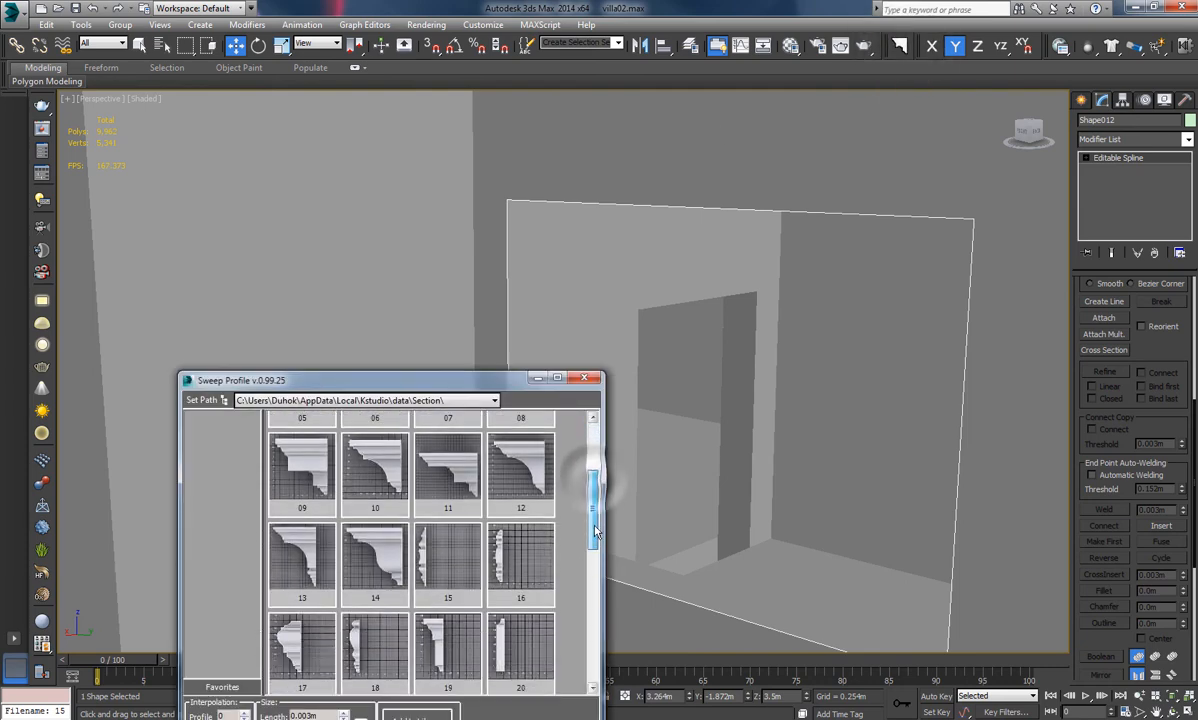
click(446, 600)
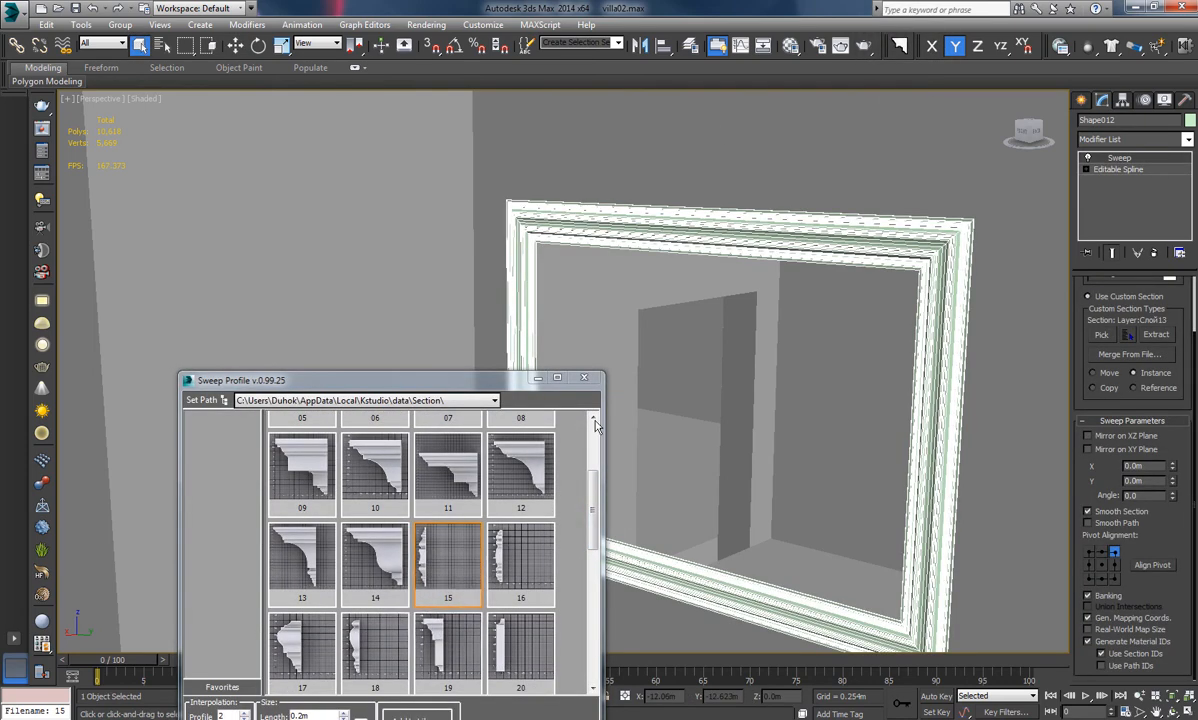
click(1115, 581)
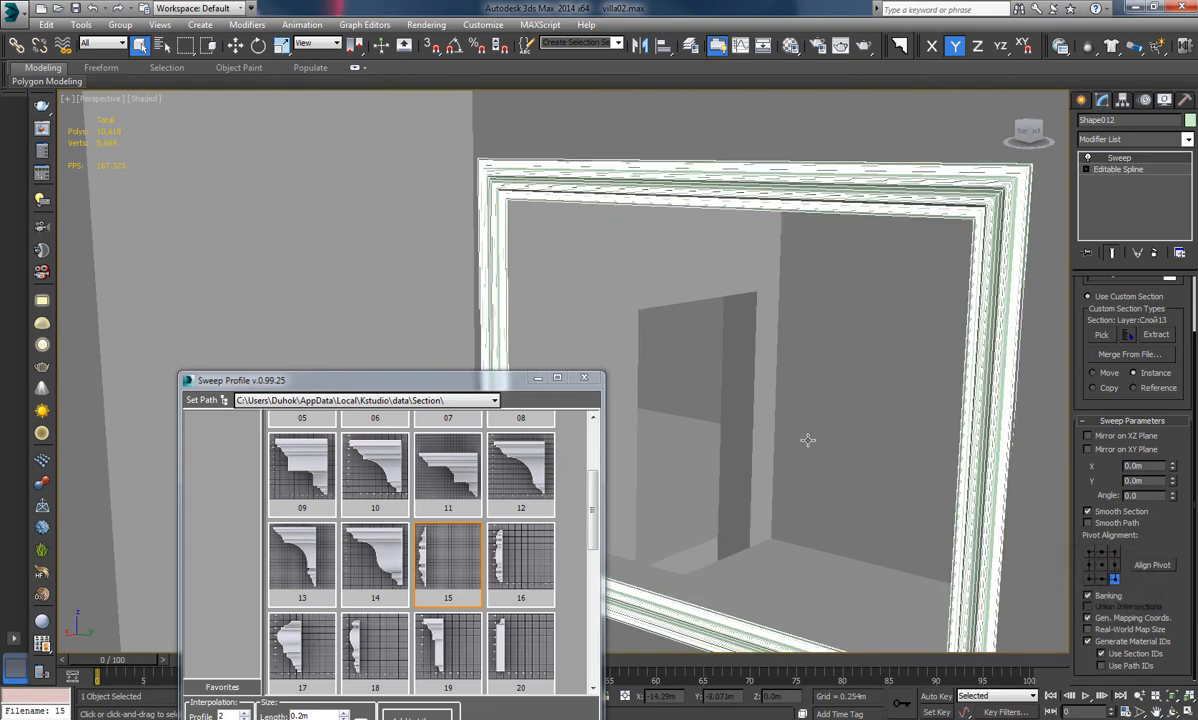
alt+middle_drag(807, 438, 518, 328)
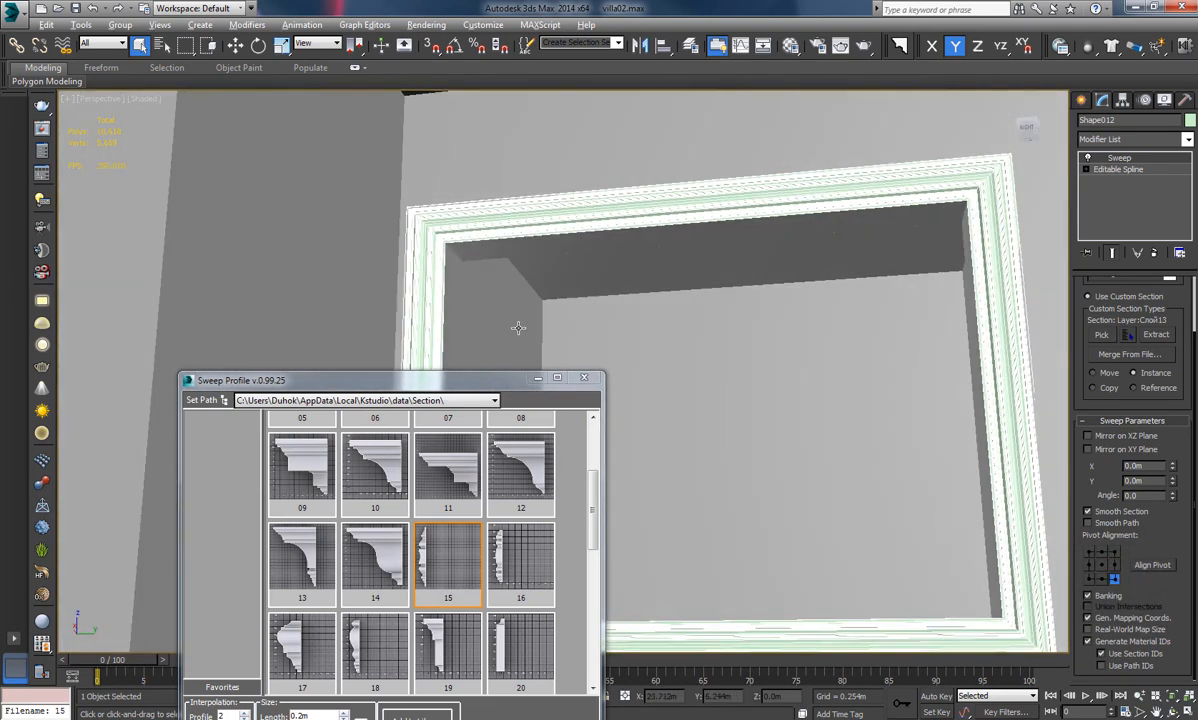
click(579, 381)
Change the upper-floor window frame's object color to grey and deselect the frame
click(1188, 120)
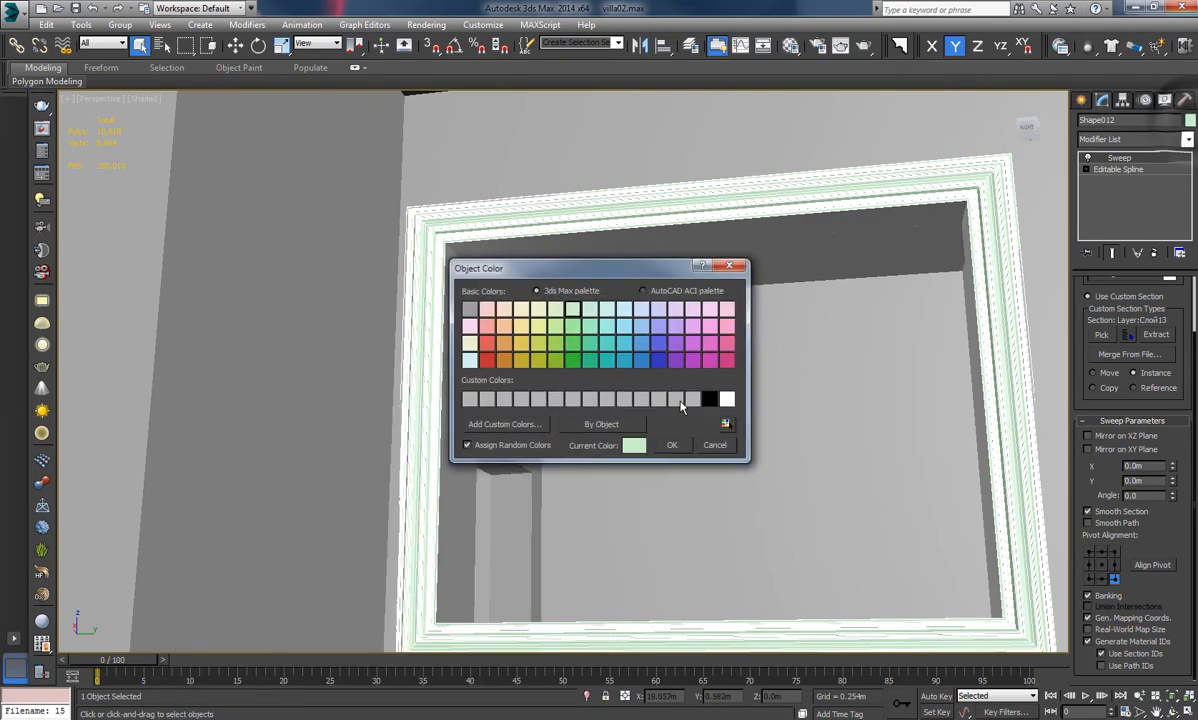
click(671, 450)
scroll(655, 508, down, 10)
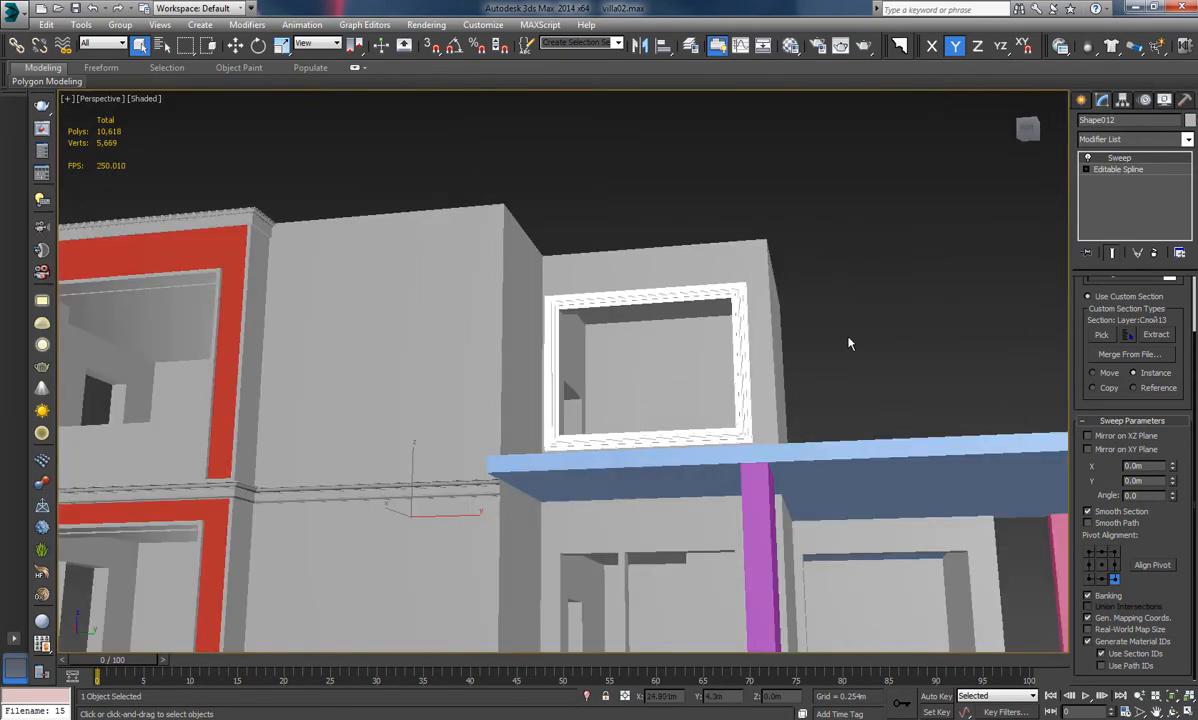
click(850, 340)
Create a shape from the four outer edges of the ground-floor window opening beneath the blue slab, then deselect the building
alt+middle_drag(756, 398, 650, 200)
alt+middle_drag(701, 409, 784, 407)
scroll(750, 408, up, 3)
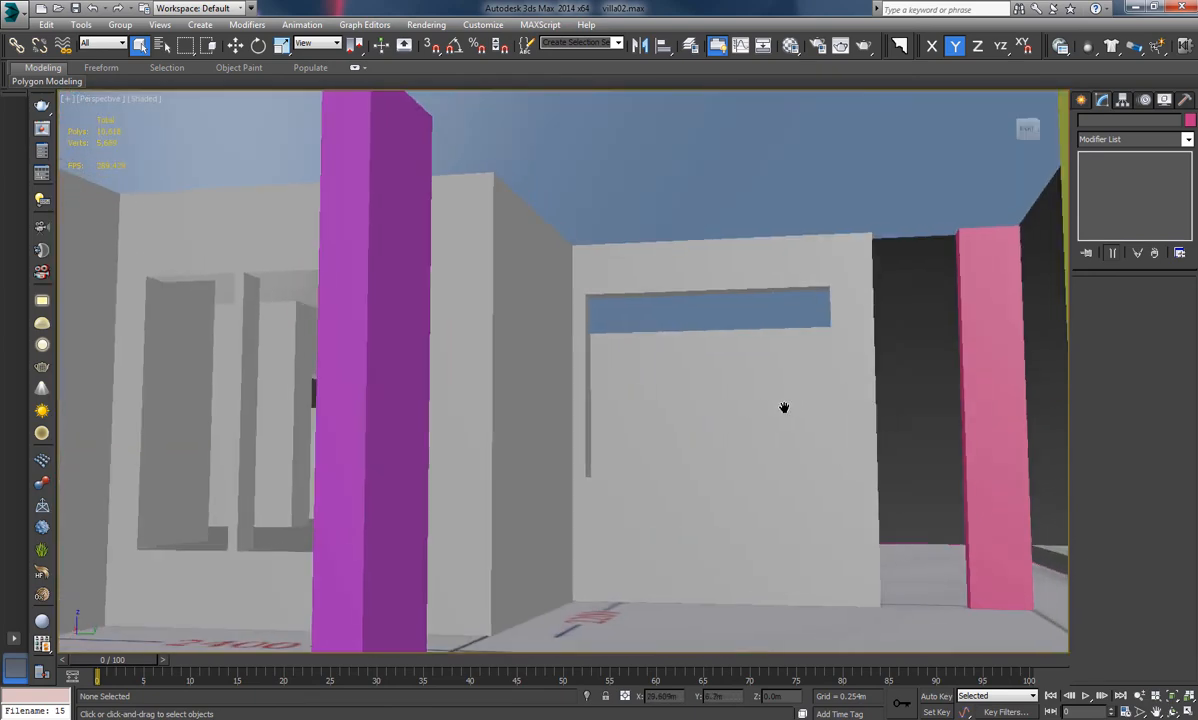
click(836, 245)
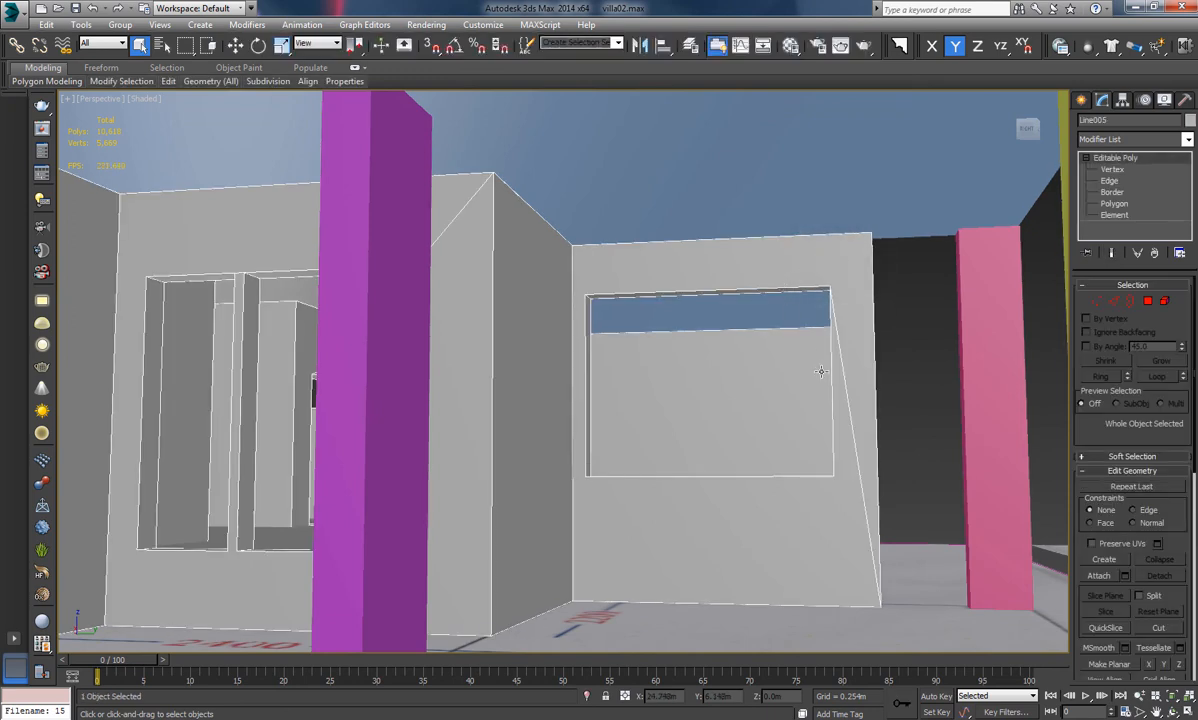
alt+middle_drag(821, 371, 798, 372)
click(1113, 301)
click(727, 283)
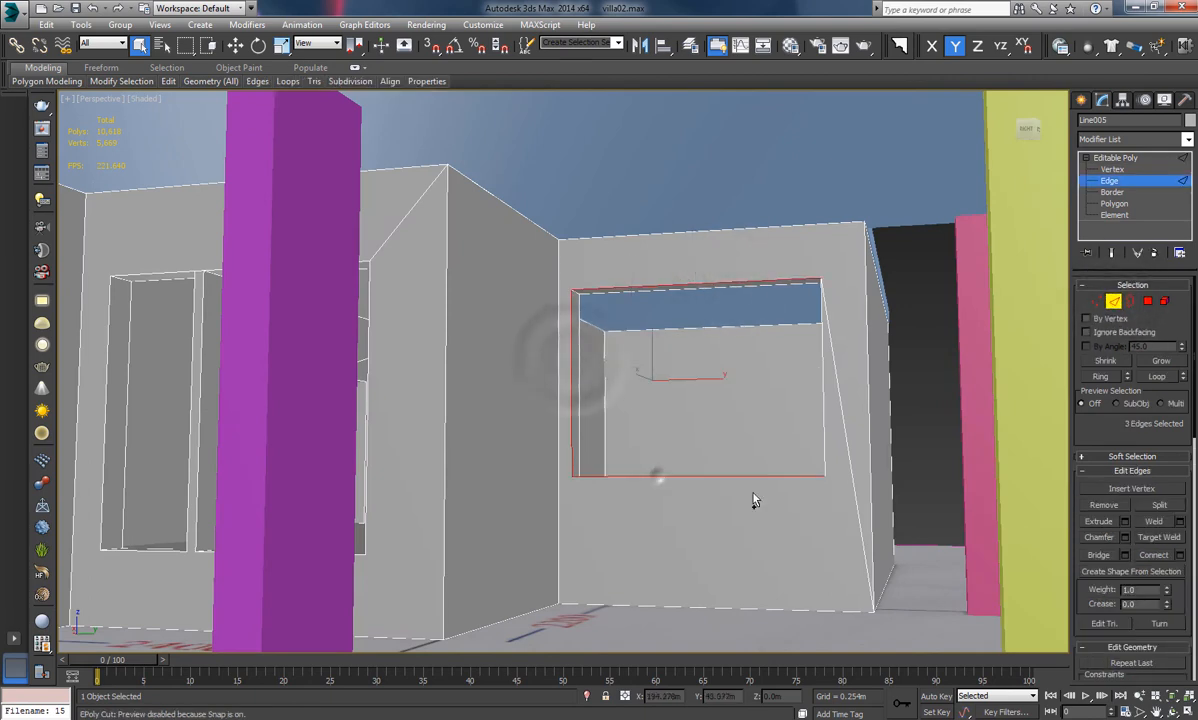
ctrl+click(652, 476)
ctrl+click(822, 440)
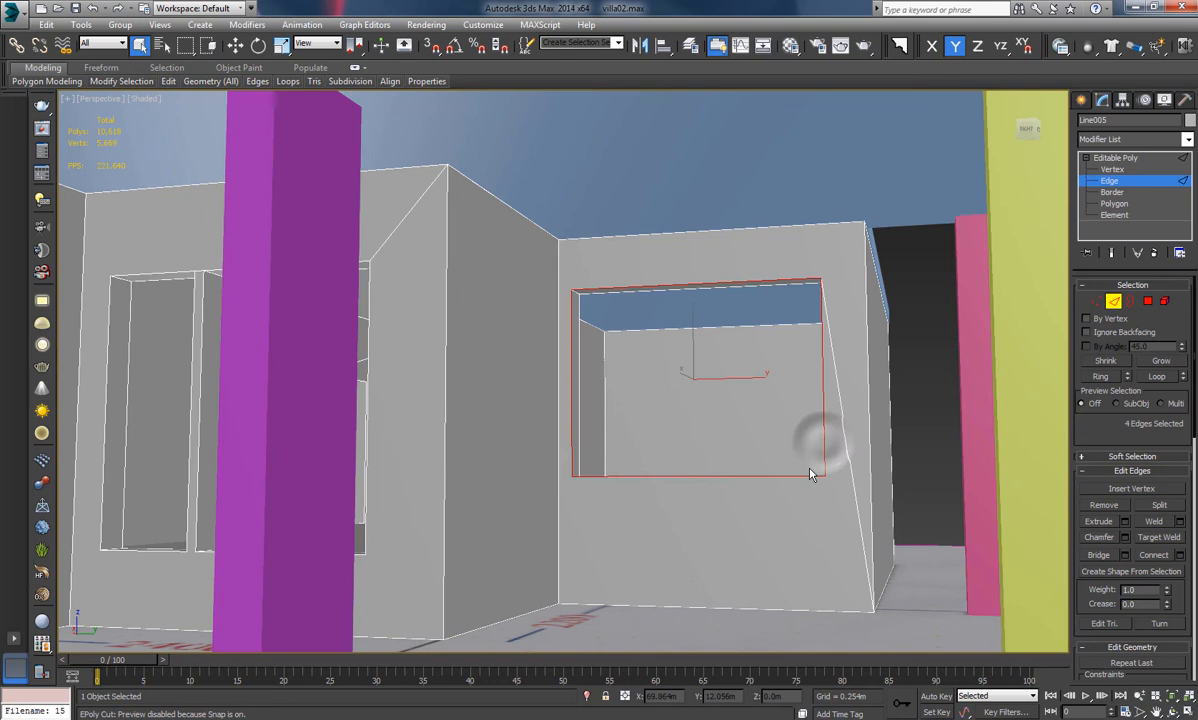
click(1150, 572)
click(570, 387)
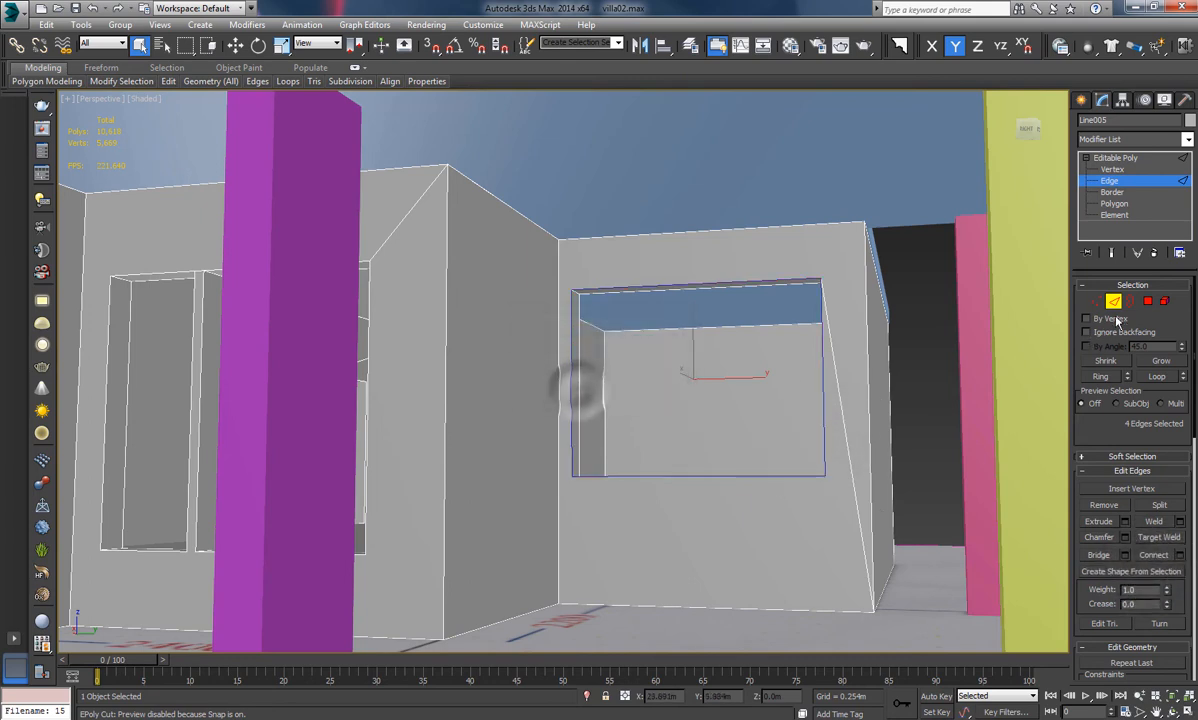
click(920, 350)
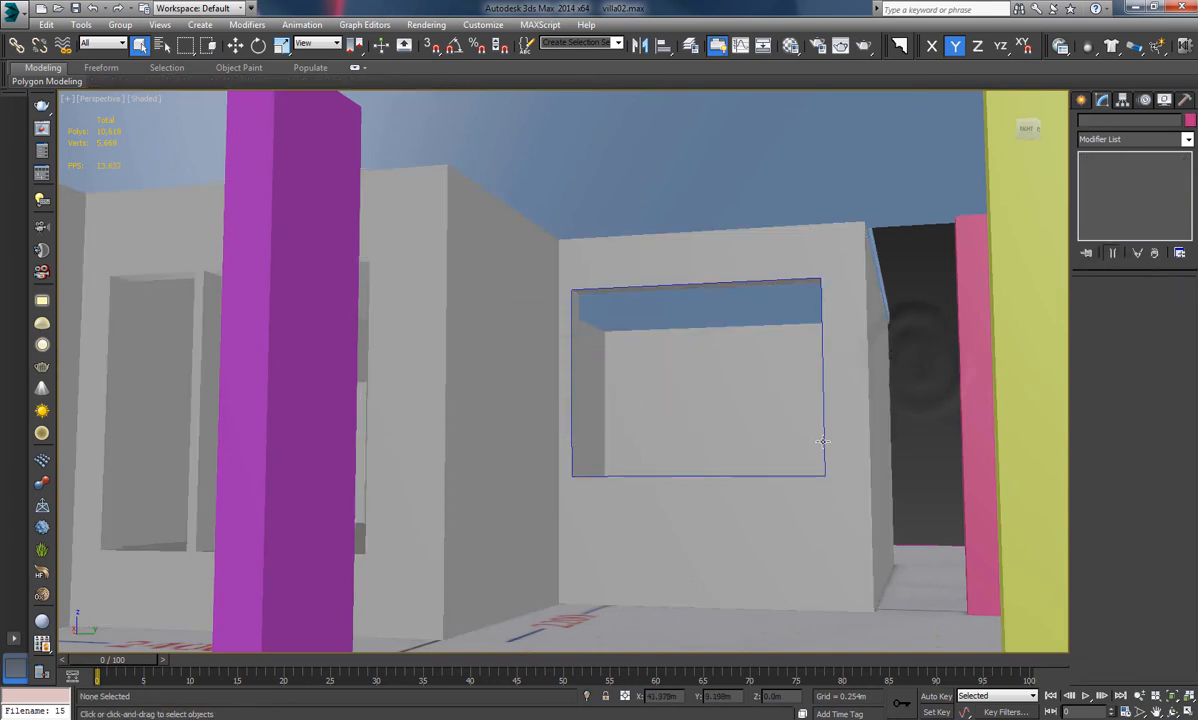
Apply sweep profile 15 to the new ground-floor window outline and close the profile library
click(822, 441)
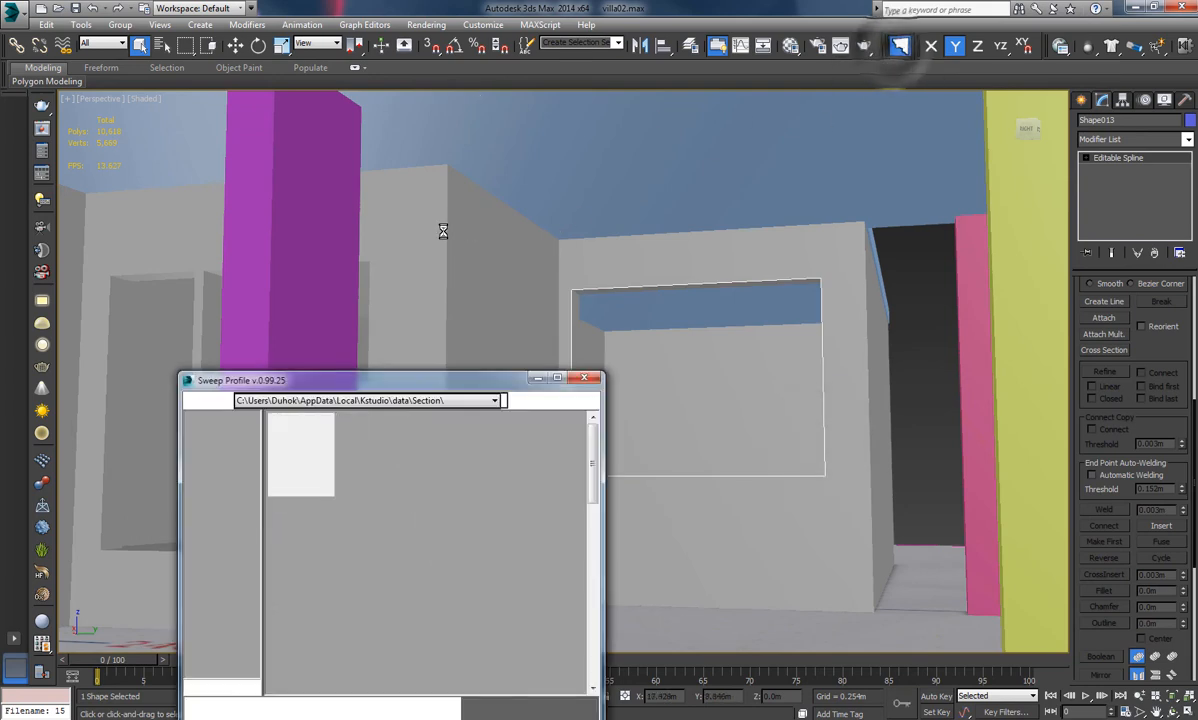
scroll(594, 470, down, 3)
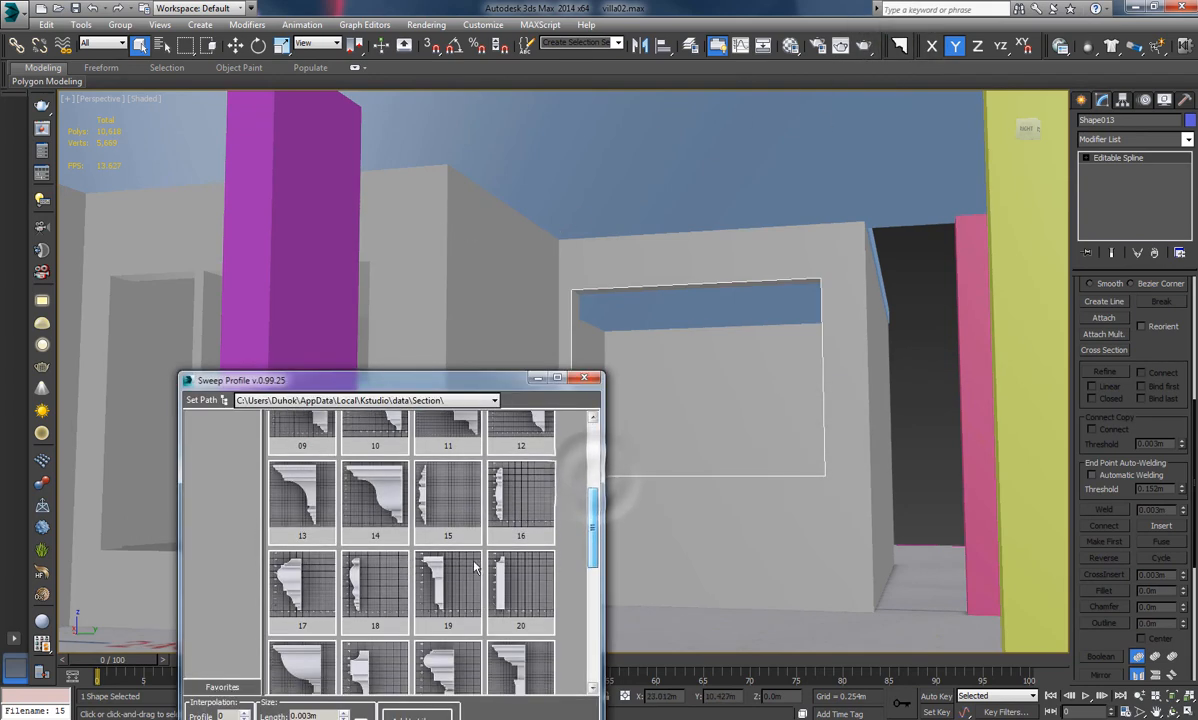
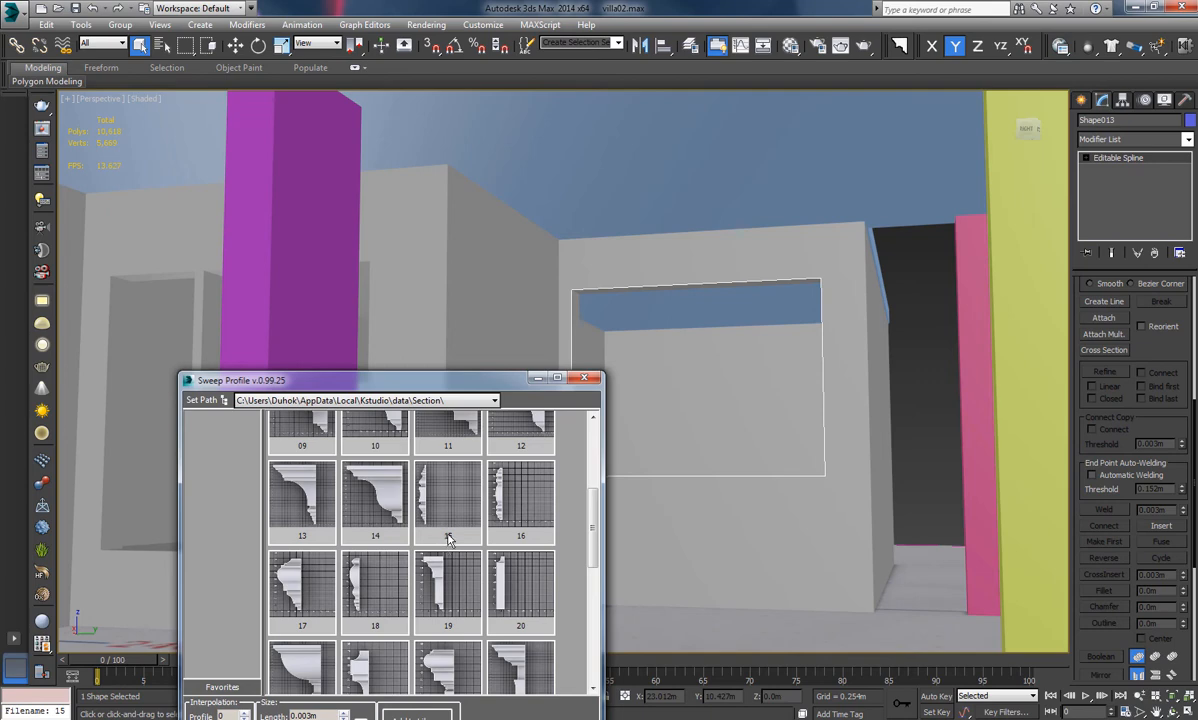
click(448, 539)
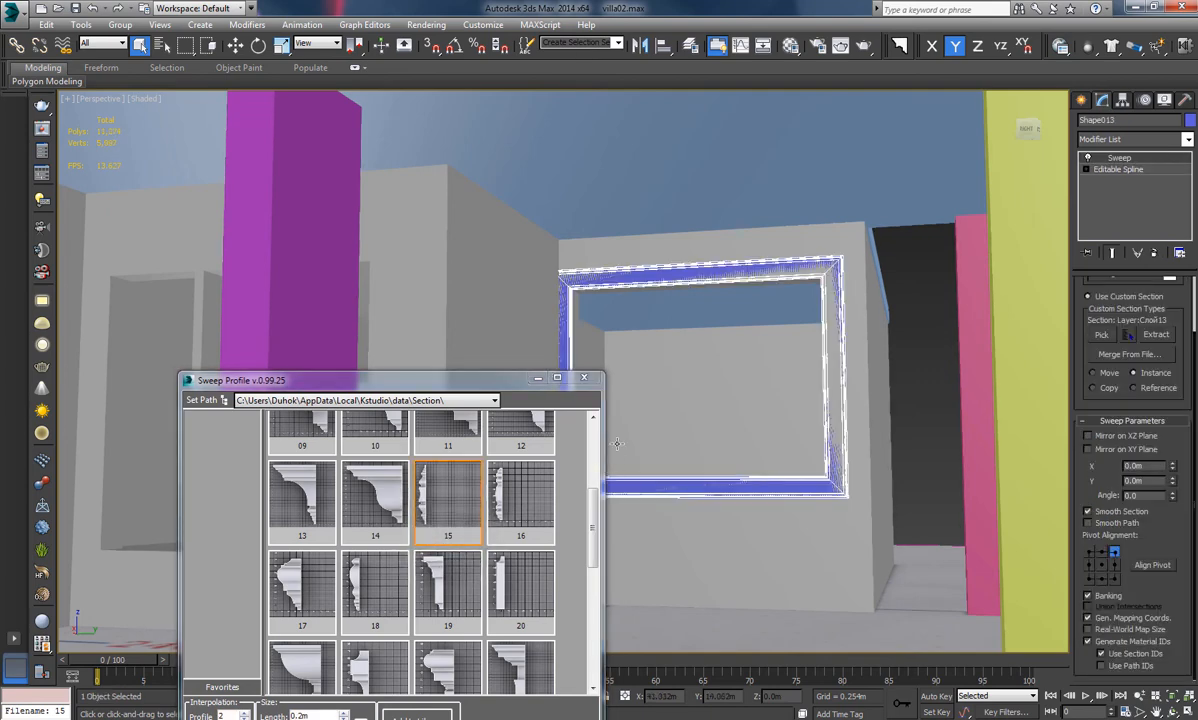
alt+middle_drag(876, 410, 614, 416)
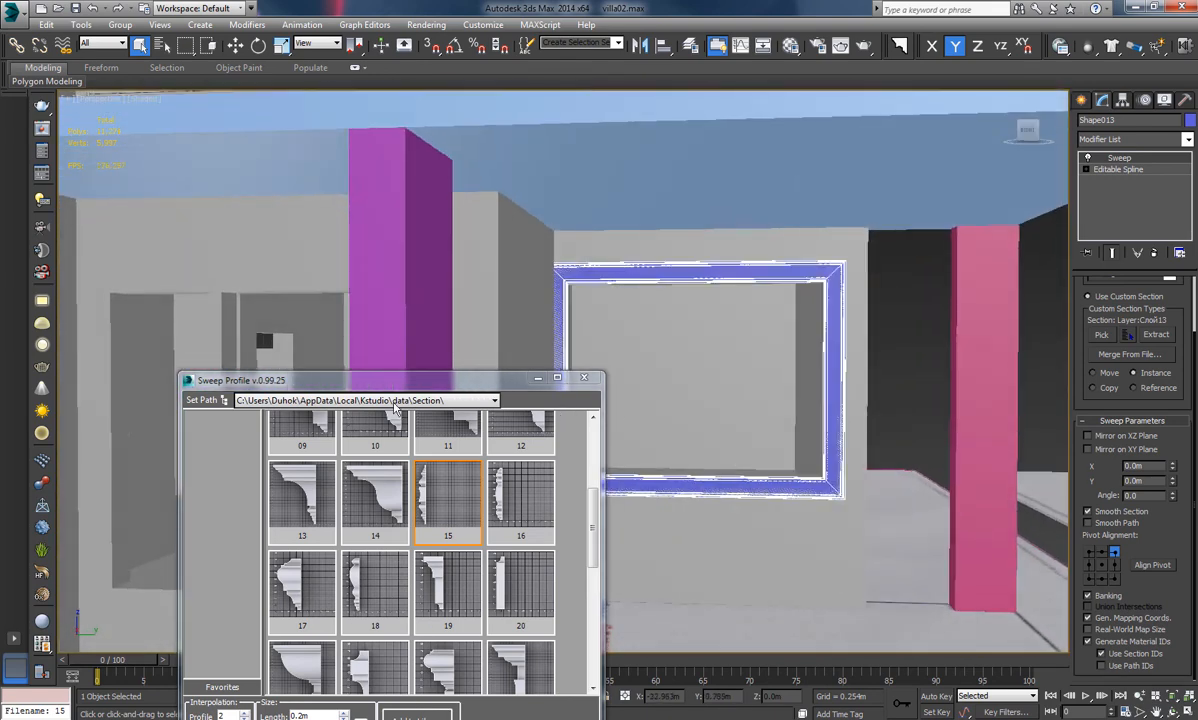
drag(401, 379, 336, 215)
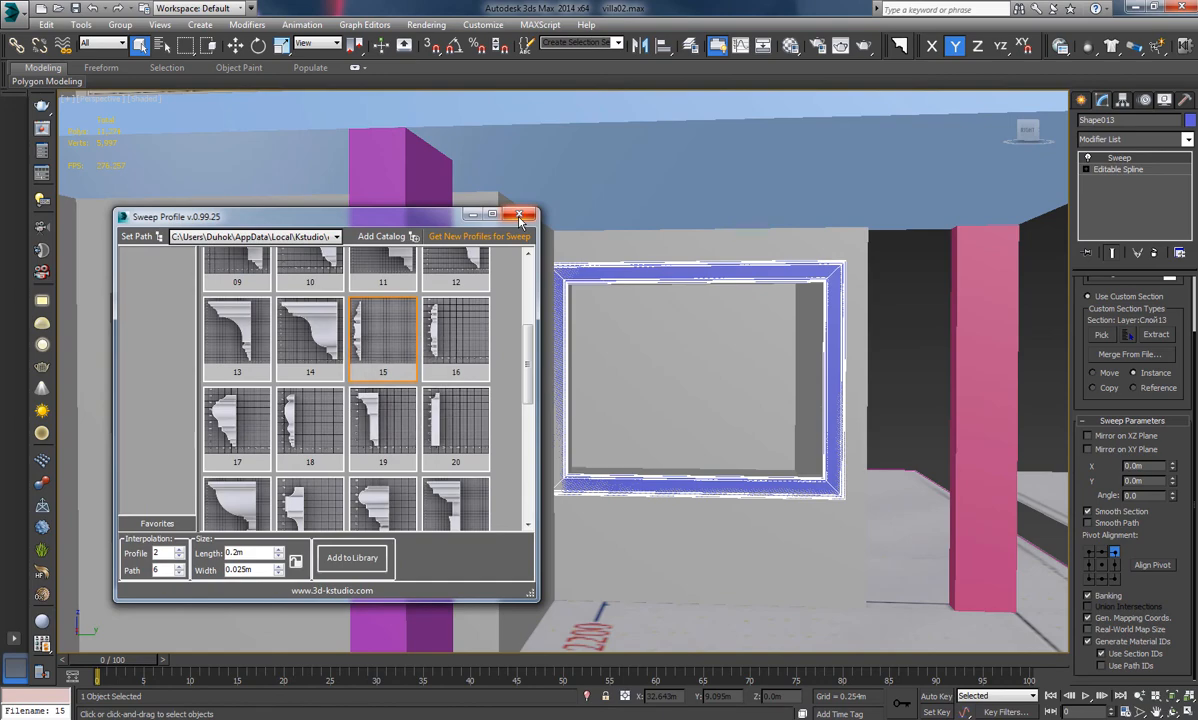
click(519, 215)
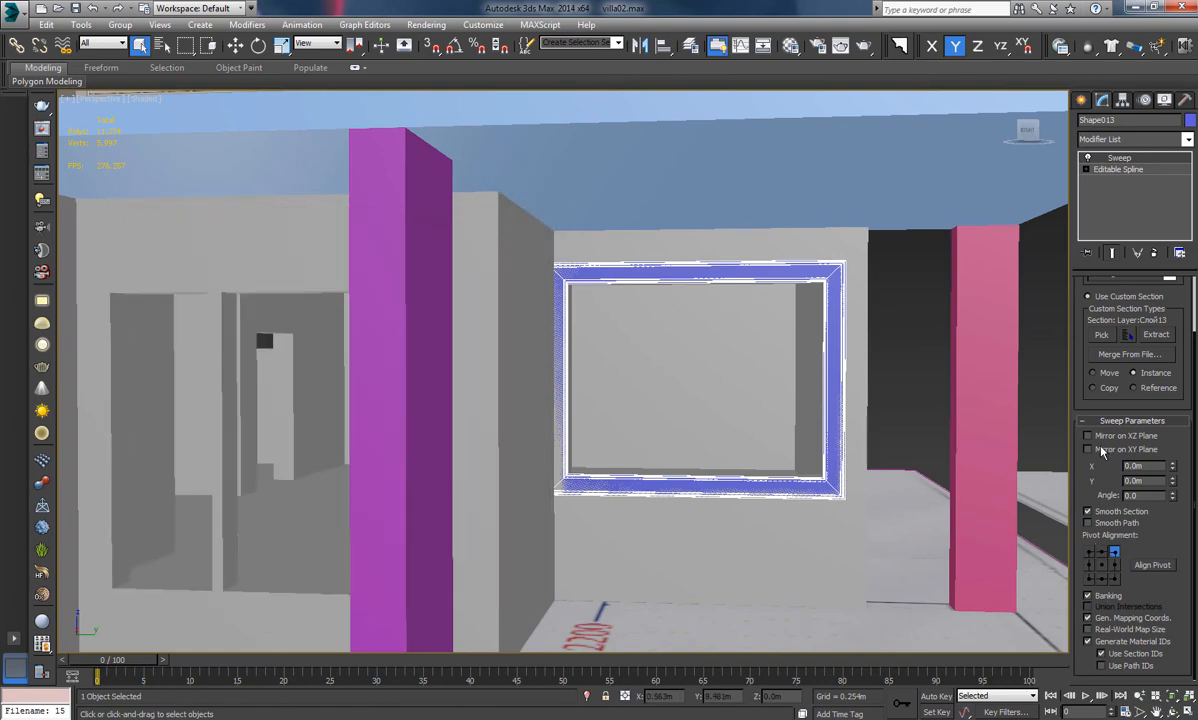
Mirror the ground-floor frame's sweep on the XZ plane and set its pivot alignment to top left
click(1089, 437)
alt+middle_drag(819, 416, 757, 472)
scroll(757, 472, up, 5)
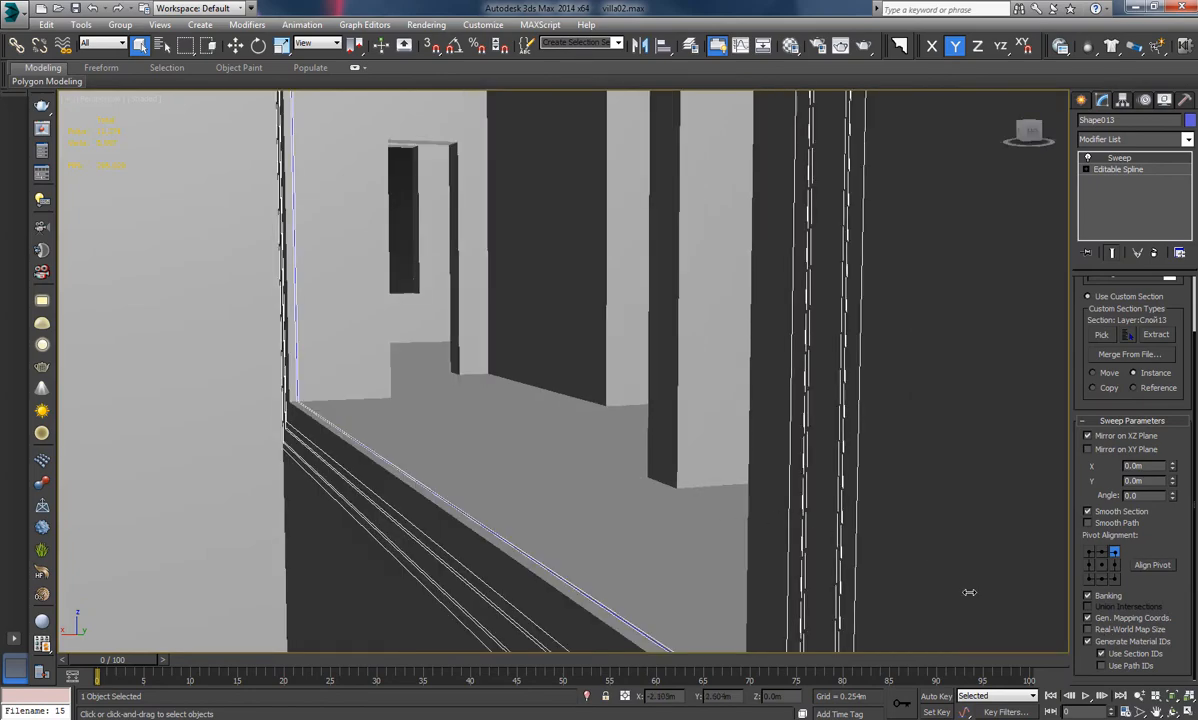
click(1089, 552)
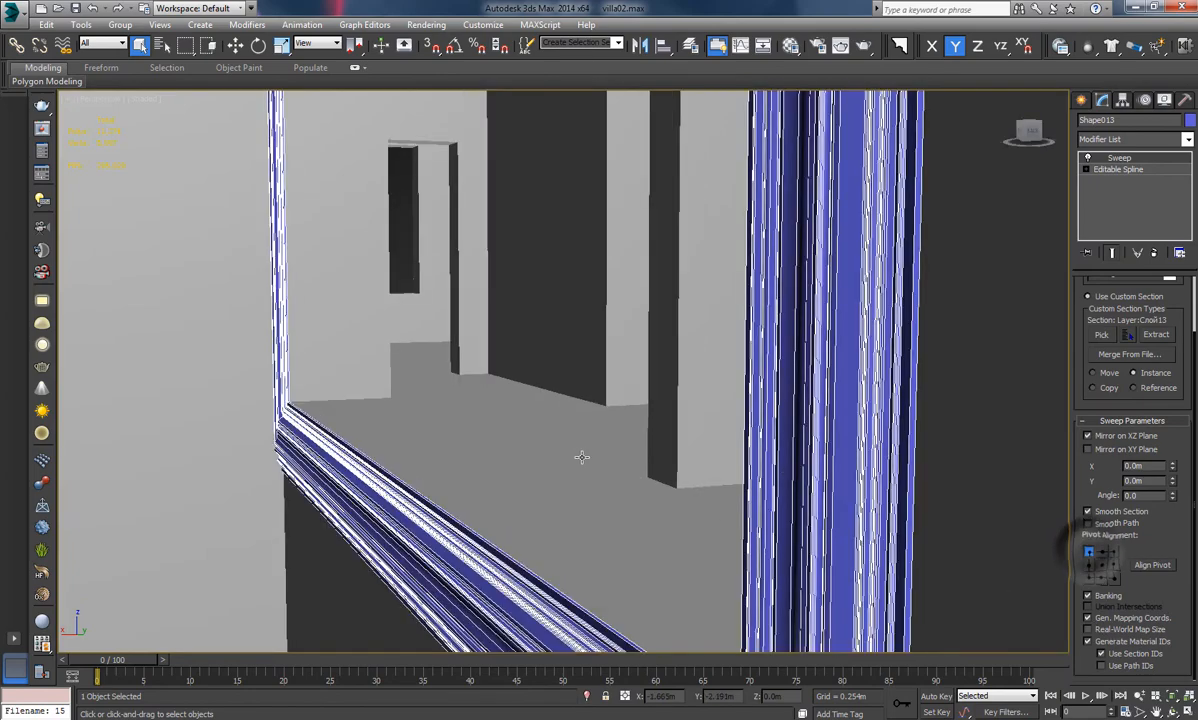
scroll(580, 455, down, 8)
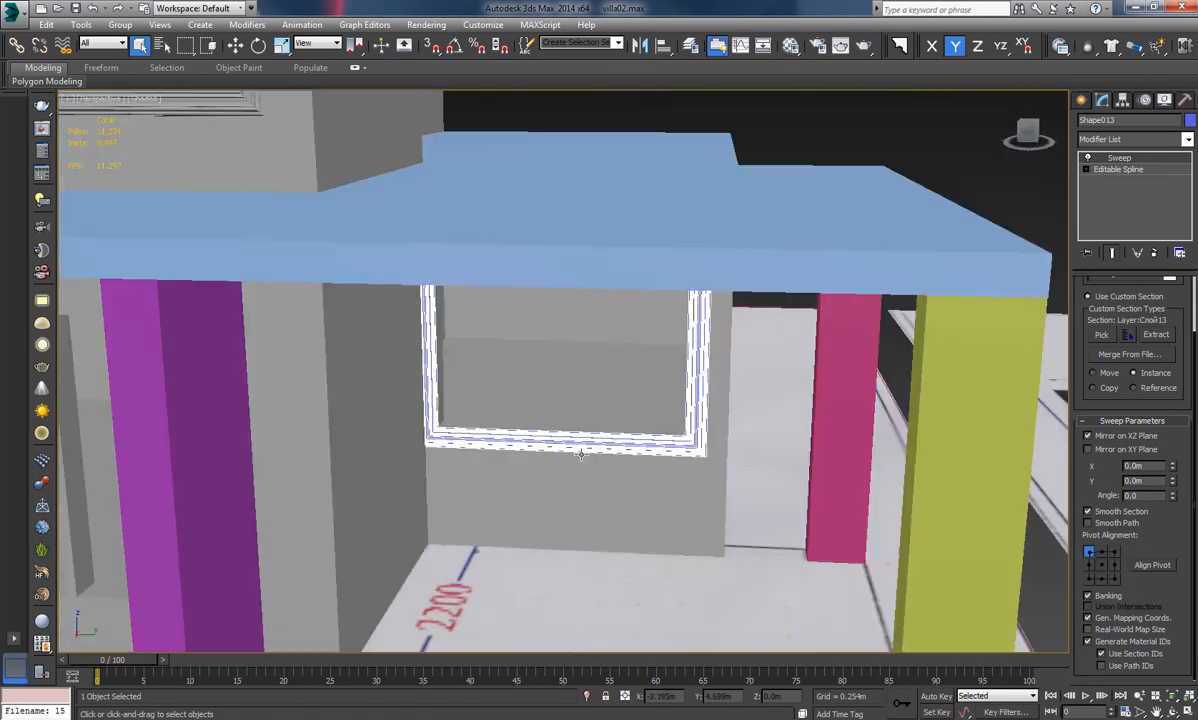
alt+middle_drag(581, 455, 572, 436)
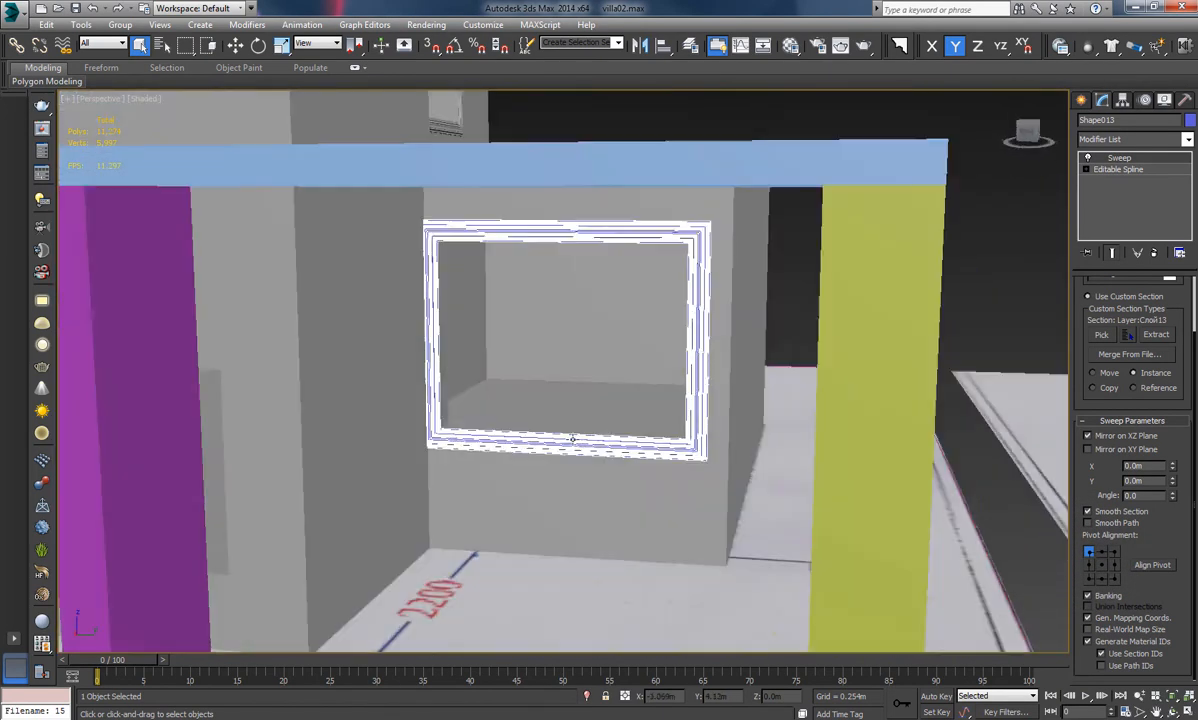
Examine the ground-floor window frame's corner and its fit on the facade with edged faces shown, then hide the edged faces
scroll(688, 454, up, 5)
scroll(525, 434, up, 3)
middle_drag(281, 406, 562, 515)
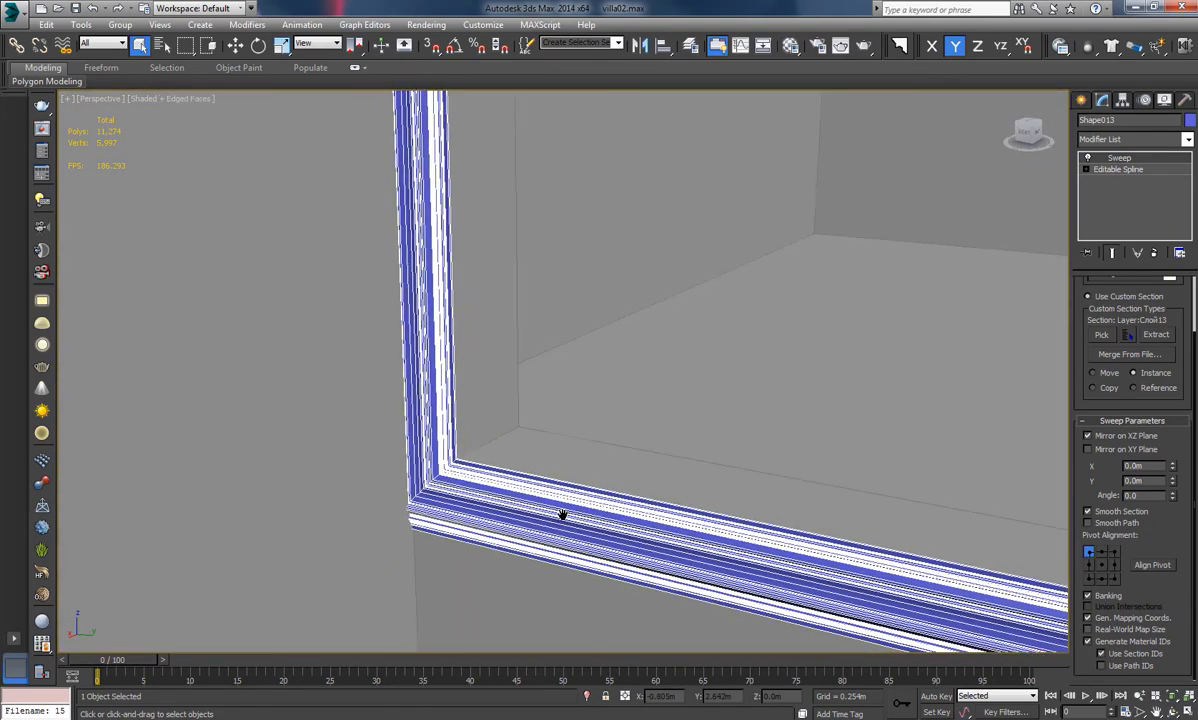
middle_drag(554, 461, 561, 465)
alt+middle_drag(616, 478, 659, 454)
click(721, 265)
scroll(670, 394, up, 3)
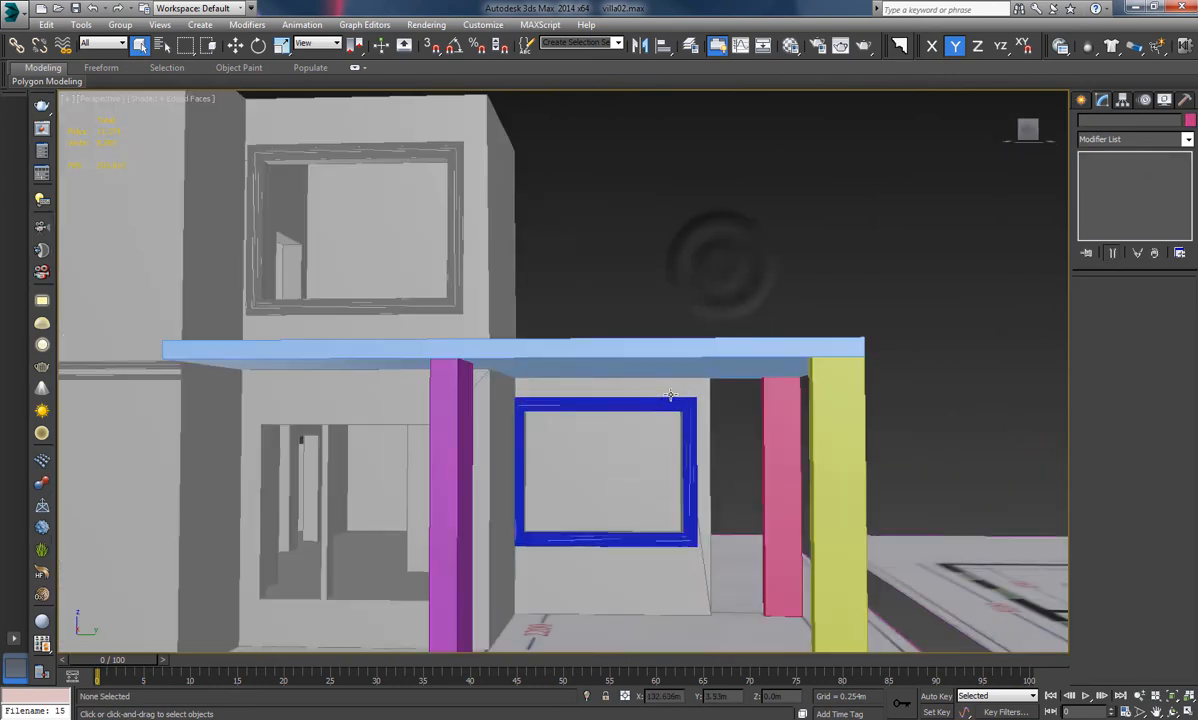
click(697, 308)
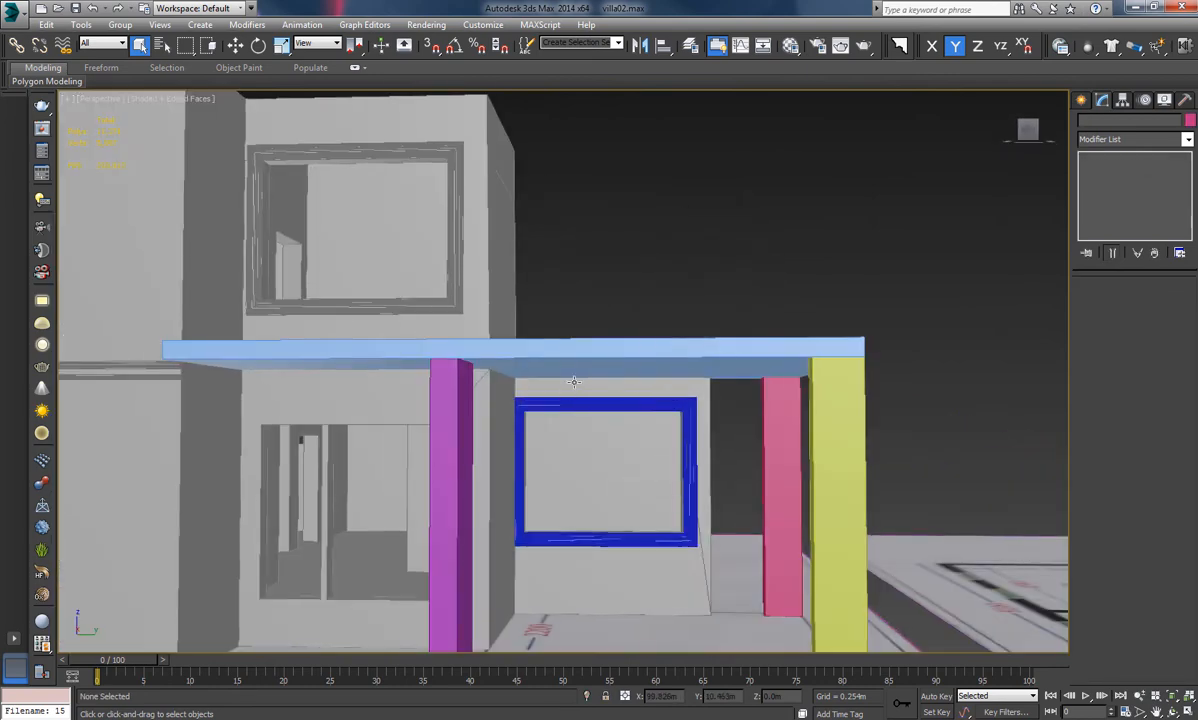
key(F4)
middle_drag(681, 463, 688, 457)
Change the ground-floor window frame's object color to grey and deselect the frame
click(691, 457)
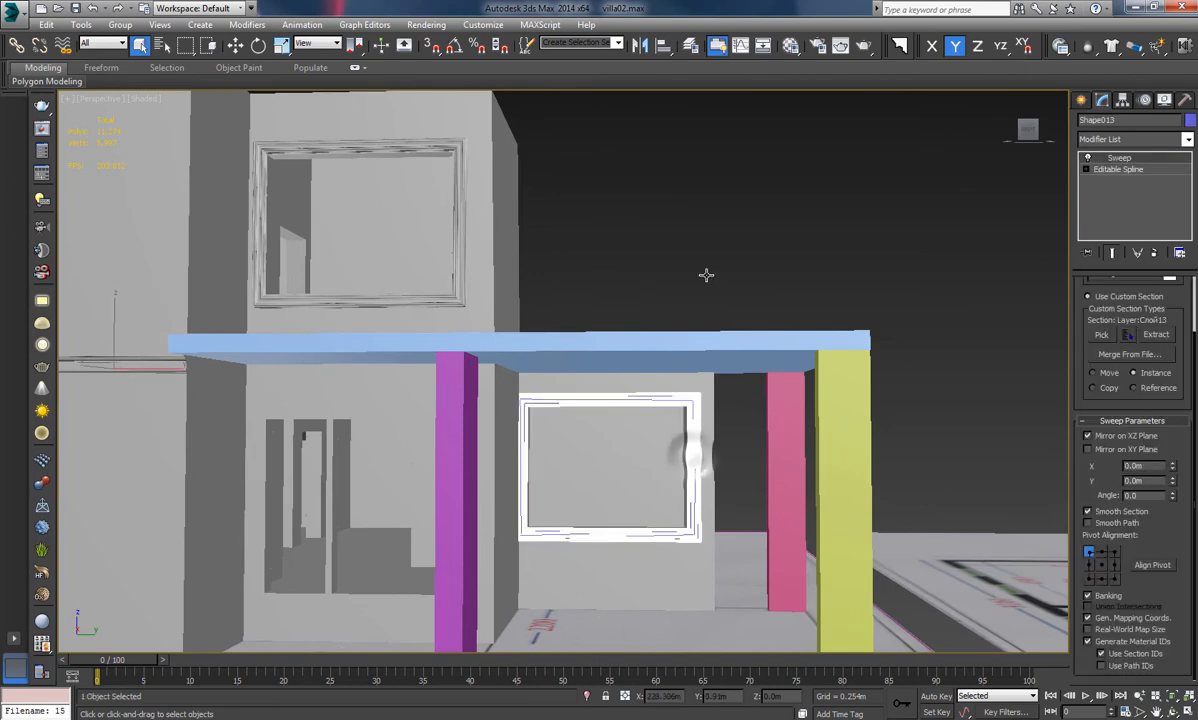
click(1190, 120)
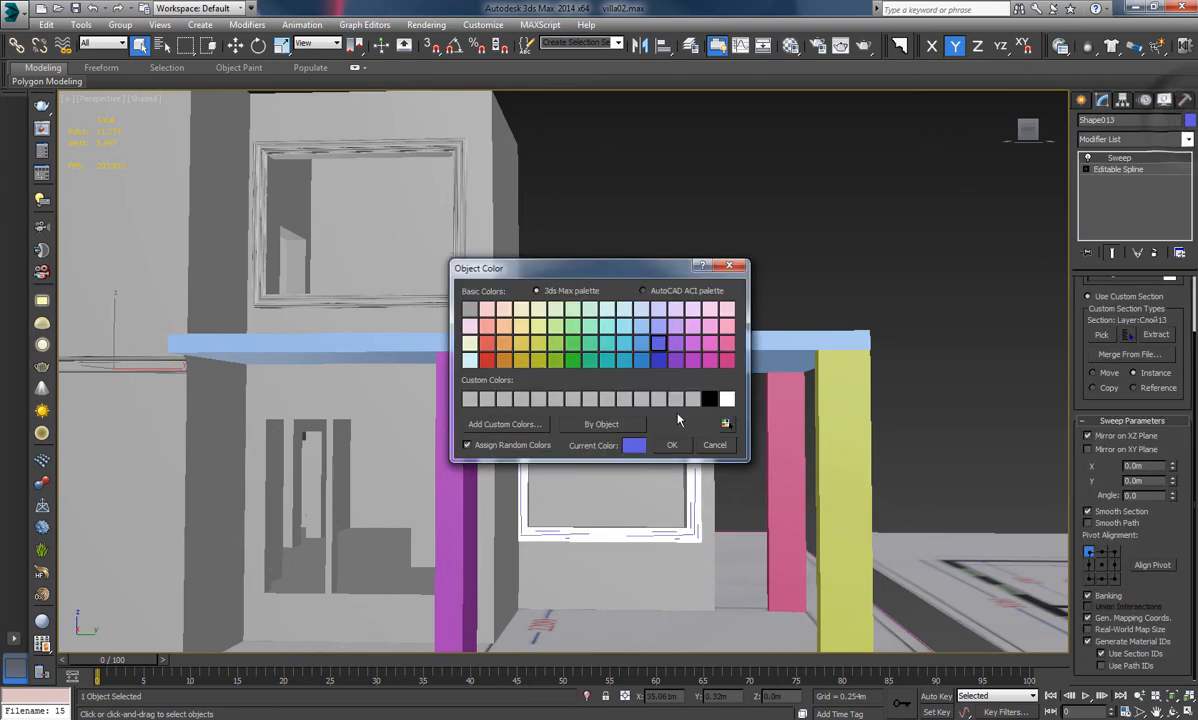
click(670, 445)
click(722, 257)
Set the sweep profile length of the ground-floor window frame beneath the blue slab to 0.15 m, close the profile library and deselect the frame
scroll(674, 457, up, 5)
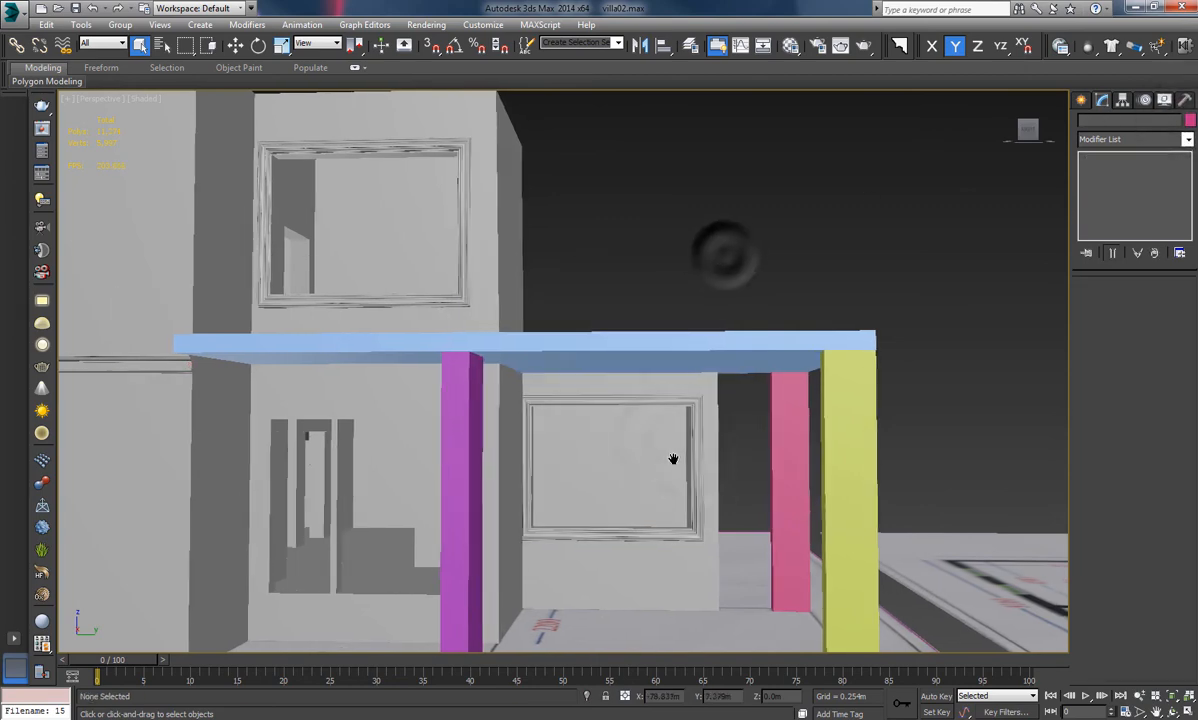
scroll(718, 362, up, 3)
middle_drag(614, 425, 716, 325)
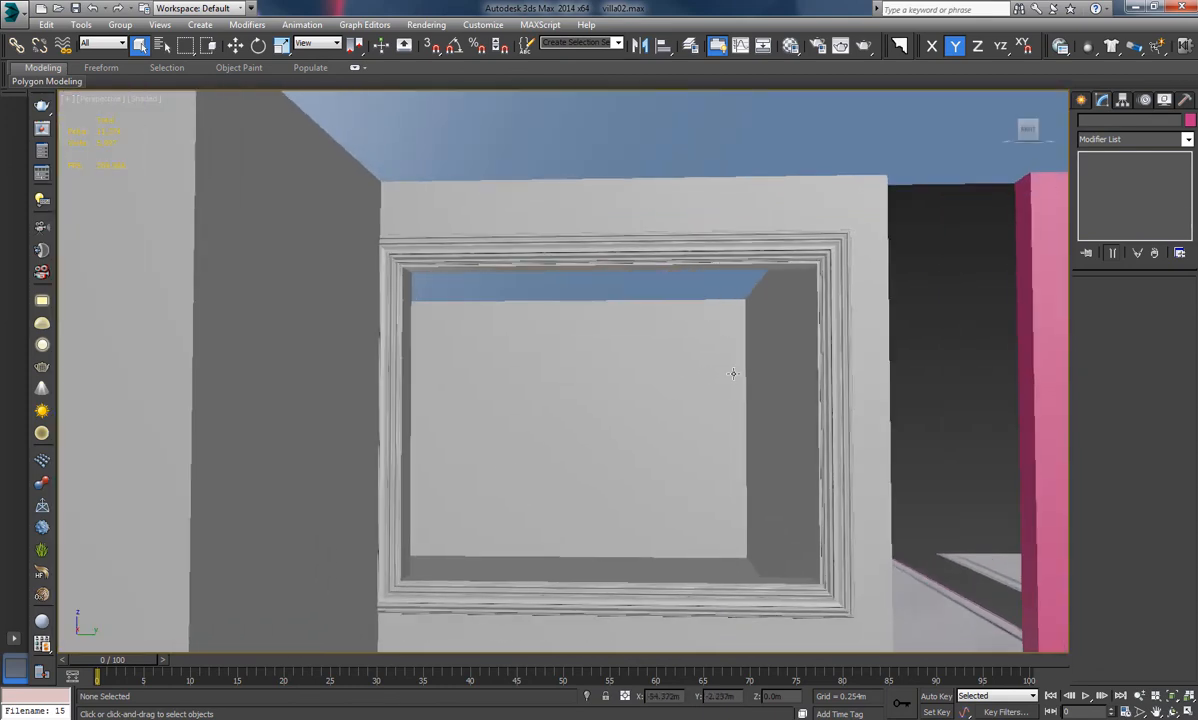
click(828, 300)
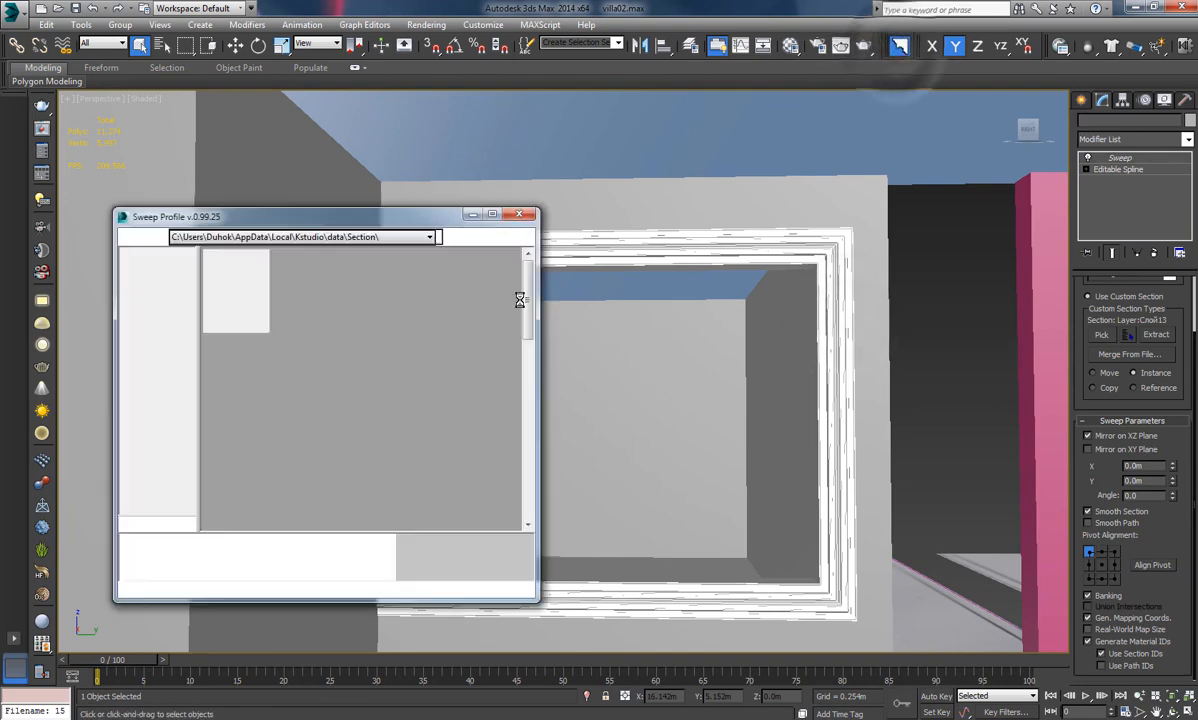
text(0.15)
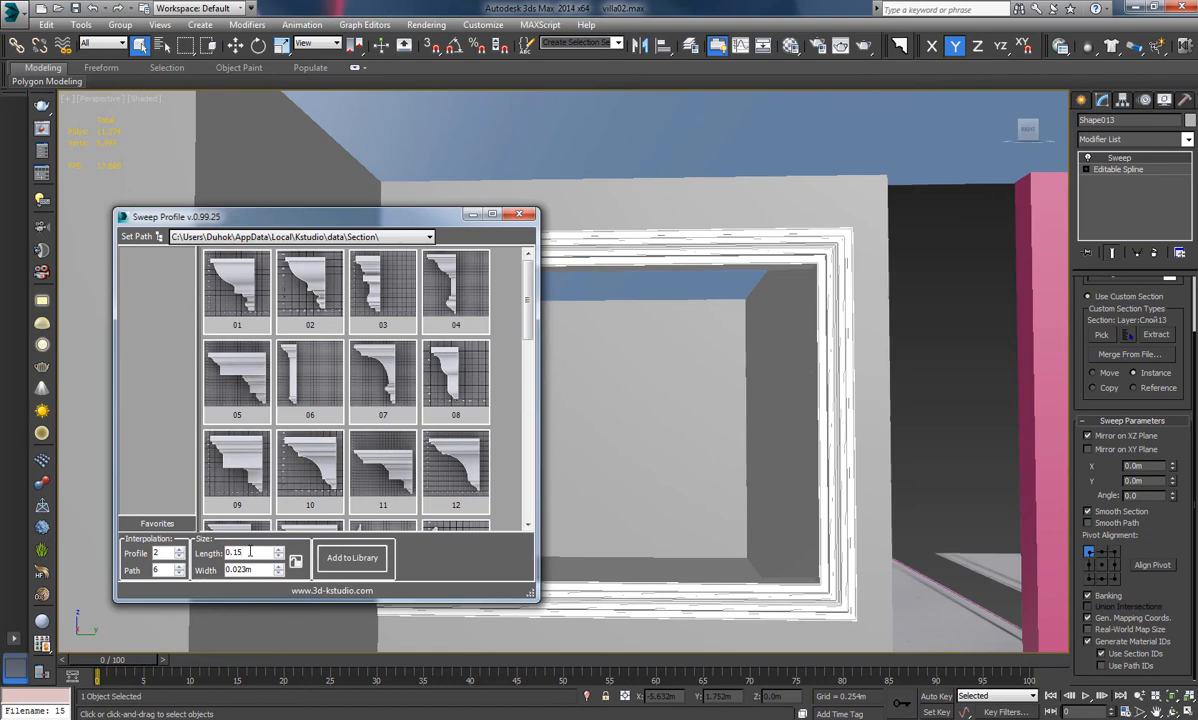
key(Return)
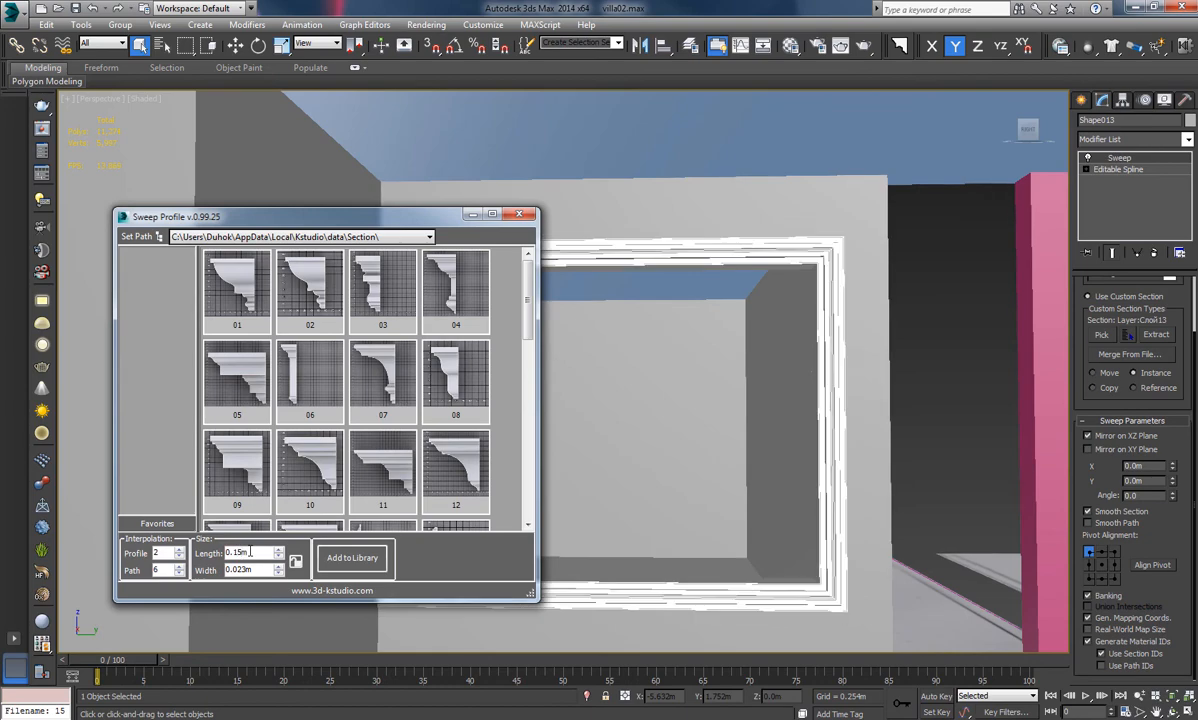
drag(330, 216, 824, 281)
click(1015, 281)
click(950, 265)
Try to edit the sweep profile size of the upper-floor window frames and the door frame together in the profile library
alt+middle_drag(566, 420, 582, 418)
scroll(582, 418, down, 5)
scroll(581, 418, down, 4)
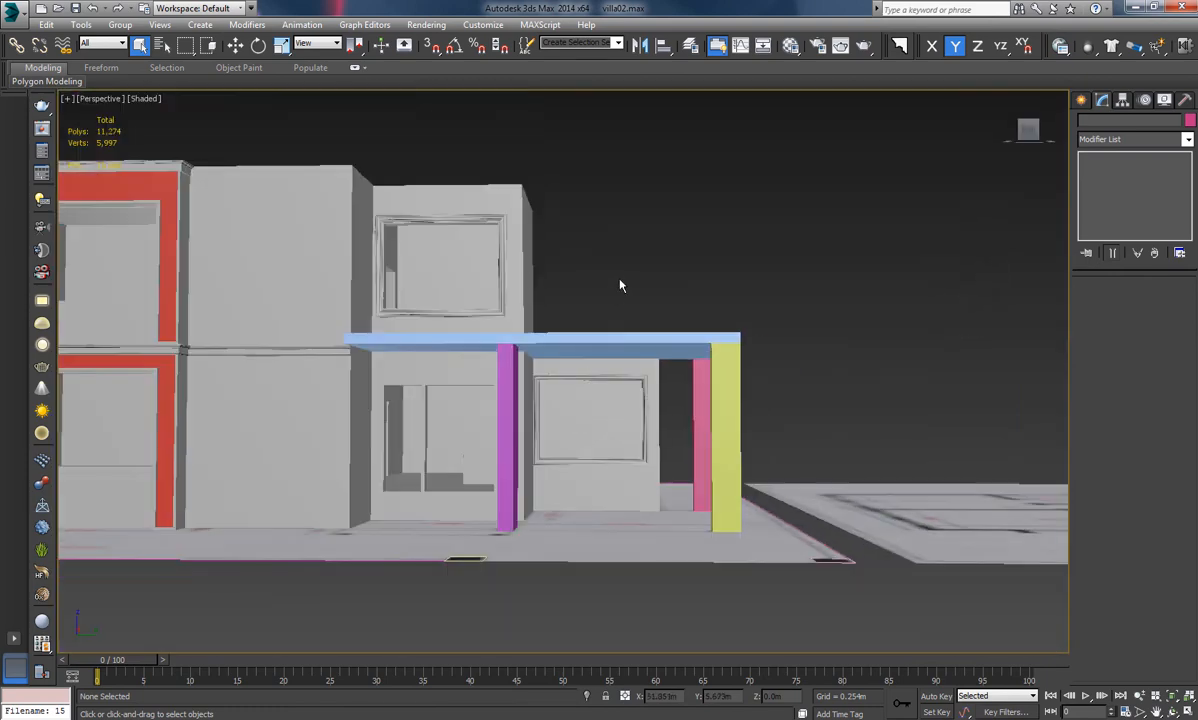
alt+middle_drag(620, 273, 480, 437)
middle_drag(470, 344, 470, 344)
scroll(470, 344, up, 5)
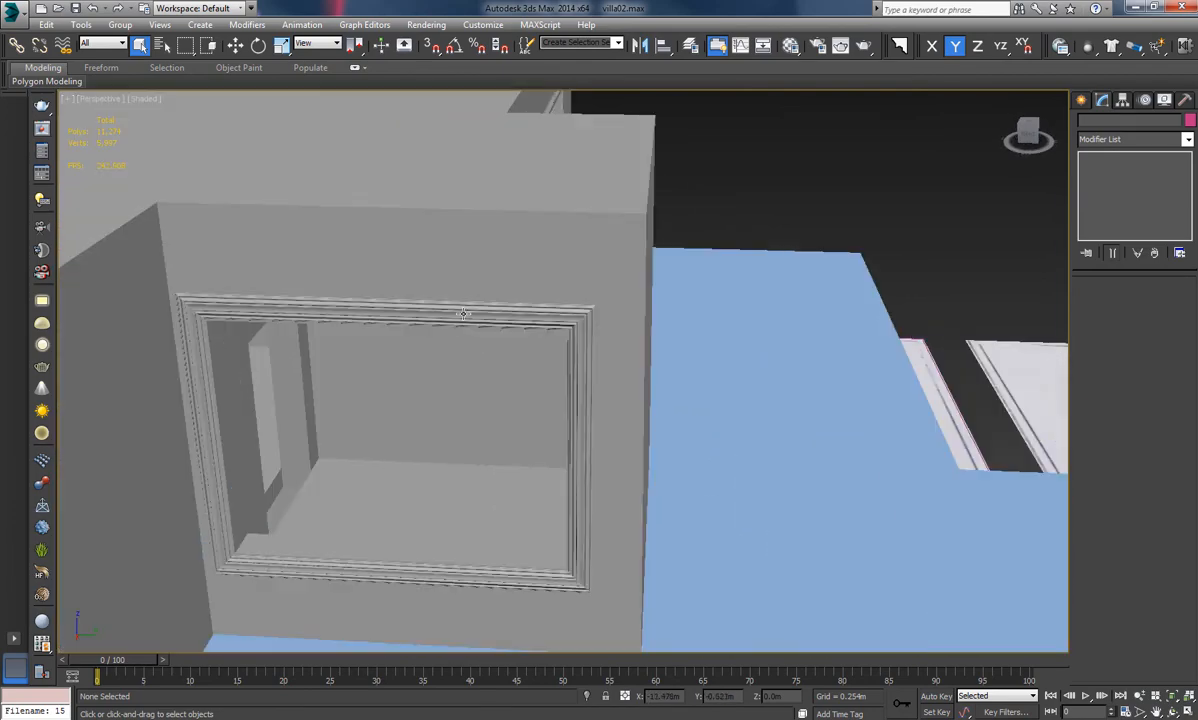
click(463, 314)
alt+middle_drag(700, 218, 645, 302)
ctrl+click(739, 311)
ctrl+click(815, 260)
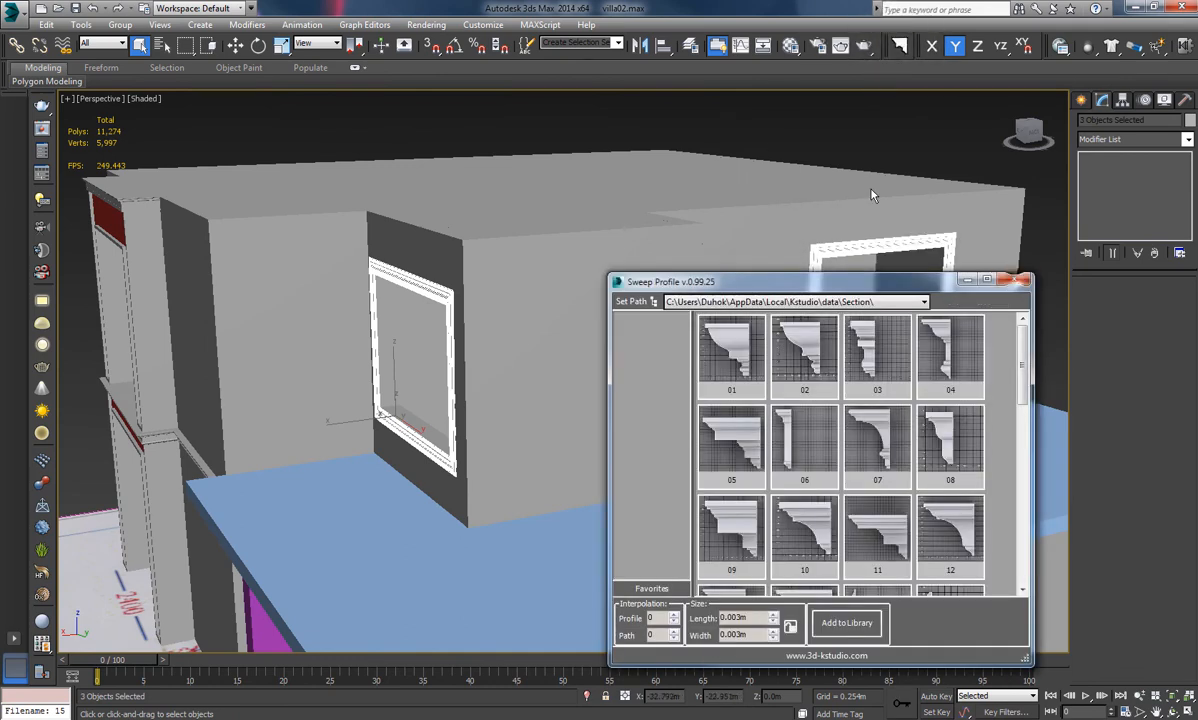
Set the sweep profile length to 0.15 m for the upper-floor front window frame and the side-wall window frame individually
click(425, 288)
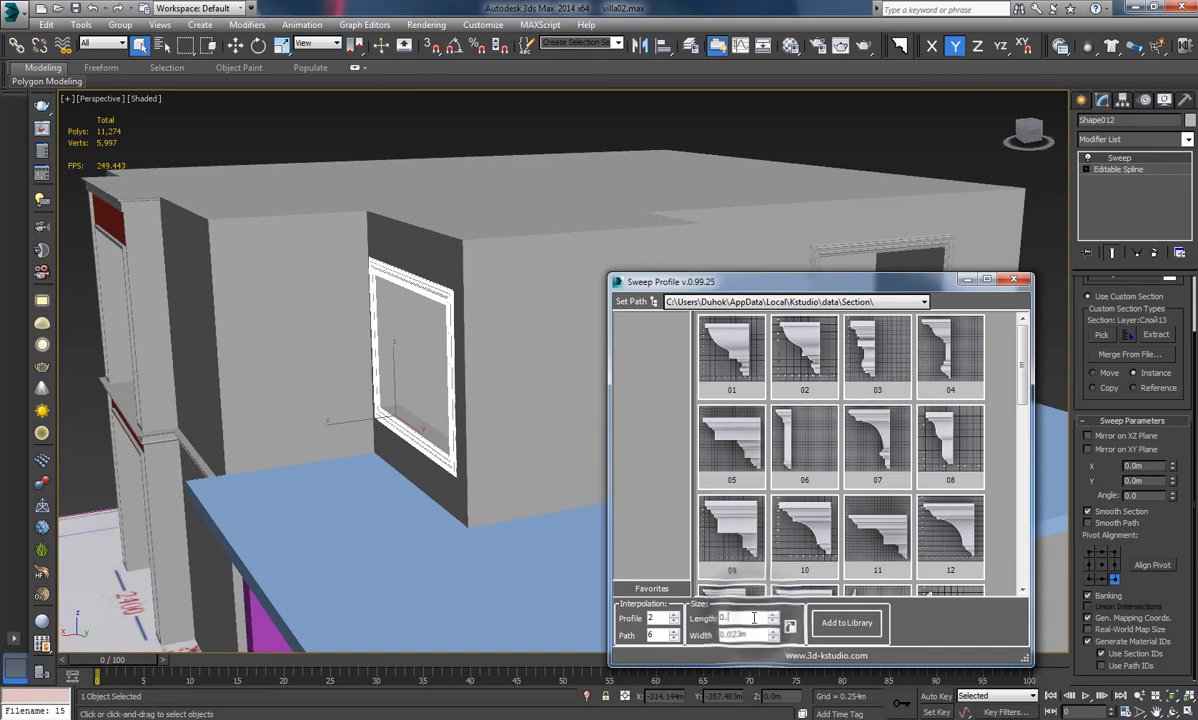
click(1015, 281)
click(945, 245)
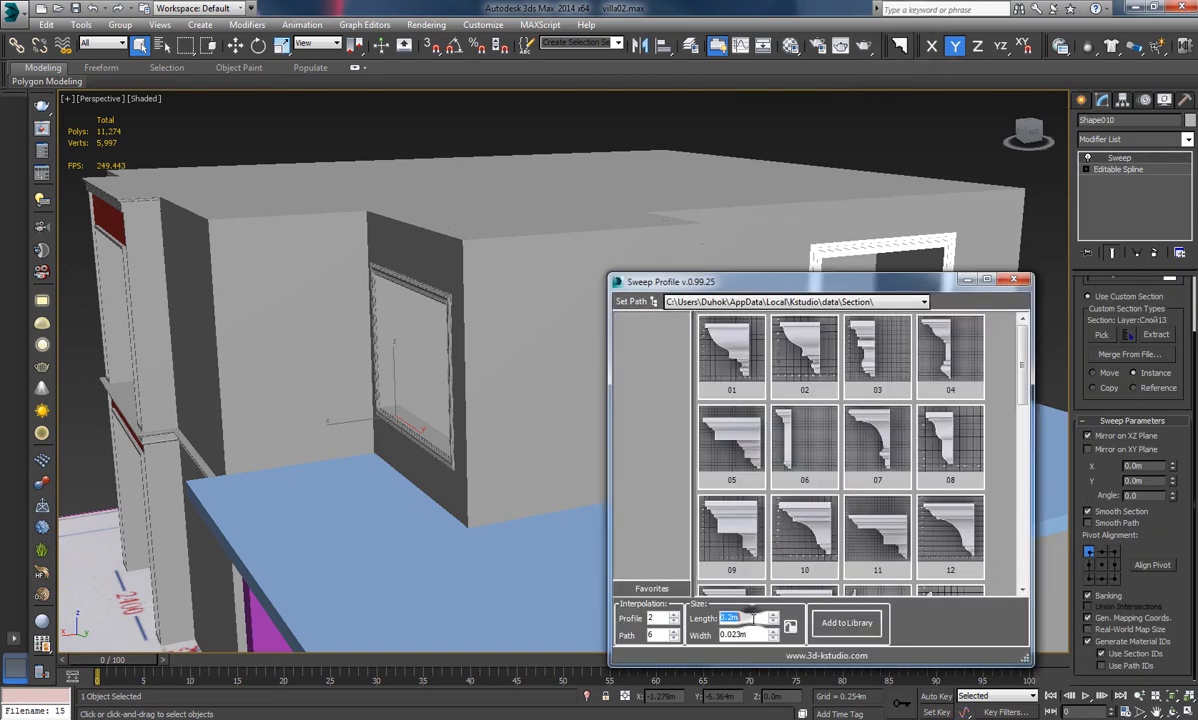
text(0.15)
key(Return)
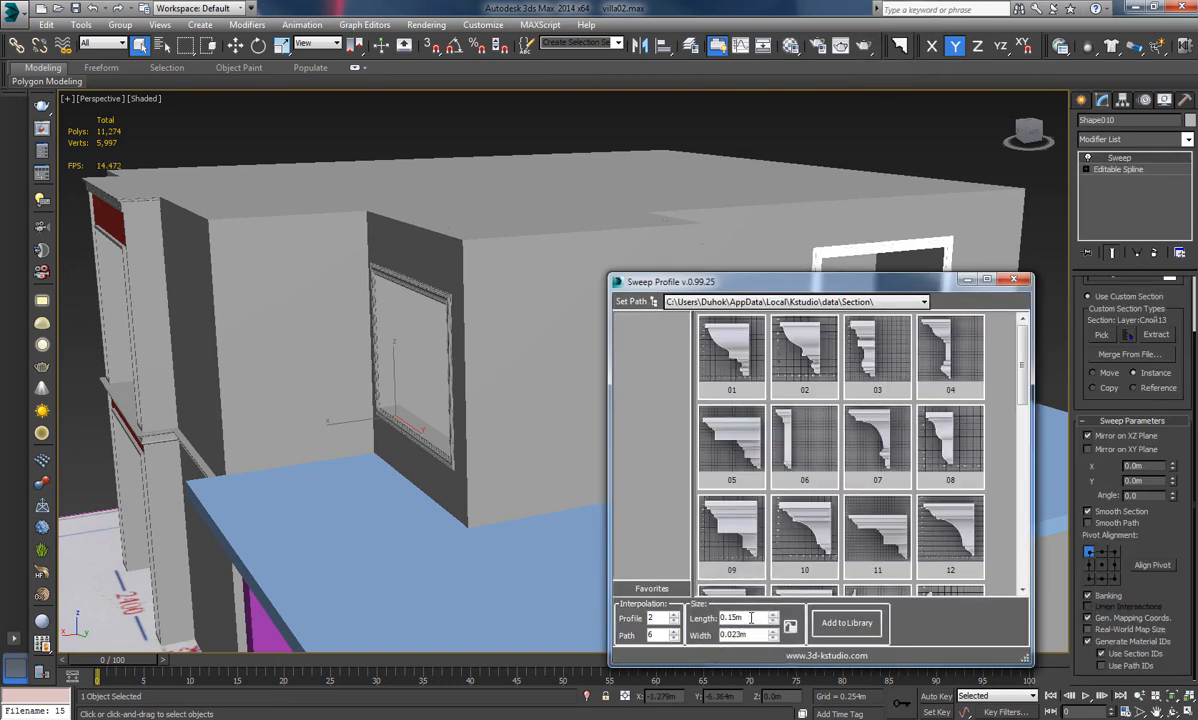
click(1011, 283)
Try a sweep profile length of 0.15 m on the upper-floor door frame, then undo the last changes
click(746, 344)
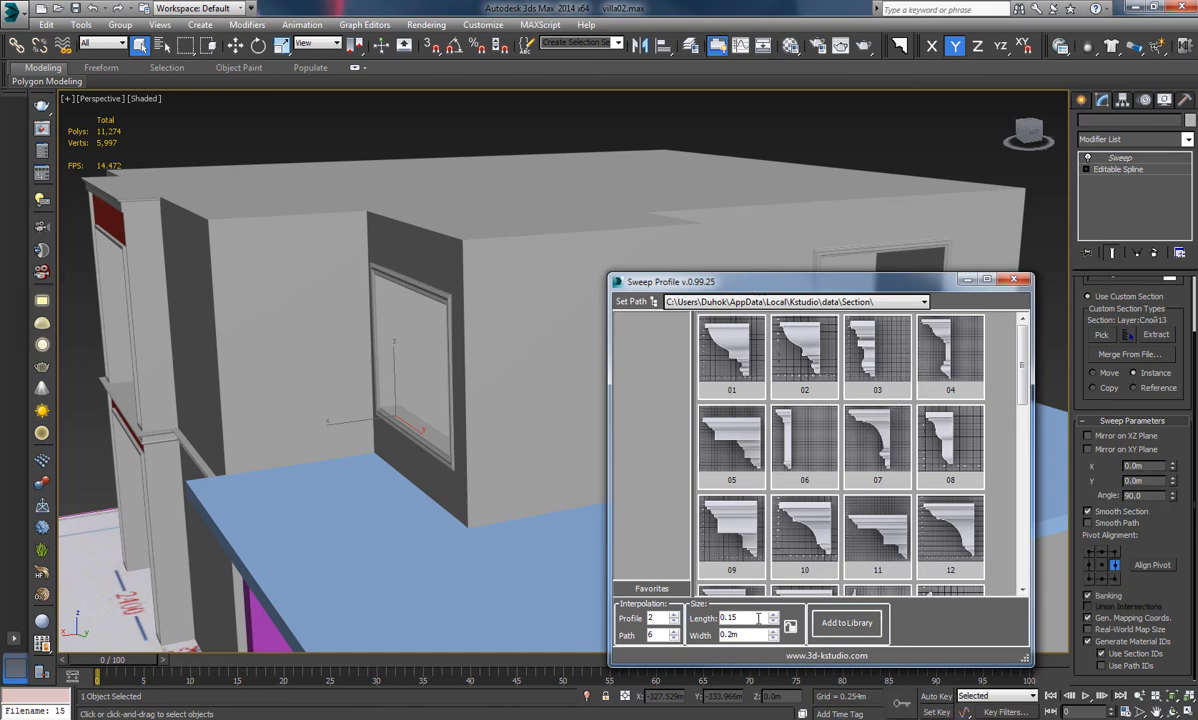
key(Return)
drag(824, 274, 414, 196)
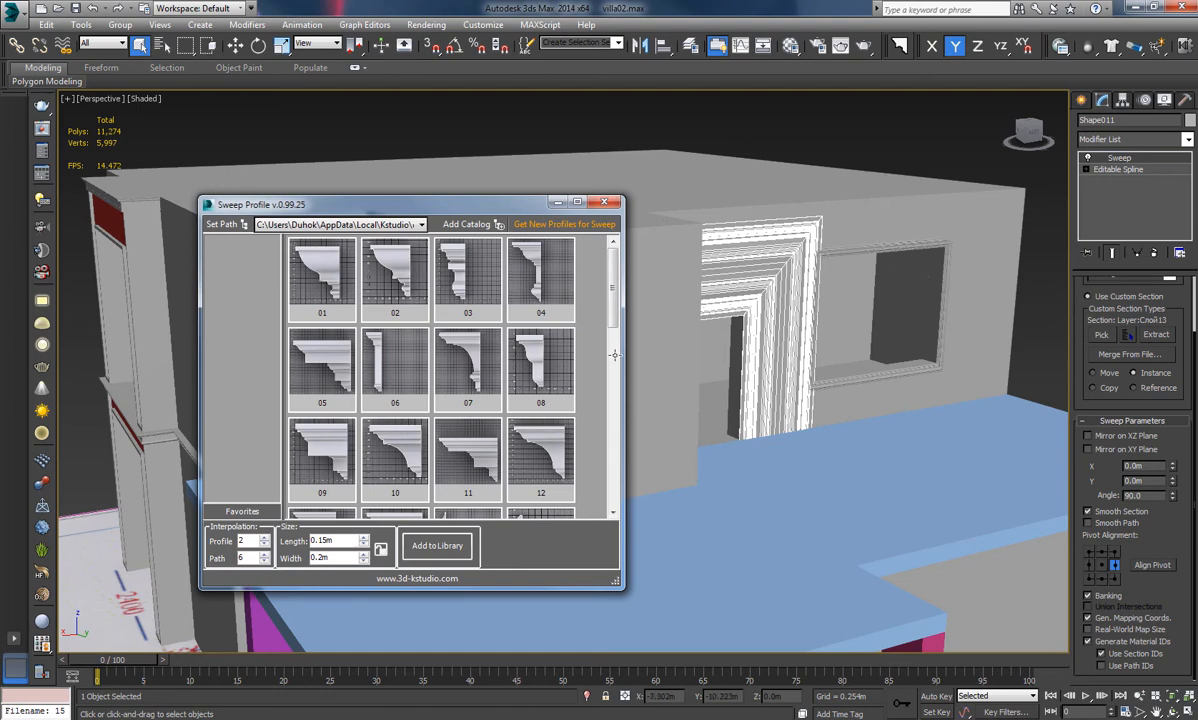
middle_drag(702, 327, 716, 331)
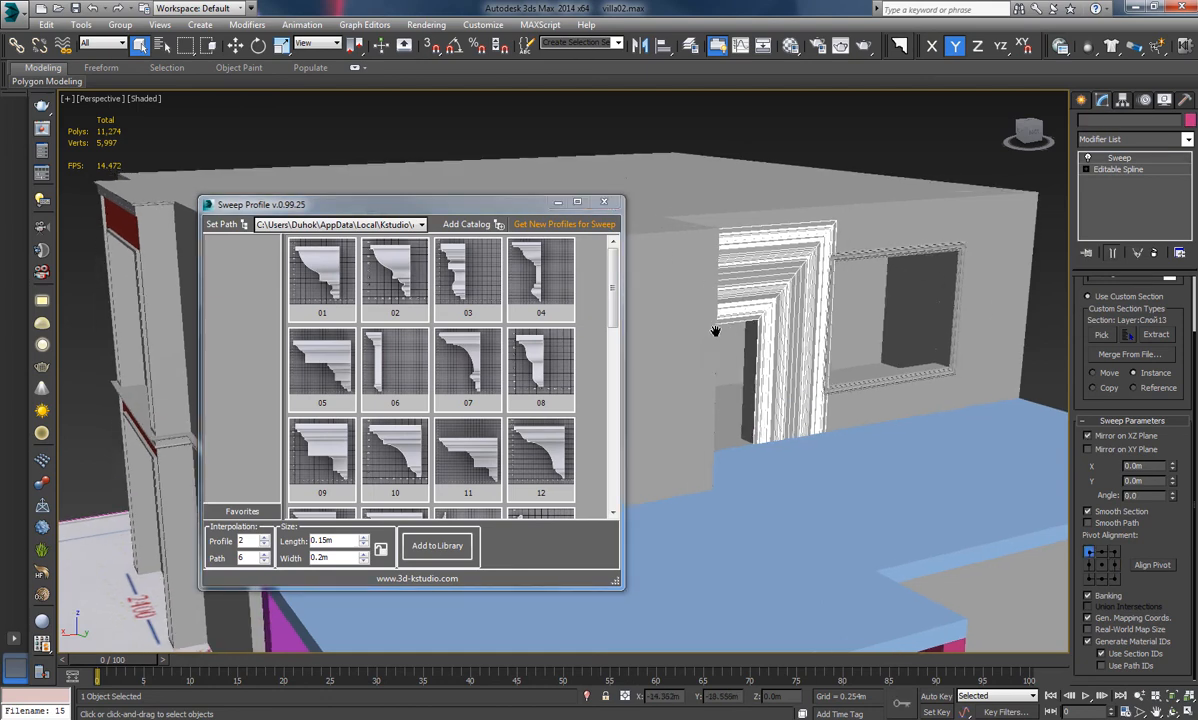
key(ctrl+z)
click(762, 286)
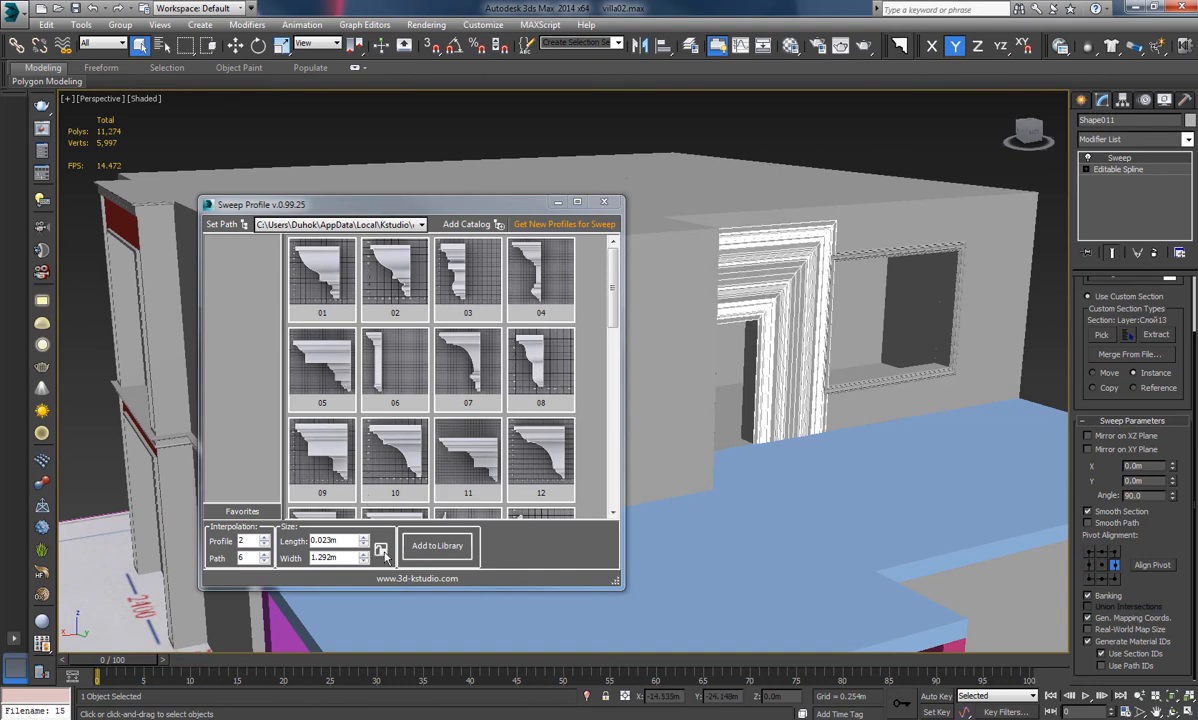
click(607, 204)
alt+middle_drag(650, 204, 781, 189)
key(ctrl+z)
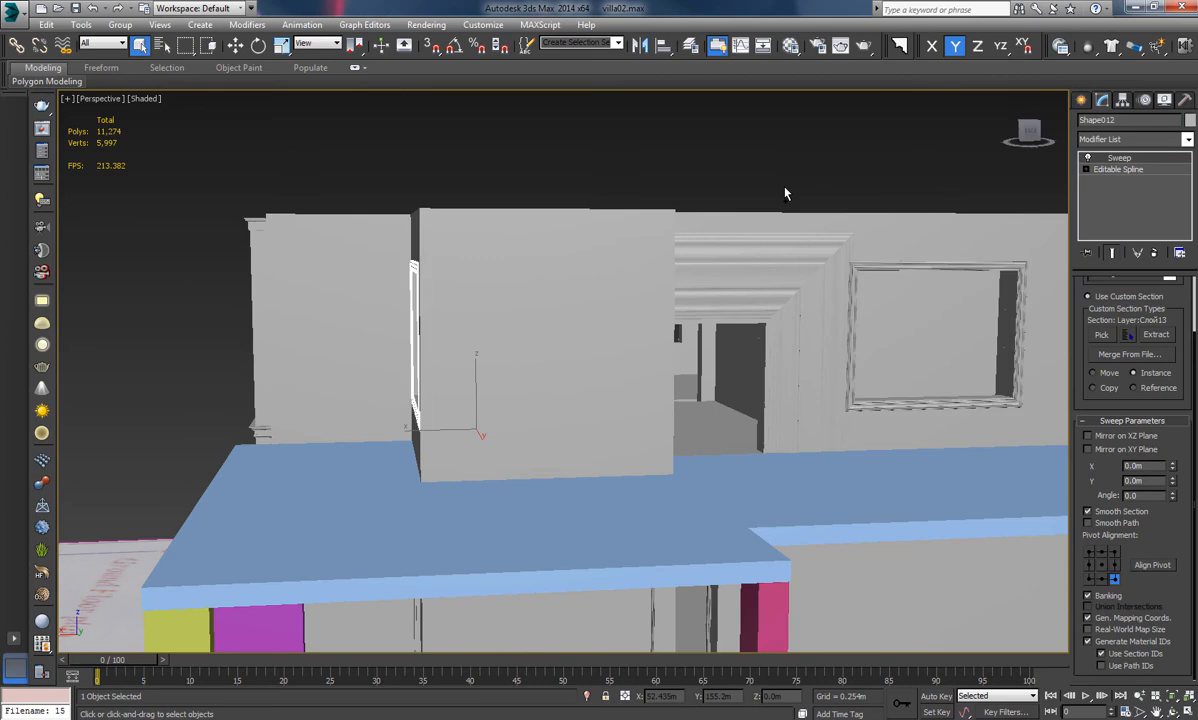
Apply sweep profile 15 to the upper-floor door frame and try to set its length to 0.15 m
click(762, 270)
alt+middle_drag(762, 270, 766, 327)
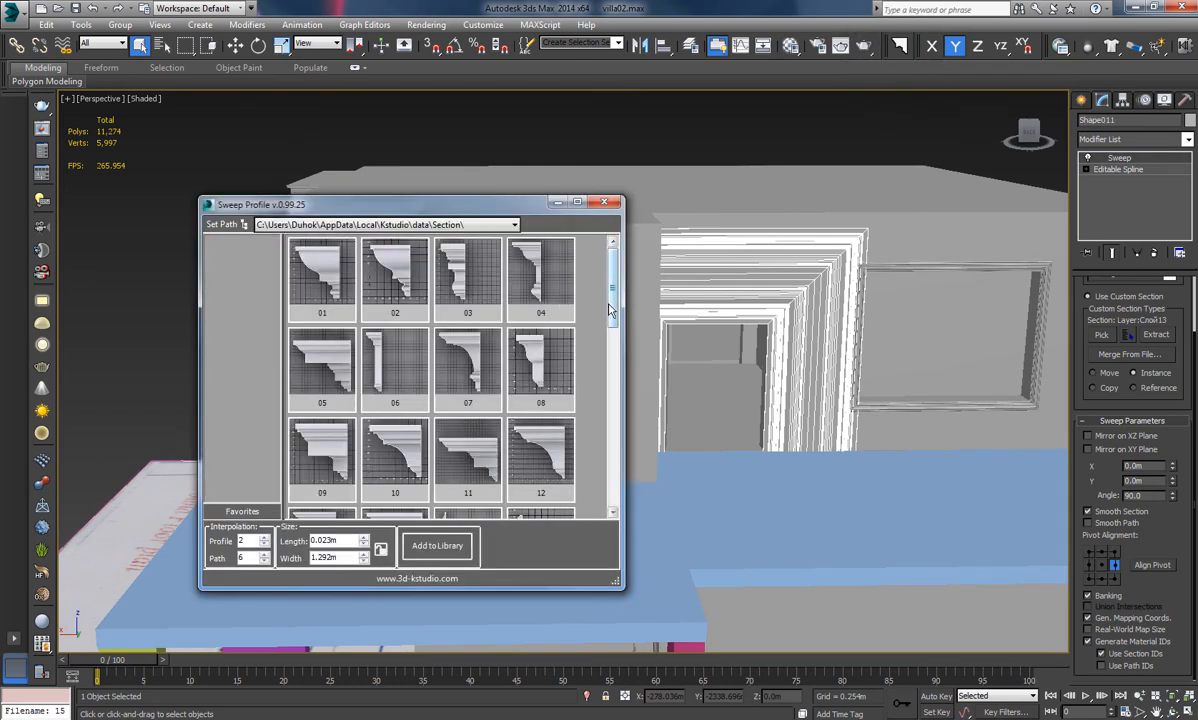
scroll(610, 310, down, 2)
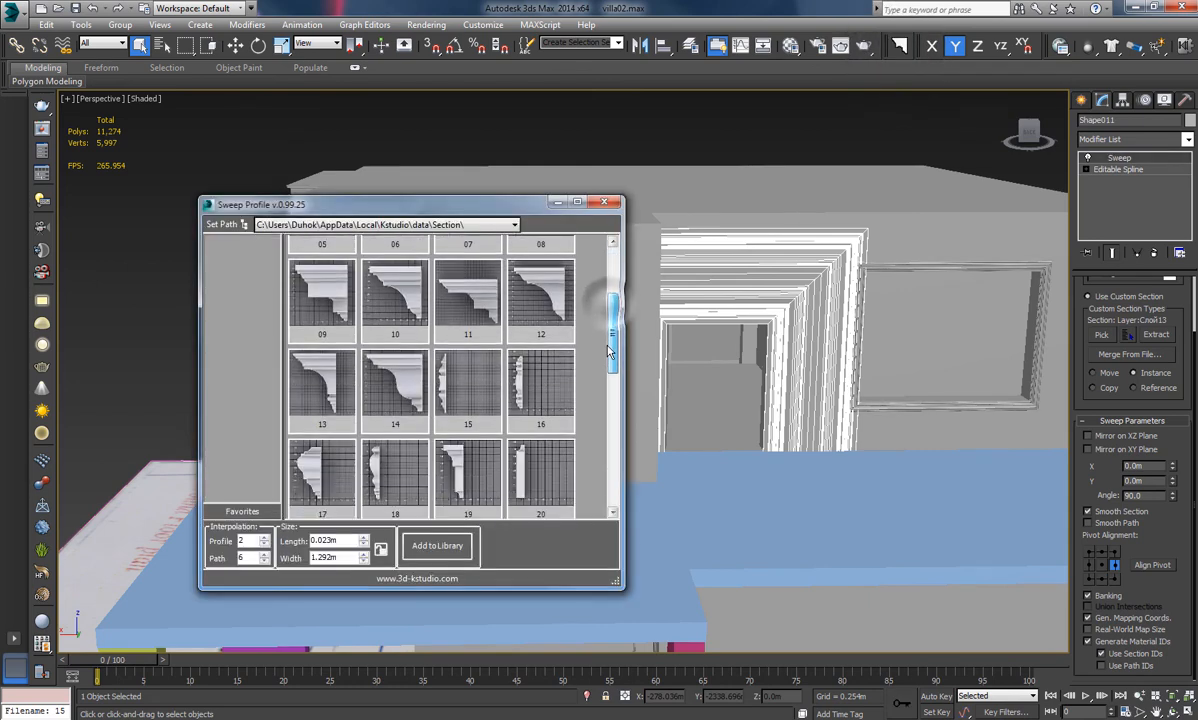
click(467, 427)
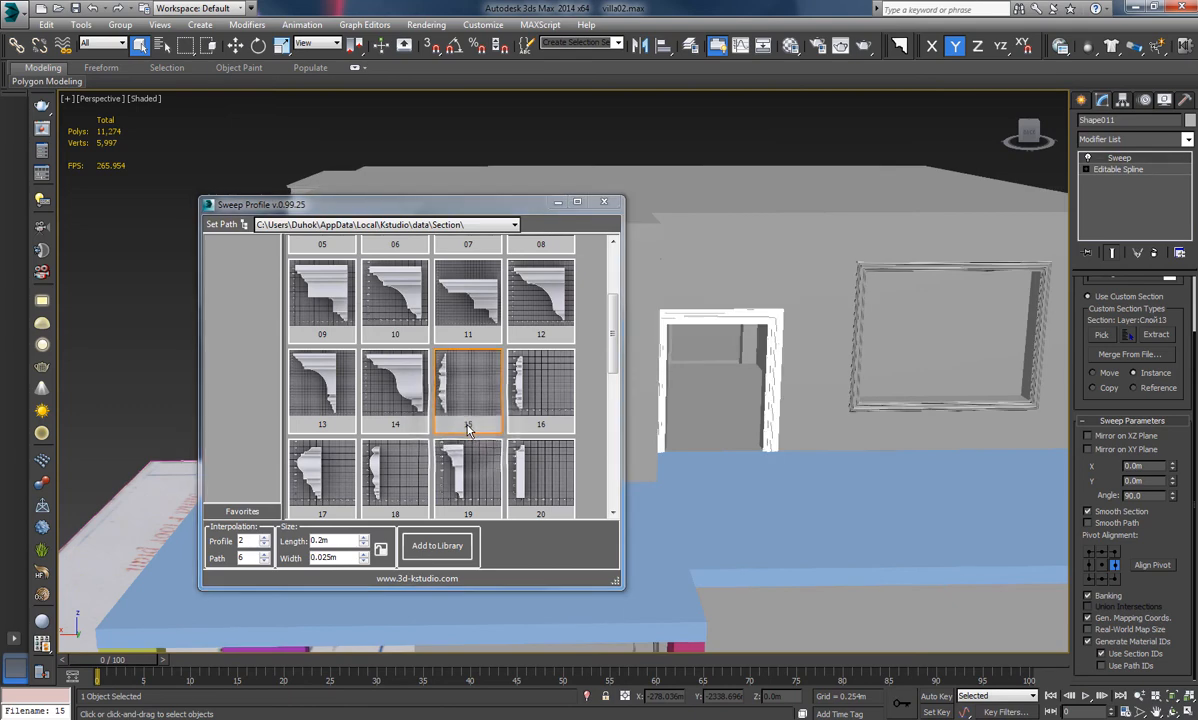
double_click(351, 540)
text(0.15)
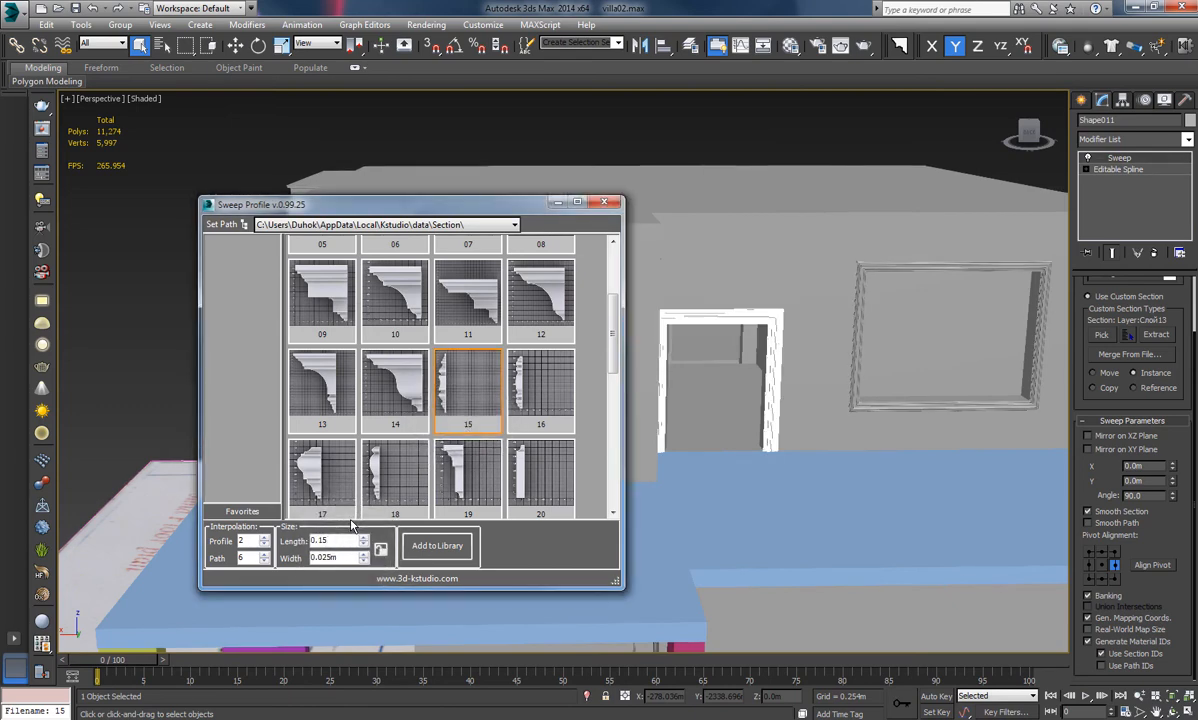
key(Return)
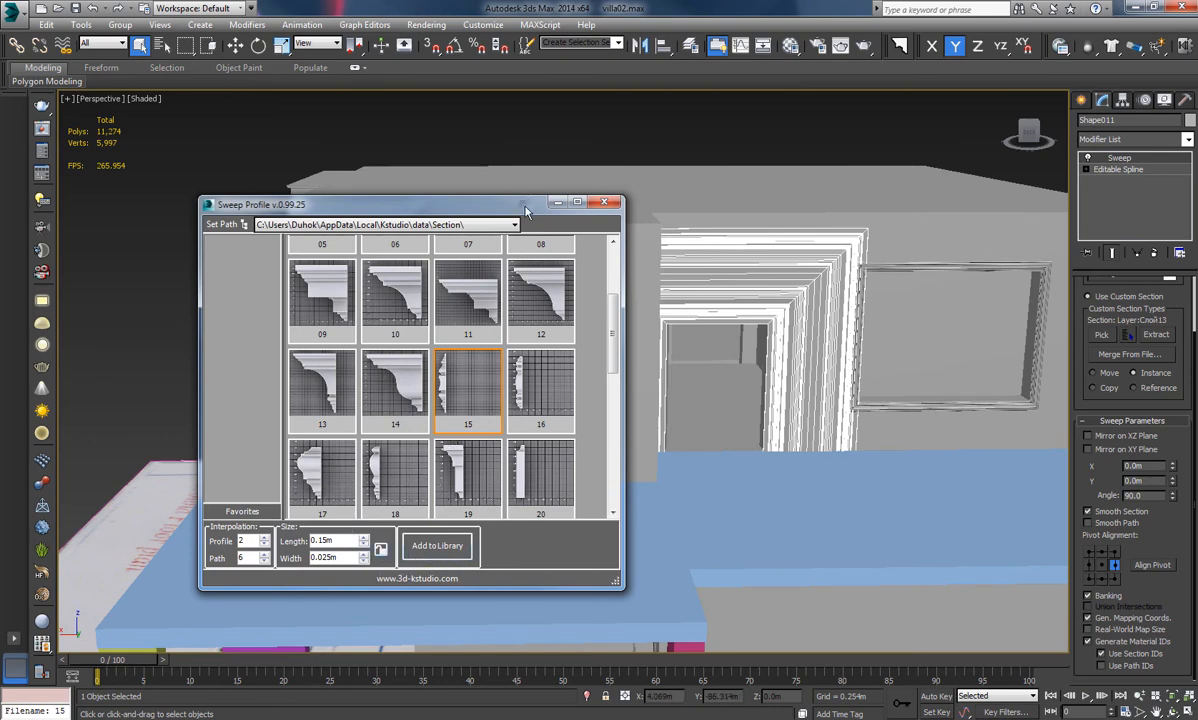
drag(527, 209, 497, 205)
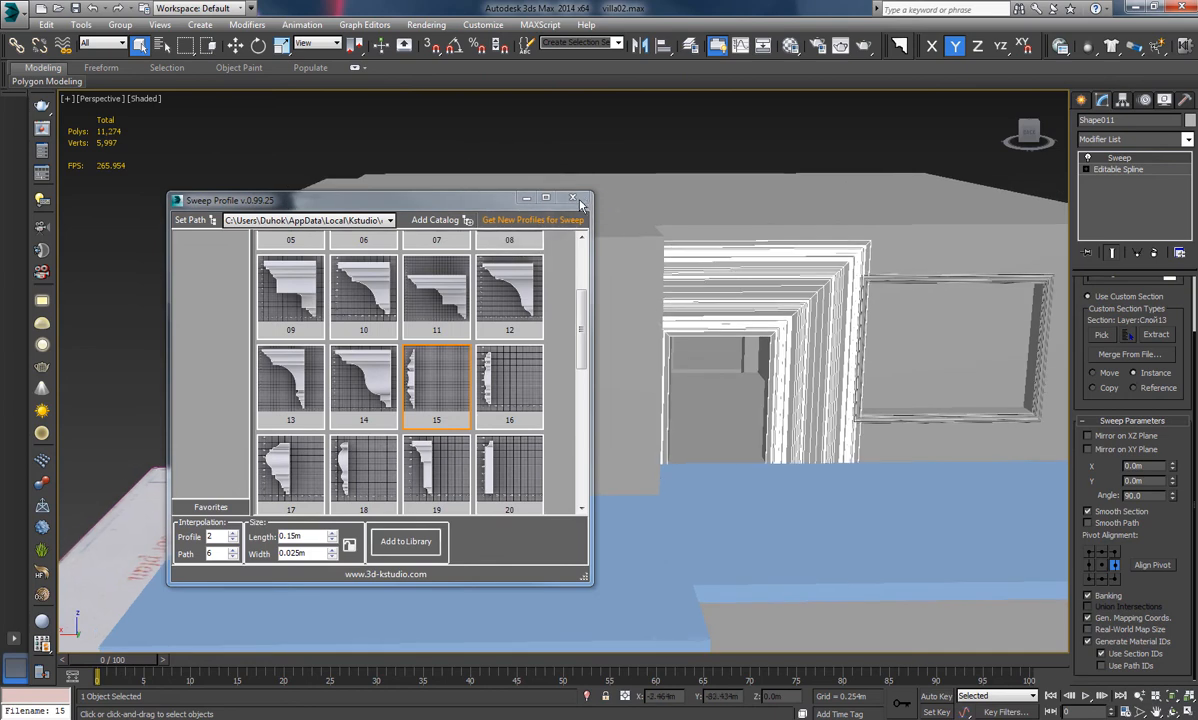
click(573, 198)
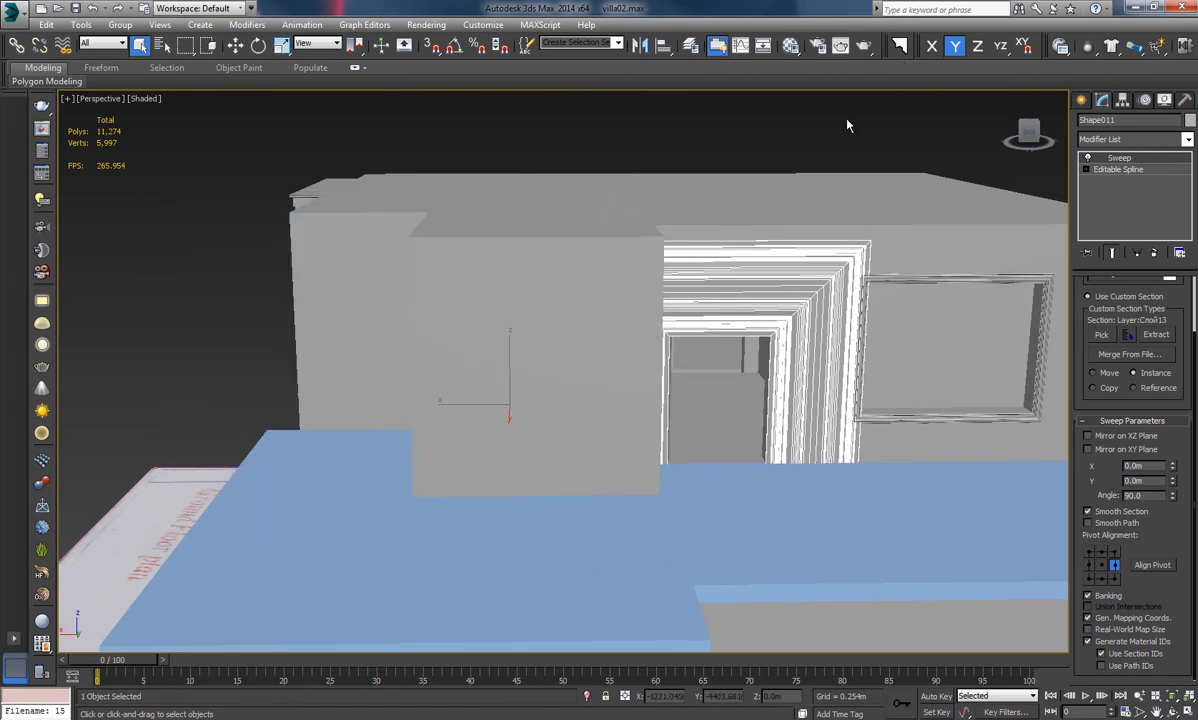
Reapply sweep profile 15 to the upper-floor door frame, close the profile library and deselect the frame
click(898, 48)
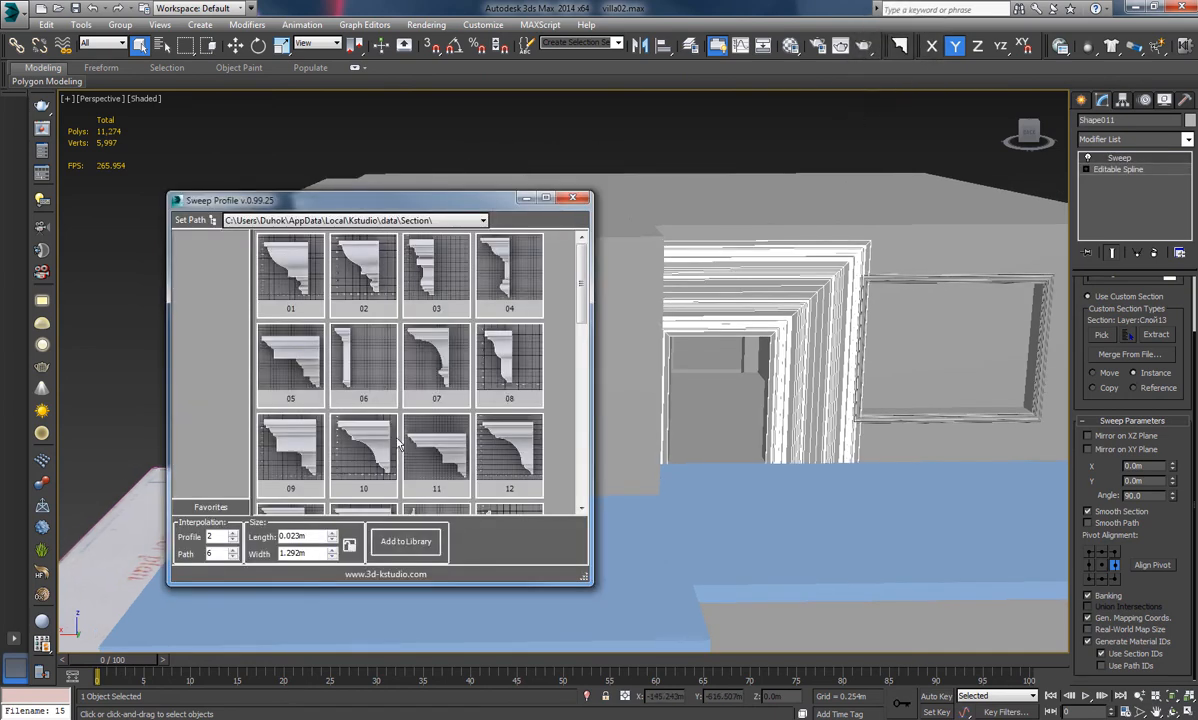
scroll(586, 313, down, 1)
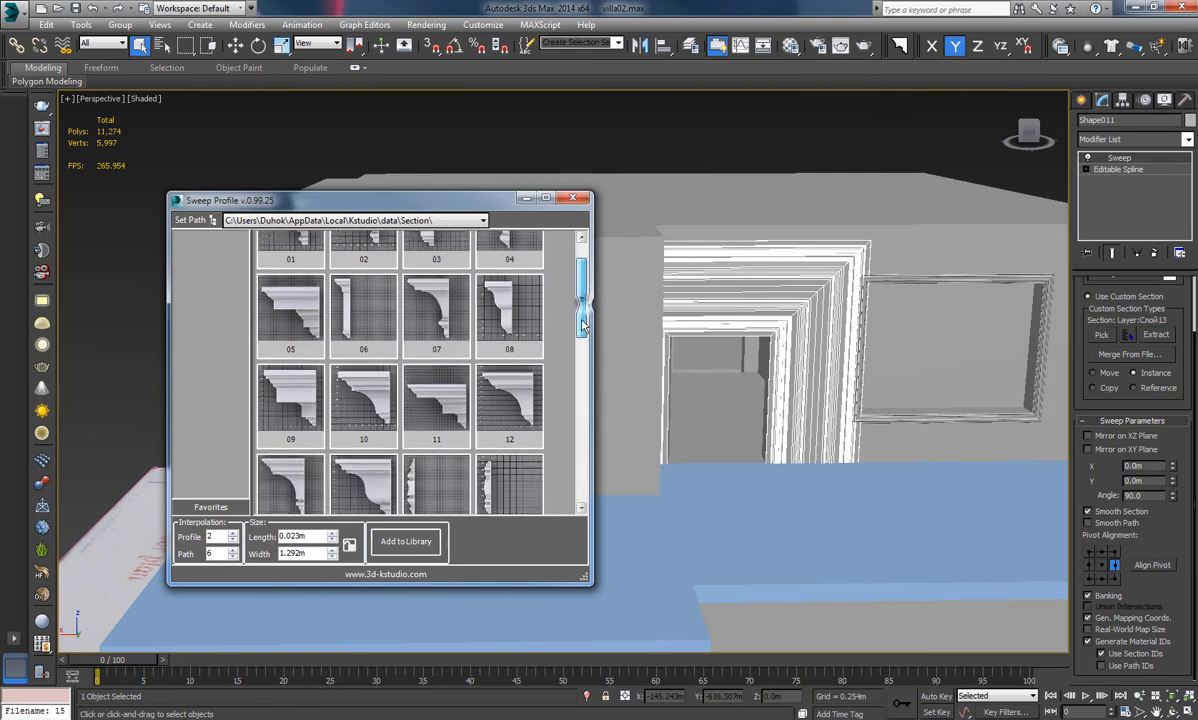
click(432, 460)
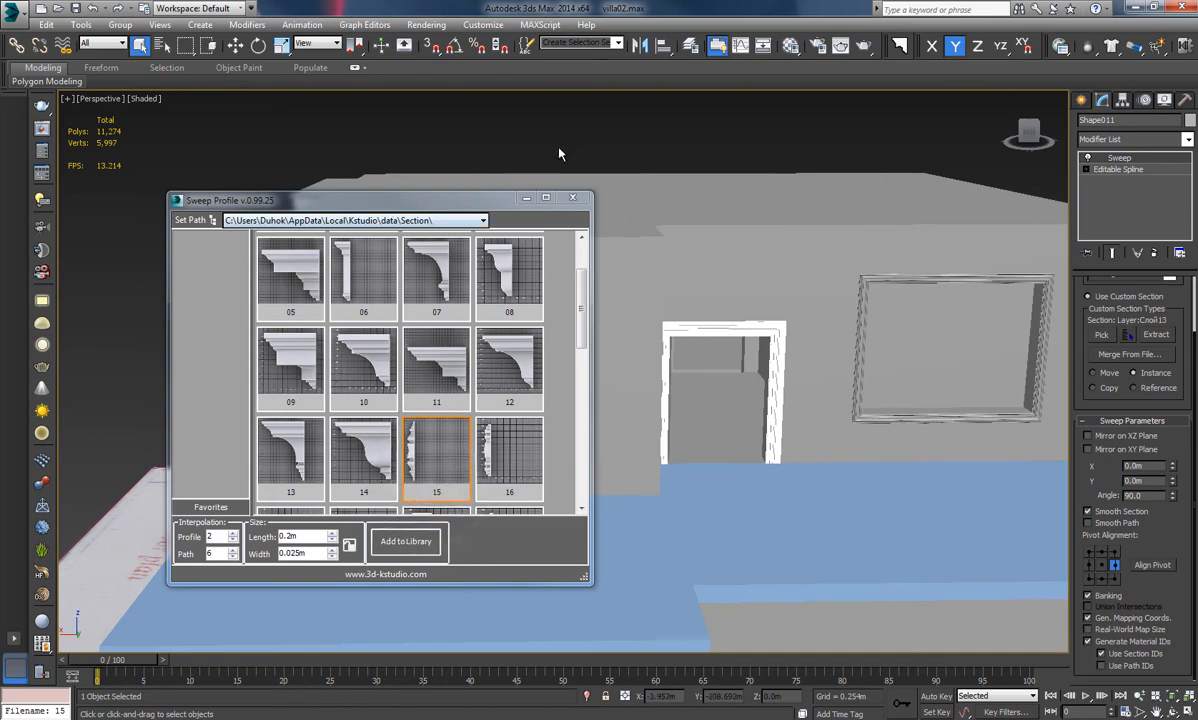
click(572, 197)
click(655, 134)
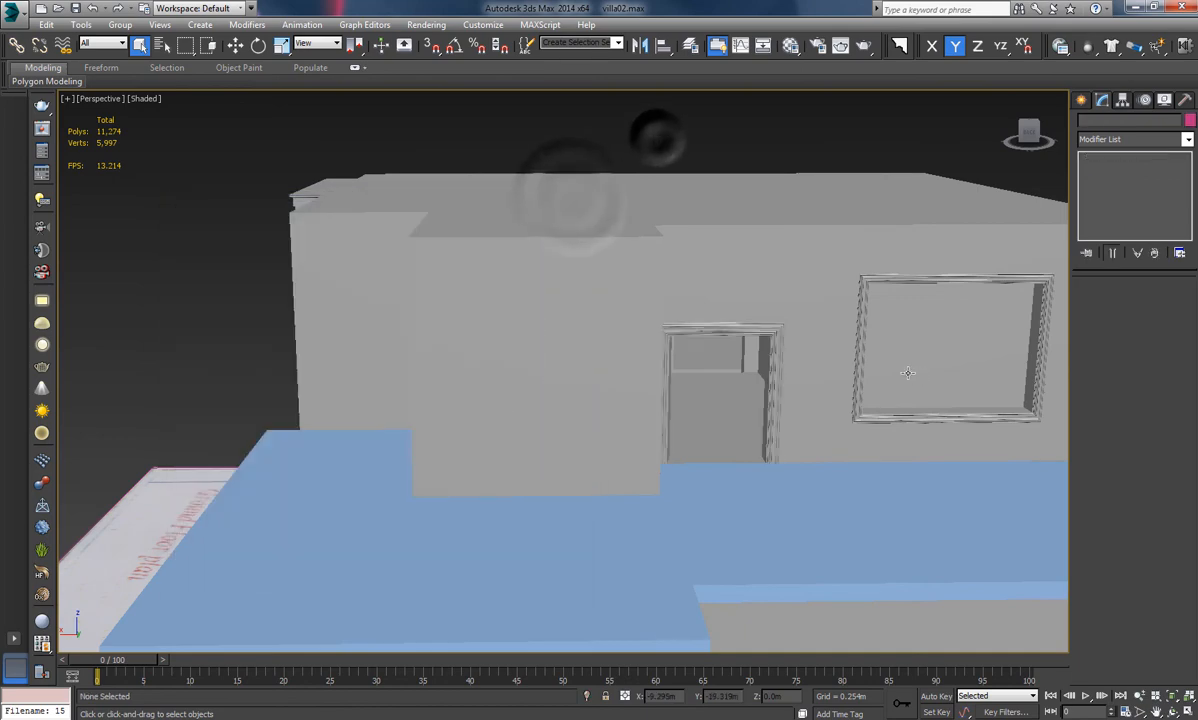
Examine the front facade's window frames and the wall tops beneath the blue slab from below
alt+middle_drag(655, 134, 1048, 365)
scroll(716, 376, down, 4)
middle_drag(705, 382, 589, 411)
middle_drag(518, 382, 548, 372)
scroll(546, 393, up, 4)
scroll(524, 358, down, 2)
middle_drag(663, 410, 623, 420)
scroll(626, 418, up, 3)
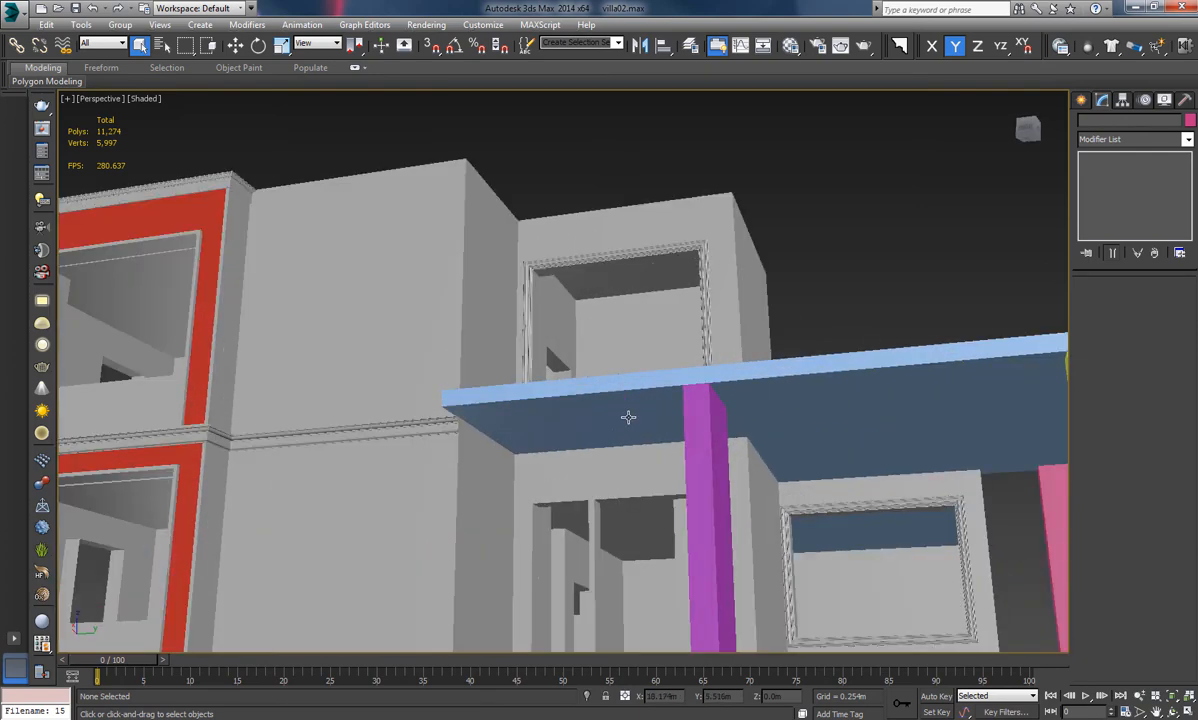
alt+middle_drag(742, 461, 596, 447)
scroll(562, 446, up, 3)
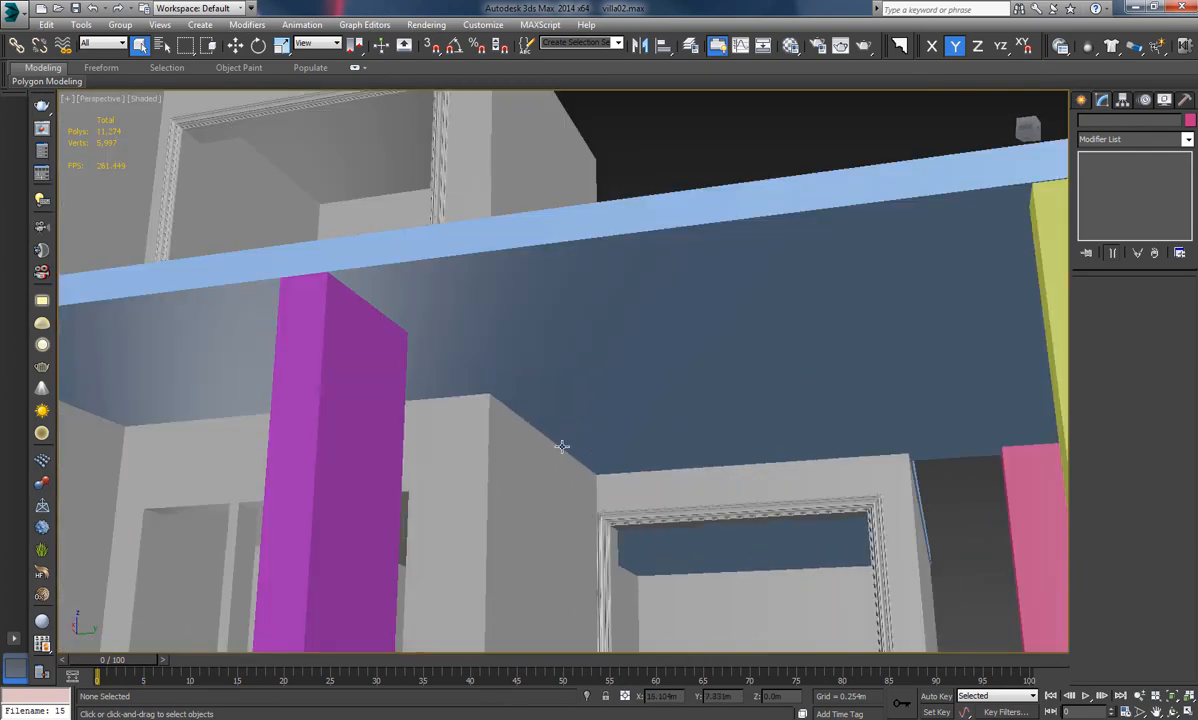
mouse_move(516, 434)
alt+middle_down()
mouse_move(516, 460)
mouse_move(515, 436)
alt+middle_up()
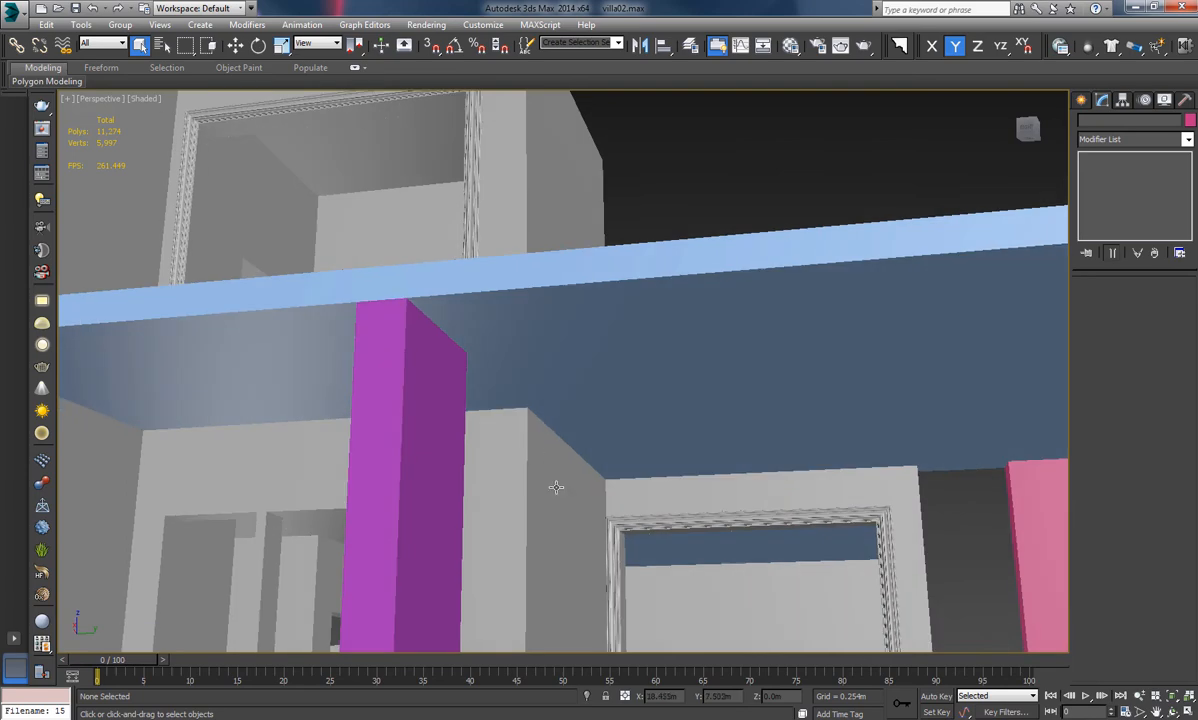
Create a spline shape from the three top edges of the ground-floor walls beneath the blue slab and leave edge editing
click(556, 487)
alt+middle_drag(570, 482, 452, 462)
alt+middle_drag(544, 432, 740, 366)
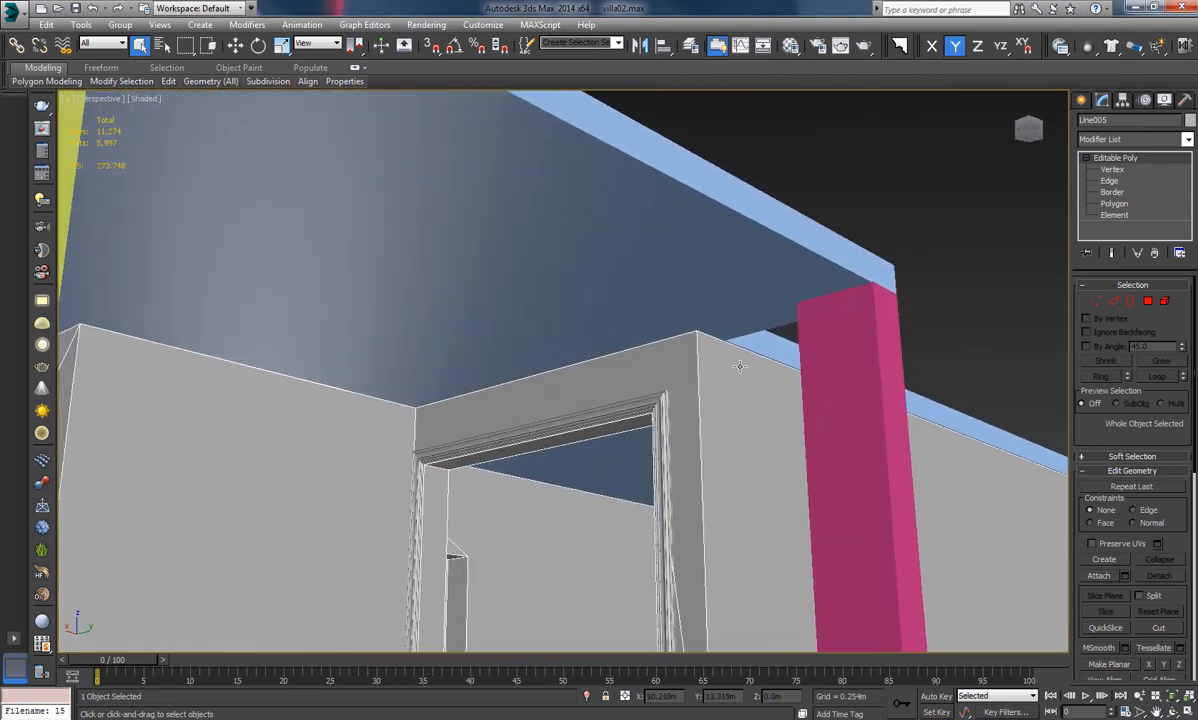
click(1116, 302)
click(599, 352)
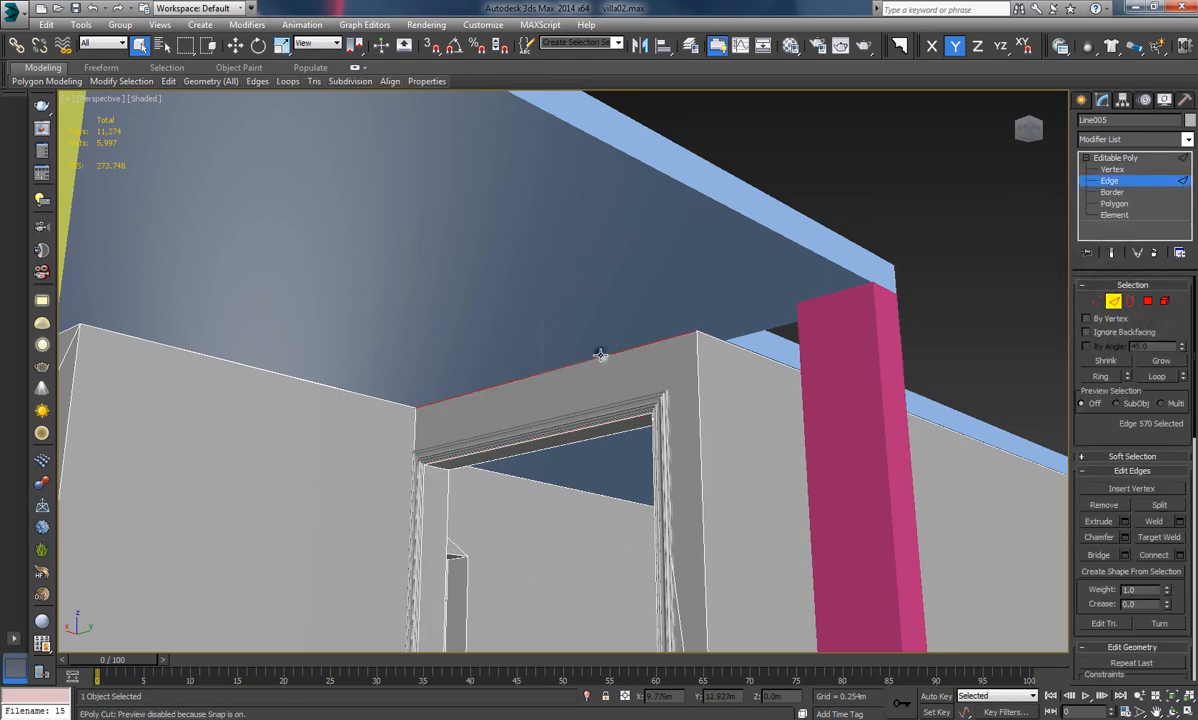
ctrl+click(341, 393)
alt+middle_drag(341, 393, 420, 391)
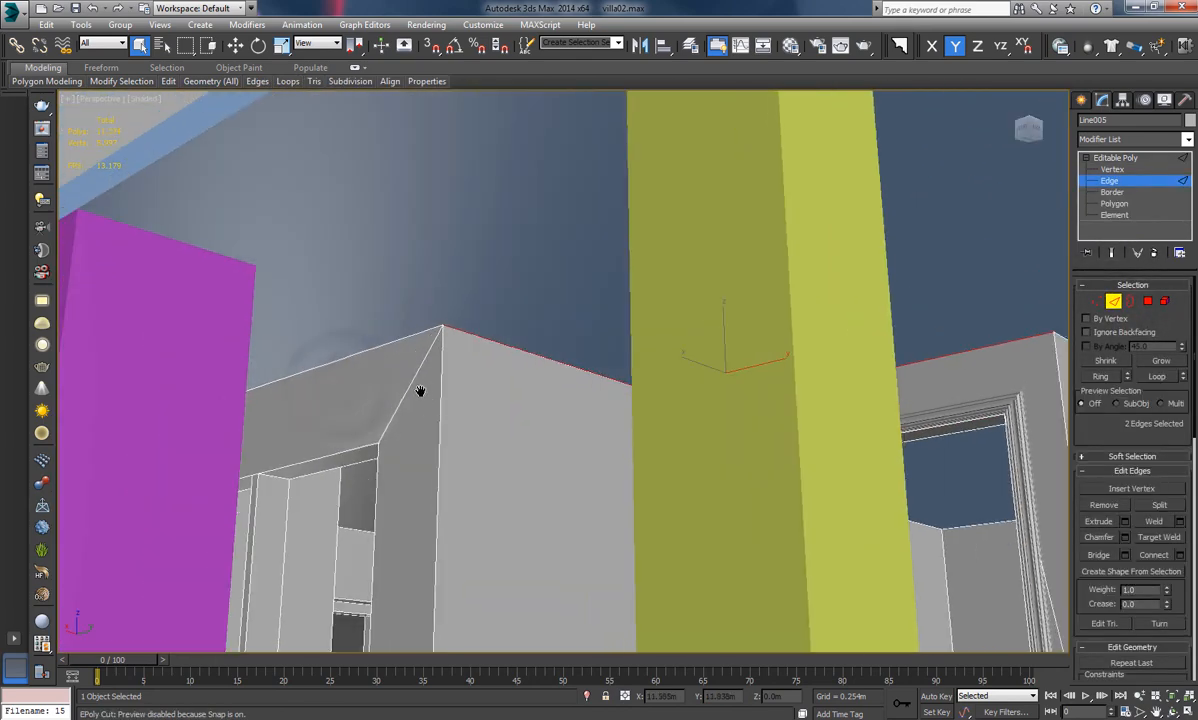
click(1131, 571)
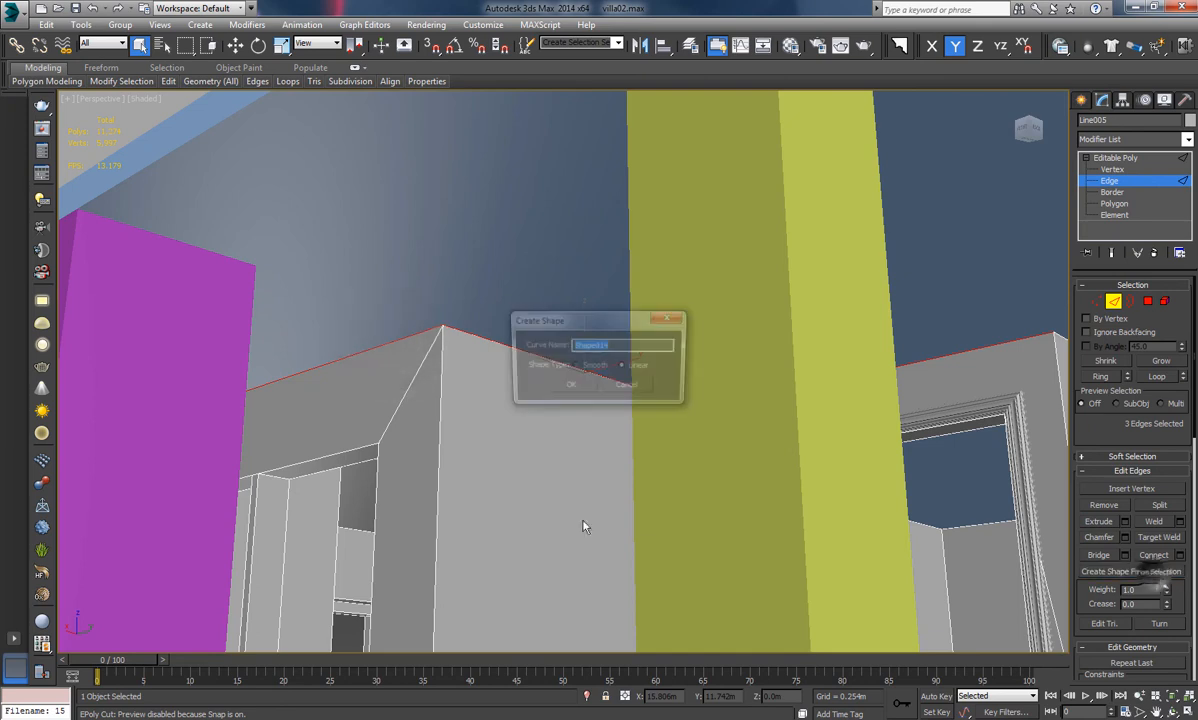
click(572, 388)
click(1116, 302)
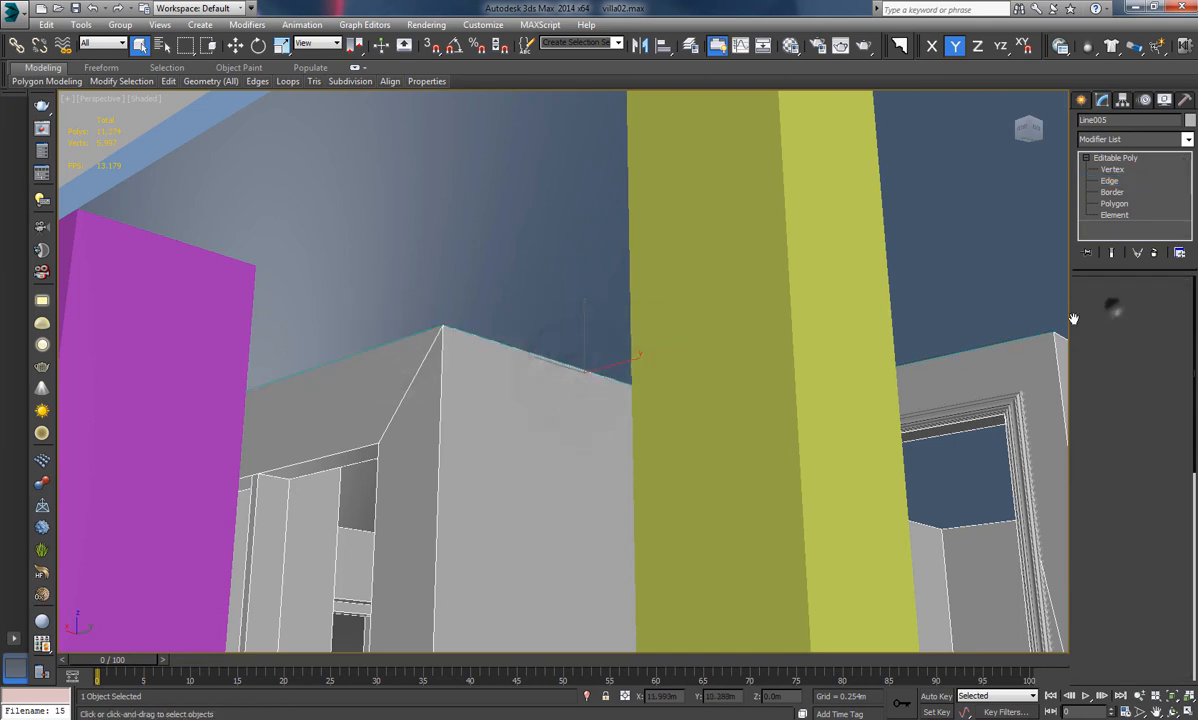
Apply sweep profile 04 to the three-edge wall-top spline, close the profile library and mirror the sweep on the XZ plane
click(387, 344)
click(405, 337)
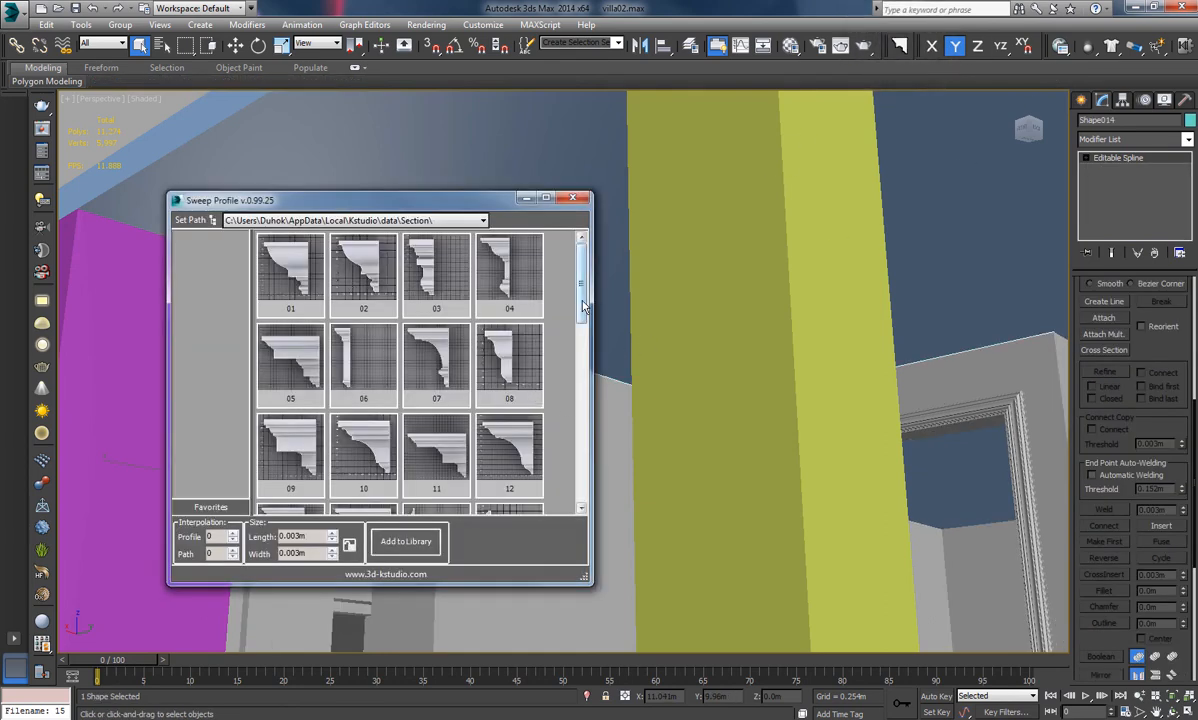
drag(582, 301, 582, 298)
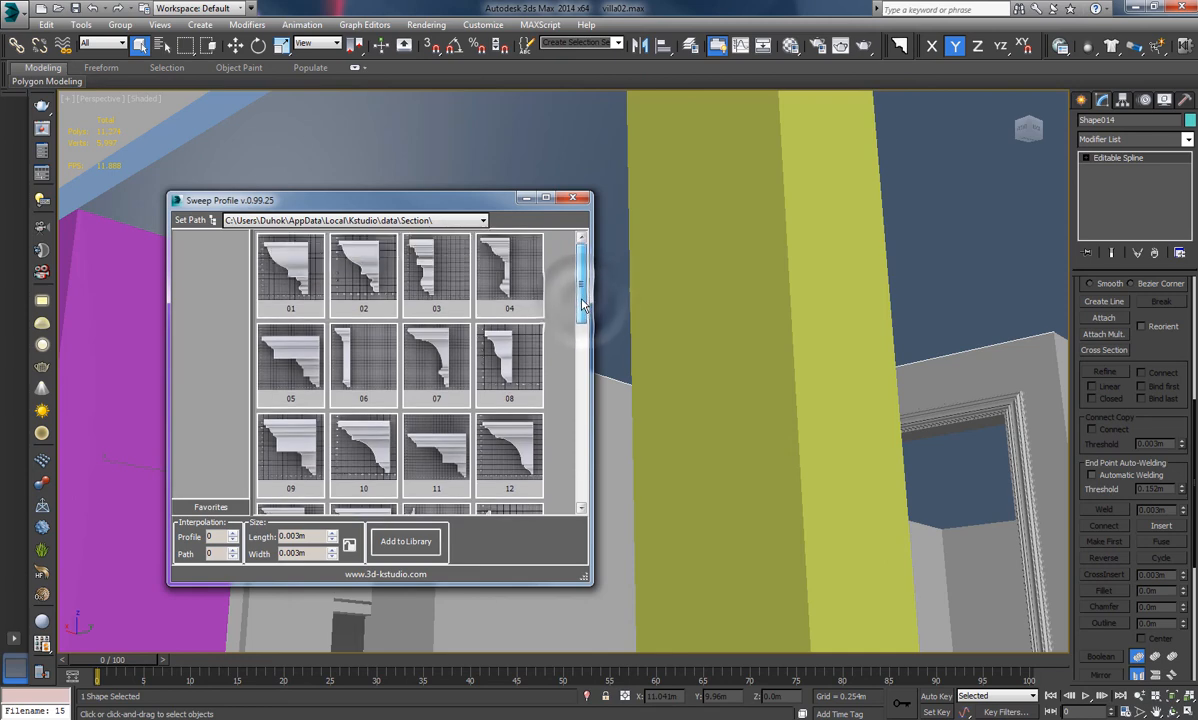
click(508, 315)
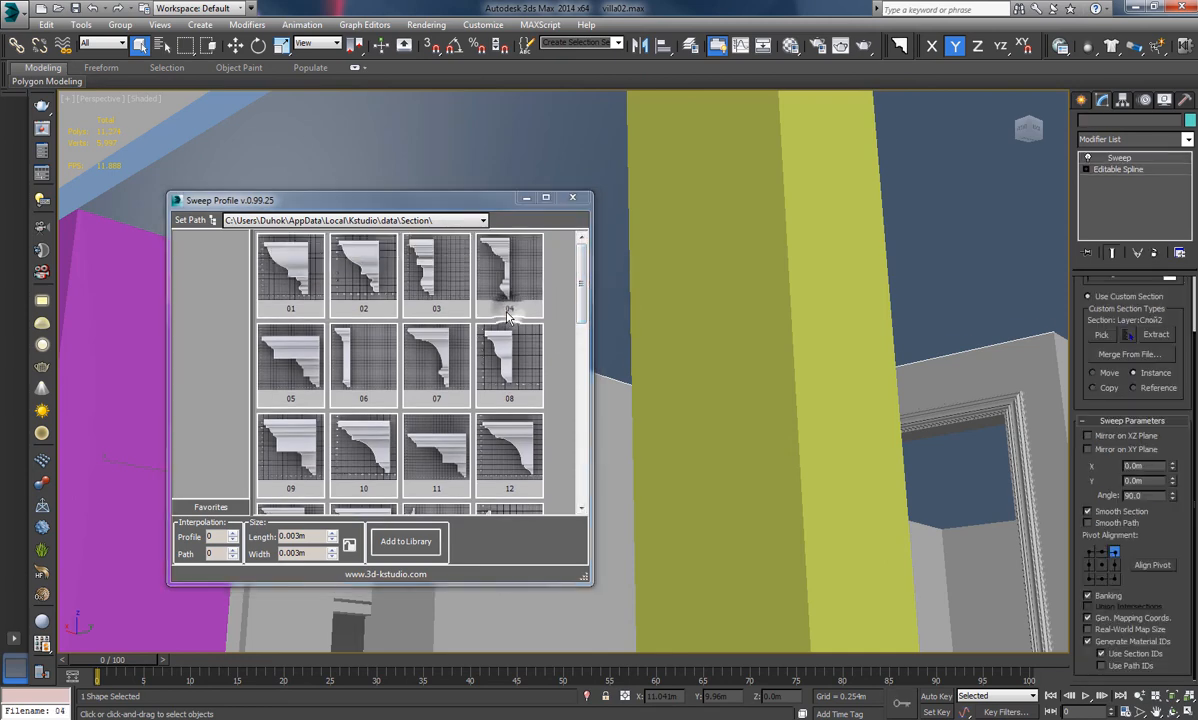
click(573, 198)
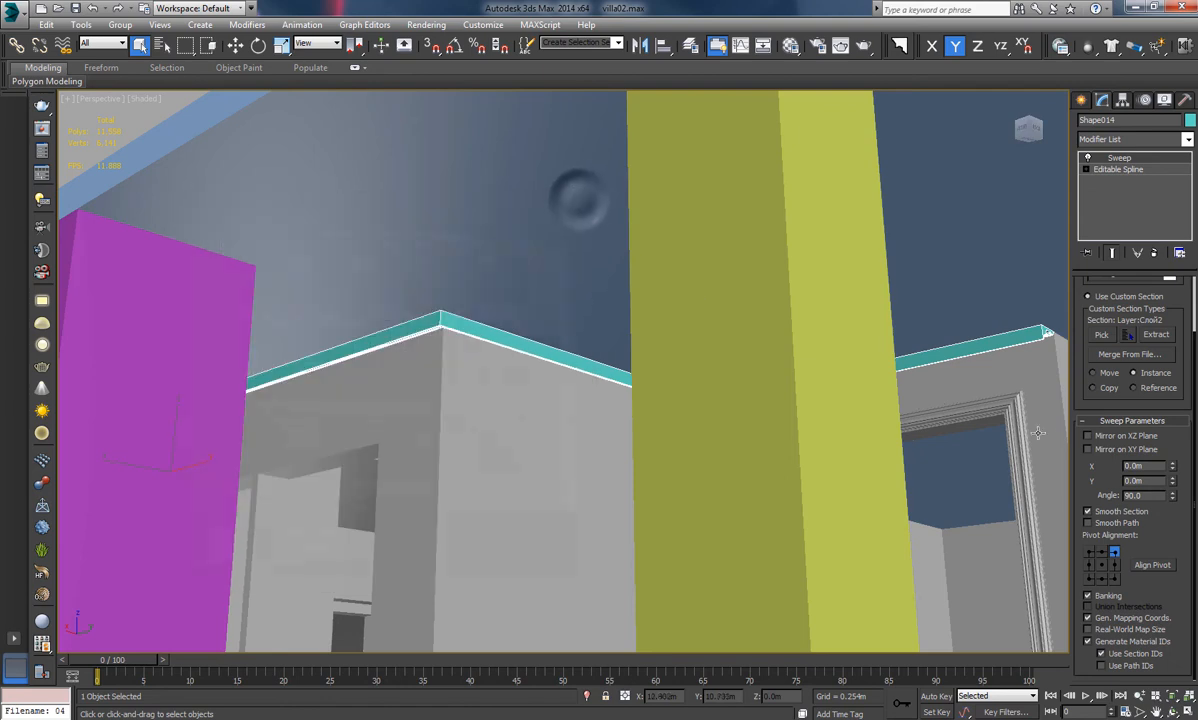
click(1088, 437)
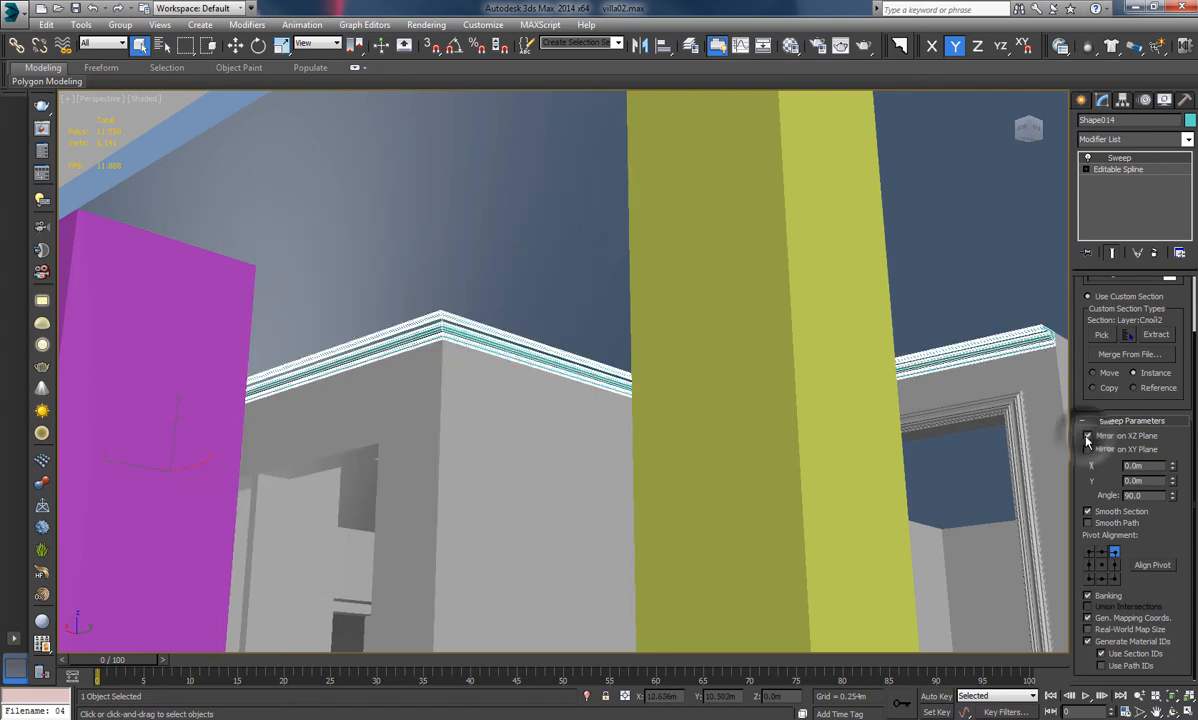
Try the middle-right and top-centre pivot alignments on the wall-top moulding and return to the top-right alignment
mouse_move(544, 402)
middle_down()
mouse_move(754, 396)
mouse_move(701, 374)
mouse_move(671, 388)
mouse_move(627, 480)
mouse_move(605, 468)
middle_up()
scroll(671, 388, up, 2)
scroll(647, 388, down, 1)
key(F3)
click(1116, 565)
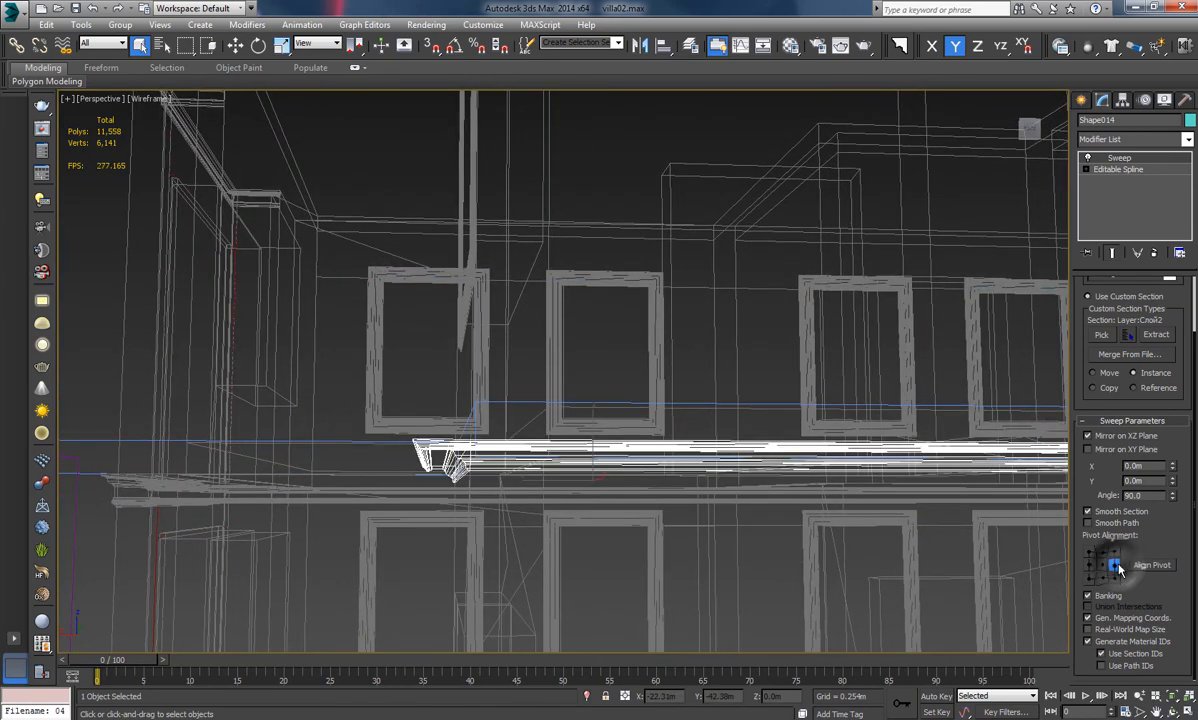
click(1115, 553)
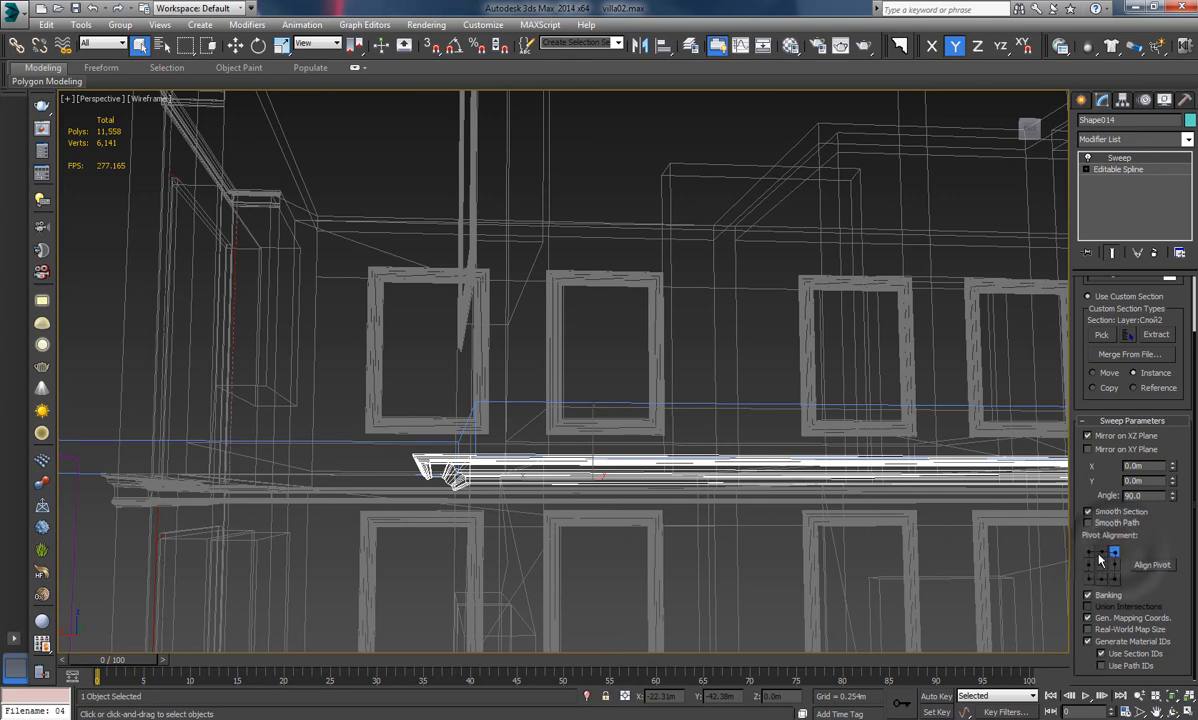
click(1101, 553)
click(1114, 552)
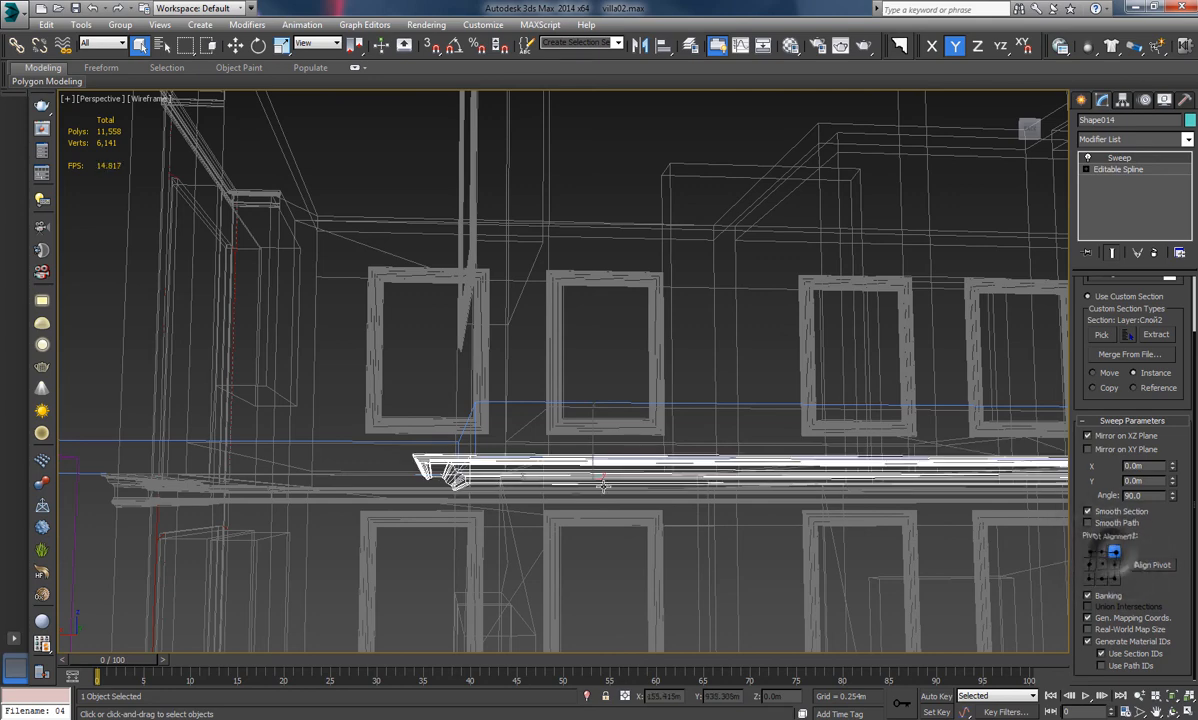
key(F3)
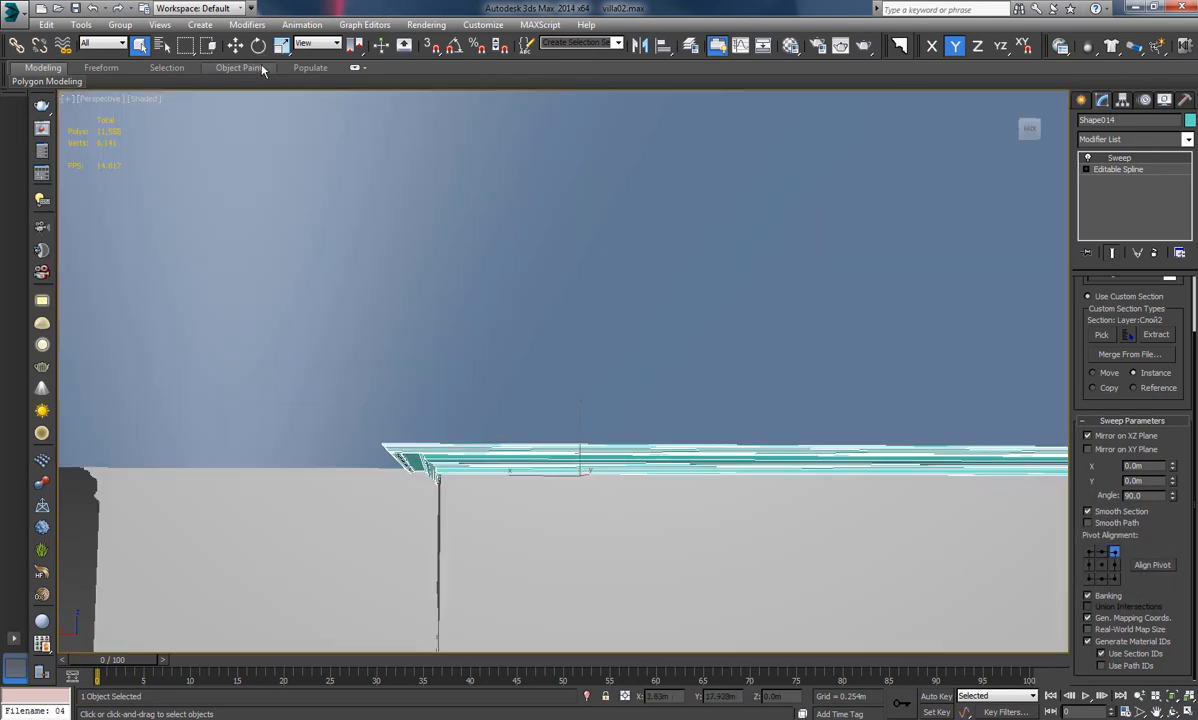
Raise the wall-top moulding about 0.007 m along Z towards the blue slab and deselect it
click(235, 46)
drag(583, 420, 583, 422)
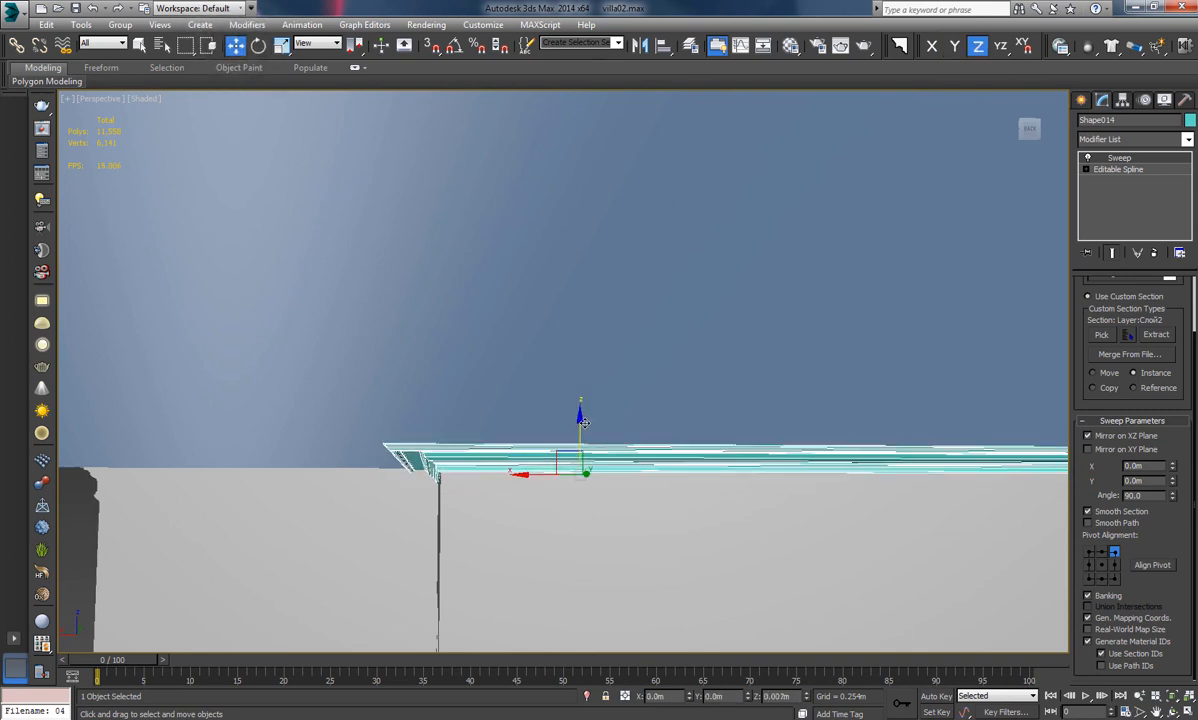
scroll(636, 440, down, 4)
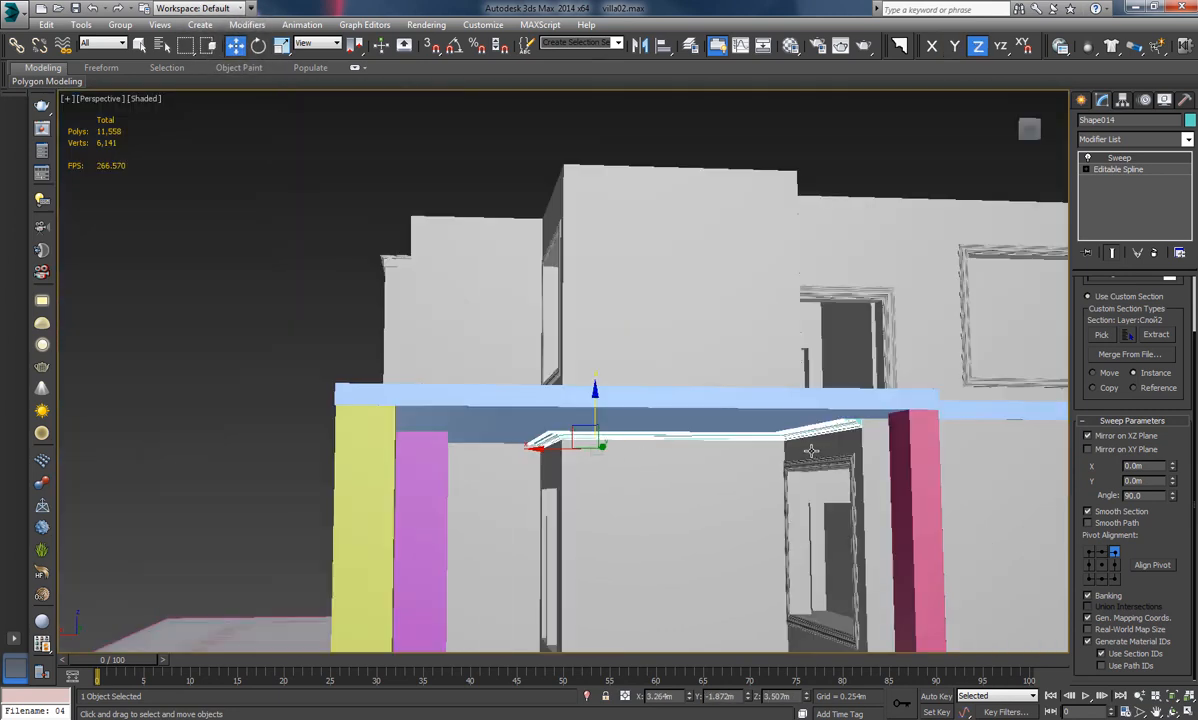
mouse_move(810, 450)
alt+middle_down()
mouse_move(856, 437)
mouse_move(864, 449)
mouse_move(815, 432)
alt+middle_up()
click(932, 301)
alt+middle_drag(932, 301, 680, 362)
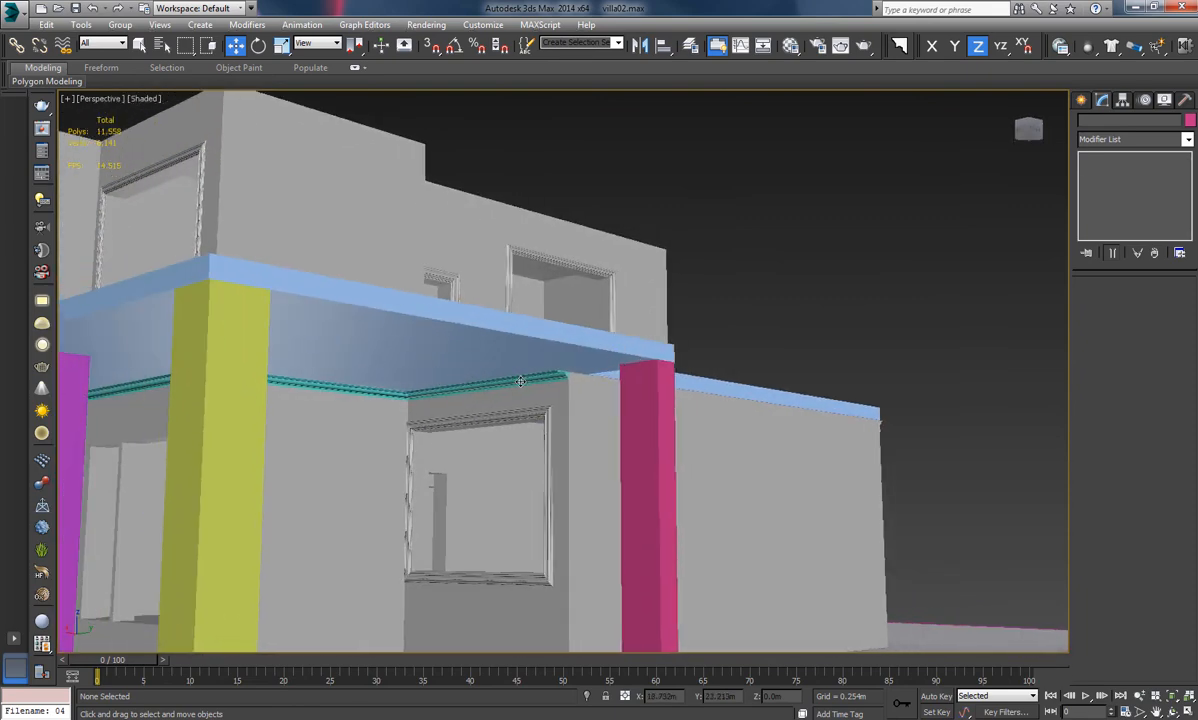
Delete the swept moulding beneath the blue slab
click(520, 381)
key(Delete)
Add the side wall's top edge to the three selected wall edges, create a linear shape from all four and deselect
click(766, 442)
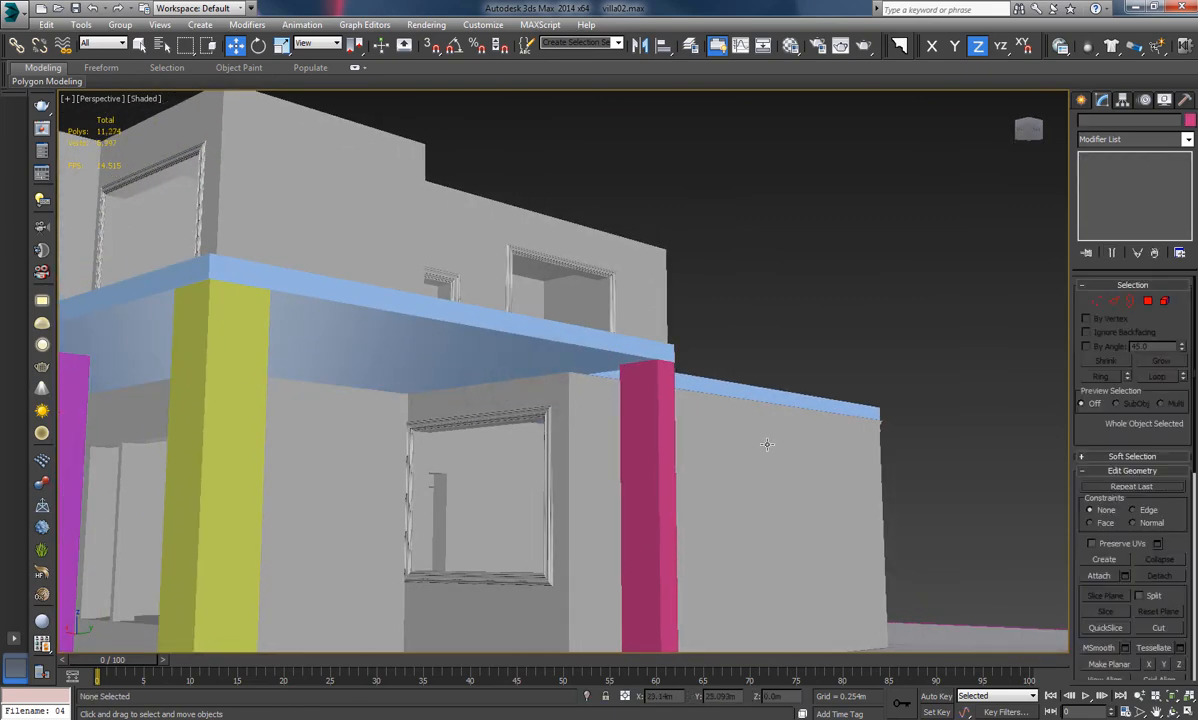
click(1112, 302)
middle_drag(585, 408, 600, 409)
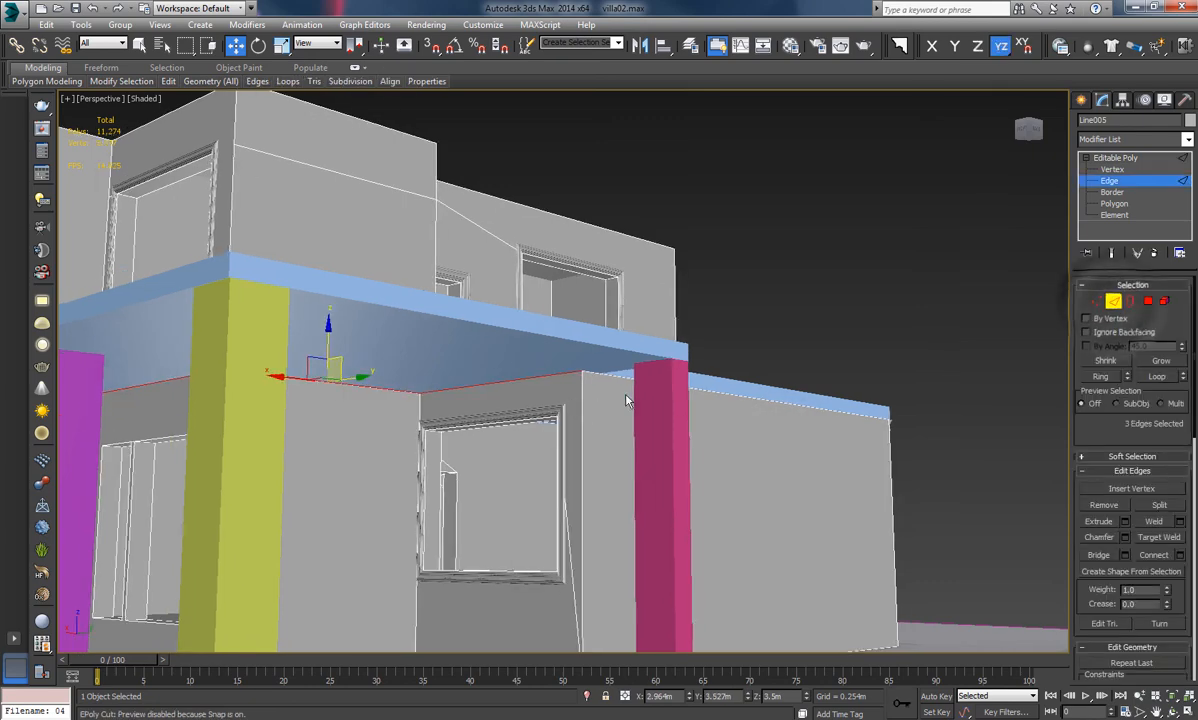
ctrl+click(607, 376)
alt+middle_drag(820, 429, 757, 429)
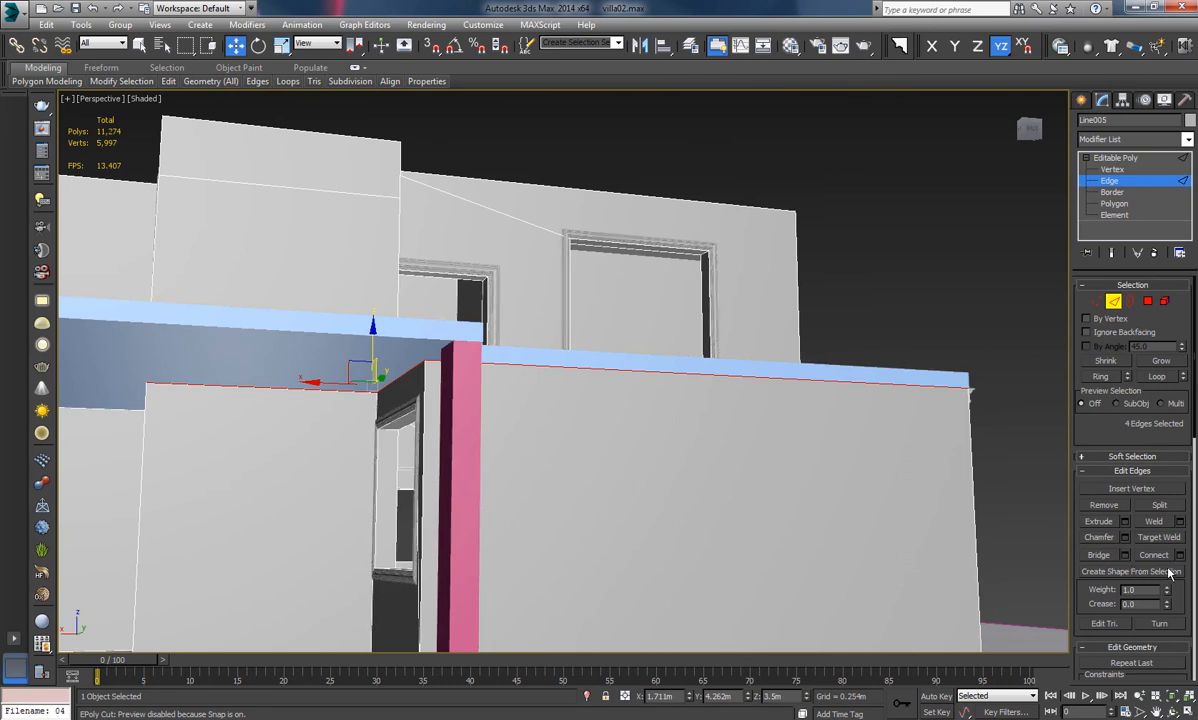
click(1131, 571)
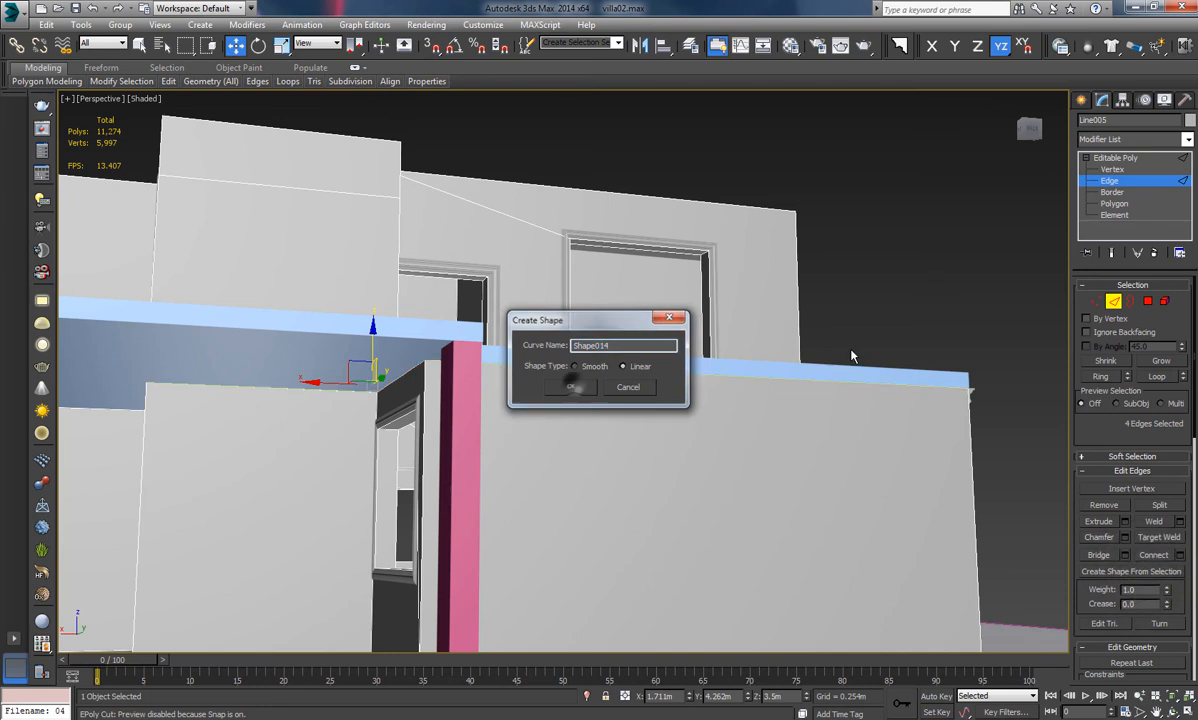
click(570, 383)
click(922, 266)
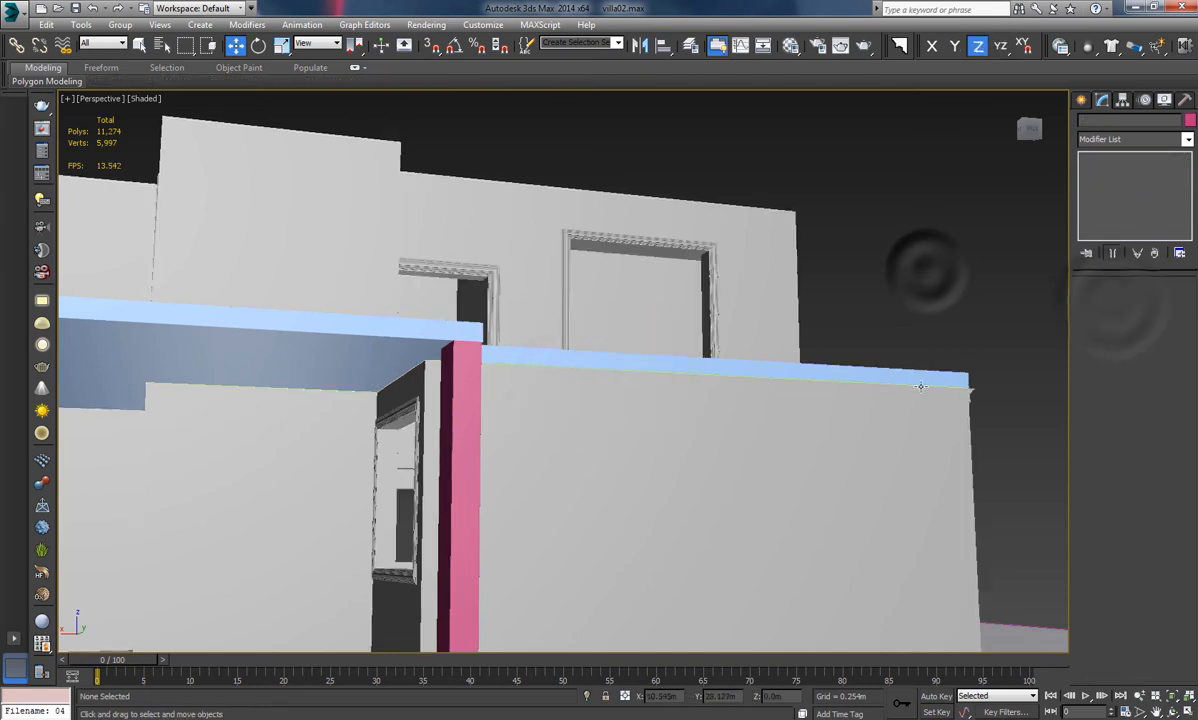
Apply sweep profile 04 to the new four-edge spline, close the profile library, mirror the sweep on the XZ plane and deselect
click(921, 387)
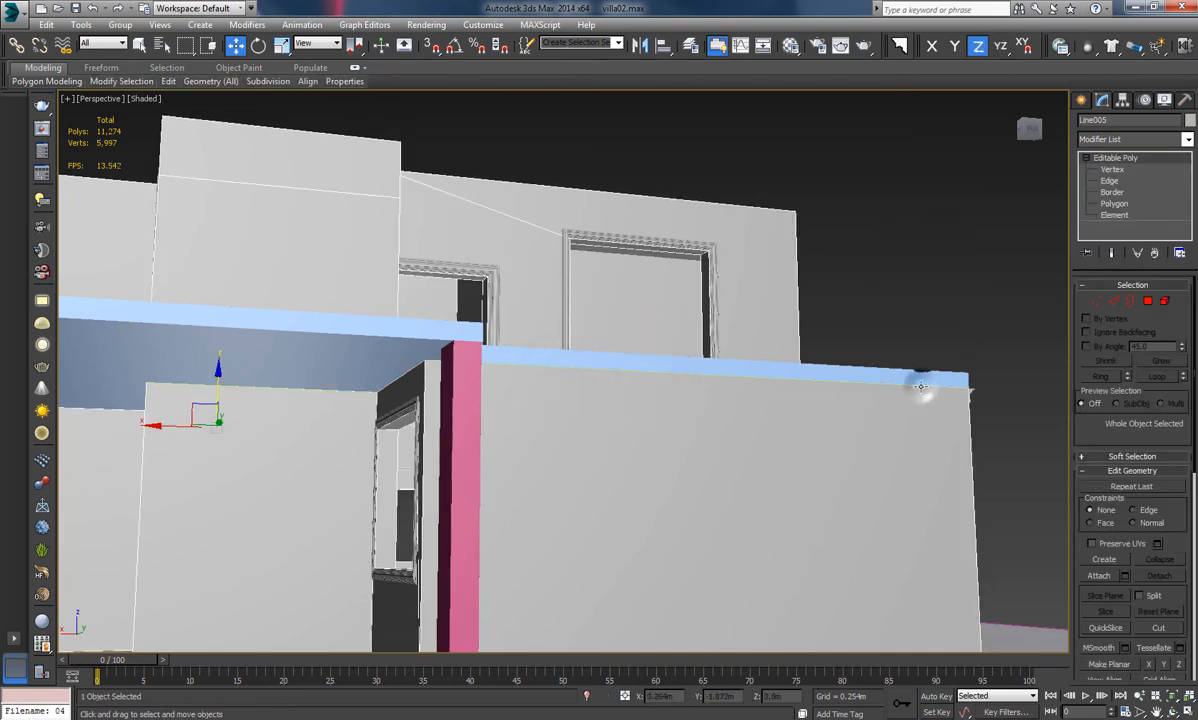
click(897, 48)
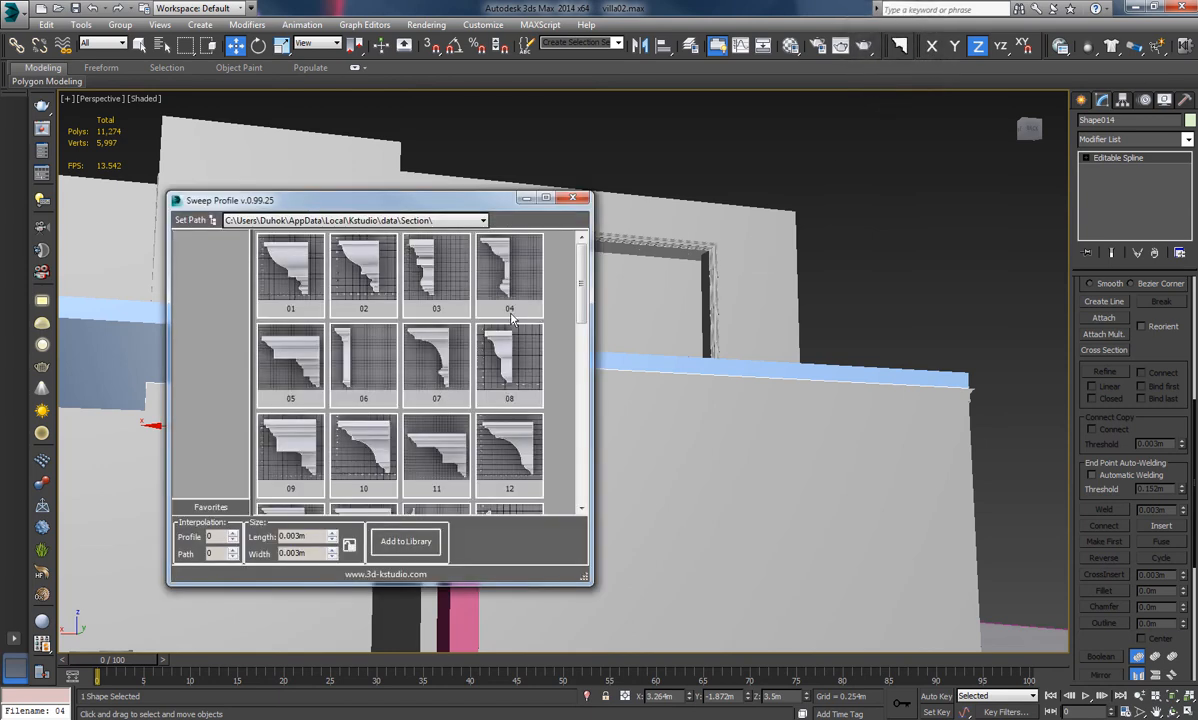
click(510, 300)
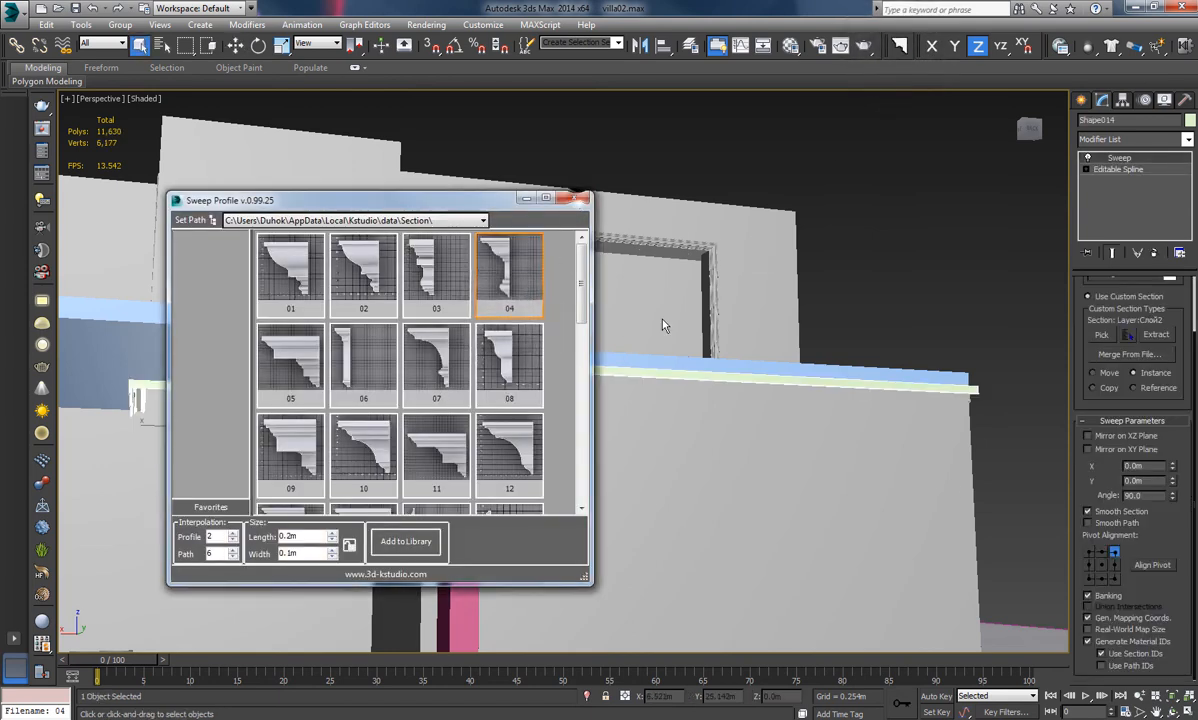
click(572, 197)
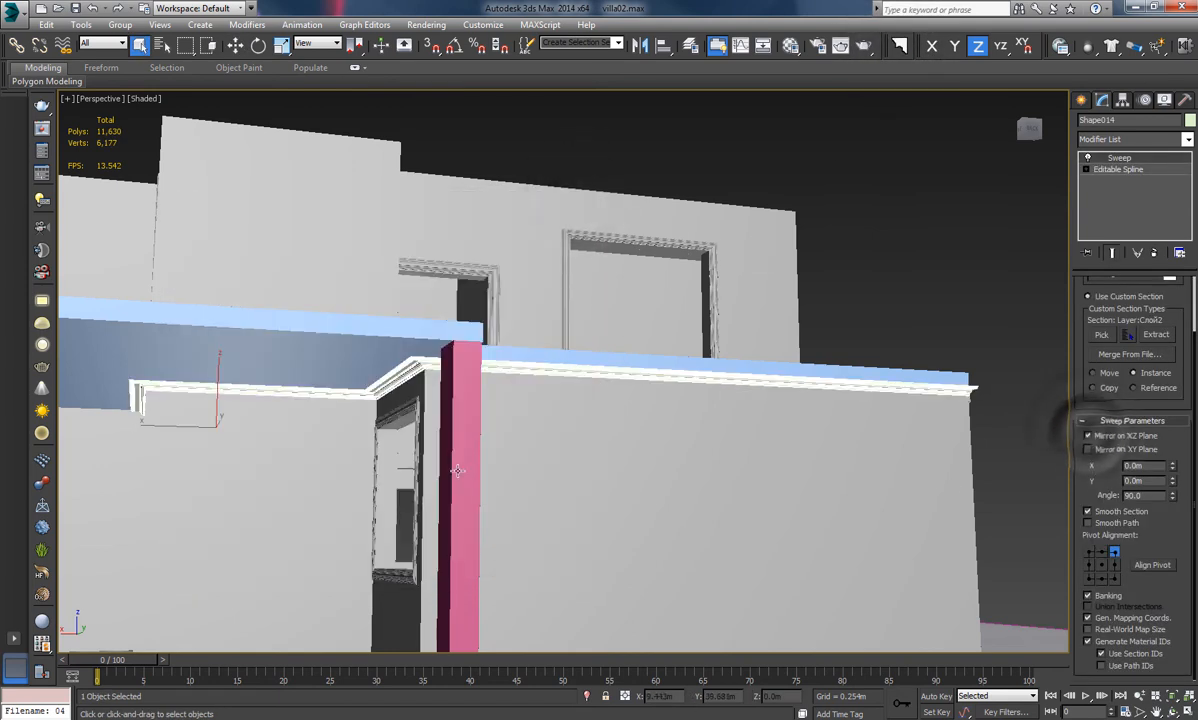
alt+middle_drag(455, 470, 497, 473)
click(735, 276)
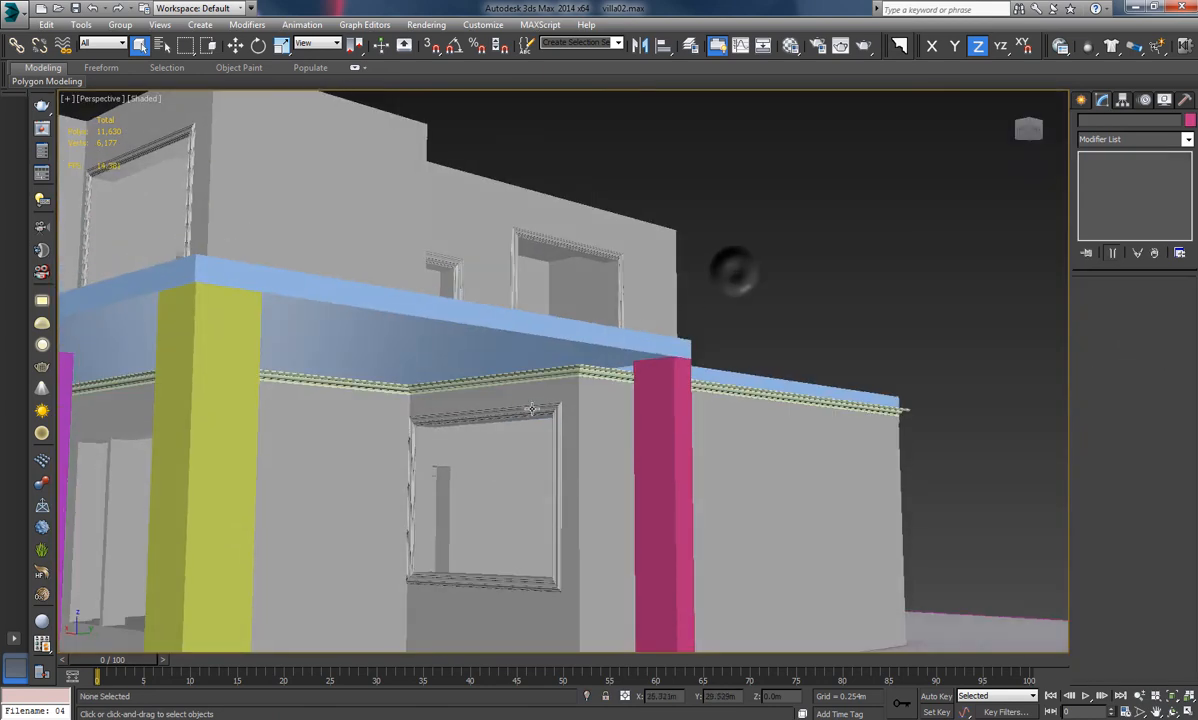
Set the wall-top moulding's profile length to 0.2 m in the profile library, close the library and deselect the moulding
alt+middle_drag(532, 409, 502, 352)
click(535, 374)
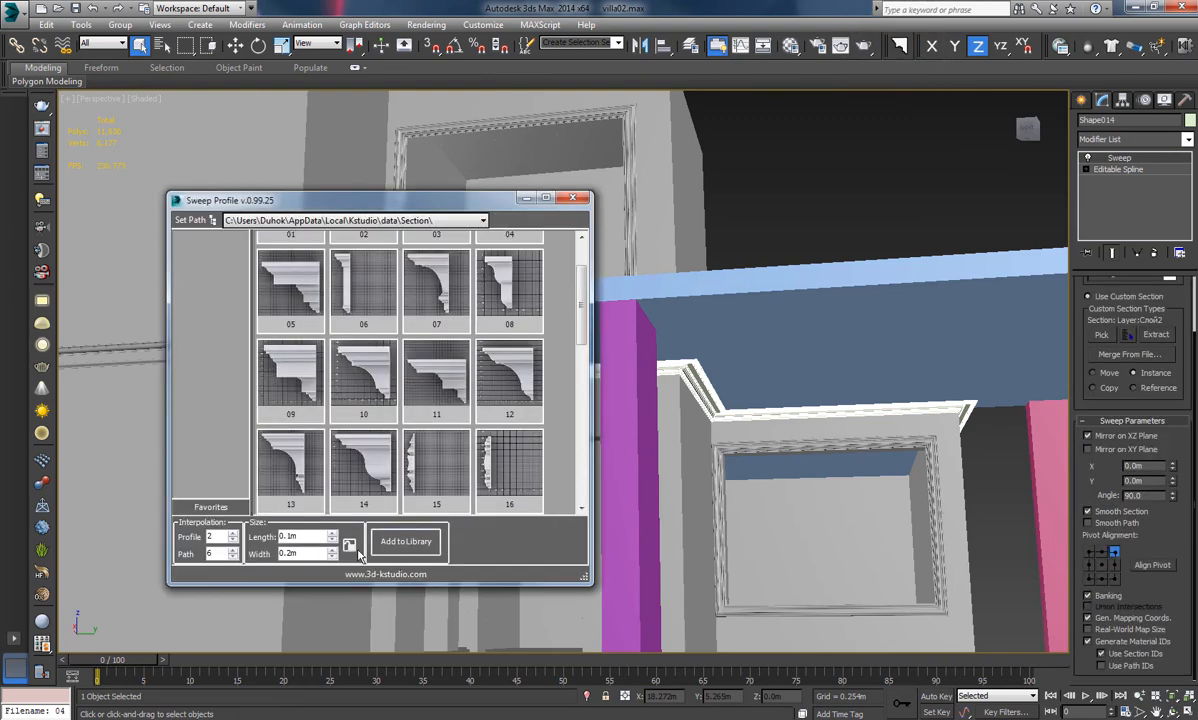
double_click(312, 539)
text(0.2)
key(Return)
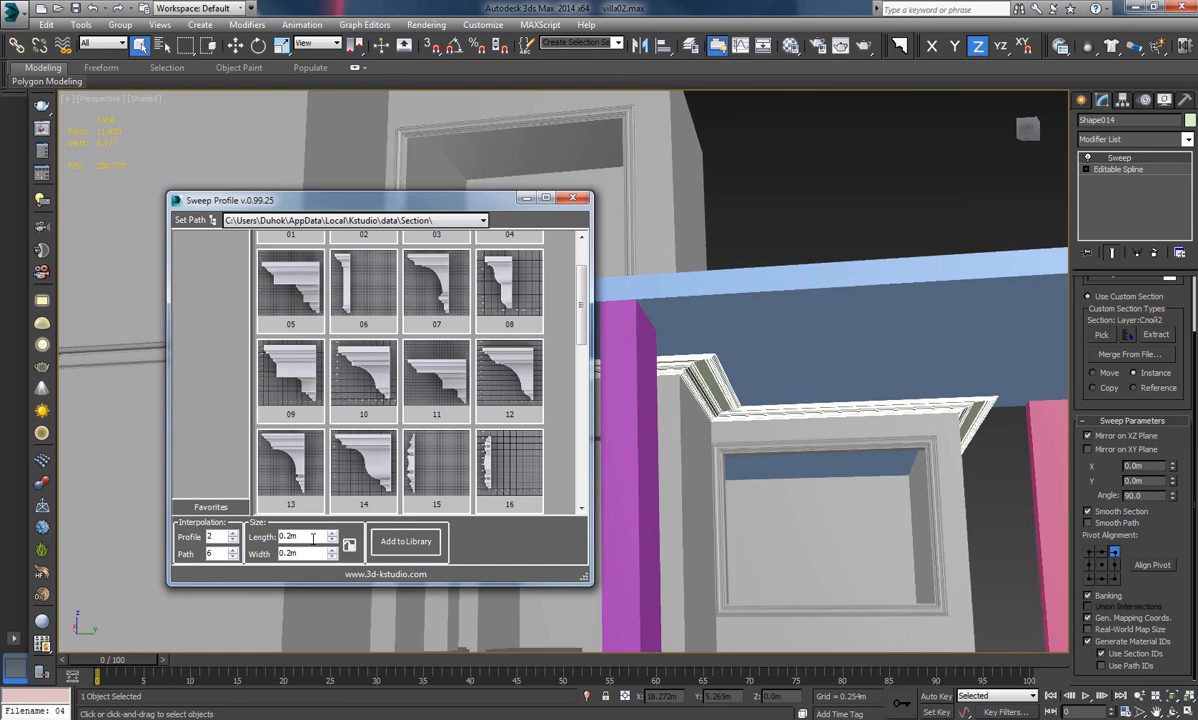
drag(396, 201, 250, 190)
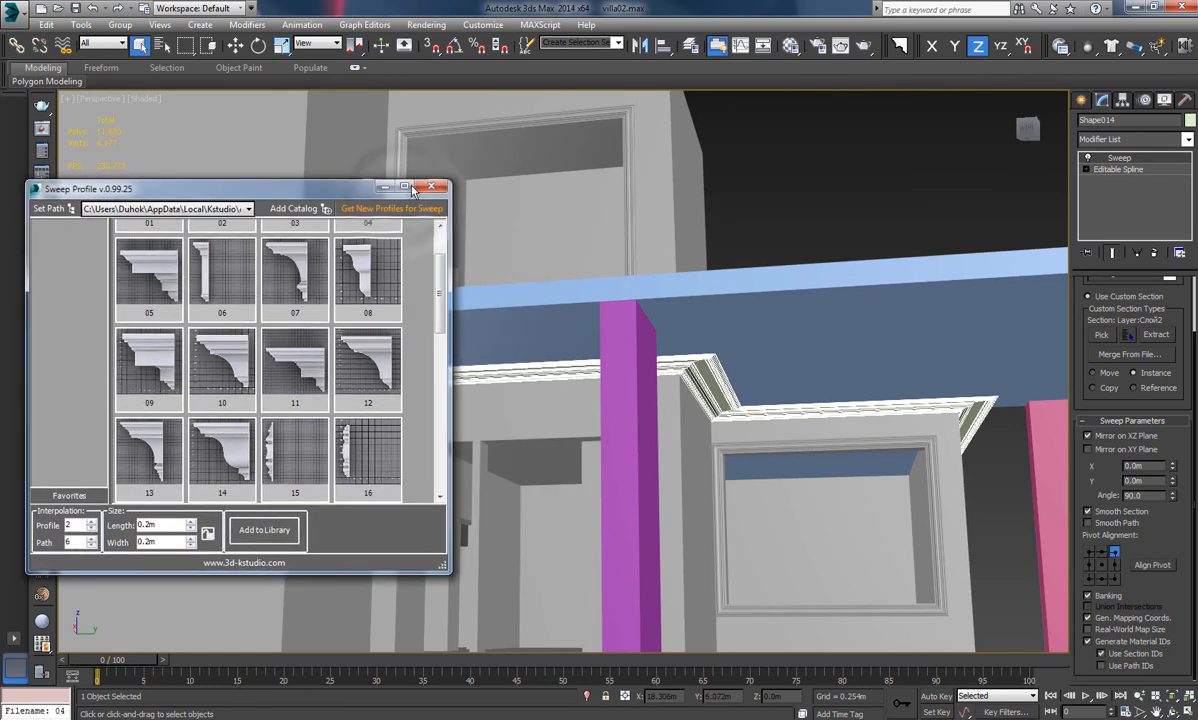
click(418, 186)
middle_drag(483, 328, 505, 334)
key(ctrl+d)
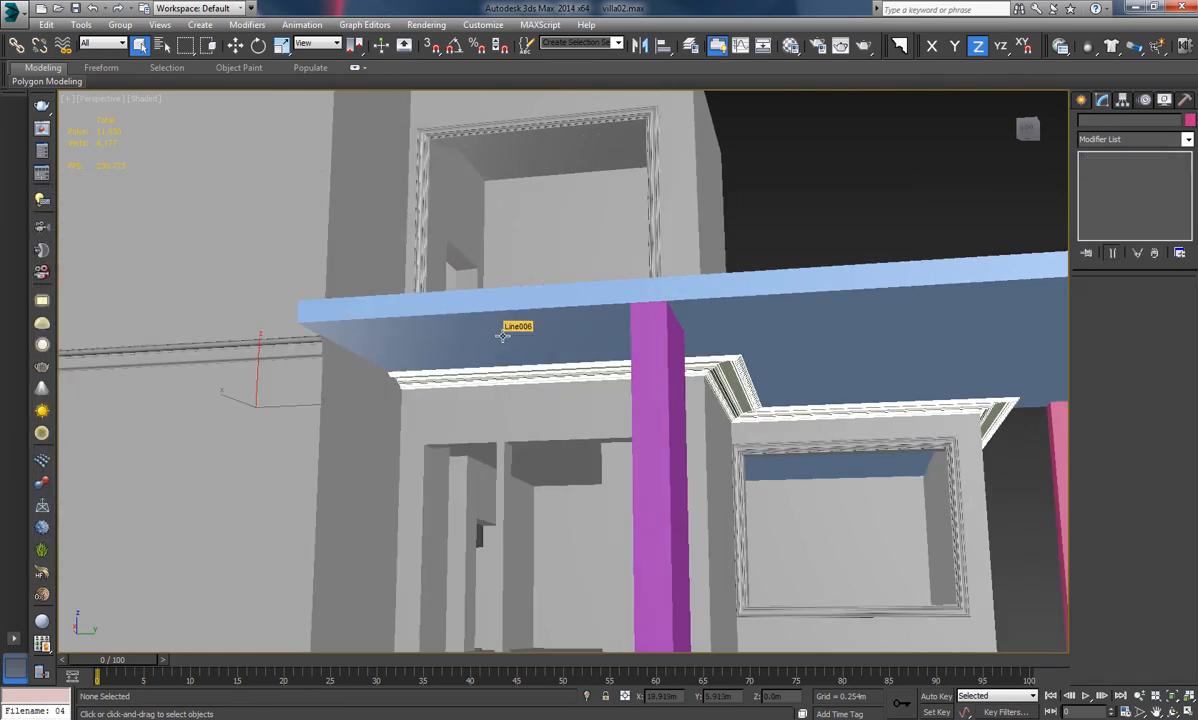
Reapply sweep profile 04 to the wall-top moulding and close the profile library
click(714, 376)
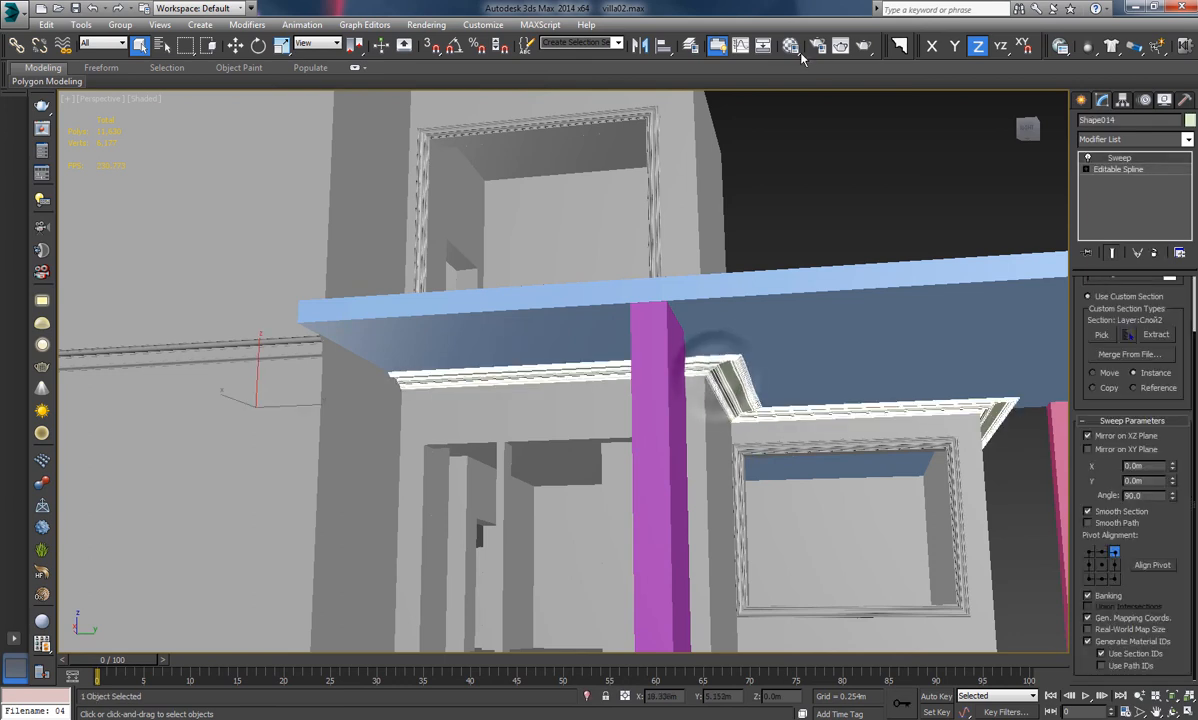
click(900, 46)
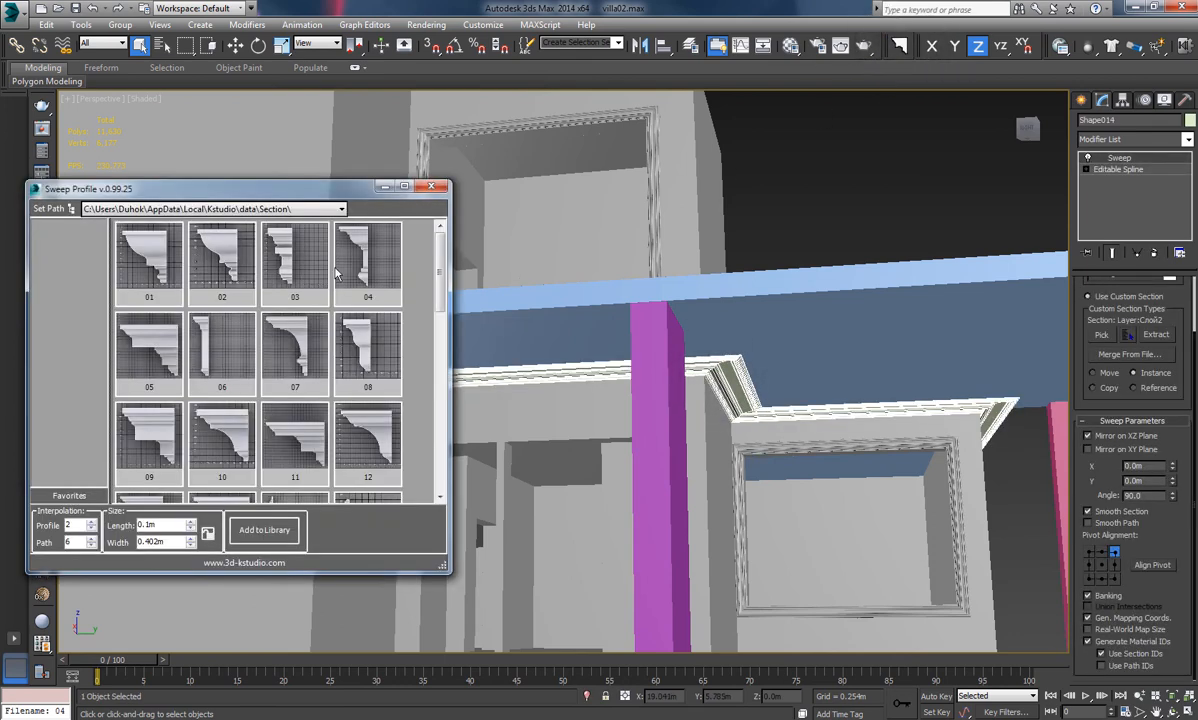
click(373, 294)
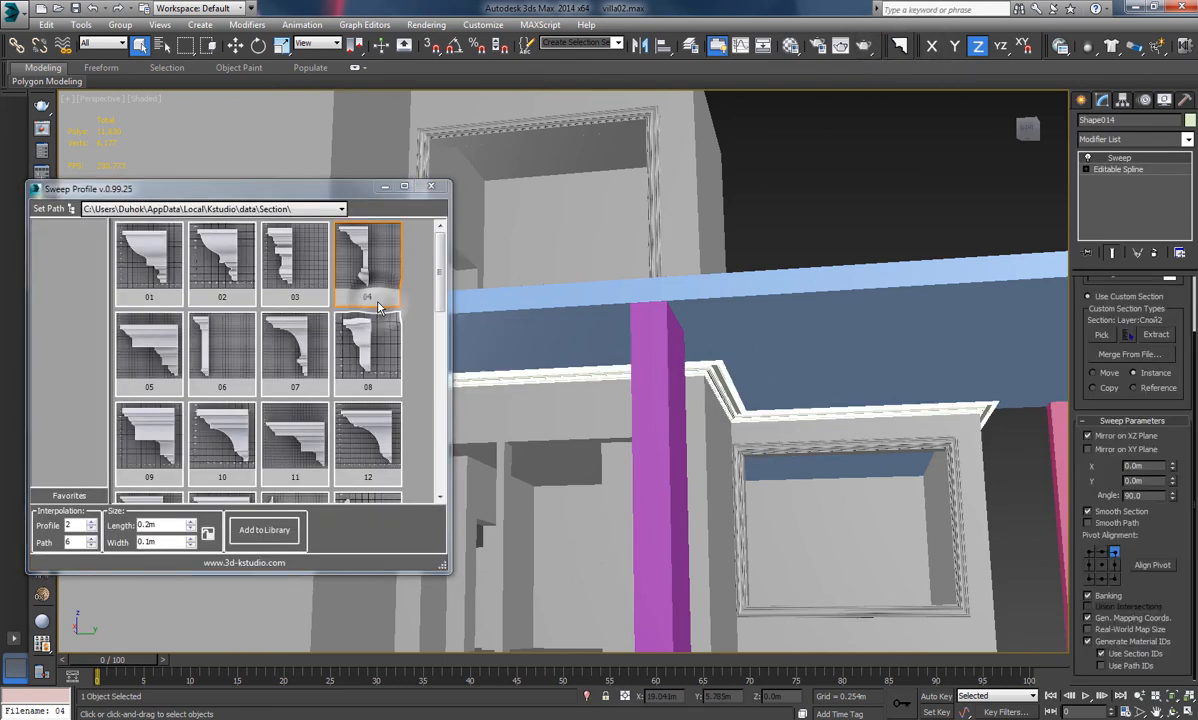
click(433, 187)
Set the wall-top moulding's sweep angle to 0 and turn off its mirroring on the XZ plane
alt+middle_drag(716, 449, 428, 436)
scroll(620, 380, up, 10)
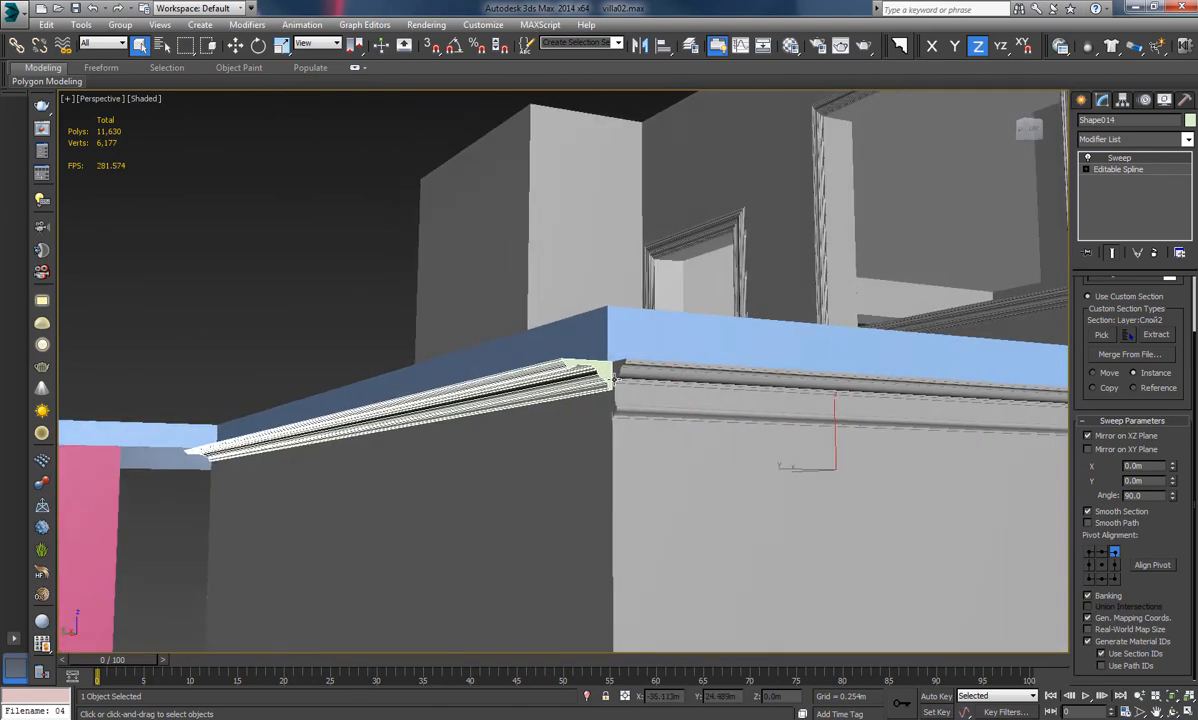
scroll(566, 383, down, 8)
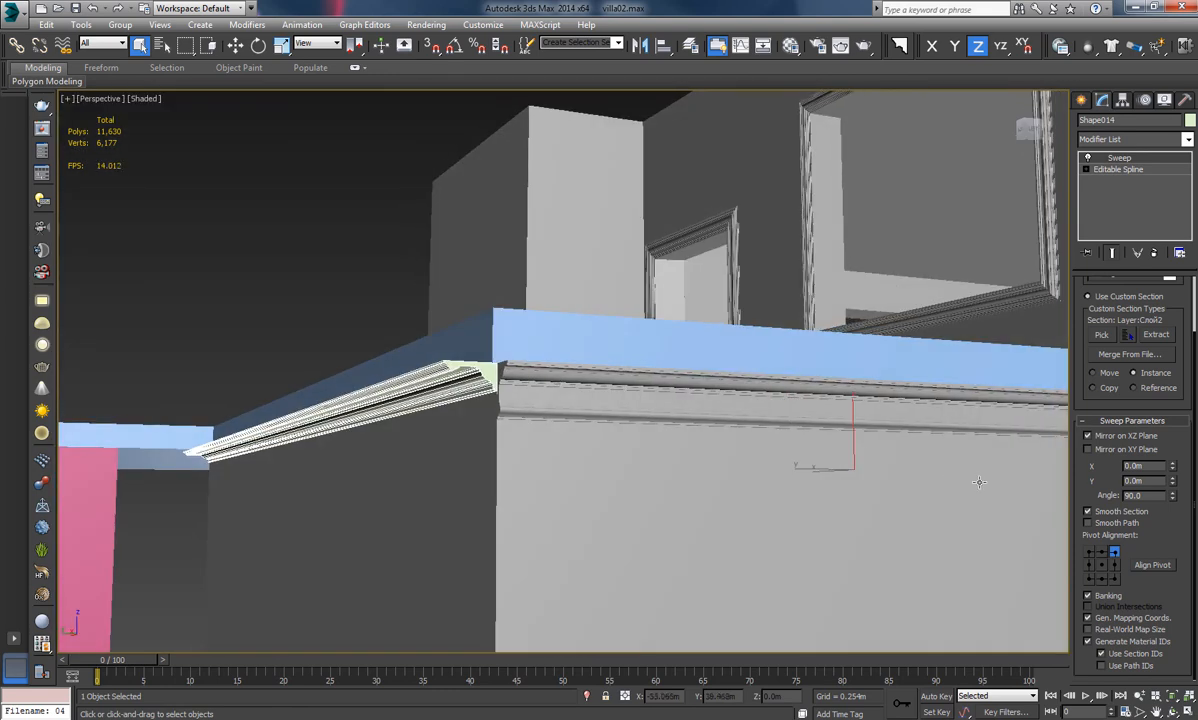
right_click(1174, 496)
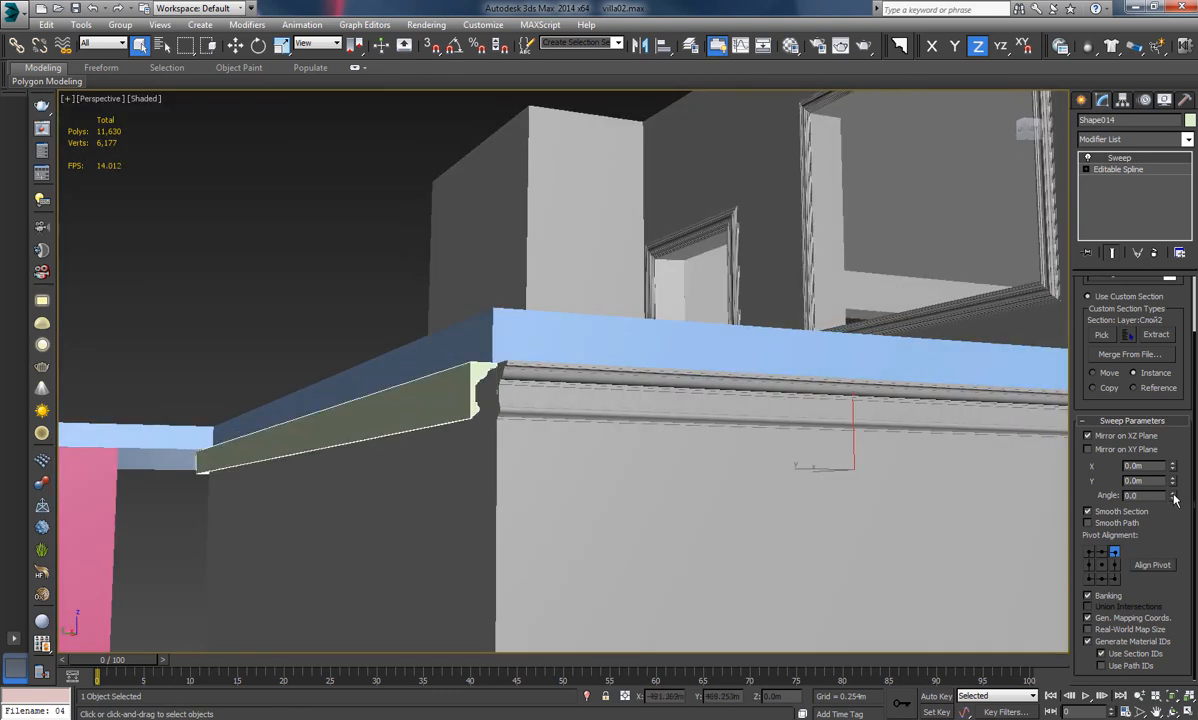
click(1088, 437)
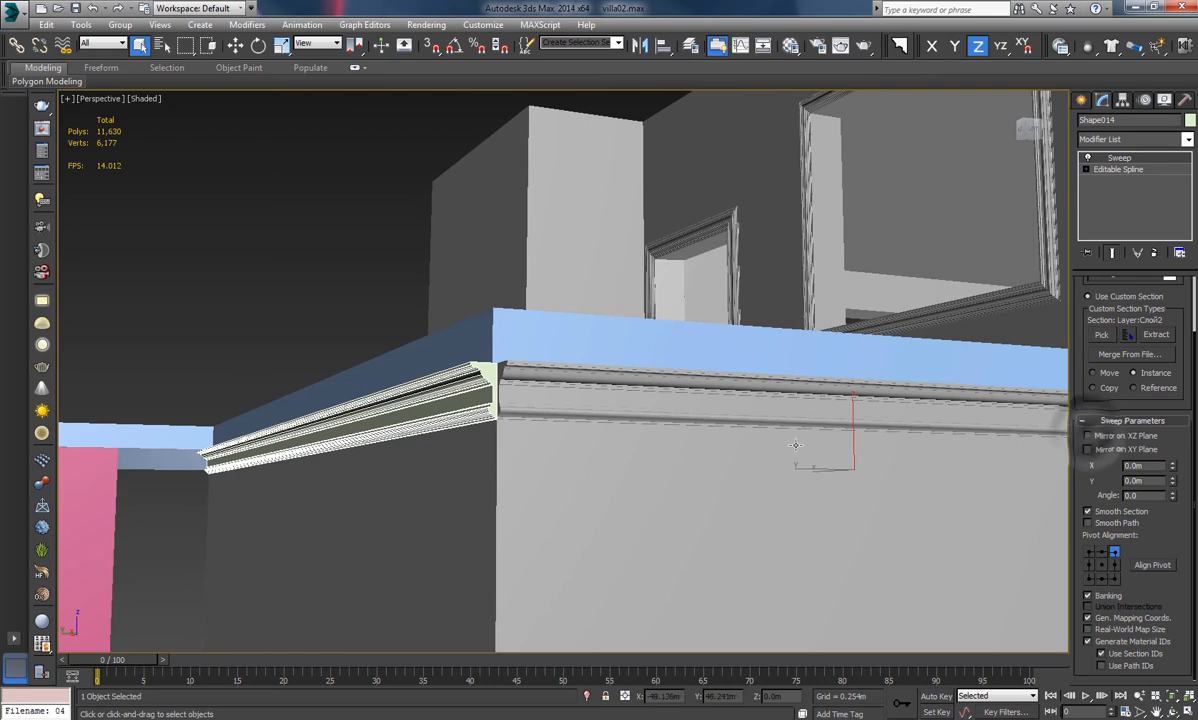
alt+middle_drag(1020, 420, 535, 432)
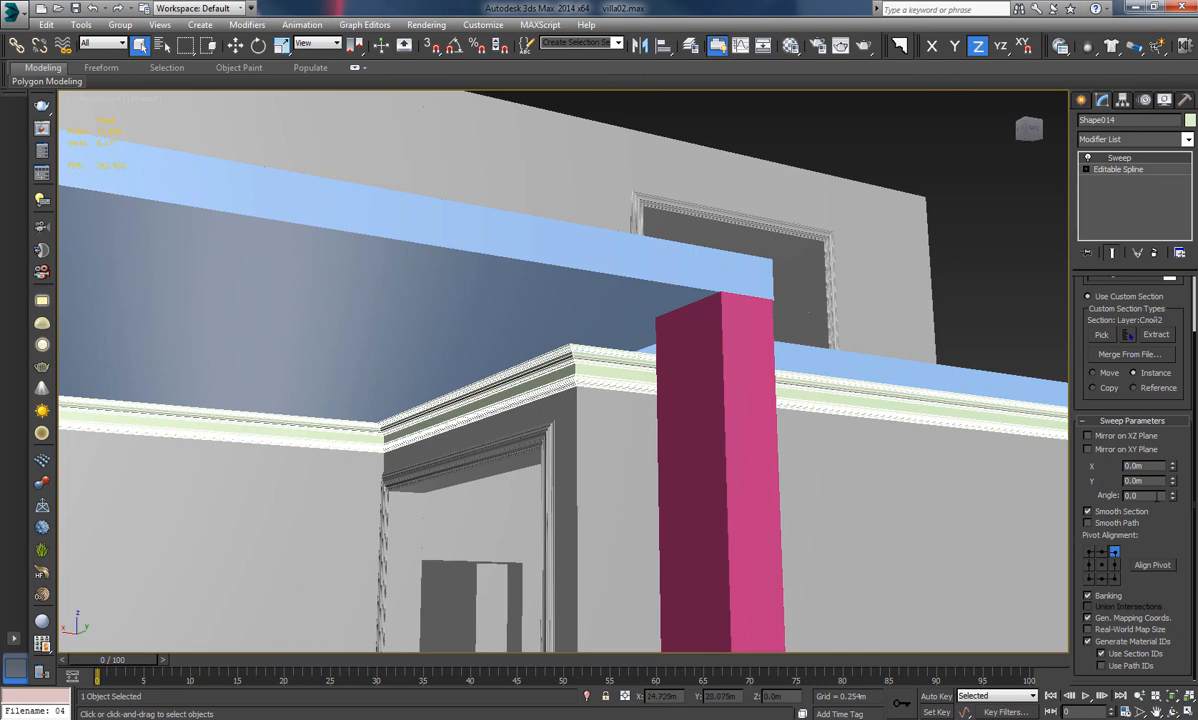
alt+middle_drag(814, 522, 483, 447)
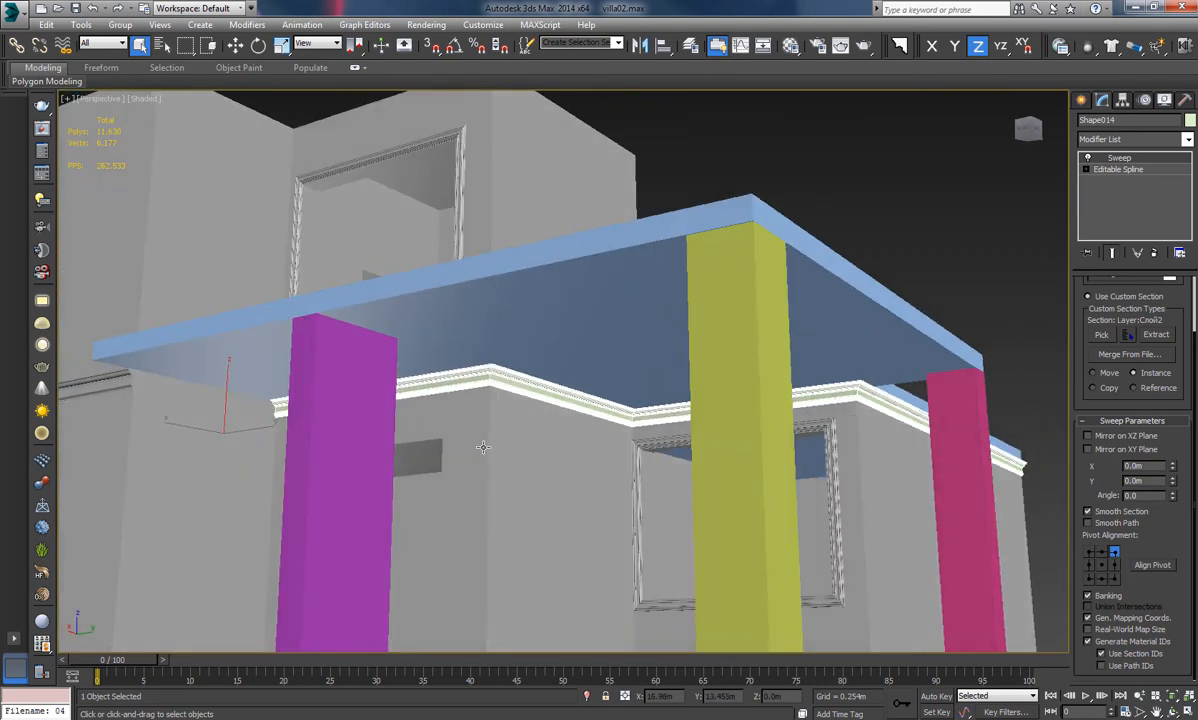
Recolour the wall-top moulding with the grey custom colour and deselect it
alt+middle_drag(709, 193, 787, 378)
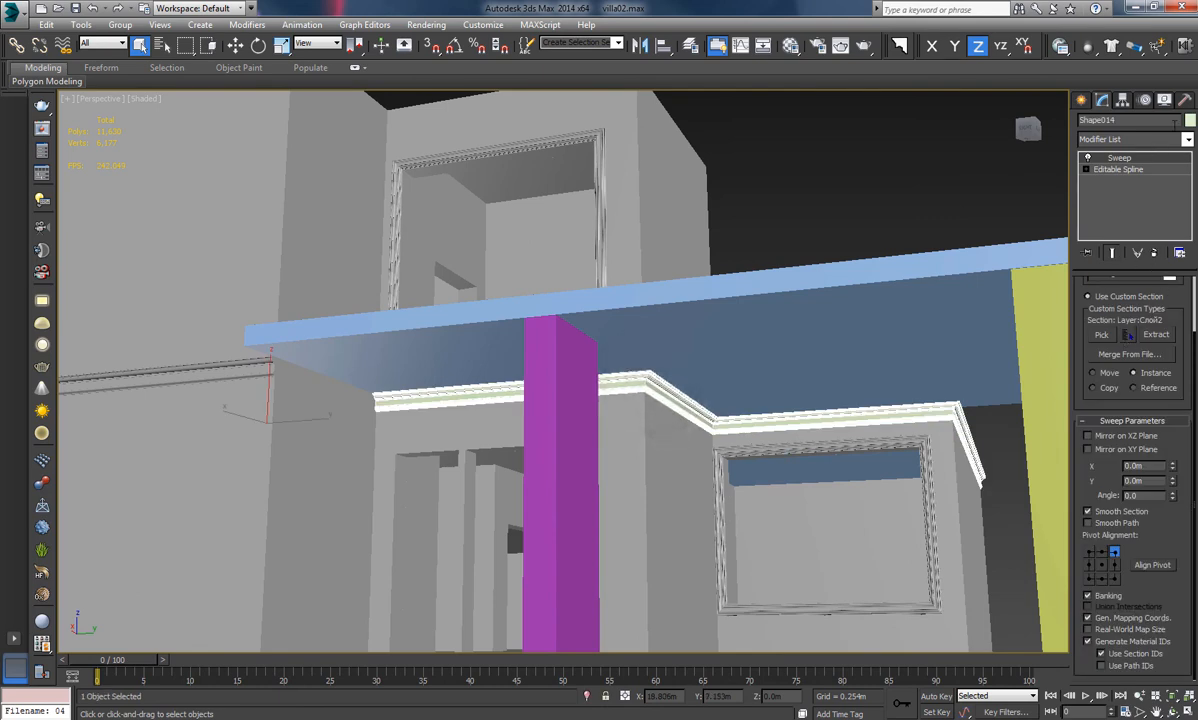
click(1190, 121)
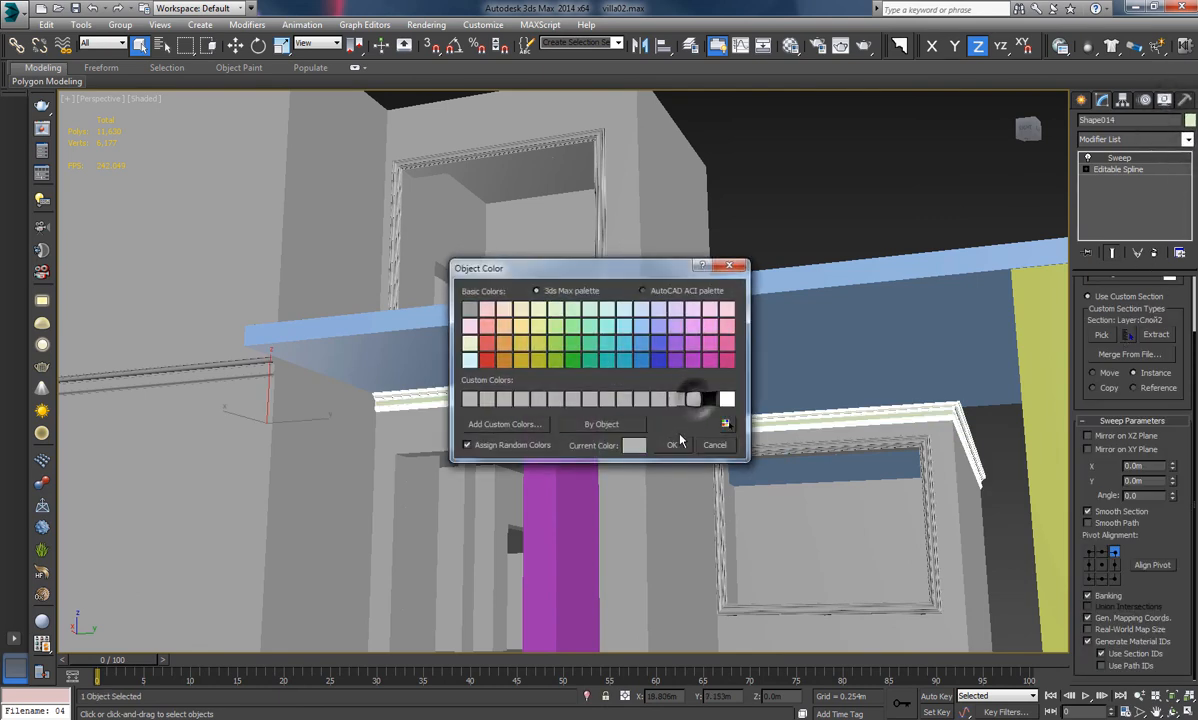
click(797, 157)
Examine the villa's facades, slab and wall mouldings from several sides, ending at the wall with two small windows
middle_drag(676, 366, 590, 316)
scroll(590, 316, down, 3)
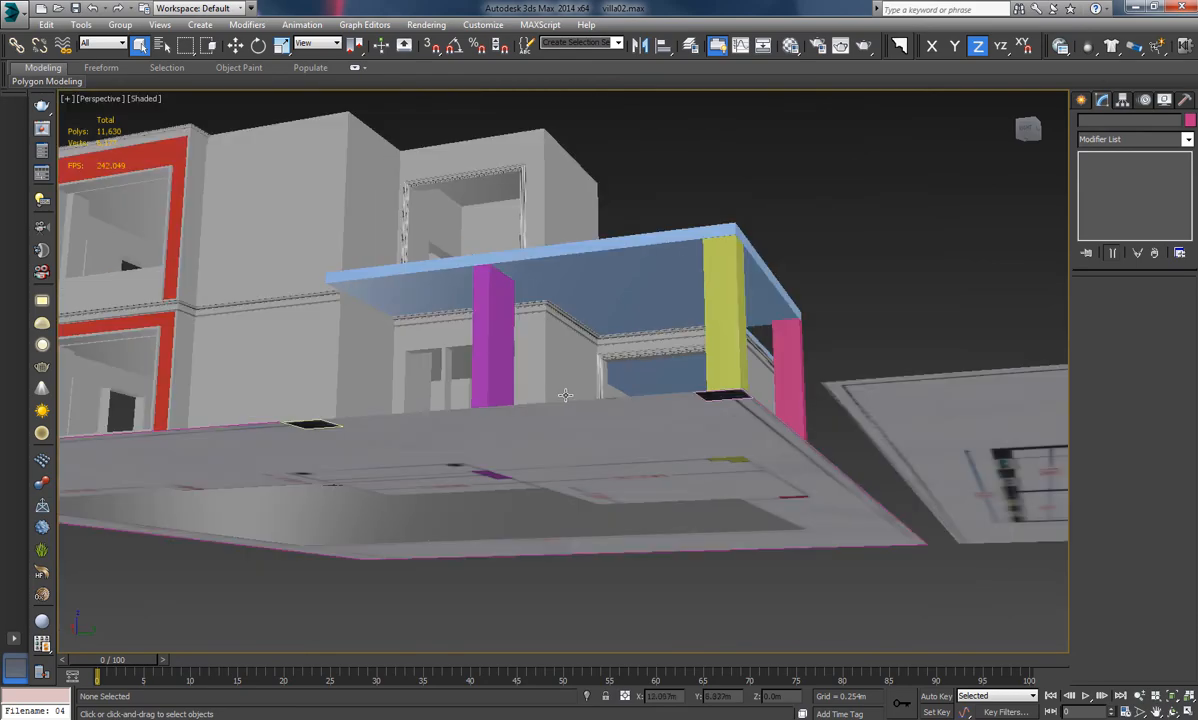
alt+middle_drag(564, 396, 596, 404)
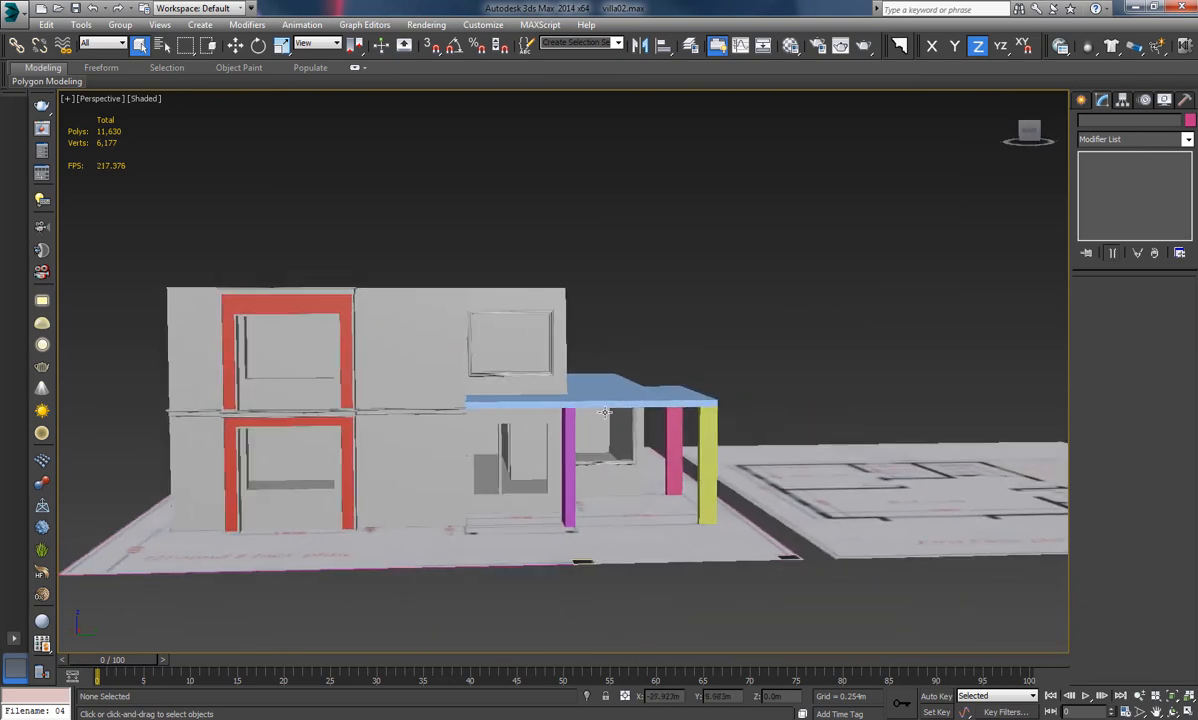
scroll(596, 404, up, 3)
scroll(598, 397, up, 3)
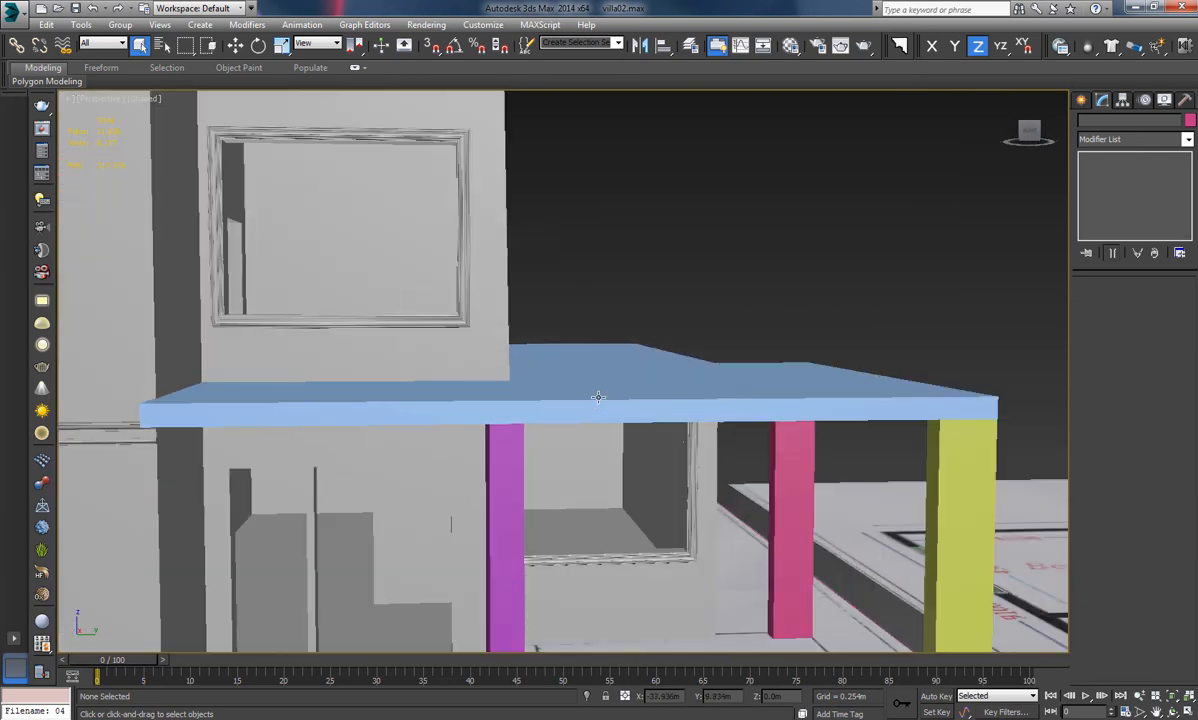
scroll(599, 397, down, 3)
alt+middle_drag(601, 404, 419, 448)
alt+middle_drag(700, 423, 545, 430)
scroll(545, 430, up, 3)
scroll(545, 421, up, 2)
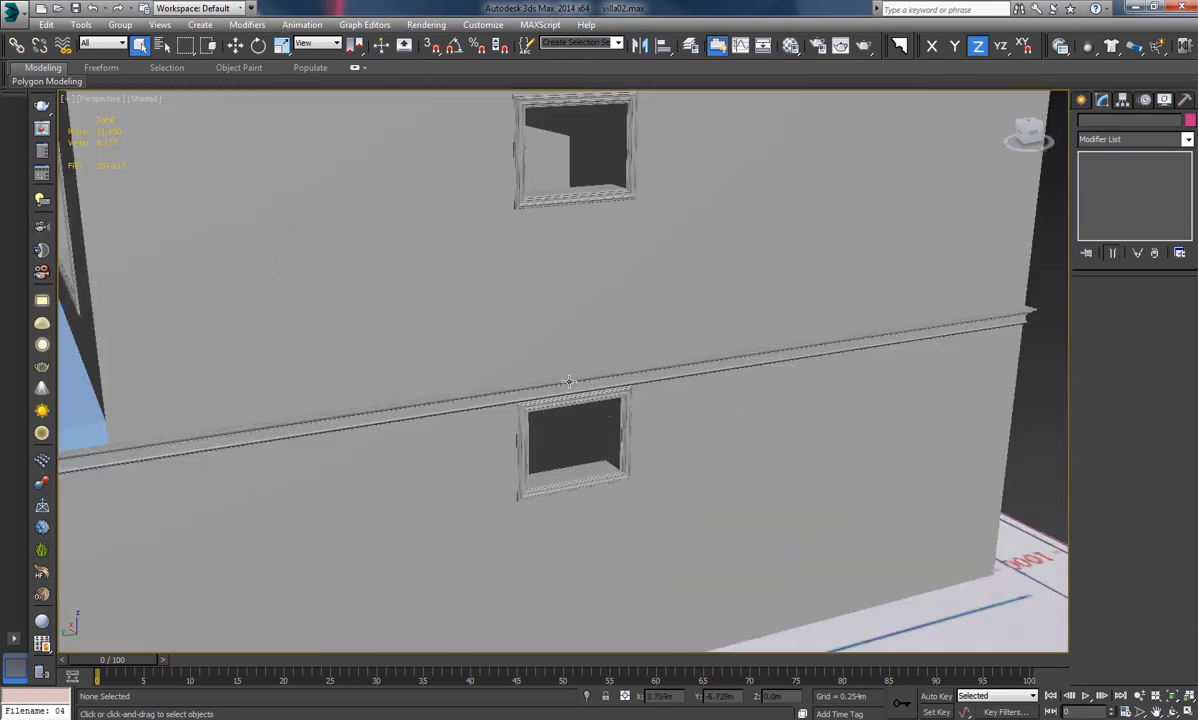
scroll(568, 381, down, 3)
alt+middle_drag(594, 521, 675, 403)
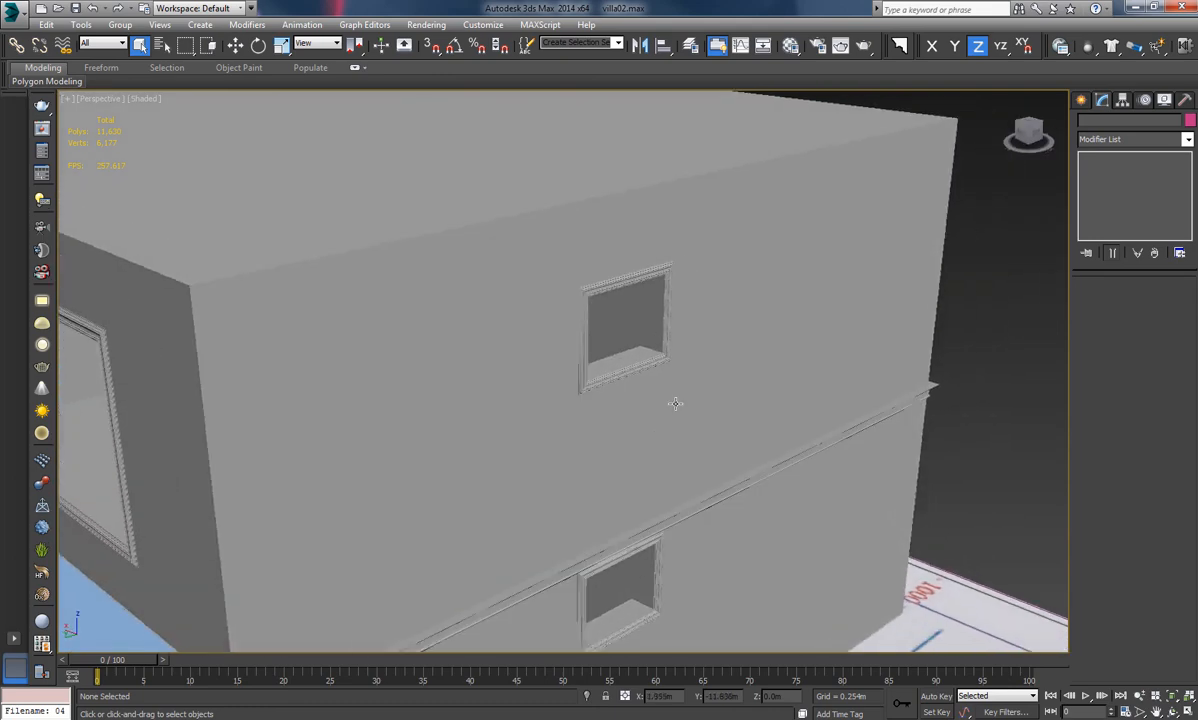
Isolate the villa's wall object at the side with the two small windows
click(675, 403)
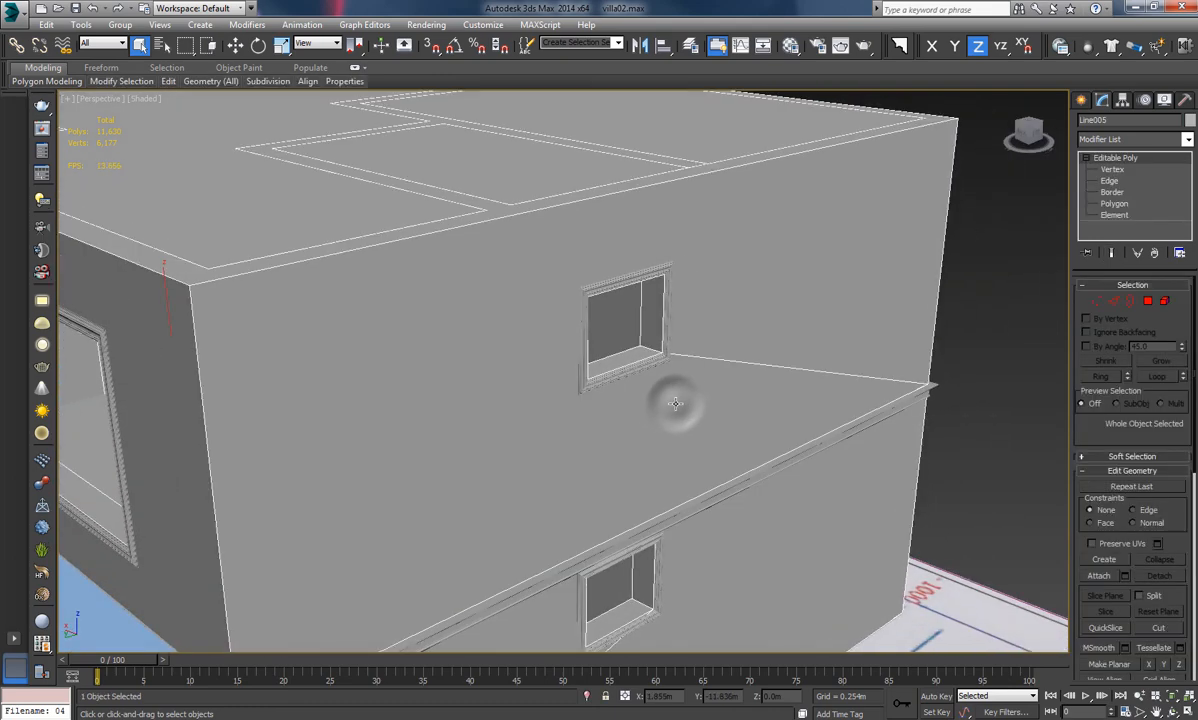
click(587, 698)
alt+middle_drag(636, 356, 646, 436)
scroll(709, 396, up, 4)
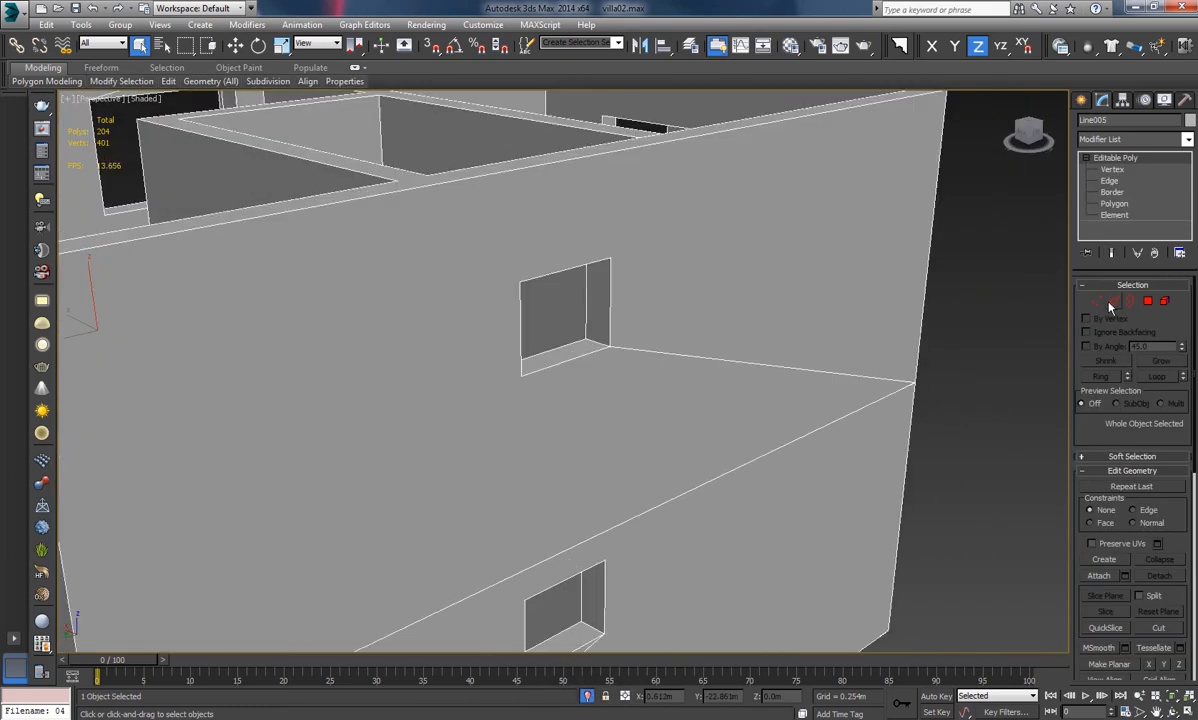
Create a linear shape from the four outer edges of both the upper and lower small window openings
click(1112, 301)
click(567, 348)
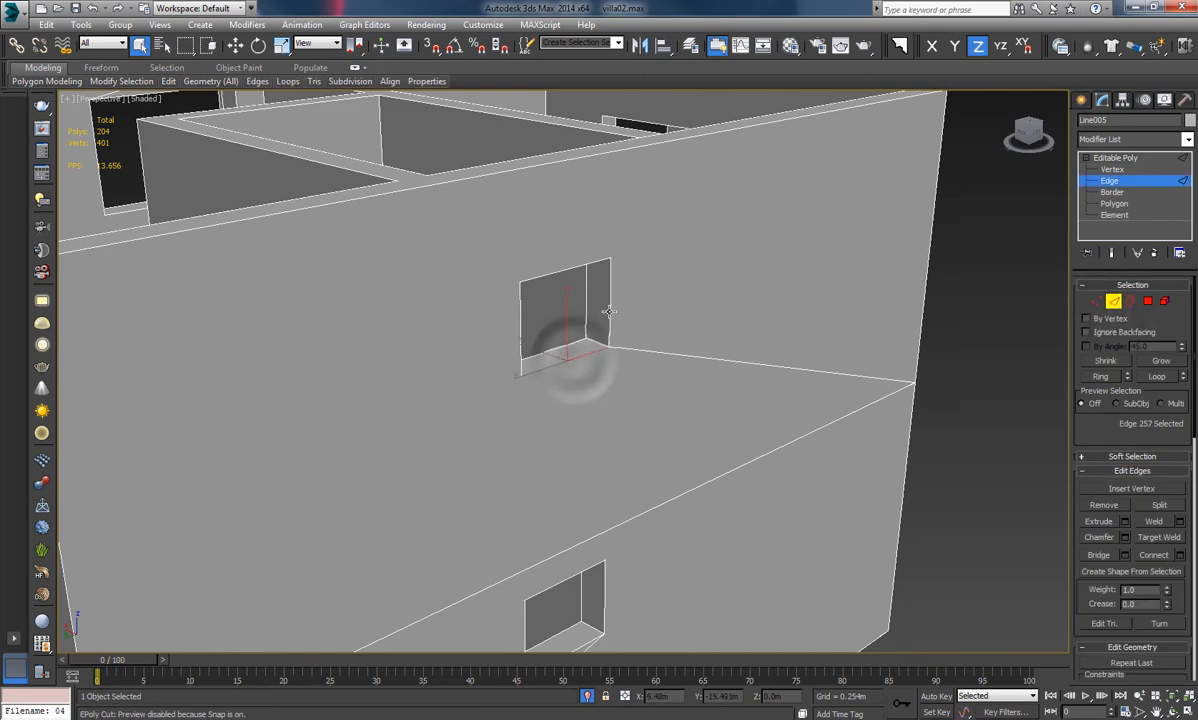
ctrl+click(609, 314)
ctrl+click(570, 267)
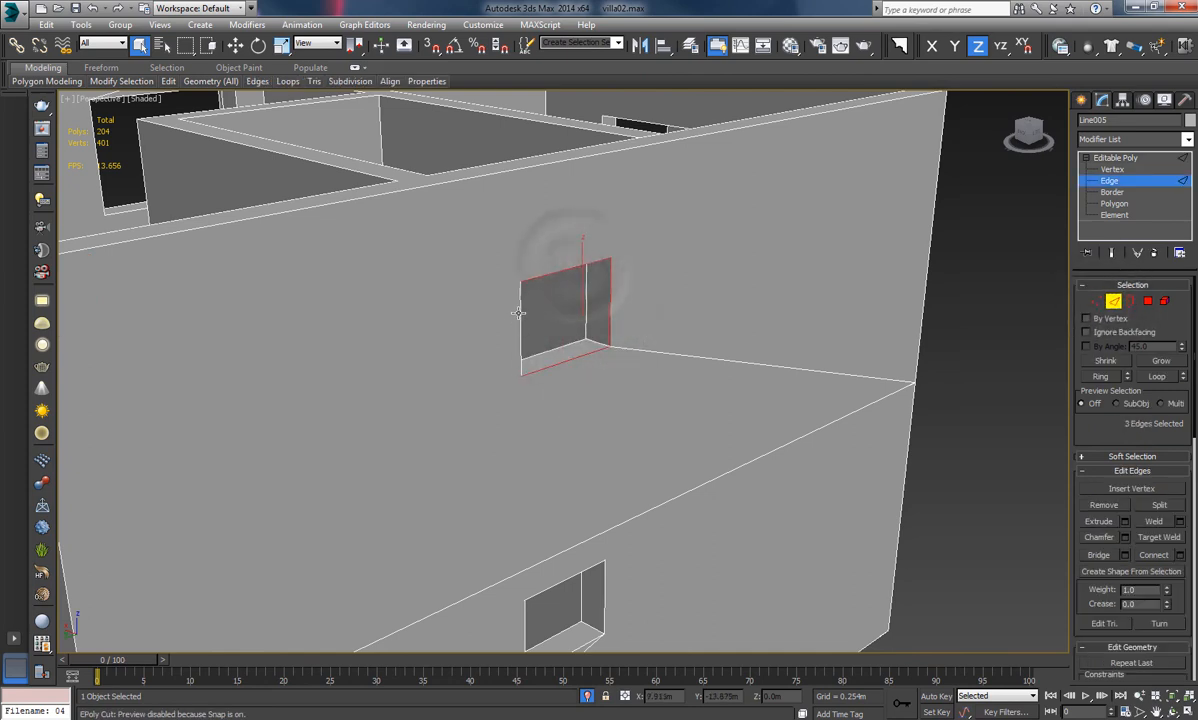
middle_drag(645, 435, 680, 405)
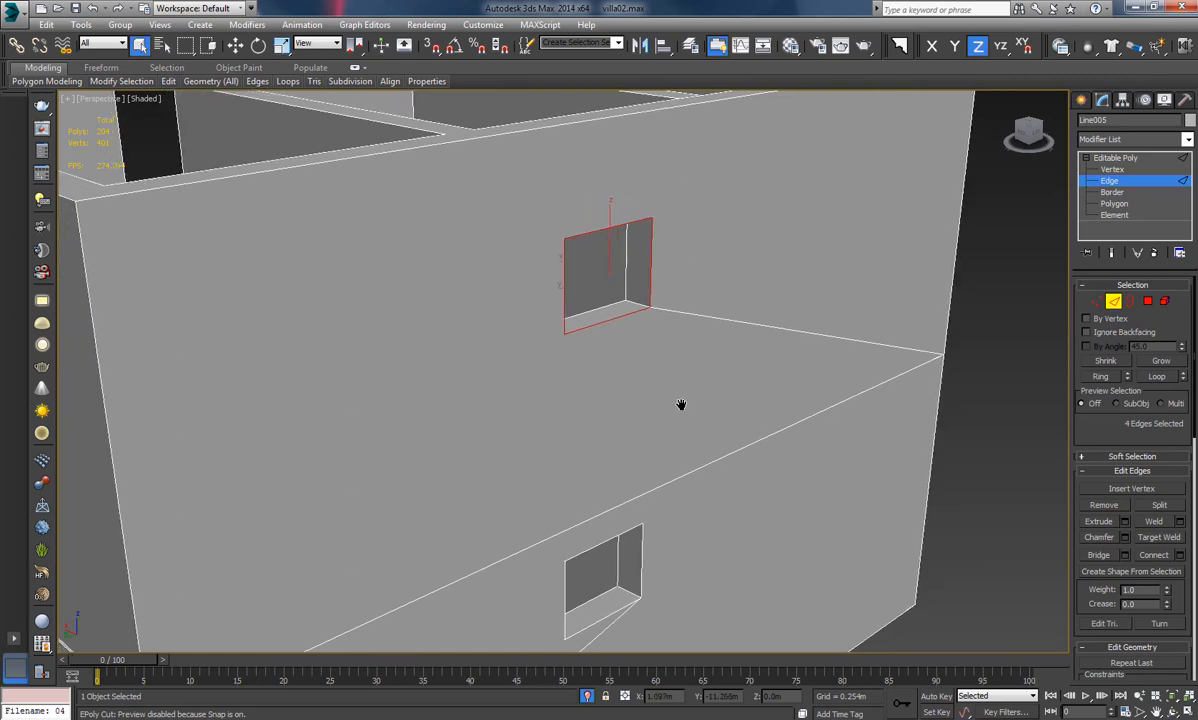
middle_drag(637, 488, 651, 470)
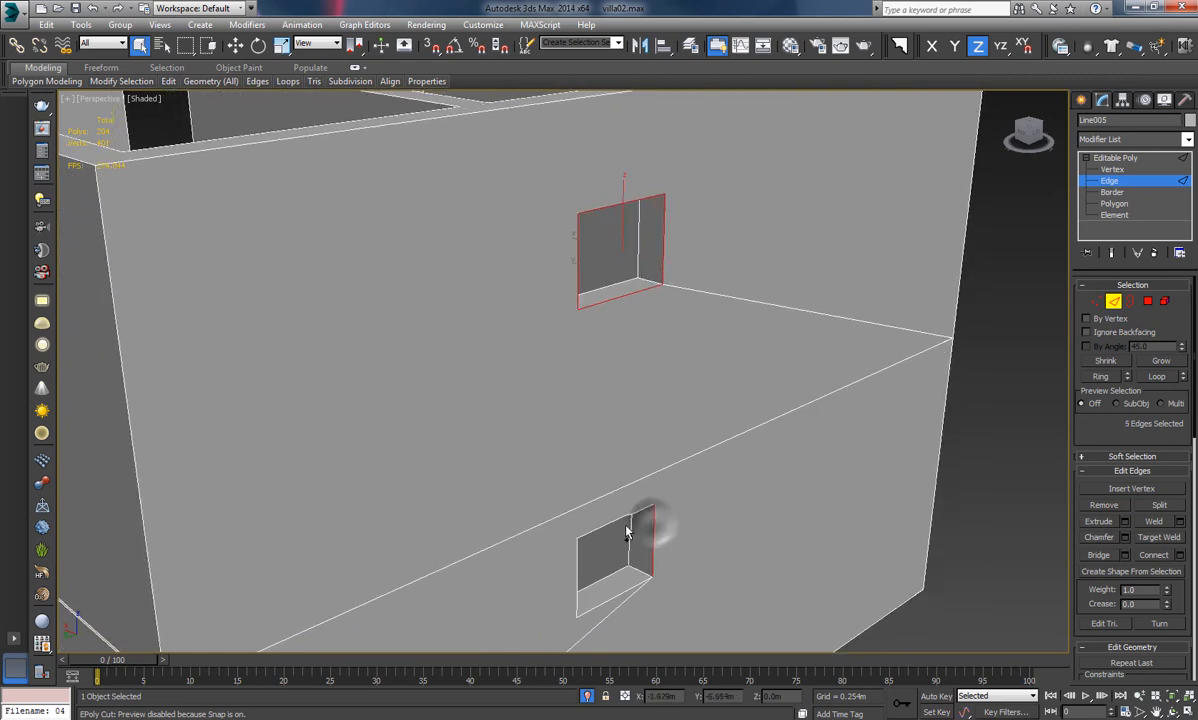
ctrl+click(577, 567)
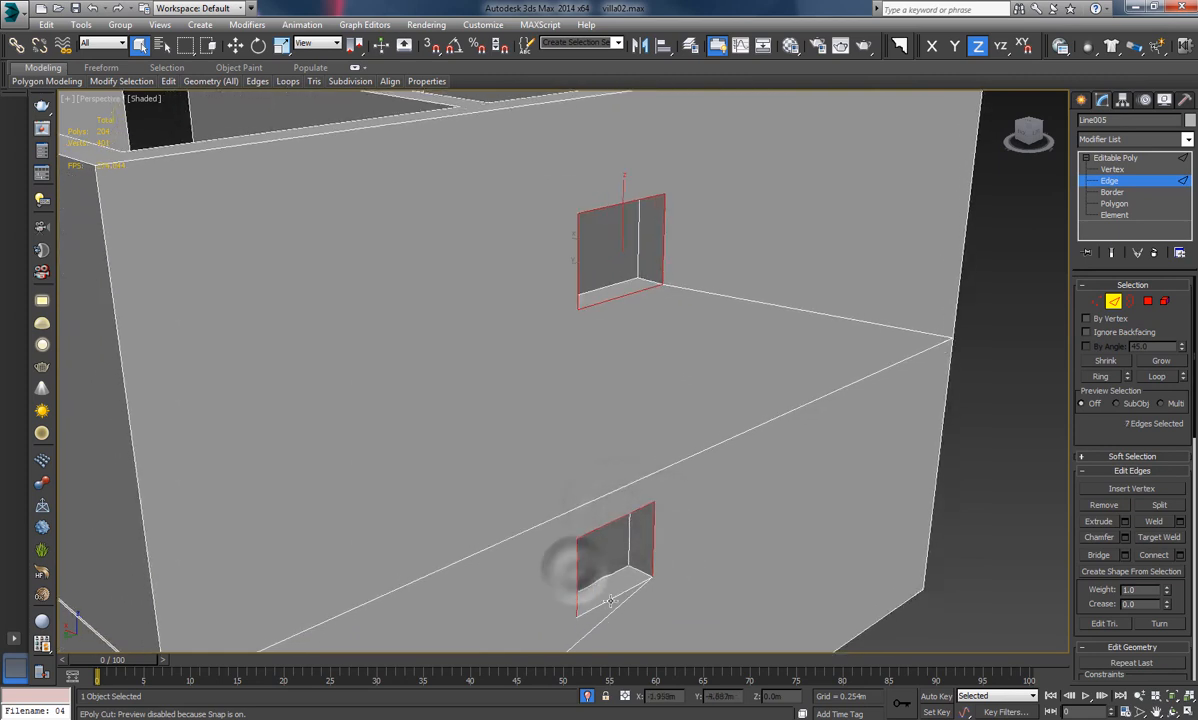
ctrl+click(610, 599)
click(1160, 572)
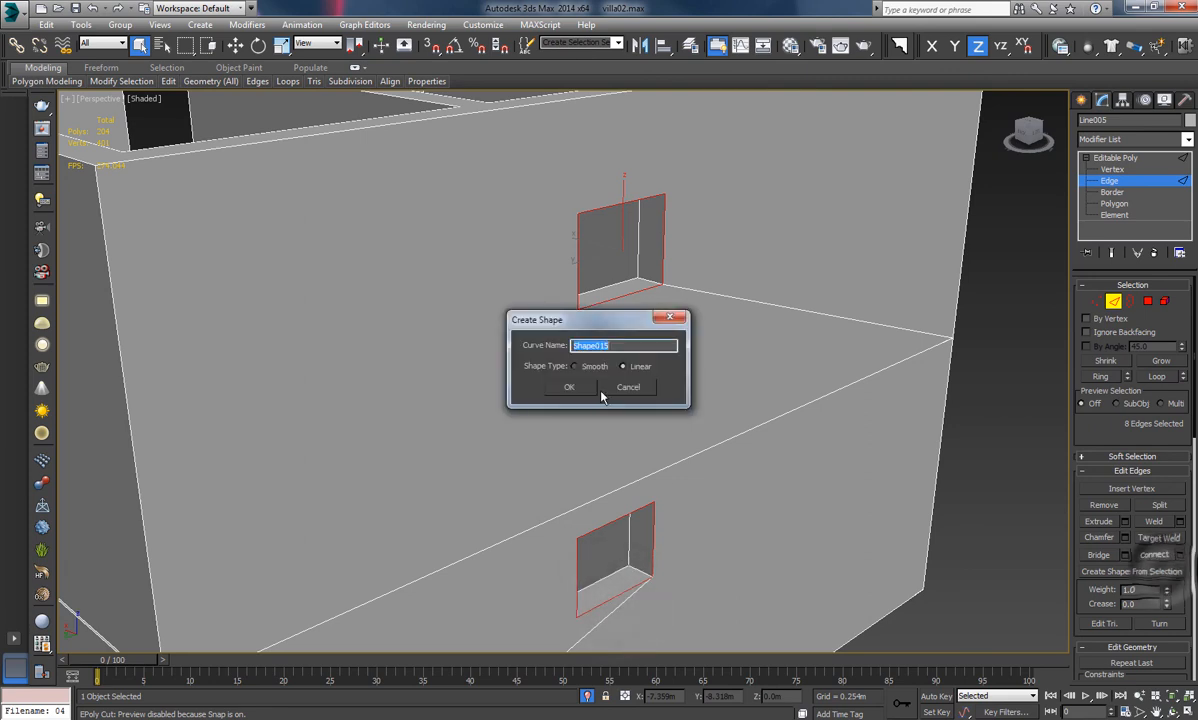
click(568, 387)
click(1040, 295)
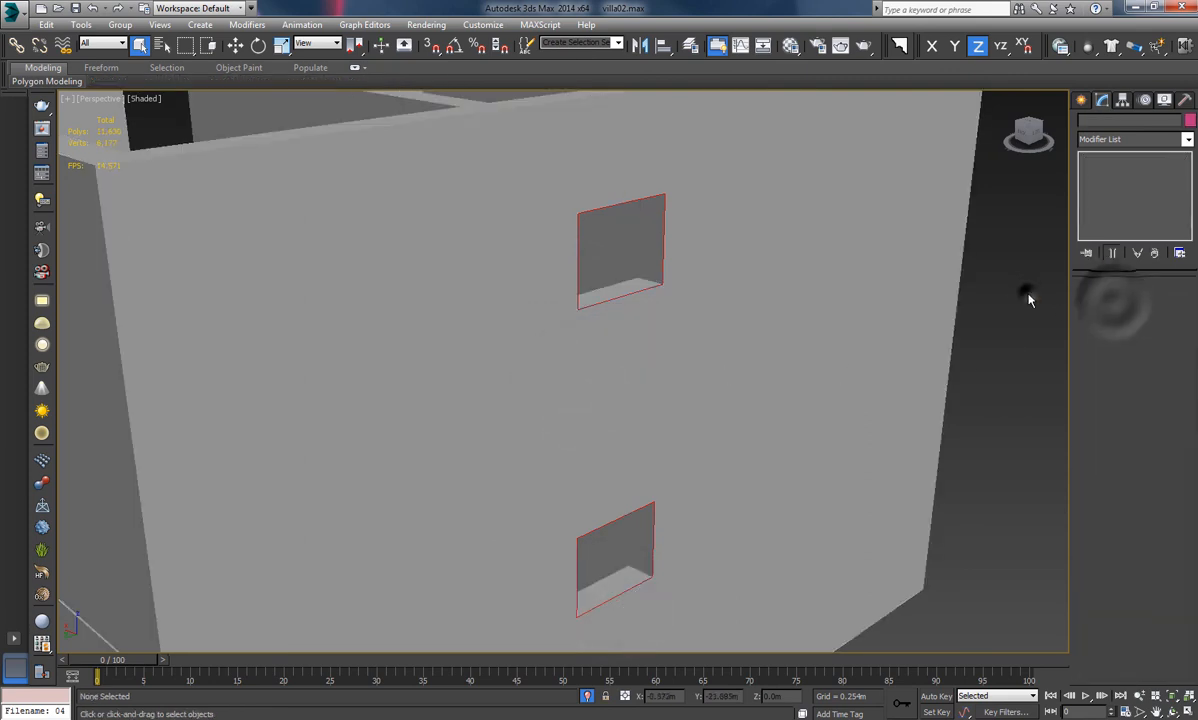
Weld all vertices of the new window outline shape
click(612, 305)
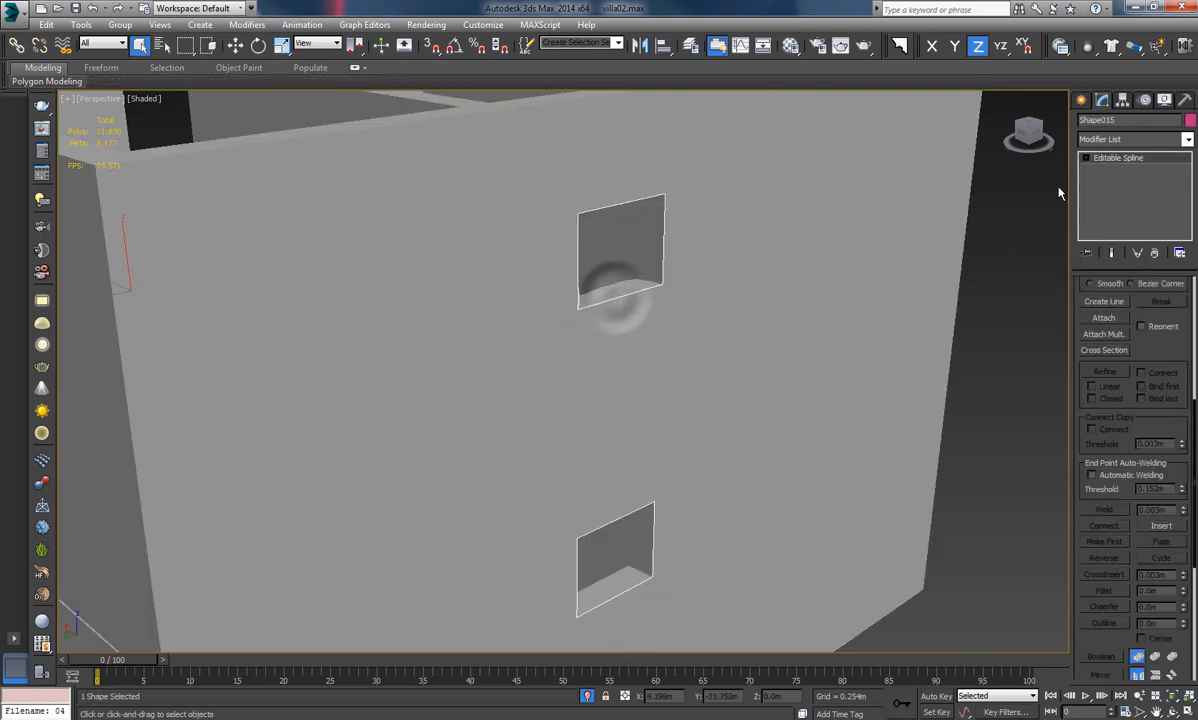
click(1108, 171)
drag(727, 190, 540, 640)
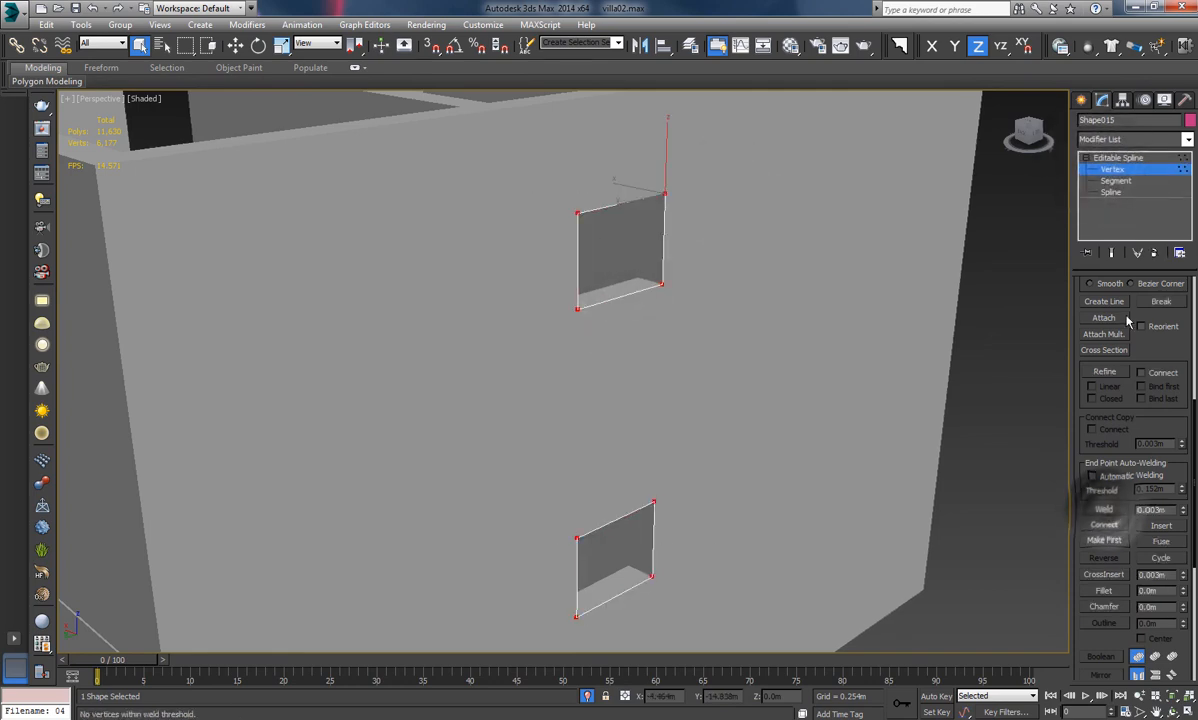
click(1112, 169)
Convert the window outline shape to an Editable Poly
right_click(643, 287)
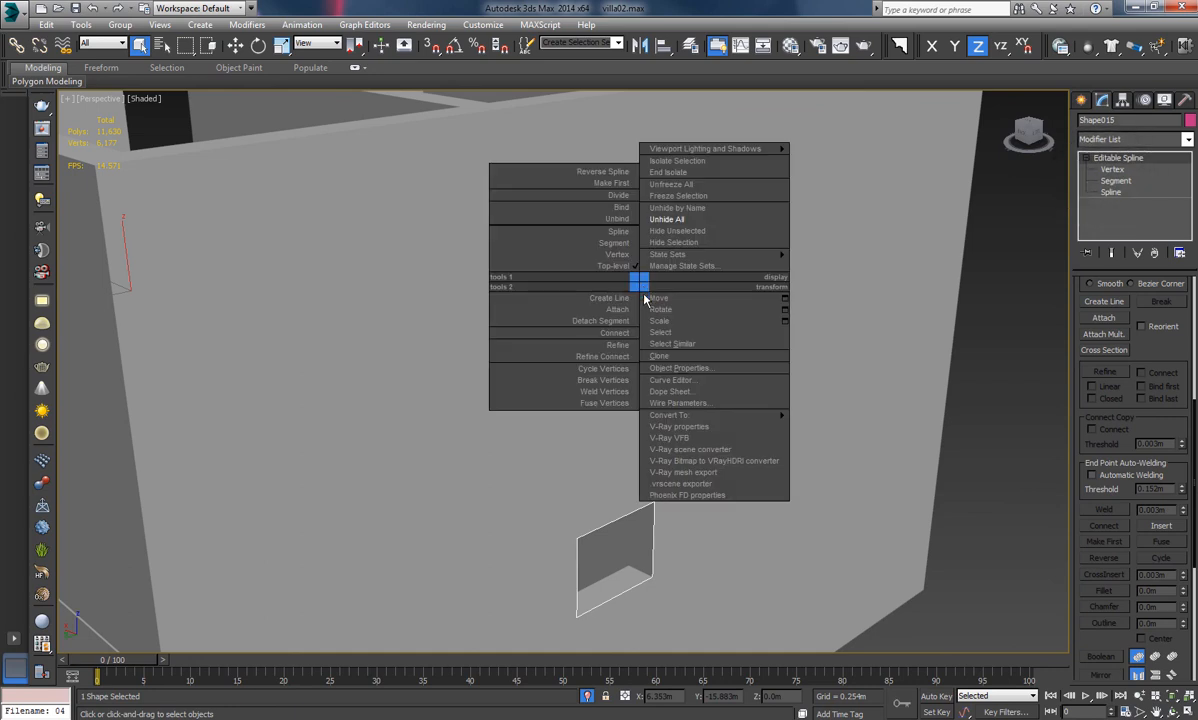
mouse_move(705, 416)
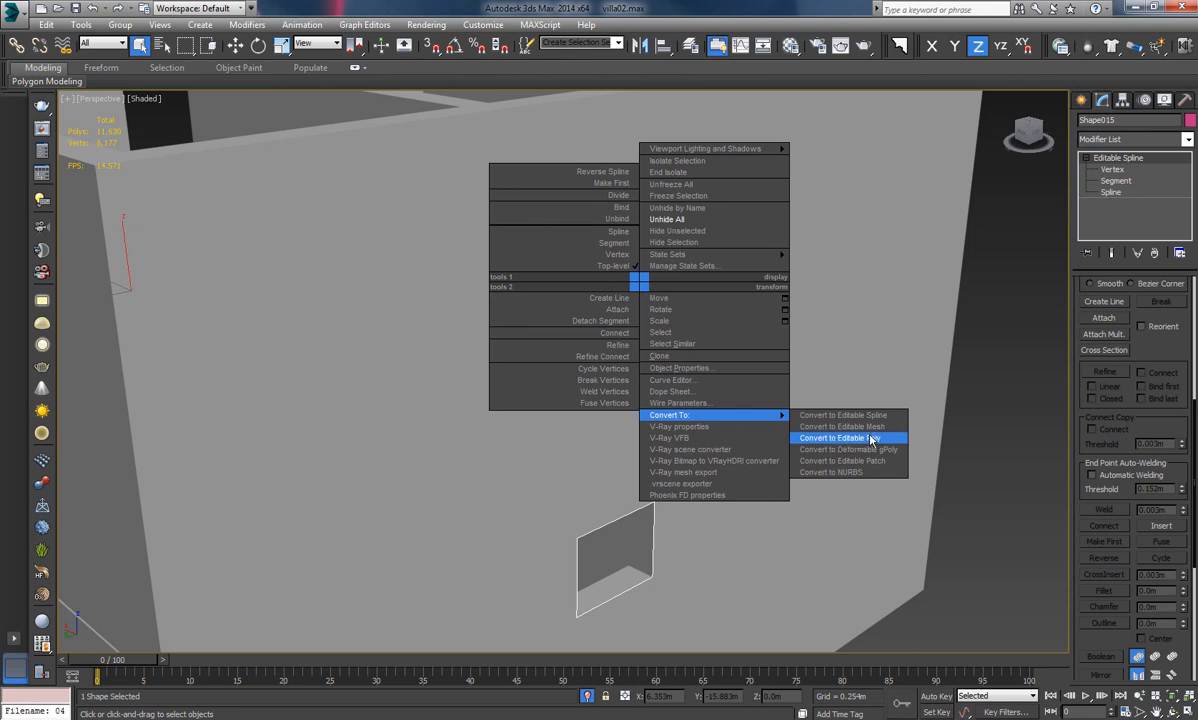
click(840, 440)
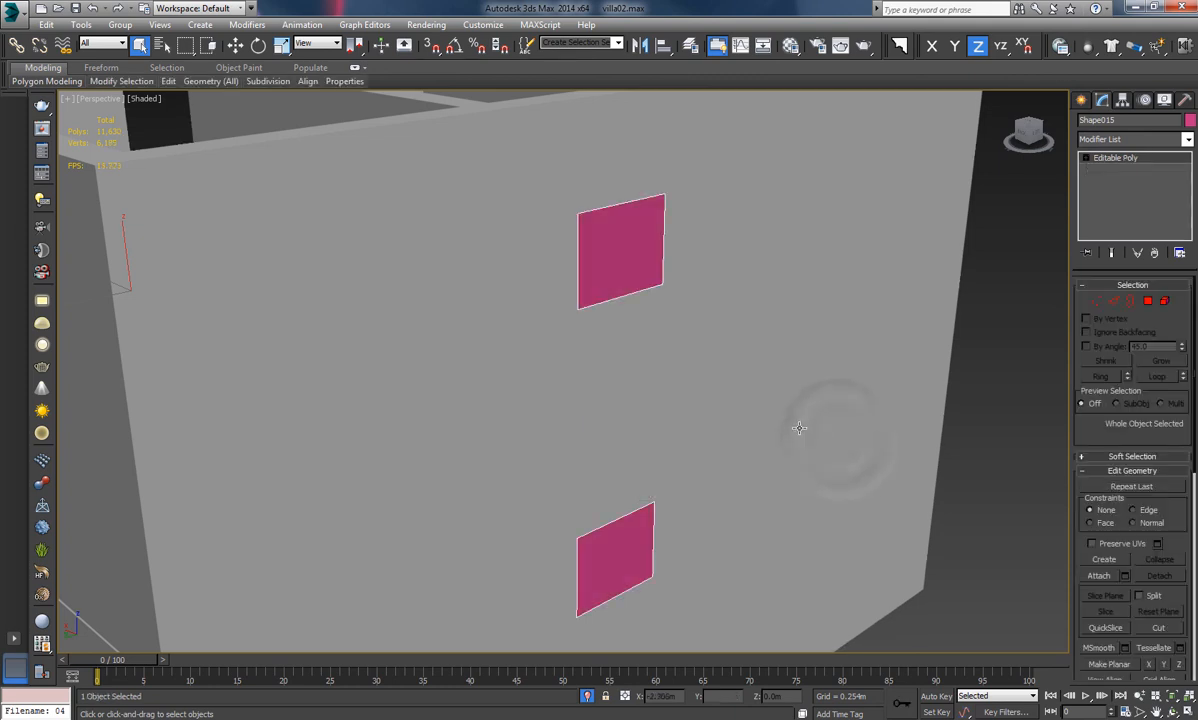
Centre the window panels' pivot on the object and move the panels about 0.11 m along X into the wall openings
click(1122, 100)
click(1133, 190)
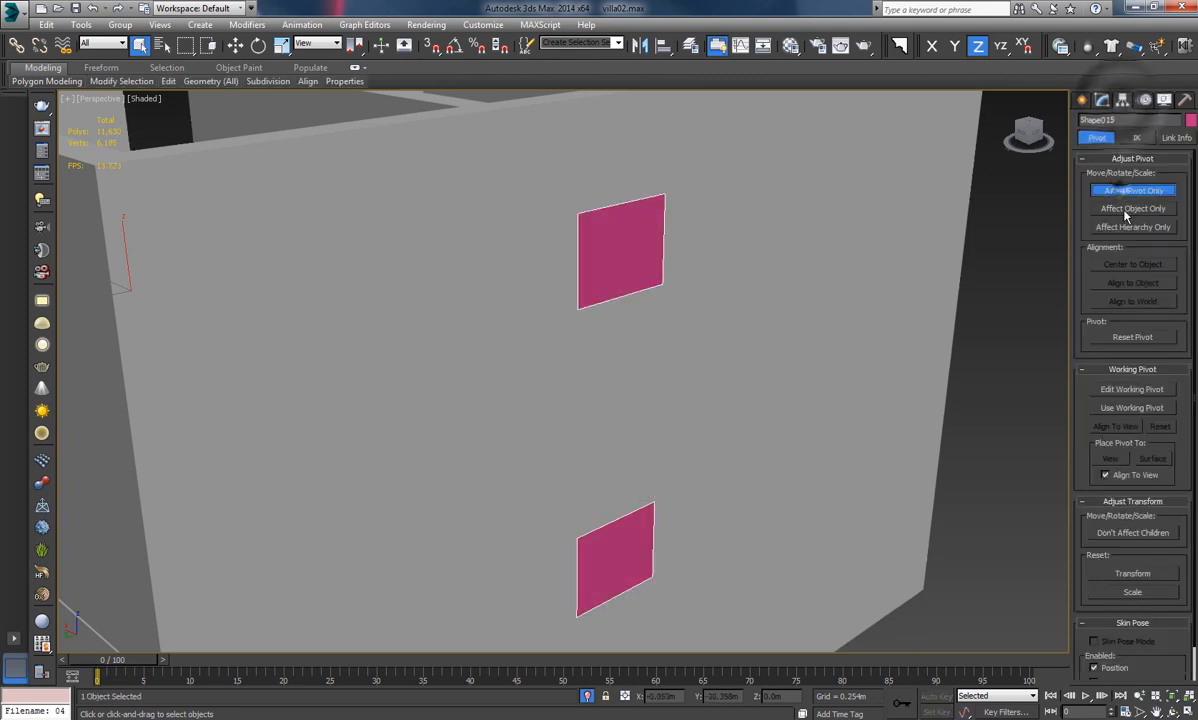
alt+middle_drag(805, 401, 814, 399)
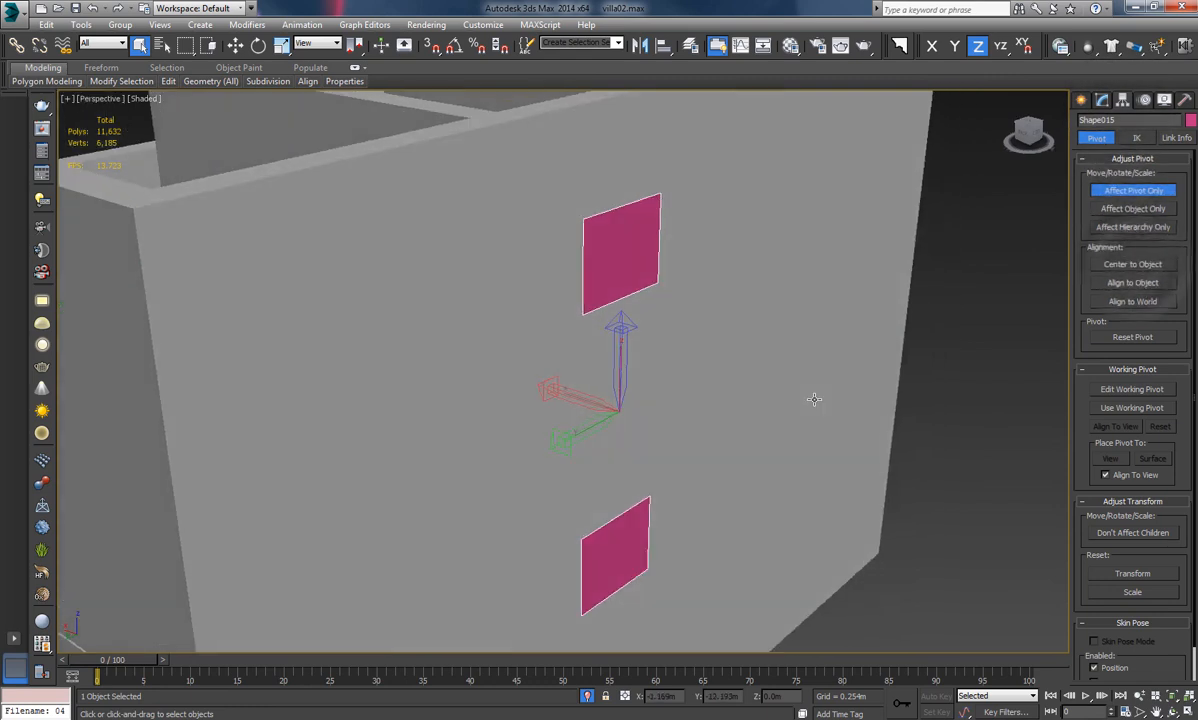
click(1110, 191)
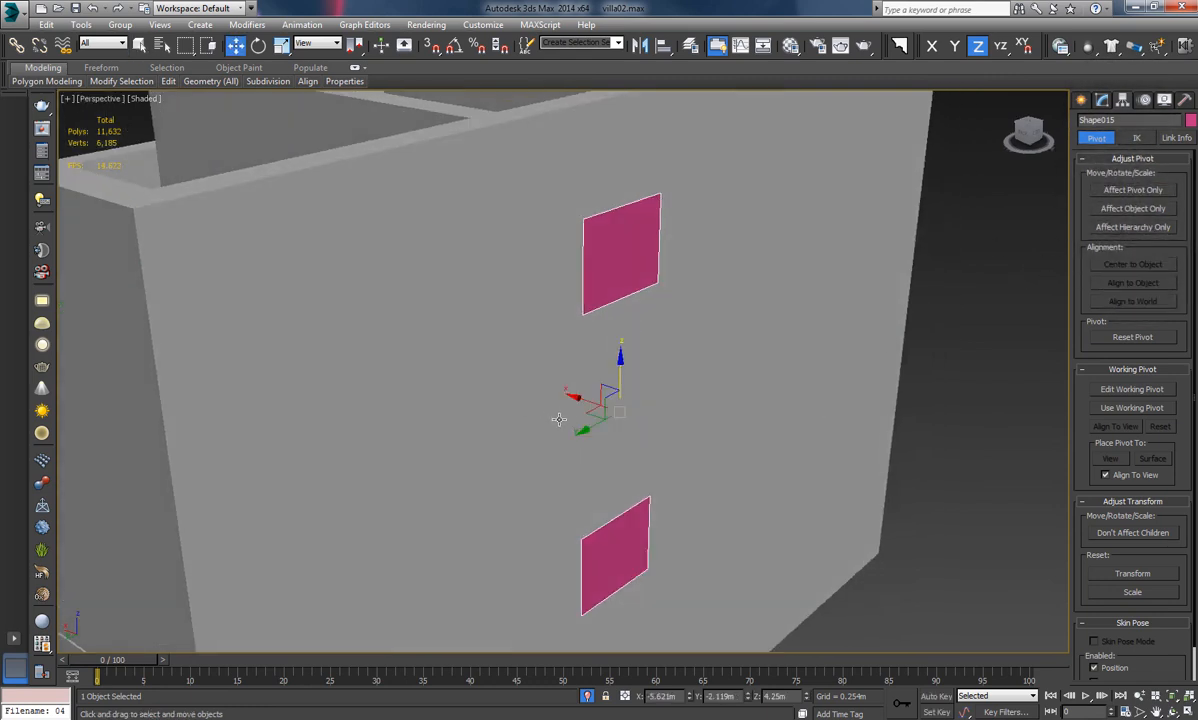
alt+middle_drag(585, 400, 575, 397)
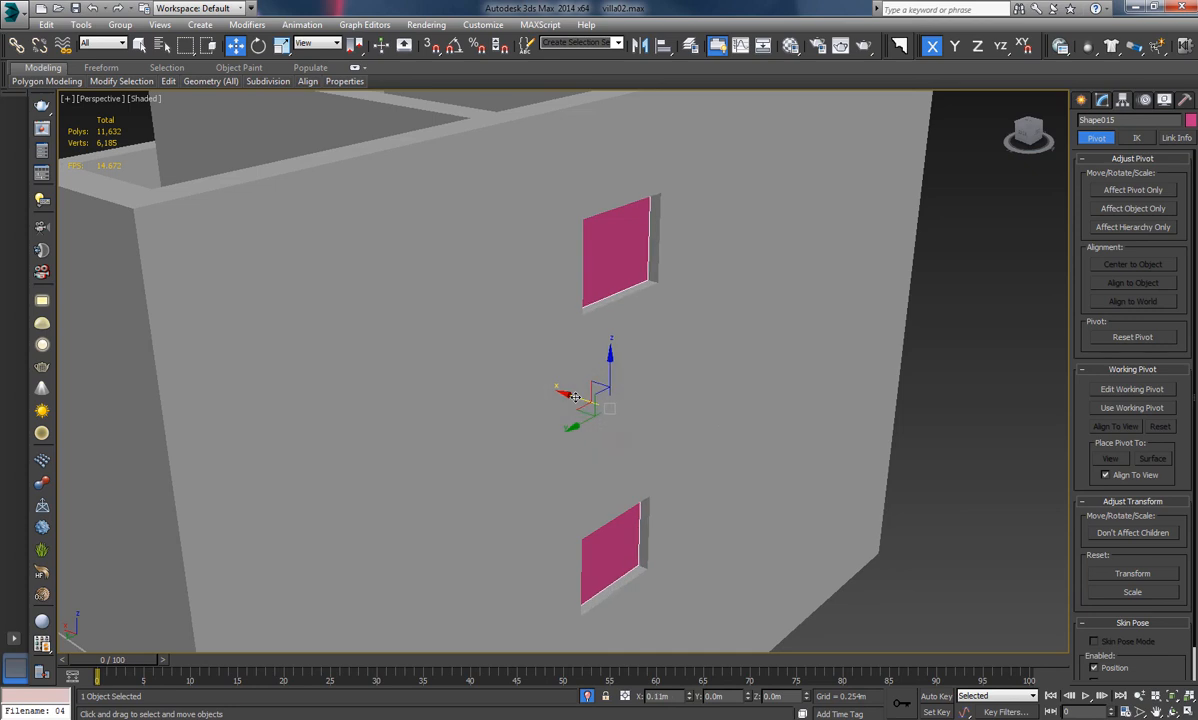
Inset the upper and lower window panel polygons by 0.05 m
click(1104, 102)
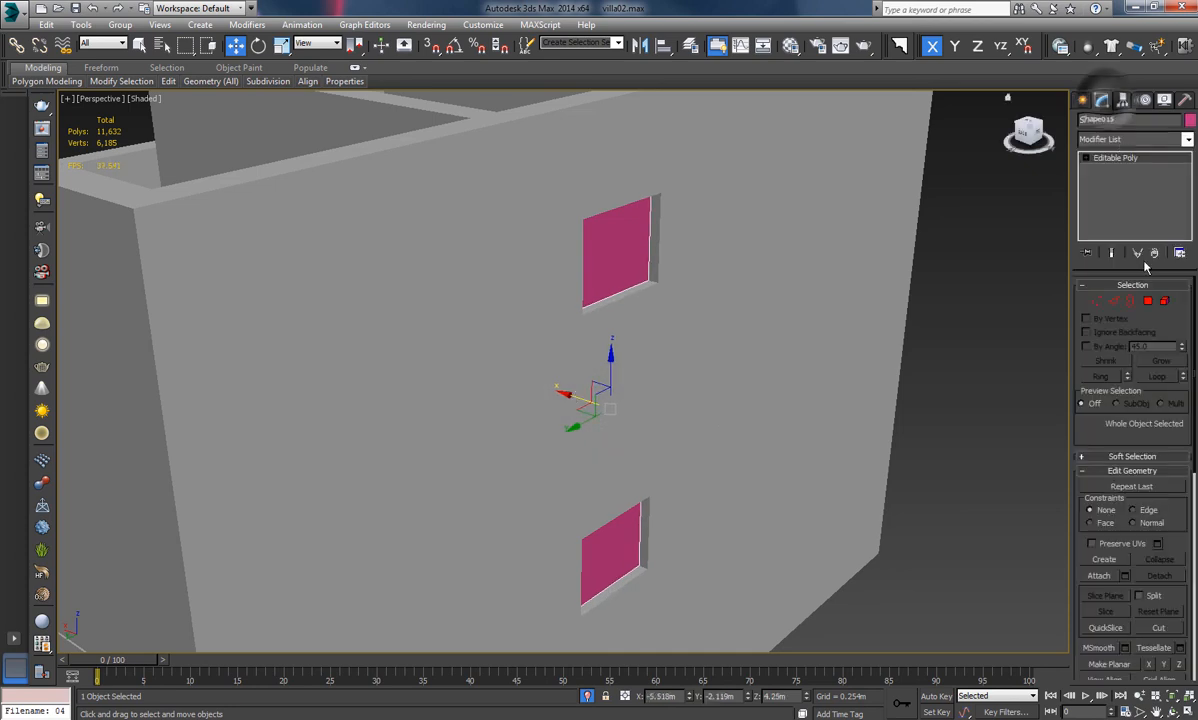
click(1148, 301)
alt+middle_drag(719, 316, 620, 267)
click(620, 267)
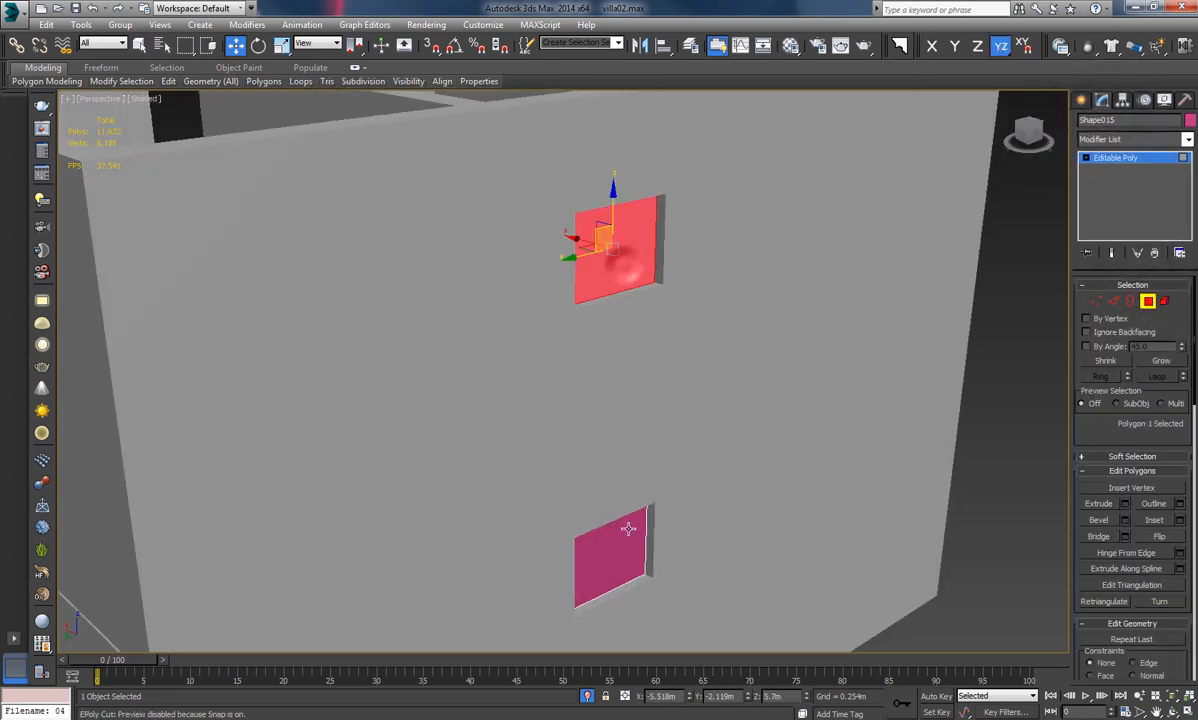
ctrl+click(623, 521)
click(1181, 520)
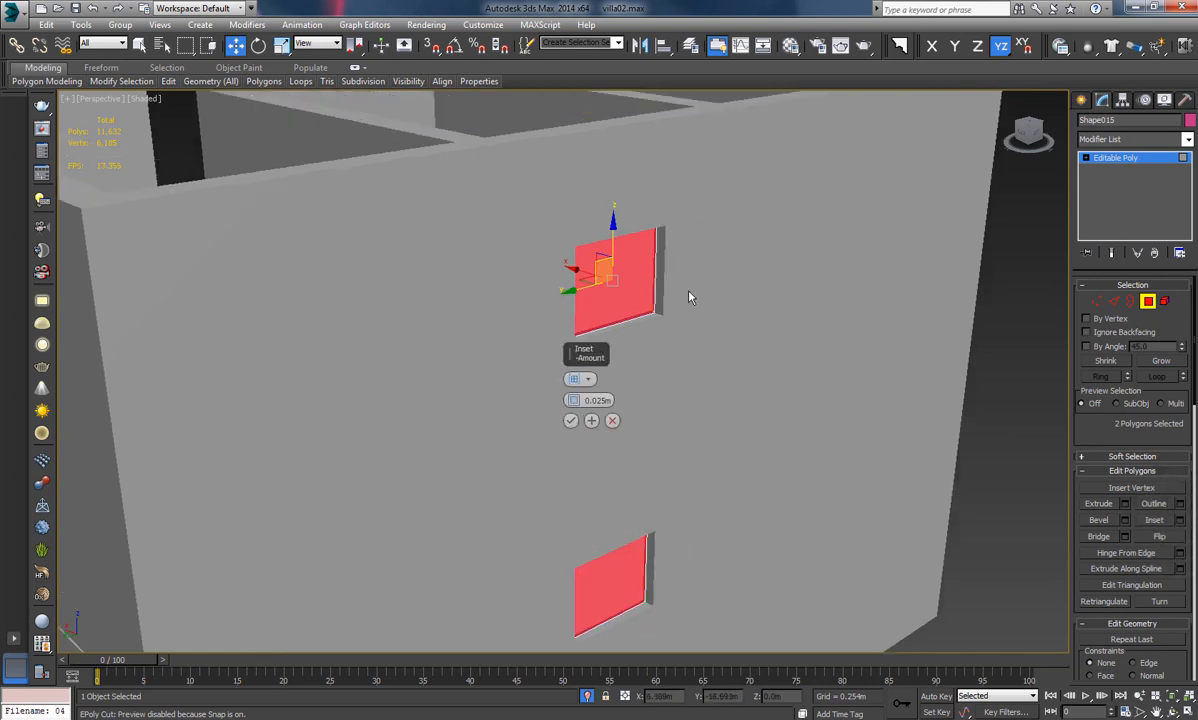
scroll(690, 297, up, 4)
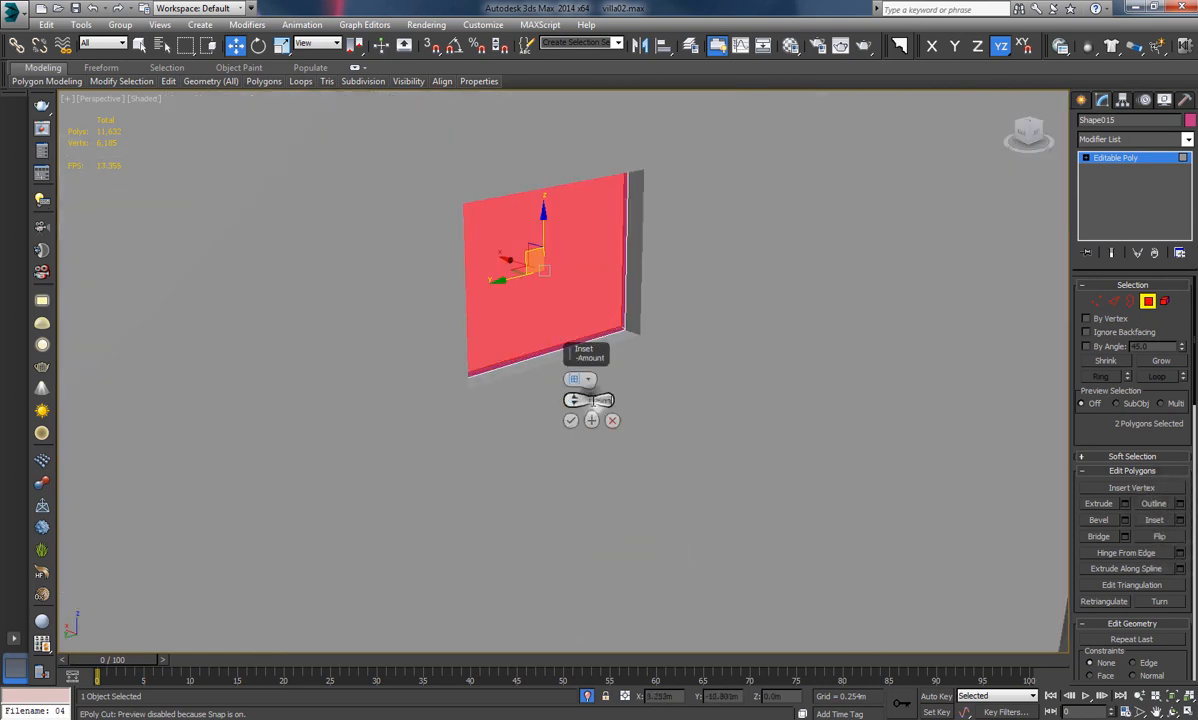
double_click(593, 400)
text(0.05)
key(Return)
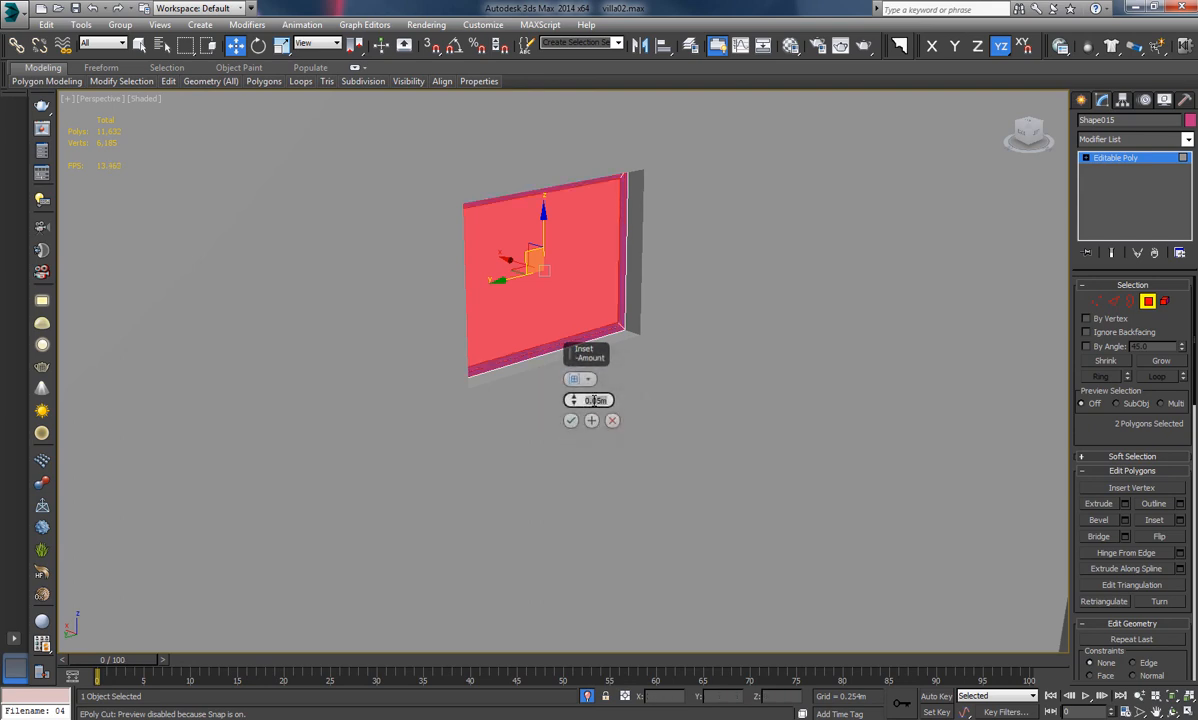
click(571, 421)
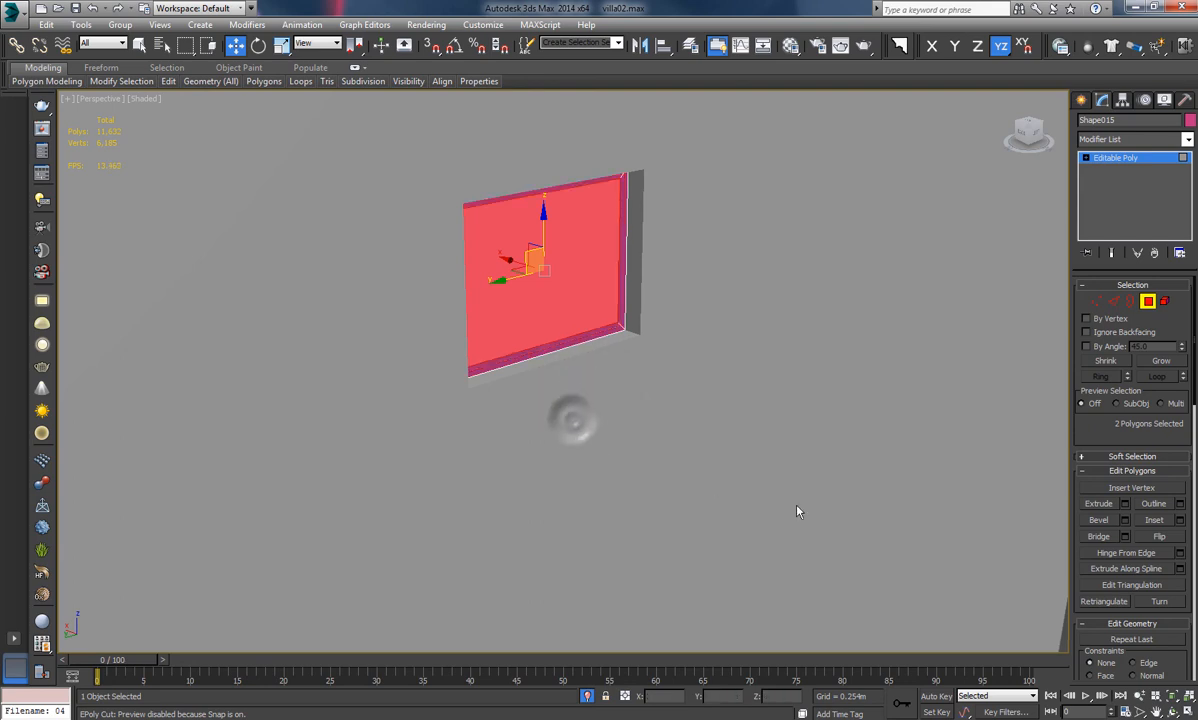
Extrude the two selected window panel polygons inward with a height of -0.05 m
click(1124, 503)
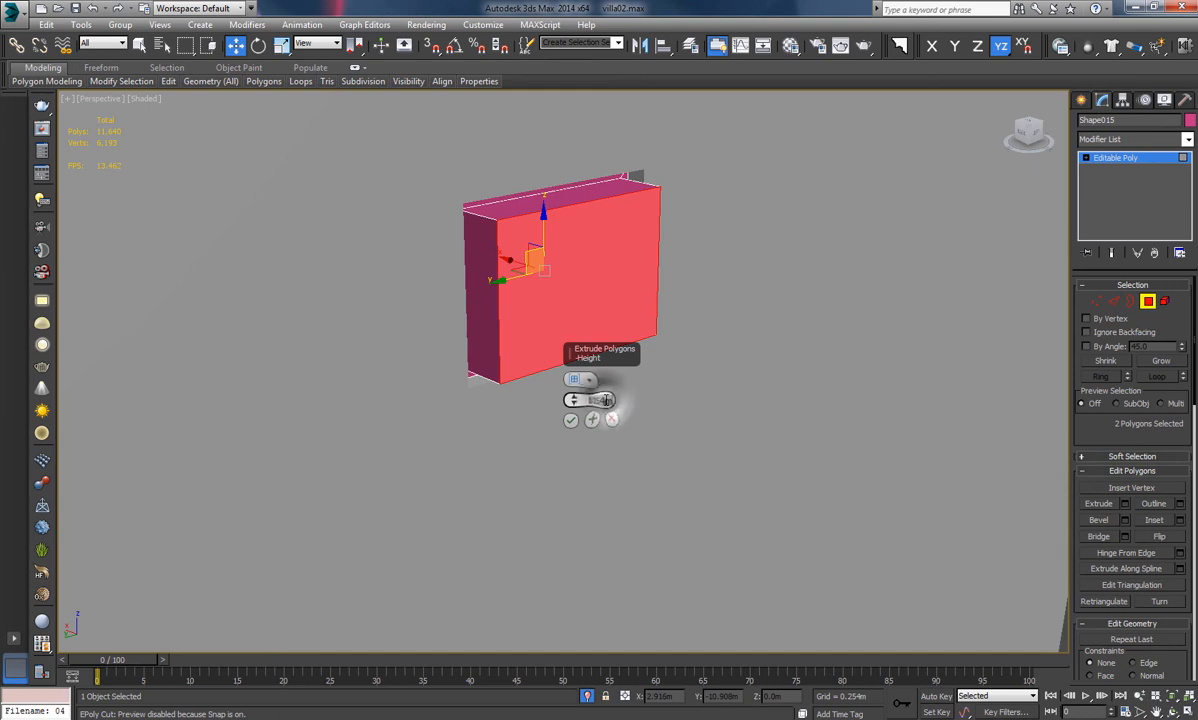
text(0.05)
key(Return)
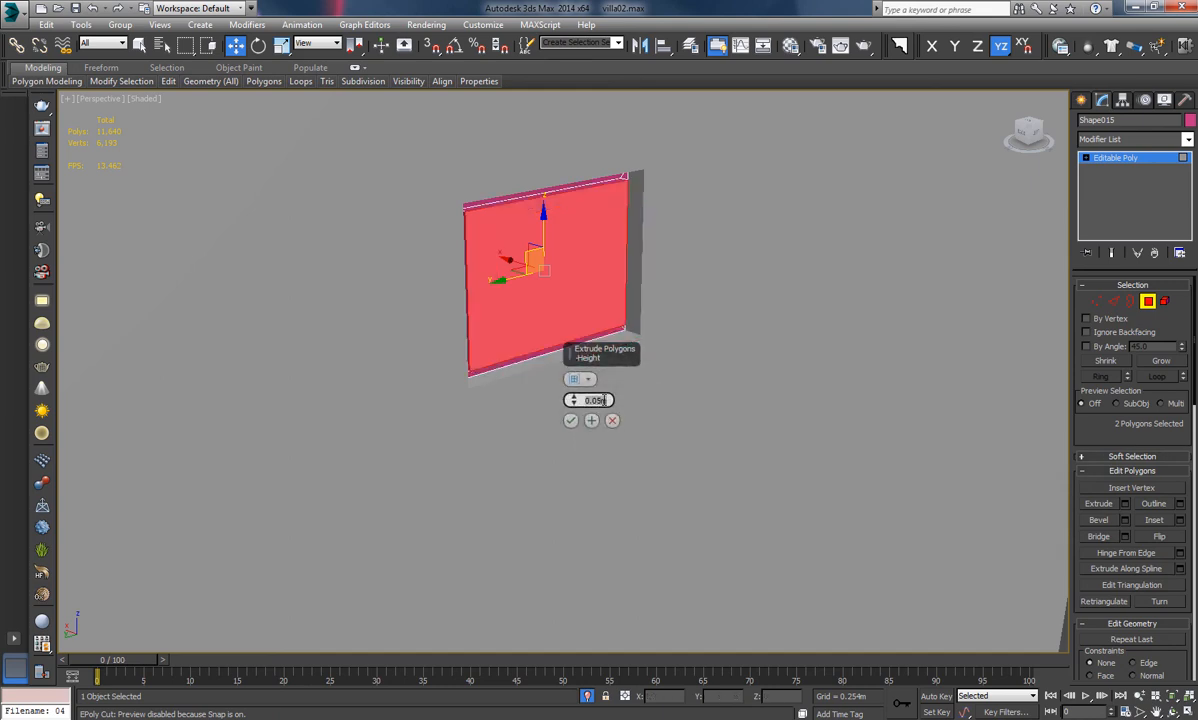
text(-)
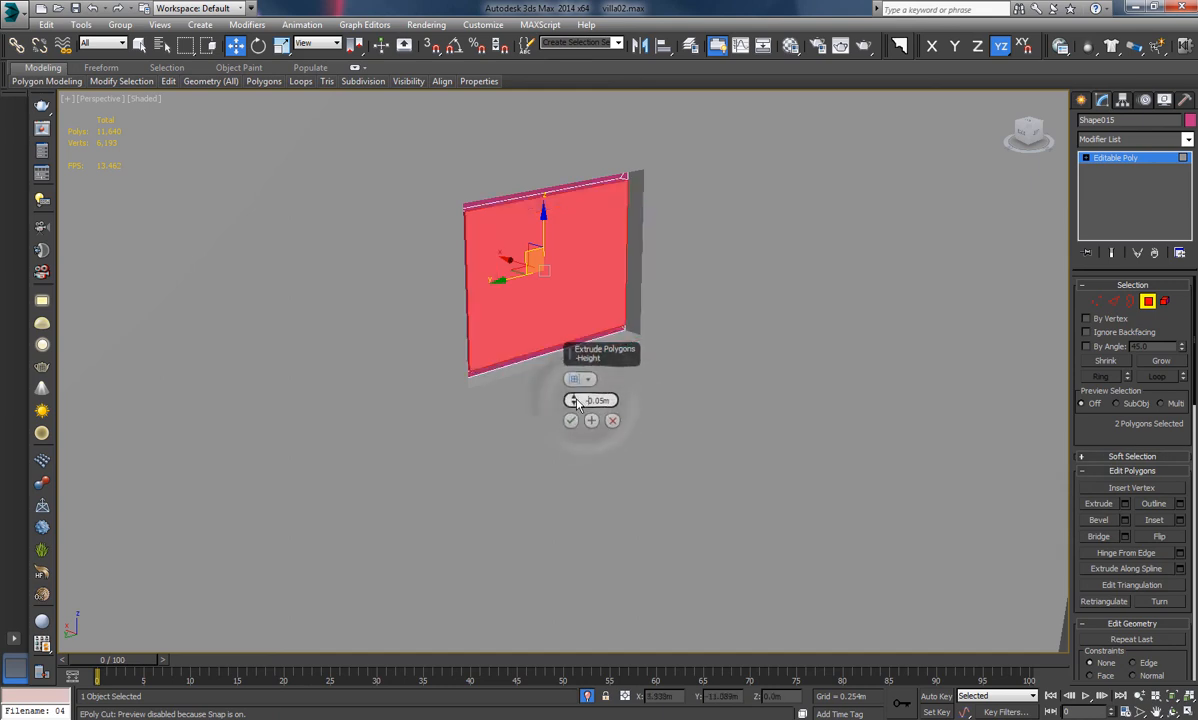
key(Return)
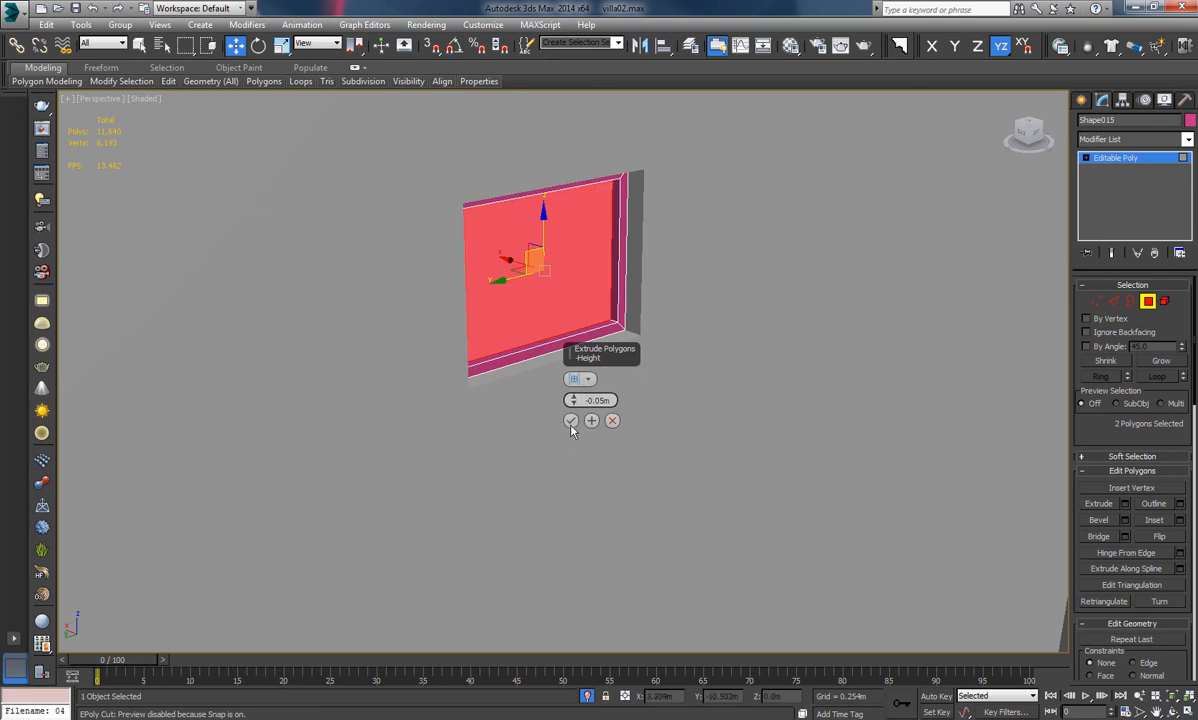
click(570, 421)
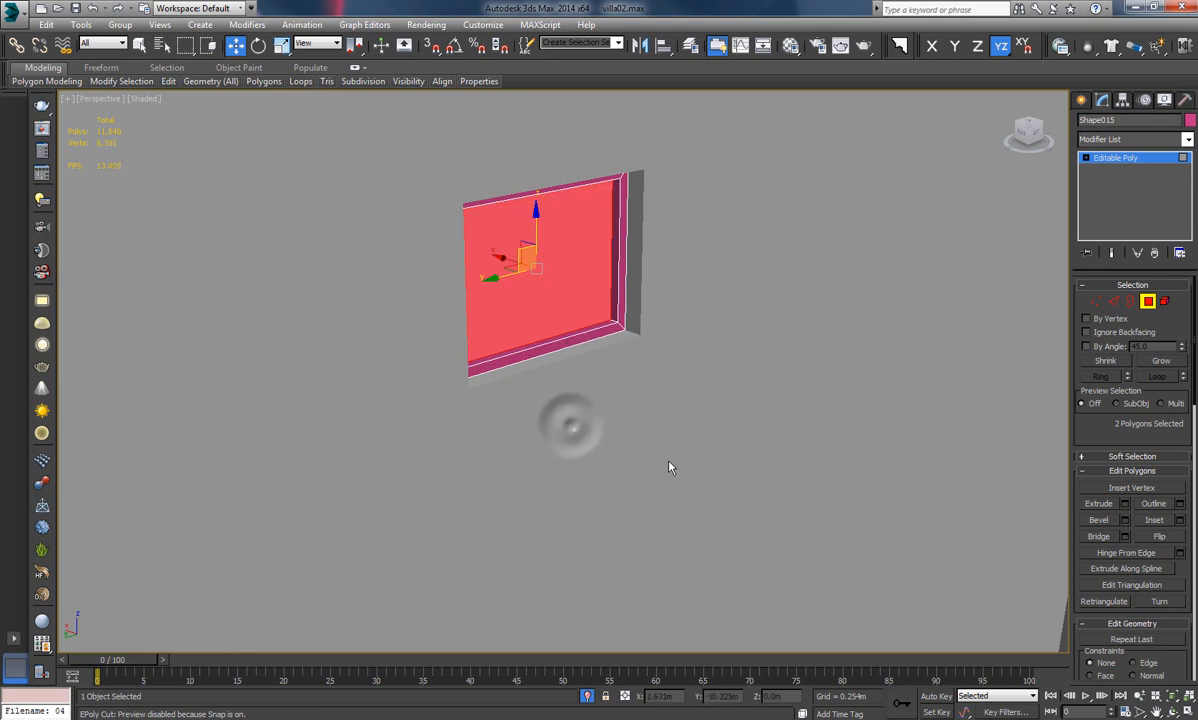
Inset the recessed window polygons again by a narrower amount than 0.05 m and extrude them inward with a height of -0.02 m
click(1180, 522)
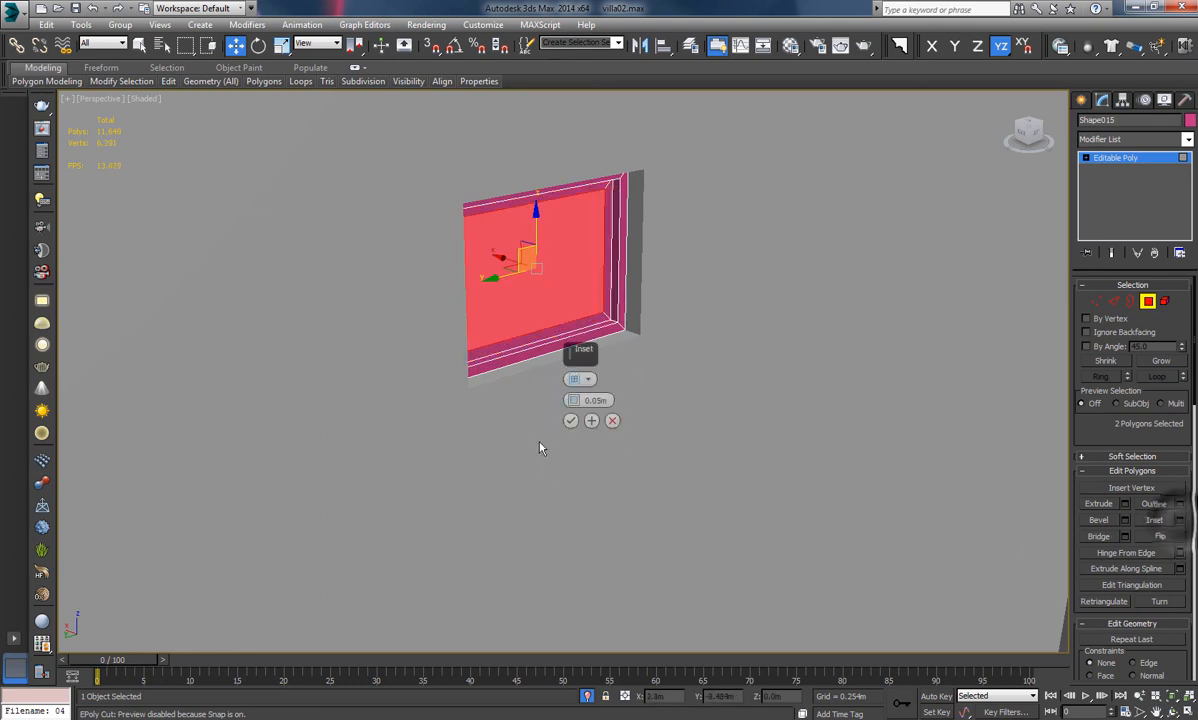
click(596, 399)
key(Return)
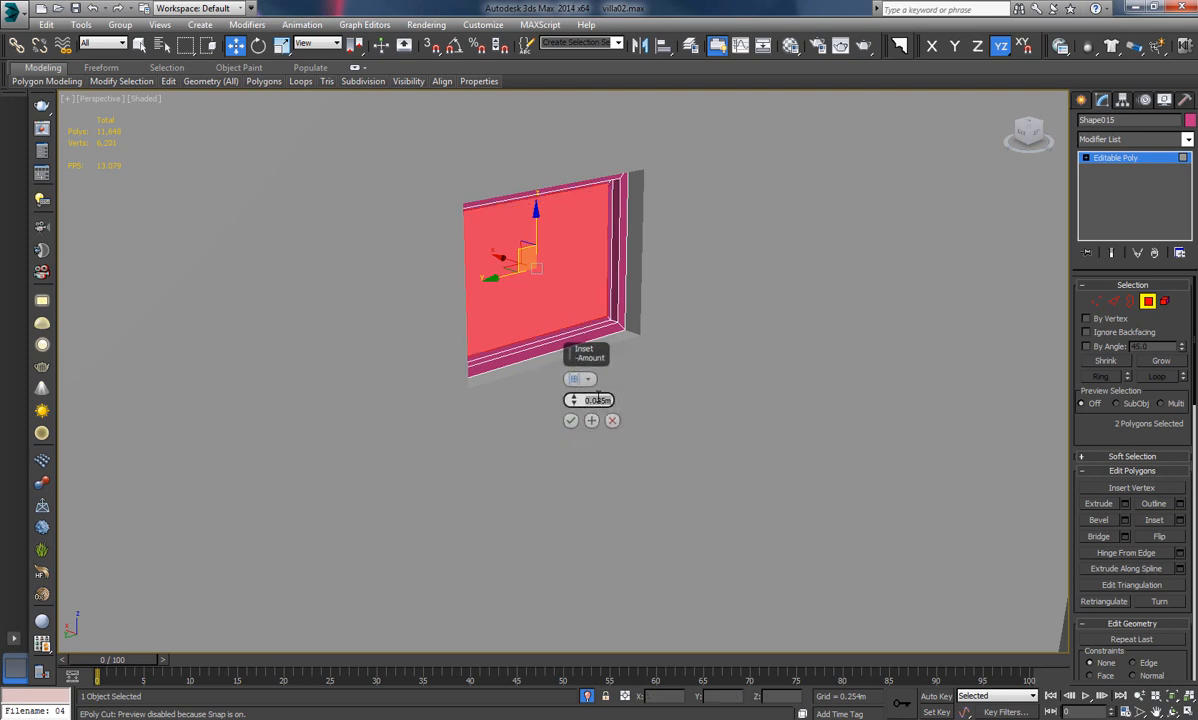
click(567, 420)
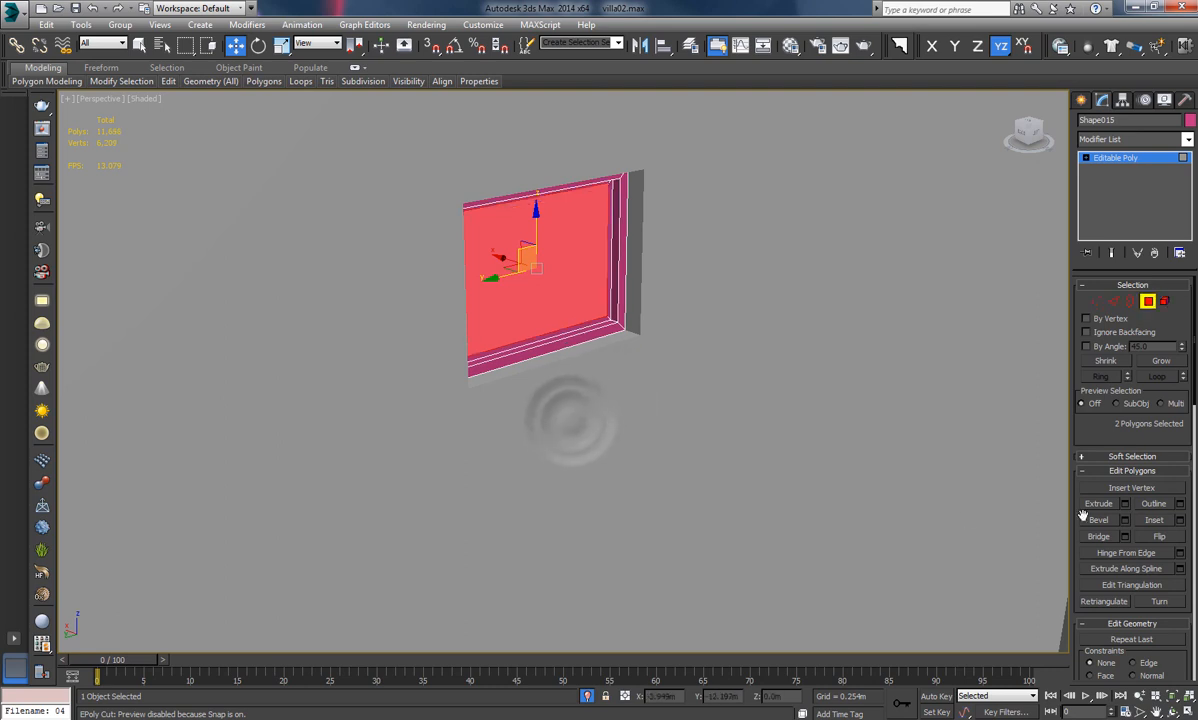
click(1124, 504)
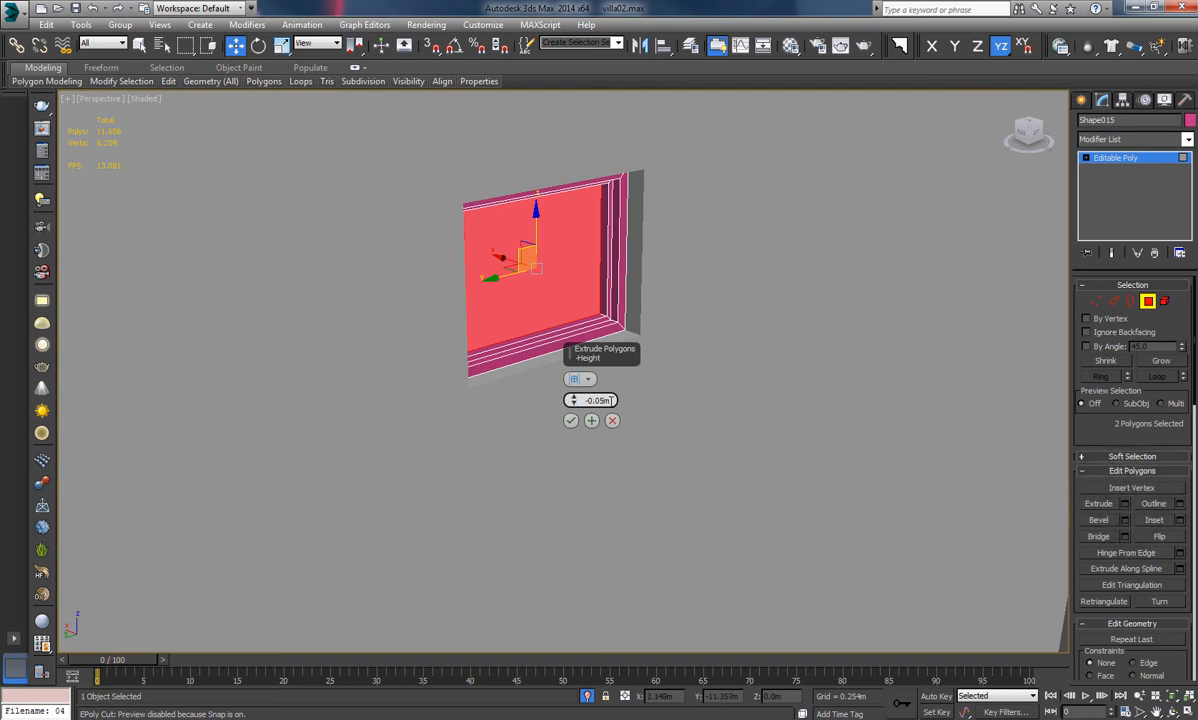
text(-)
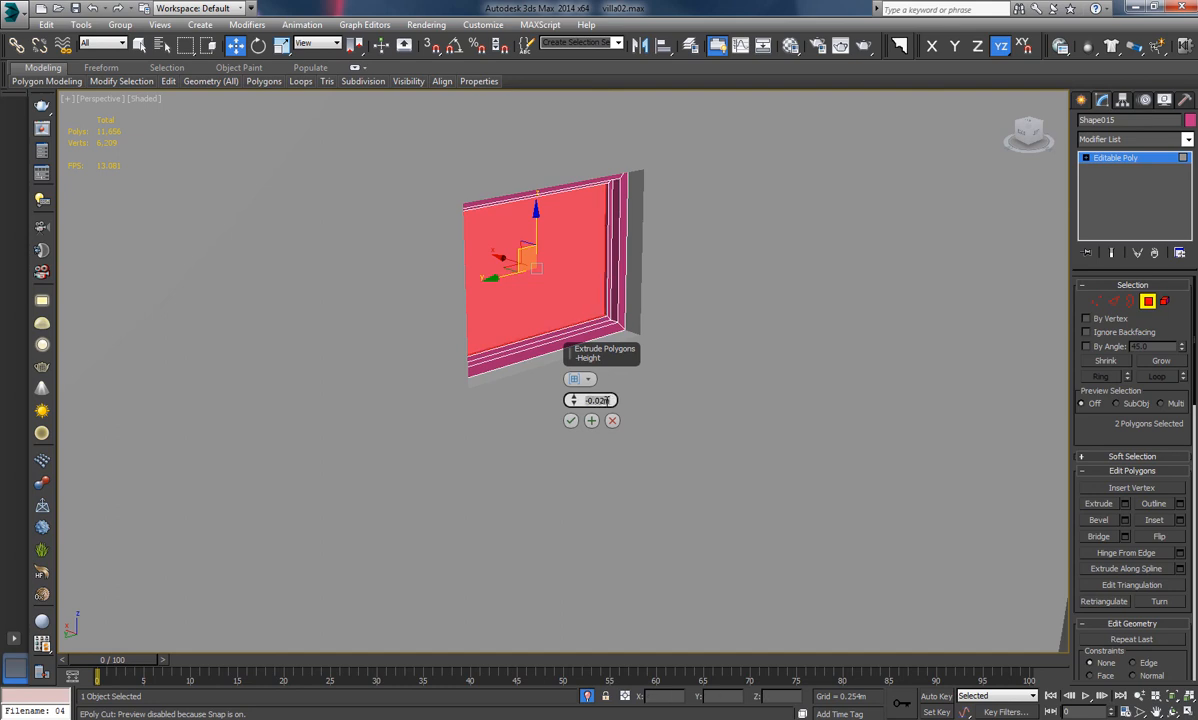
click(570, 421)
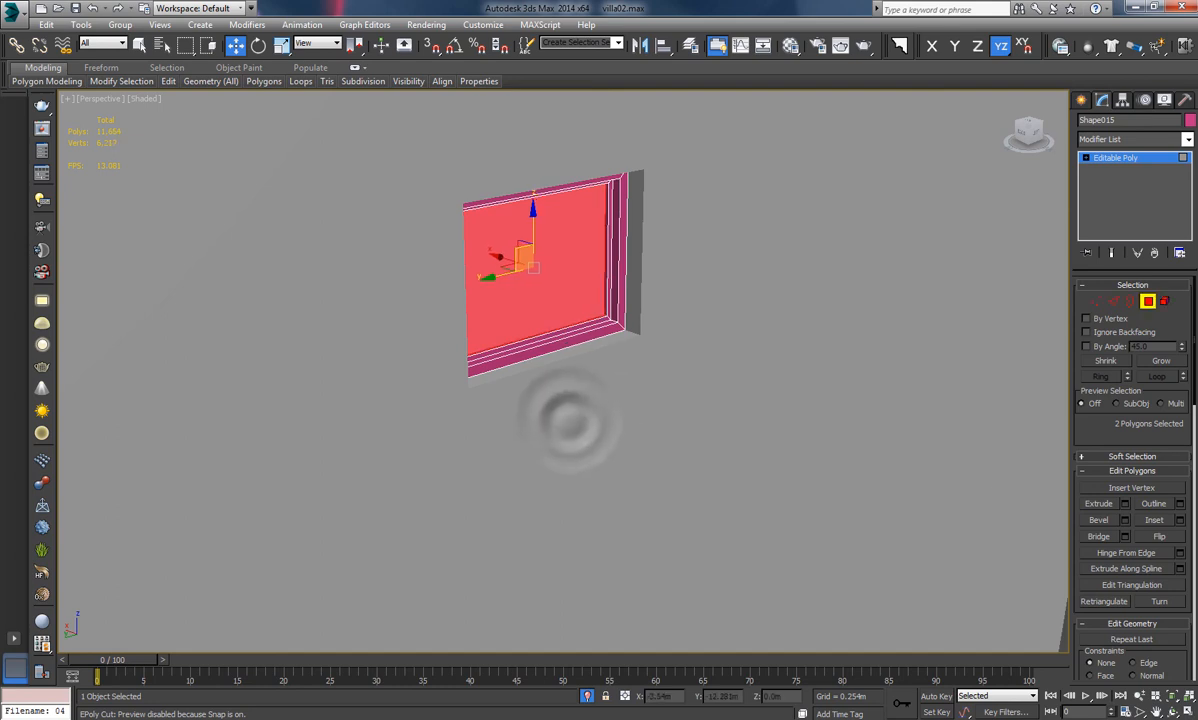
Detach the two innermost window polygons as a separate object and leave polygon editing of the frames
scroll(1105, 435, down, 5)
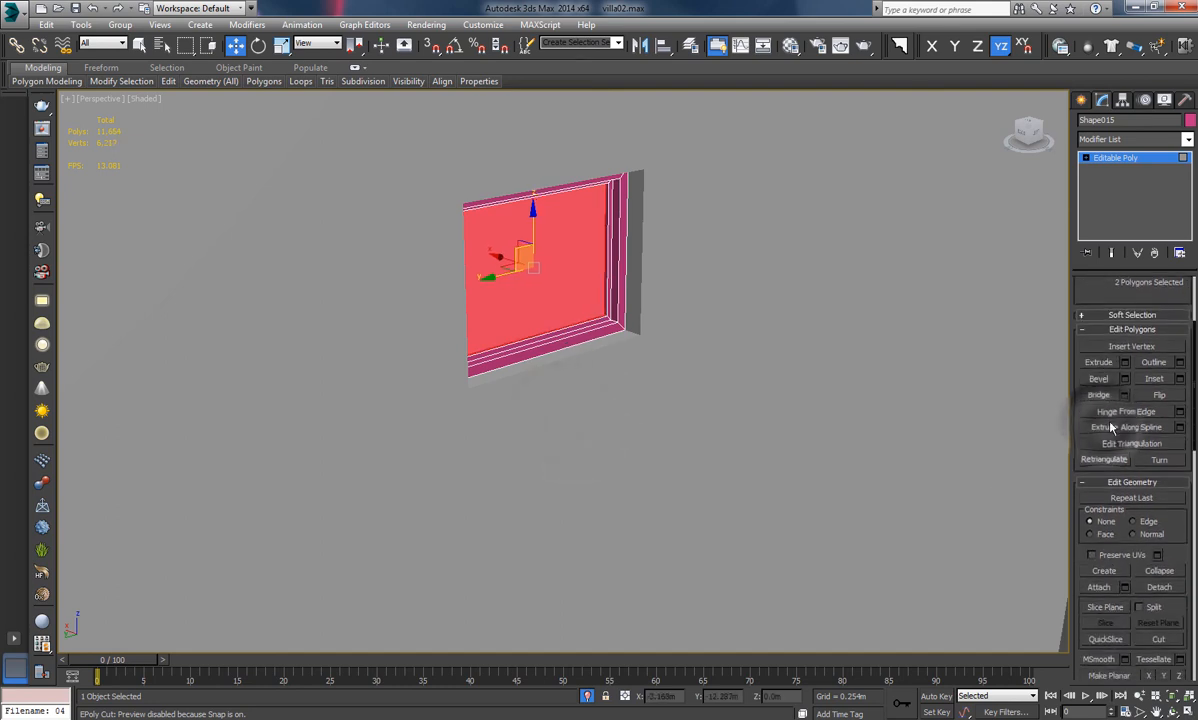
click(1162, 588)
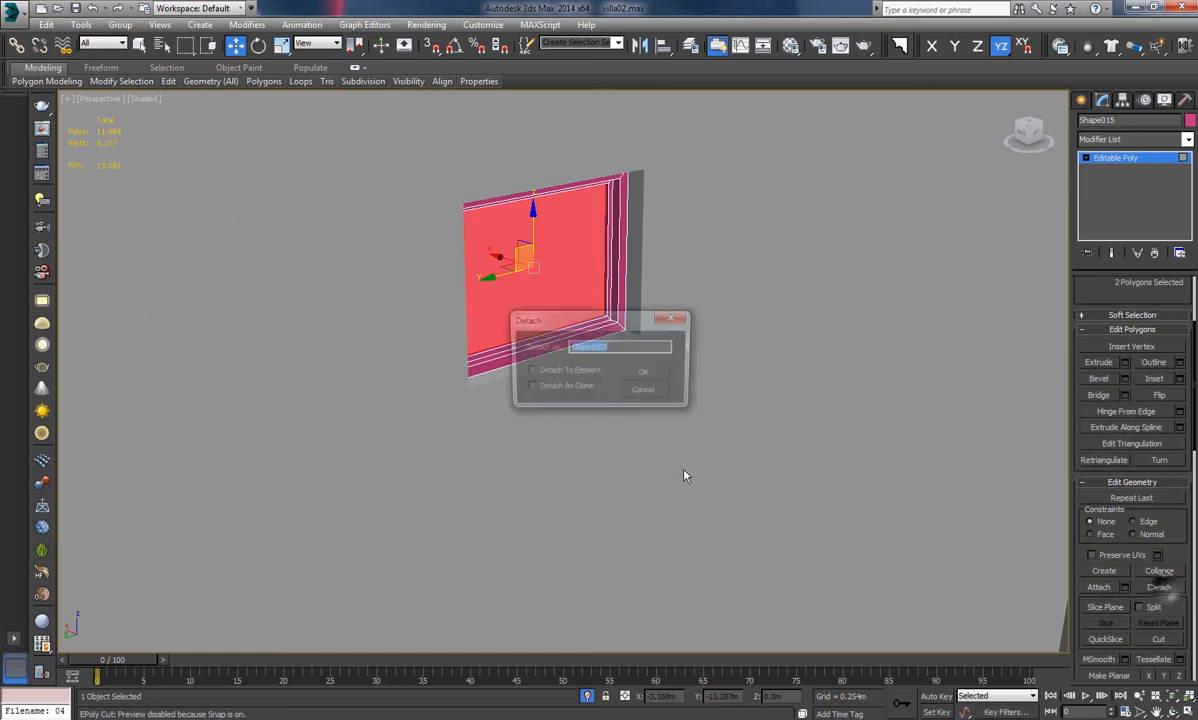
click(663, 370)
click(1123, 160)
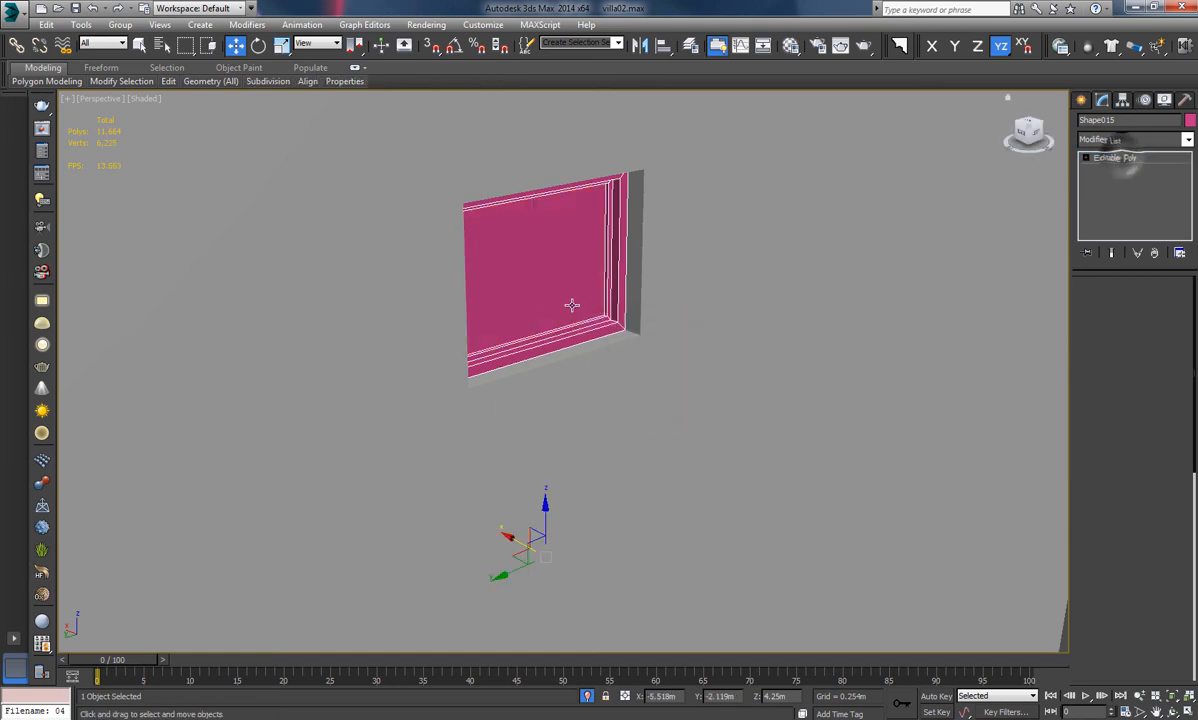
Select the detached glass panes object and isolate it, viewing the panes almost edge-on
click(560, 269)
scroll(652, 405, down, 4)
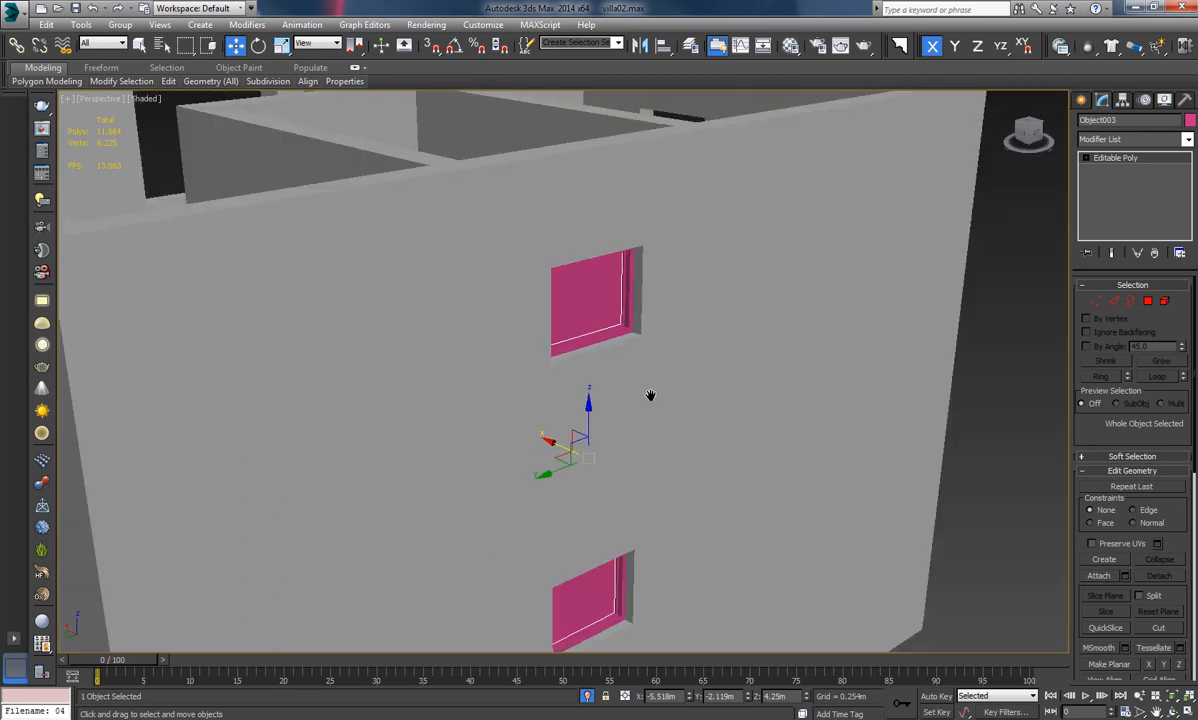
click(586, 699)
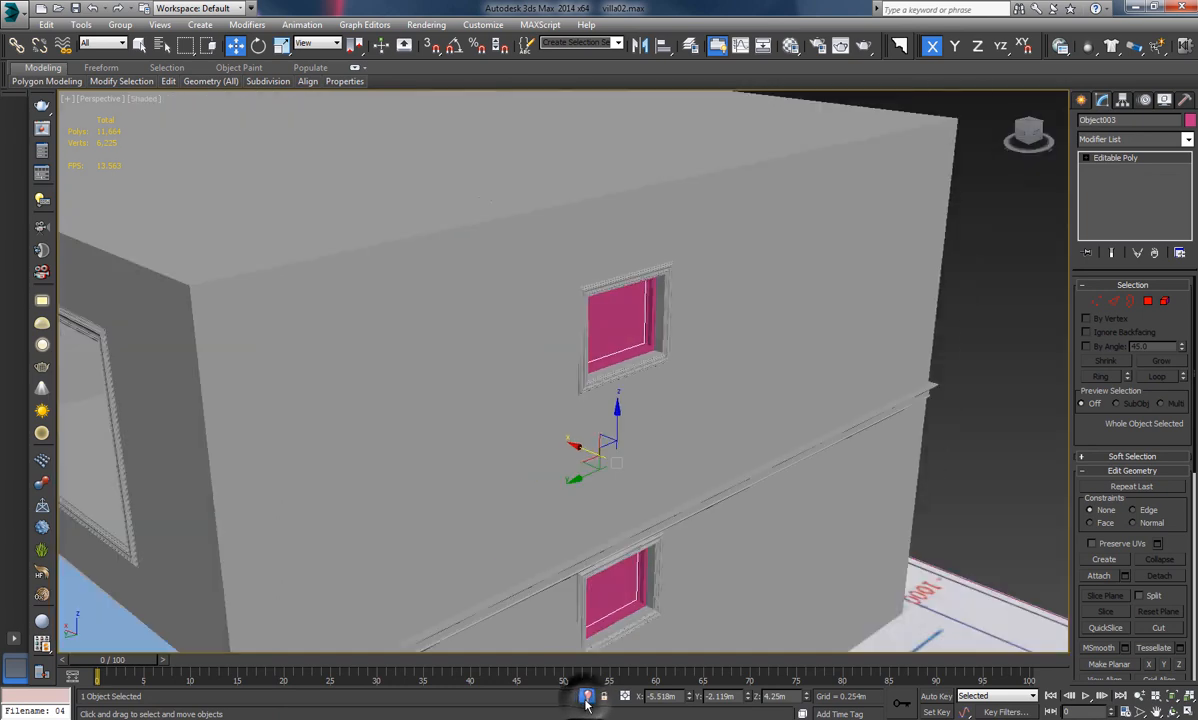
click(586, 699)
alt+middle_drag(620, 337, 655, 340)
middle_drag(633, 264, 599, 342)
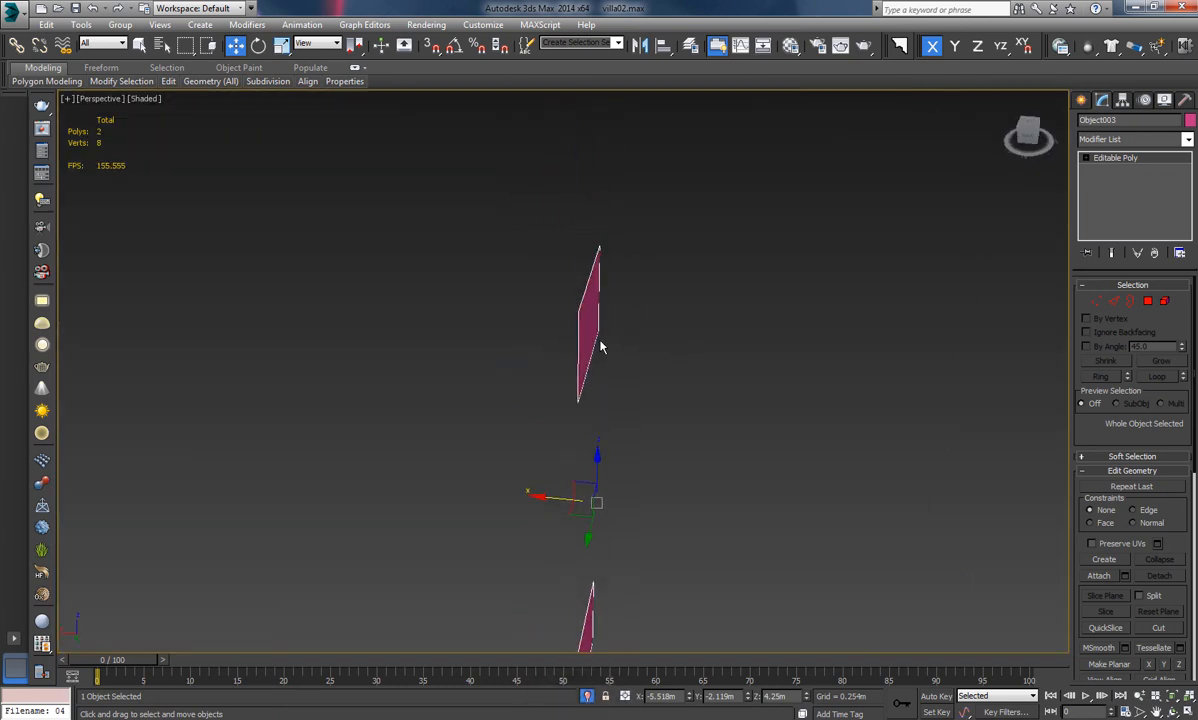
scroll(599, 342, up, 4)
Add a Shell modifier to the glass panes with inner amount 0.005 m and outer amount 0, and exit isolation
click(1186, 140)
scroll(1176, 172, down, 4)
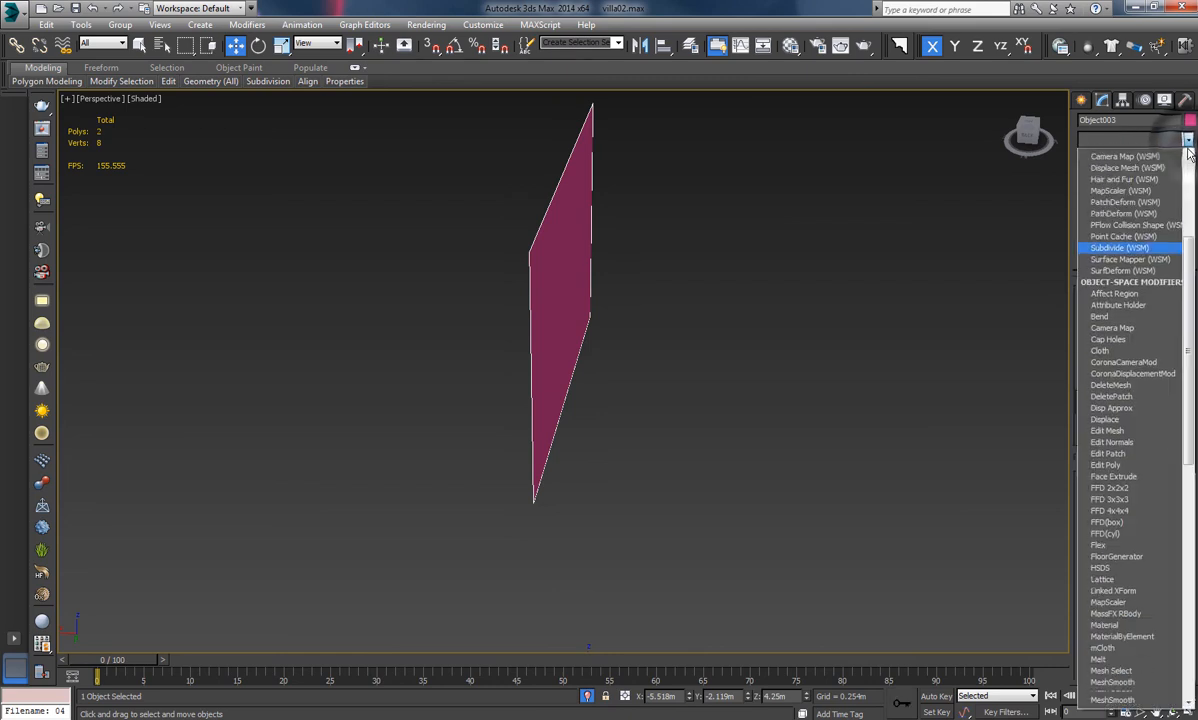
scroll(1160, 200, down, 15)
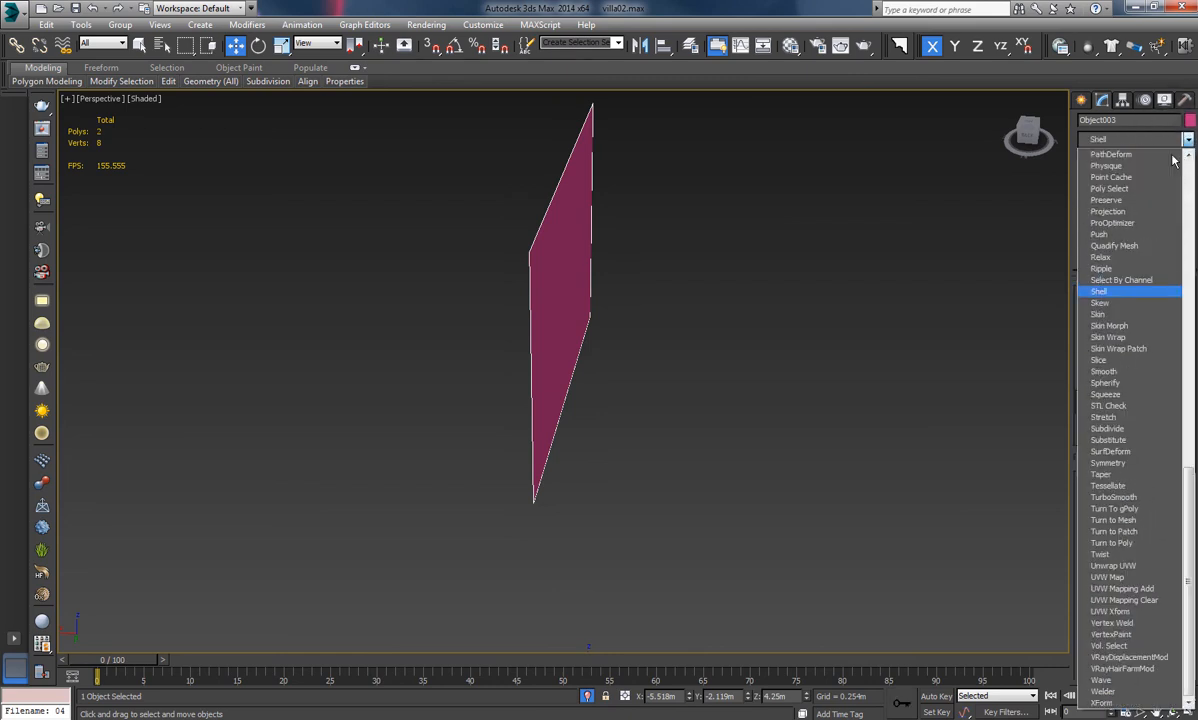
click(1121, 292)
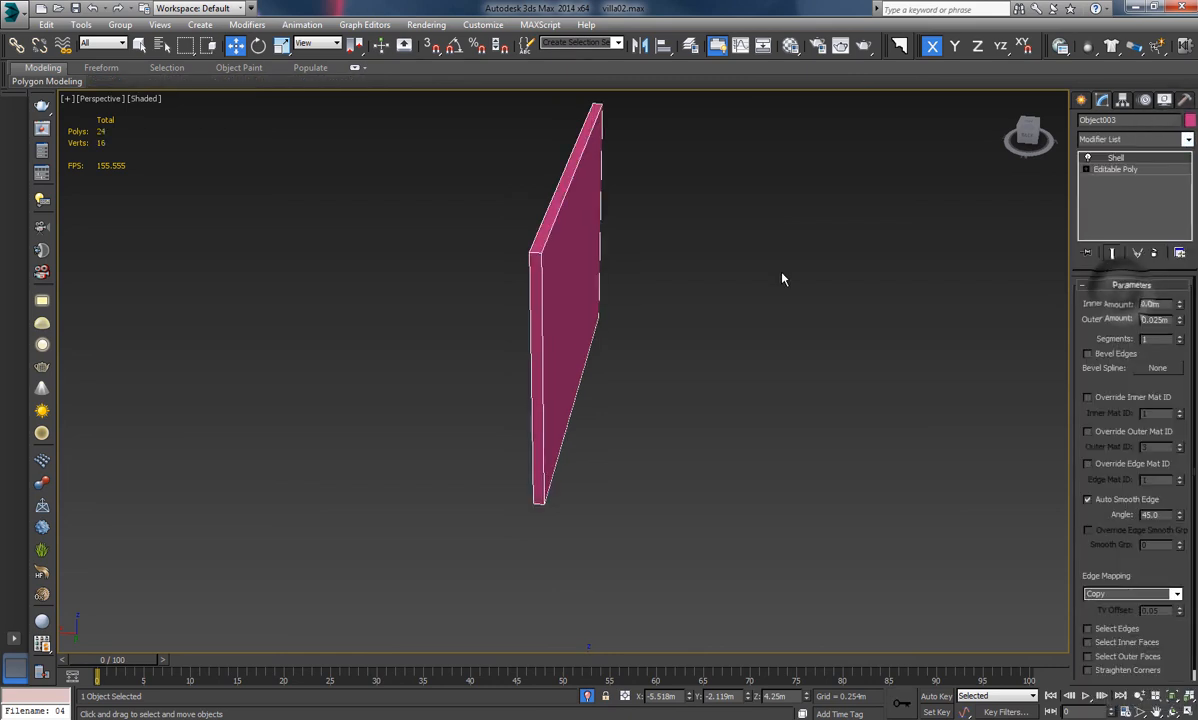
right_click(1179, 323)
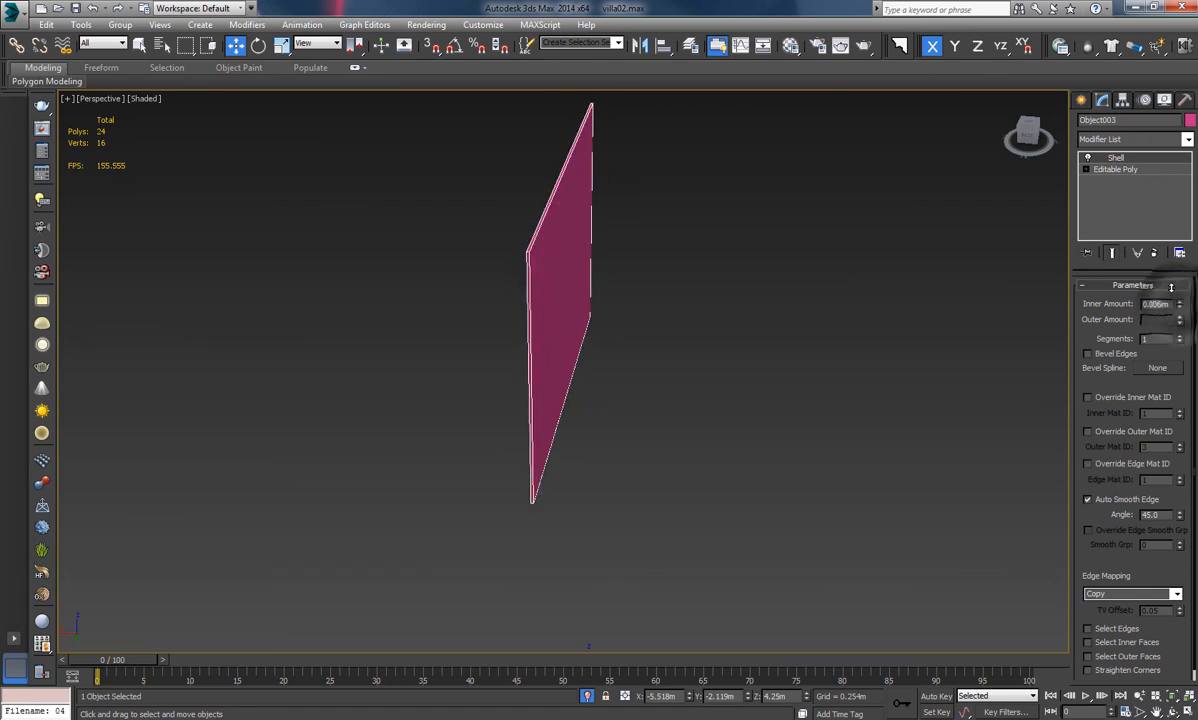
click(587, 697)
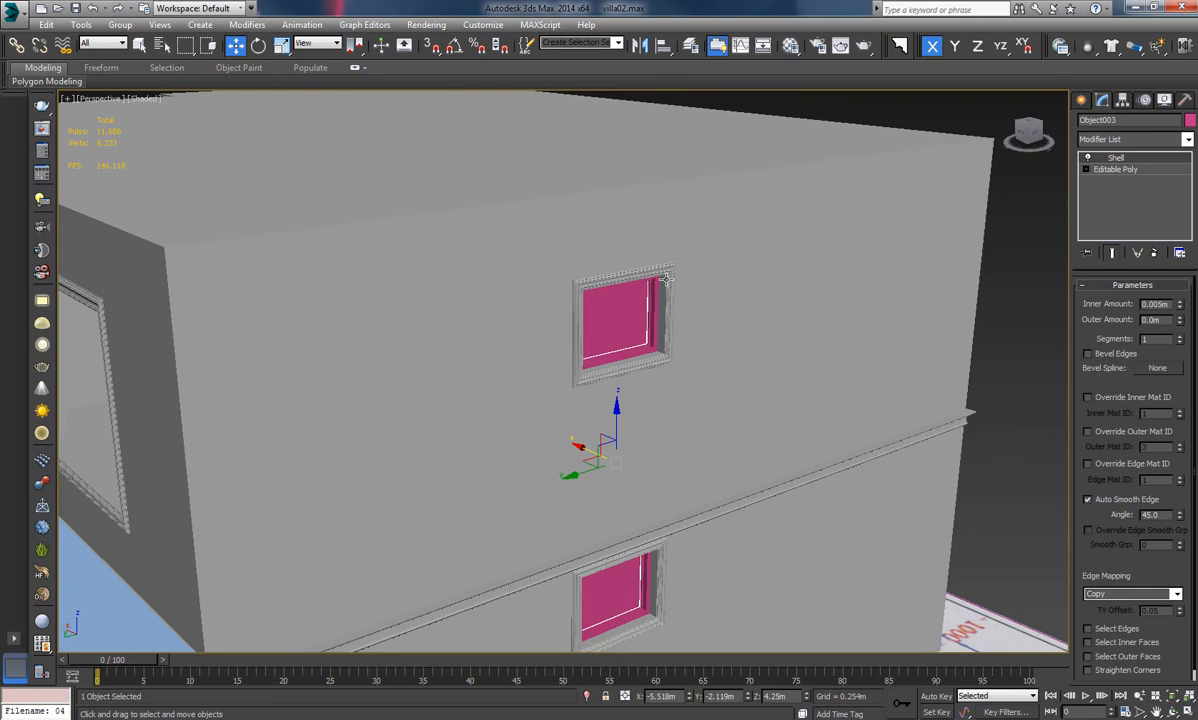
Set the window frame object's colour to the light grey custom colour
click(651, 316)
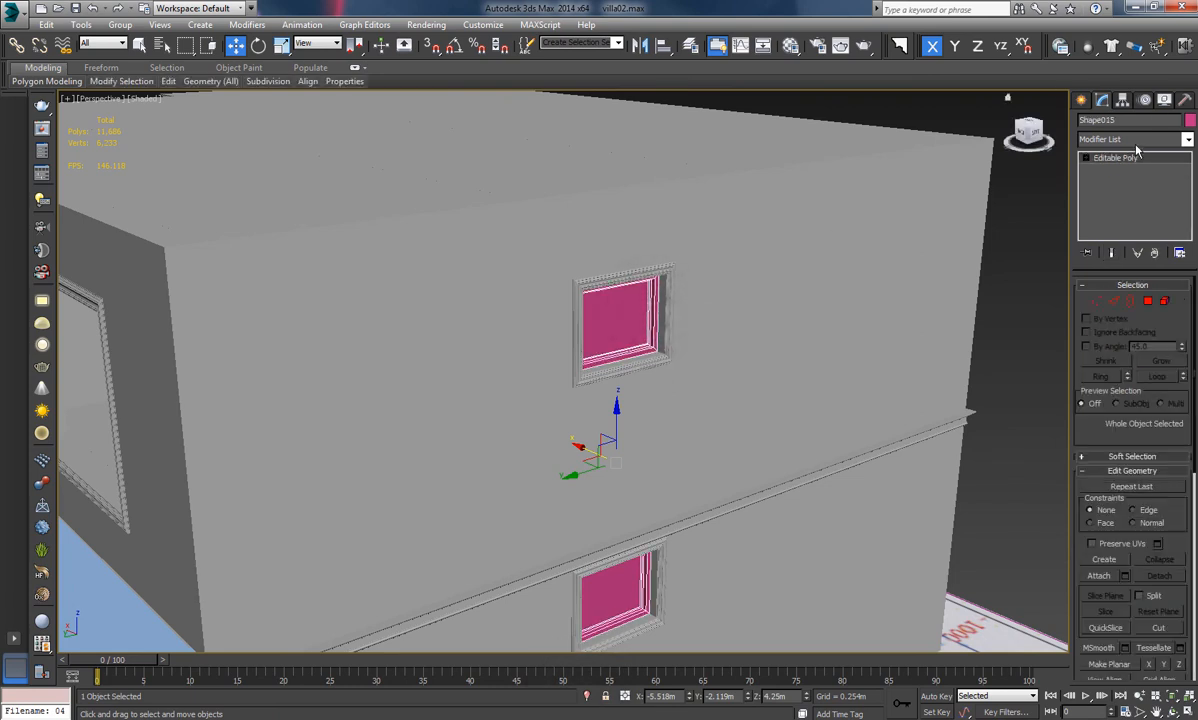
click(1190, 120)
click(651, 373)
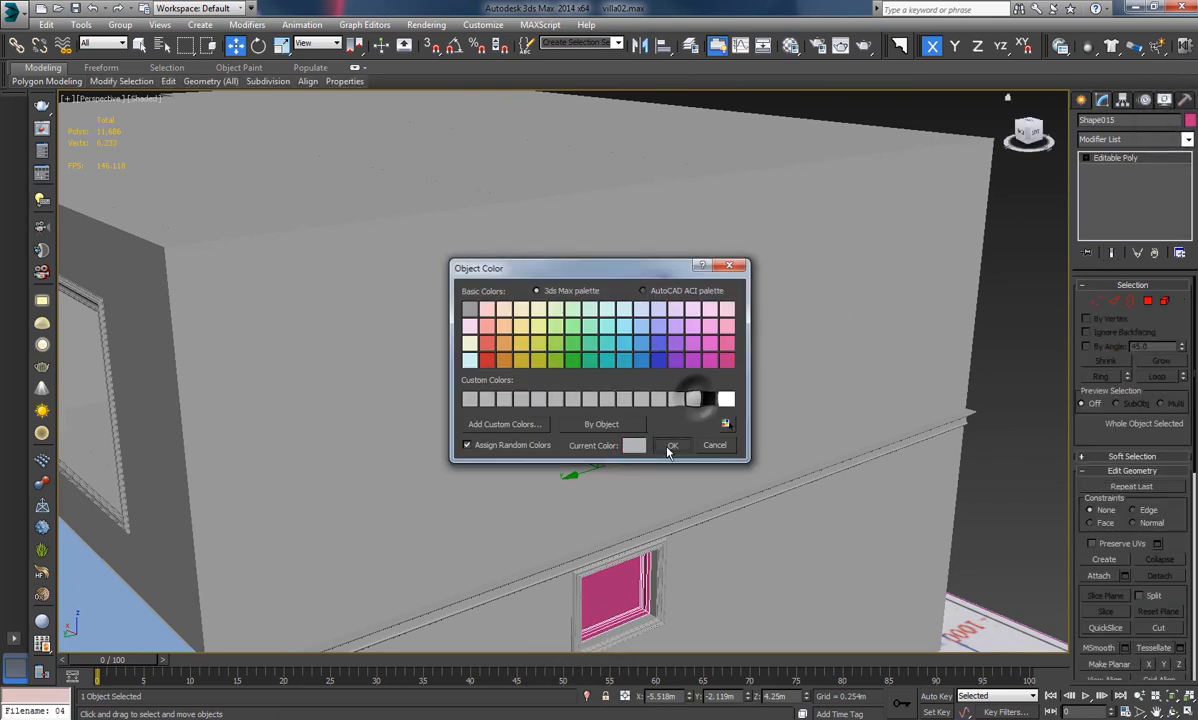
click(668, 448)
click(650, 532)
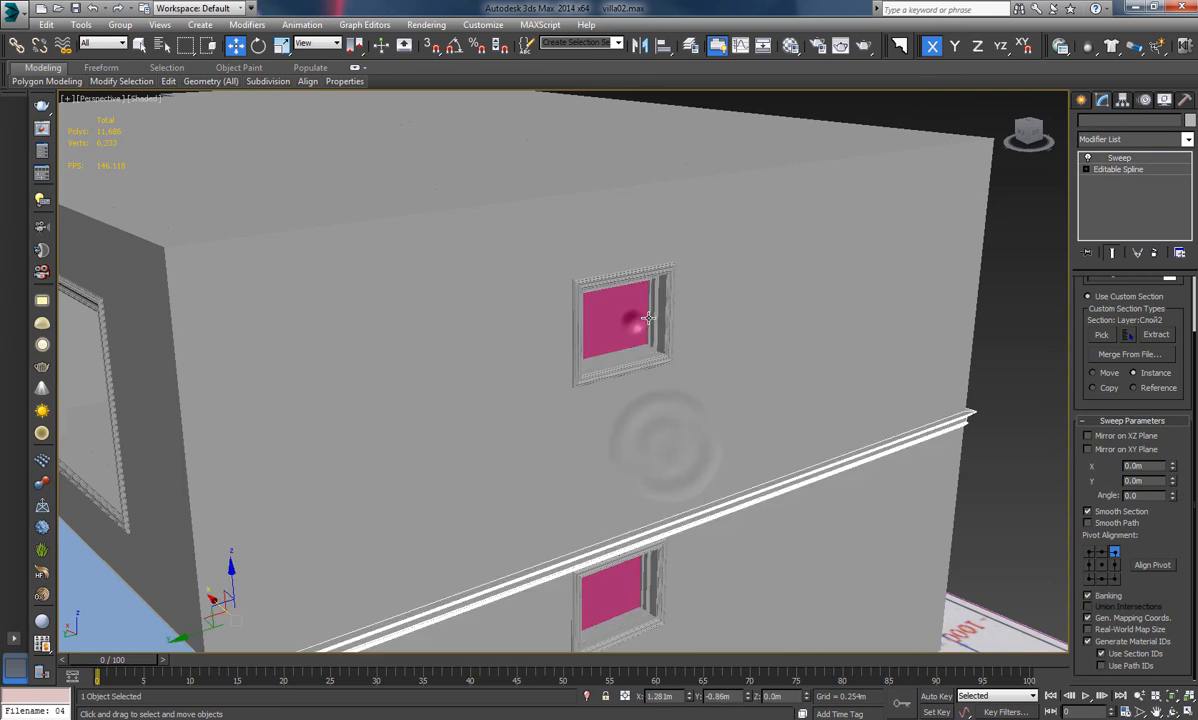
click(1190, 120)
click(602, 340)
click(668, 448)
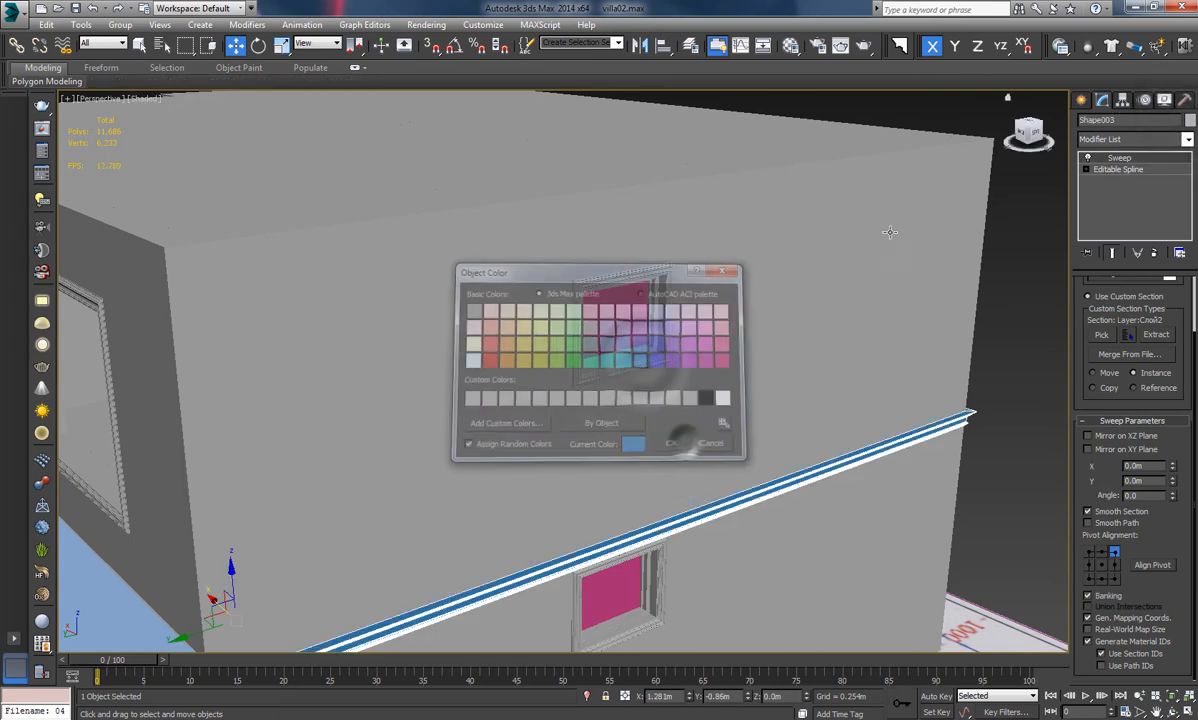
click(624, 325)
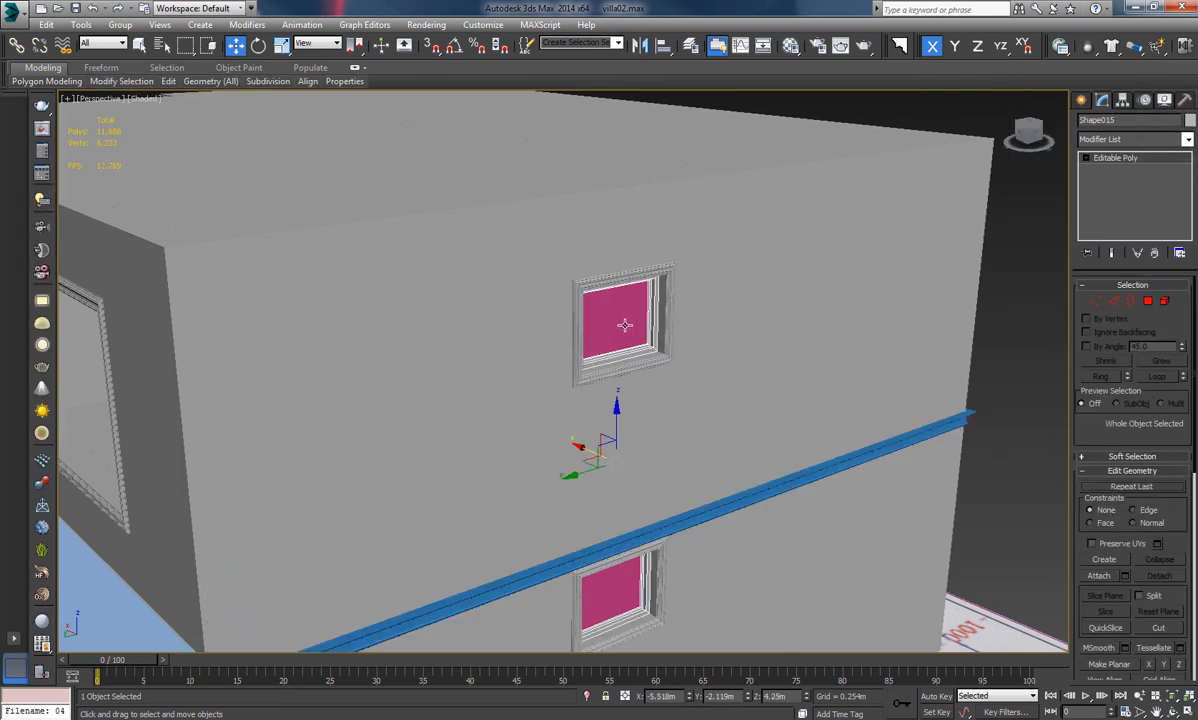
click(870, 456)
click(1190, 120)
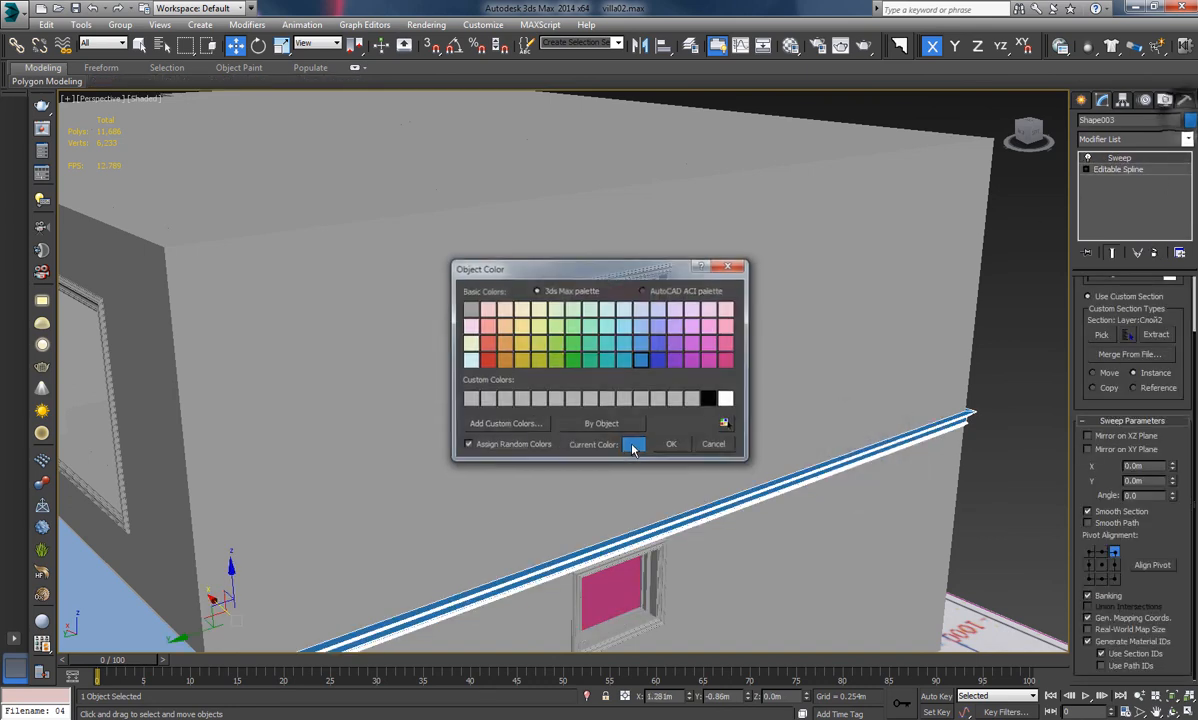
click(693, 400)
click(672, 445)
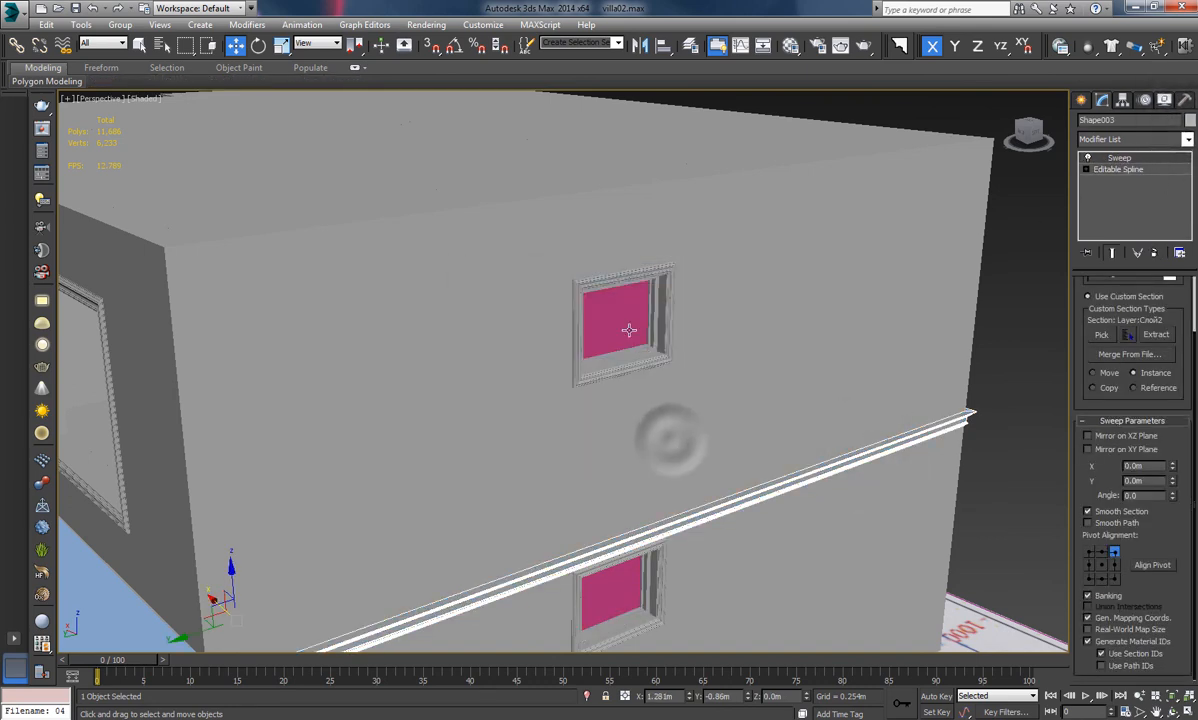
Set the glass panes object's colour to blue and clear the selection
click(620, 322)
click(1190, 120)
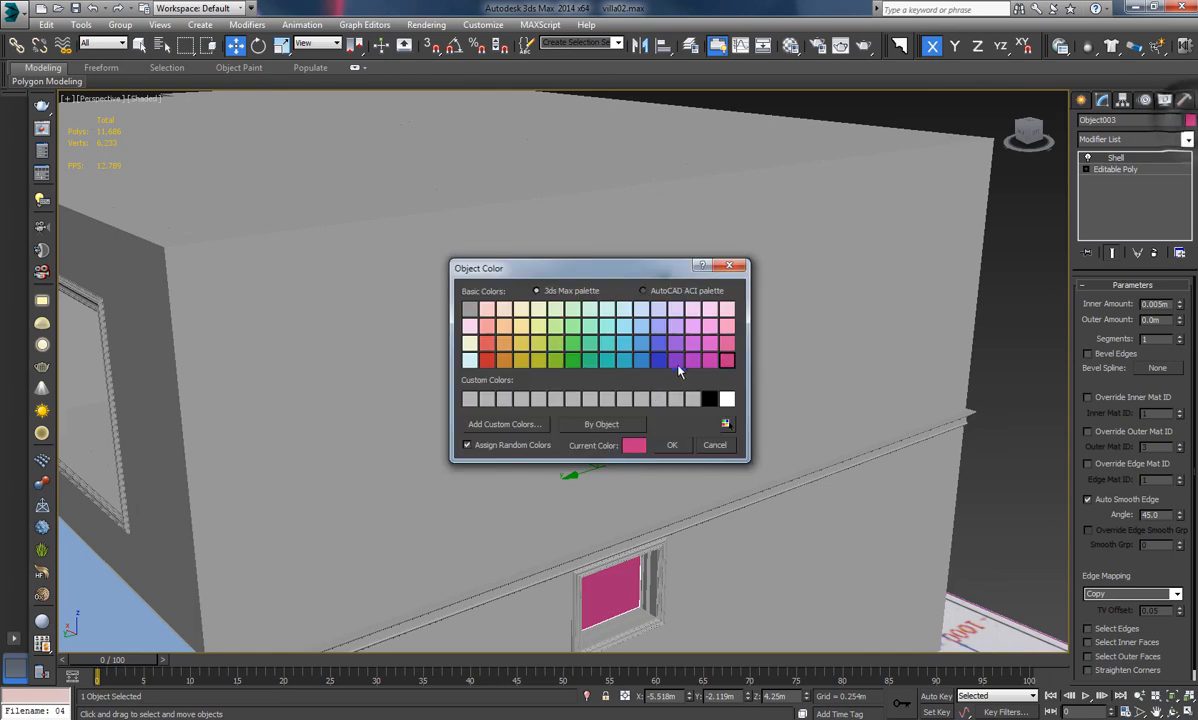
click(641, 361)
click(672, 445)
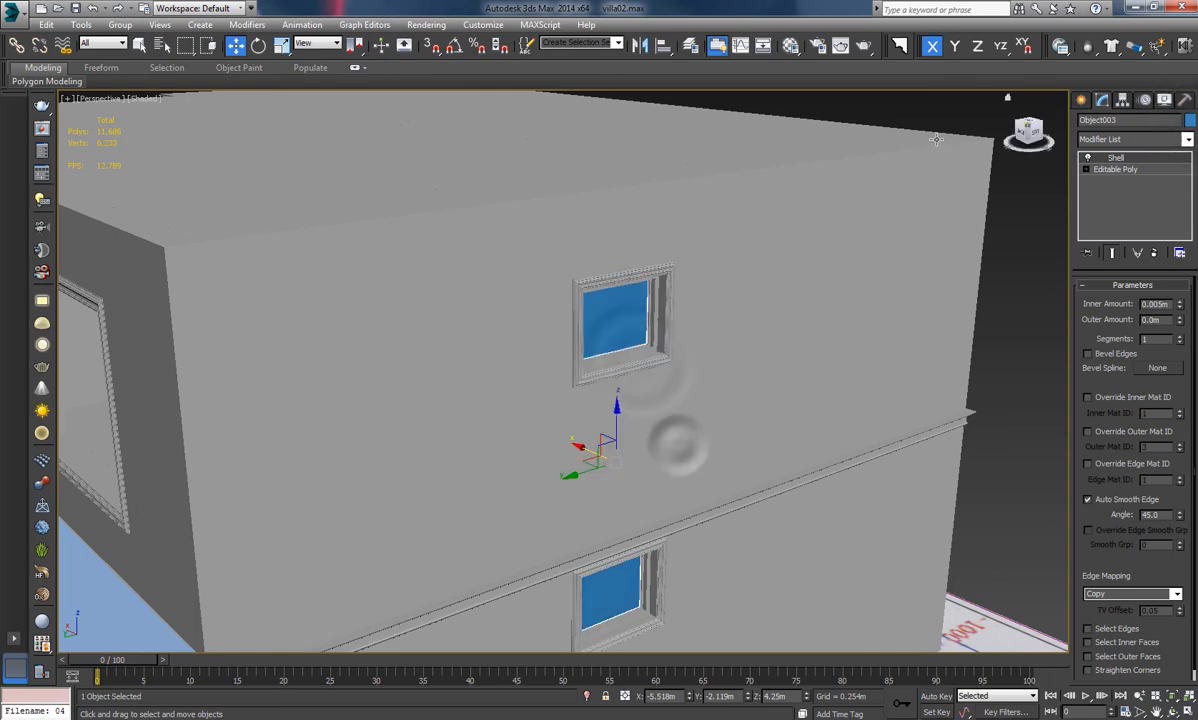
click(843, 254)
alt+middle_drag(717, 350, 603, 336)
scroll(577, 331, up, 5)
scroll(602, 336, down, 5)
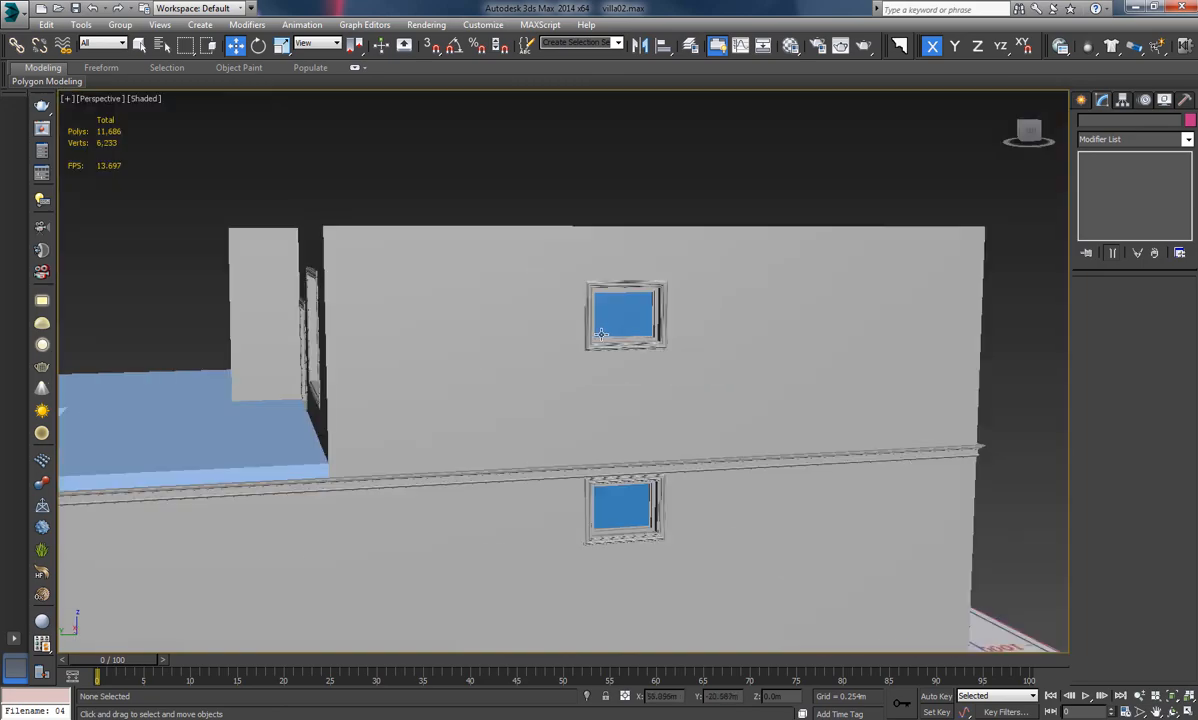
alt+middle_drag(566, 377, 633, 406)
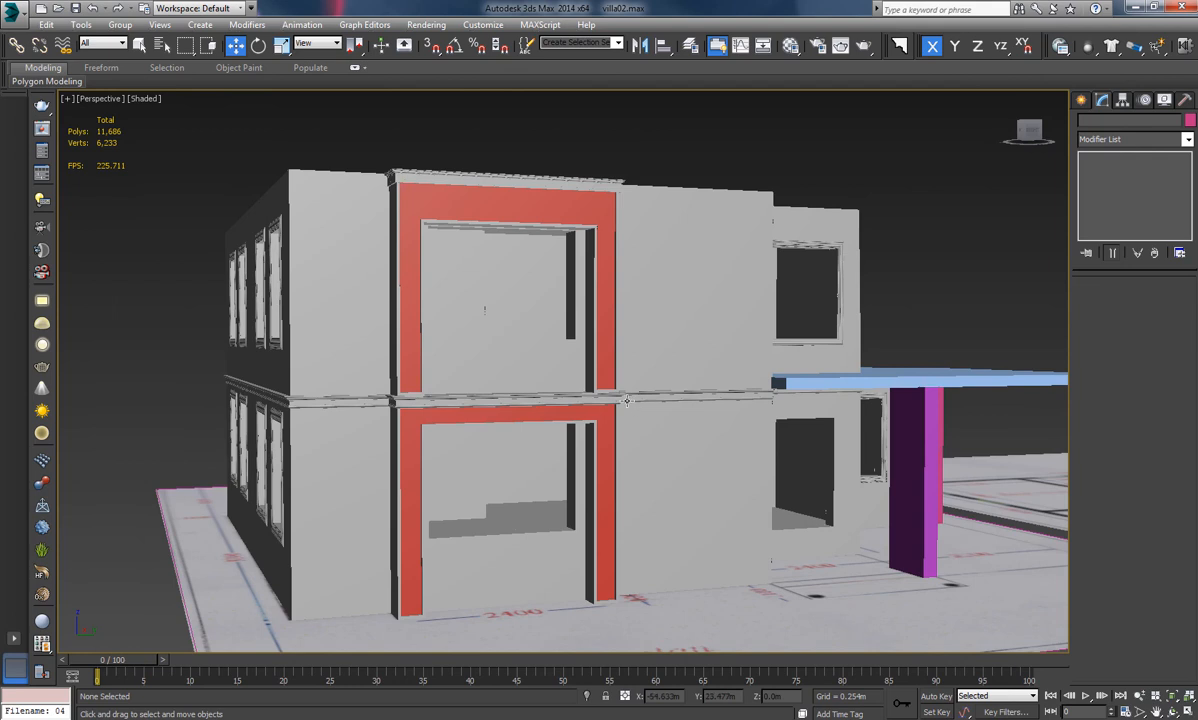